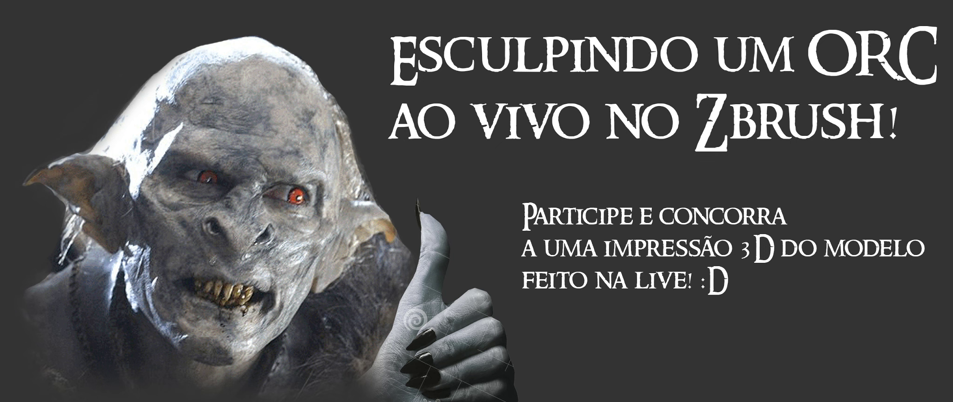
Step: Hide the Imagem 2 orc title-card source in OBS and bring up the Facebook live page
left_click(328, 301)
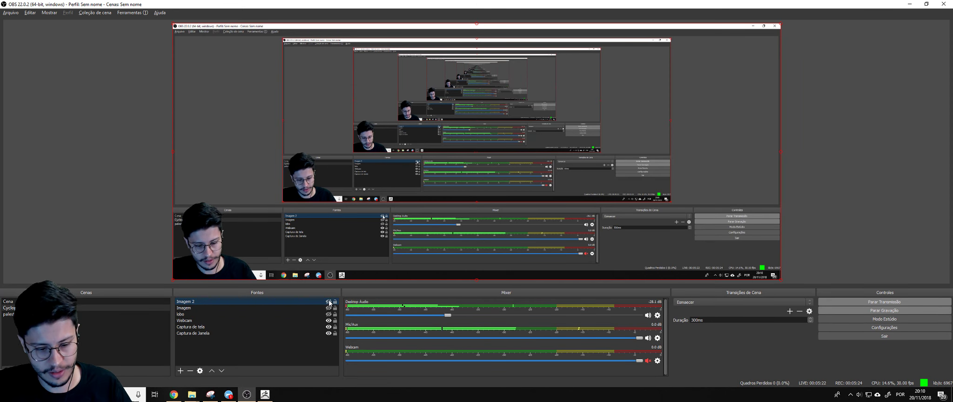
key("alt+Tab")
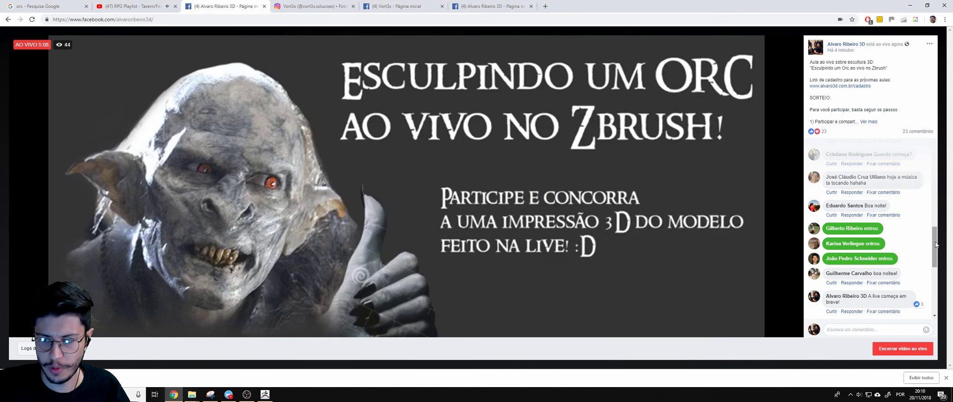
left_click_drag(935, 249, 935, 169)
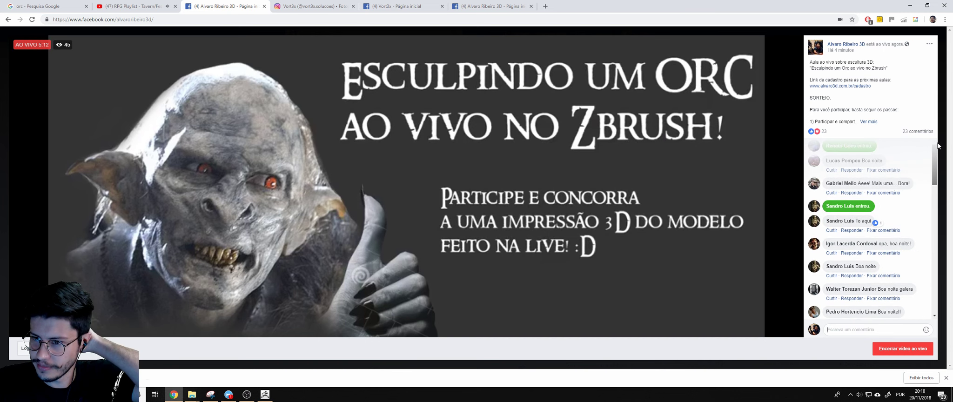
left_click_drag(936, 169, 936, 160)
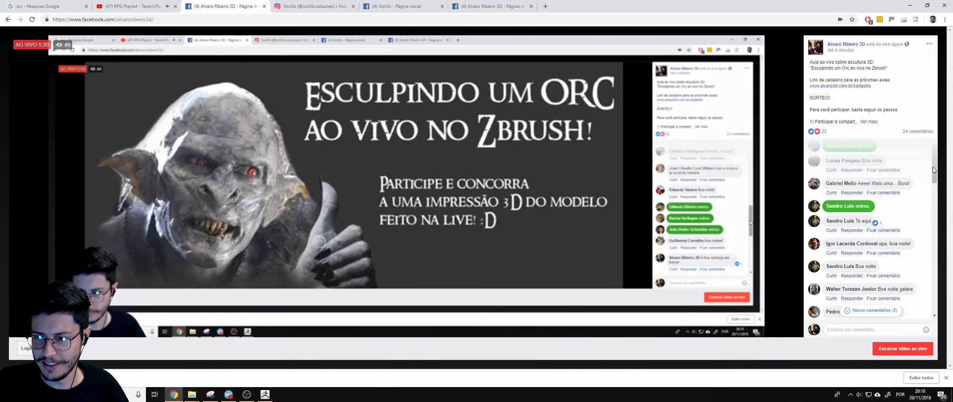
left_click_drag(931, 176, 926, 234)
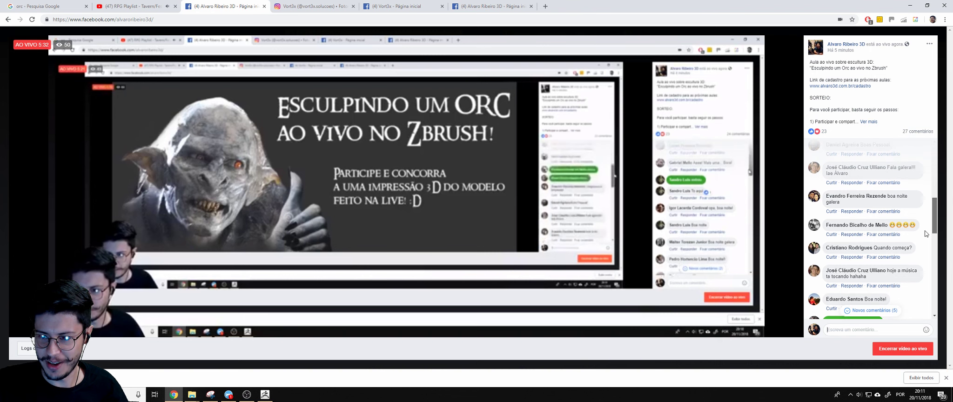
scroll(924, 242, "down", 3)
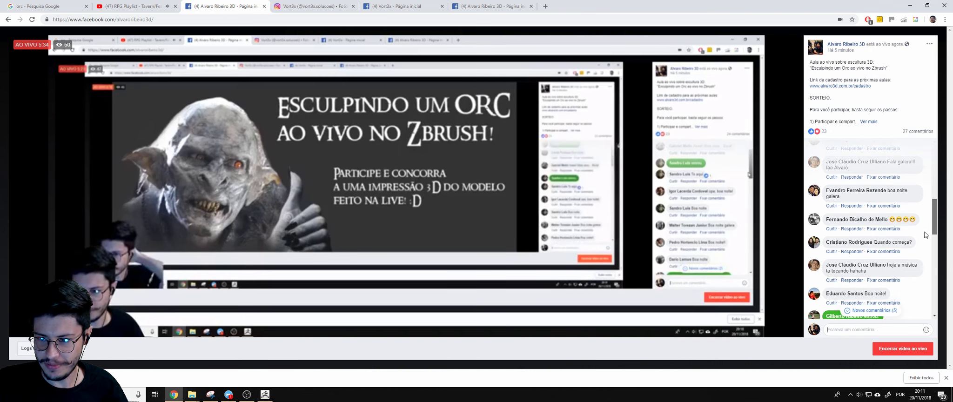
scroll(920, 258, "down", 1)
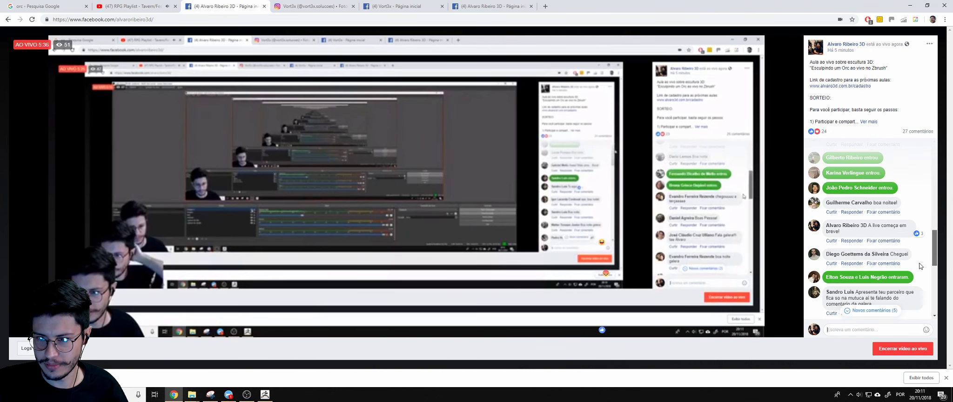
scroll(917, 279, "down", 3)
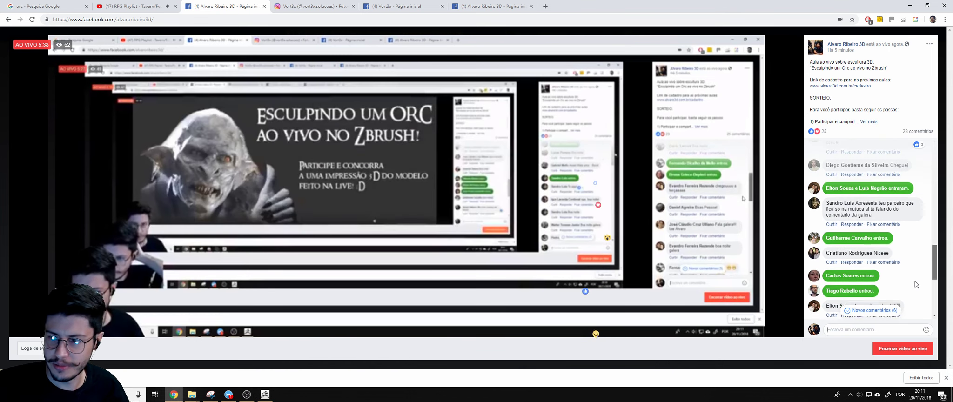
scroll(912, 295, "down", 2)
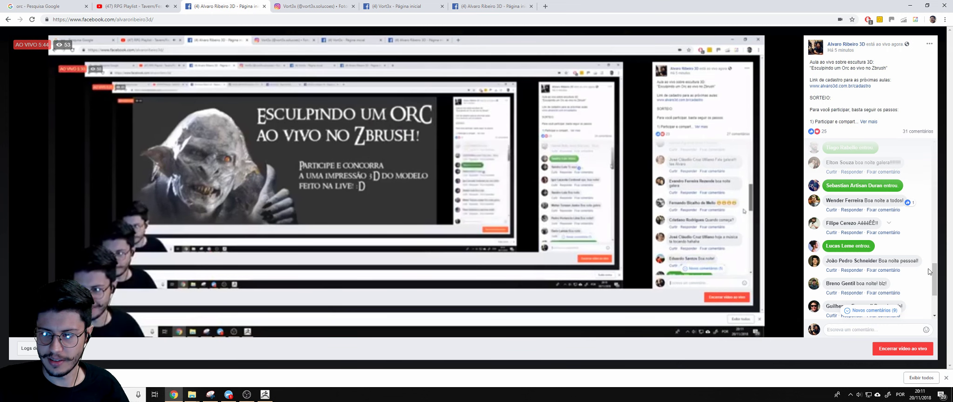
scroll(930, 301, "down", 2)
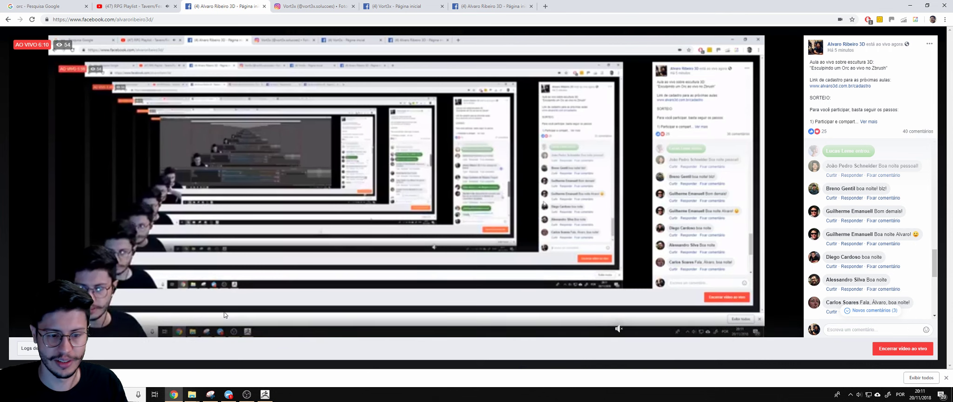
Step: Show the empty ZBrush canvas, then return to Chrome on the vort3x Instagram tab
left_click(264, 395)
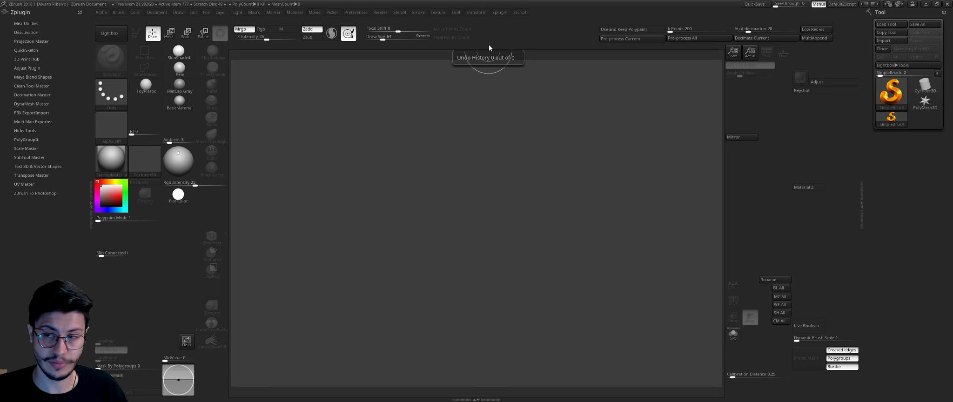
key("alt+Tab")
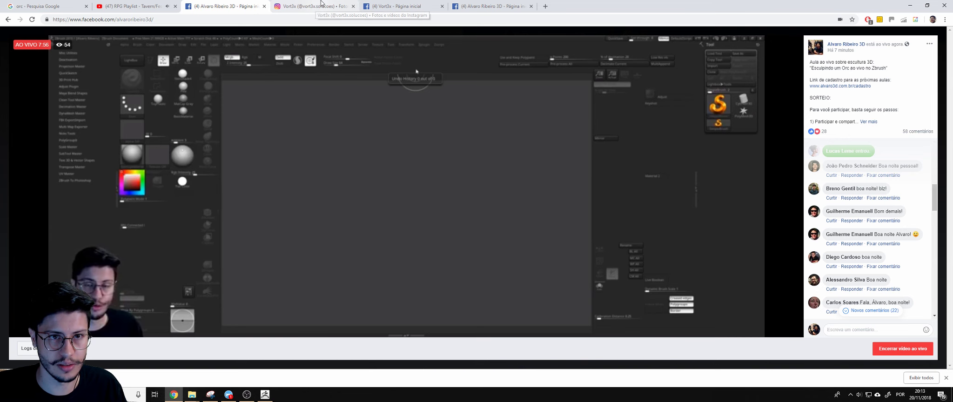
left_click(319, 6)
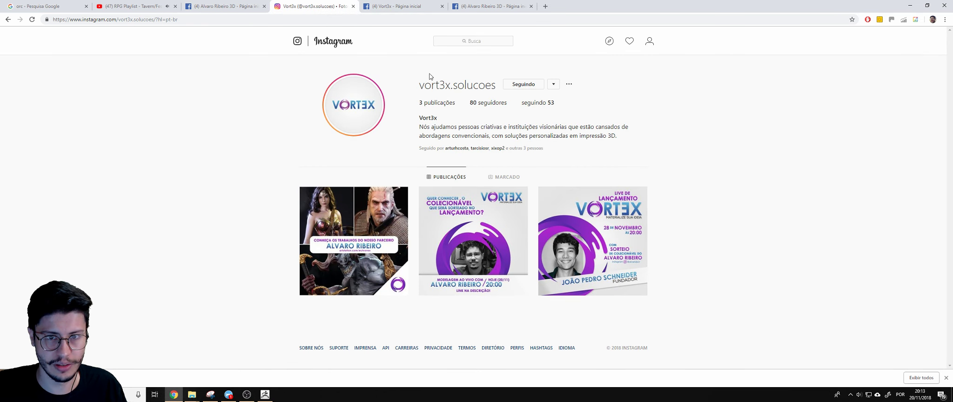
Step: Show the 'Vort3x - Página inicial' Facebook page tab
left_click(405, 6)
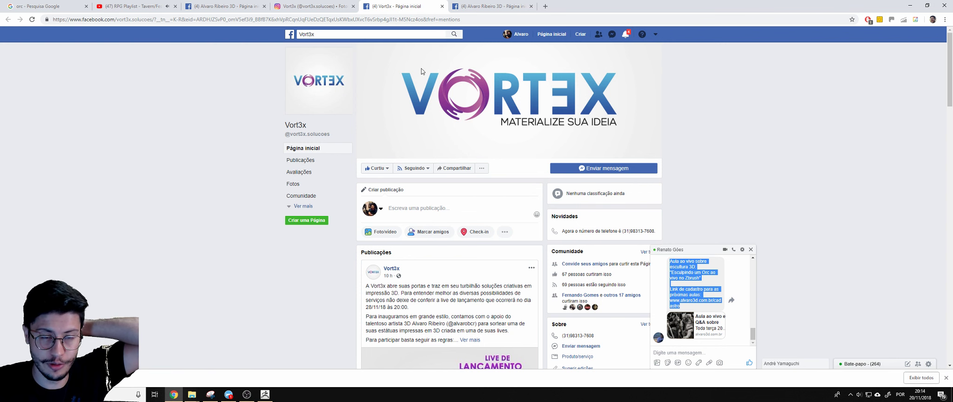
Step: Return to the vort3x.solucoes Instagram tab on the left
key("ctrl+shift+Tab")
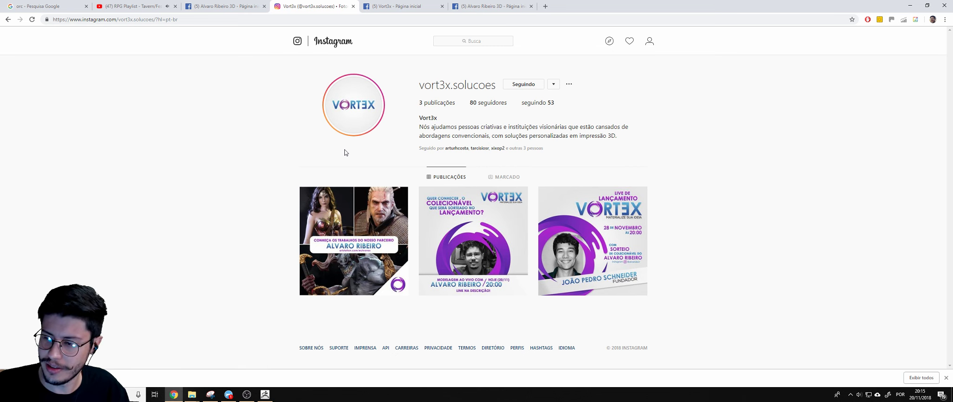
Step: Cycle between OBS and ZBrush, ending with the ZBrush window full-screen from the taskbar
key("alt+Tab")
key("alt+Tab")
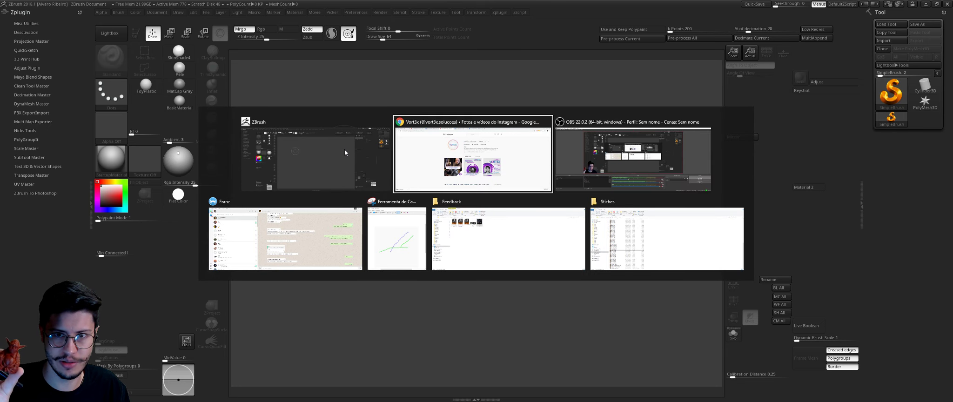
key("alt+Tab")
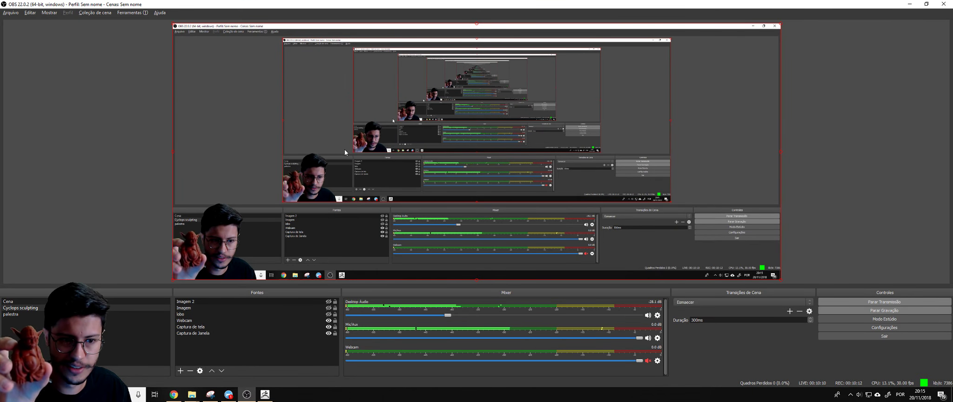
key("alt+Tab")
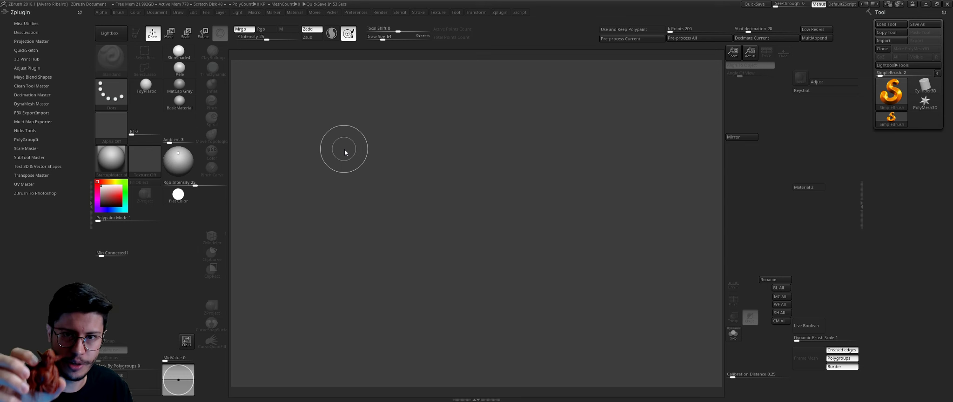
key("alt+Tab")
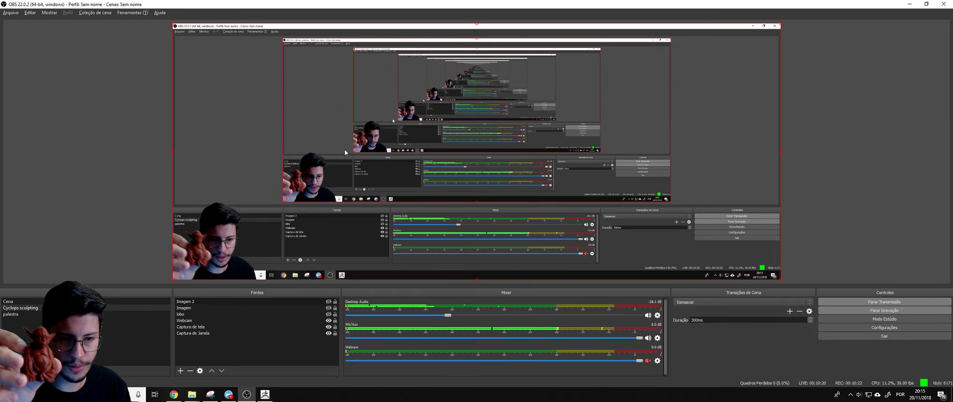
key("alt+Tab")
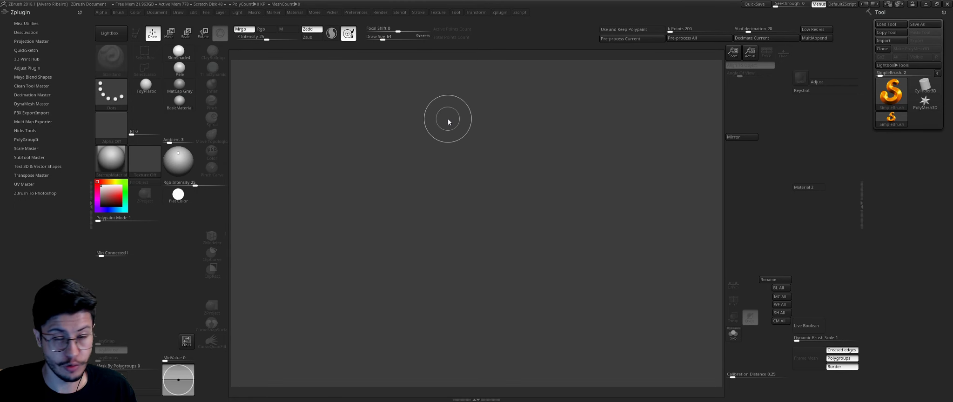
key("super")
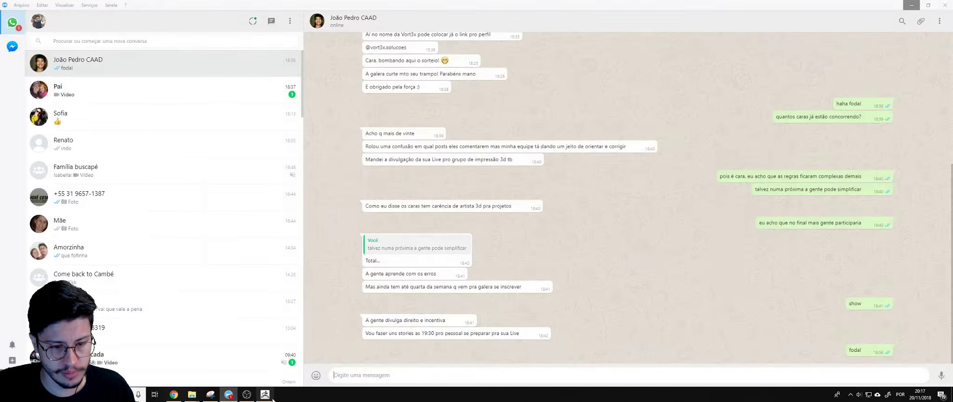
left_click(265, 395)
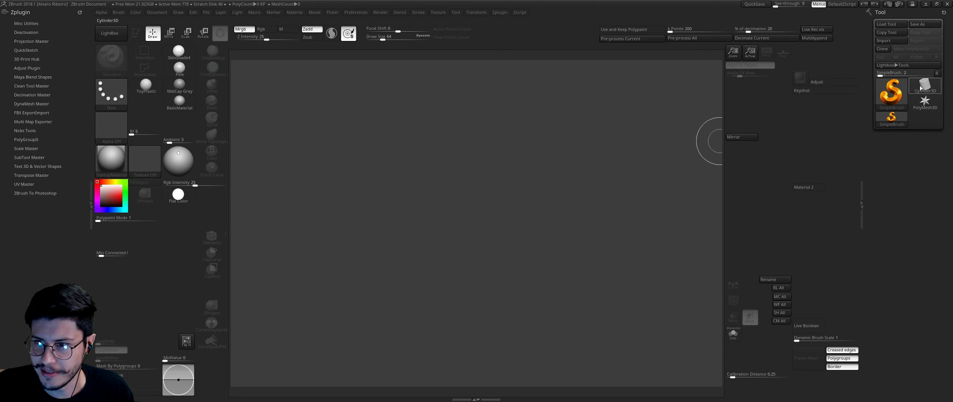
Step: Draw a Cylinder3D on the canvas in Edit mode and convert it with Make PolyMesh3D
left_click(924, 86)
left_click_drag(444, 228, 468, 249)
left_click(136, 33)
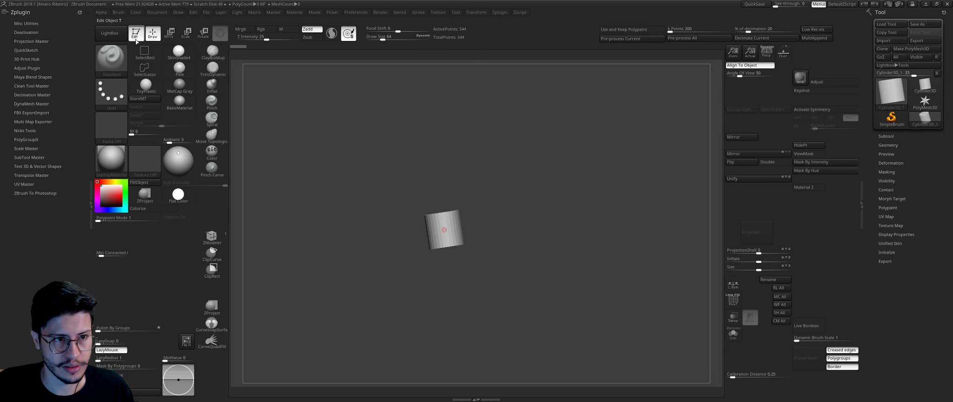
mouse_move(429, 114)
left_mouse_down("shift")
mouse_move(513, 193)
mouse_move(568, 164)
left_mouse_up("shift")
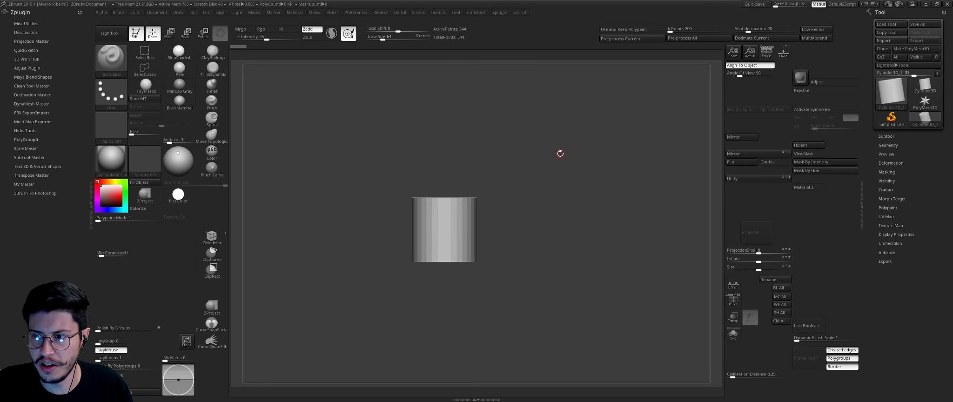
left_click(911, 48)
left_click_drag(550, 143, 531, 167, "alt")
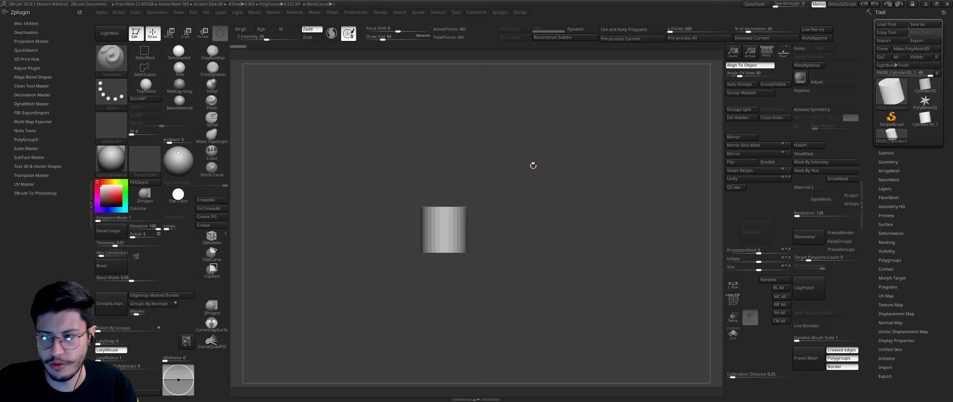
left_click_drag(551, 198, 521, 224)
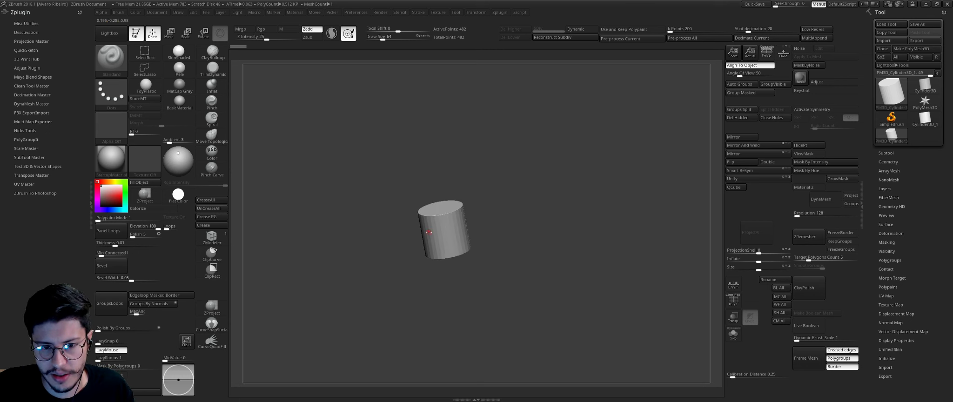
Step: Turn on X symmetry and DynaMesh the cylinder at resolution 48
key("x")
left_click_drag(522, 193, 508, 187, "shift")
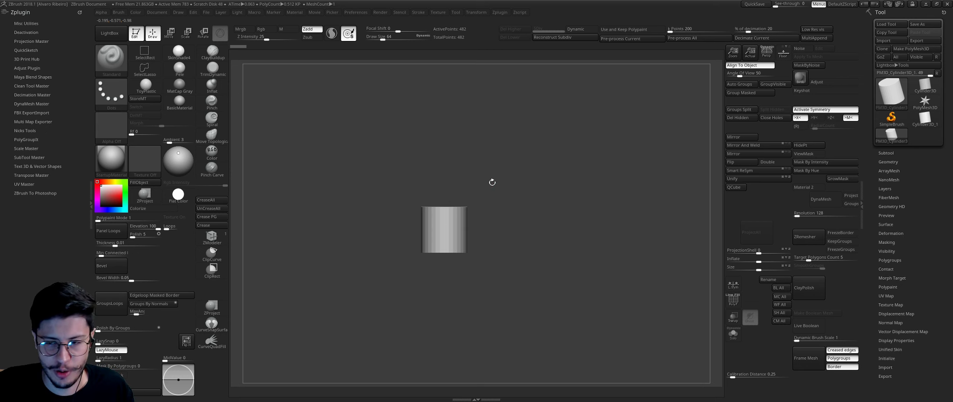
key("f")
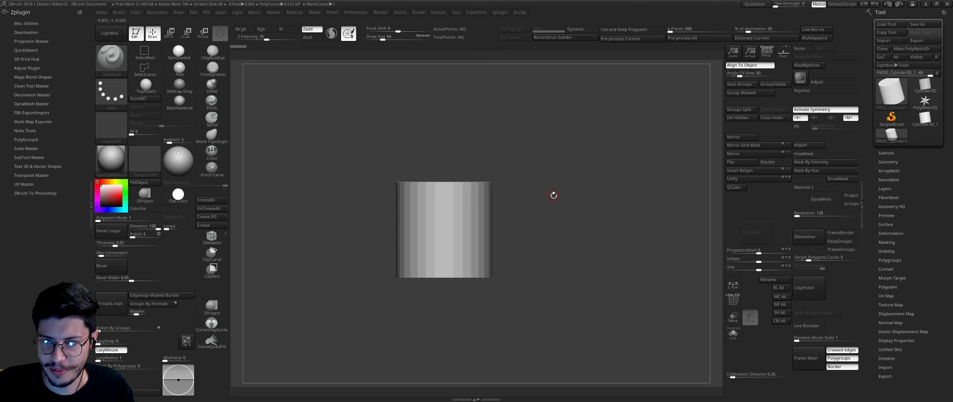
right_click_drag(554, 195, 476, 167, "ctrl")
left_click(797, 213)
type("40")
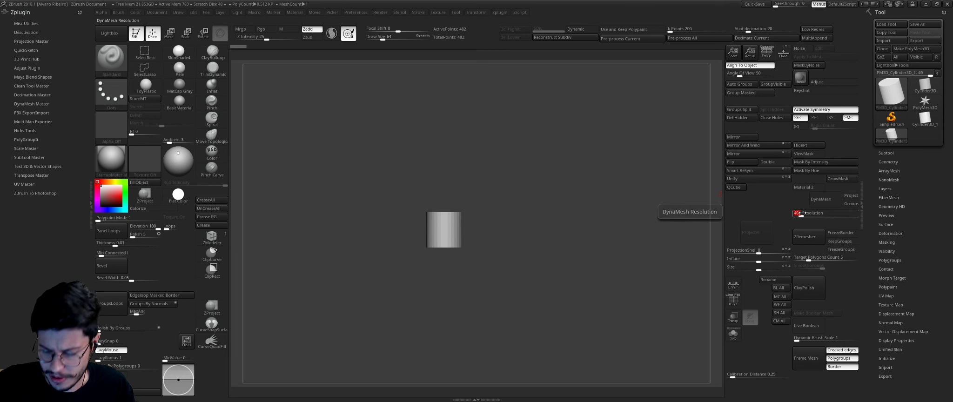
key("Return")
left_click(820, 199)
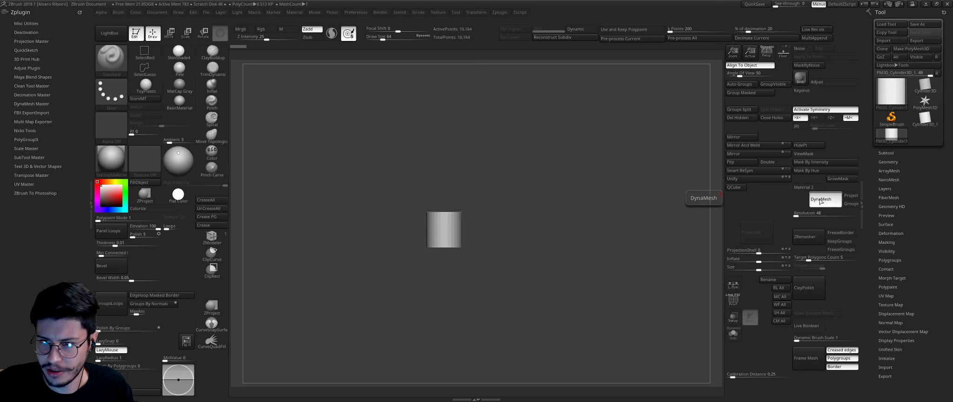
Step: Smooth the cylinder's faceted edges and stretch it to about twice its width
right_click_drag(511, 181, 453, 221, "ctrl")
key("bracketright")
key("bracketright")
key("bracketright")
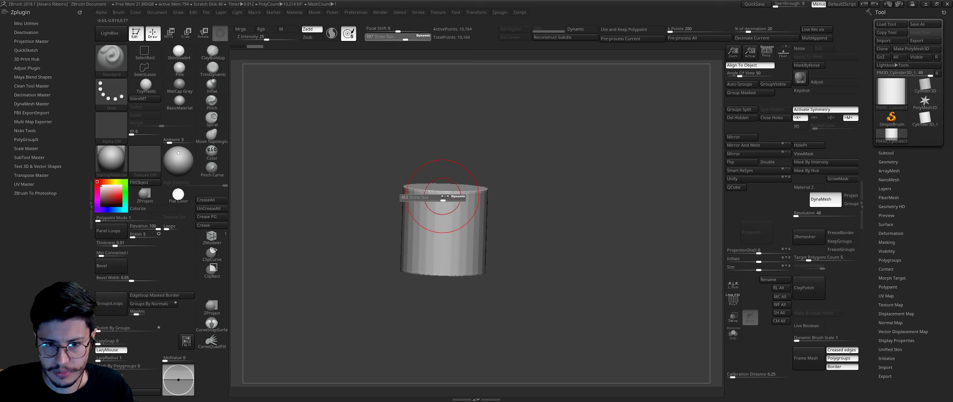
key("bracketright")
left_click_drag(463, 197, 457, 246, "shift")
left_click_drag(549, 242, 538, 178)
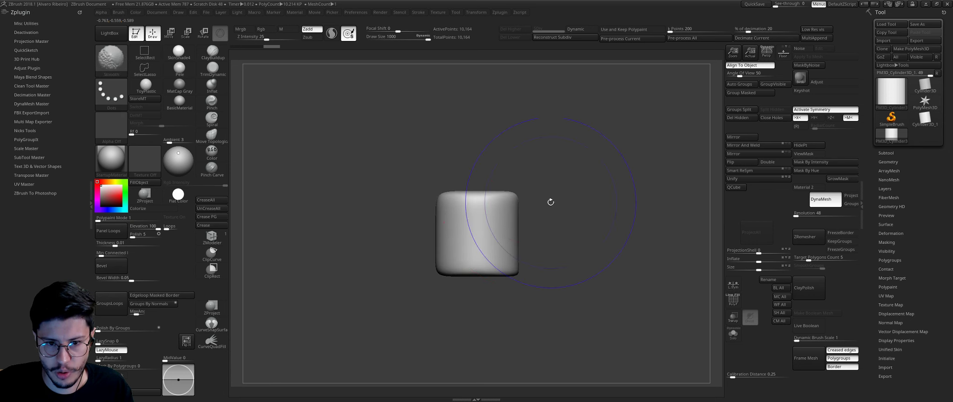
key("f")
key("w")
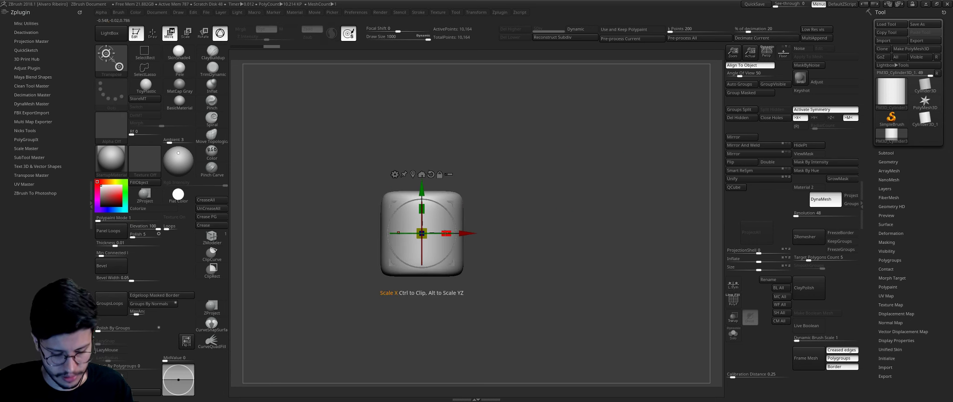
key("y")
left_click_drag(423, 201, 571, 207)
Step: Pull the block's bottom edge down into a V with the Move brush
key("q")
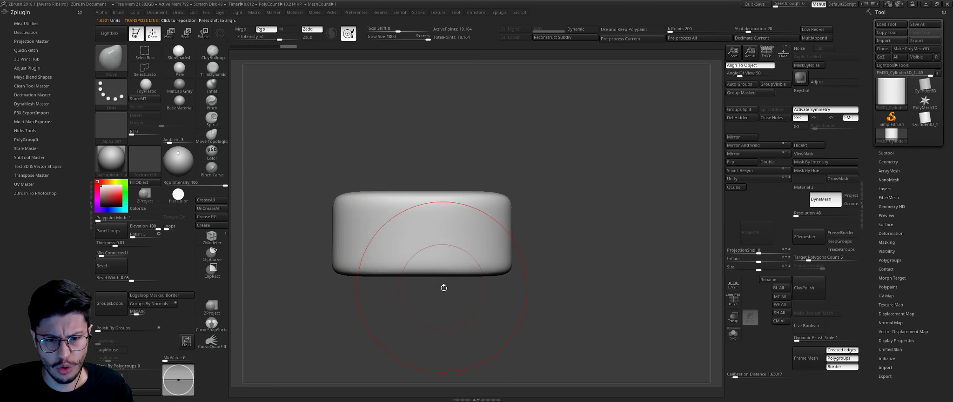
mouse_move(443, 287)
left_mouse_down()
mouse_move(421, 271)
mouse_move(423, 286)
left_mouse_up()
key("ctrl+z")
left_click_drag(423, 261, 425, 289)
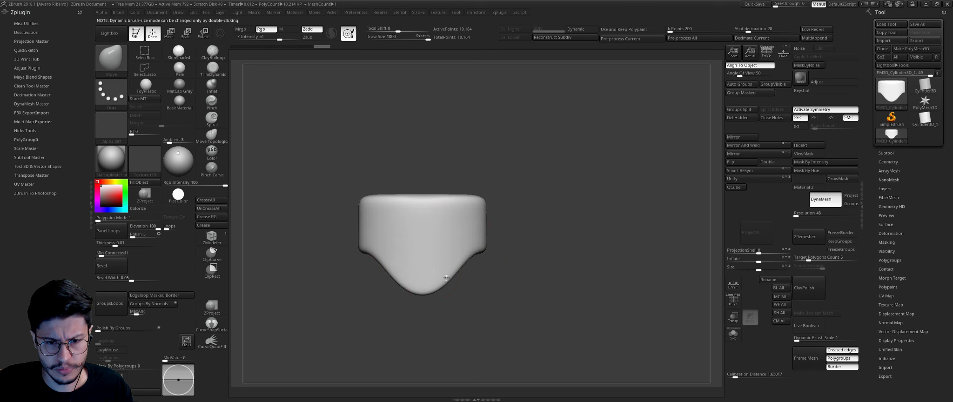
mouse_move(471, 257)
left_mouse_down()
mouse_move(509, 221)
mouse_move(436, 210)
mouse_move(436, 160)
mouse_move(497, 154)
mouse_move(502, 207)
mouse_move(489, 217)
mouse_move(511, 207)
mouse_move(479, 202)
mouse_move(459, 224)
mouse_move(466, 209)
mouse_move(418, 185)
left_mouse_up()
Step: Mask the block and pull its unmasked top upward with Transpose Move
key("b")
key("c")
key("l")
key("s")
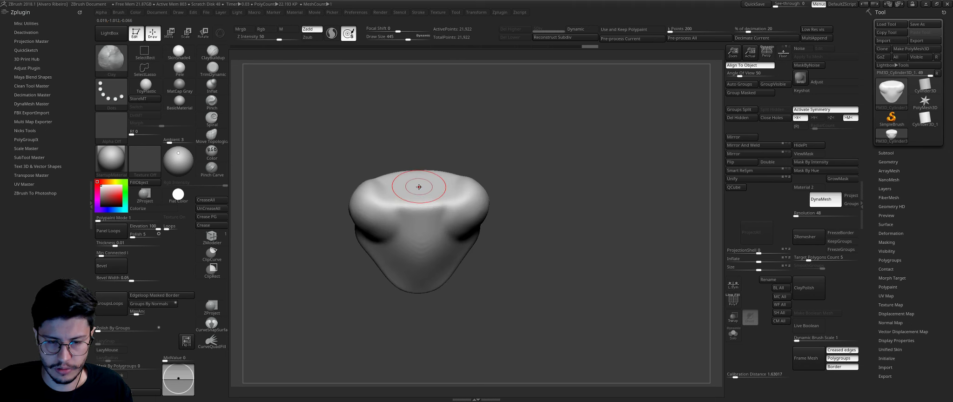
key("ctrl")
left_click(419, 185, "ctrl")
left_click_drag(501, 146, 445, 182)
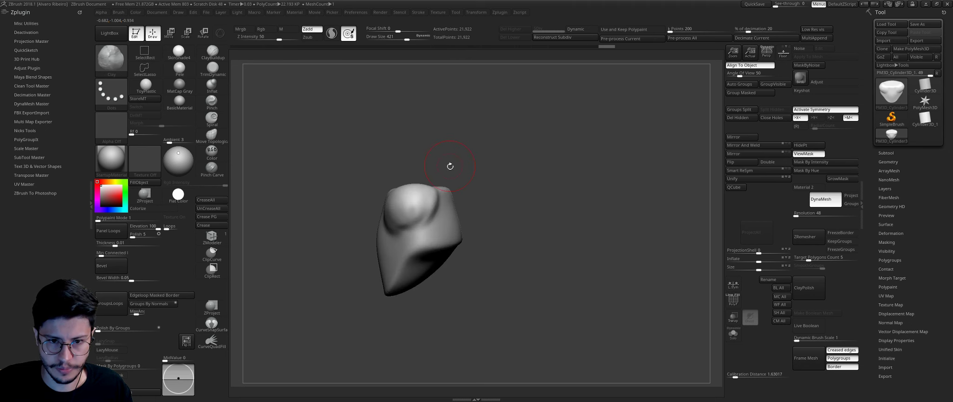
key("w")
left_click_drag(436, 226, 422, 140)
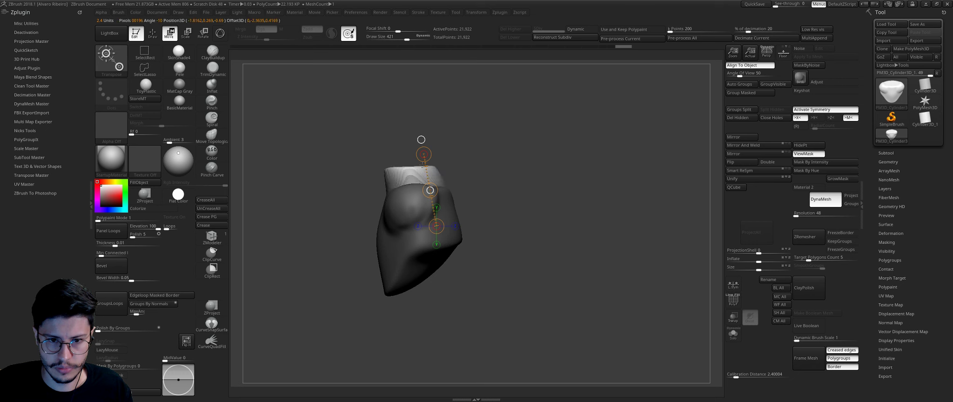
Step: Re-mask and move the top up and left into a neck-and-head column, then clear the mask
mouse_move(384, 160)
left_mouse_down()
mouse_move(468, 126)
mouse_move(496, 181)
left_mouse_up()
key("r")
left_click_drag(363, 98, 465, 162, "ctrl")
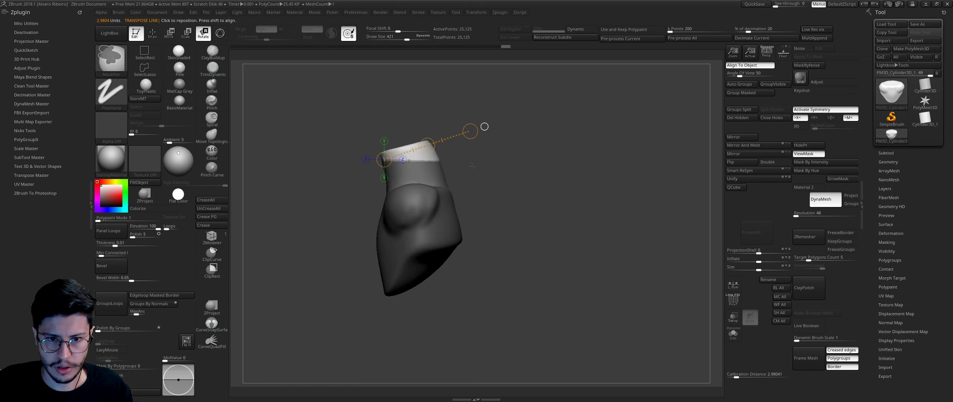
left_click_drag(484, 127, 534, 180, "alt")
key("w")
mouse_move(479, 224)
left_mouse_down()
mouse_move(437, 169)
mouse_move(498, 149)
mouse_move(462, 142)
mouse_move(405, 171)
mouse_move(403, 161)
mouse_move(523, 148)
mouse_move(484, 165)
left_mouse_up()
key("q")
key("s")
key("b")
key("c")
key("l")
key("ctrl+h")
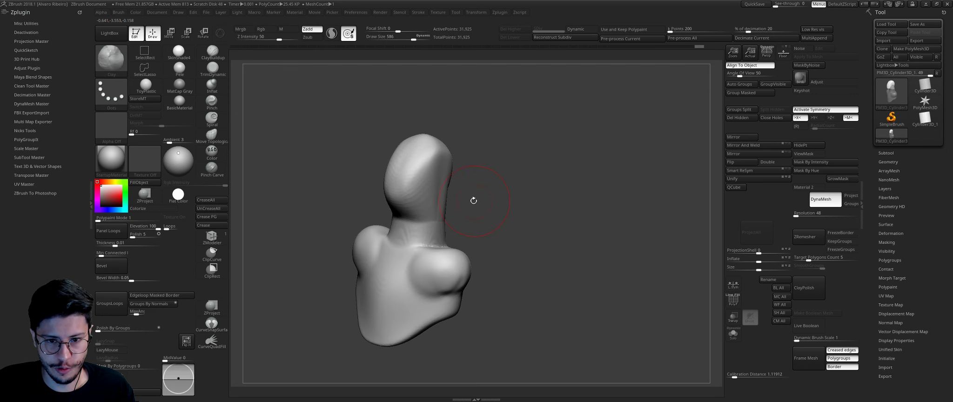
Step: Round out the head with the Move brush enlarged to size 779
left_click_drag(472, 198, 424, 219, "shift")
key("b")
key("m")
key("v")
key("s")
left_click_drag(421, 159, 430, 160)
left_click_drag(447, 186, 484, 181)
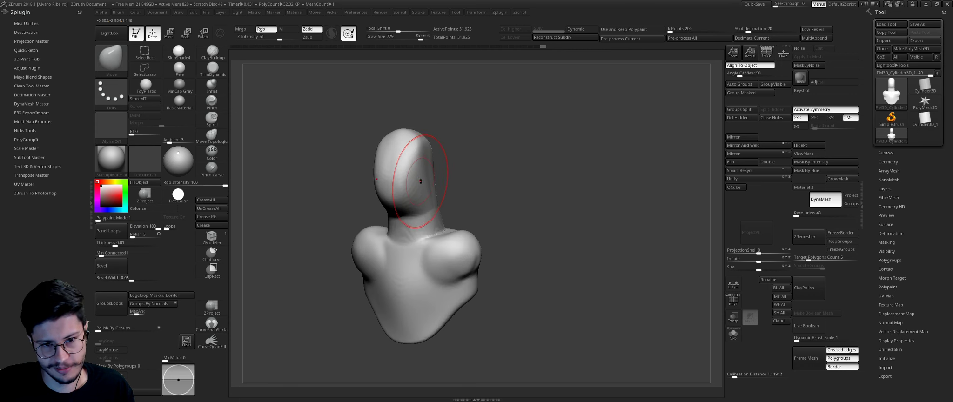
left_click_drag(396, 154, 428, 112)
Step: Make the head taller, pull it out to the right and bulge its top at brush size 769
mouse_move(470, 195)
left_mouse_down()
mouse_move(486, 207)
mouse_move(407, 255)
left_mouse_up()
key("s")
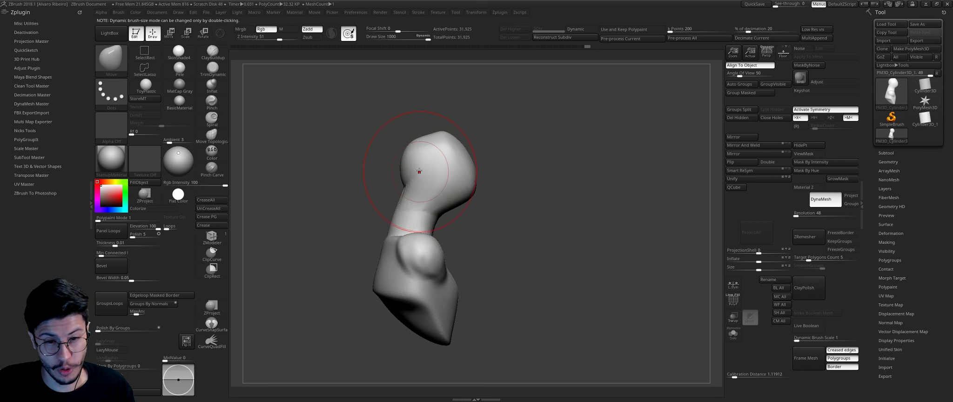
left_click_drag(431, 136, 445, 141)
key("s")
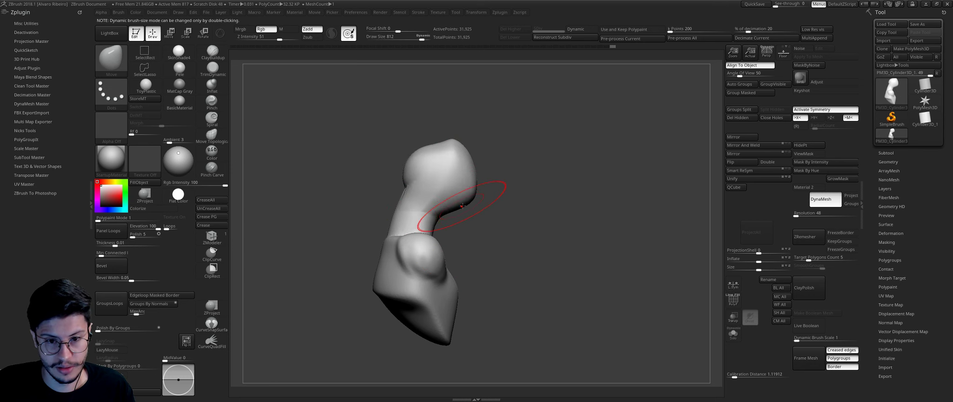
left_click_drag(475, 208, 462, 208)
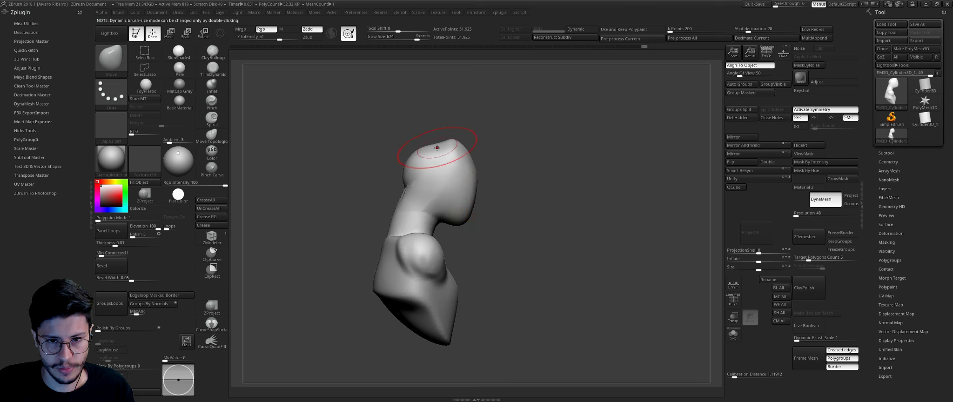
left_click_drag(437, 147, 443, 142)
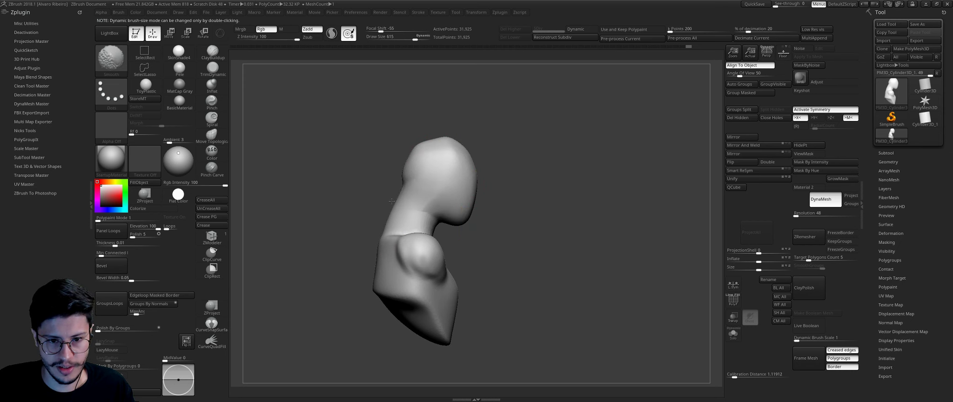
Step: Build up clay on the neck and shoulder with ClayBuildup at brush size 487
left_click_drag(521, 170, 422, 229, "shift")
left_click_drag(477, 193, 415, 226)
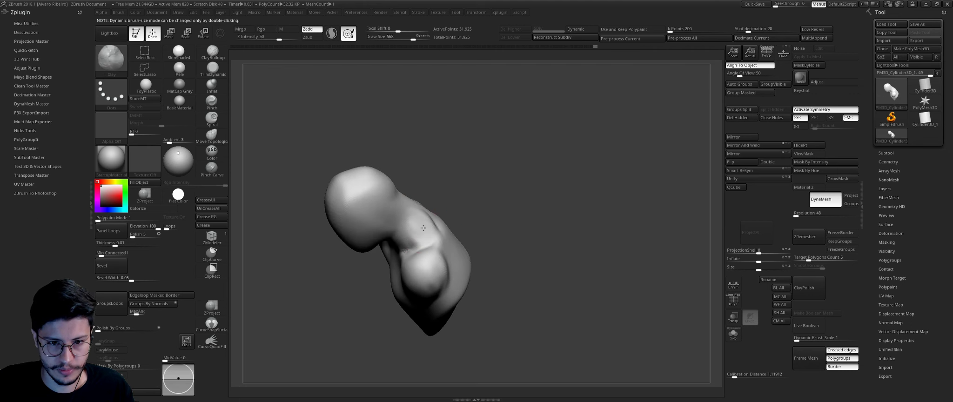
mouse_move(479, 193)
left_mouse_down("shift")
mouse_move(414, 215)
mouse_move(423, 234)
mouse_move(463, 205)
mouse_move(471, 217)
mouse_move(460, 212)
left_mouse_up("shift")
key("b")
key("m")
key("v")
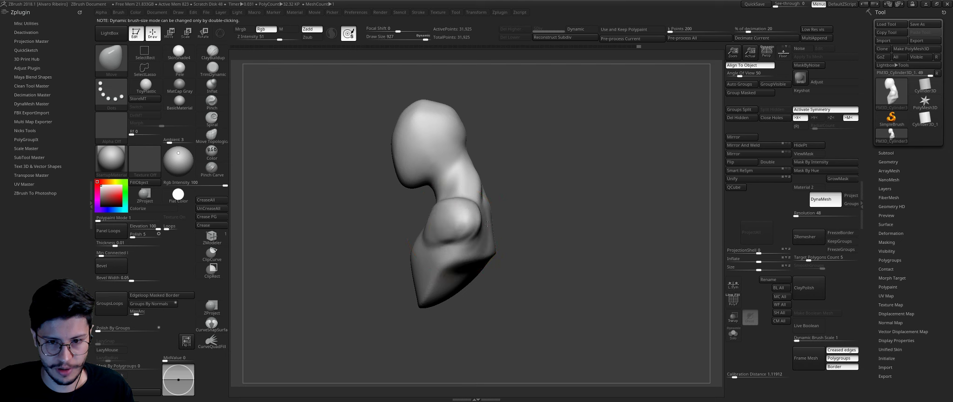
mouse_move(459, 211)
right_mouse_down()
mouse_move(511, 196)
mouse_move(493, 219)
right_mouse_up()
key("b")
key("c")
key("l")
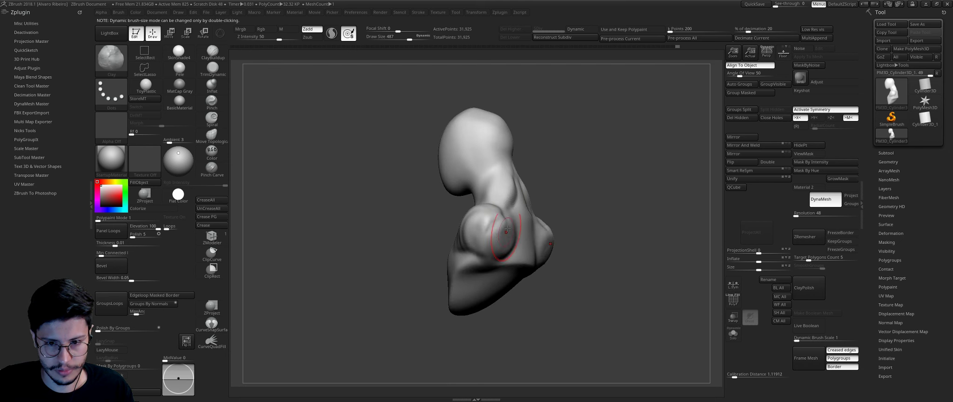
left_click_drag(540, 211, 521, 241)
left_click_drag(517, 201, 531, 260)
left_click_drag(507, 167, 554, 251)
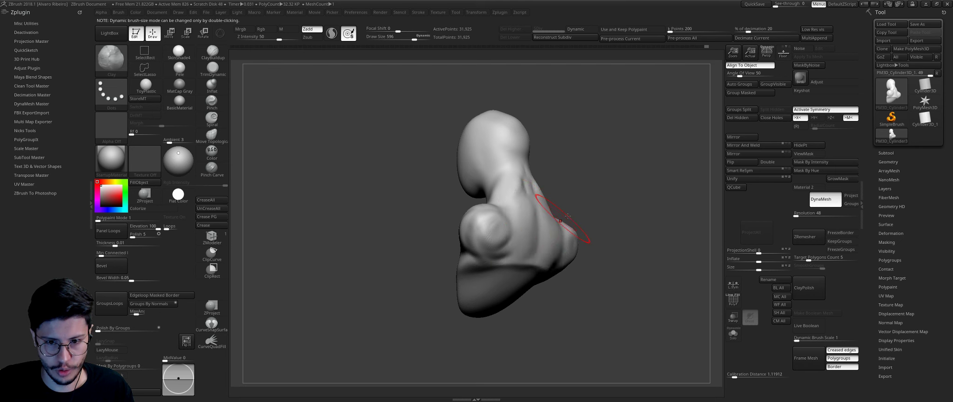
mouse_move(554, 251)
right_mouse_down()
mouse_move(487, 275)
mouse_move(451, 230)
right_mouse_up()
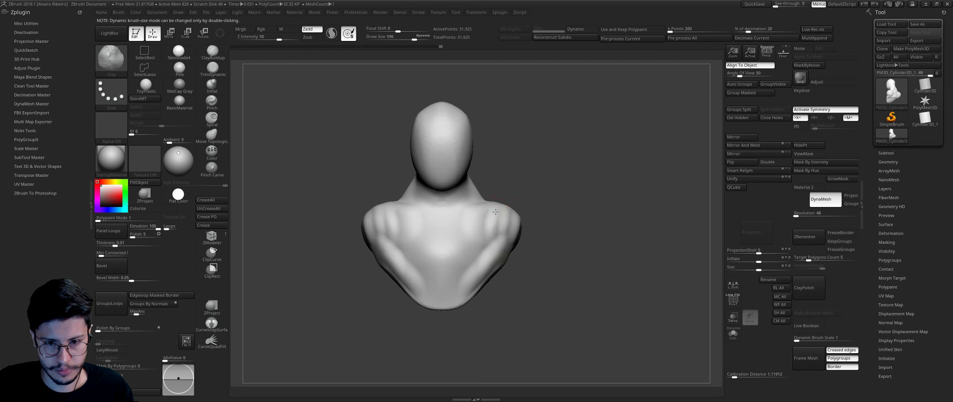
Step: Pull the neck and head outline inward with the Move brush, then pick ClayBuildup for the neck
key("b")
key("m")
key("v")
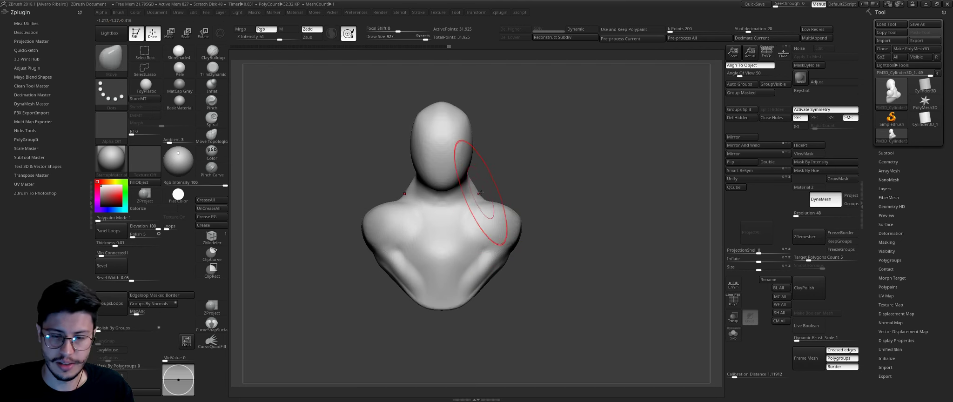
left_click_drag(476, 189, 510, 228)
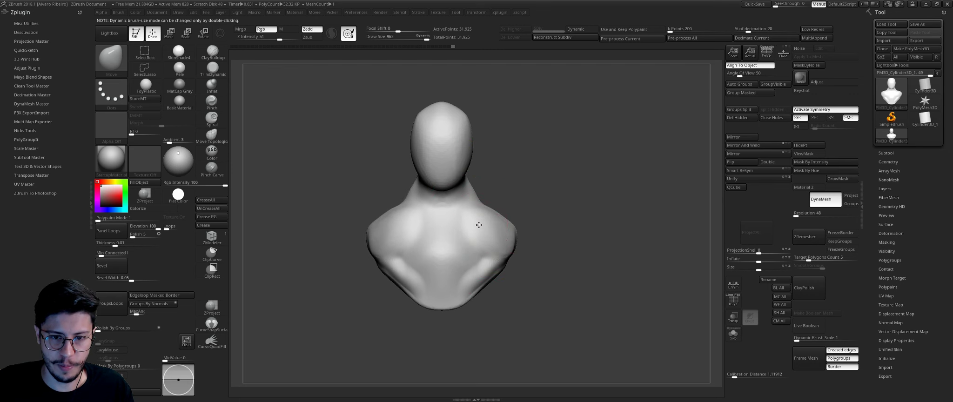
mouse_move(489, 182)
left_mouse_down()
mouse_move(481, 178)
mouse_move(508, 161)
left_mouse_up()
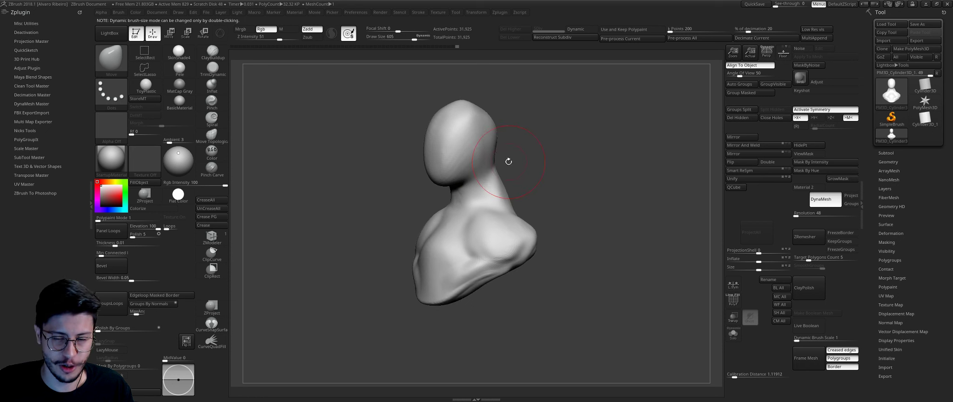
key("b")
key("c")
key("b")
mouse_move(491, 173)
right_mouse_down()
mouse_move(513, 178)
mouse_move(496, 196)
mouse_move(518, 178)
mouse_move(510, 184)
mouse_move(530, 184)
mouse_move(551, 158)
right_mouse_up()
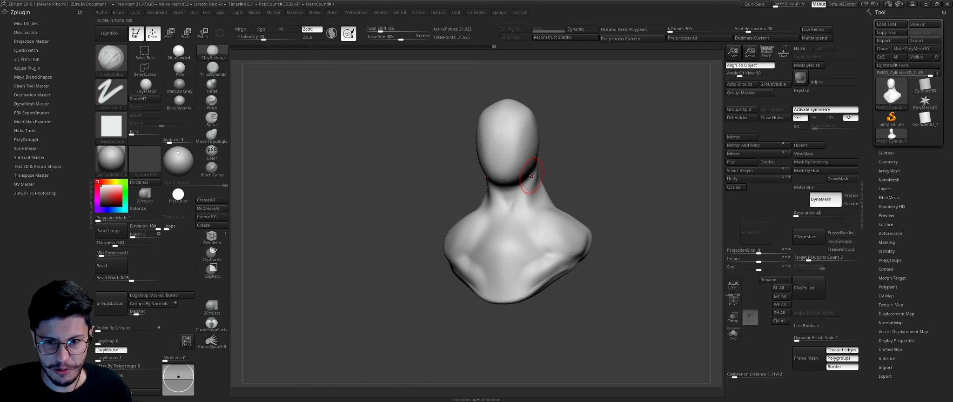
Step: Sculpt clay strokes across the chest, neck, trapezius and collarbones
right_click_drag(516, 216, 511, 233, "shift")
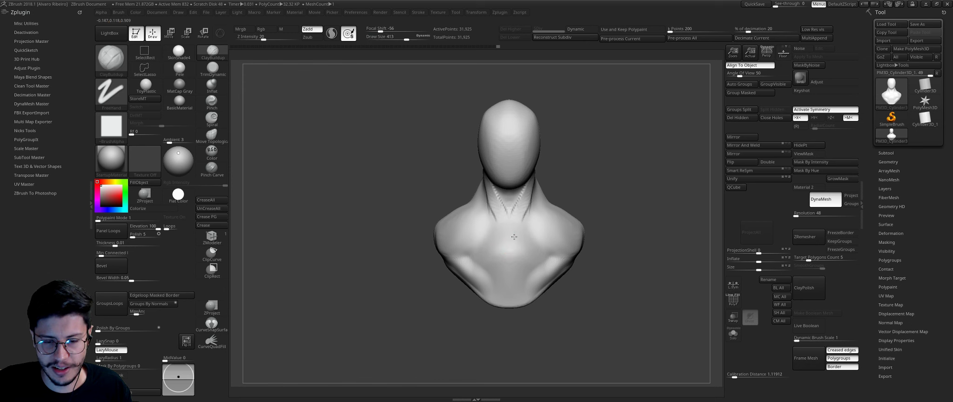
left_click_drag(510, 264, 516, 298)
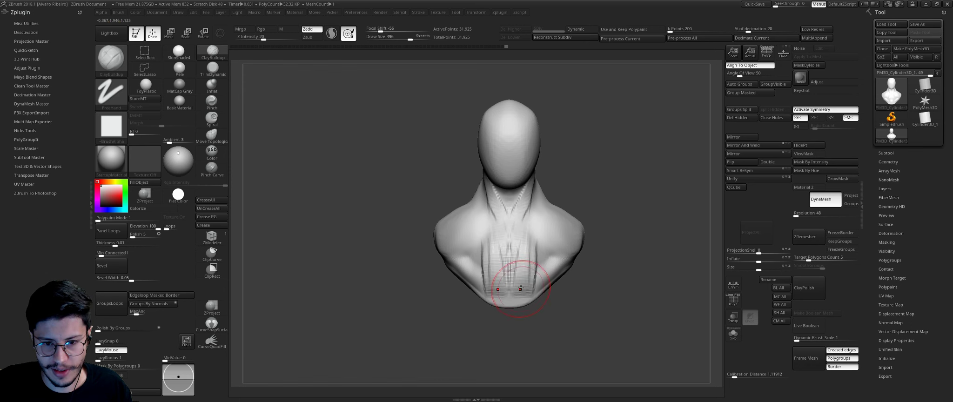
mouse_move(526, 242)
left_mouse_down()
mouse_move(529, 290)
mouse_move(536, 254)
left_mouse_up()
left_click_drag(547, 293, 561, 240)
left_click_drag(564, 279, 551, 240)
mouse_move(572, 261)
right_mouse_down()
mouse_move(593, 189)
mouse_move(536, 212)
right_mouse_up()
mouse_move(530, 205)
left_mouse_down()
mouse_move(558, 219)
mouse_move(533, 205)
mouse_move(527, 213)
left_mouse_up()
right_click_drag(536, 219, 545, 246)
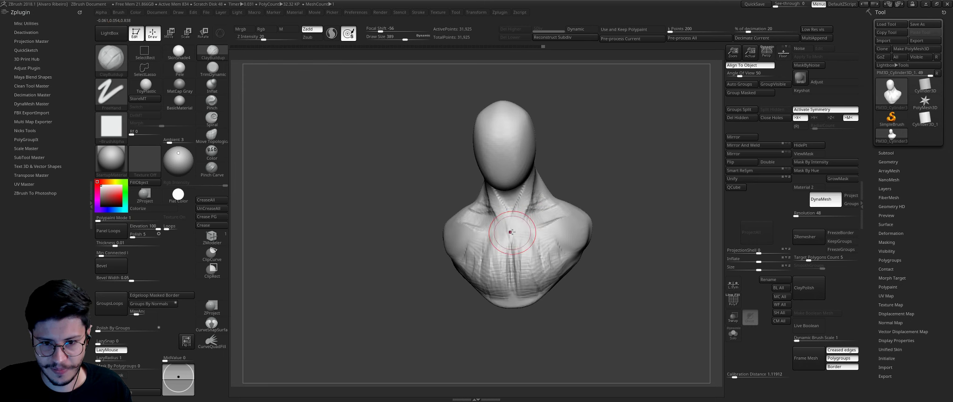
left_click_drag(512, 242, 532, 225)
Step: Add strokes on the right trapezius and shoulder, then Shift-smooth the strokes
right_click_drag(585, 179, 548, 213)
mouse_move(548, 213)
left_mouse_down()
mouse_move(521, 219)
mouse_move(568, 214)
left_mouse_up()
right_click_drag(534, 226, 574, 207)
left_click_drag(575, 206, 591, 223)
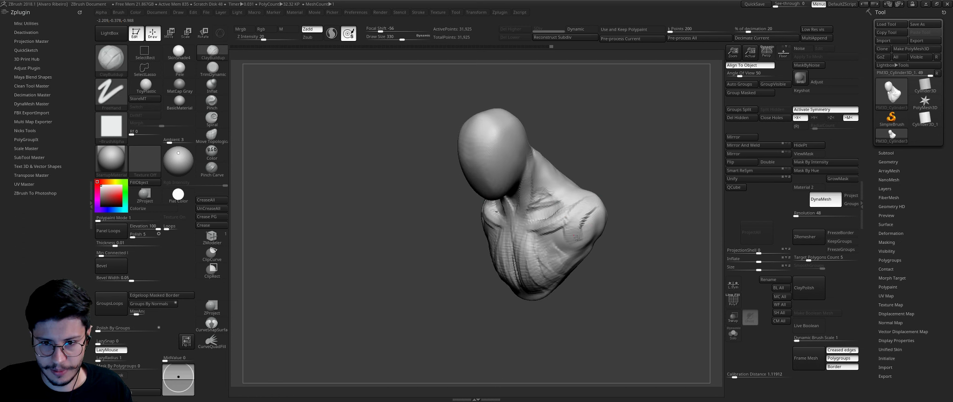
mouse_move(577, 195)
left_mouse_down()
mouse_move(569, 230)
mouse_move(587, 219)
left_mouse_up()
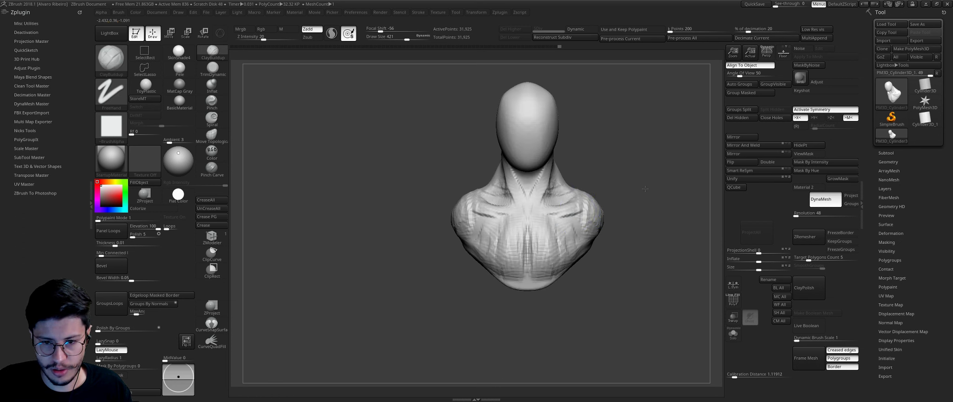
right_click_drag(582, 216, 559, 209, "shift")
left_click_drag(577, 204, 554, 212, "shift")
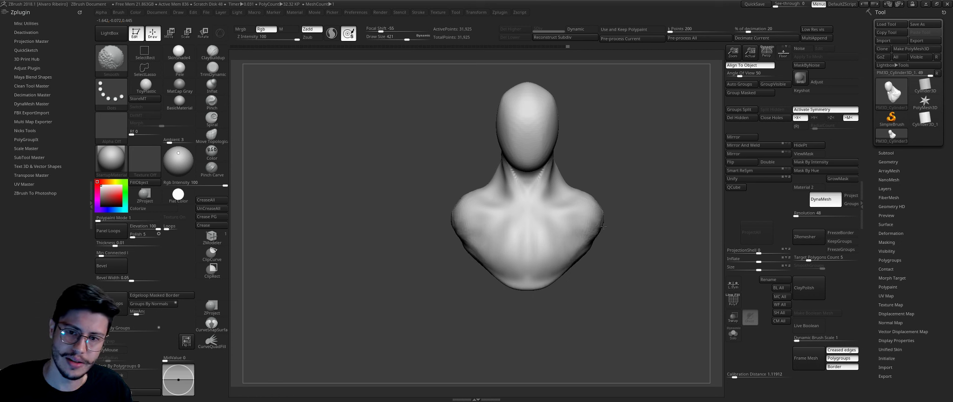
Step: Orbit the bust between three-quarter and front views, cycling between the Clay and Move brushes
mouse_move(544, 253)
right_mouse_down()
mouse_move(634, 184)
mouse_move(557, 154)
right_mouse_up()
key("b")
key("c")
key("l")
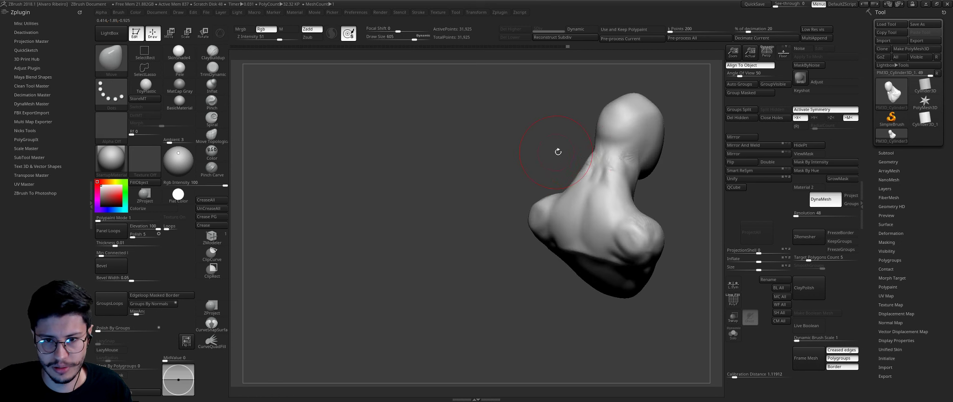
mouse_move(614, 162)
right_mouse_down()
mouse_move(641, 94)
mouse_move(619, 148)
right_mouse_up()
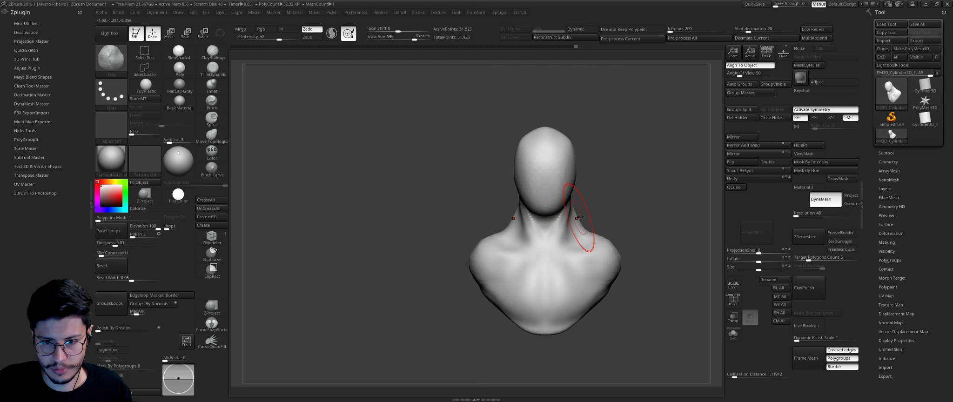
key("b")
key("m")
key("v")
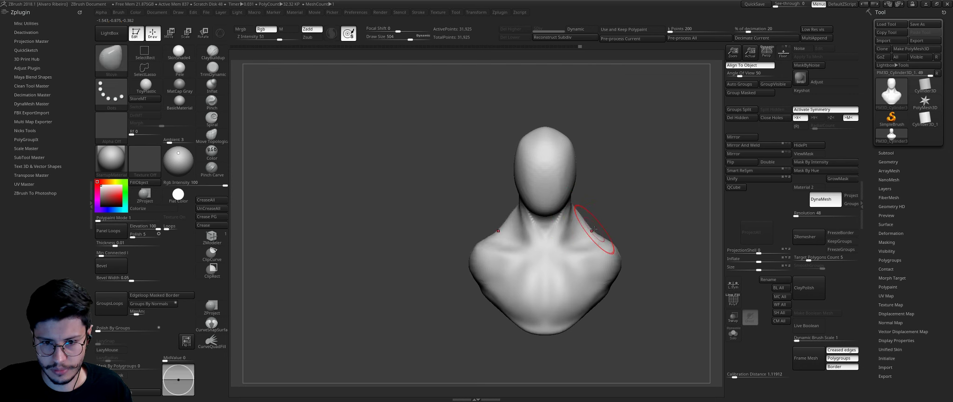
Step: Carve a mirrored DamStandard groove down the neck from a three-quarter view
mouse_move(608, 245)
left_mouse_down()
mouse_move(649, 273)
mouse_move(619, 247)
mouse_move(636, 228)
left_mouse_up()
key("b")
key("c")
key("l")
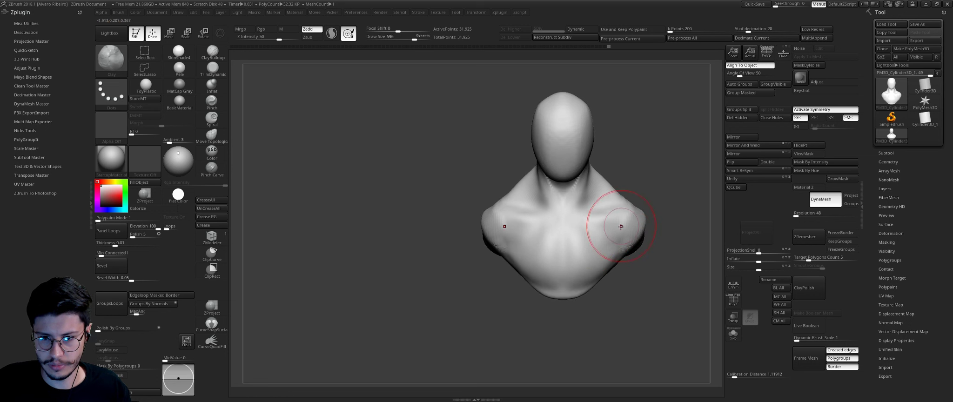
key("b")
key("d")
key("s")
key("s")
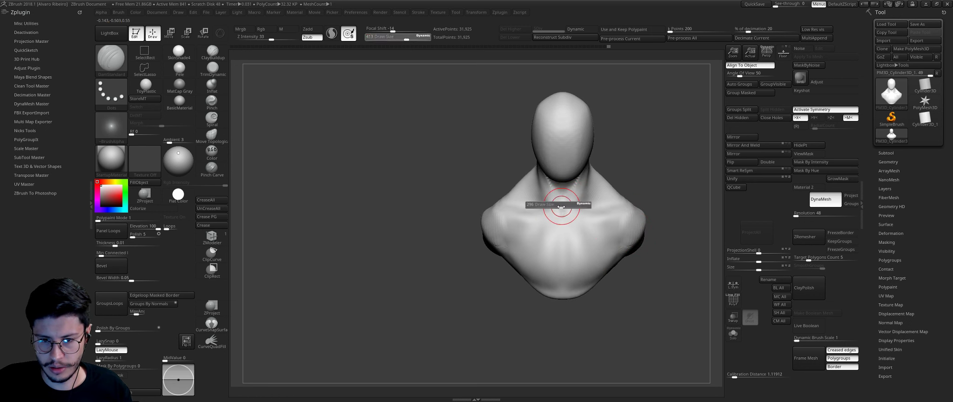
left_click_drag(563, 212, 573, 187)
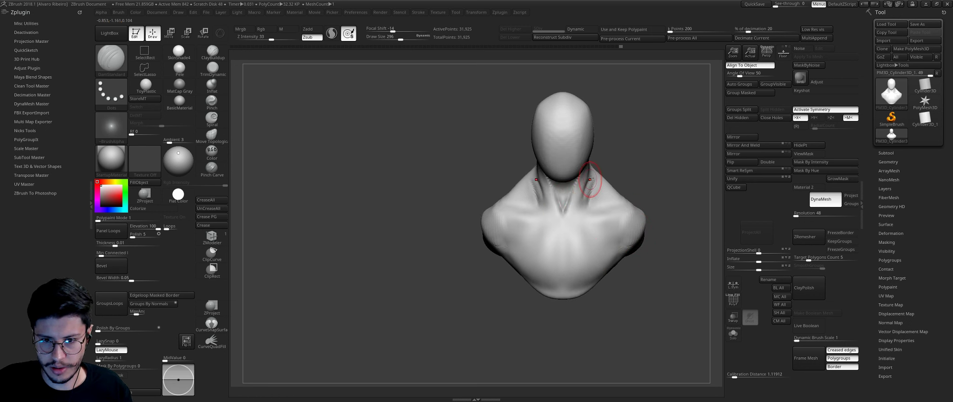
Step: Build clay up along the side of the neck with a smaller Clay brush
mouse_move(625, 156)
left_mouse_down()
mouse_move(594, 164)
mouse_move(608, 166)
left_mouse_up()
key("b")
key("m")
key("v")
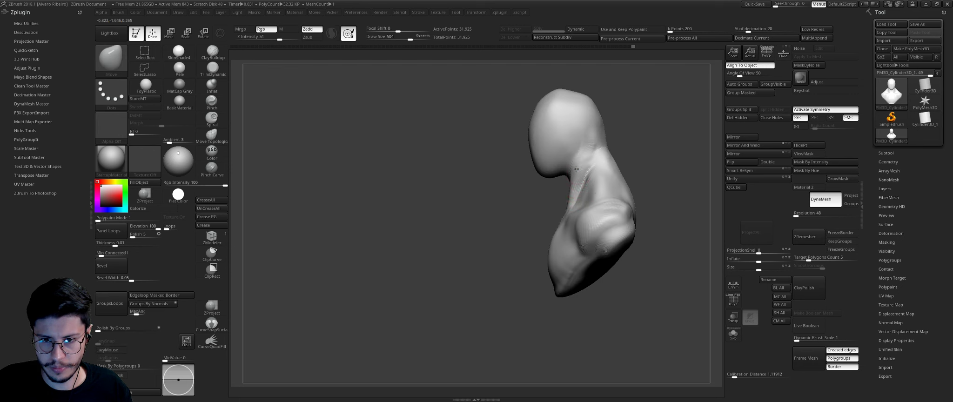
left_click_drag(587, 171, 623, 167)
key("b")
key("c")
key("l")
key("bracketleft")
left_click_drag(604, 202, 612, 168)
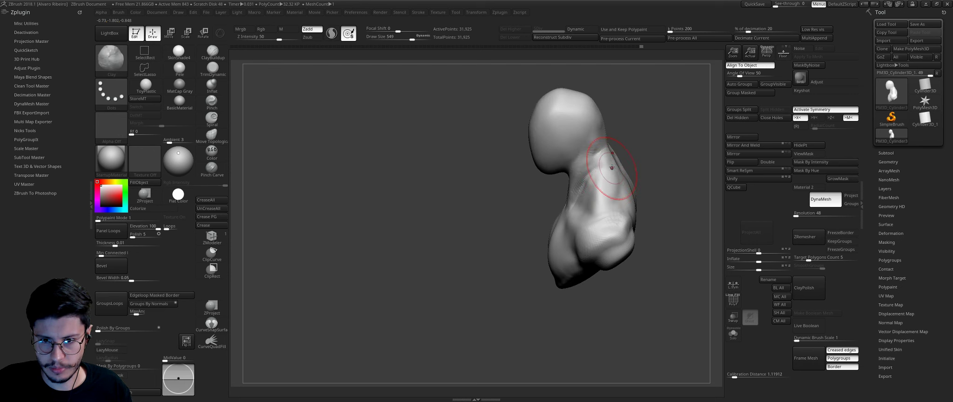
Step: Shrink the brush, snap the bust to a straight front view, and pick ClayBuildup
left_click_drag(608, 209, 617, 171)
key("bracketleft")
key("bracketleft")
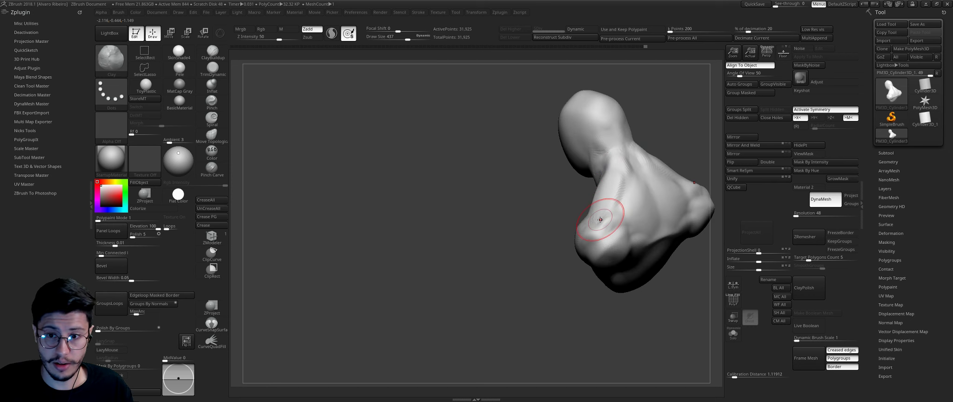
left_click_drag(606, 212, 607, 197)
mouse_move(619, 167)
left_mouse_down("shift")
mouse_move(600, 178)
mouse_move(619, 166)
mouse_move(596, 202)
mouse_move(610, 160)
left_mouse_up("shift")
key("b")
key("c")
key("b")
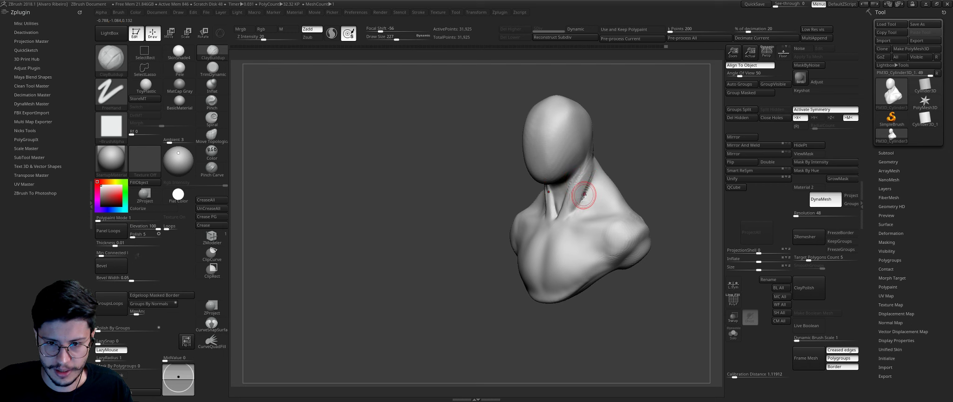
Step: Build up the chest with mirrored clay strokes seen from above
left_click_drag(583, 191, 584, 200)
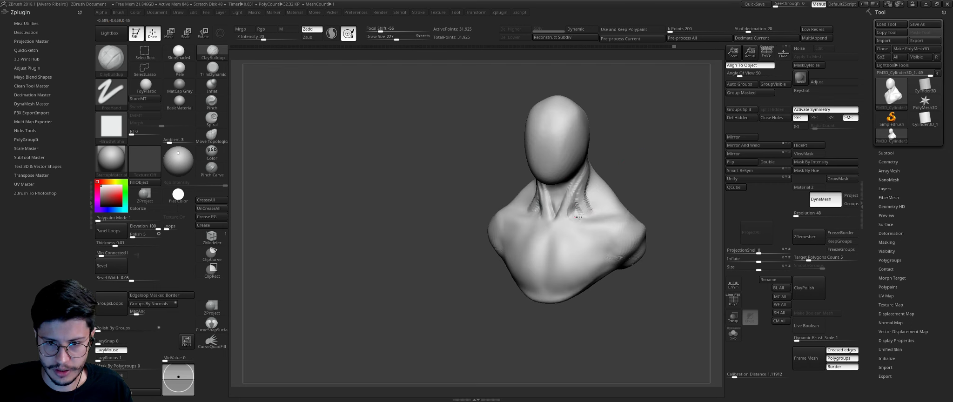
mouse_move(653, 168)
left_mouse_down()
mouse_move(666, 161)
mouse_move(570, 220)
left_mouse_up()
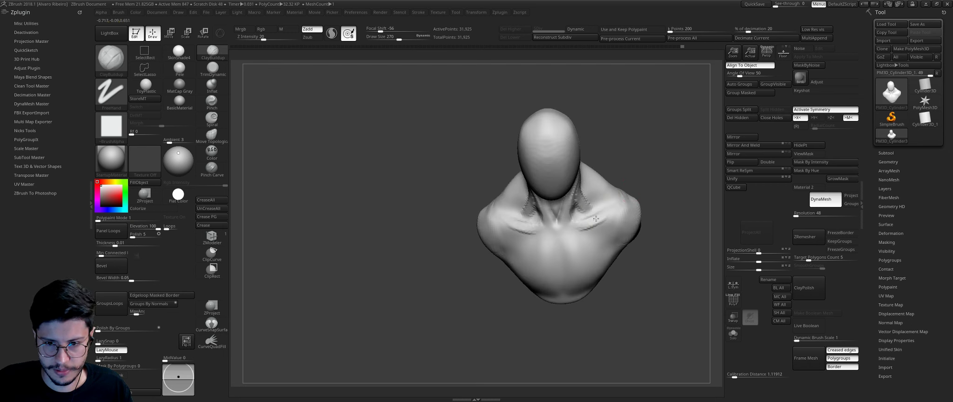
mouse_move(658, 235)
left_mouse_down()
mouse_move(574, 251)
mouse_move(589, 275)
mouse_move(572, 291)
mouse_move(586, 244)
mouse_move(537, 234)
left_mouse_up()
key("s")
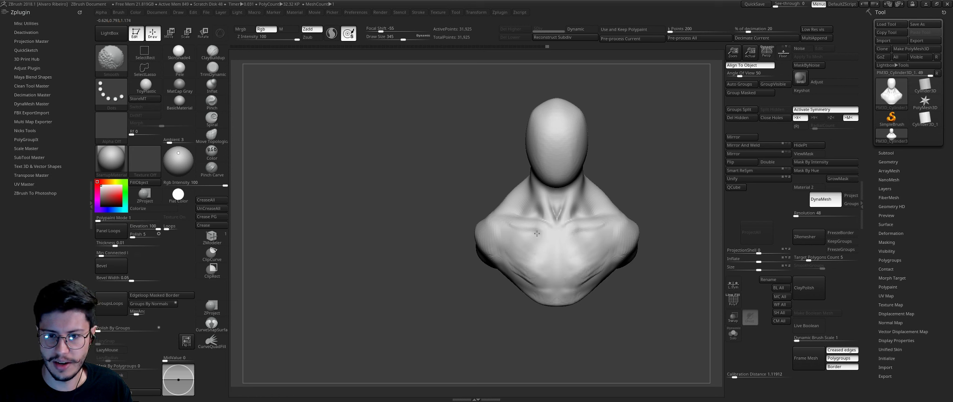
Step: Reshape the back of the head with a resized Move brush, viewing from side and back
left_click_drag(635, 223, 645, 227)
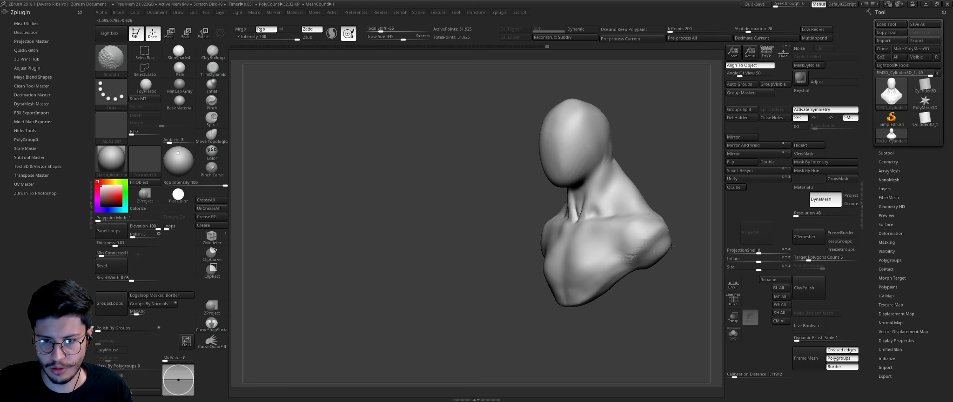
mouse_move(659, 138)
left_mouse_down()
mouse_move(614, 170)
mouse_move(500, 128)
left_mouse_up()
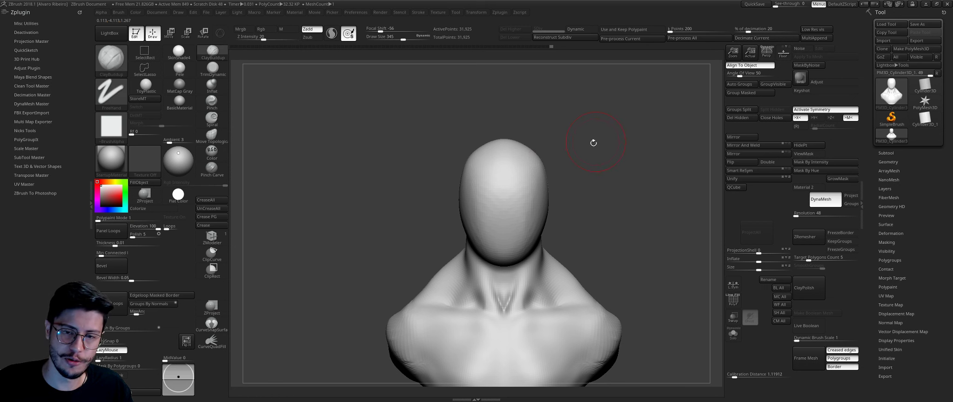
left_click_drag(593, 143, 558, 149)
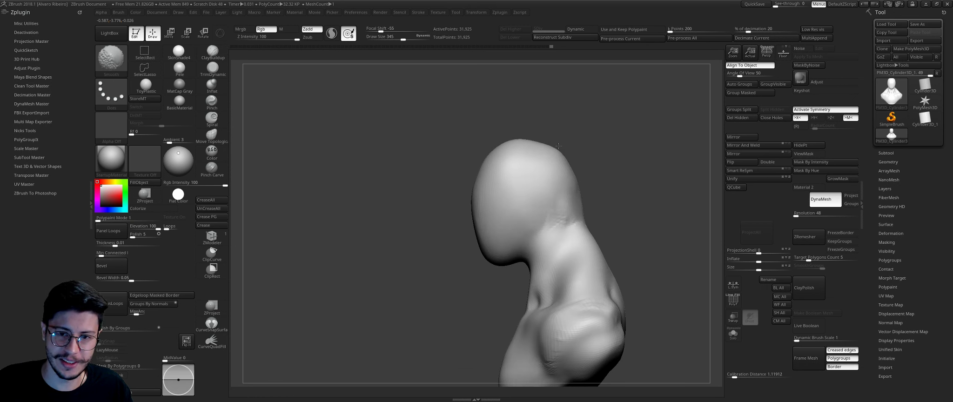
key("s")
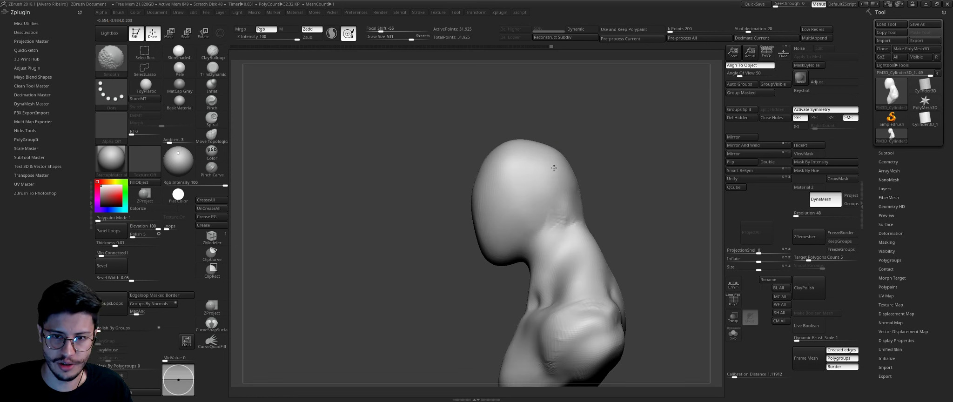
key("s")
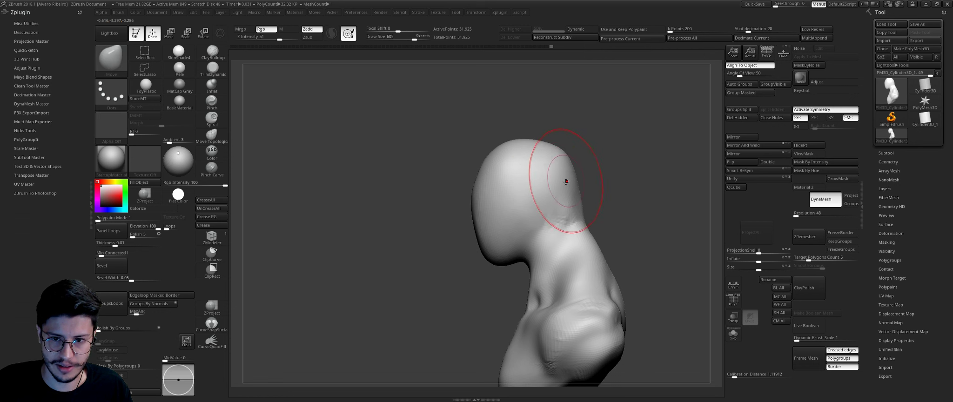
key("[")
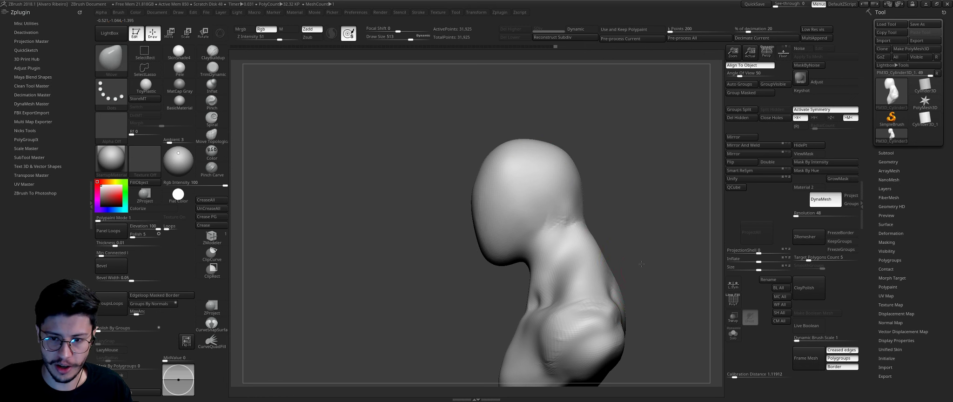
left_click_drag(641, 263, 541, 251)
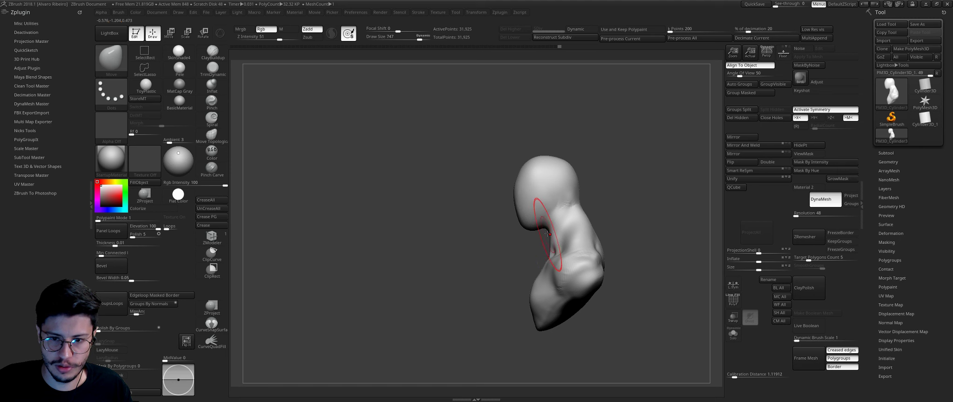
mouse_move(634, 253)
left_mouse_down()
mouse_move(576, 251)
mouse_move(591, 262)
left_mouse_up()
Step: Add Clay strokes across the upper back, setting brush size to about 500
key("b")
key("c")
key("l")
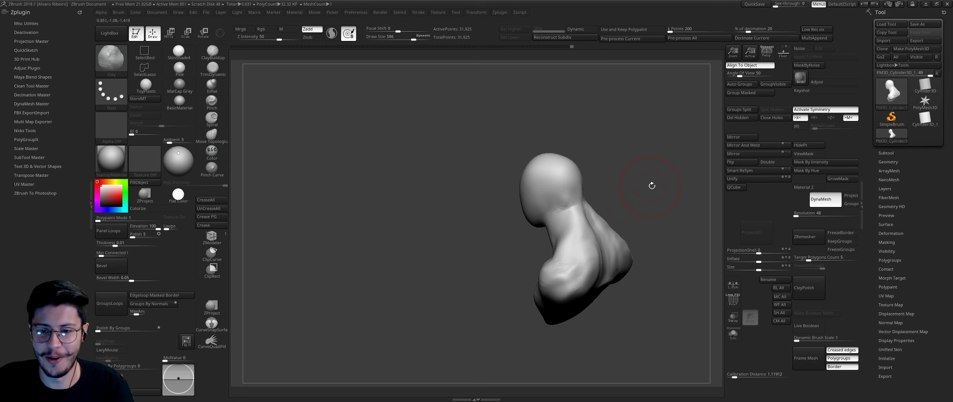
mouse_move(649, 185)
left_mouse_down()
mouse_move(611, 277)
mouse_move(619, 270)
mouse_move(606, 277)
left_mouse_up()
left_click_drag(684, 224, 670, 188)
key("s")
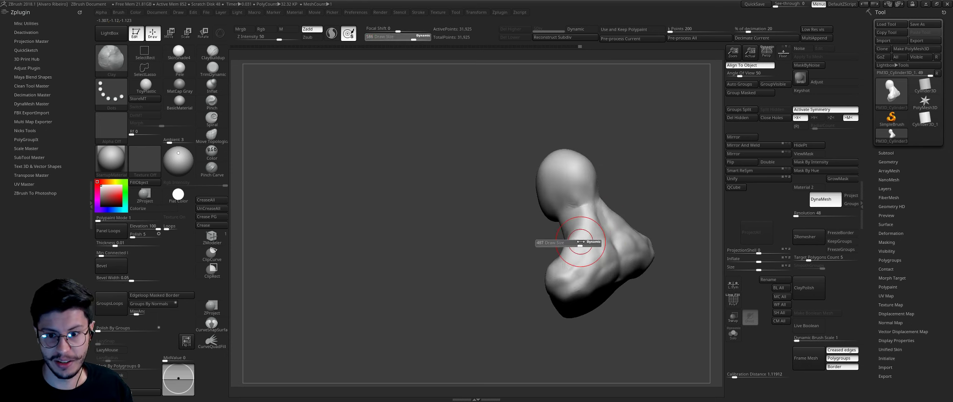
left_click_drag(580, 241, 584, 251)
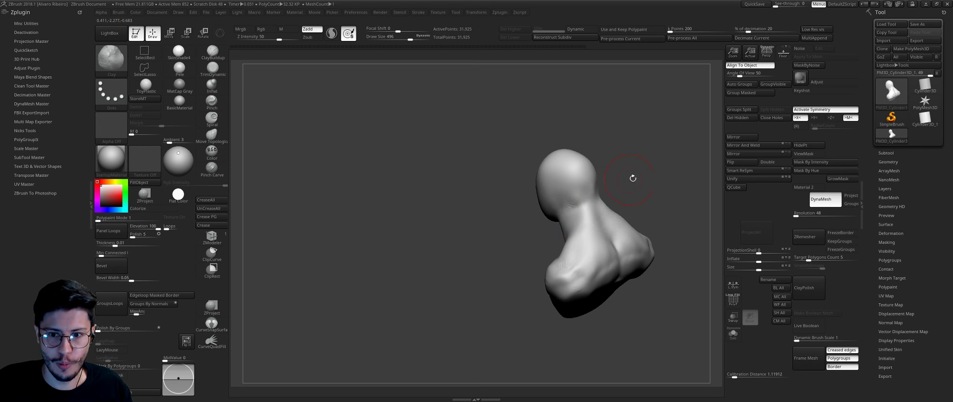
Step: Switch to TrimDynamic and turn the bust to face the side of the neck
mouse_move(632, 179)
left_mouse_down()
mouse_move(621, 193)
mouse_move(568, 209)
left_mouse_up()
key("b")
key("t")
key("d")
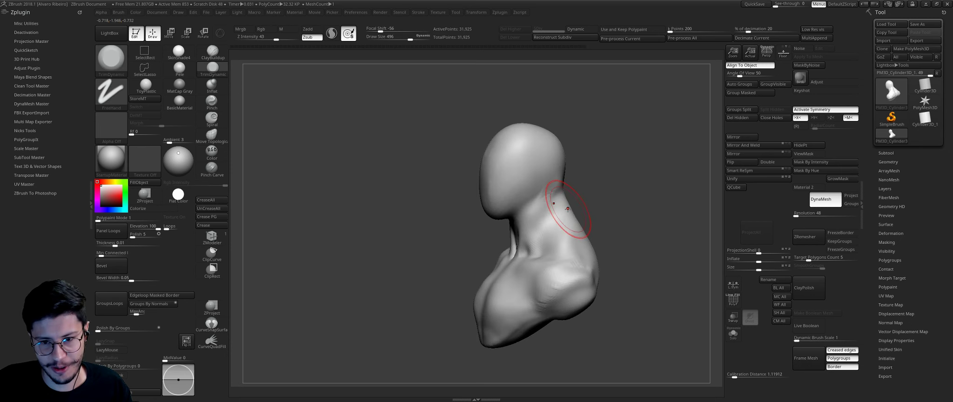
mouse_move(592, 186)
left_mouse_down()
mouse_move(559, 206)
mouse_move(573, 205)
mouse_move(580, 225)
mouse_move(638, 208)
left_mouse_up()
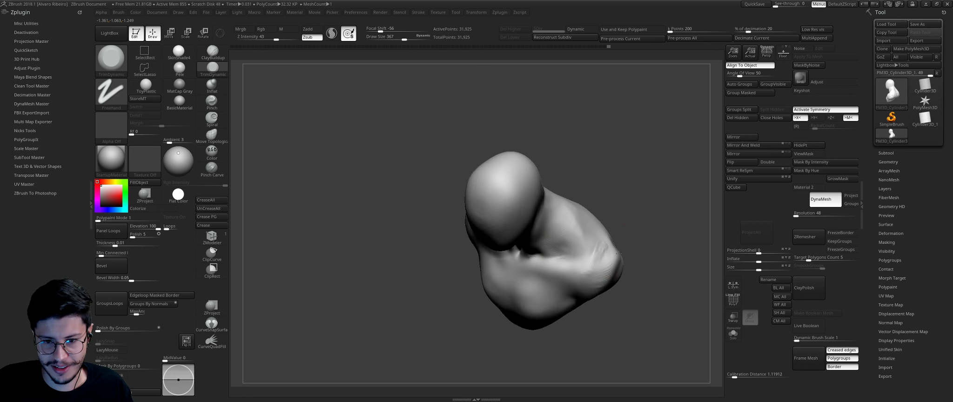
Step: Push the neck-to-shoulder masses with Move and trim them with TrimDynamic from the front
key("v")
key("s")
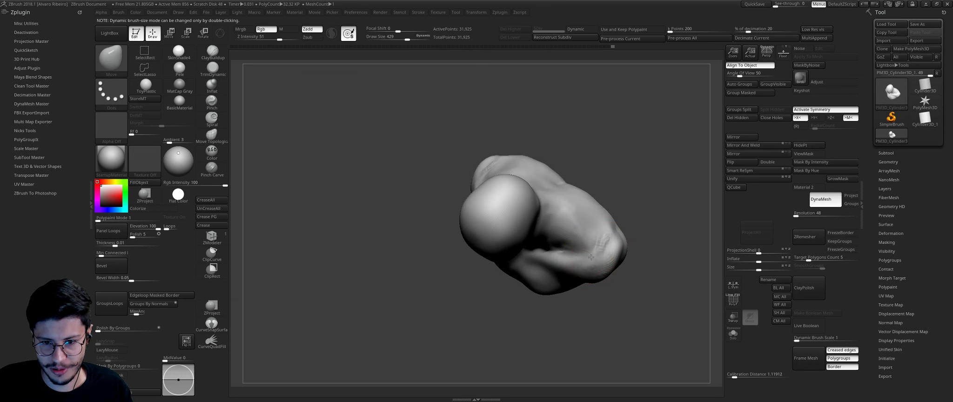
mouse_move(592, 255)
left_mouse_down()
mouse_move(553, 266)
mouse_move(621, 215)
mouse_move(564, 255)
left_mouse_up()
key("b")
key("t")
key("d")
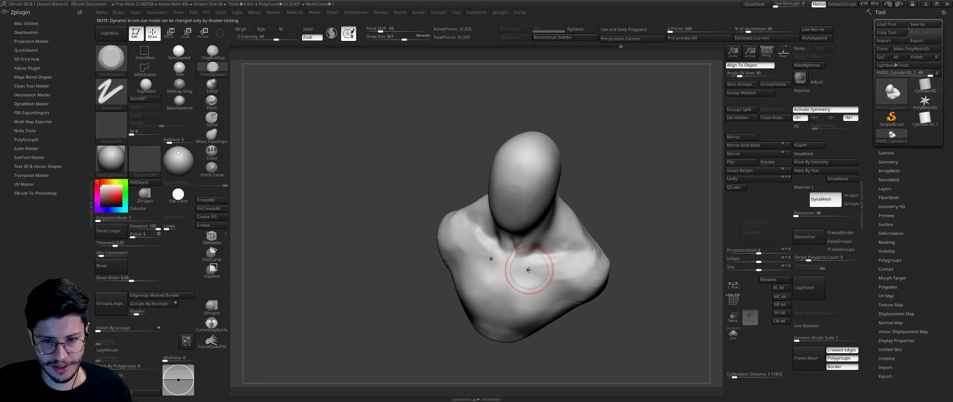
right_click_drag(577, 264, 548, 276)
mouse_move(622, 241)
left_mouse_down()
mouse_move(566, 294)
mouse_move(600, 245)
left_mouse_up()
Step: Carve shoulder and collarbone creases with DamStandard, checking three-quarter and front views
key("b")
key("d")
key("s")
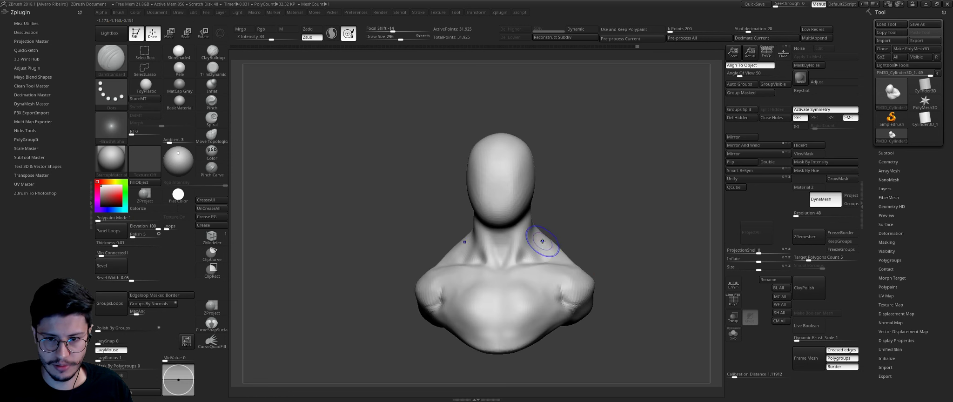
mouse_move(560, 205)
left_mouse_down()
mouse_move(570, 192)
mouse_move(604, 187)
mouse_move(500, 202)
mouse_move(560, 203)
left_mouse_up()
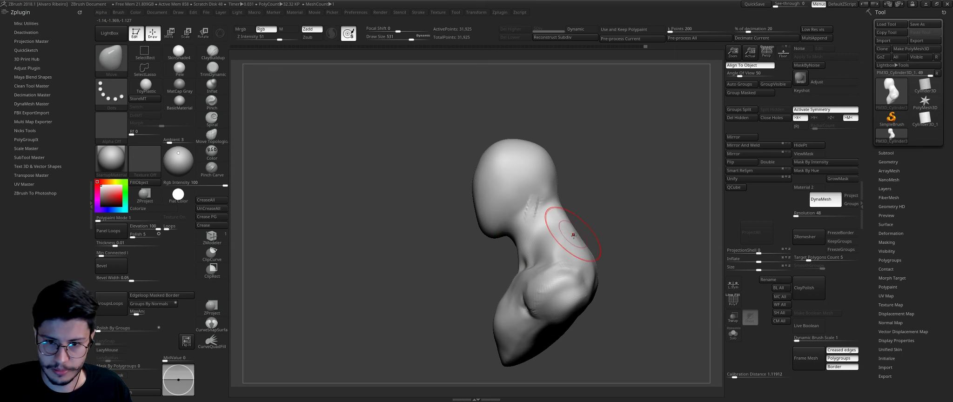
mouse_move(577, 244)
left_mouse_down("shift")
mouse_move(563, 236)
mouse_move(570, 169)
mouse_move(588, 174)
mouse_move(476, 179)
left_mouse_up("shift")
Step: Select DamStandard and reduce its size for fine creases
key("b")
key("c")
key("b")
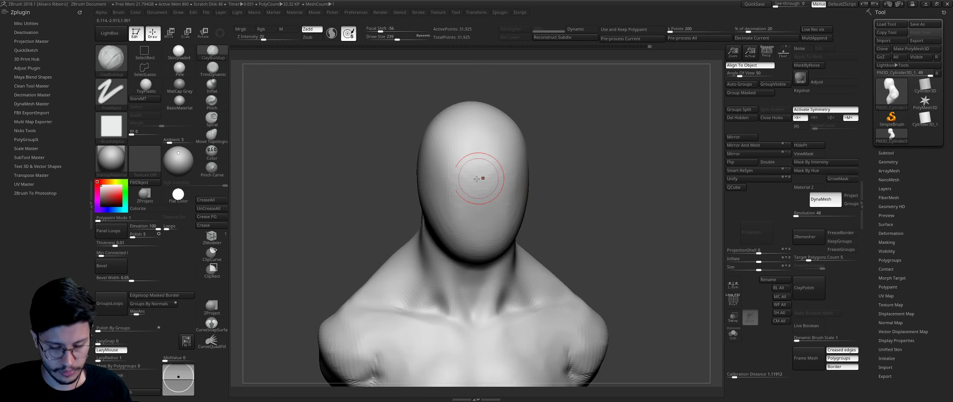
left_click_drag(521, 160, 510, 168)
key("b")
key("s")
key("t")
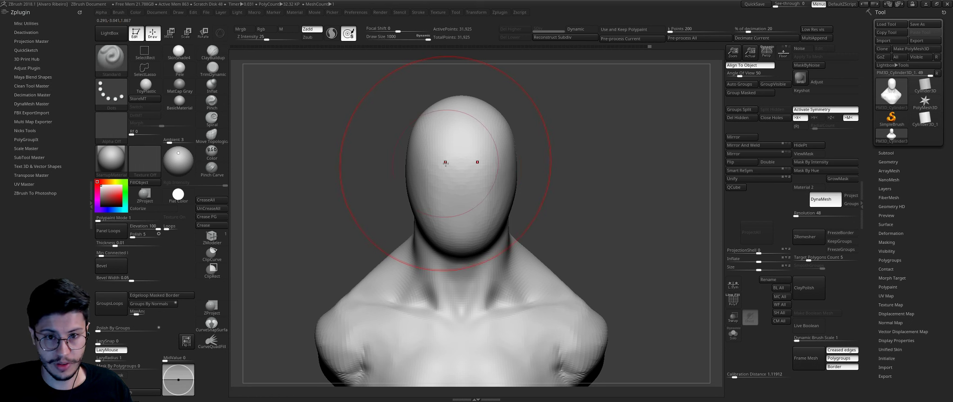
key("b")
key("d")
key("s")
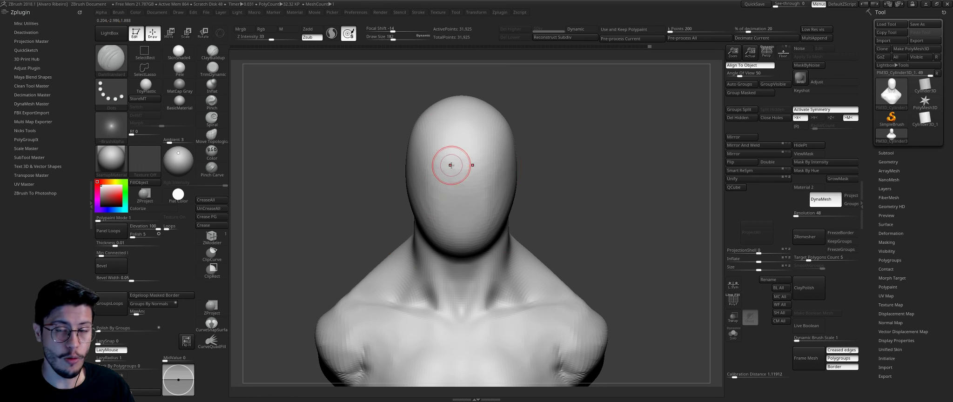
key("s")
left_click_drag(449, 168, 448, 165)
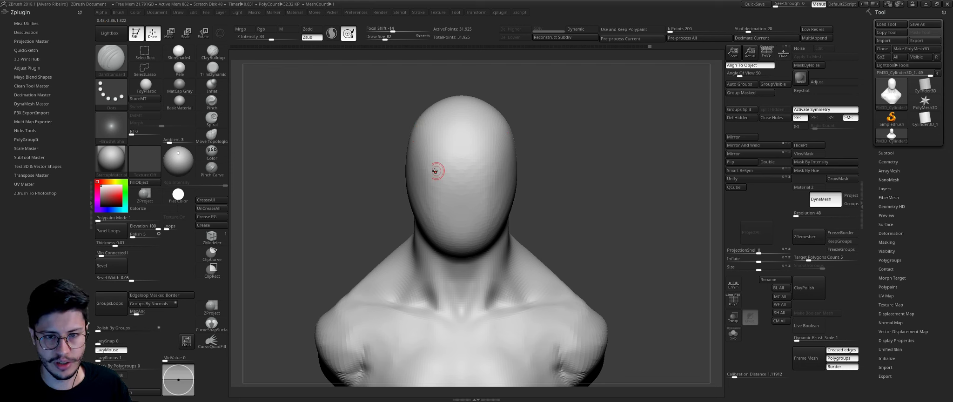
Step: Carve two horizontal grooves across the face at eye level and check them in profile
left_click_drag(509, 162, 500, 163)
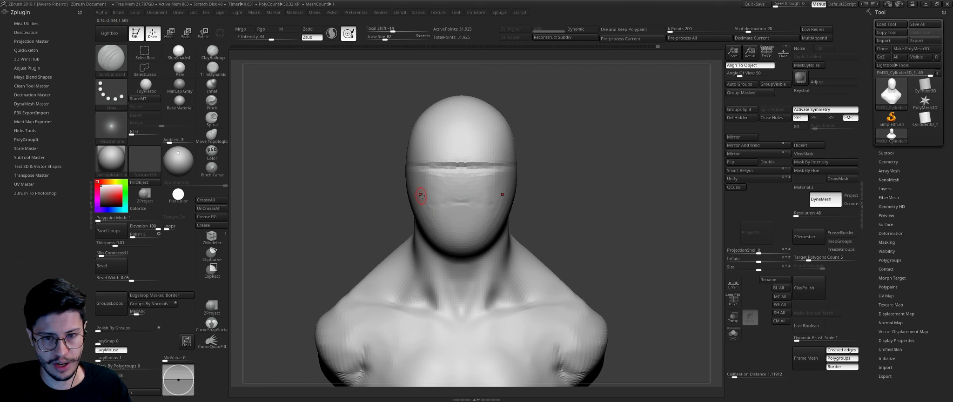
left_click_drag(484, 194, 498, 200)
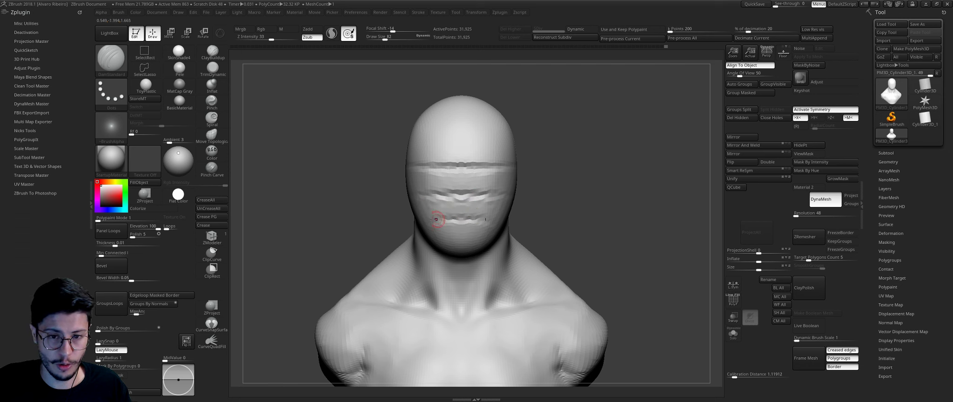
mouse_move(436, 220)
left_mouse_down()
mouse_move(455, 180)
mouse_move(522, 158)
left_mouse_up()
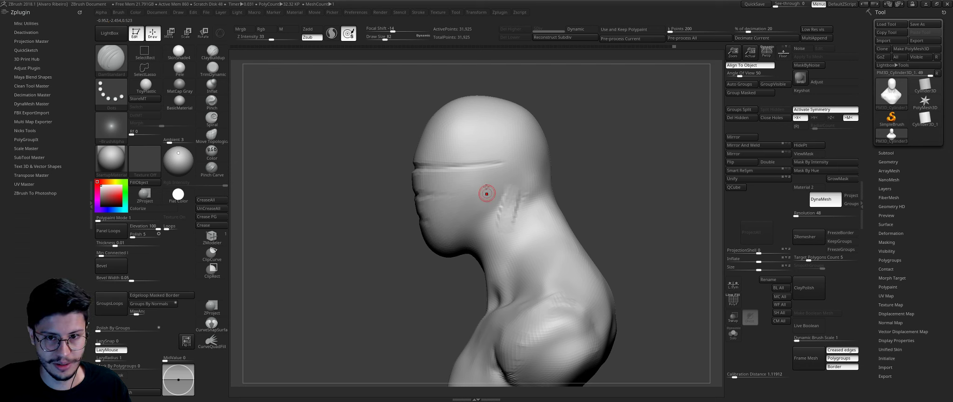
mouse_move(453, 267)
left_mouse_down()
mouse_move(479, 235)
mouse_move(440, 245)
left_mouse_up()
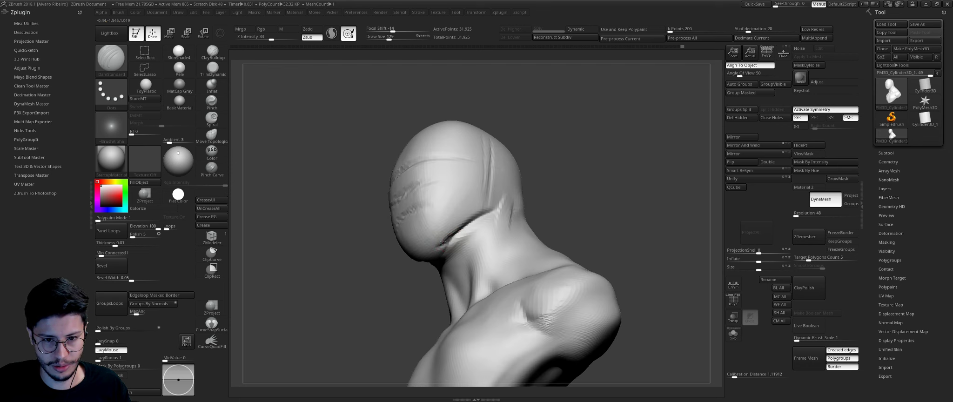
left_click_drag(435, 252, 436, 250)
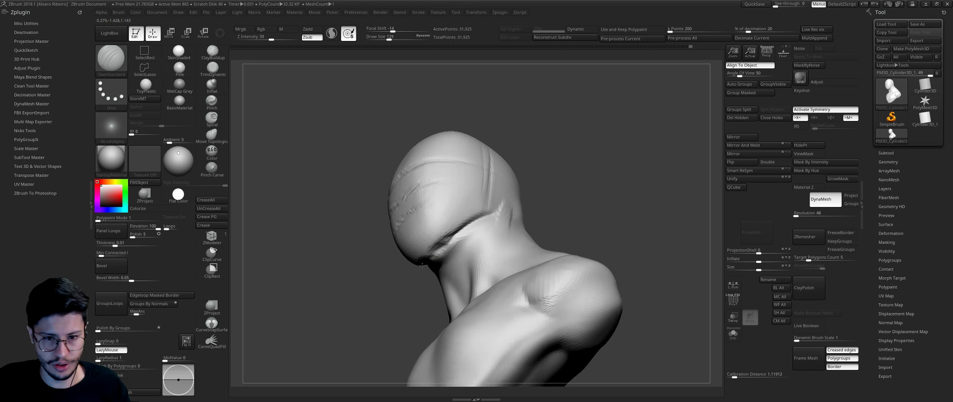
Step: Select a smaller Clay brush and rotate the head back to the front
key("b")
key("c")
key("l")
key("bracketleft")
key("bracketleft")
key("bracketleft")
key("bracketleft")
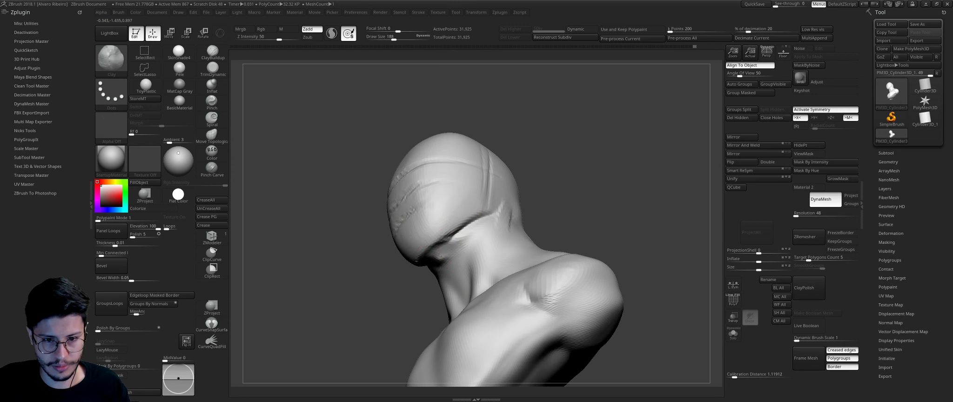
left_click_drag(546, 183, 598, 161, "shift")
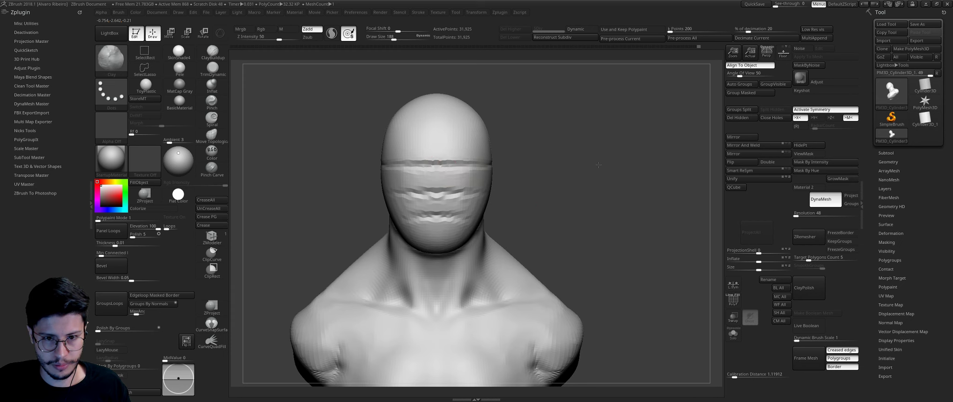
Step: Carve mirrored eye-socket hollows into the face and check them from the side
key("s")
mouse_move(417, 170)
left_mouse_down()
mouse_move(419, 161)
mouse_move(417, 176)
left_mouse_up()
left_click_drag(500, 158, 582, 161, "shift")
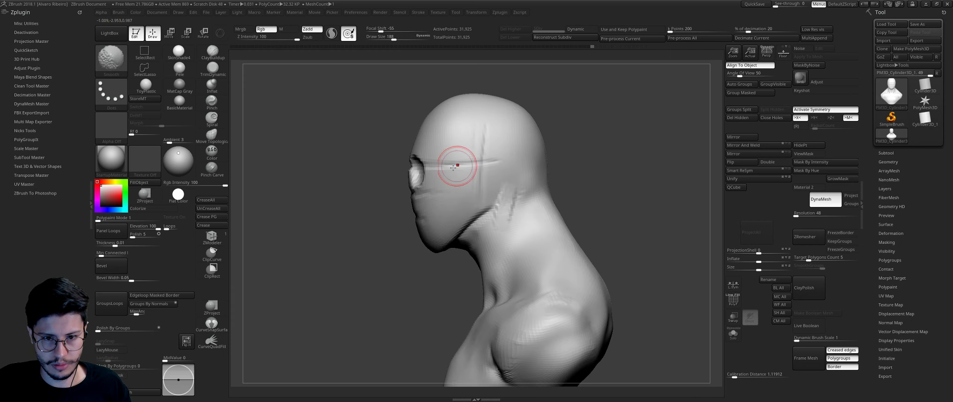
key("b")
key("m")
key("v")
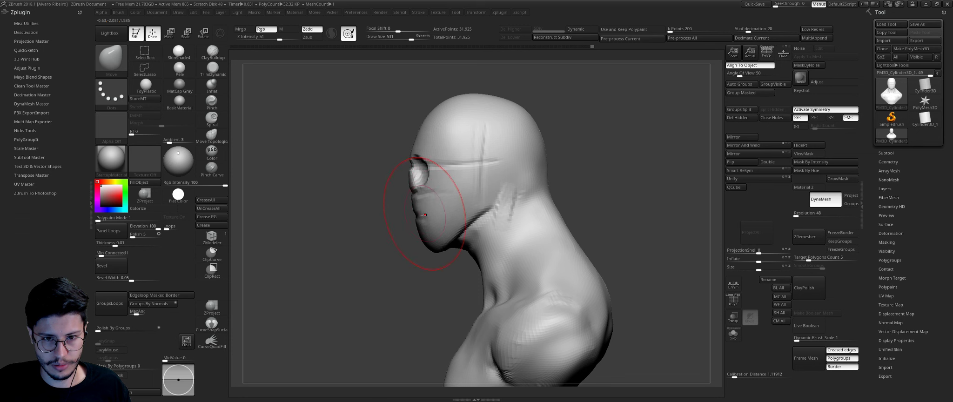
left_click_drag(425, 215, 465, 201, "shift")
Step: Deepen the left eye socket with the Clay brush, then review it in near-profile
key("b")
key("c")
key("l")
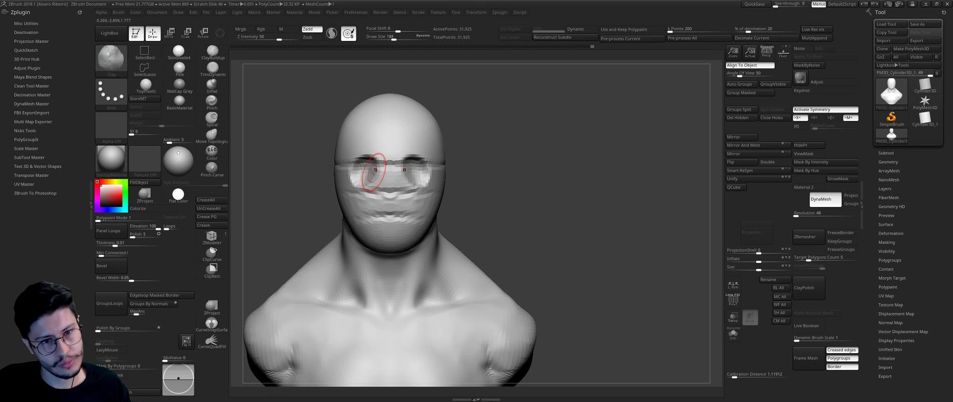
left_click_drag(375, 170, 368, 178)
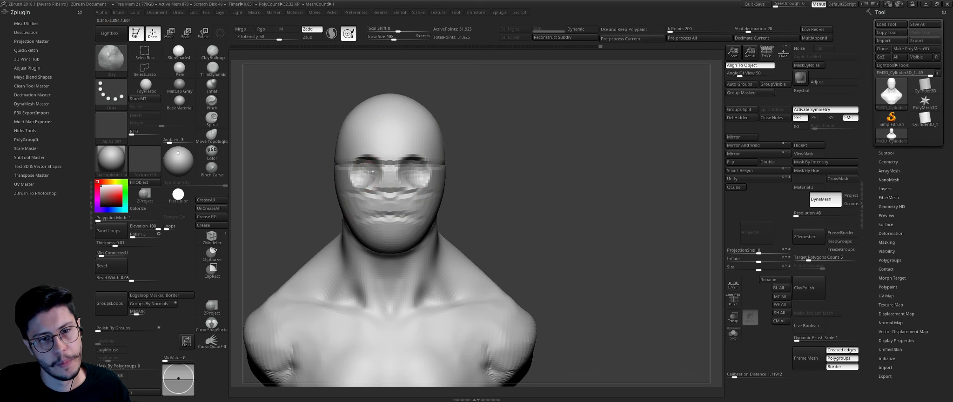
left_click_drag(504, 166, 573, 168)
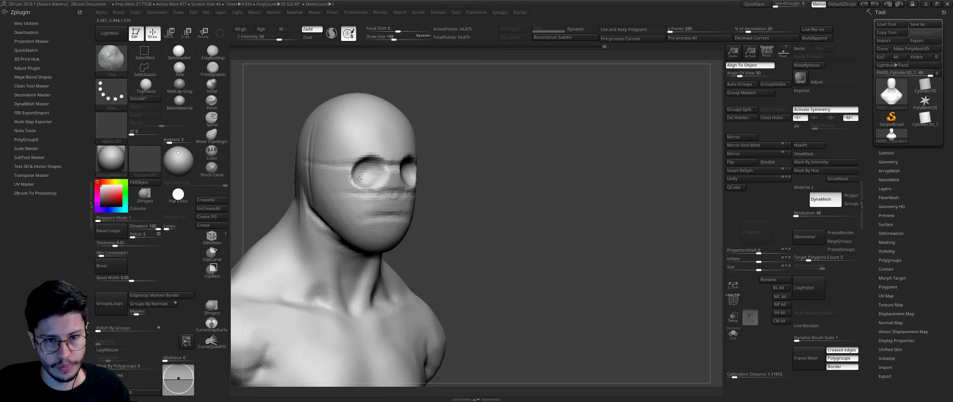
left_click_drag(359, 179, 393, 183)
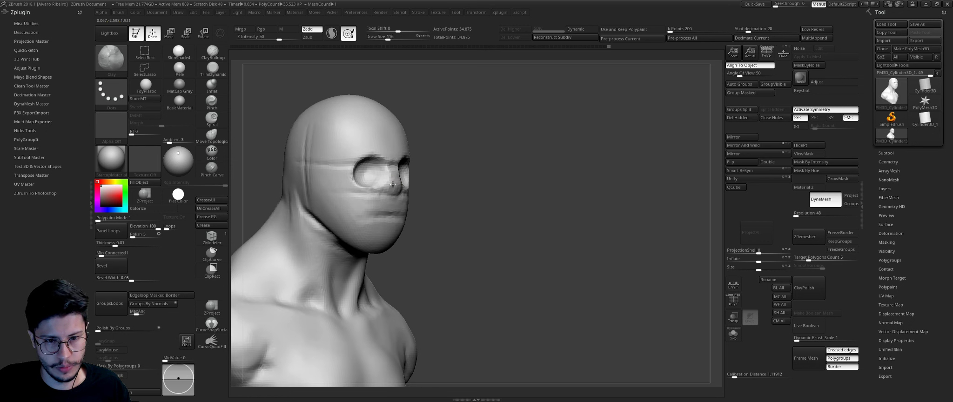
mouse_move(393, 166)
left_mouse_down()
mouse_move(432, 173)
mouse_move(406, 190)
mouse_move(413, 183)
left_mouse_up()
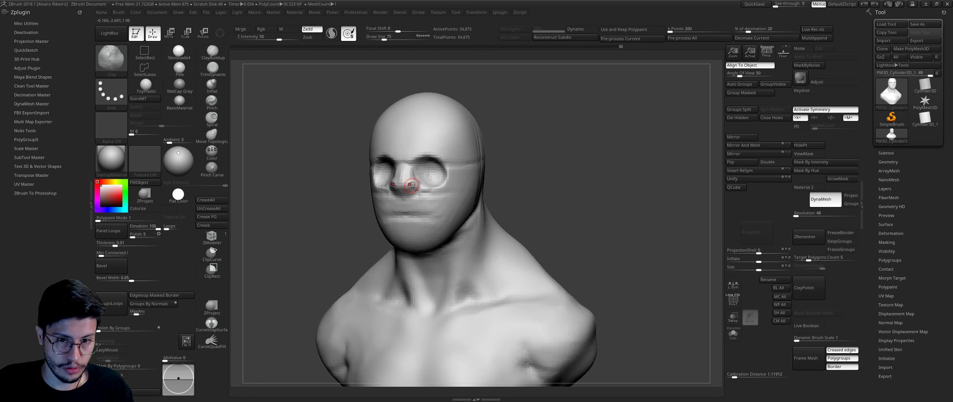
Step: Carve a nostril beside the nose with a smaller DamStandard brush, then return to front view
mouse_move(399, 196)
left_mouse_down()
mouse_move(419, 179)
mouse_move(405, 193)
left_mouse_up()
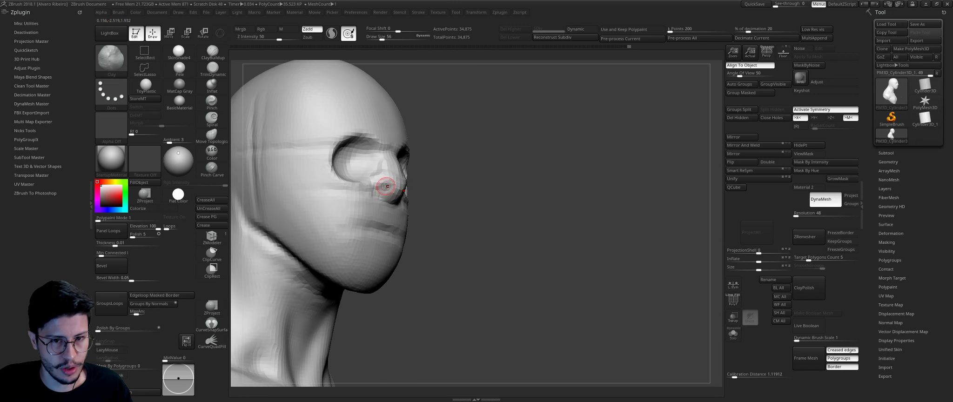
key("b")
key("m")
key("v")
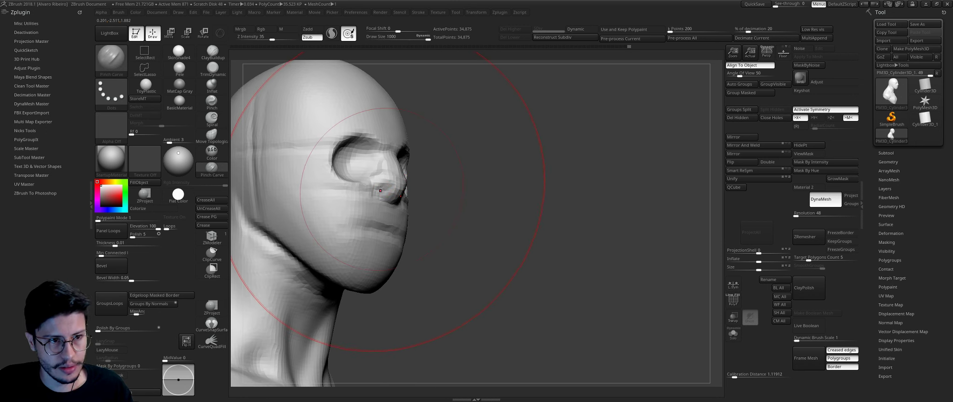
key("b")
key("d")
key("s")
key("bracketleft")
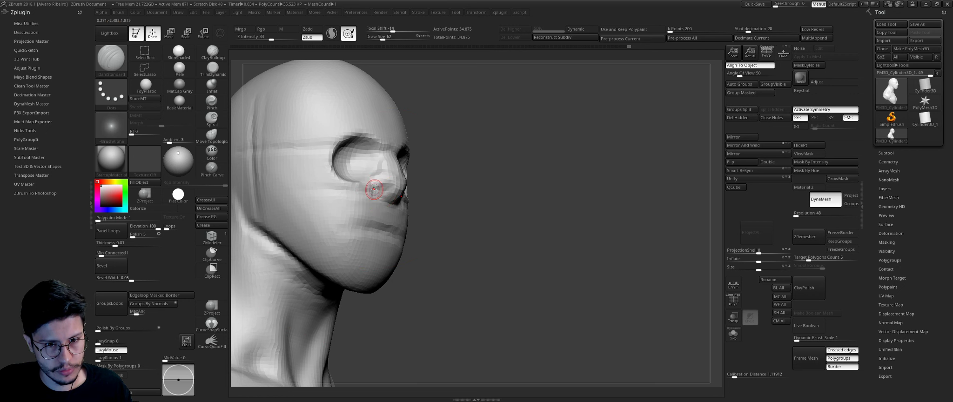
left_click_drag(374, 190, 386, 183)
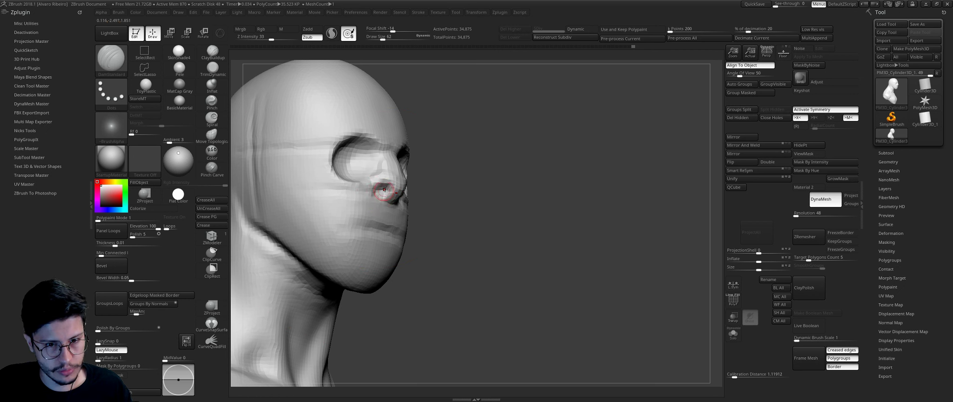
mouse_move(384, 189)
right_mouse_down()
mouse_move(507, 187)
mouse_move(399, 185)
right_mouse_up()
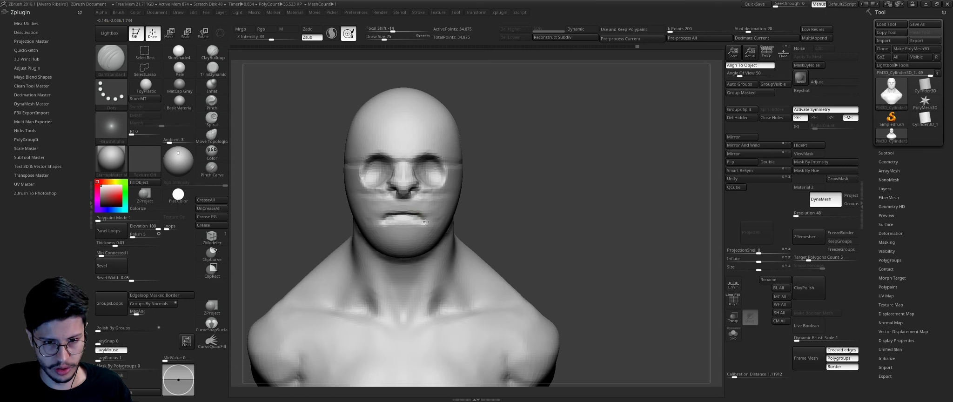
right_click_drag(425, 222, 504, 196)
Step: With the Clay brush, smooth the mouth area and sculpt a crease along the cheekbone
key("b")
key("c")
key("l")
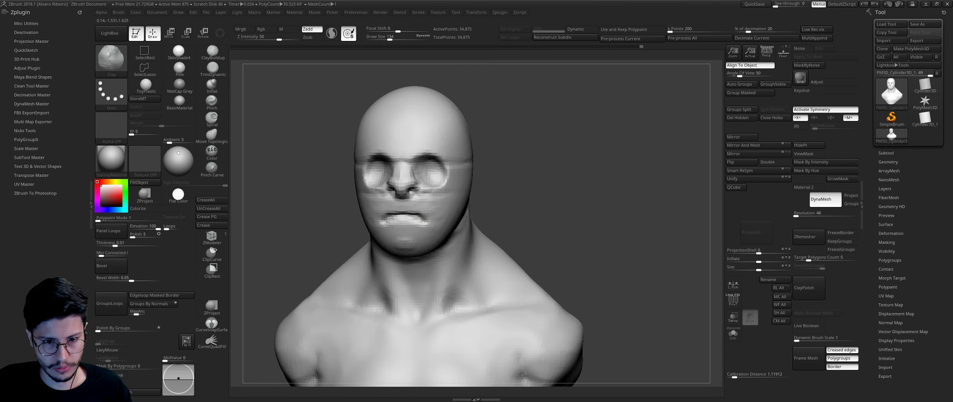
left_click_drag(404, 233, 410, 246, "shift")
mouse_move(409, 247)
right_mouse_down("shift")
mouse_move(460, 223)
mouse_move(410, 205)
right_mouse_up("shift")
key("s")
mouse_move(405, 198)
left_mouse_down()
mouse_move(393, 198)
mouse_move(399, 192)
left_mouse_up()
right_click_drag(385, 219, 470, 174)
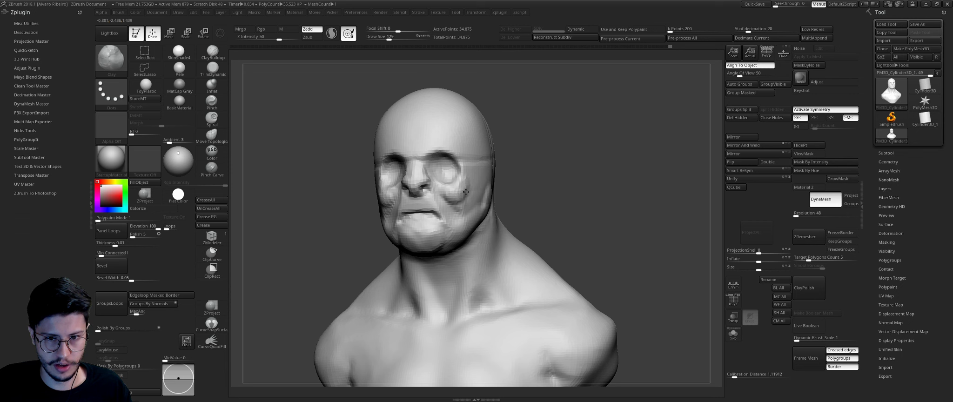
right_click_drag(466, 191, 455, 199)
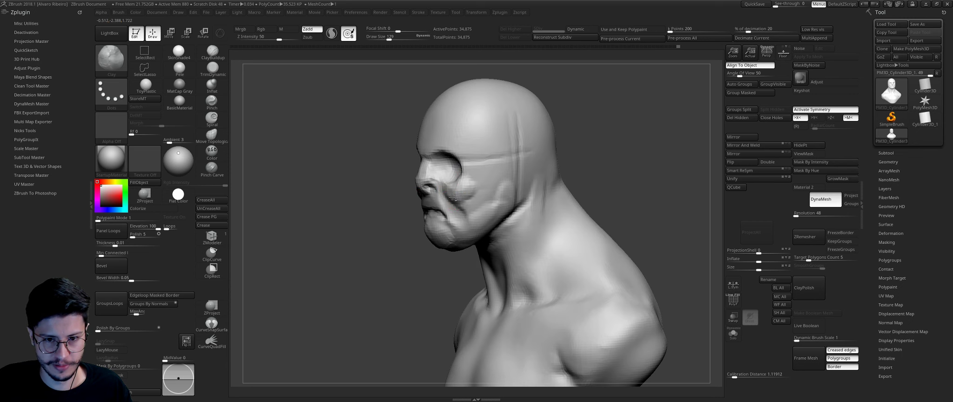
mouse_move(470, 195)
right_mouse_down()
mouse_move(501, 183)
mouse_move(461, 214)
right_mouse_up()
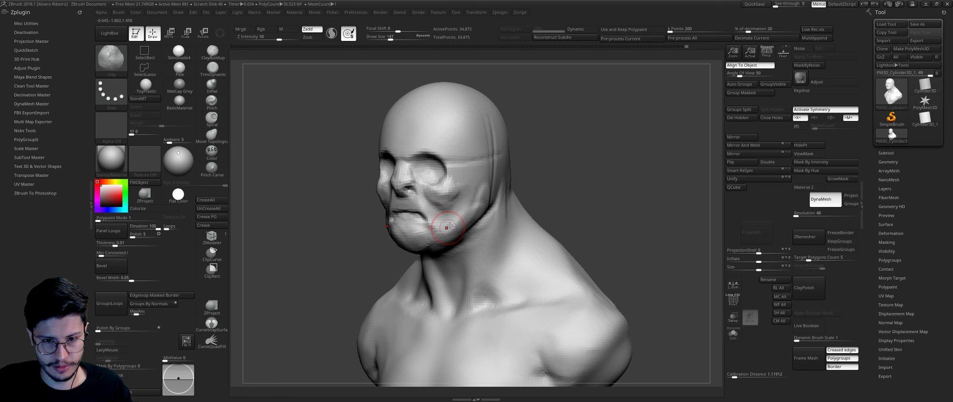
left_click_drag(479, 176, 457, 177)
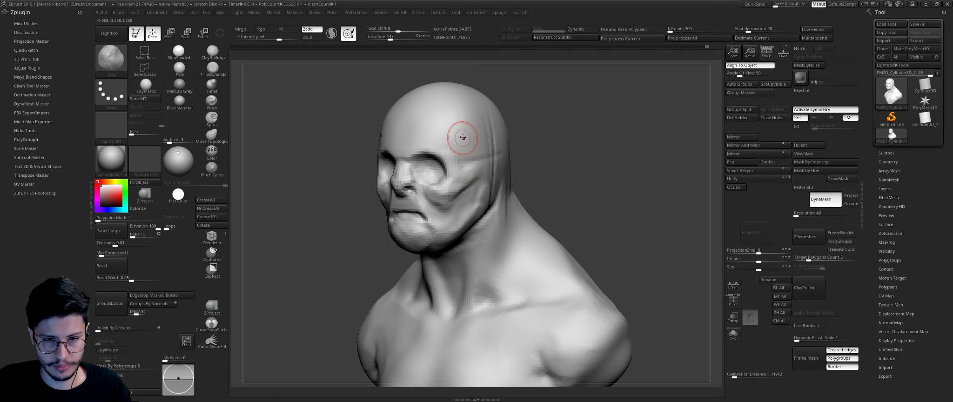
Step: Build up the temple area with a larger Clay brush, checking it from the left profile
key("]")
left_click_drag(465, 123, 469, 155)
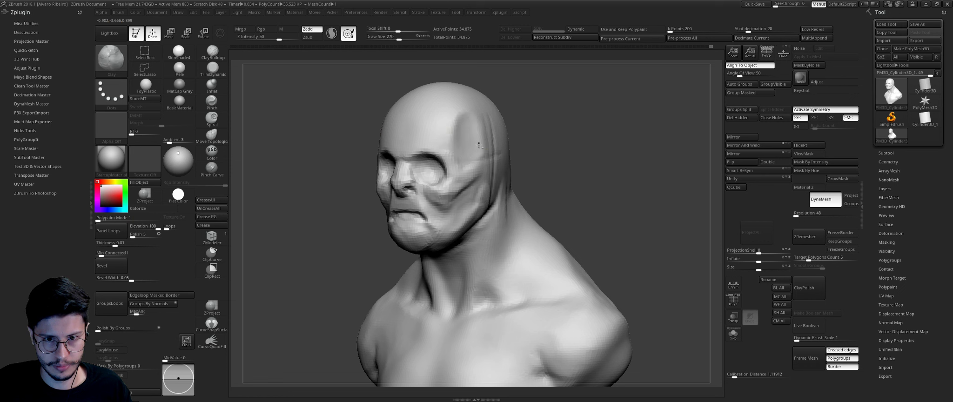
mouse_move(469, 155)
right_mouse_down()
mouse_move(493, 140)
mouse_move(471, 128)
right_mouse_up()
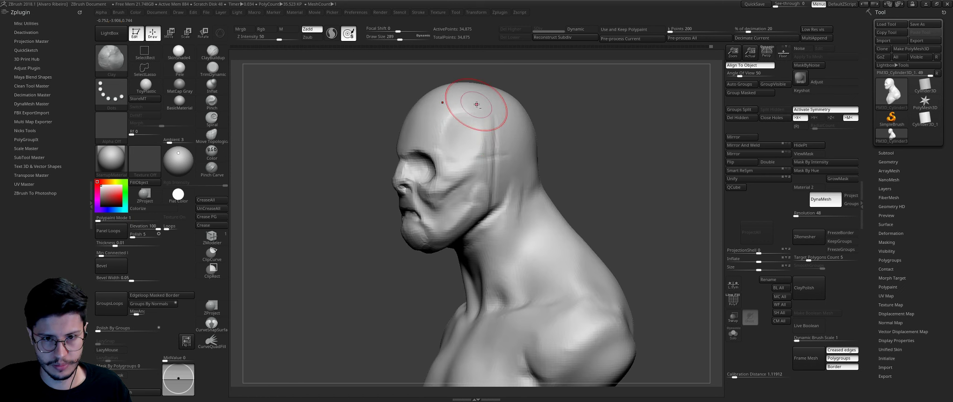
key("[")
key("[")
right_click_drag(432, 149, 404, 119)
key("]")
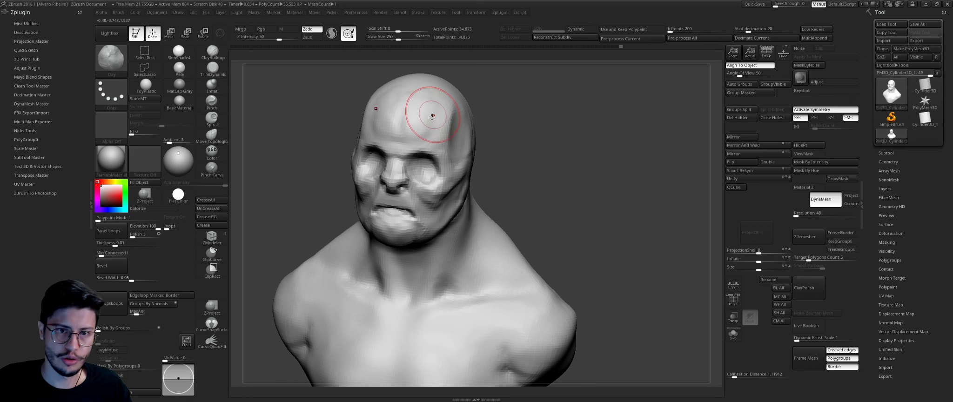
Step: Smooth the forehead surface with DamStandard selected, ending in a straight front view
key("b")
key("d")
key("s")
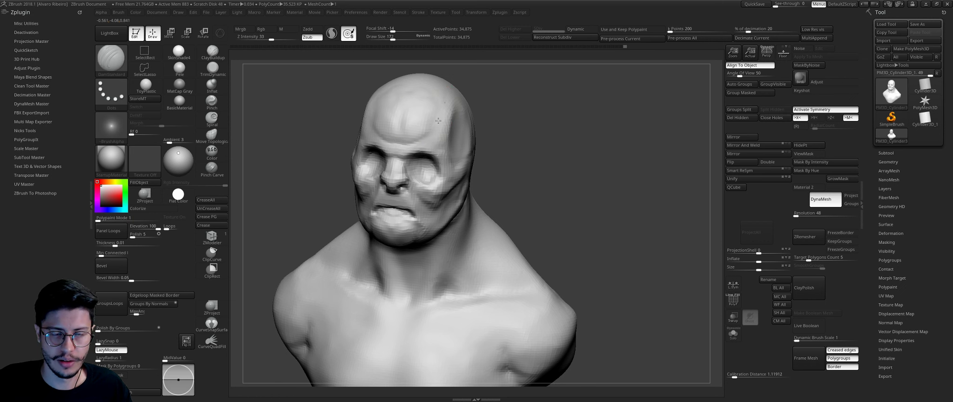
left_click_drag(418, 121, 392, 110, "shift")
right_click_drag(392, 109, 507, 112, "shift")
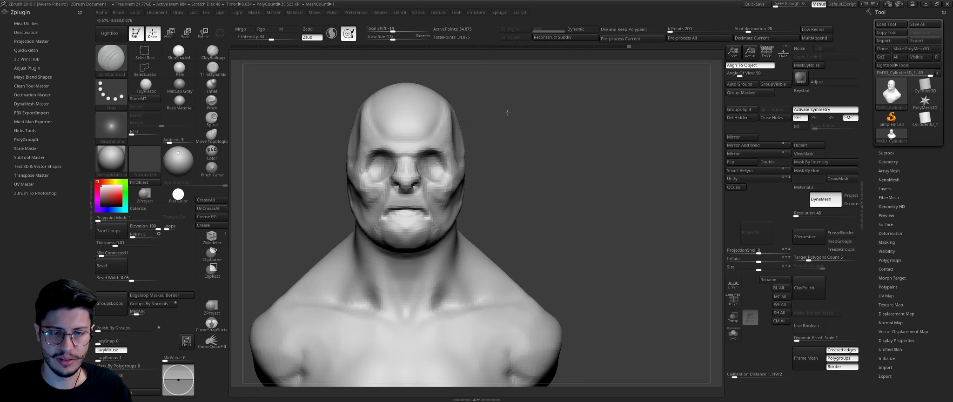
Step: Push the sides of the head and cheeks outward into heavy jowls with Move, then smooth
key("b")
key("m")
key("v")
left_click_drag(461, 154, 463, 150)
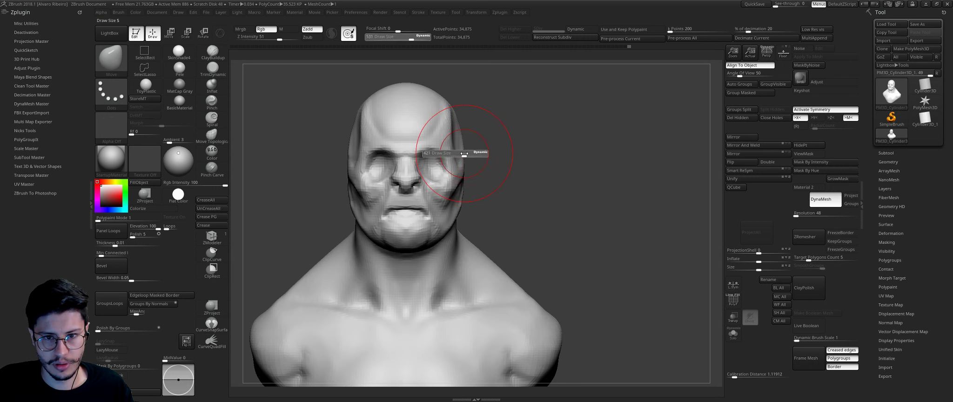
left_click_drag(454, 185, 463, 193)
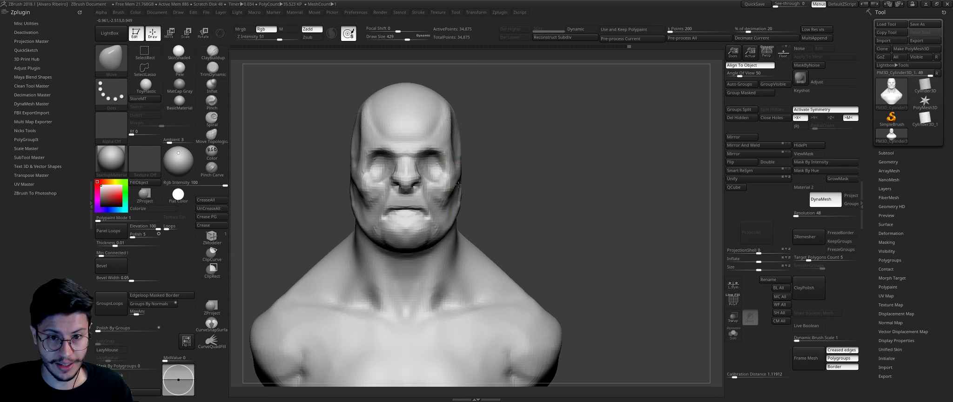
mouse_move(466, 194)
right_mouse_down()
mouse_move(488, 215)
mouse_move(418, 221)
mouse_move(485, 201)
mouse_move(510, 180)
right_mouse_up()
key("shift")
Step: Rough in the facial planes, alternating TrimDynamic, Clay and Move from three-quarter and side views
key("b")
key("t")
key("d")
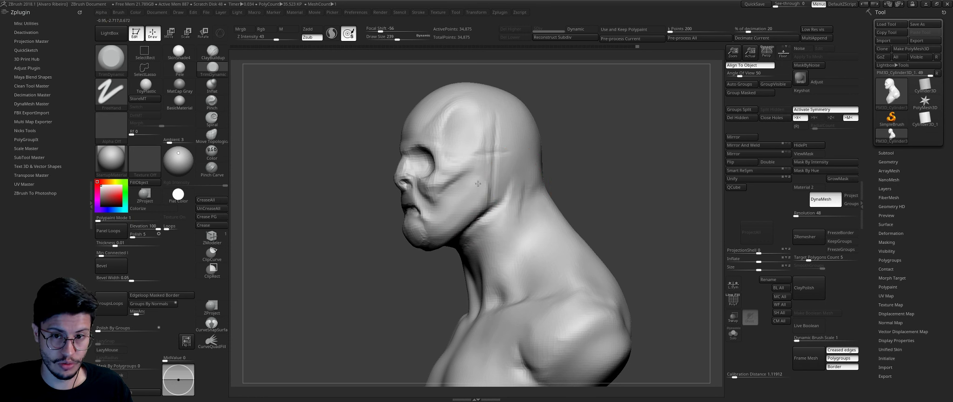
mouse_move(405, 269)
right_mouse_down()
mouse_move(414, 228)
mouse_move(517, 202)
right_mouse_up()
key("b")
key("c")
key("l")
right_click_drag(435, 198, 481, 208)
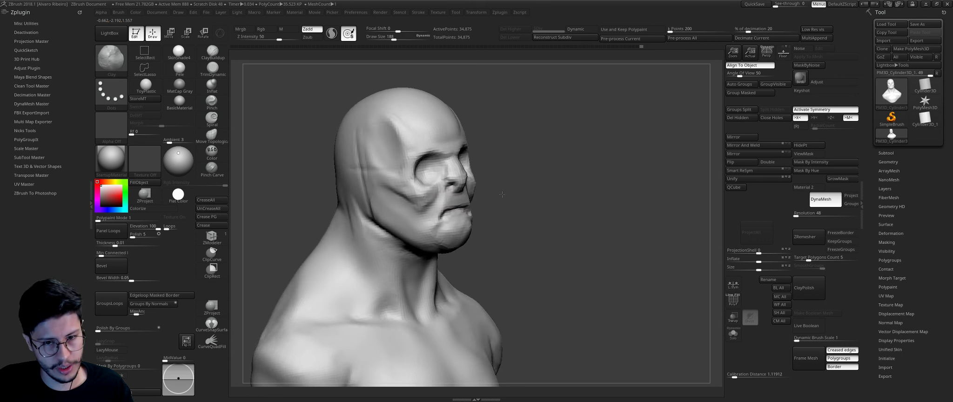
key("b")
key("m")
key("v")
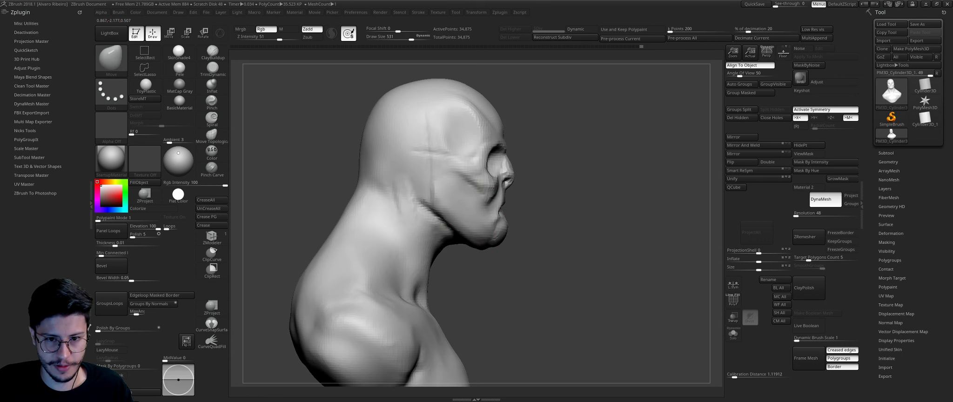
Step: Build up clay on the neck beneath the jaw with a smaller brush, then Shift-smooth it
right_click_drag(495, 265, 463, 266)
key("b")
key("c")
key("l")
key("s")
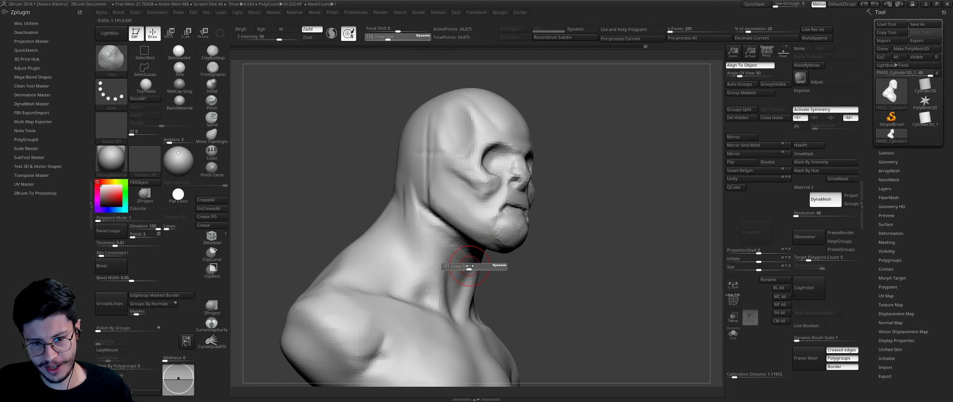
left_click_drag(484, 265, 461, 265)
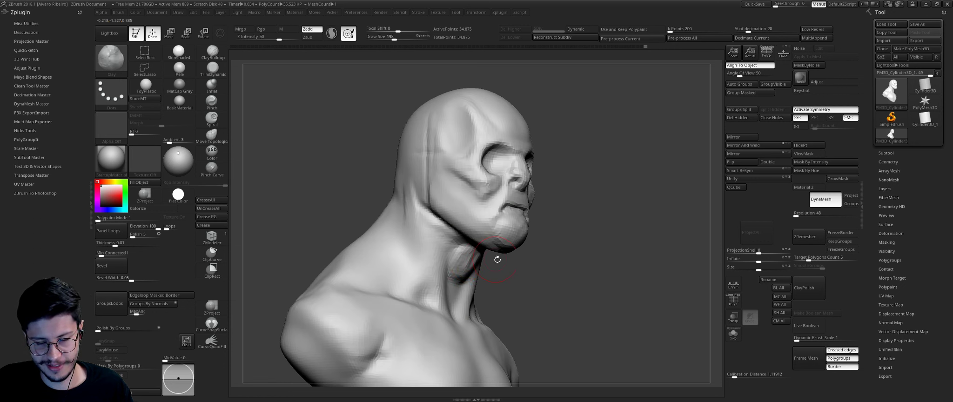
mouse_move(497, 259)
right_mouse_down()
mouse_move(465, 267)
mouse_move(478, 259)
mouse_move(464, 273)
right_mouse_up()
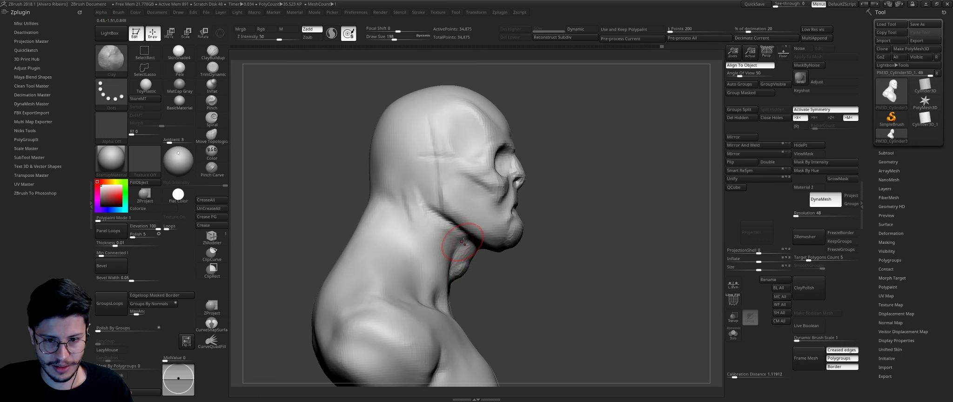
right_click_drag(458, 236, 522, 263)
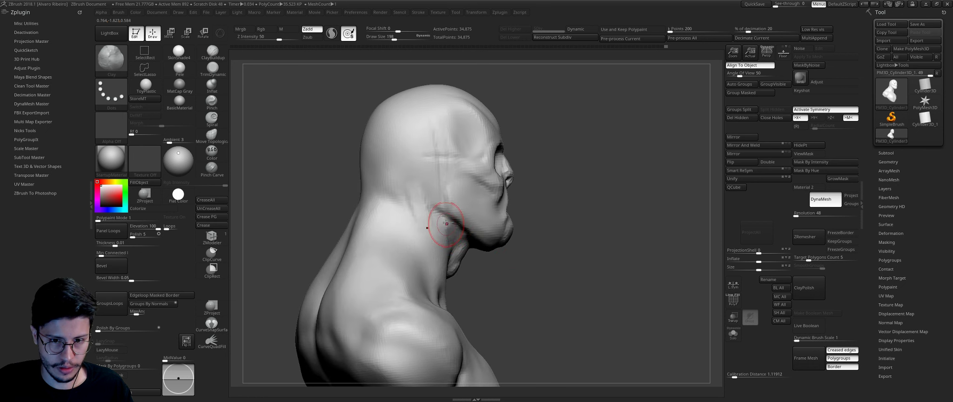
key("shift")
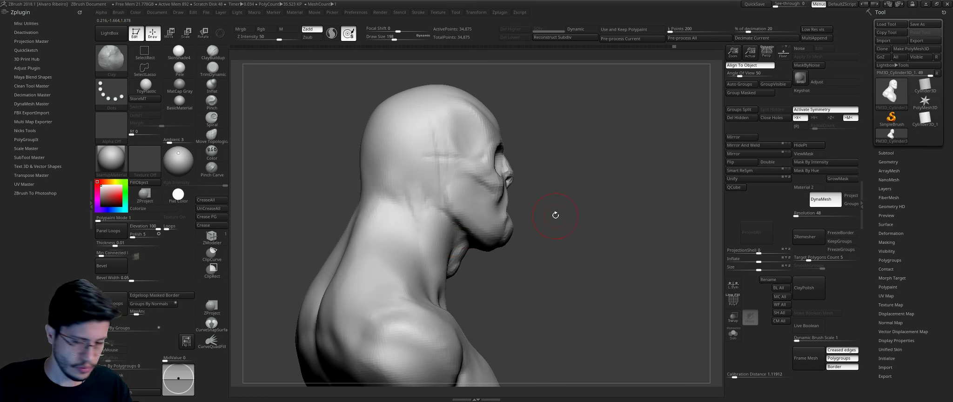
Step: Review the jaw from below, the side and the front with a smaller brush, zooming onto the face
mouse_move(556, 215)
right_mouse_down()
mouse_move(579, 214)
mouse_move(493, 225)
right_mouse_up()
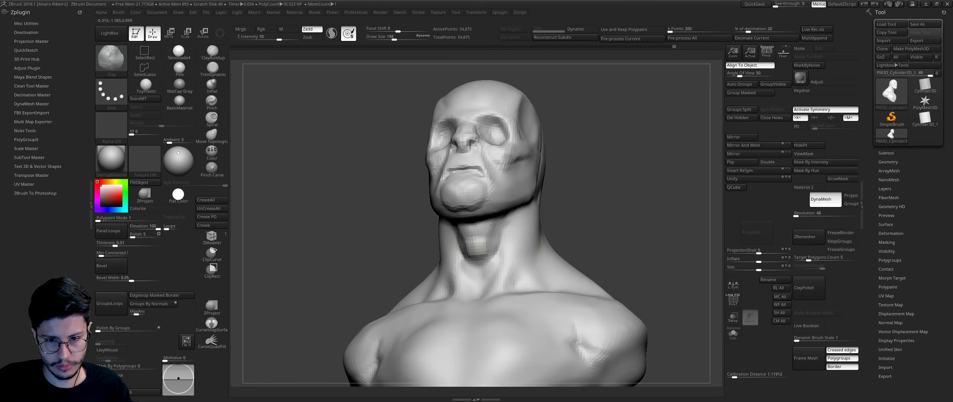
mouse_move(561, 196)
right_mouse_down()
mouse_move(464, 218)
mouse_move(515, 210)
right_mouse_up()
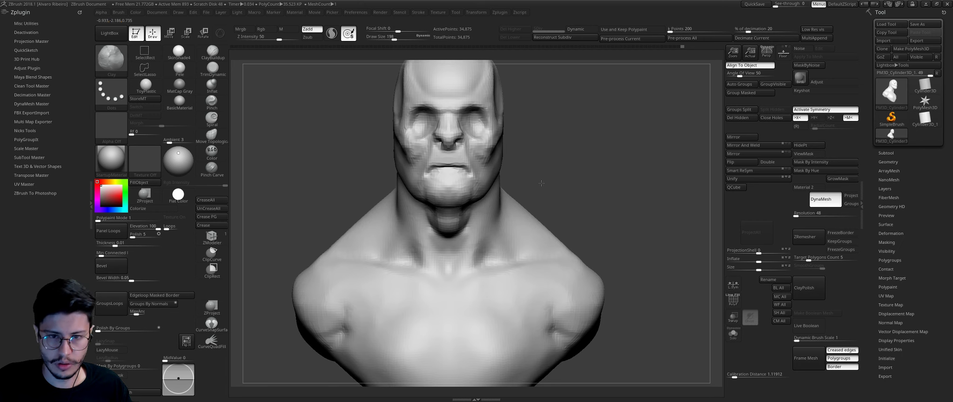
right_click_drag(436, 229, 454, 216)
key("bracketleft")
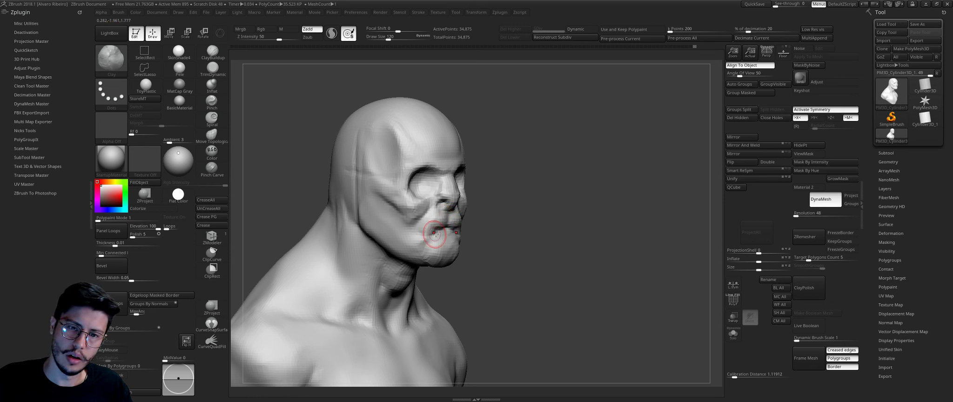
mouse_move(444, 220)
right_mouse_down()
mouse_move(526, 208)
mouse_move(514, 210)
right_mouse_up()
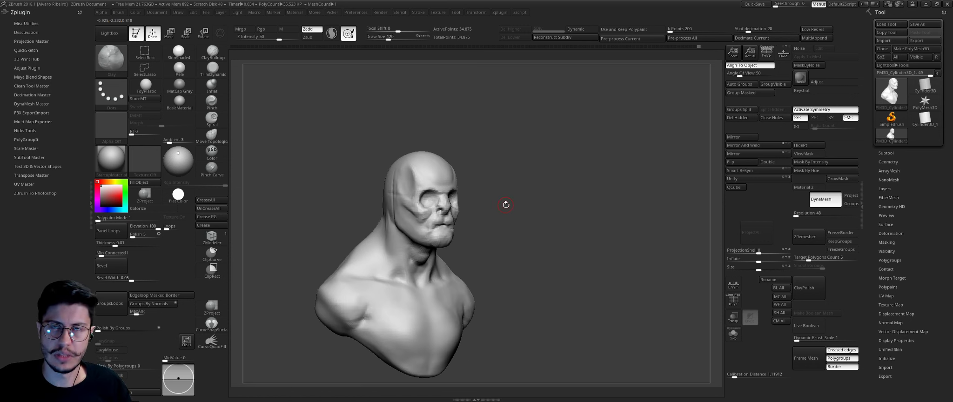
mouse_move(506, 204)
right_mouse_down("ctrl")
mouse_move(425, 224)
mouse_move(453, 265)
right_mouse_up("ctrl")
Step: Pull the mouth forward into a thick underbite with mirrored Move strokes, then enlarge the brush
key("b")
key("m")
key("v")
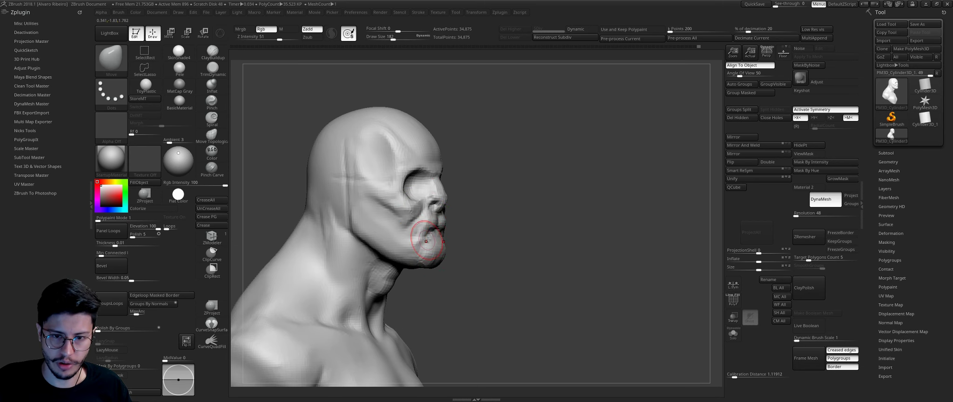
right_click_drag(448, 234, 453, 235)
left_click_drag(459, 234, 467, 212)
right_click_drag(503, 186, 525, 167)
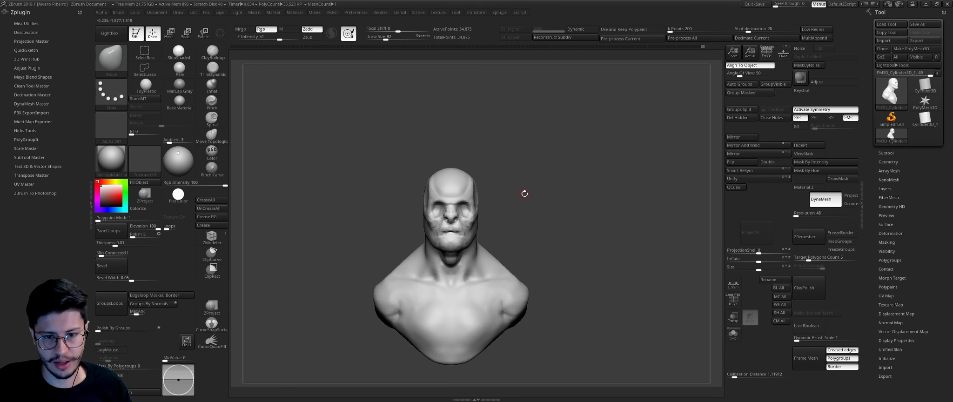
mouse_move(523, 196)
right_mouse_down()
mouse_move(533, 195)
mouse_move(453, 279)
mouse_move(406, 275)
right_mouse_up()
key("s")
left_click_drag(406, 274, 433, 269)
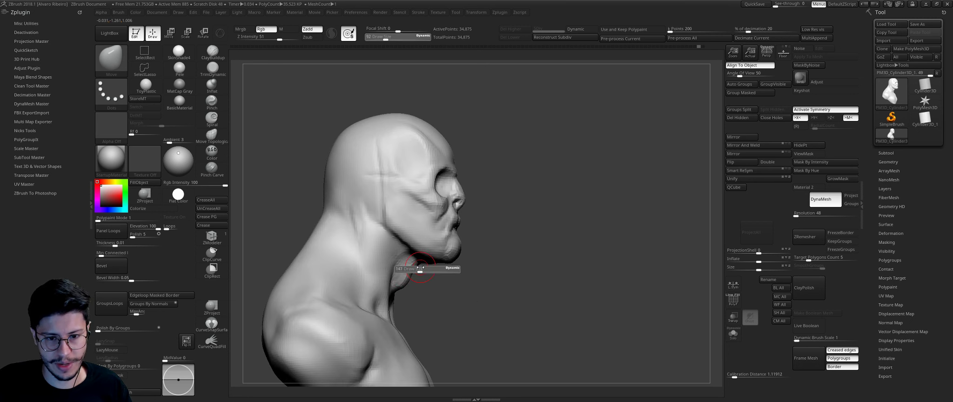
mouse_move(447, 195)
right_mouse_down()
mouse_move(500, 173)
mouse_move(478, 188)
right_mouse_up()
Step: Pull pointed ears out from both sides of the head with the Move brush
key("[")
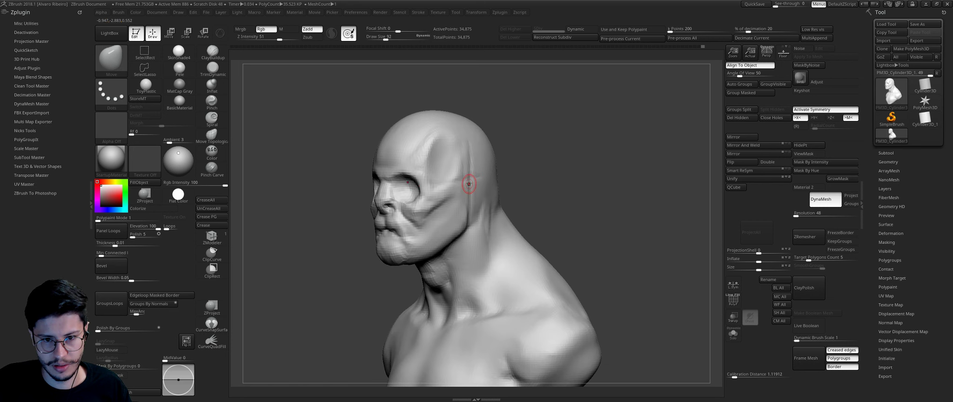
key("b")
key("c")
key("l")
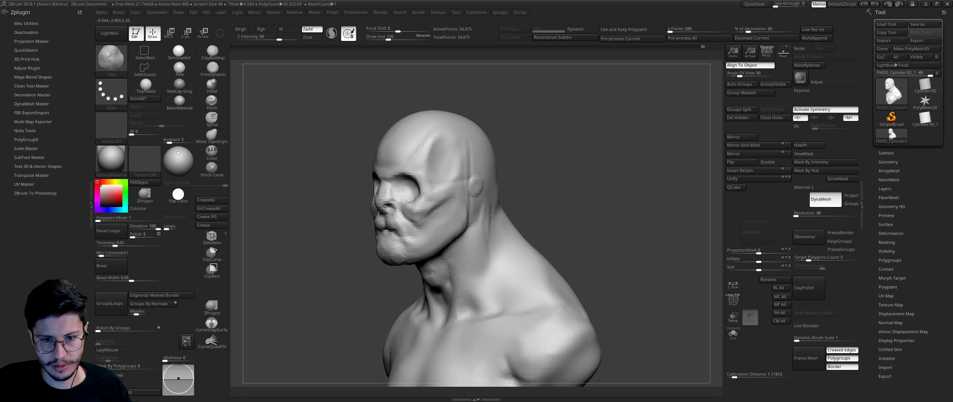
key("b")
key("m")
key("v")
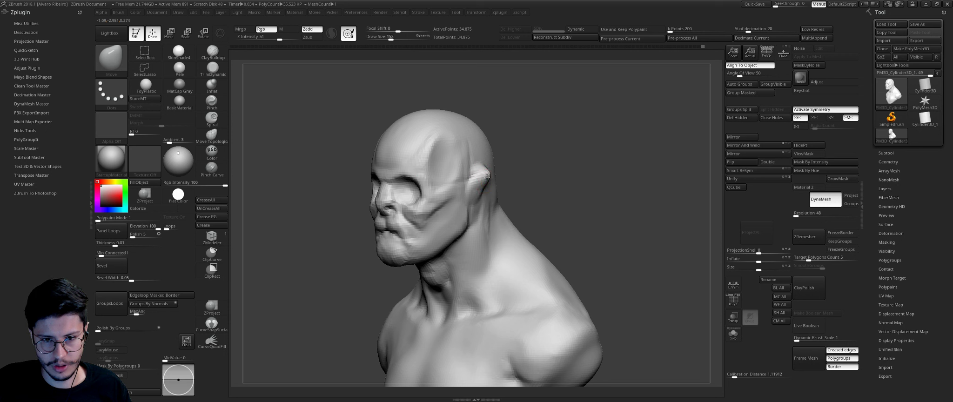
mouse_move(483, 171)
right_mouse_down("shift")
mouse_move(502, 184)
mouse_move(518, 171)
mouse_move(503, 174)
right_mouse_up("shift")
Step: Remesh the head with DynaMesh to even out the surface
key("b")
key("c")
key("l")
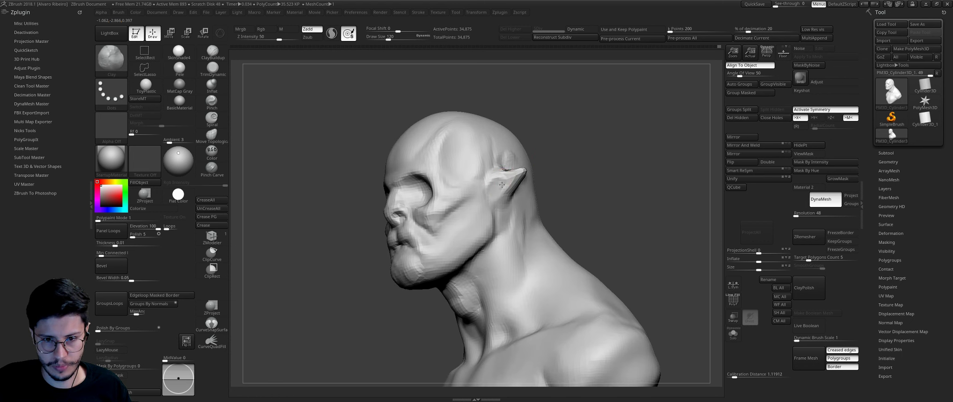
right_click_drag(570, 164, 497, 184)
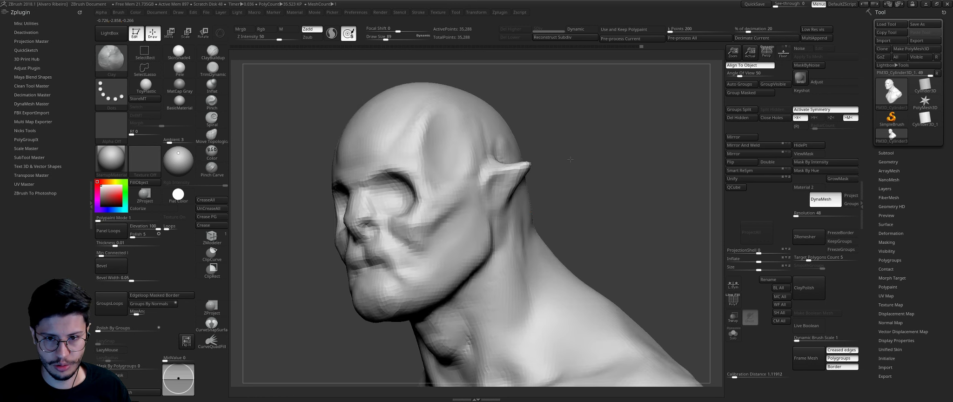
left_click_drag(571, 159, 573, 161, "ctrl")
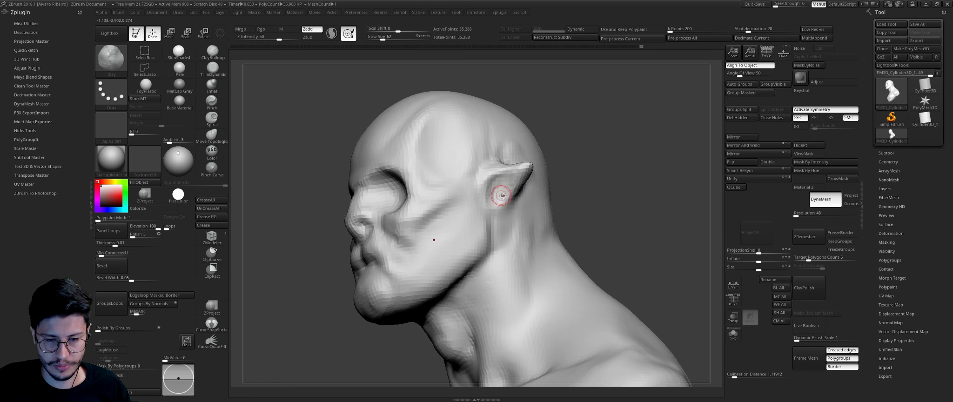
Step: Carve the ear with a smaller DamStandard brush, viewing it from above
key("b")
key("d")
key("s")
mouse_move(504, 204)
right_mouse_down()
mouse_move(592, 164)
mouse_move(504, 166)
mouse_move(514, 159)
right_mouse_up()
key("s")
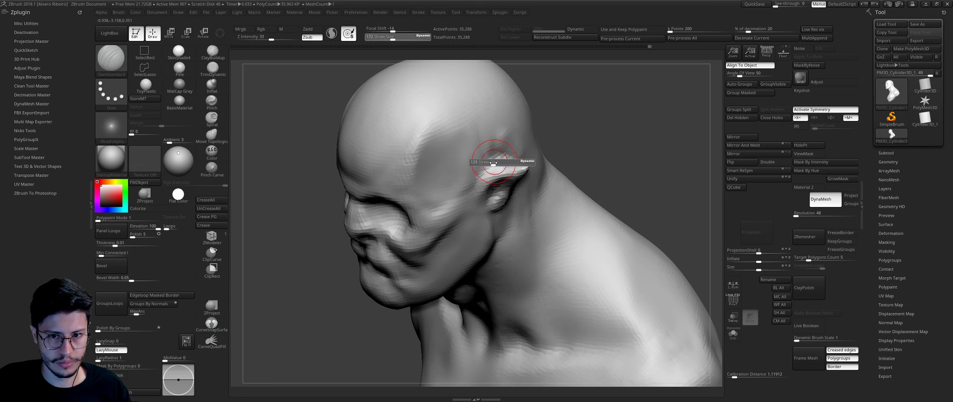
left_click_drag(489, 163, 485, 169)
mouse_move(505, 160)
right_mouse_down()
mouse_move(458, 200)
mouse_move(270, 236)
mouse_move(356, 191)
right_mouse_up()
Step: Build up the cheeks with mirrored Clay strokes
key("b")
key("c")
key("l")
left_click_drag(356, 190, 364, 196)
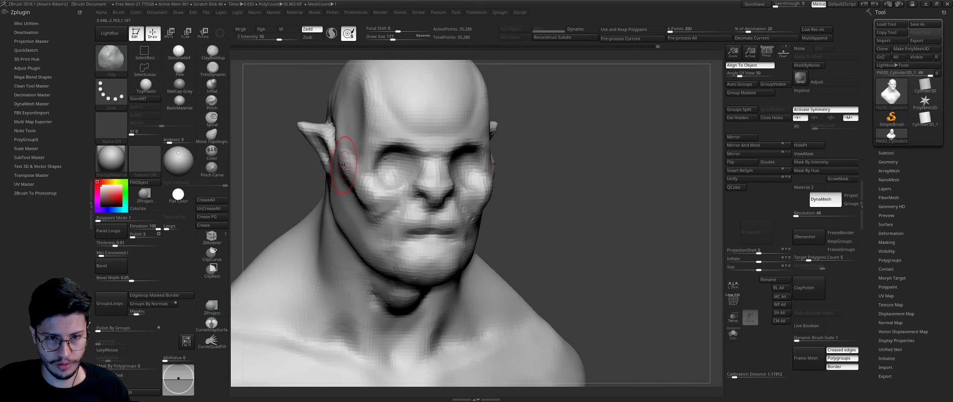
Step: Adjust the forms with a larger Move brush and zoom out to view the whole bust from the front
key("b")
key("m")
key("v")
right_click_drag(344, 166, 318, 190)
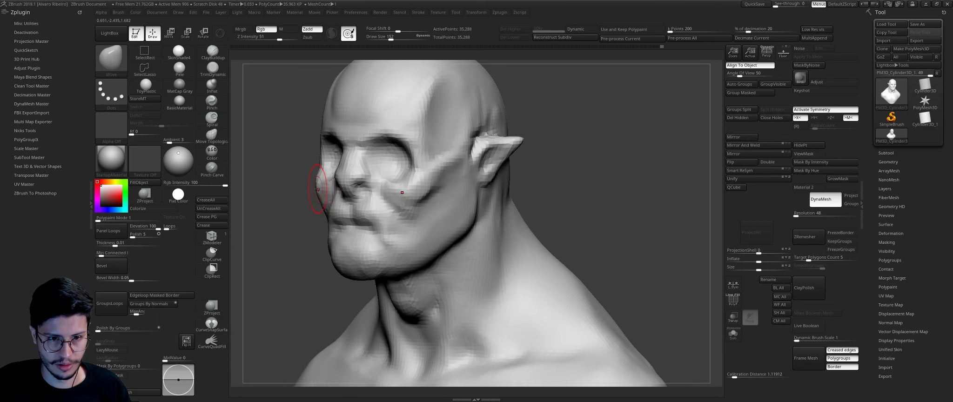
key("s")
left_click_drag(318, 185, 326, 185)
right_click_drag(298, 223, 331, 232)
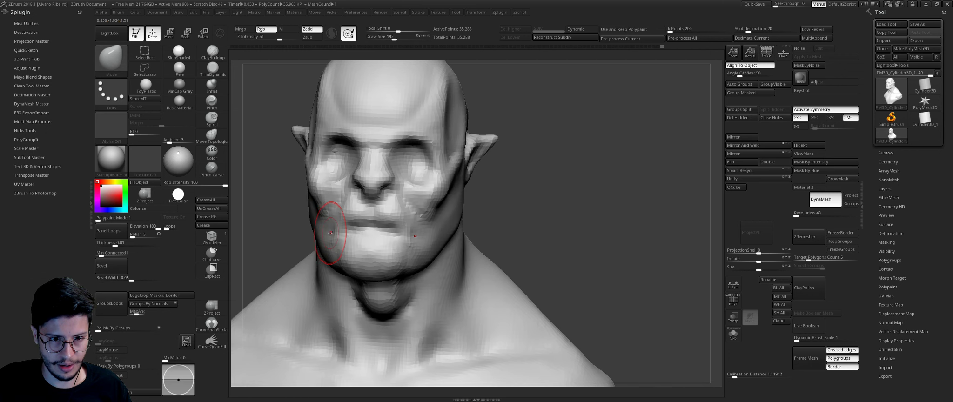
mouse_move(464, 221)
right_mouse_down()
mouse_move(381, 253)
mouse_move(401, 243)
mouse_move(391, 241)
right_mouse_up()
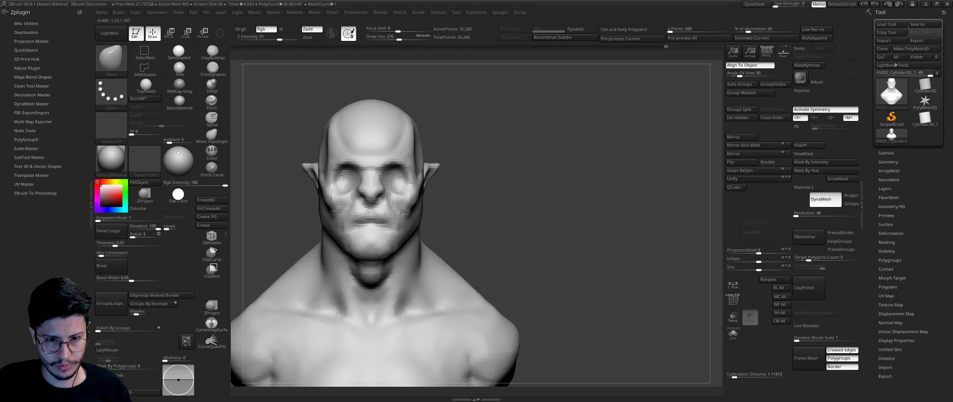
mouse_move(433, 219)
right_mouse_down("ctrl")
mouse_move(418, 248)
mouse_move(436, 231)
mouse_move(420, 217)
right_mouse_up("ctrl")
Step: Try a DamStandard groove on the back of the neck, undo it and return to ClayBuildup
key("b")
key("c")
key("b")
left_click_drag(420, 217, 425, 209)
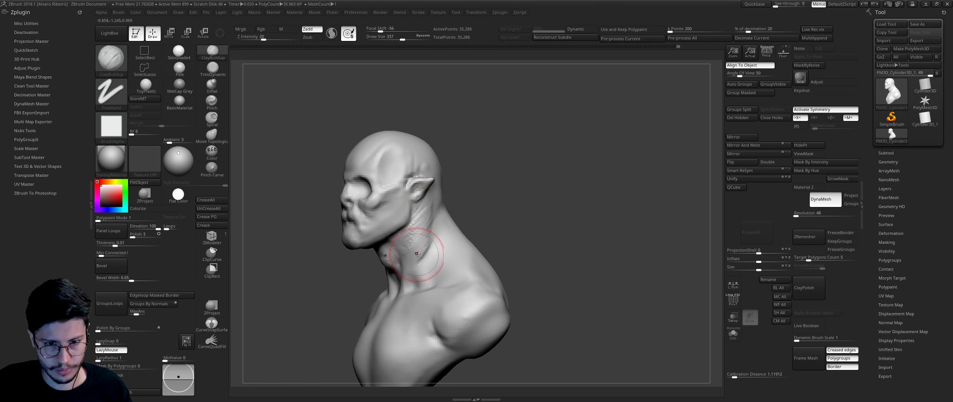
right_click_drag(417, 254, 441, 226)
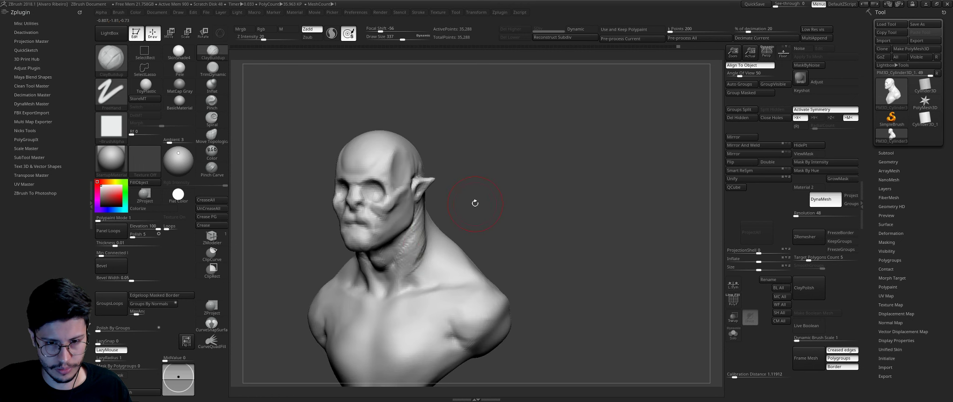
mouse_move(475, 203)
right_mouse_down()
mouse_move(447, 213)
mouse_move(446, 197)
right_mouse_up()
right_click_drag(494, 166, 467, 170)
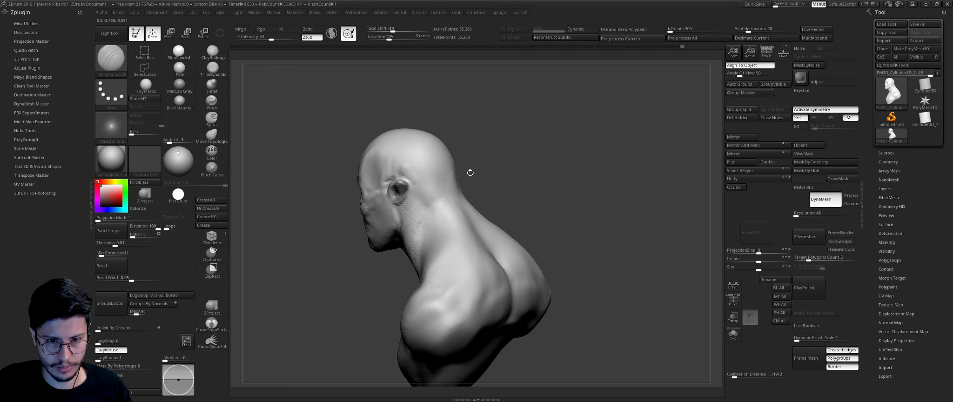
key("b")
key("d")
key("s")
key("b")
key("c")
key("b")
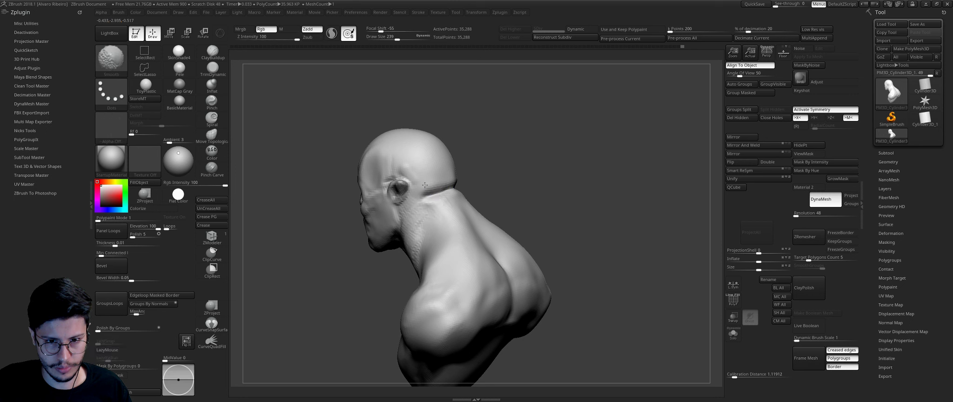
key("ctrl+z")
mouse_move(466, 184)
left_mouse_down()
mouse_move(502, 182)
mouse_move(437, 197)
mouse_move(456, 231)
mouse_move(439, 212)
mouse_move(449, 224)
mouse_move(463, 212)
left_mouse_up()
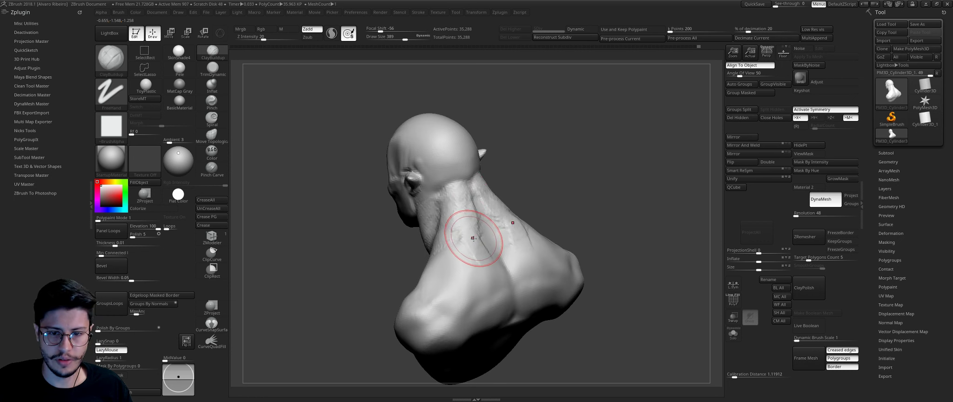
Step: Carve crease lines into the neck, then push the neck forms with the Move brush
left_click_drag(472, 238, 491, 256)
mouse_move(549, 159)
left_mouse_down()
mouse_move(522, 240)
mouse_move(511, 195)
mouse_move(538, 169)
left_mouse_up()
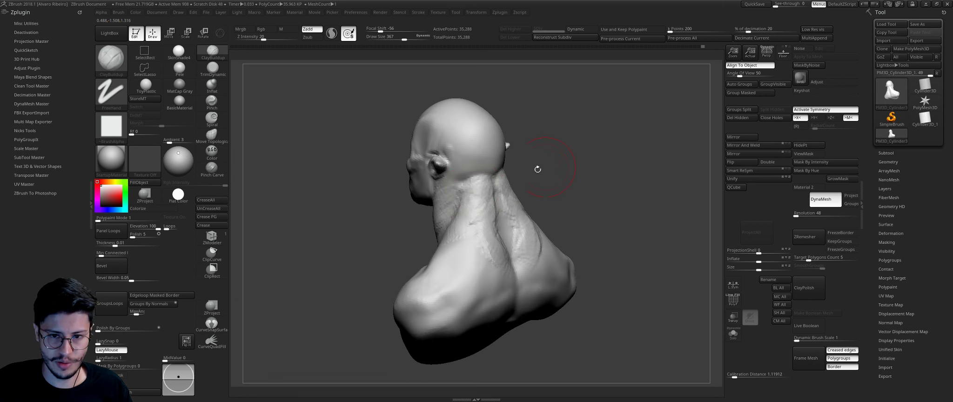
mouse_move(477, 196)
left_mouse_down()
mouse_move(511, 187)
mouse_move(484, 220)
mouse_move(509, 204)
left_mouse_up()
key("b")
key("m")
key("v")
key("bracketright")
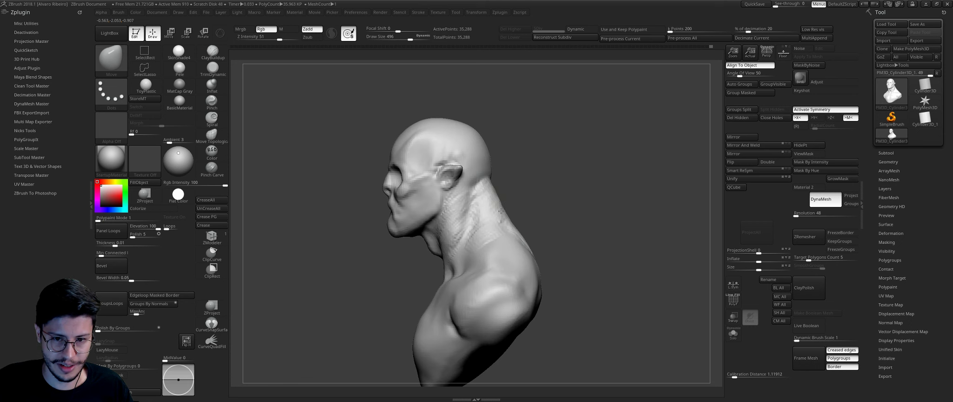
left_click_drag(508, 227, 530, 236)
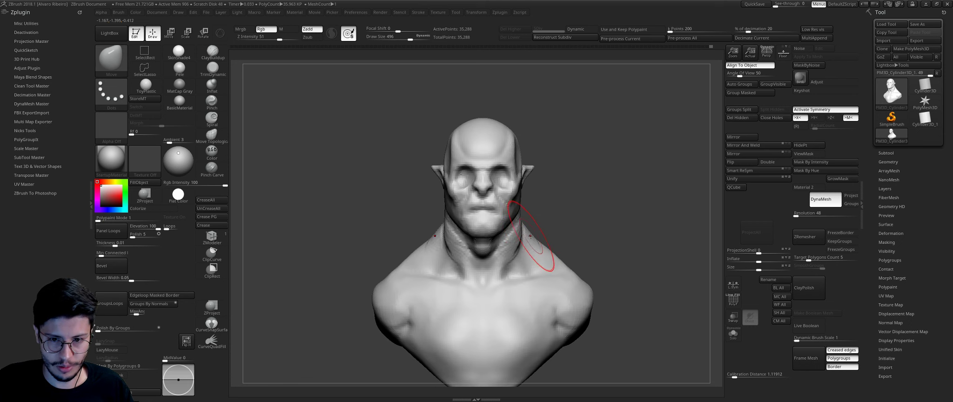
key("bracketleft")
key("bracketleft")
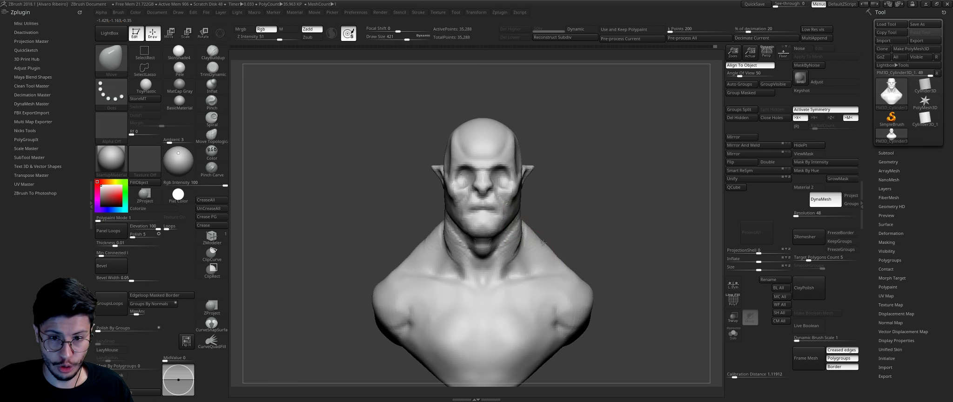
left_click_drag(558, 251, 577, 175)
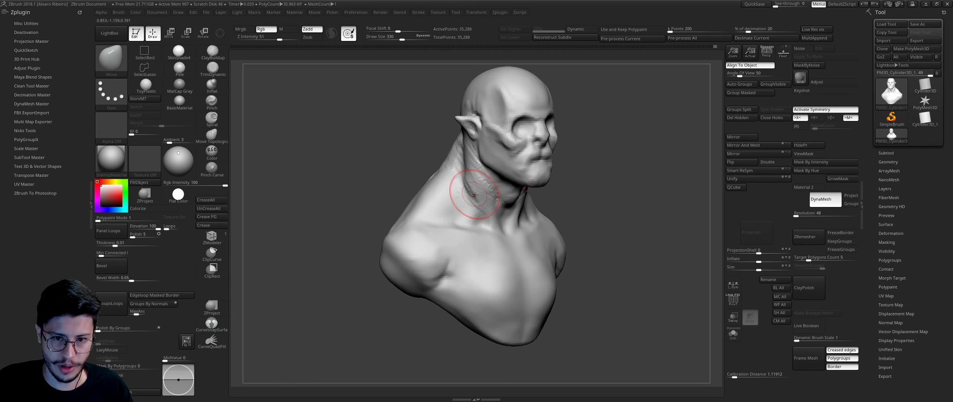
left_click_drag(561, 201, 535, 200)
Step: Thicken the back of the neck and trapezius with a larger ClayBuildup brush, smoothing with Shift
key("b")
key("c")
key("b")
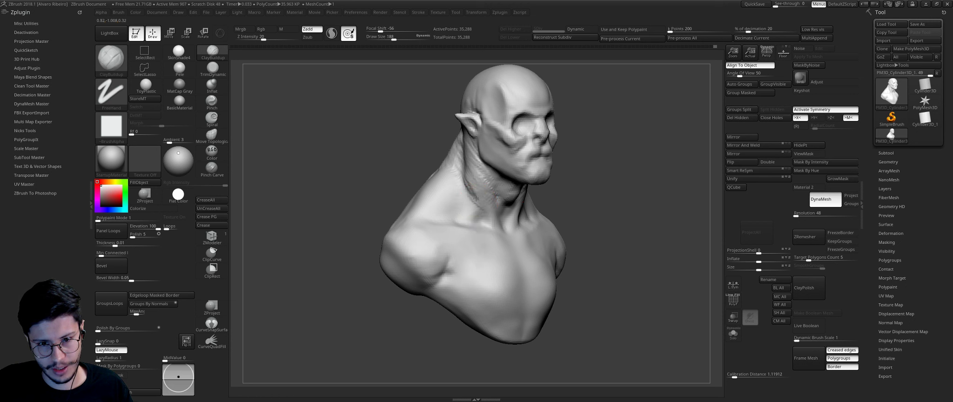
key("bracketright")
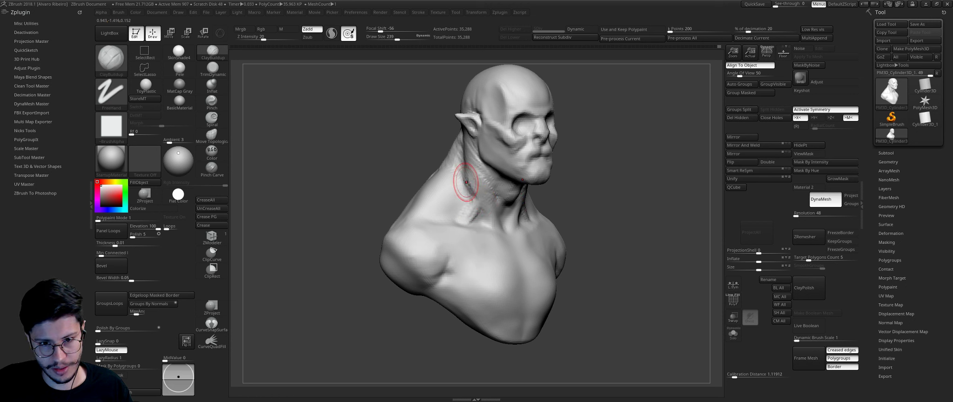
left_click_drag(456, 207, 450, 166)
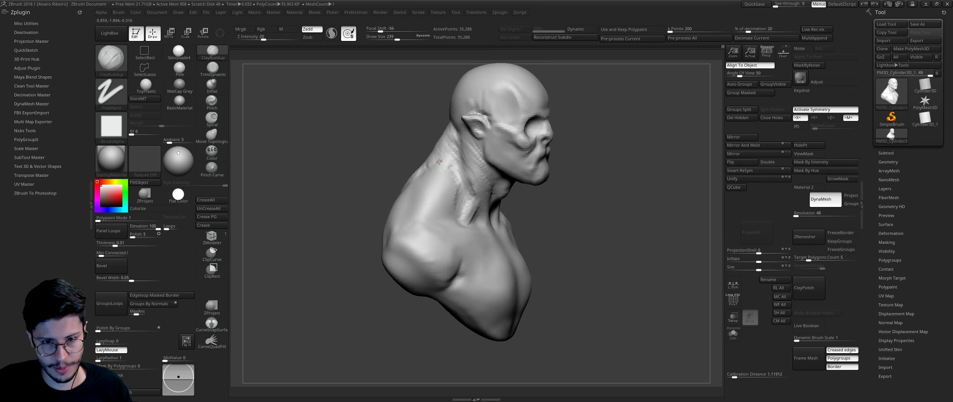
right_click_drag(445, 167, 425, 160)
key("bracketright")
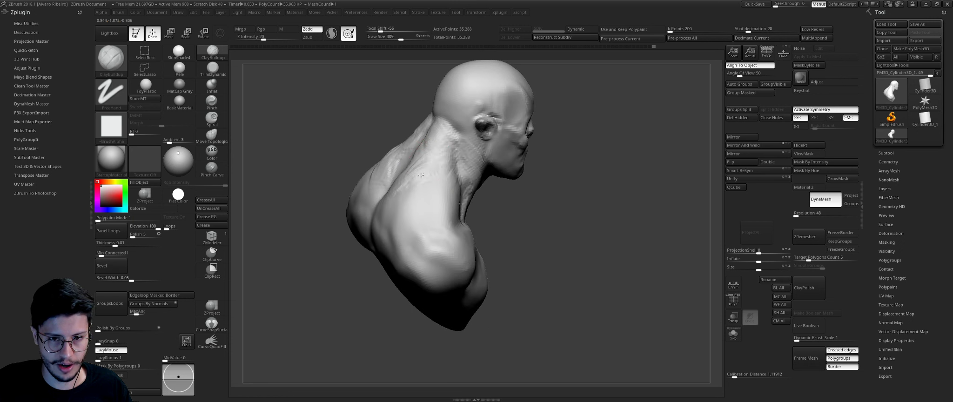
key("bracketright")
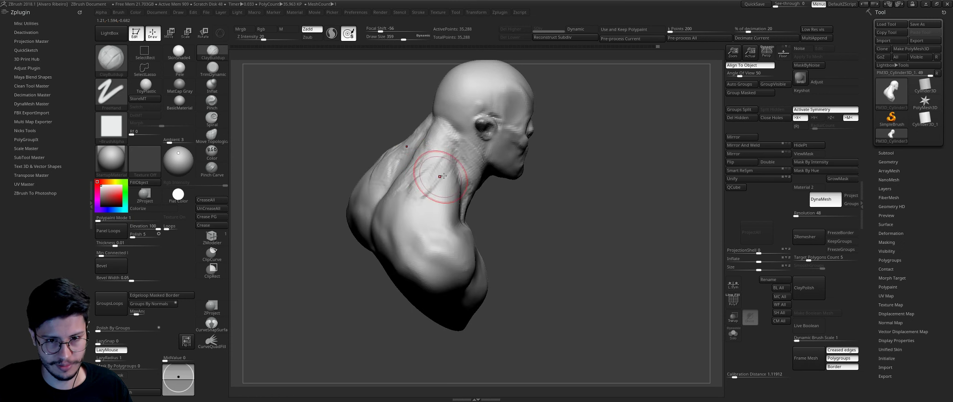
key("shift")
mouse_move(426, 185)
right_mouse_down("shift")
mouse_move(555, 145)
mouse_move(605, 152)
mouse_move(587, 140)
right_mouse_up("shift")
Step: Push the orc's face and jaw profile into shape with an enlarged Move brush
key("b")
key("m")
key("v")
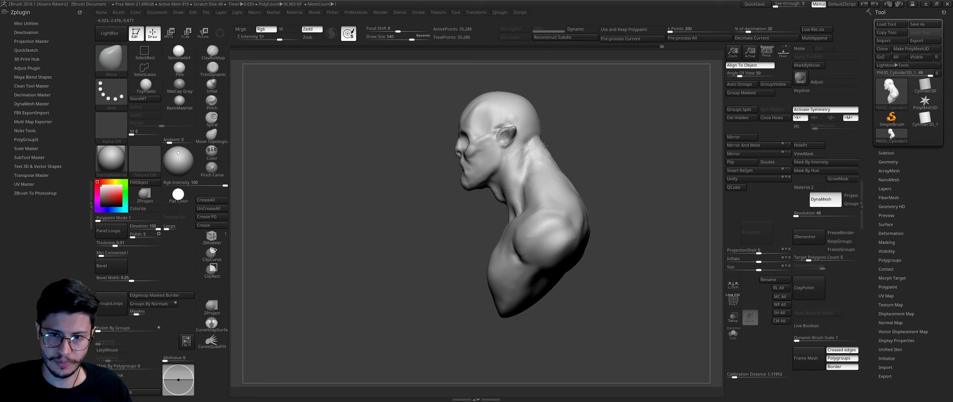
key("s")
left_click_drag(478, 177, 467, 154)
key("s")
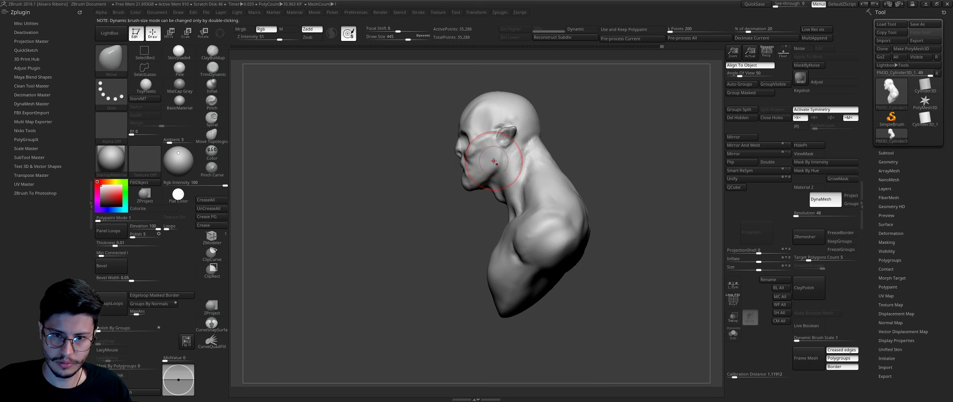
key("s")
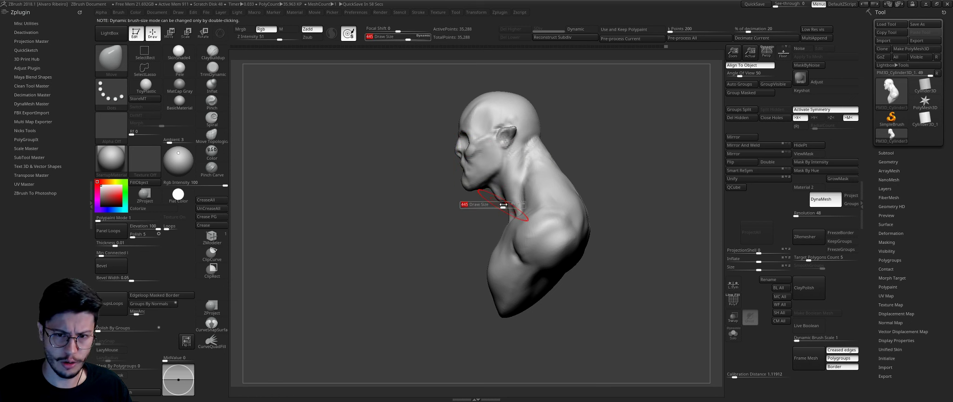
Step: Flatten broad planes across the chest with a larger TrimDynamic brush
left_click_drag(484, 204, 503, 205)
mouse_move(526, 224)
right_mouse_down()
mouse_move(490, 248)
mouse_move(501, 253)
right_mouse_up()
key("s")
key("b")
key("t")
key("d")
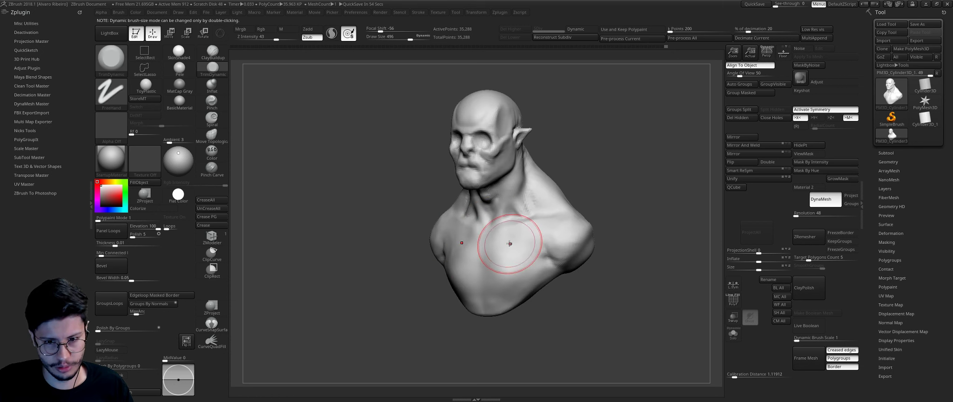
mouse_move(510, 249)
left_mouse_down()
mouse_move(501, 280)
mouse_move(534, 265)
left_mouse_up()
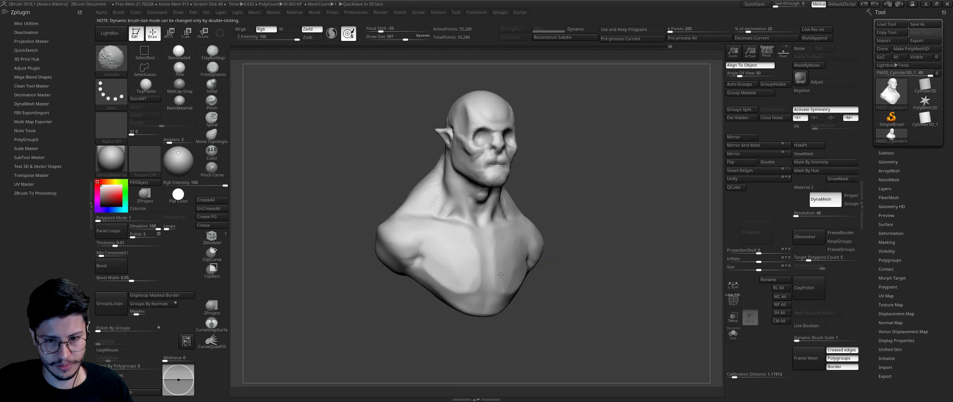
mouse_move(517, 269)
right_mouse_down("shift")
mouse_move(553, 249)
mouse_move(591, 205)
mouse_move(621, 200)
mouse_move(436, 160)
right_mouse_up("shift")
Step: Switch to the Clay brush and frame the bust in a three-quarter side view
key("b")
key("c")
key("l")
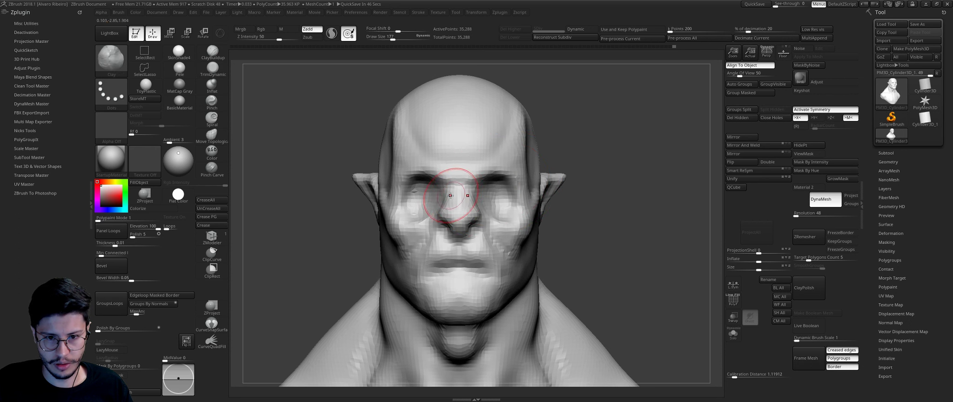
key("f")
mouse_move(571, 179)
right_mouse_down()
mouse_move(575, 187)
mouse_move(677, 182)
right_mouse_up()
Step: Enter a new DynaMesh resolution and remesh the bust for finer detail
left_click(797, 214)
type("360")
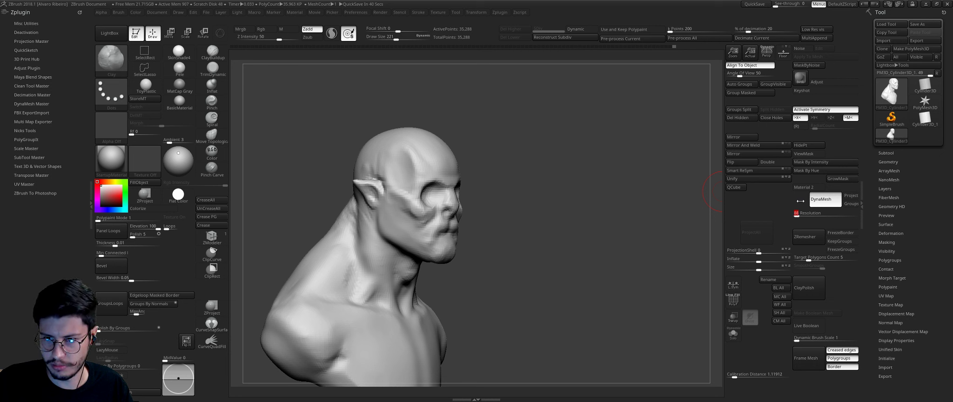
key("Return")
Step: With a smaller brush, deepen the eye sockets under a heavier brow ridge
left_click_drag(547, 181, 574, 163)
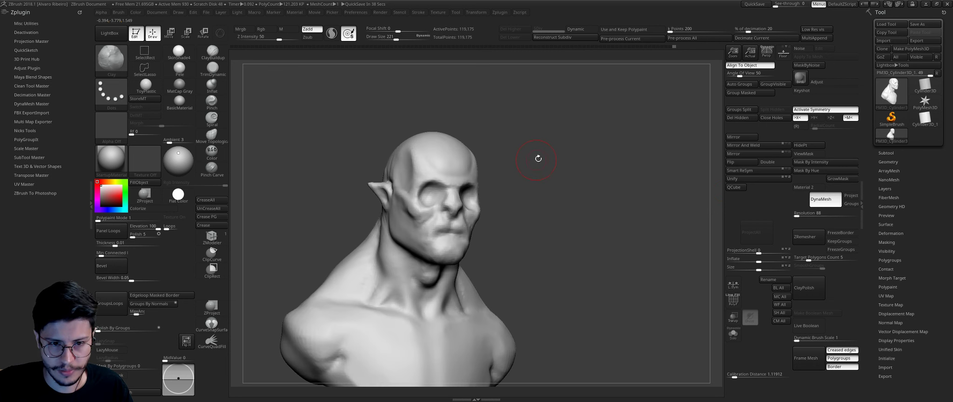
key("bracketleft")
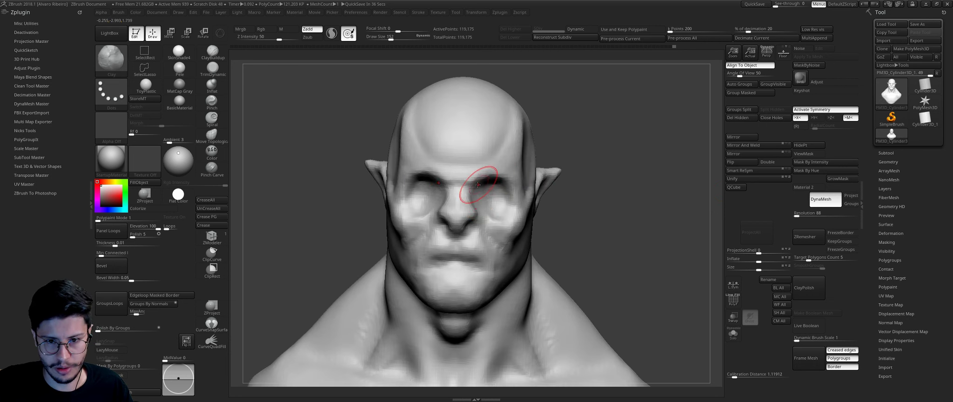
right_click_drag(488, 176, 475, 184)
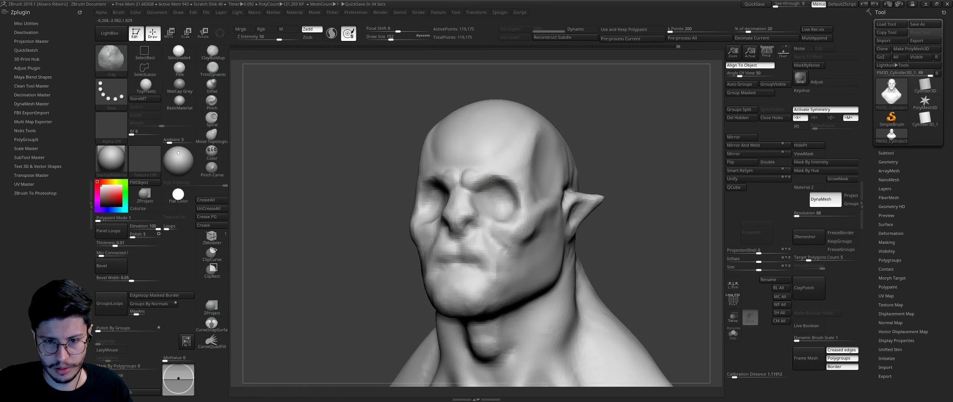
left_click_drag(480, 188, 511, 178)
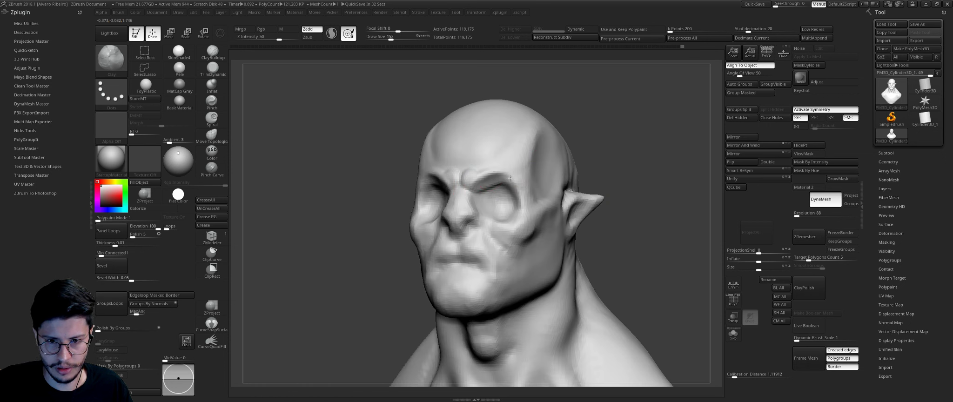
right_click_drag(513, 175, 434, 183)
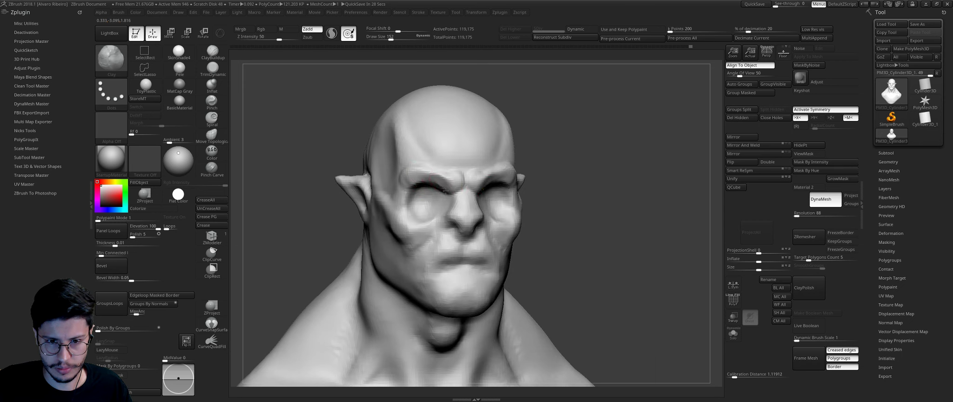
left_click_drag(599, 193, 478, 206, "shift")
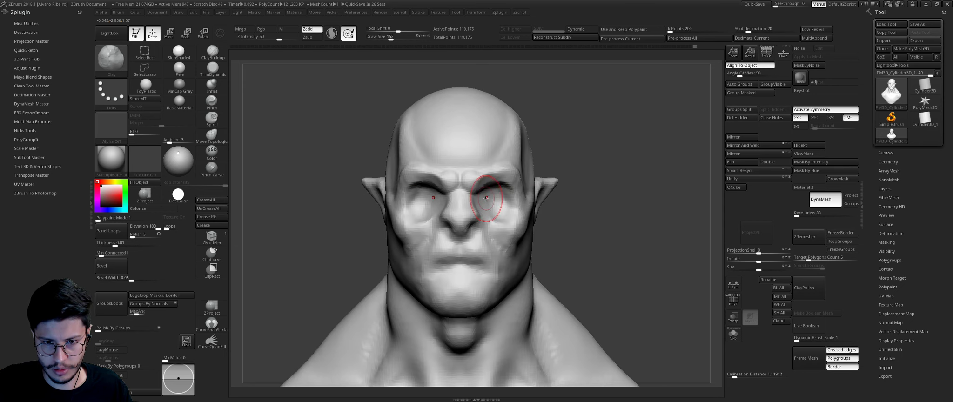
key("f")
left_click(106, 56)
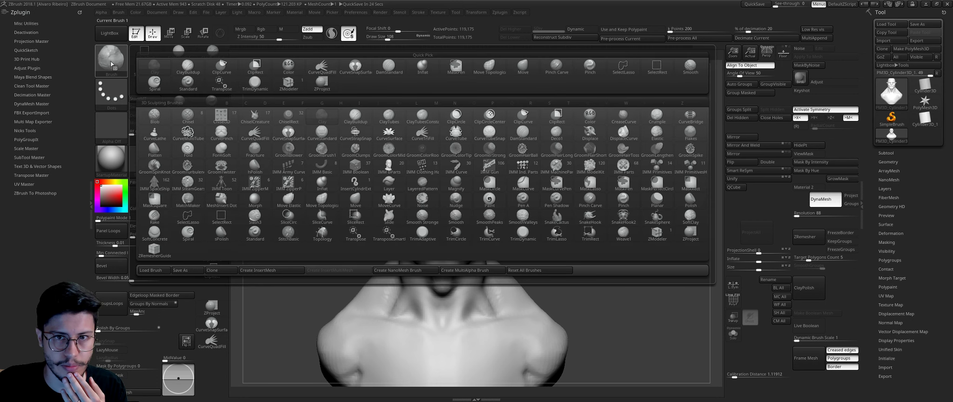
Step: Insert sphere eyeballs into the eye sockets using the IMM Primitives brush
left_click(656, 165)
key("m")
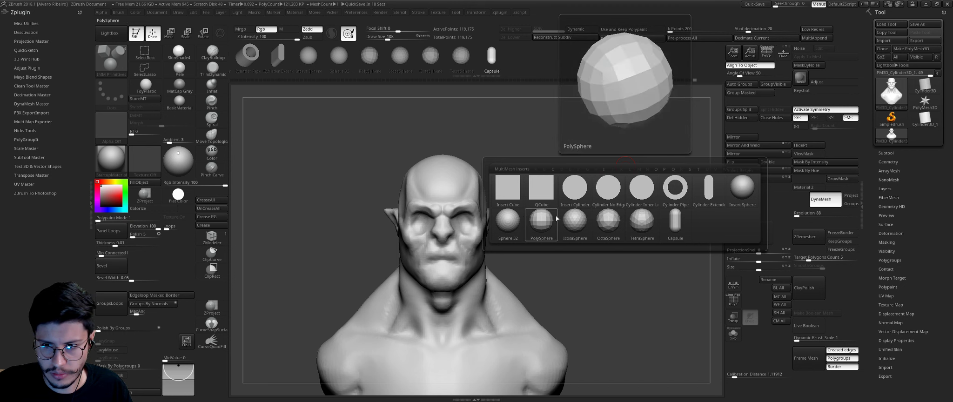
left_click(742, 187)
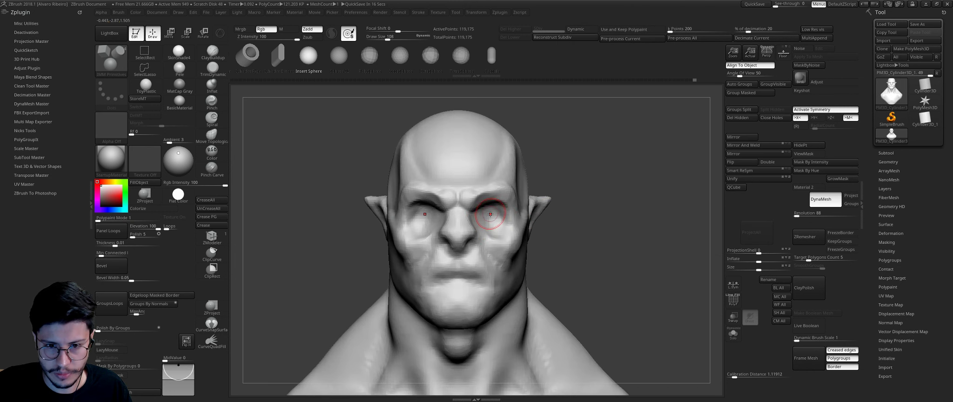
left_click_drag(494, 217, 490, 224)
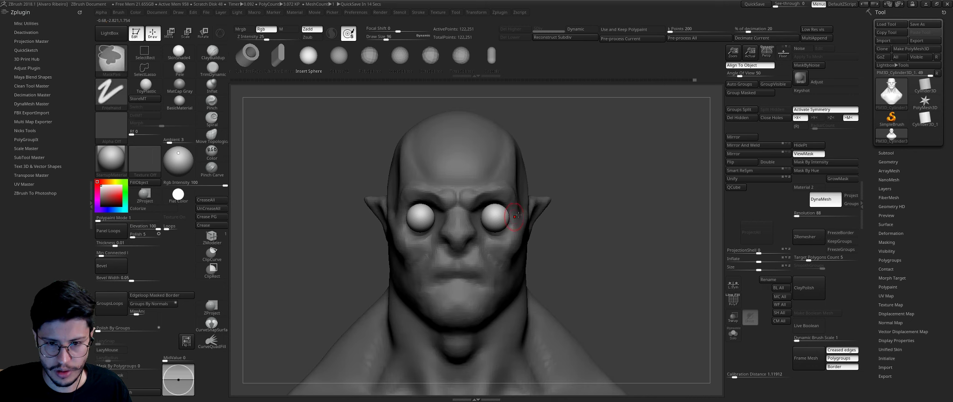
Step: Hide the eye spheres so only the head shows, then split them into their own subtool
scroll(594, 219, "down", 2)
left_click_drag(593, 220, 600, 223, "ctrl")
left_click(497, 209, "ctrl+shift")
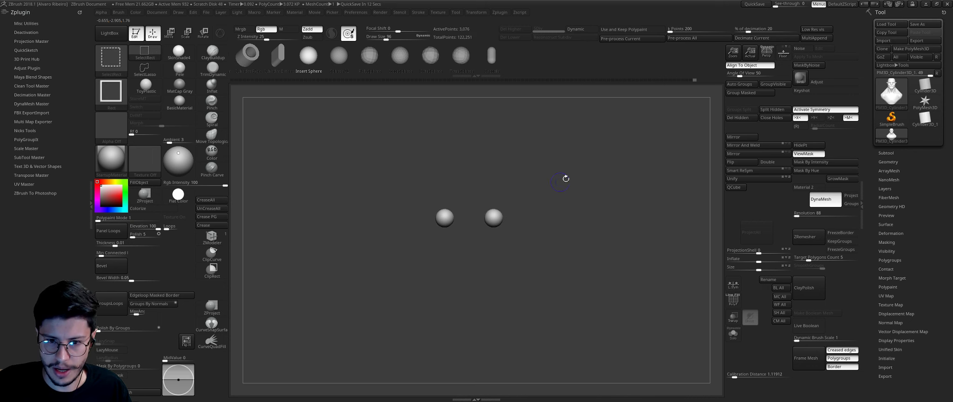
left_click_drag(566, 179, 573, 182, "ctrl+shift")
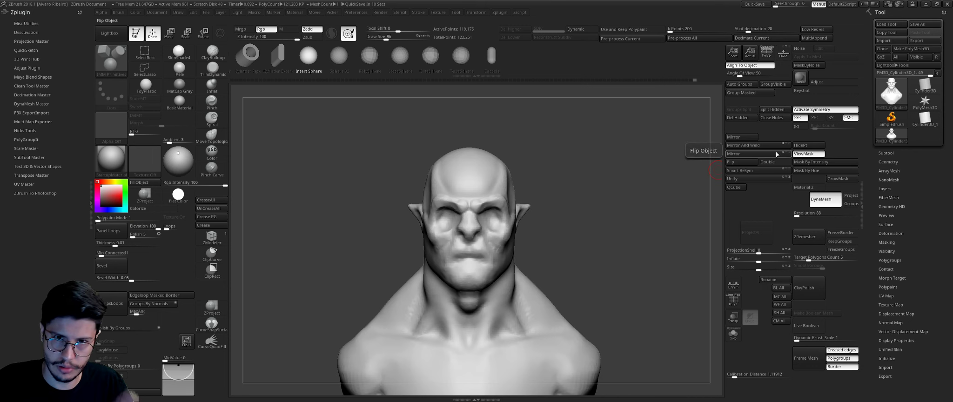
left_click(886, 153)
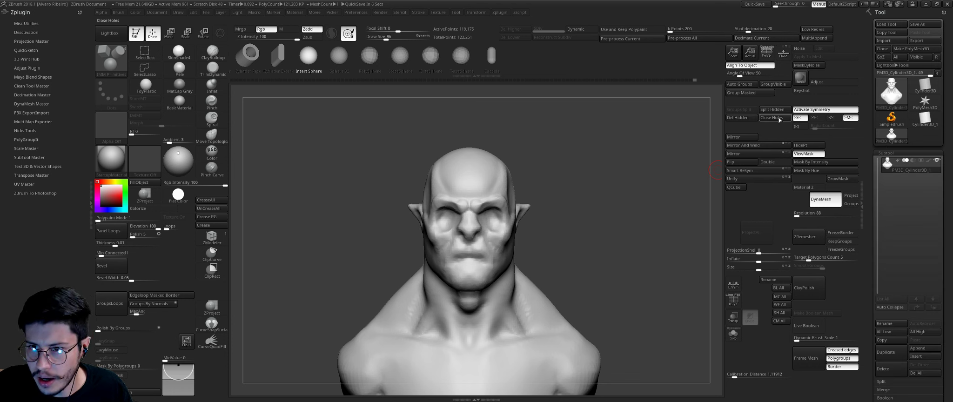
left_click(778, 113)
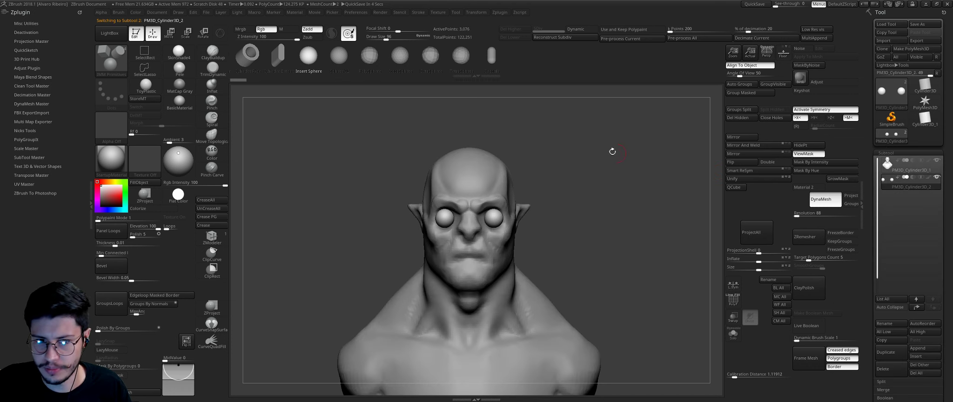
Step: Transpose-move both eye spheres symmetrically, checking them from front and side
key("w")
left_click_drag(484, 221, 514, 219)
mouse_move(491, 259)
left_mouse_down()
mouse_move(535, 270)
mouse_move(504, 263)
left_mouse_up()
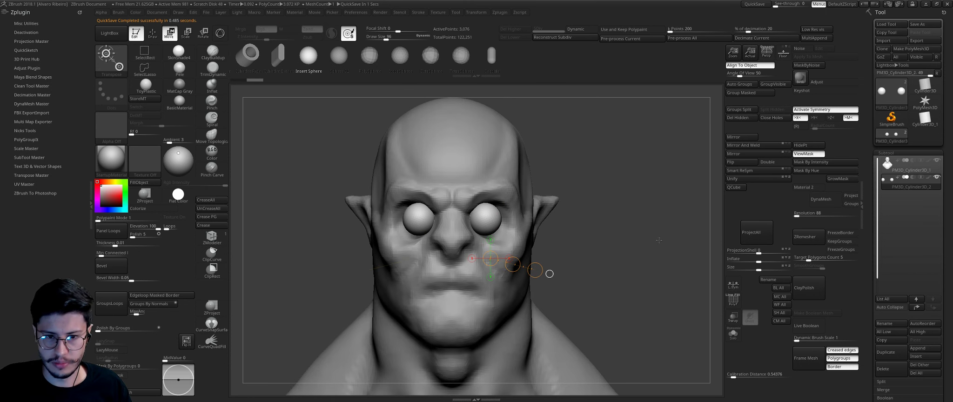
left_click_drag(659, 240, 572, 242)
left_click_drag(493, 213, 529, 212)
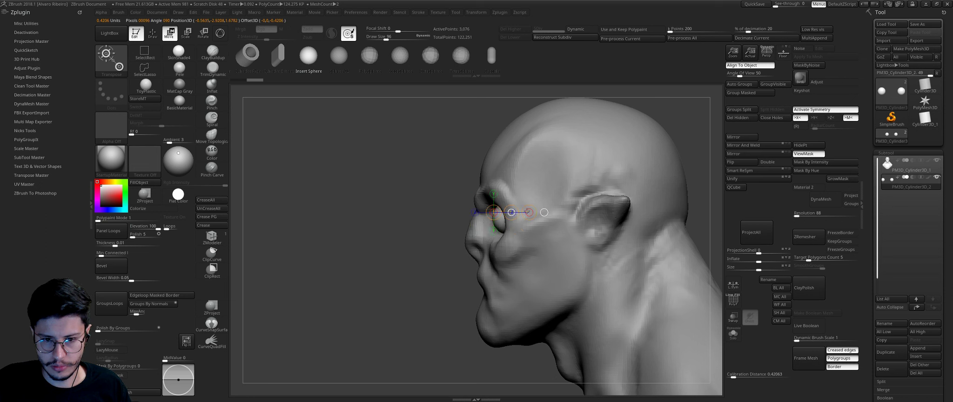
left_click_drag(581, 242, 661, 240)
left_click_drag(496, 247, 543, 250)
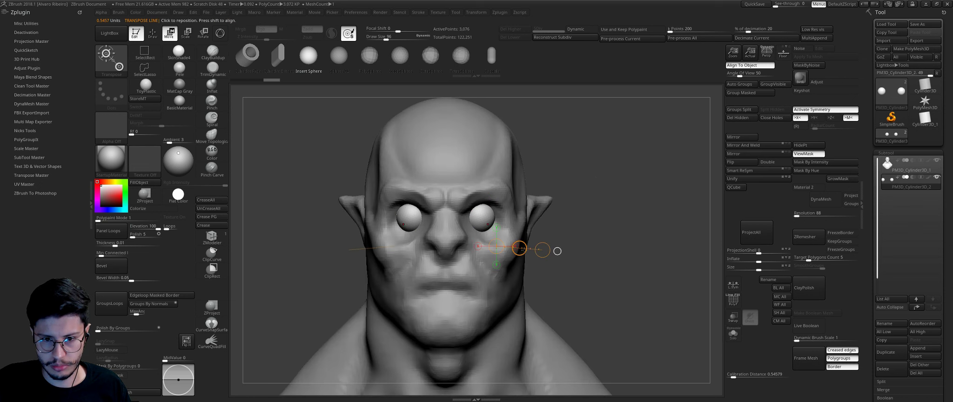
Step: With Transp and Solo on, spread the eye spheres slightly apart, then reselect the head
left_click(732, 317)
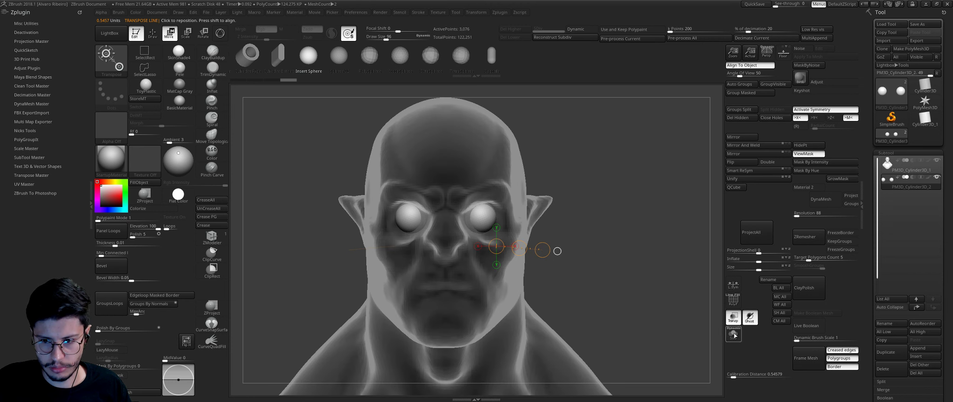
left_click(733, 333)
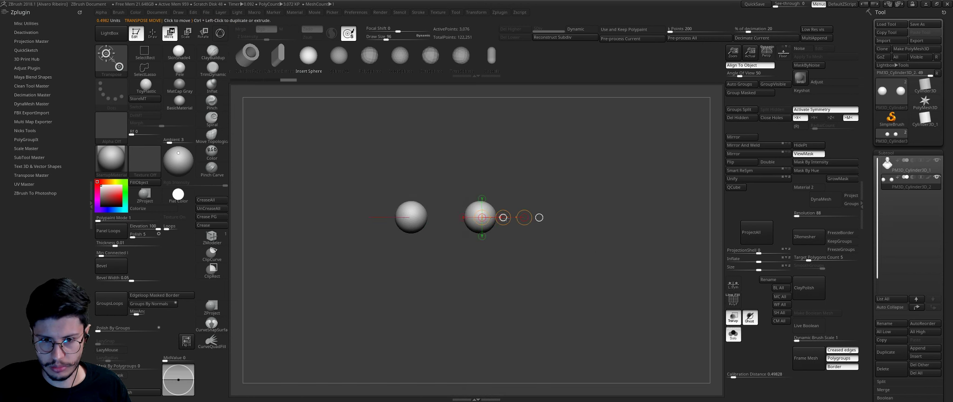
left_click_drag(503, 217, 505, 218)
left_click(735, 334)
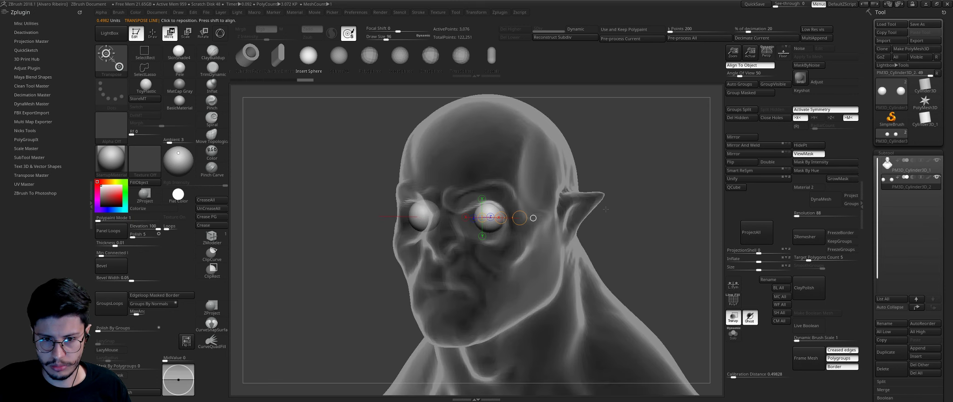
left_click(733, 317)
Step: Return to sculpting and view the see-through head from three-quarter angles
mouse_move(619, 205)
left_mouse_down()
mouse_move(558, 197)
mouse_move(511, 215)
left_mouse_up()
key("q")
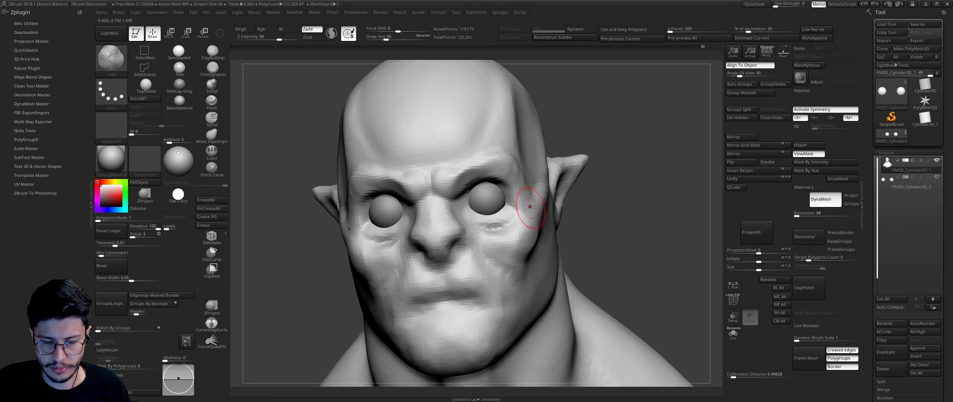
mouse_move(532, 206)
left_mouse_down()
mouse_move(487, 188)
mouse_move(600, 187)
mouse_move(553, 213)
left_mouse_up()
left_click(733, 317)
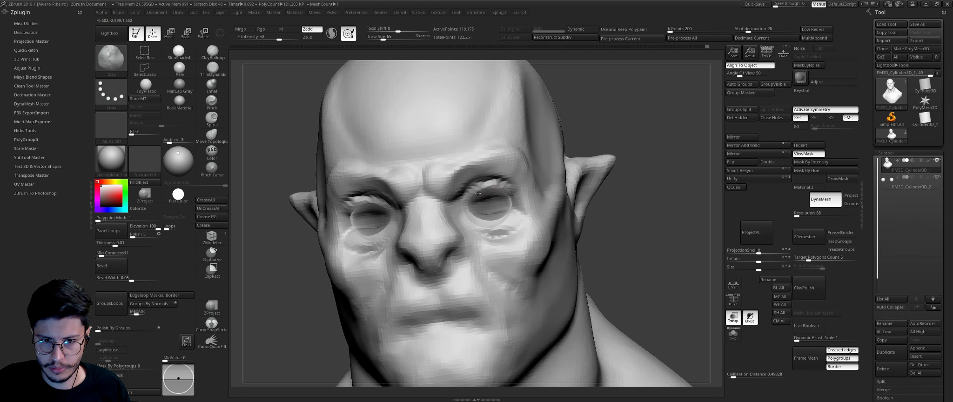
Step: Turn transparency off and smooth away the wrinkles around both eyes
left_click(731, 318)
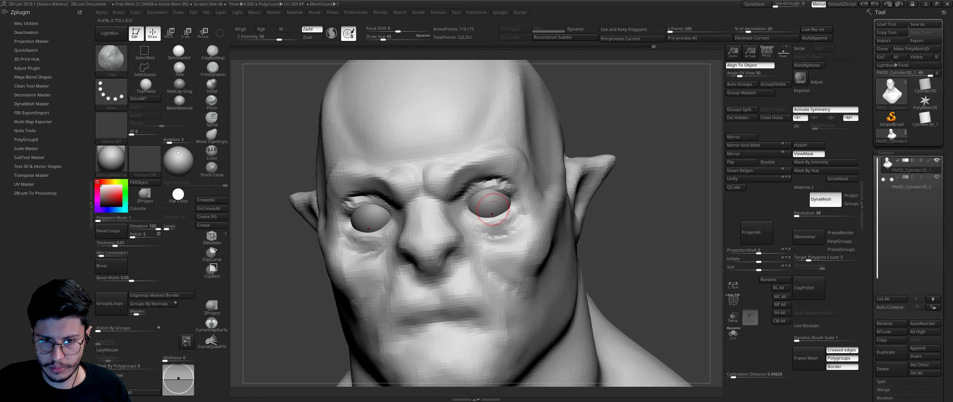
left_click_drag(368, 207, 391, 210, "shift")
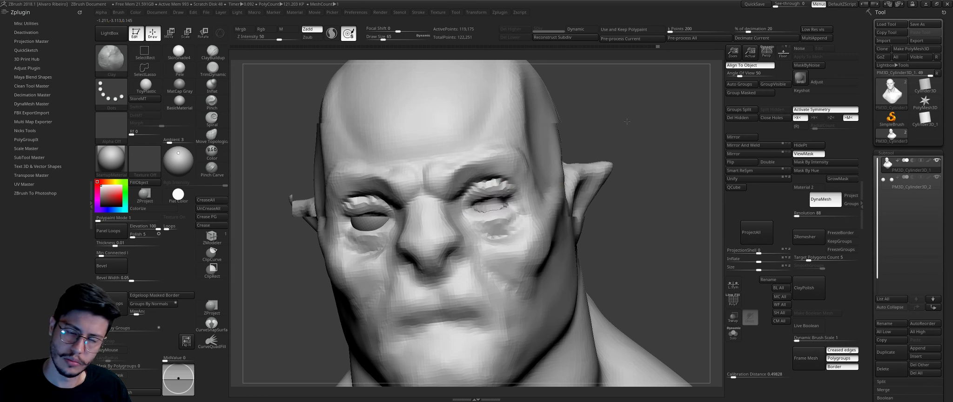
left_click_drag(652, 140, 651, 168)
left_click_drag(347, 205, 384, 205, "shift")
right_click_drag(485, 192, 464, 171)
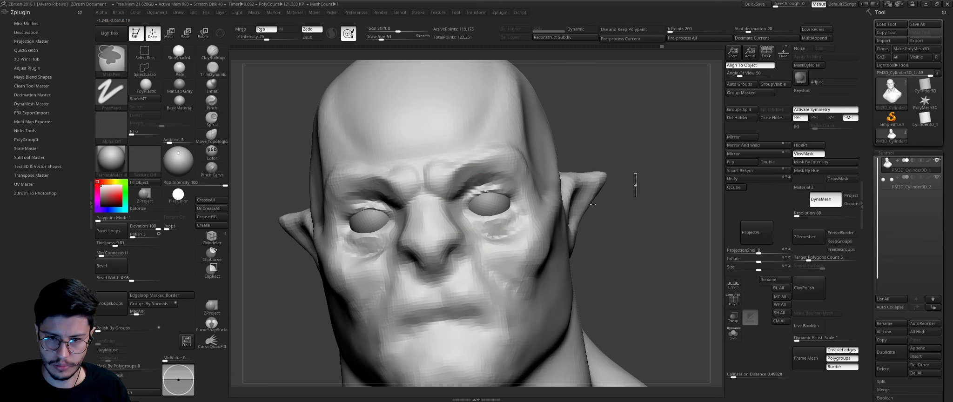
left_click_drag(515, 196, 470, 201, "shift")
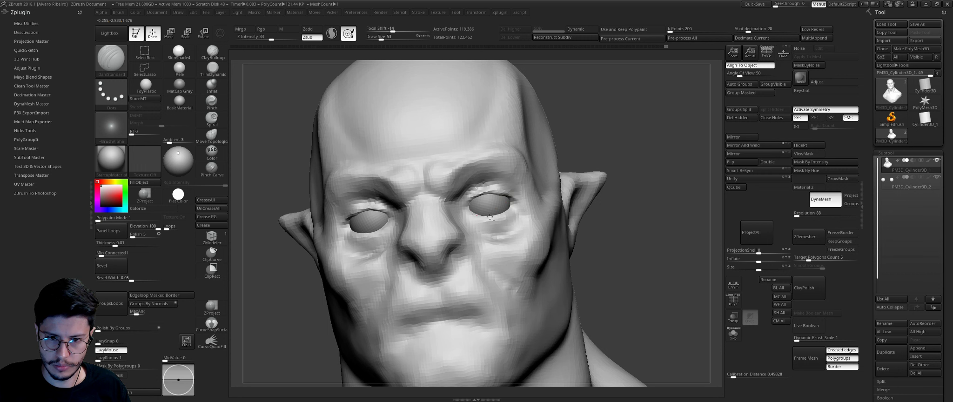
right_click_drag(474, 216, 503, 212)
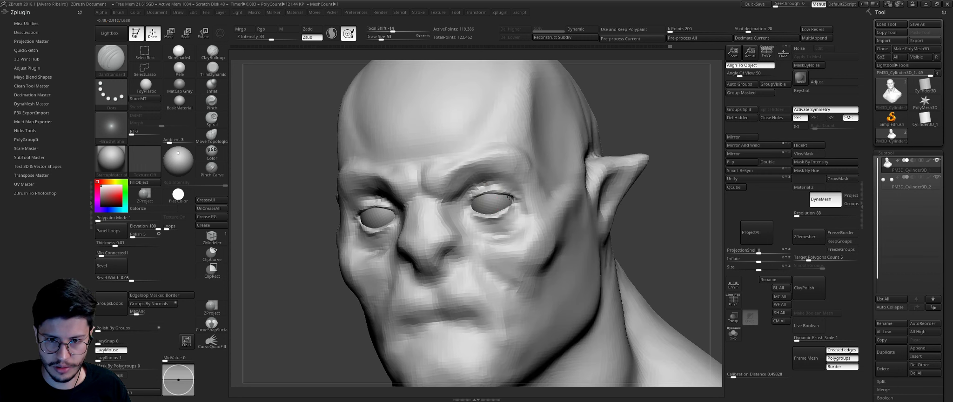
Step: Pull the eyelids over the eyeballs with the Move brush at size 50
key("b")
key("m")
key("v")
right_click_drag(607, 164, 510, 181)
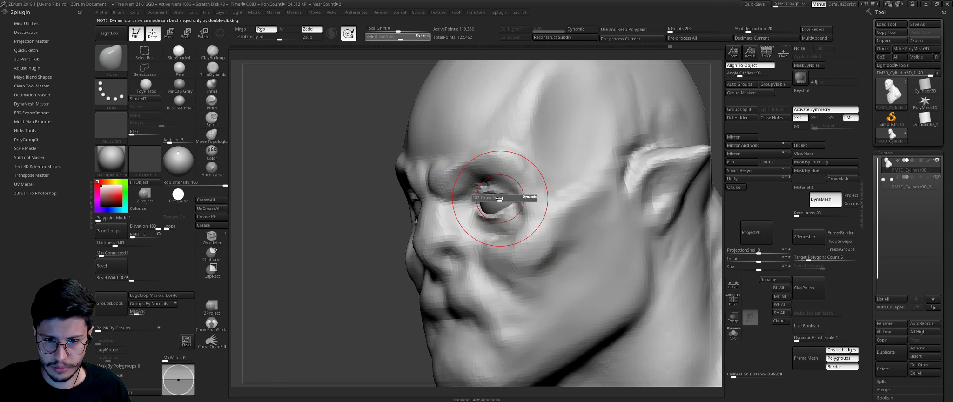
type("s50")
key("Return")
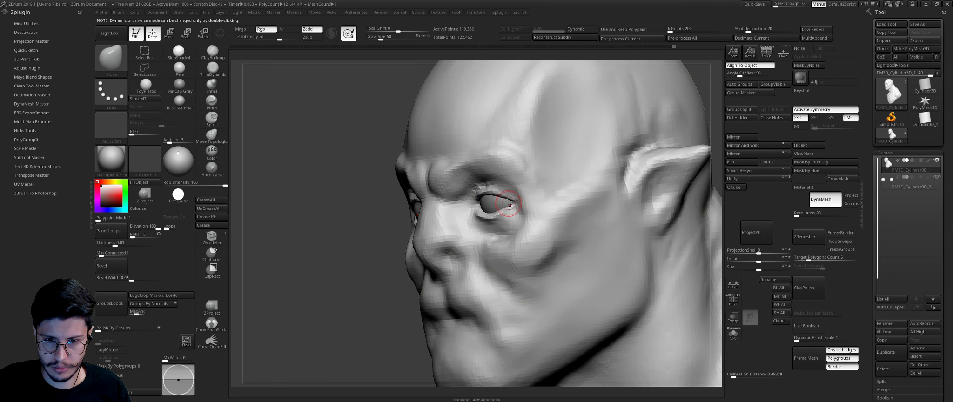
right_click_drag(350, 283, 482, 211, "shift")
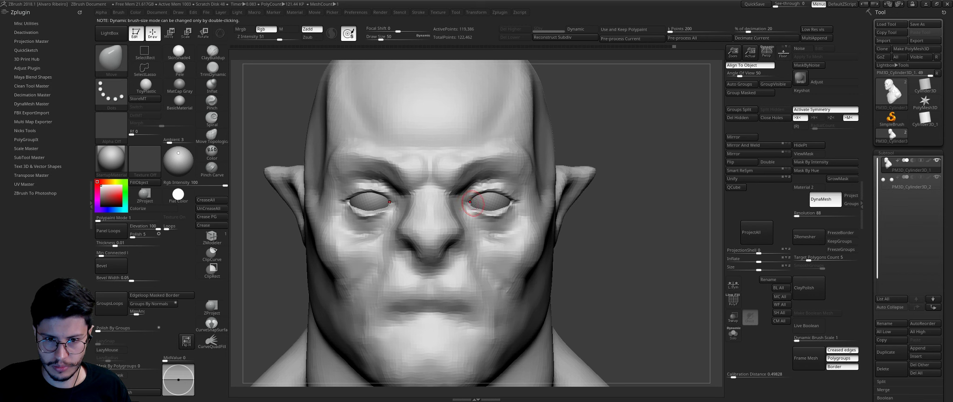
key("f")
mouse_move(574, 149)
right_mouse_down()
mouse_move(578, 177)
mouse_move(436, 160)
mouse_move(493, 176)
right_mouse_up()
Step: Carve a crease into the nose bridge with an enlarged DamStandard brush
key("b")
key("c")
key("l")
key("s")
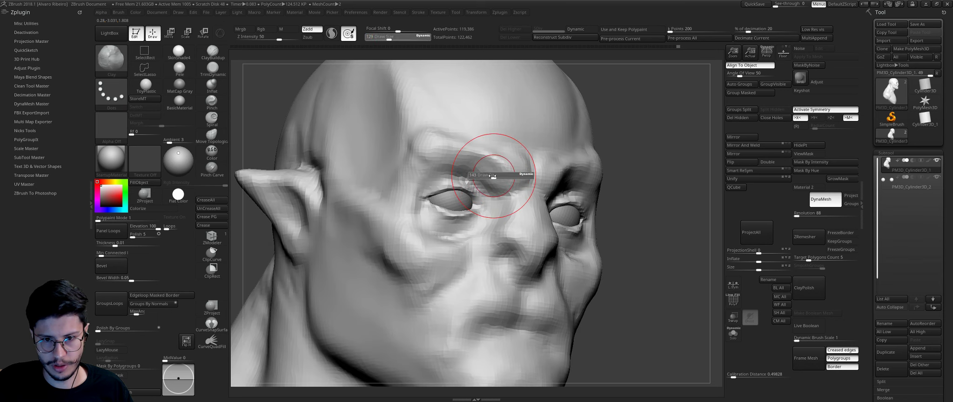
key("b")
key("d")
key("s")
right_click_drag(629, 196, 619, 181)
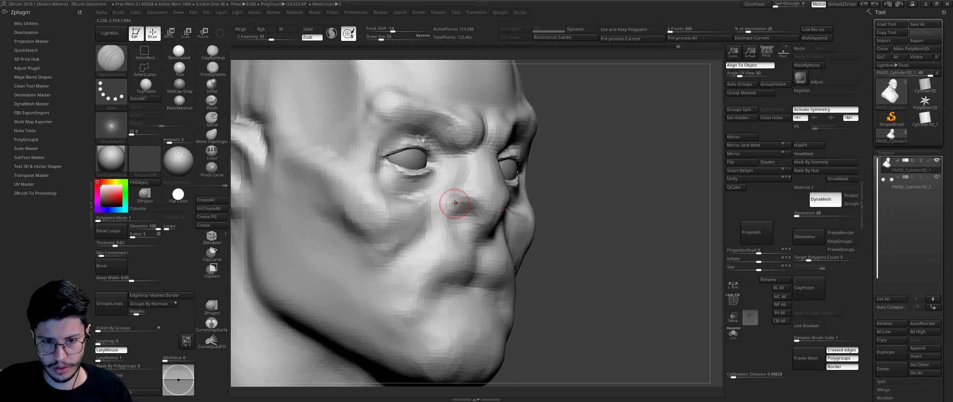
key("bracketright")
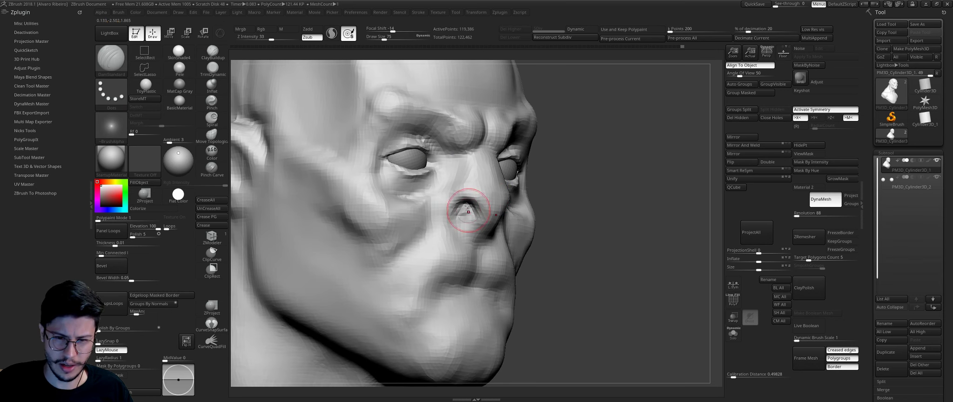
mouse_move(564, 206)
right_mouse_down()
mouse_move(358, 253)
mouse_move(451, 210)
right_mouse_up()
left_click_drag(500, 185, 491, 193)
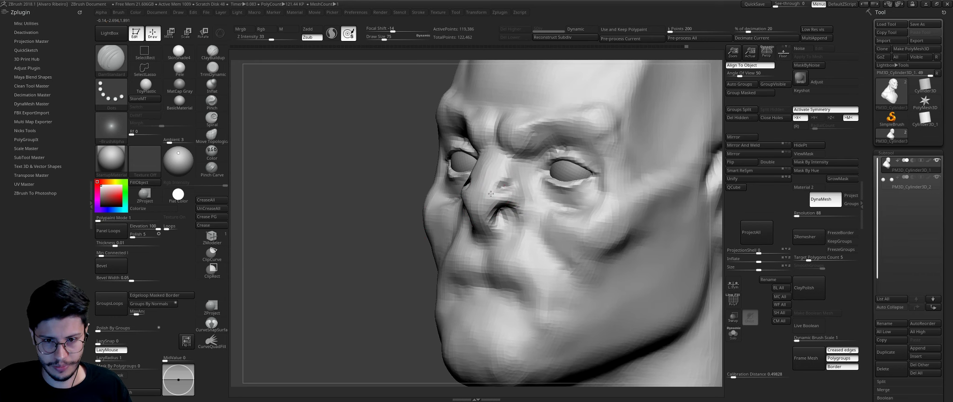
Step: Carve a deeper nostril cavity into the nose from the front view
mouse_move(388, 254)
right_mouse_down("shift")
mouse_move(456, 232)
mouse_move(381, 218)
right_mouse_up("shift")
key("b")
key("m")
key("v")
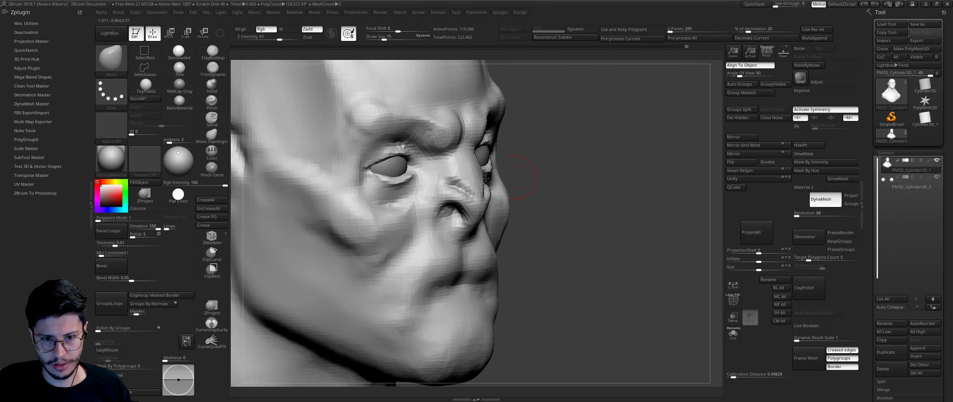
key("b")
key("d")
key("s")
left_click_drag(445, 184, 441, 210)
Step: Carve creases between the brows and along the nose bridge
key("super")
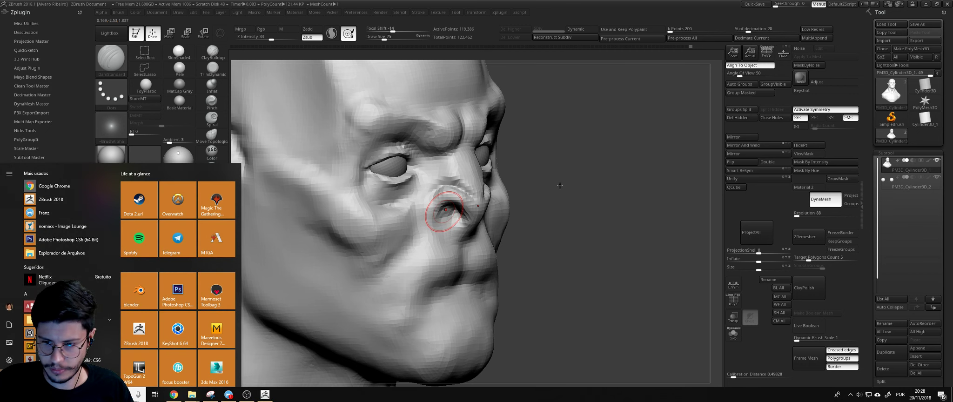
right_click_drag(441, 211, 469, 161, "shift")
left_click_drag(453, 143, 471, 142)
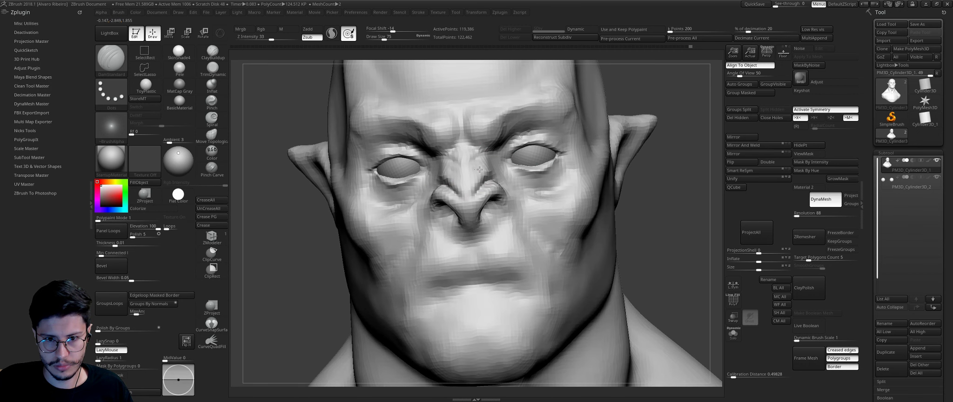
mouse_move(450, 181)
left_mouse_down()
mouse_move(480, 178)
mouse_move(454, 196)
left_mouse_up()
Step: Build up the forms of the nose with the Clay brush
key("b")
key("c")
key("l")
right_click_drag(640, 198, 479, 177)
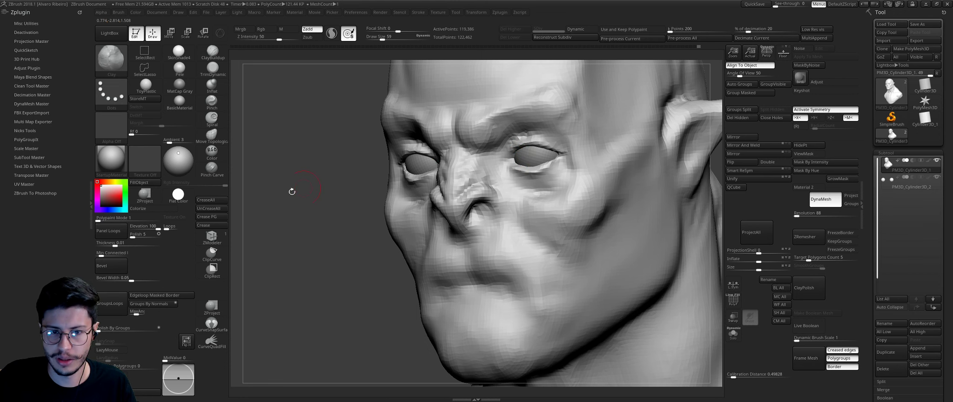
Step: Enlarge the brush to size 104 and orbit to a three-quarter face view
left_click_drag(292, 191, 544, 178)
left_click_drag(557, 150, 598, 128)
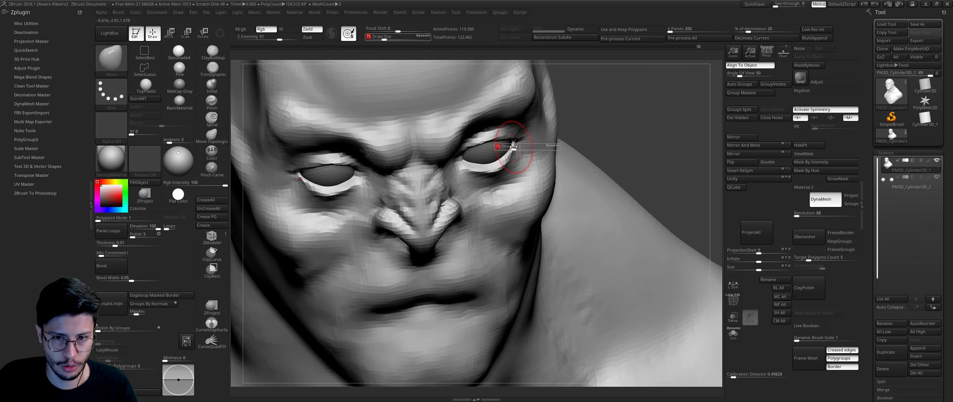
left_click_drag(513, 147, 516, 142)
mouse_move(519, 143)
right_mouse_down()
mouse_move(505, 164)
mouse_move(592, 131)
mouse_move(495, 126)
mouse_move(649, 126)
mouse_move(654, 147)
right_mouse_up()
right_click_drag(650, 184, 599, 159)
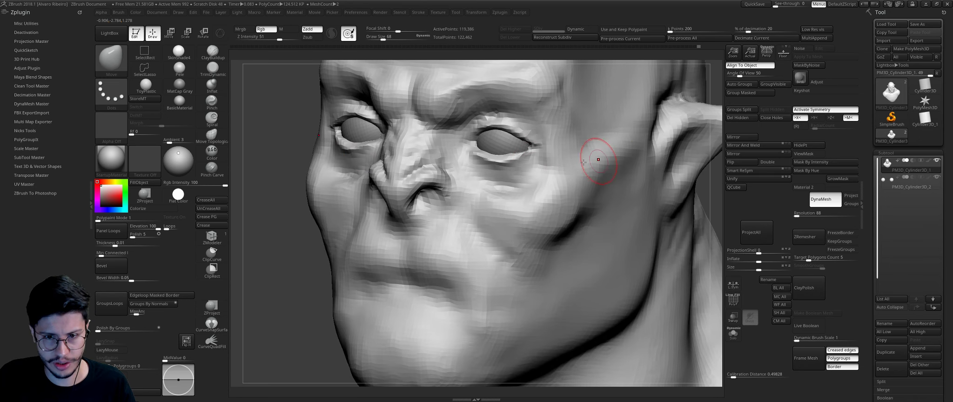
Step: Carve the cheek crease with DamStandard down toward the jaw and up toward the ear
left_click(212, 108)
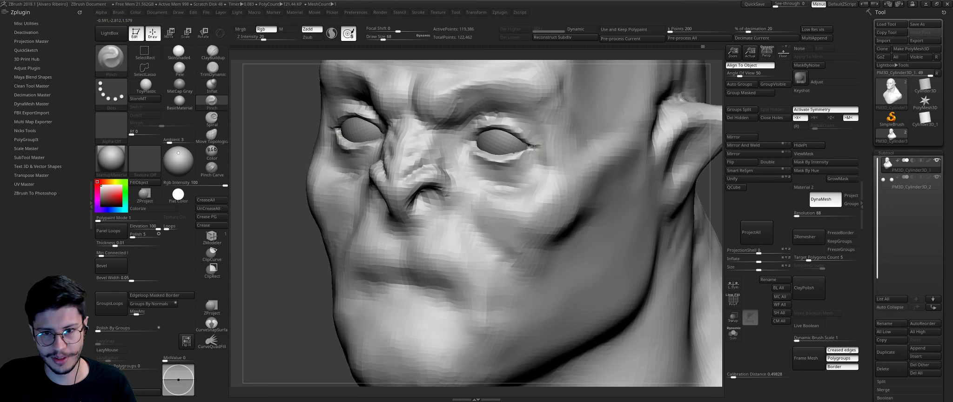
key("b")
key("c")
key("l")
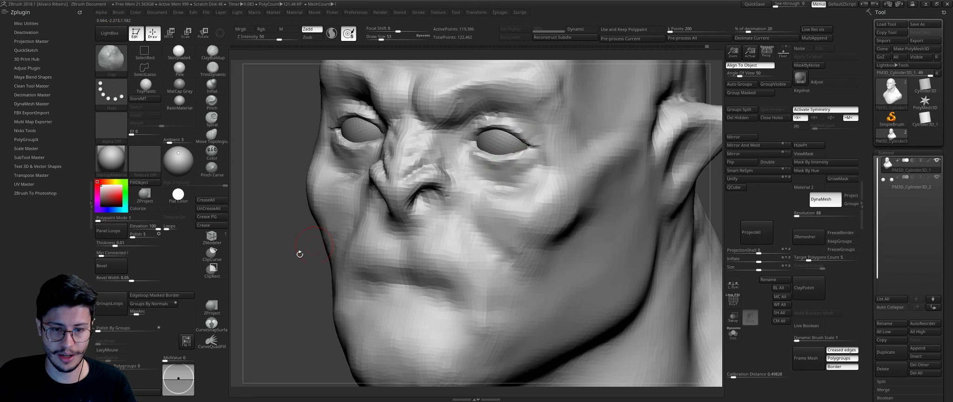
left_click_drag(300, 254, 320, 233)
key("b")
key("d")
key("s")
mouse_move(272, 264)
left_mouse_down()
mouse_move(283, 230)
mouse_move(579, 187)
left_mouse_up()
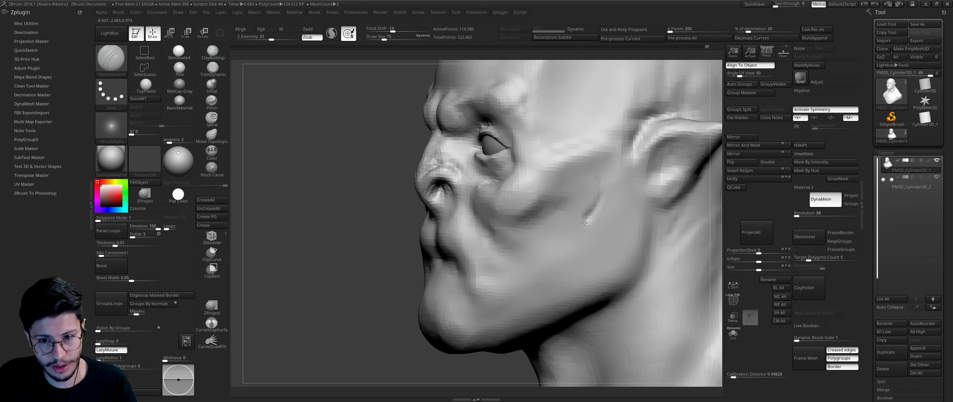
mouse_move(584, 222)
left_mouse_down()
mouse_move(547, 260)
mouse_move(532, 312)
left_mouse_up()
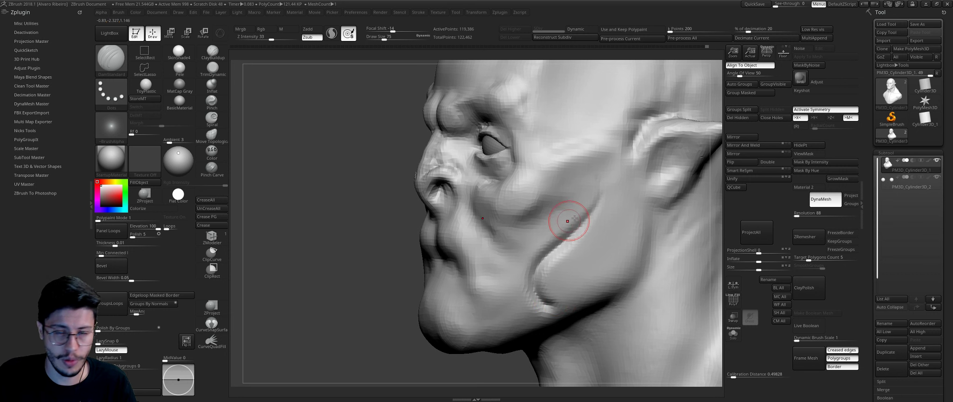
left_click_drag(585, 196, 537, 301)
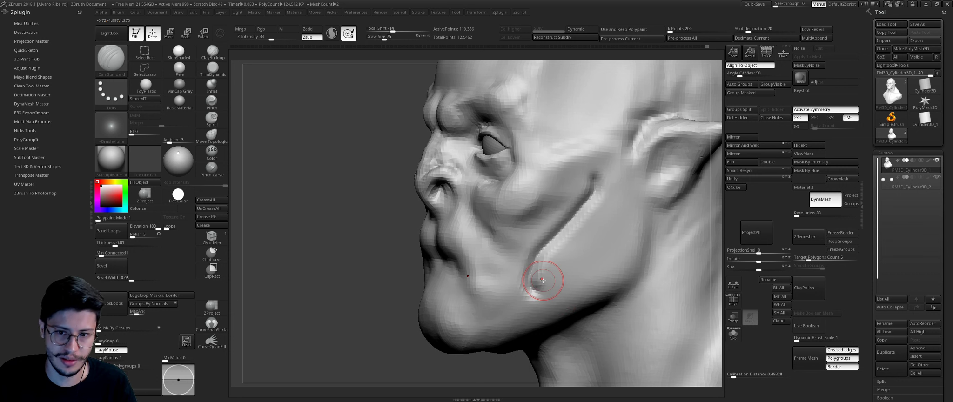
mouse_move(510, 191)
left_mouse_down()
mouse_move(679, 214)
mouse_move(672, 185)
mouse_move(660, 233)
mouse_move(676, 206)
mouse_move(654, 145)
mouse_move(625, 150)
left_mouse_up()
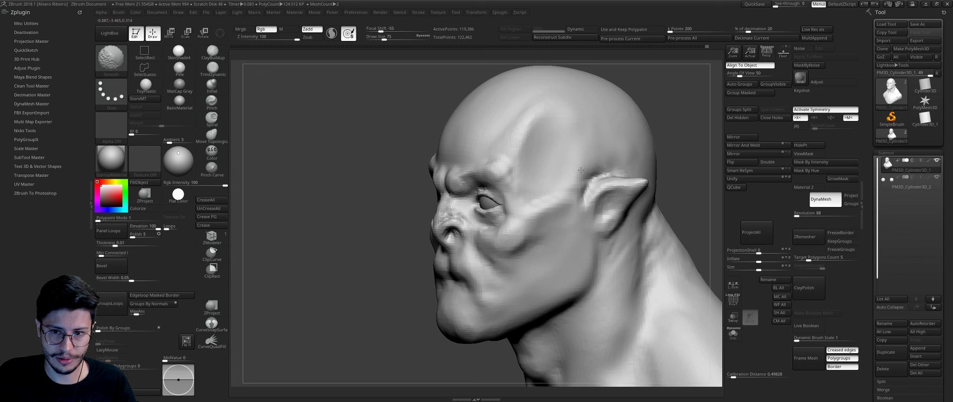
Step: Flatten planes on the side of the skull with the TrimDynamic brush
left_click_drag(685, 128, 675, 134)
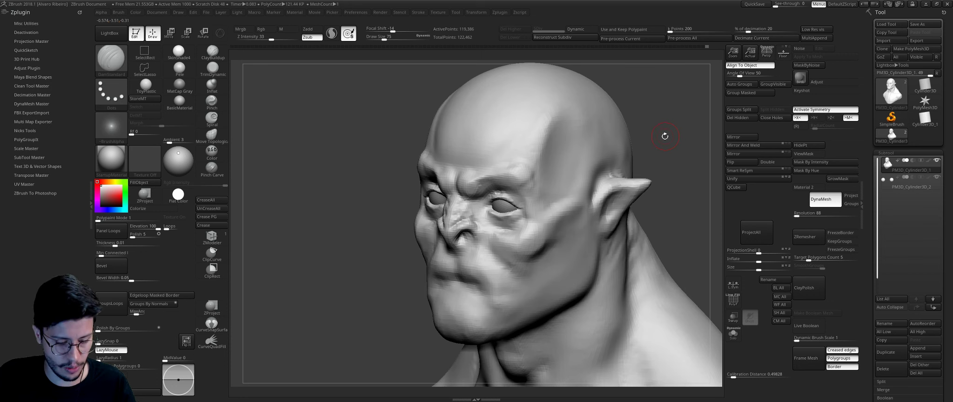
key("b")
key("t")
key("d")
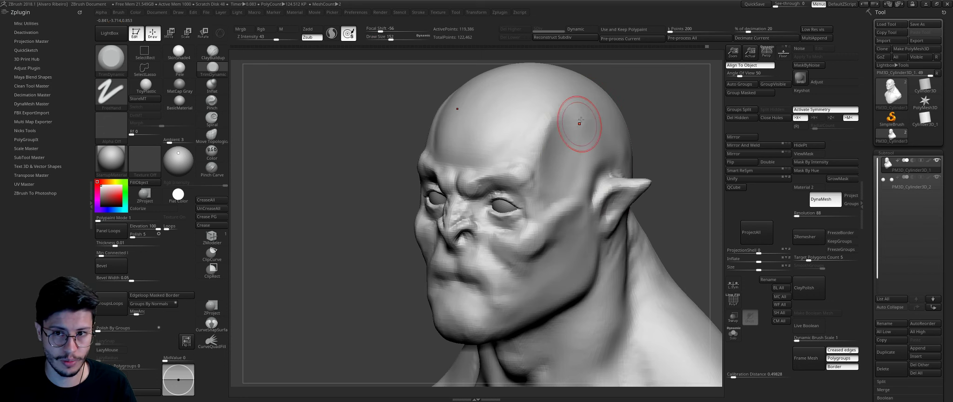
mouse_move(668, 122)
left_mouse_down()
mouse_move(605, 156)
mouse_move(637, 135)
left_mouse_up()
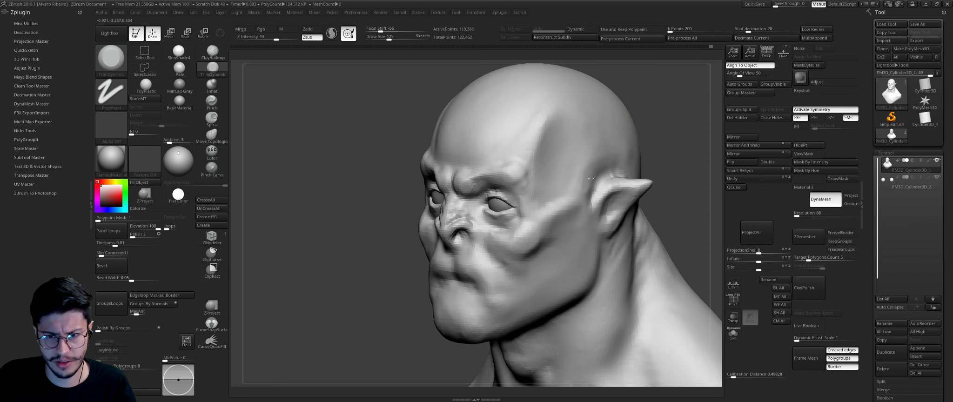
Step: Switch from Clay to the DamStandard brush and adjust its size in side view
key("b")
key("c")
key("l")
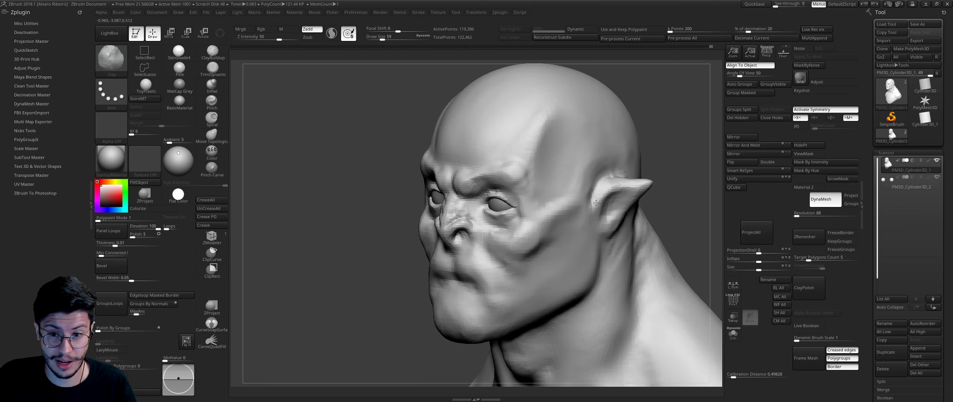
right_click_drag(609, 182, 581, 213)
key("b")
key("d")
key("s")
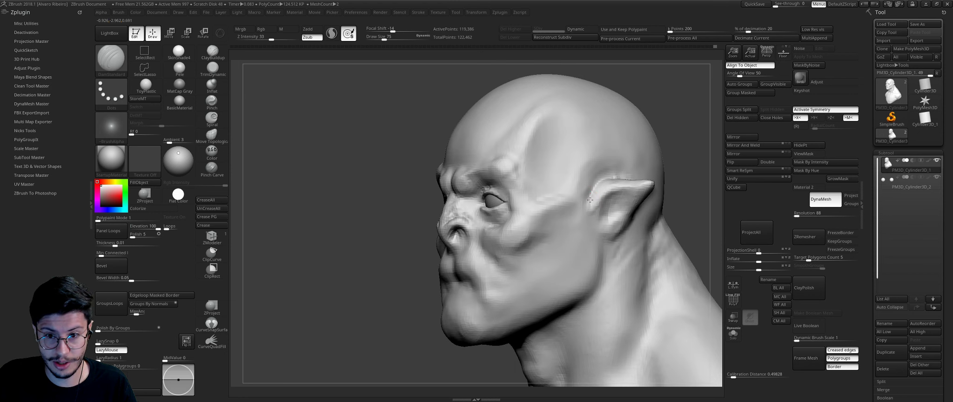
right_click_drag(608, 176, 564, 220)
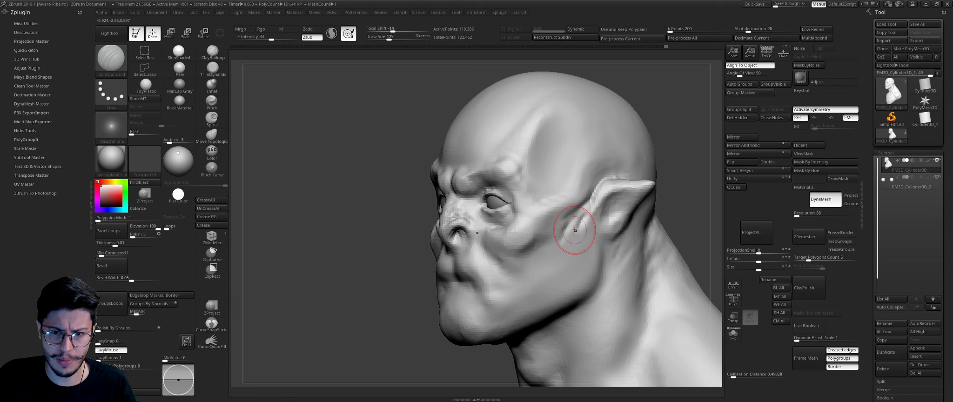
key("s")
mouse_move(577, 240)
left_mouse_down()
mouse_move(569, 240)
mouse_move(579, 240)
left_mouse_up()
mouse_move(591, 180)
right_mouse_down()
mouse_move(573, 195)
mouse_move(624, 135)
right_mouse_up()
Step: Build up the temple area of the skull with the Clay brush, then smooth it
key("b")
key("c")
key("l")
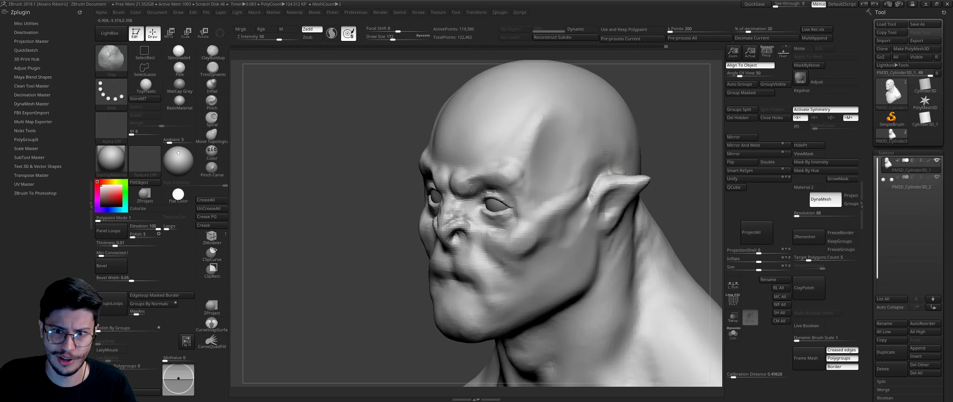
left_click_drag(594, 172, 575, 183)
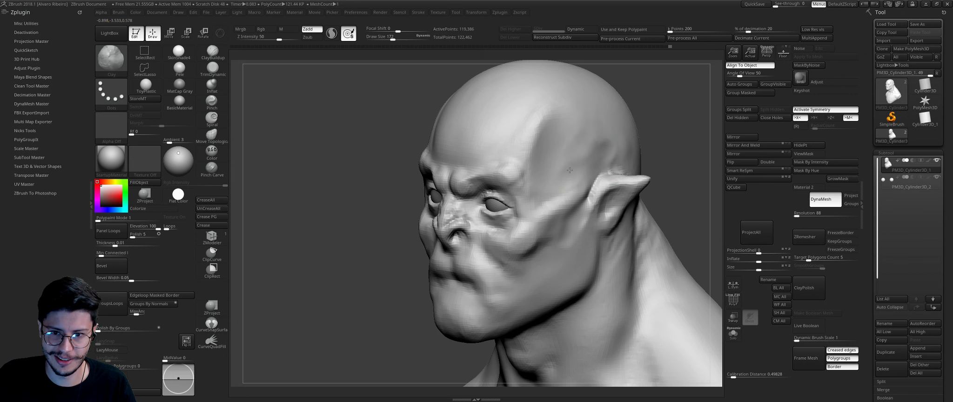
right_click_drag(570, 170, 602, 136)
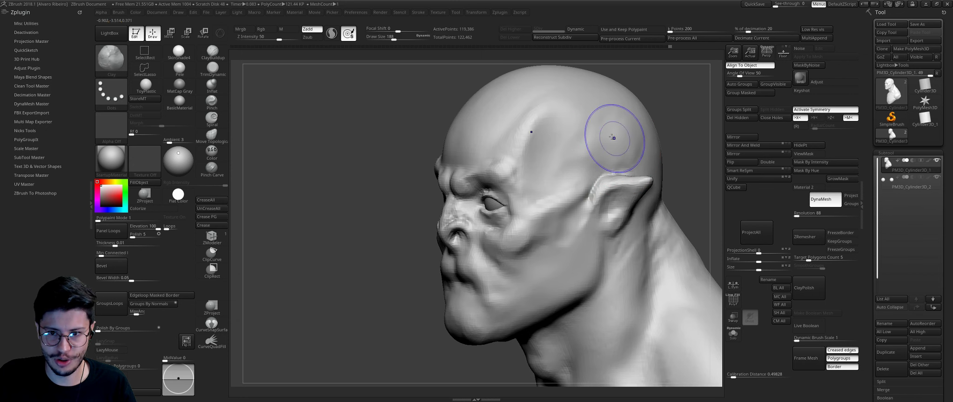
key("shift")
Step: Trim flat planes across the forehead from a three-quarter view
right_click_drag(637, 146, 617, 106, "shift")
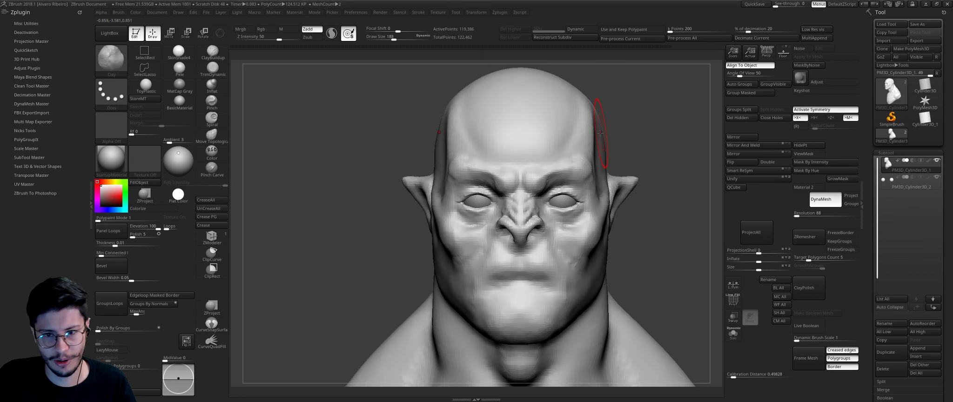
right_click_drag(386, 130, 451, 130)
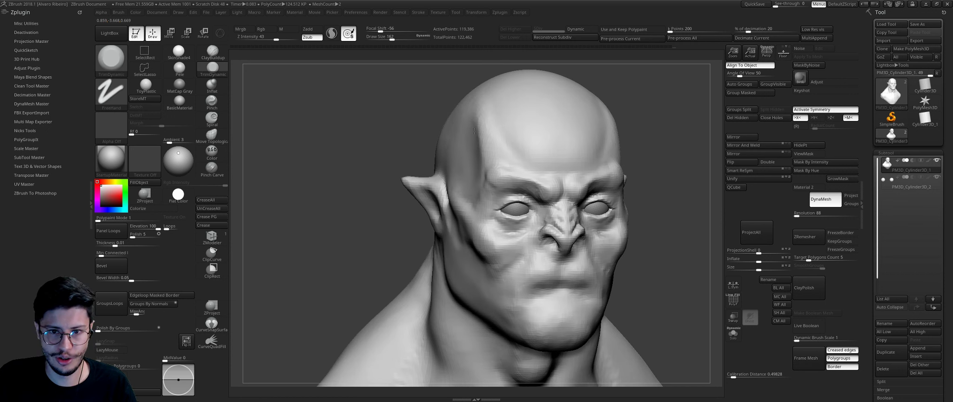
left_click_drag(479, 119, 517, 141)
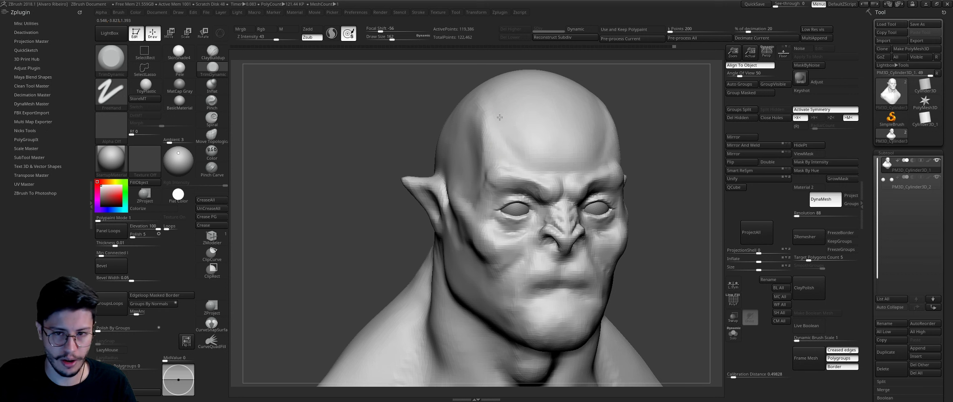
right_click_drag(657, 123, 596, 130, "shift")
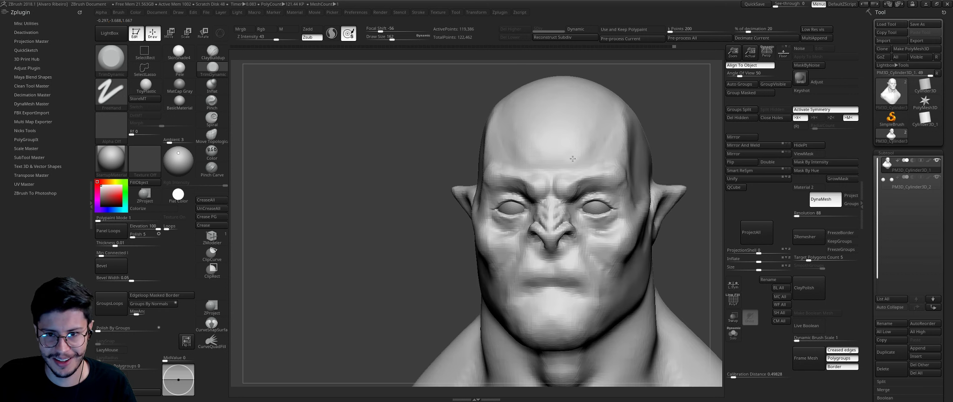
right_click_drag(572, 159, 617, 127)
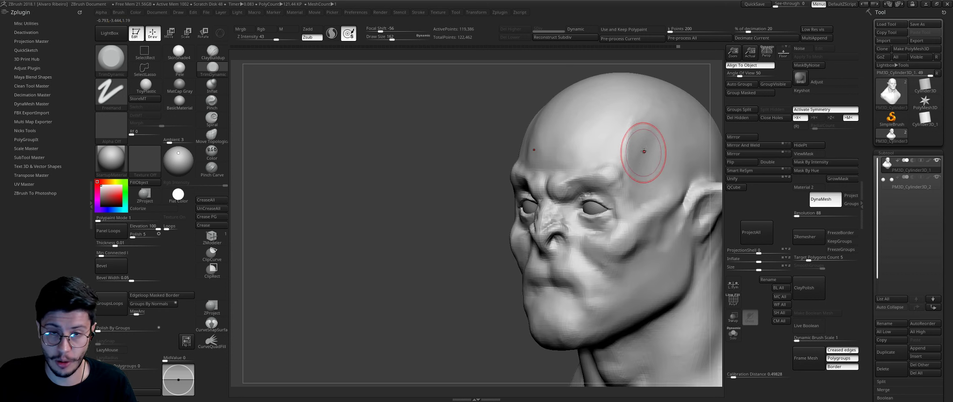
right_click_drag(647, 154, 520, 132, "shift")
Step: Select the Move brush and turn the head to a three-quarter view
key("s")
key("b")
key("m")
key("v")
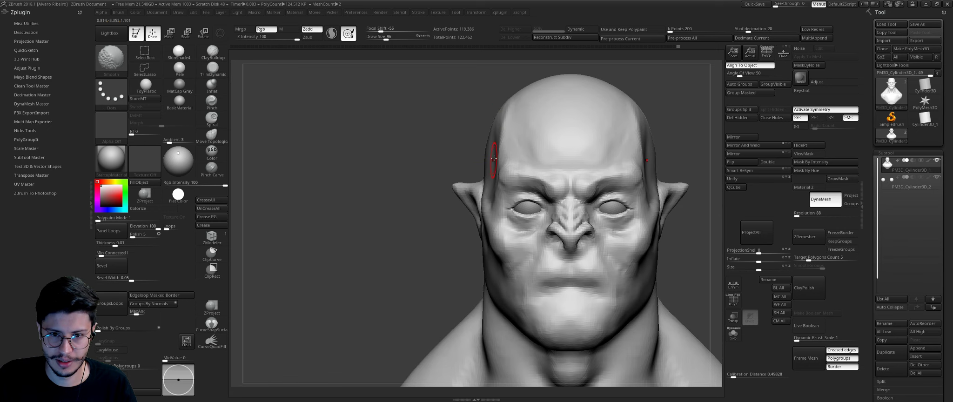
right_click_drag(487, 153, 493, 149)
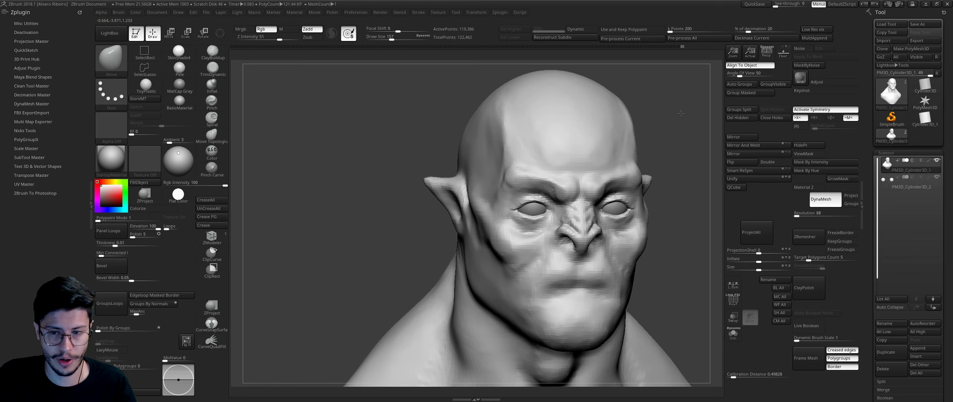
Step: Trim and flatten the heavy cheek forms with the TrimDynamic brush
mouse_move(505, 123)
right_mouse_down("shift")
mouse_move(478, 117)
mouse_move(491, 116)
right_mouse_up("shift")
key("b")
key("t")
key("d")
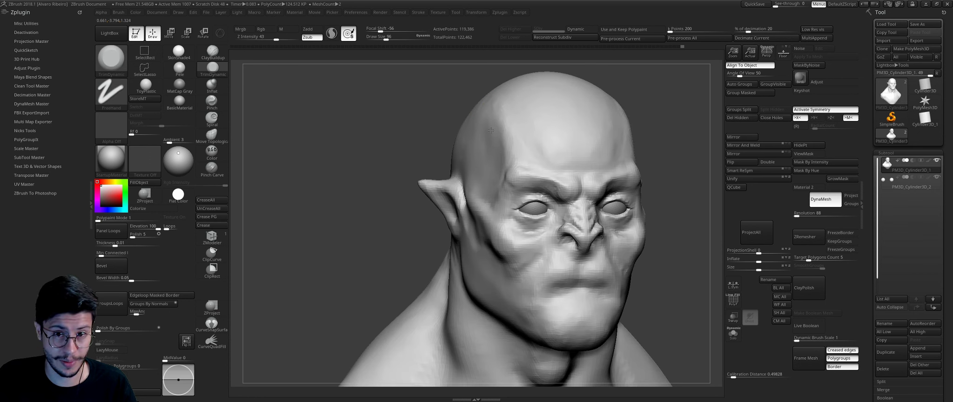
right_click_drag(481, 167, 463, 199)
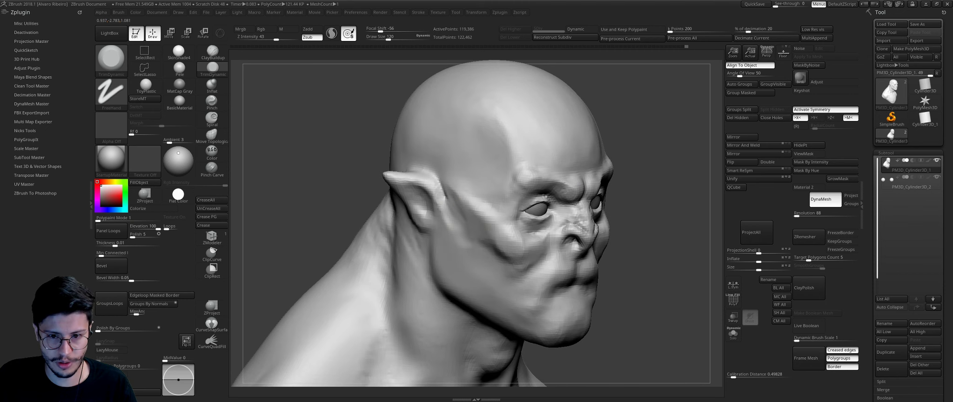
mouse_move(684, 192)
right_mouse_down()
mouse_move(570, 197)
mouse_move(563, 156)
right_mouse_up()
Step: Switch to the Clay brush, frame the bust, and reshape the mouth and lips
key("b")
key("c")
key("l")
mouse_move(550, 186)
right_mouse_down()
mouse_move(416, 246)
mouse_move(482, 204)
right_mouse_up()
key("f")
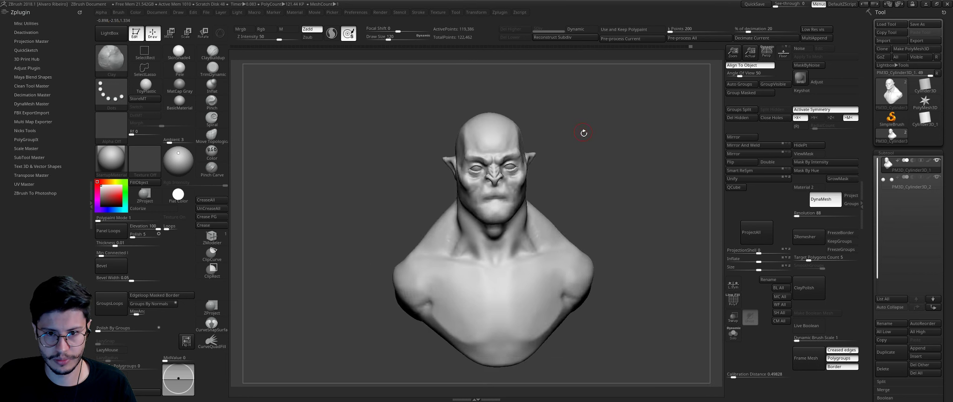
right_click_drag(583, 131, 602, 139)
mouse_move(570, 159)
right_mouse_down("alt")
mouse_move(535, 209)
mouse_move(481, 234)
right_mouse_up("alt")
left_click_drag(482, 234, 497, 225)
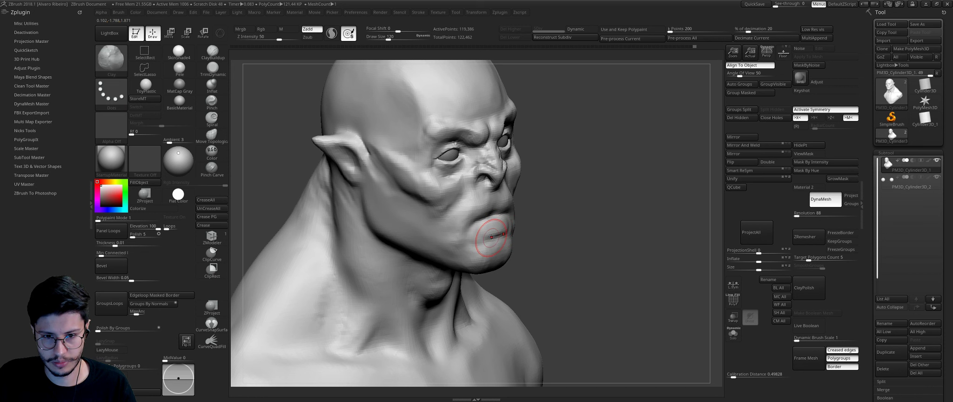
key("bracketleft")
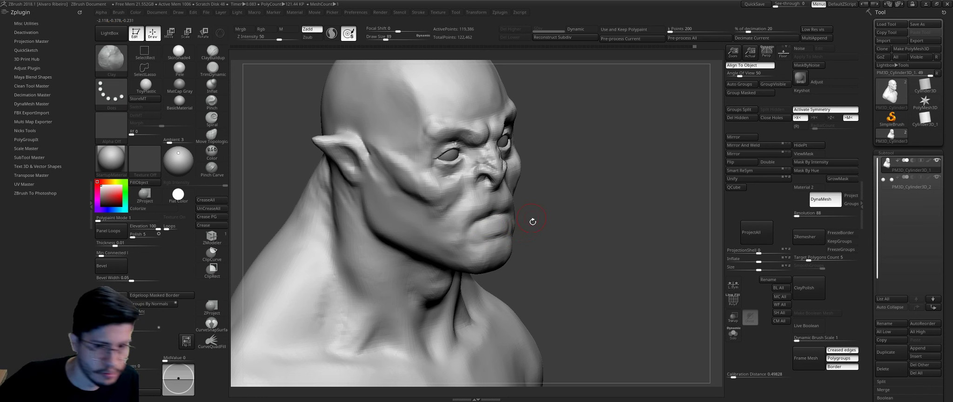
left_click_drag(532, 221, 493, 235)
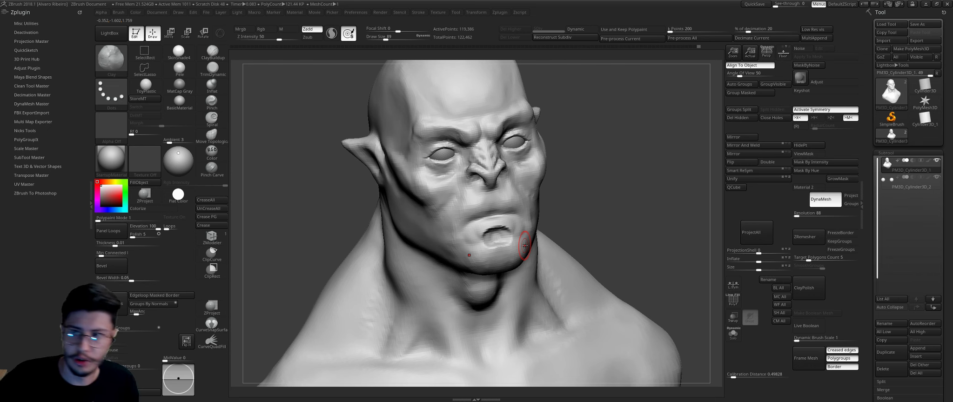
key("f")
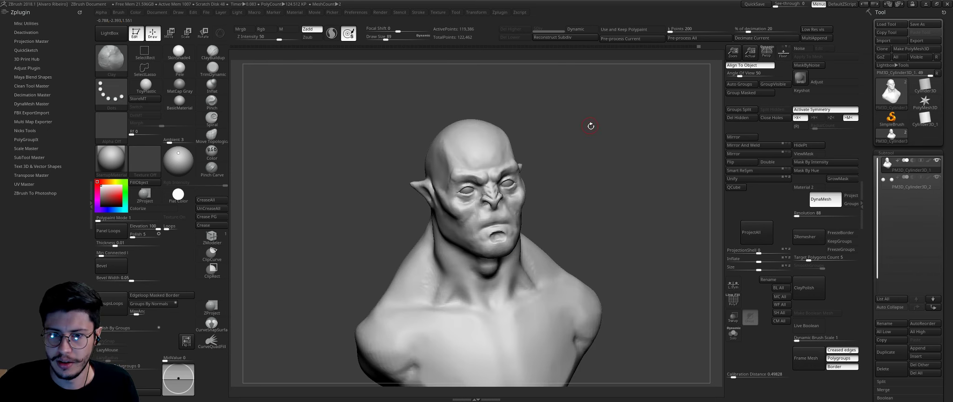
left_click_drag(601, 134, 583, 131, "shift")
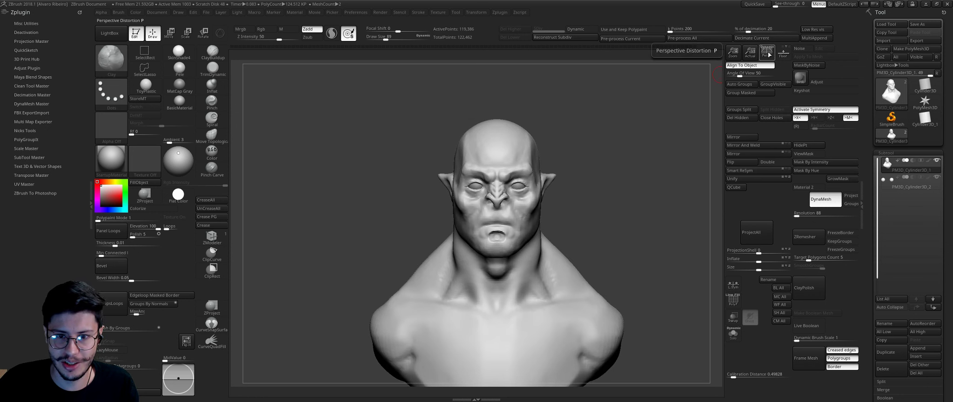
key("p")
left_click_drag(622, 98, 617, 115)
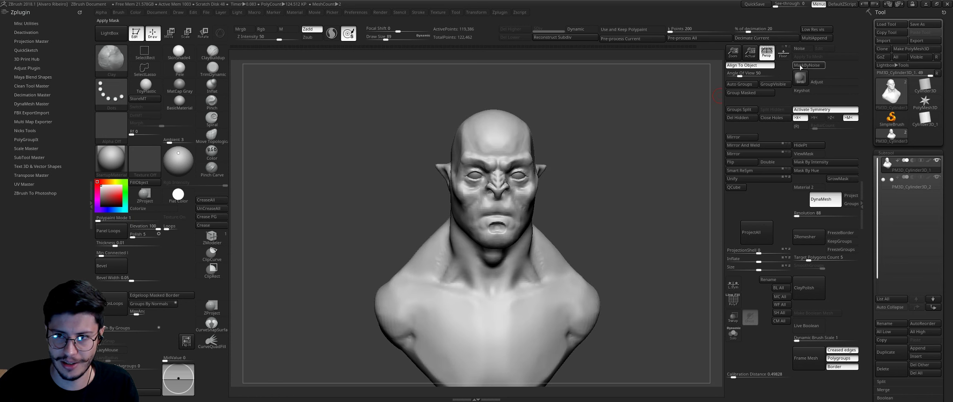
left_click(769, 56)
left_click(755, 58)
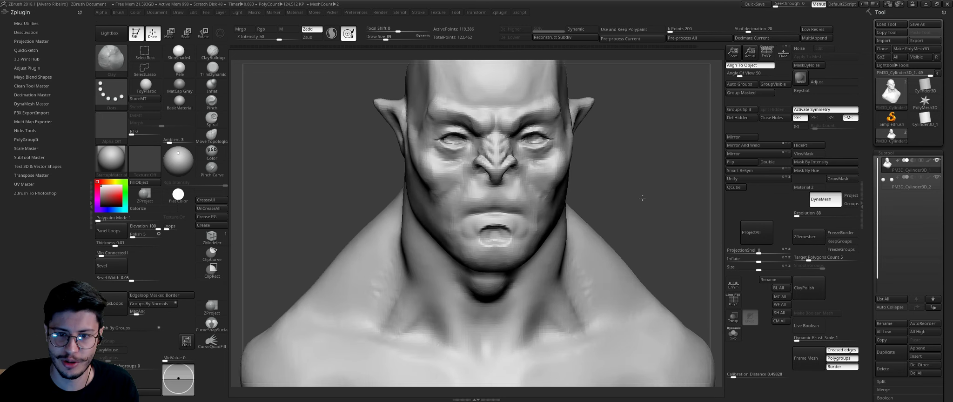
mouse_move(596, 185)
left_mouse_down()
mouse_move(600, 149)
mouse_move(621, 144)
mouse_move(605, 140)
left_mouse_up()
key("b")
key("c")
key("b")
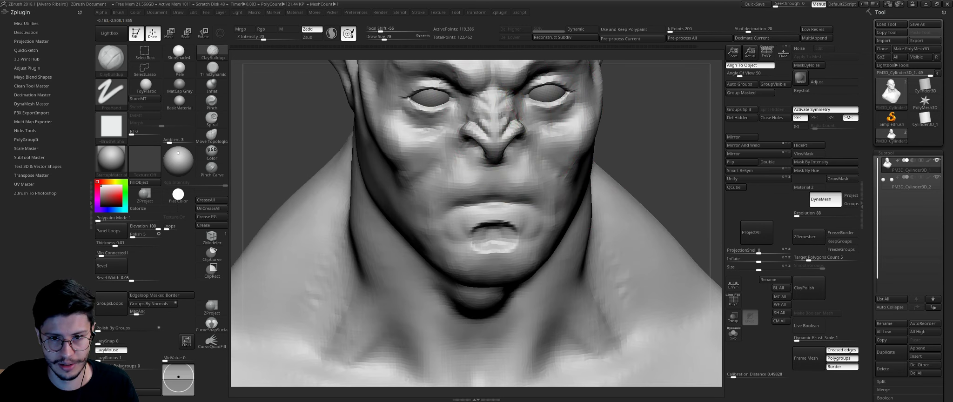
left_click_drag(662, 129, 622, 113)
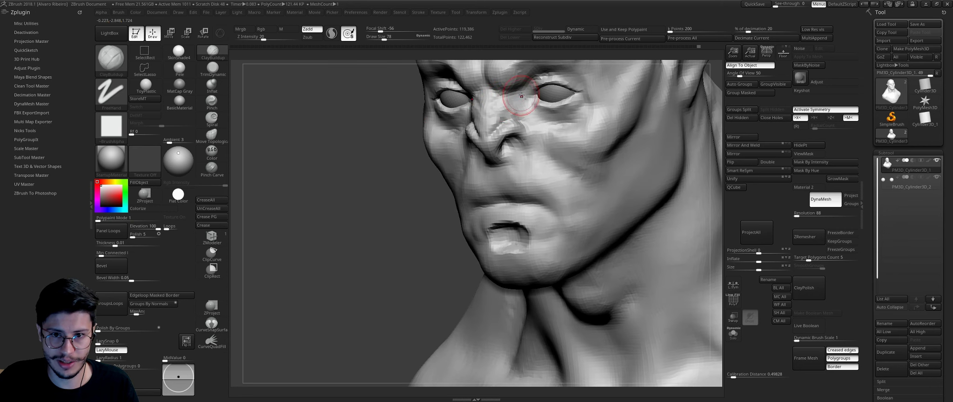
key("f")
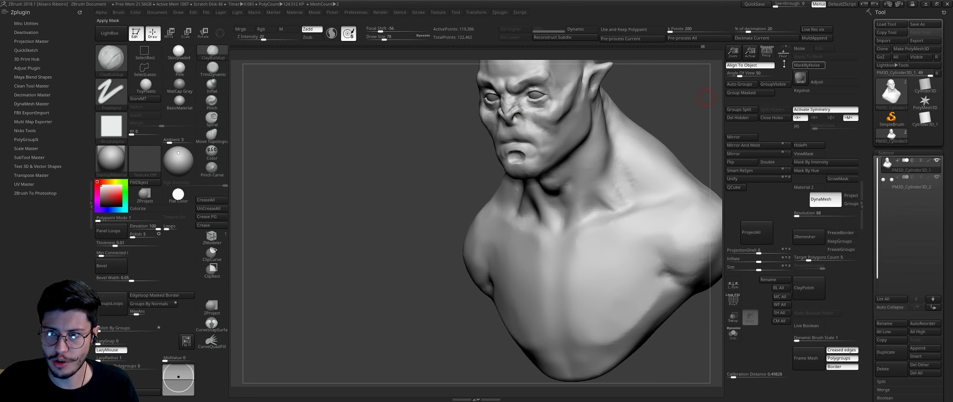
left_click(766, 52)
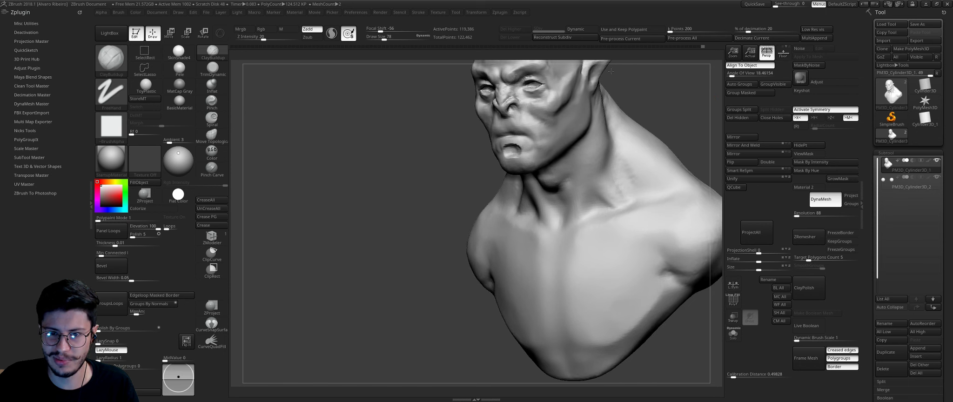
left_click_drag(655, 91, 620, 144, "shift")
key("f")
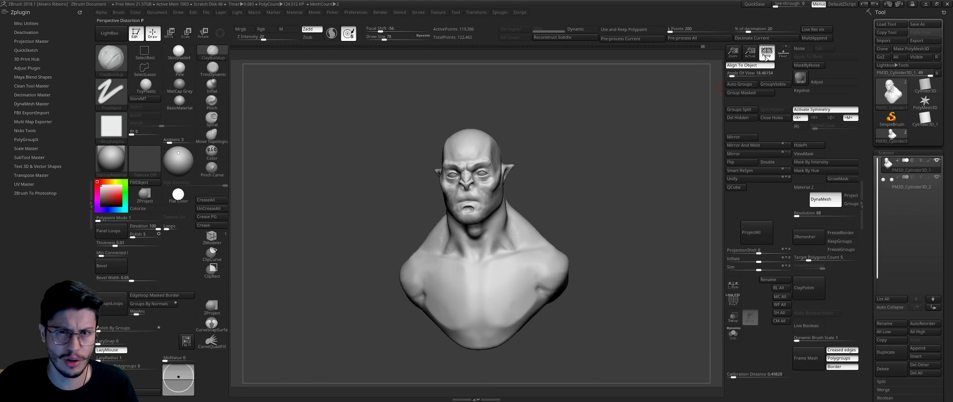
left_click_drag(605, 144, 598, 152)
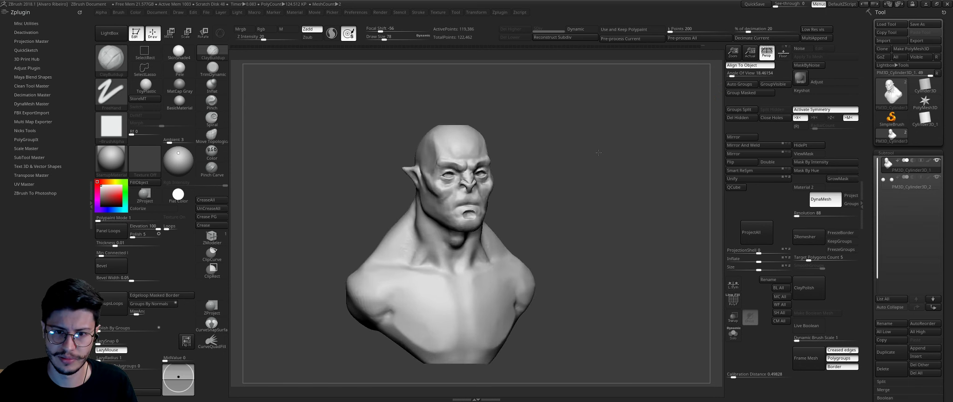
key("p")
left_click(750, 55)
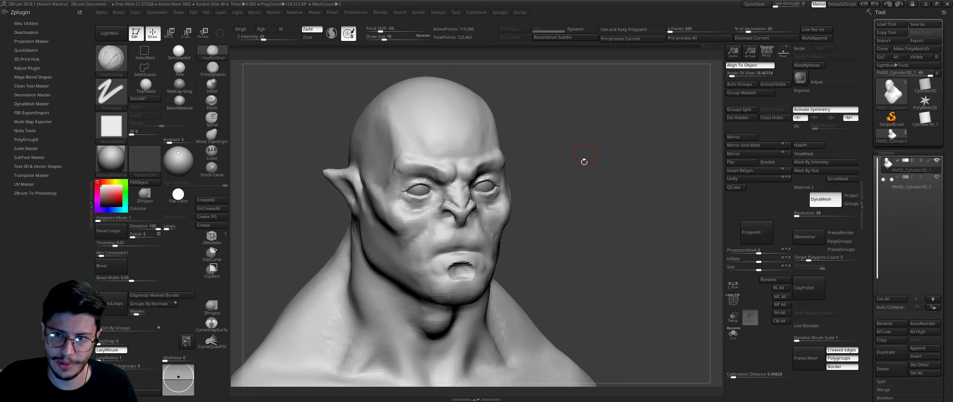
Step: Set the brush size to 92 and lasso-mask the cheek and lower face
mouse_move(581, 160)
left_mouse_down("alt")
mouse_move(619, 130)
mouse_move(642, 142)
mouse_move(468, 234)
mouse_move(633, 194)
left_mouse_up("alt")
key("bracketright")
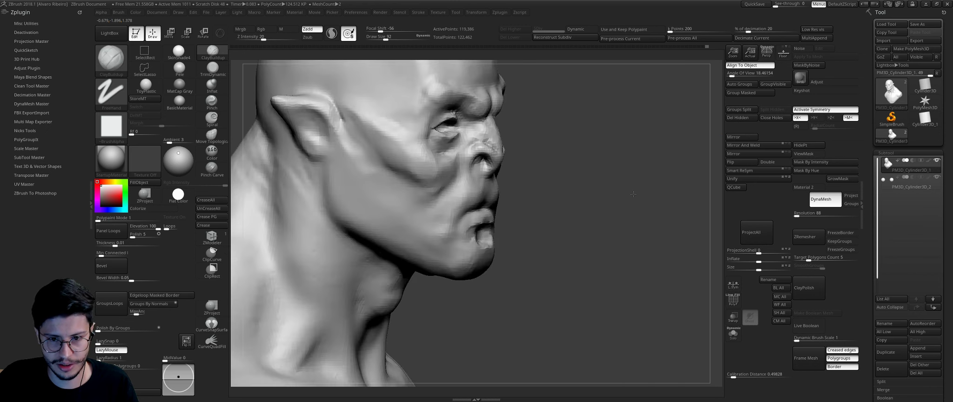
mouse_move(550, 197)
left_mouse_down()
mouse_move(440, 185)
mouse_move(440, 226)
mouse_move(545, 142)
left_mouse_up()
key("ctrl")
left_click(111, 92, "ctrl")
left_click(221, 118, "ctrl")
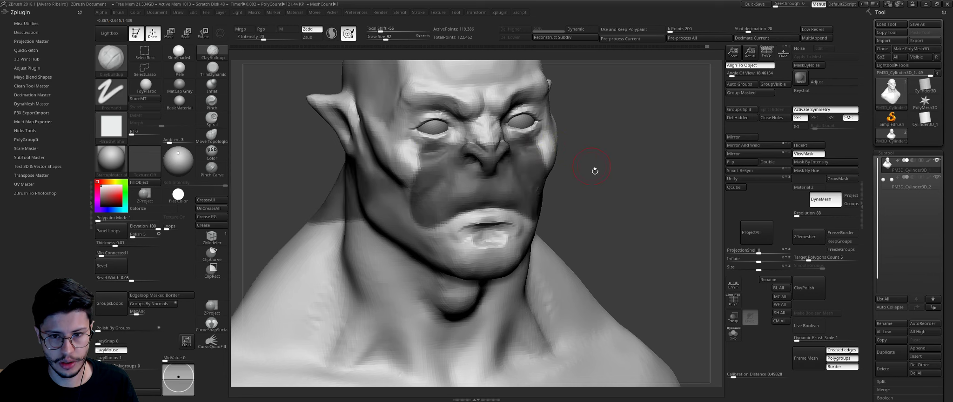
Step: Pull the lips and mouth forward in profile with the Move brush, size 188
left_click_drag(595, 171, 538, 204)
key("b")
key("m")
key("v")
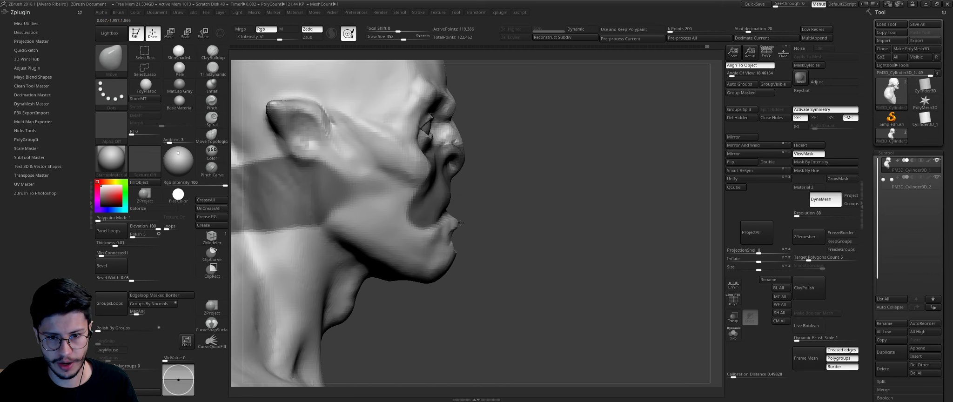
left_click_drag(461, 222, 465, 224)
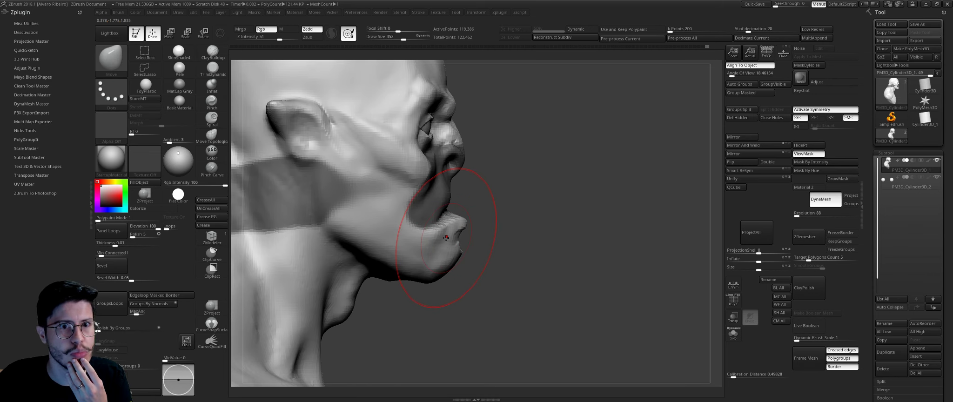
left_click_drag(535, 289, 629, 279, "shift")
key("s")
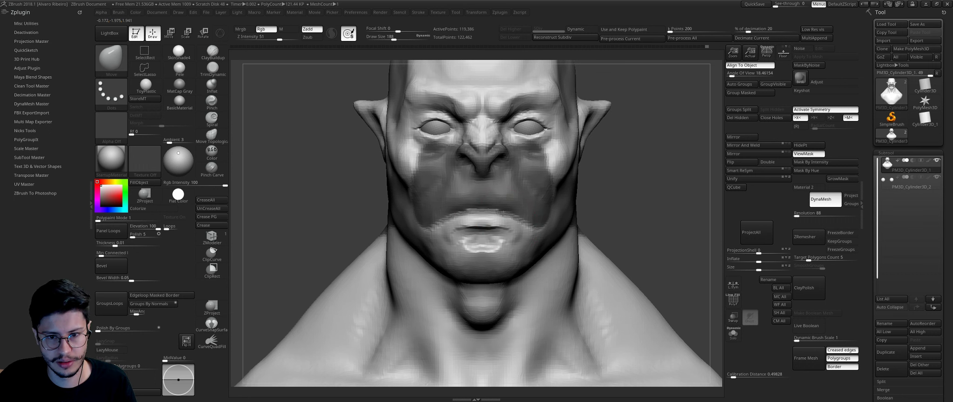
mouse_move(529, 215)
left_mouse_down("shift")
mouse_move(596, 202)
mouse_move(501, 222)
mouse_move(596, 206)
mouse_move(601, 186)
mouse_move(582, 239)
left_mouse_up("shift")
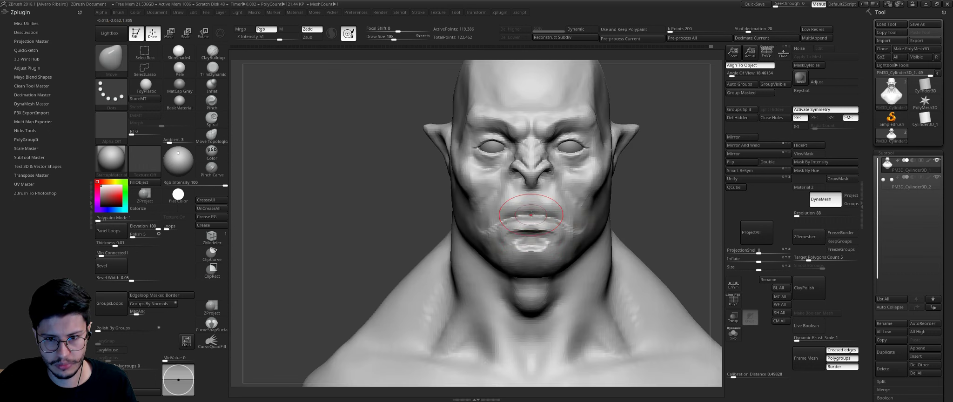
Step: Smooth the lip area at brush size 157, then reduce the brush to 68
key("bracketleft")
left_click_drag(531, 214, 537, 221, "shift")
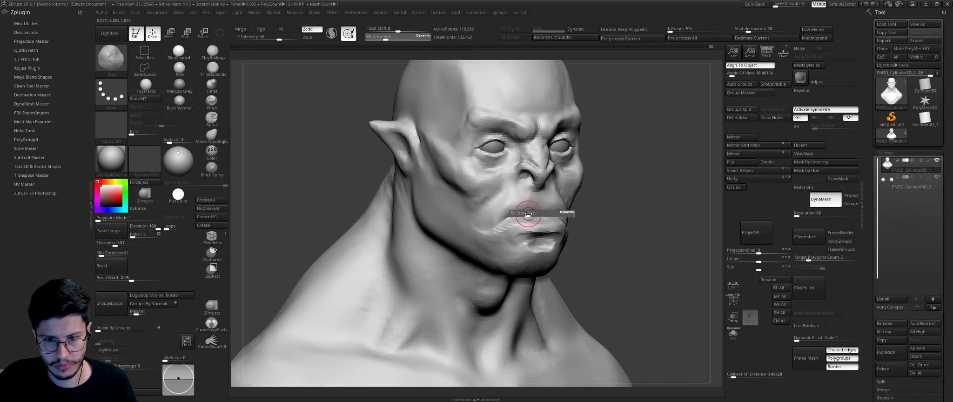
key("bracketleft")
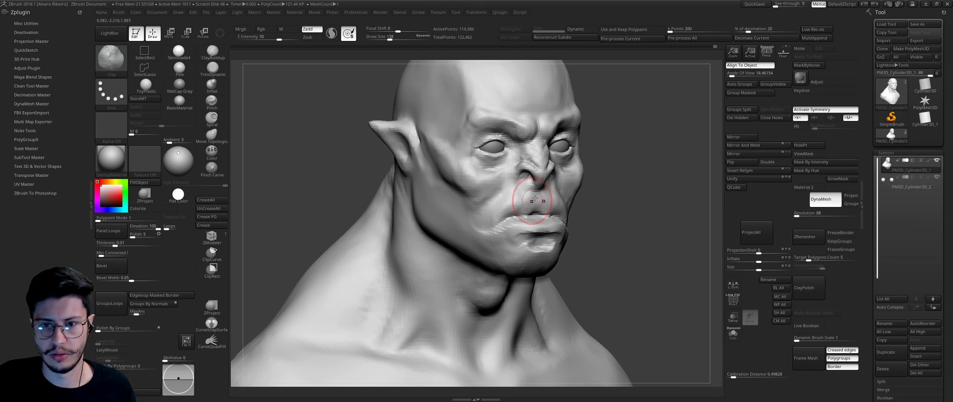
key("bracketleft")
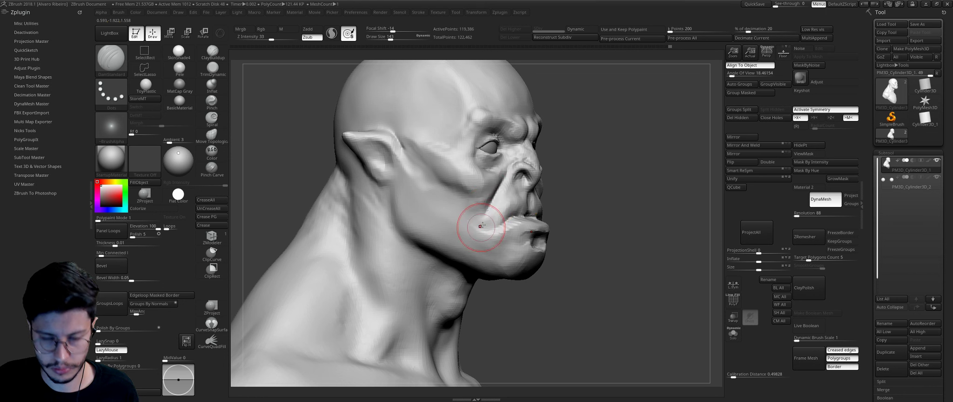
Step: Sculpt the nasolabial fold and cheek crease with ClayBuildup, enlarging the brush to 134
key("b")
key("c")
key("b")
left_click_drag(486, 199, 465, 205)
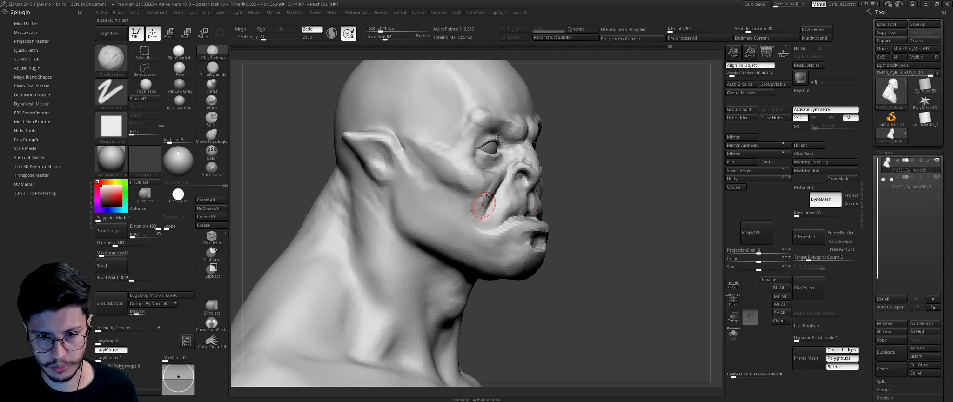
mouse_move(465, 173)
left_mouse_down()
mouse_move(470, 205)
mouse_move(495, 242)
left_mouse_up()
key("bracketright")
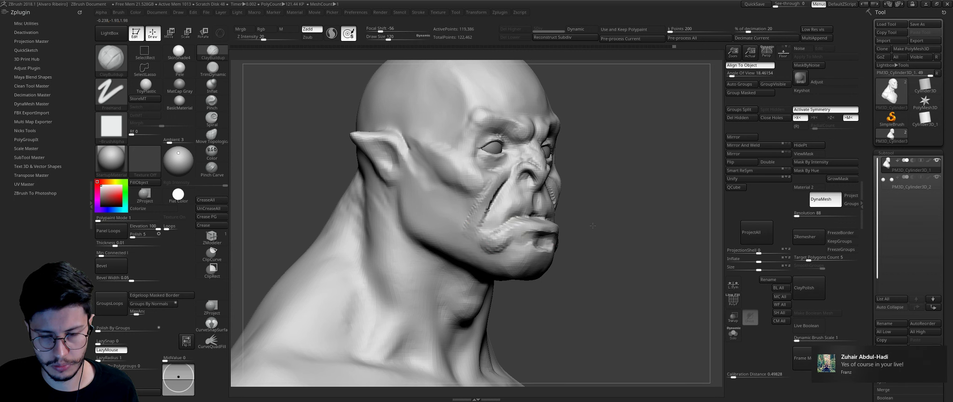
right_click_drag(494, 242, 508, 244, "shift")
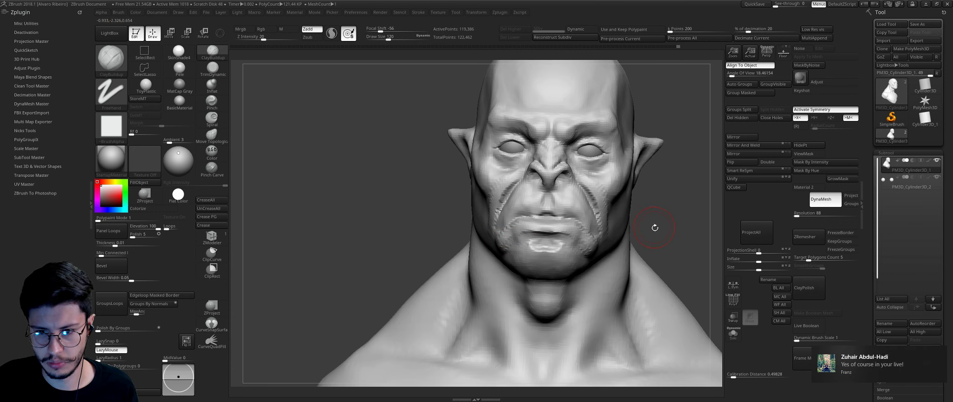
mouse_move(655, 228)
left_mouse_down()
mouse_move(613, 205)
mouse_move(621, 203)
left_mouse_up()
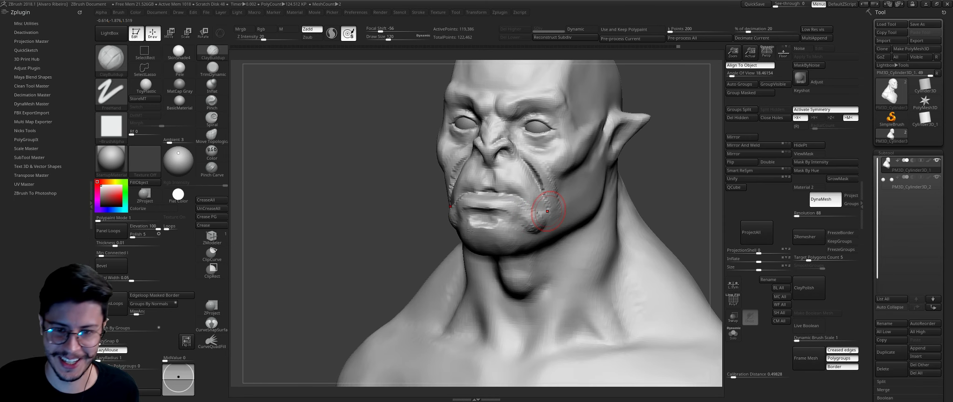
right_click_drag(465, 200, 438, 200, "shift")
Step: Refine the cheek folds alternating TrimDynamic and ClayBuildup brushes at three-quarter view
key("b")
key("t")
key("d")
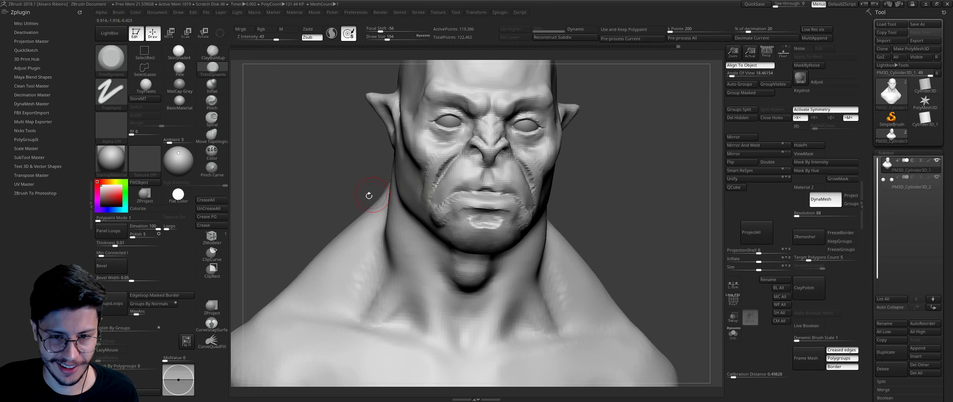
mouse_move(369, 195)
left_mouse_down()
mouse_move(432, 175)
mouse_move(451, 156)
left_mouse_up()
key("b")
key("c")
key("b")
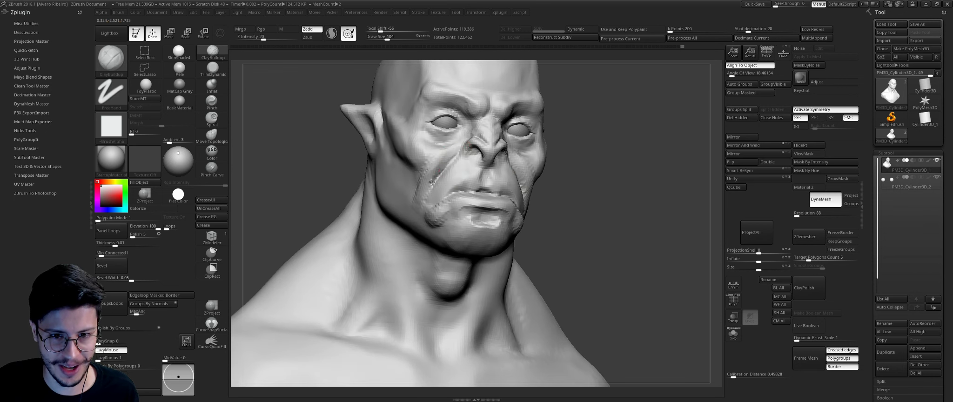
Step: Work the folds from both sides, setting brush size to 147 then 92
left_click_drag(601, 173, 539, 177)
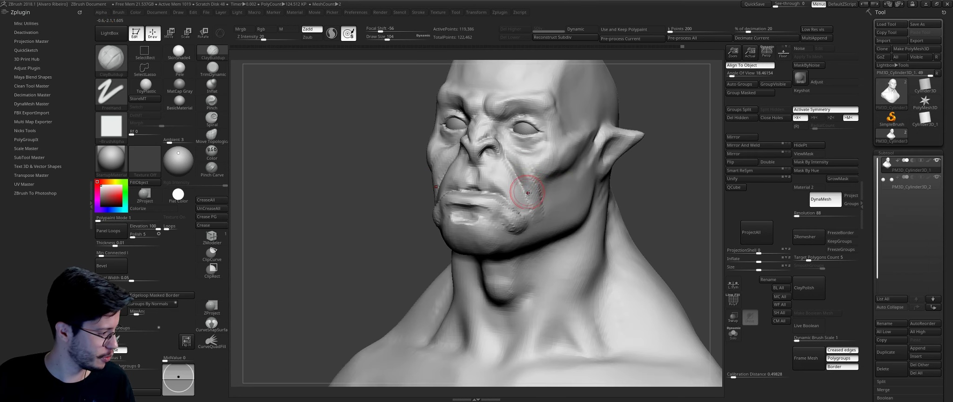
left_click_drag(670, 209, 444, 176, "shift")
key("s")
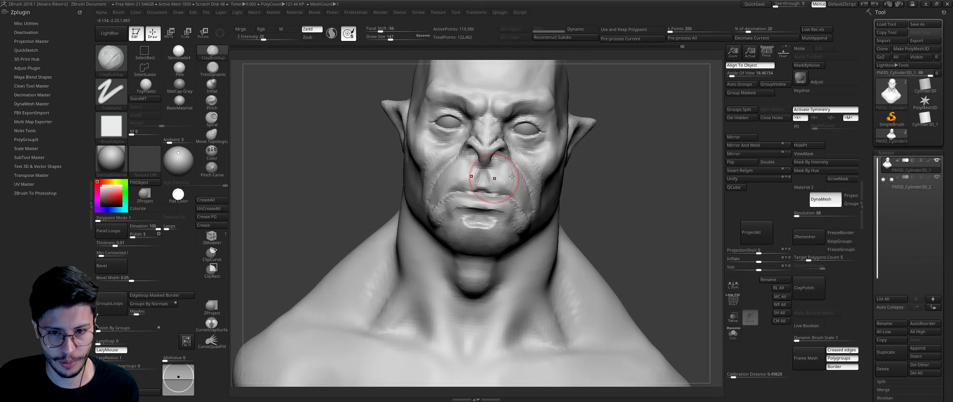
left_click_drag(512, 176, 470, 182)
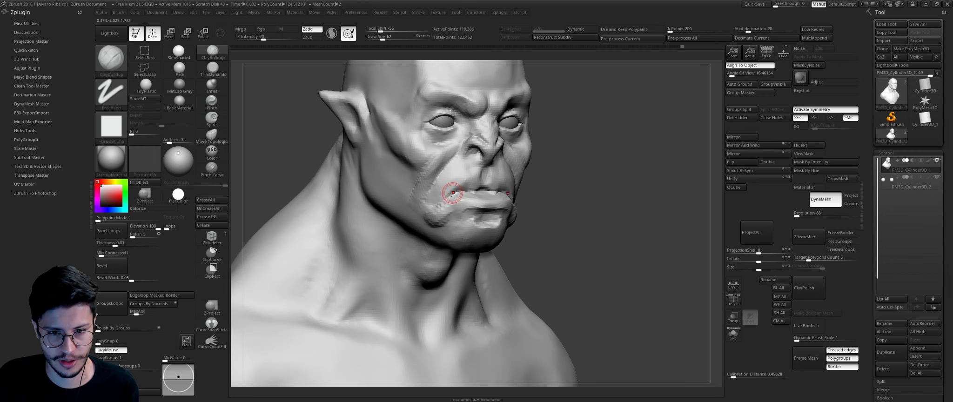
left_click_drag(566, 202, 487, 203)
key("s")
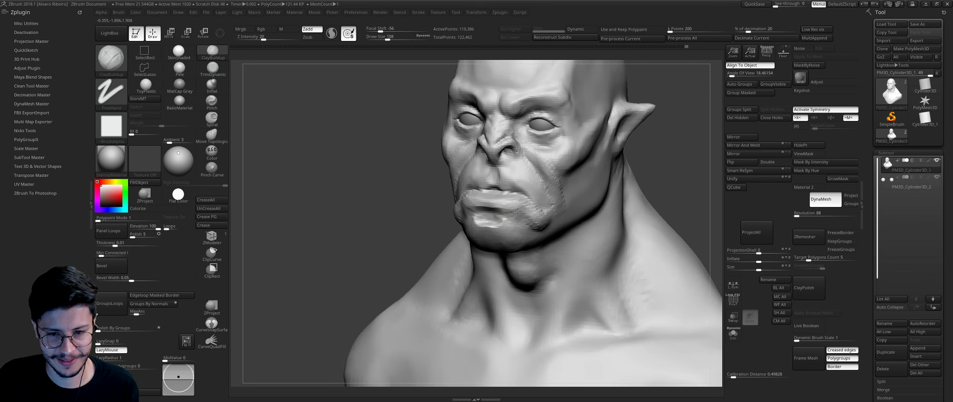
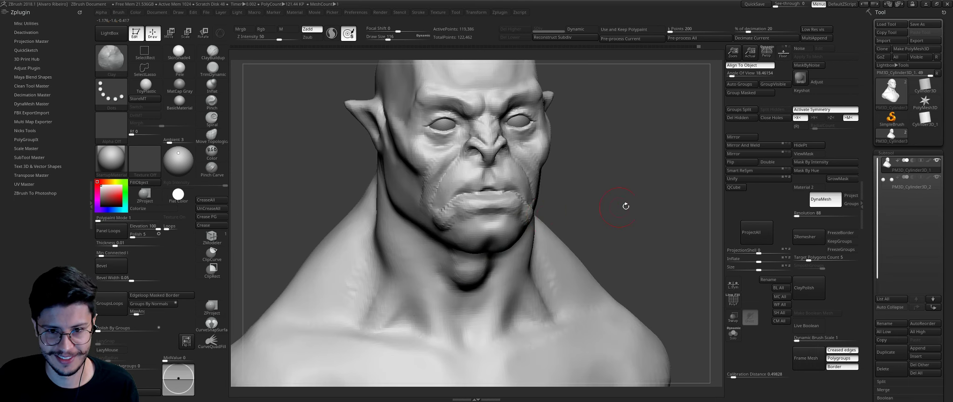
Step: Build up clay on the cheek and along the side of the neck with Clay and ClayBuildup
left_click_drag(599, 187, 601, 203)
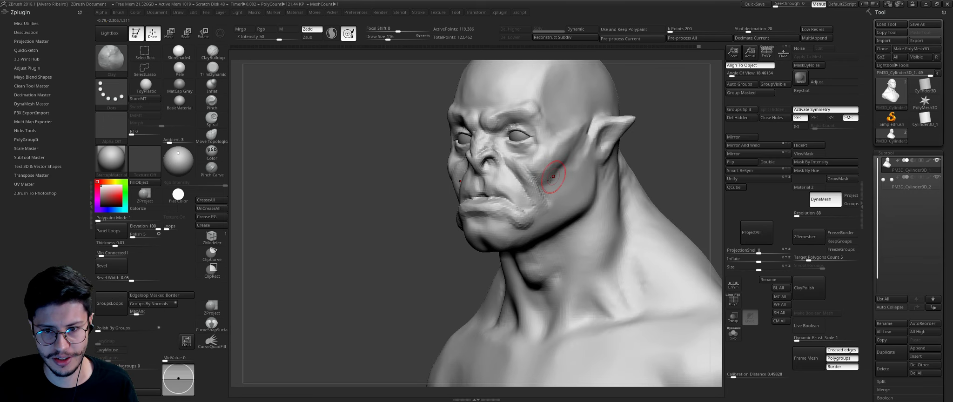
left_click_drag(550, 179, 587, 192)
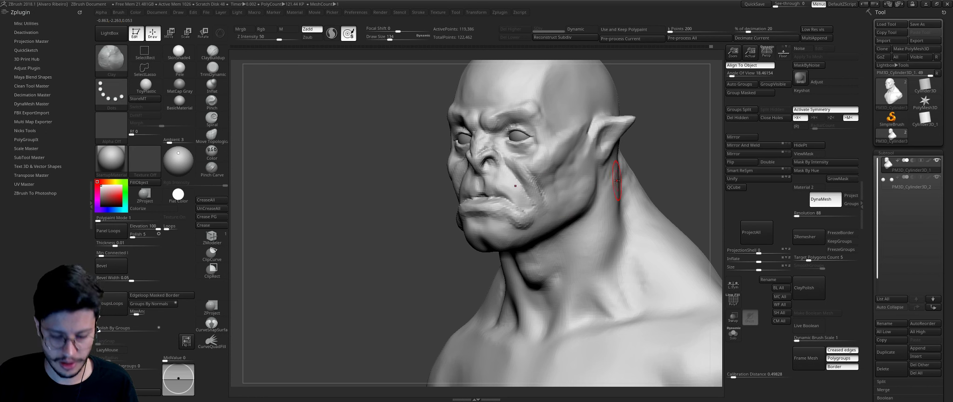
key("b")
key("c")
key("b")
left_click_drag(683, 161, 609, 144)
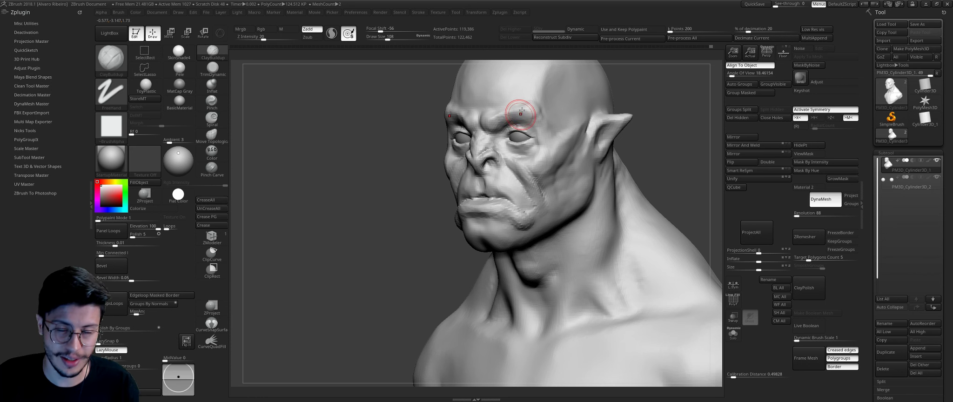
Step: Sculpt the brow from front and three-quarter views, adjusting the brush size
mouse_move(361, 179)
left_mouse_down()
mouse_move(503, 125)
mouse_move(535, 123)
left_mouse_up()
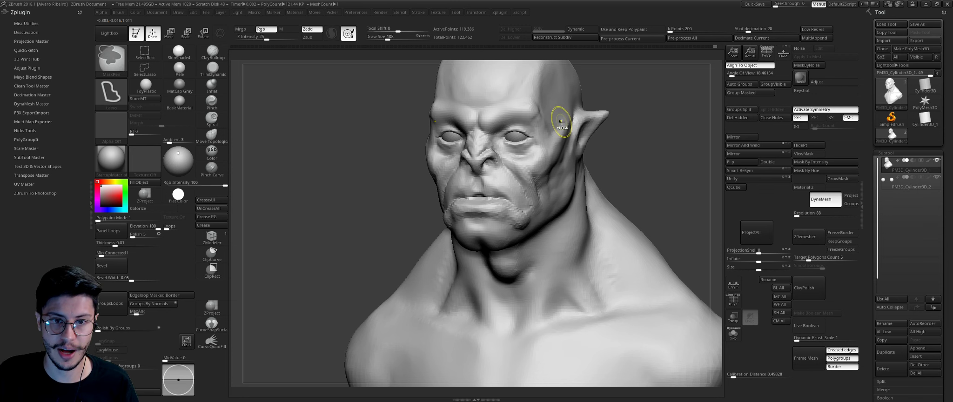
key("ctrl")
left_click_drag(648, 149, 515, 117)
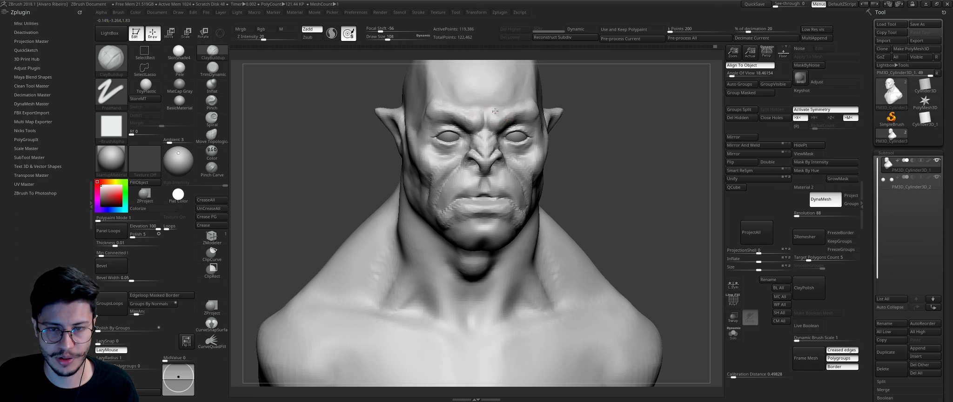
right_click_drag(498, 119, 542, 118)
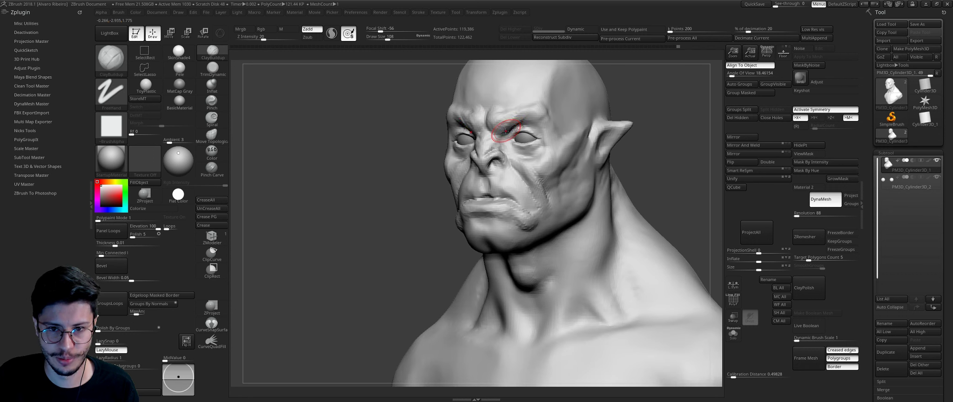
key("bracketright")
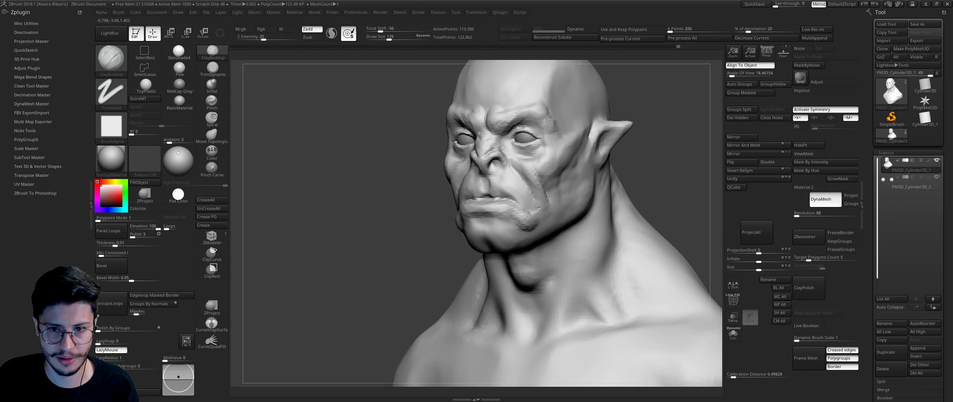
key("bracketleft")
key("bracketleft")
key("bracketleft")
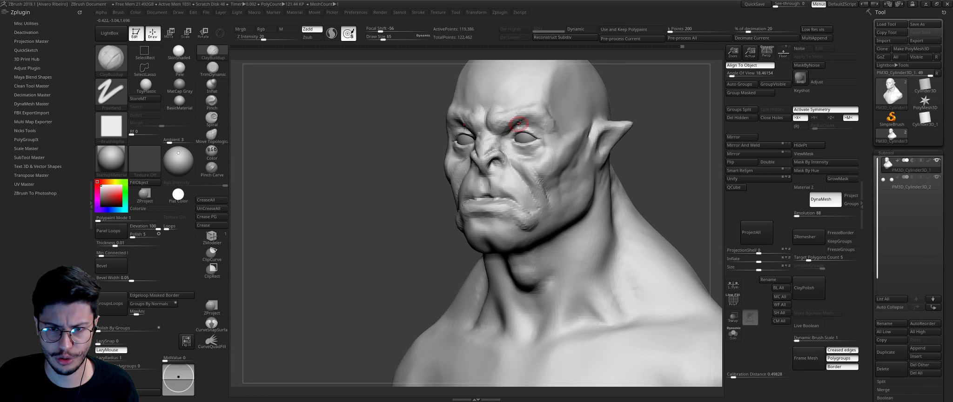
Step: Refine the chin area from several angles with a resized brush
left_click_drag(631, 105, 490, 121)
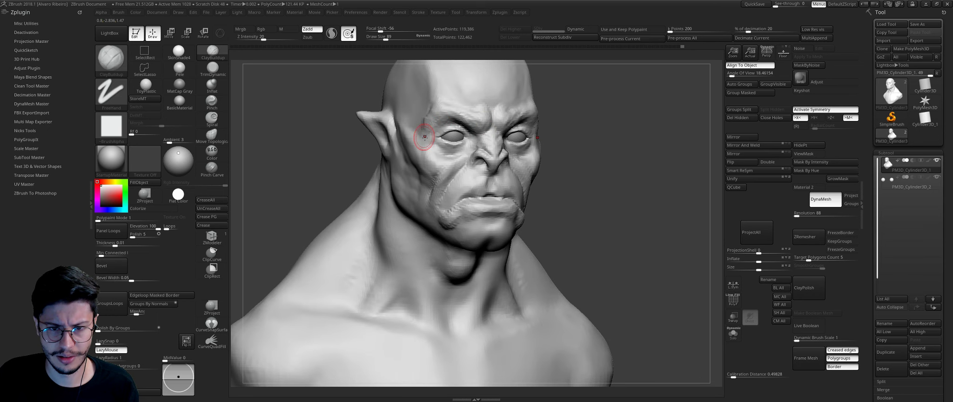
left_click_drag(586, 142, 487, 160)
key("bracketright")
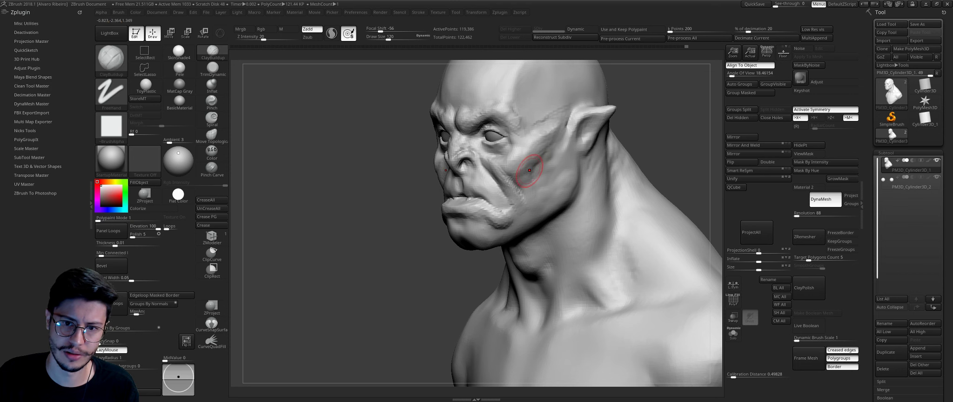
left_click_drag(602, 153, 629, 141)
key("bracketright")
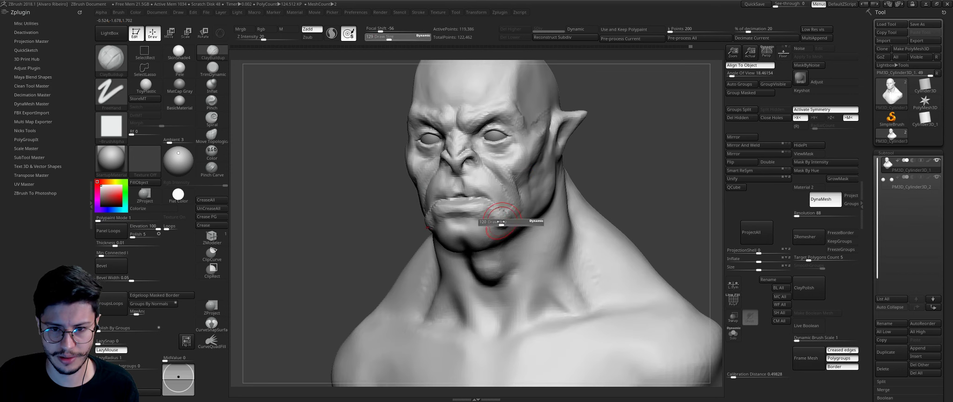
key("bracketleft")
right_click_drag(559, 194, 592, 196)
Step: Carve a sharper crease along the lips with the DamStandard brush
key("b")
key("d")
key("s")
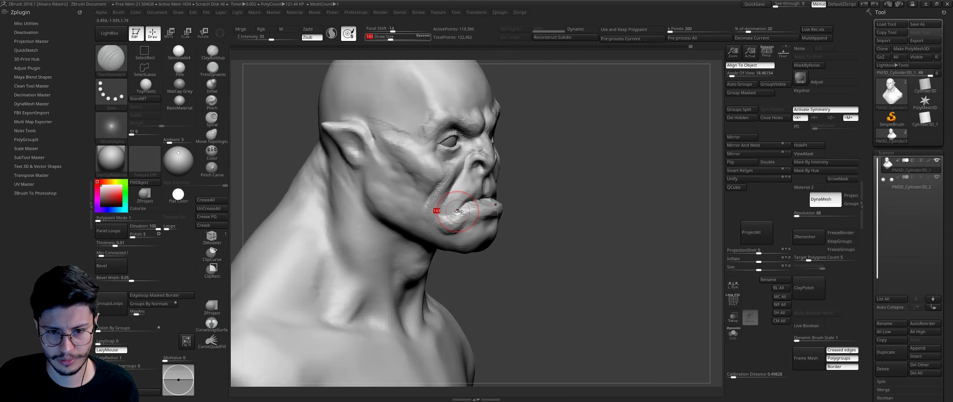
right_click_drag(489, 199, 476, 199)
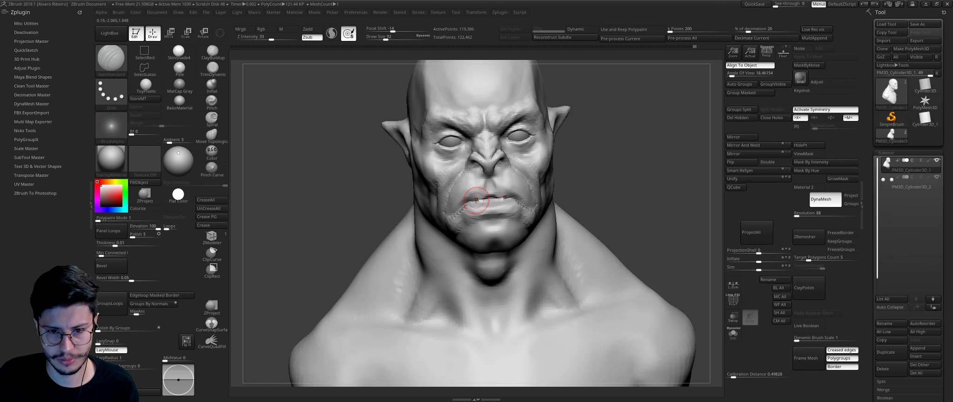
right_click_drag(604, 189, 489, 199, "alt")
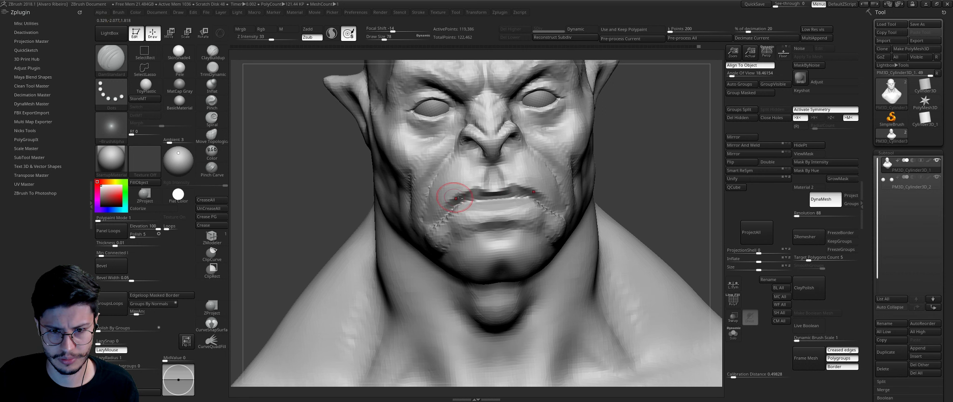
right_click_drag(459, 196, 455, 204)
Step: Return to the Clay brush and frame the whole bust in a three-quarter view
key("b")
key("c")
key("l")
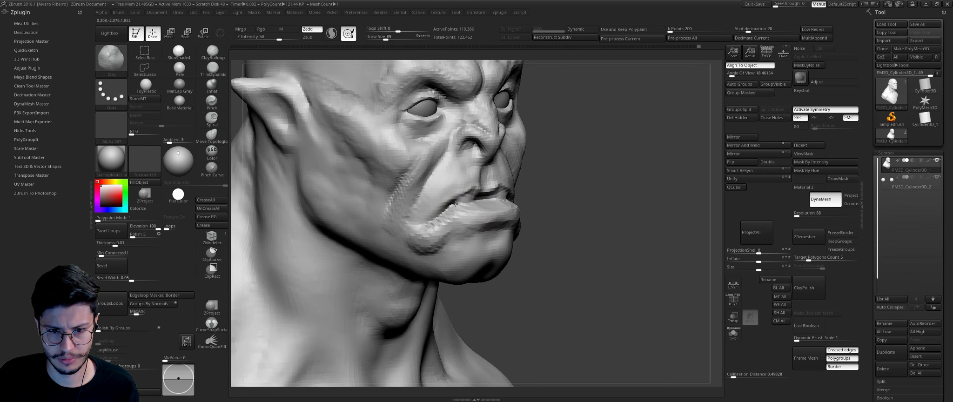
key("f")
right_click_drag(589, 180, 596, 191)
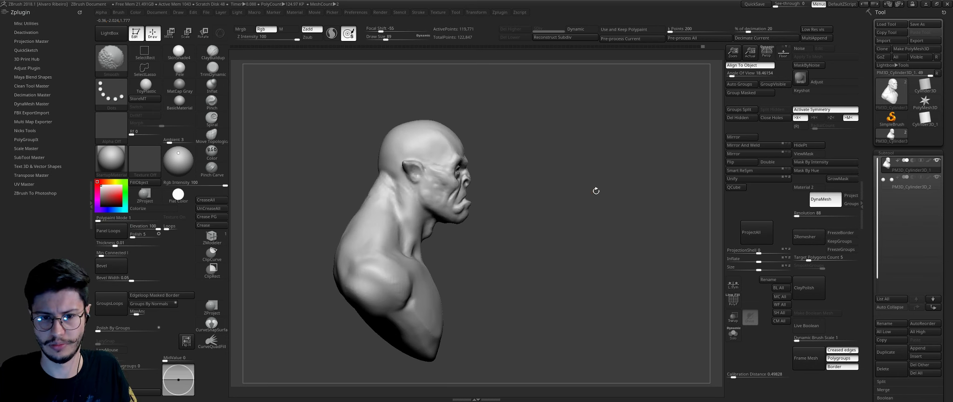
Step: Insert a Sphere3D subtool, solo it, and stretch it upward with the Move transpose line
left_click(920, 356)
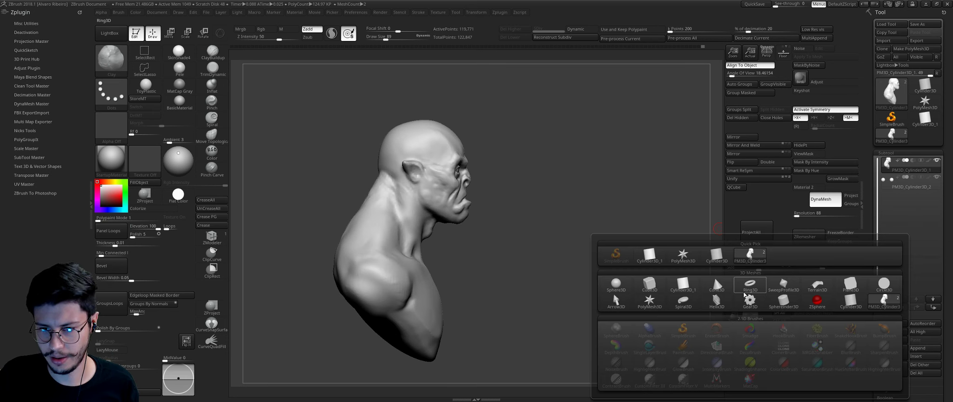
left_click(615, 284)
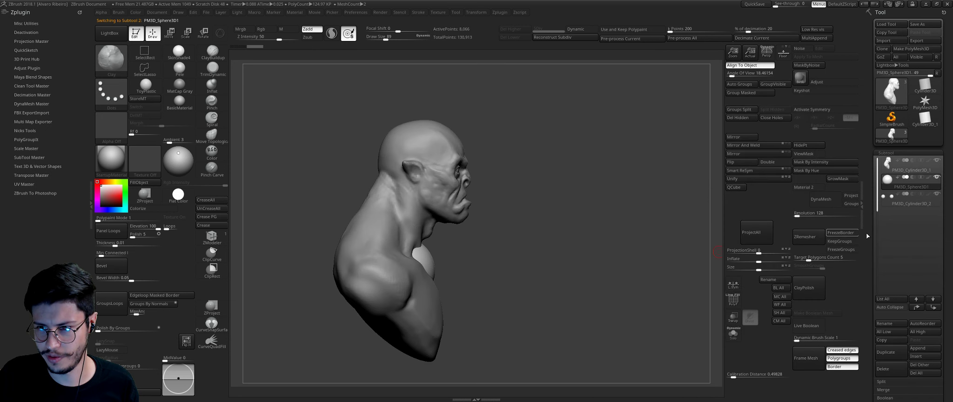
left_click(740, 333)
key("w")
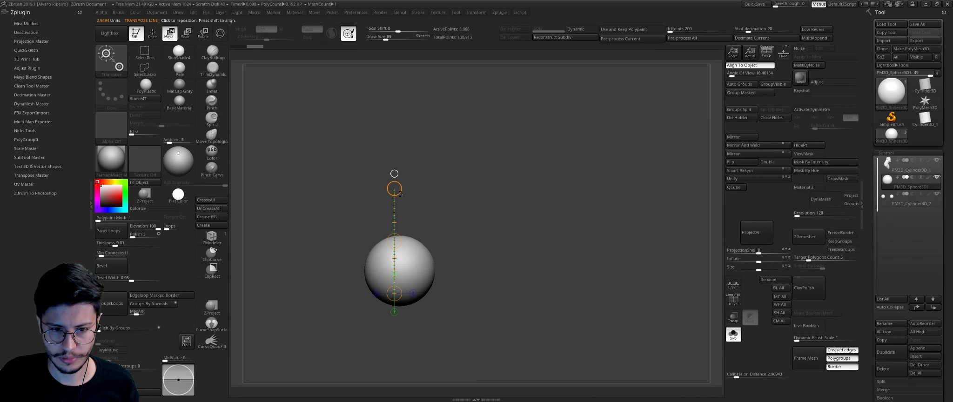
left_click_drag(394, 312, 395, 168)
key("q")
Step: Pull the sphere into a tall pointed teardrop spike with the Move brush and X symmetry
key("b")
key("m")
key("v")
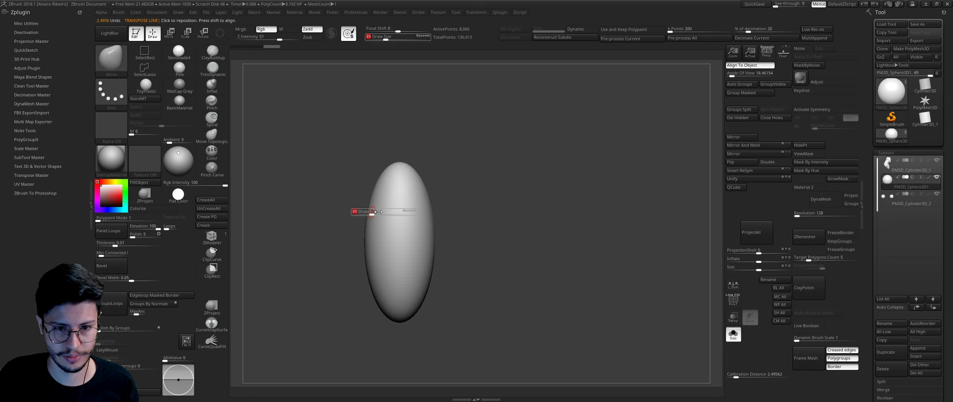
key("s")
mouse_move(358, 210)
left_mouse_down()
mouse_move(419, 210)
mouse_move(412, 198)
mouse_move(406, 208)
mouse_move(420, 194)
mouse_move(404, 181)
mouse_move(443, 202)
mouse_move(421, 221)
mouse_move(436, 214)
mouse_move(417, 198)
left_mouse_up()
key("x")
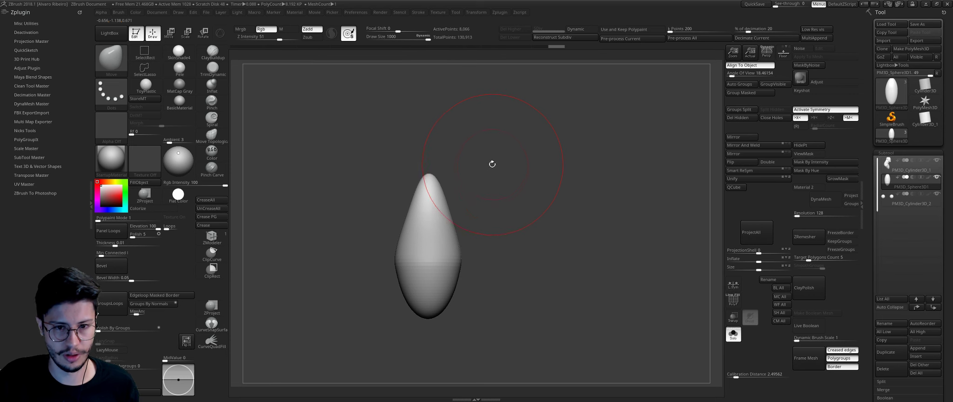
key("ctrl+z")
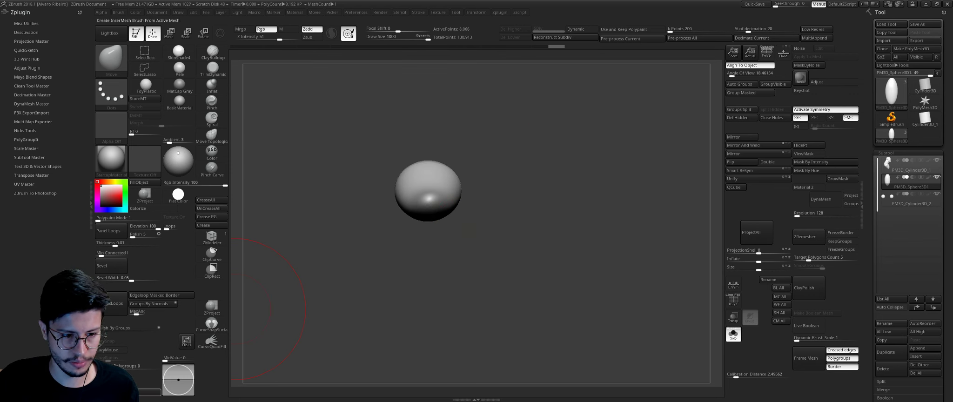
Step: Create a new InsertMesh brush from the spike and place spikes in an arc on the sphere
key("ctrl+shift+i")
left_click(438, 133)
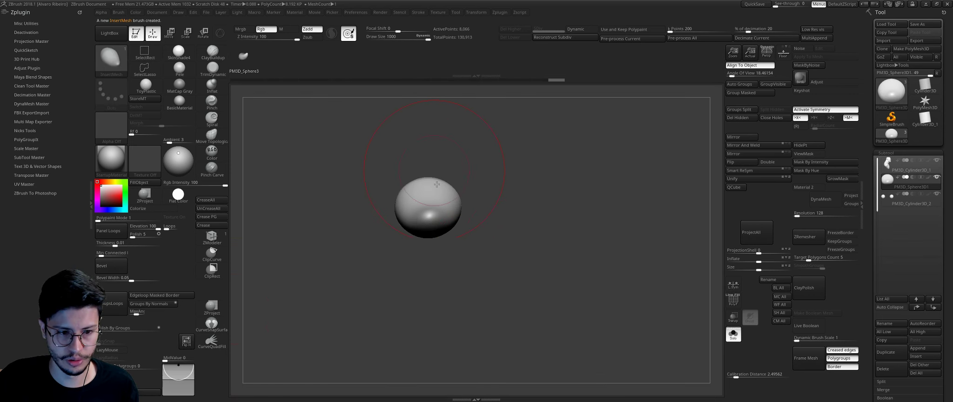
key("ctrl+shift+z")
mouse_move(414, 239)
left_mouse_down()
mouse_move(497, 209)
mouse_move(506, 187)
mouse_move(451, 250)
left_mouse_up()
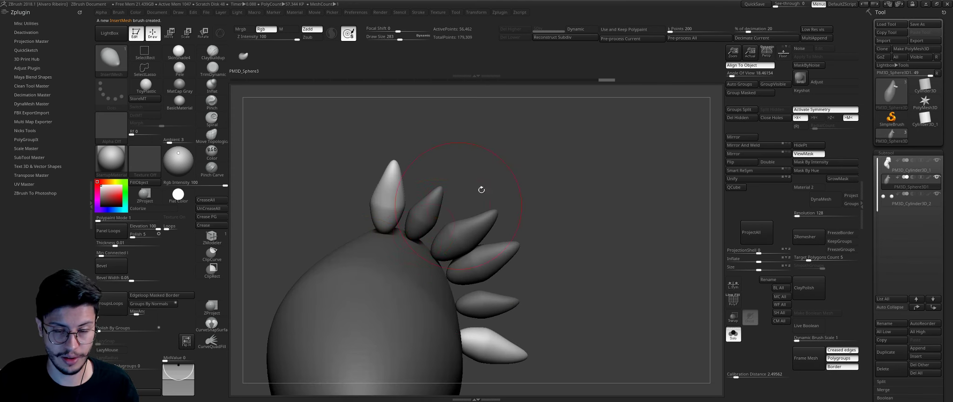
left_click_drag(481, 190, 421, 252)
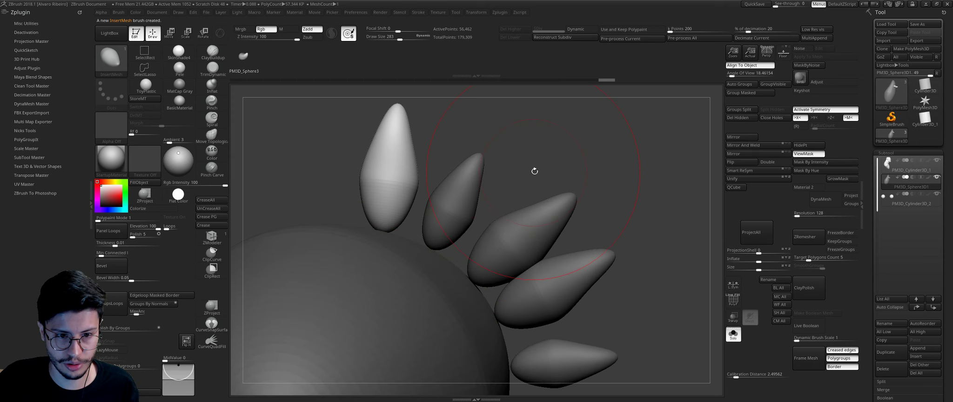
left_click_drag(534, 171, 216, 356)
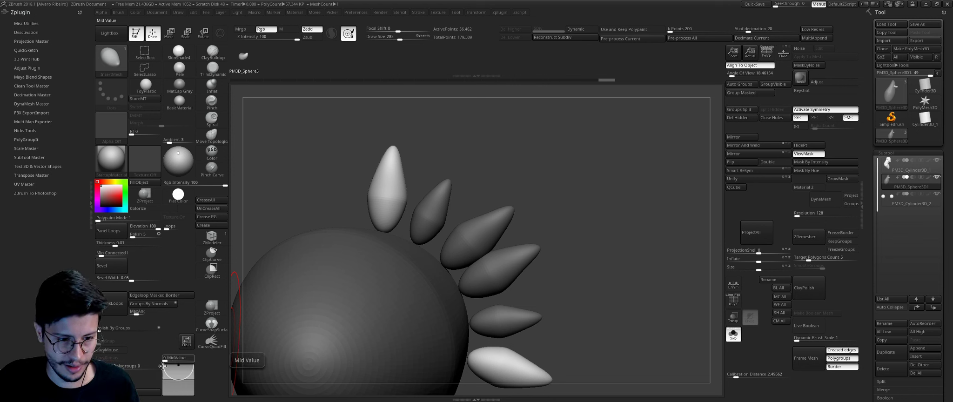
Step: Adjust MidValue, place a small spike, and reselect the orc bust subtool
left_click_drag(183, 373, 184, 382)
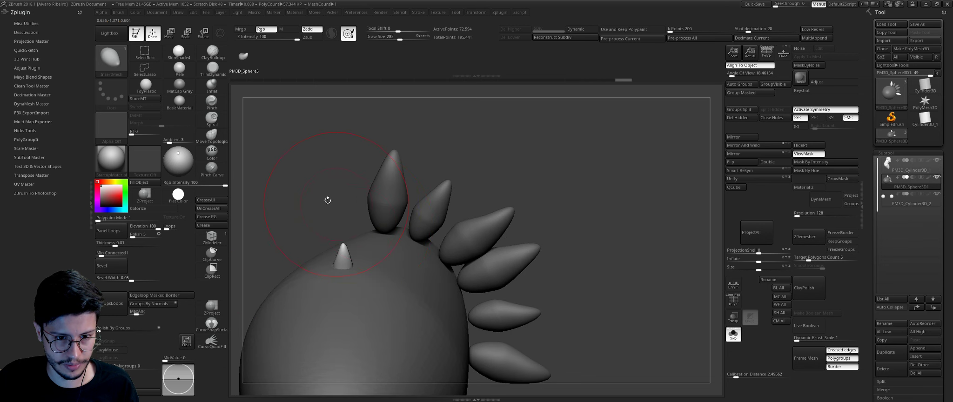
mouse_move(319, 180)
left_mouse_down()
mouse_move(550, 194)
mouse_move(485, 213)
left_mouse_up()
key("alt+Up")
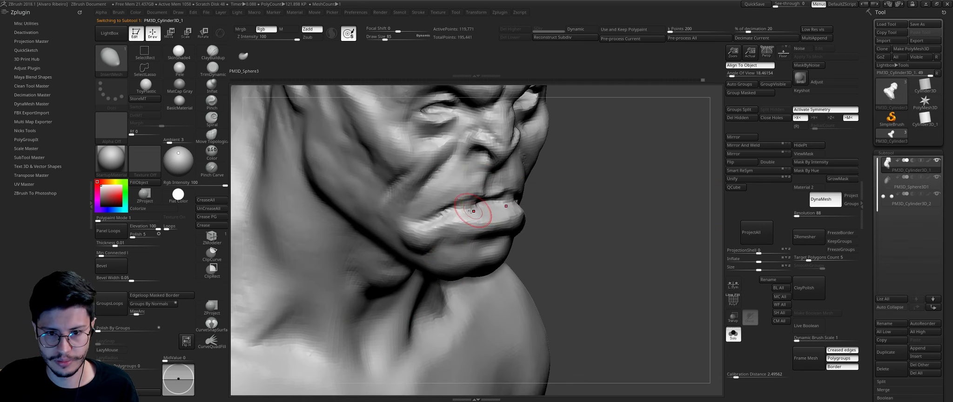
Step: Rotate the tusks around the mouth with Transpose Rotate
left_click(467, 220, "ctrl+shift")
left_click(467, 220, "ctrl+shift")
left_click_drag(559, 245, 520, 242)
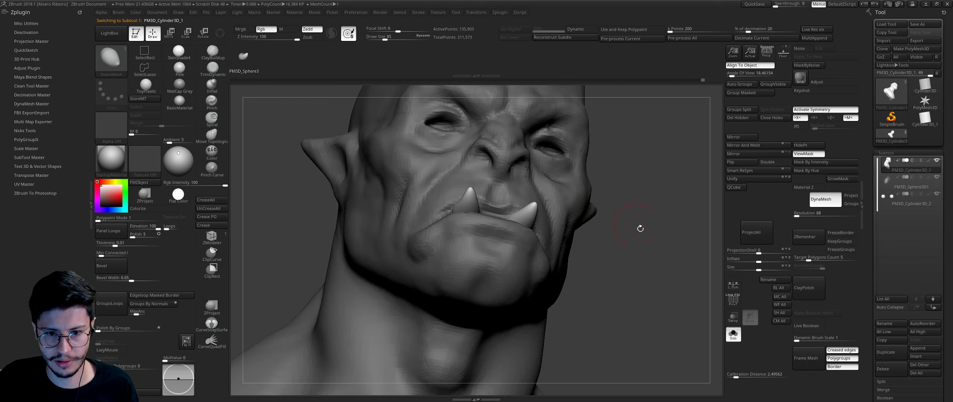
key("r")
left_click_drag(459, 230, 446, 150)
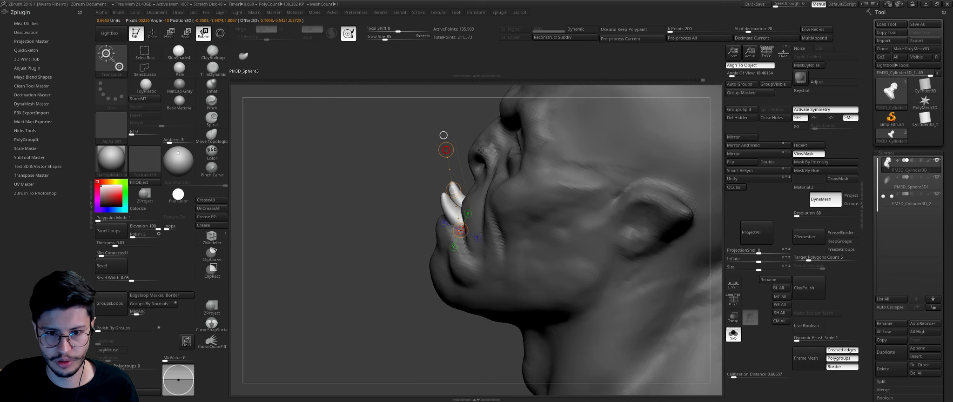
left_click_drag(384, 217, 466, 219)
mouse_move(390, 230)
left_mouse_down()
mouse_move(577, 238)
mouse_move(561, 246)
left_mouse_up()
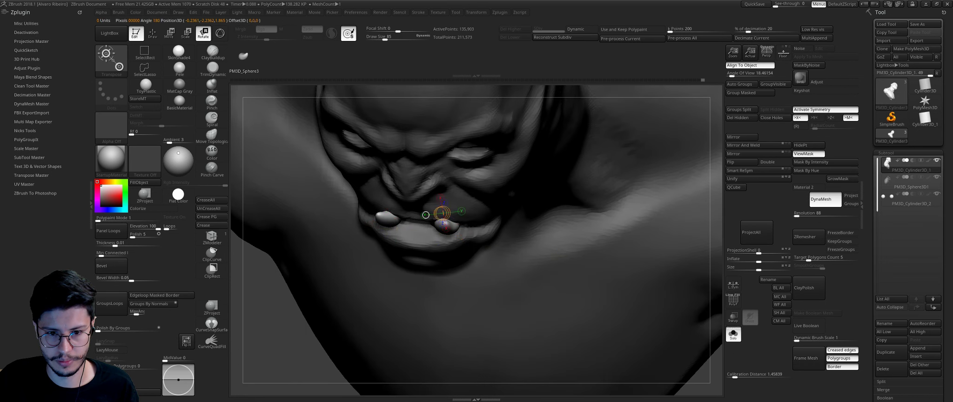
left_click_drag(444, 213, 274, 350)
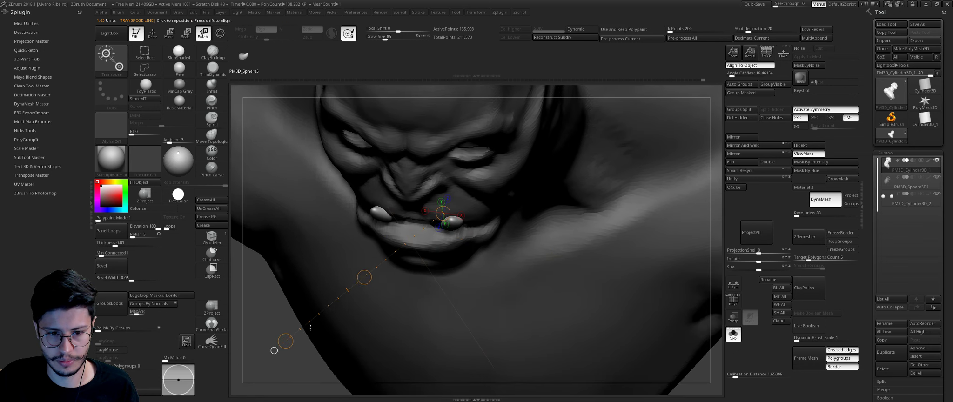
Step: Split the hidden tusks into their own subtool, PM3D_Cylinder3D_3
mouse_move(339, 358)
left_mouse_down("shift")
mouse_move(544, 219)
mouse_move(493, 247)
mouse_move(484, 239)
mouse_move(471, 257)
mouse_move(484, 297)
mouse_move(516, 183)
mouse_move(558, 247)
left_mouse_up("shift")
key("w")
key("q")
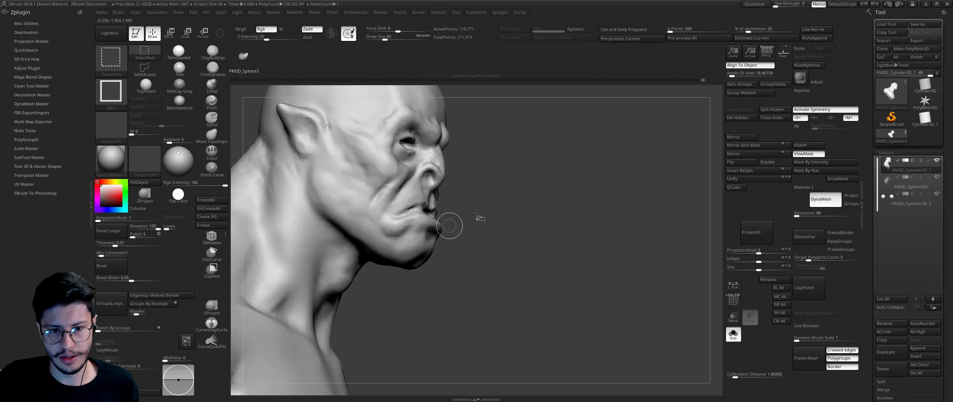
left_click(768, 111)
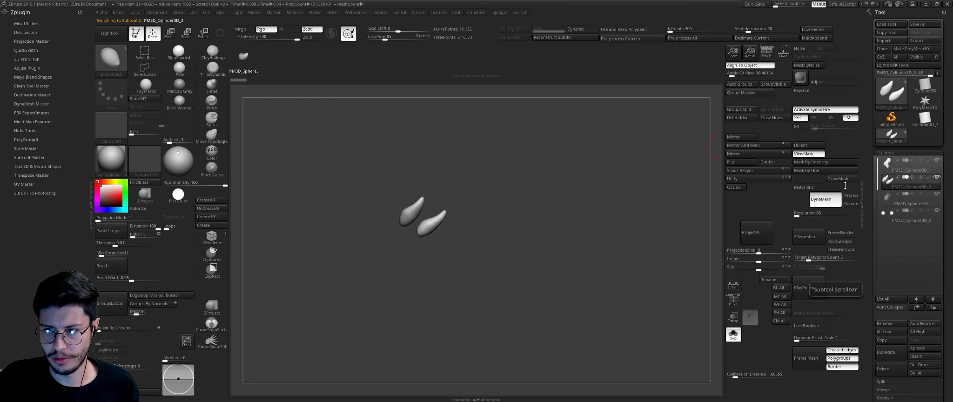
Step: Delete the leftover PM3D_Sphere3D1 subtool, select the bust, and turn Solo off
key("f")
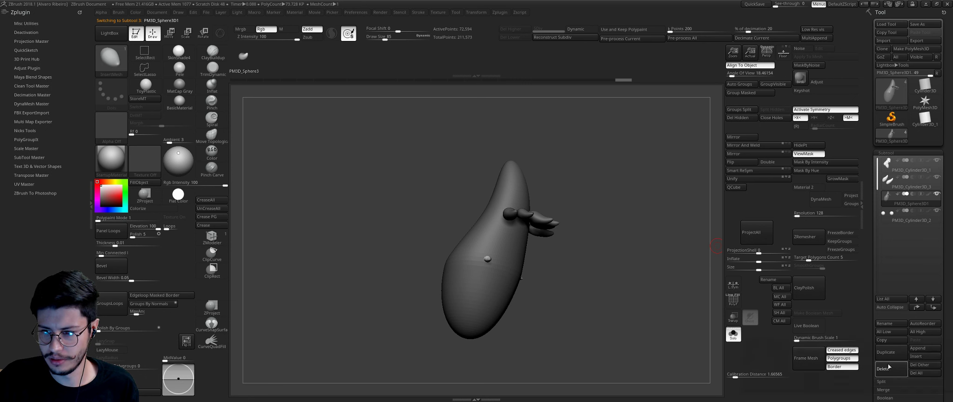
left_click(889, 367)
left_click(830, 371)
left_click(889, 165)
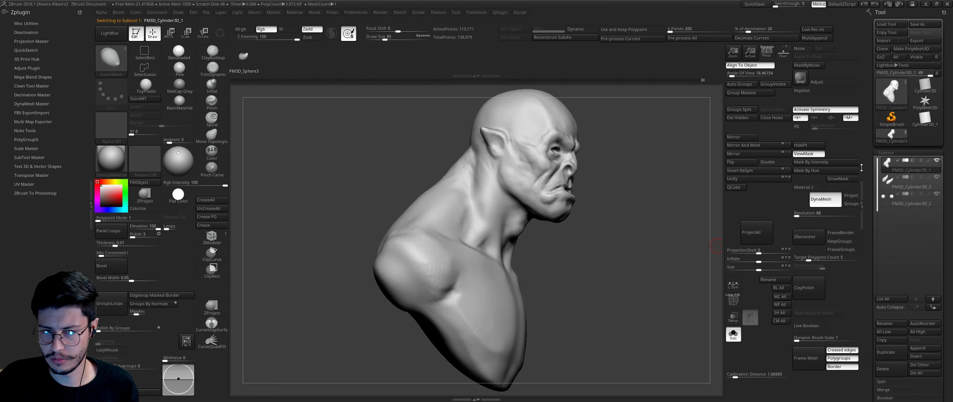
left_click(733, 334)
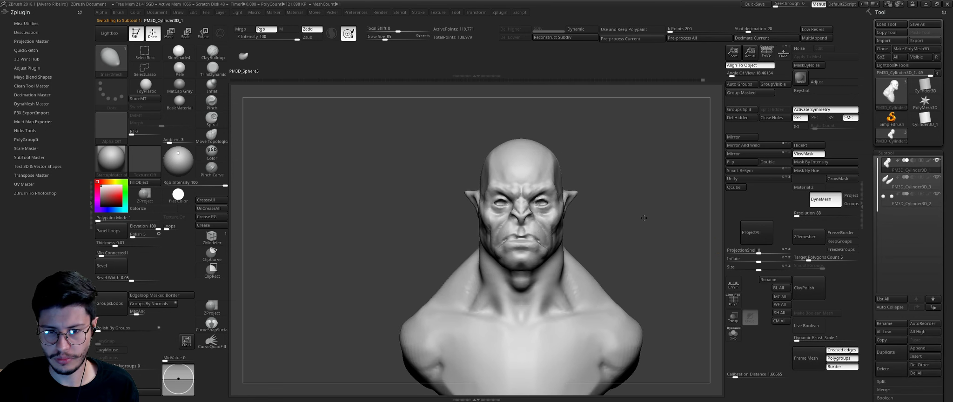
Step: Select the tusks subtool and rotate it about a pivot across the lower lip
mouse_move(704, 221)
left_mouse_down()
mouse_move(637, 199)
mouse_move(577, 229)
left_mouse_up()
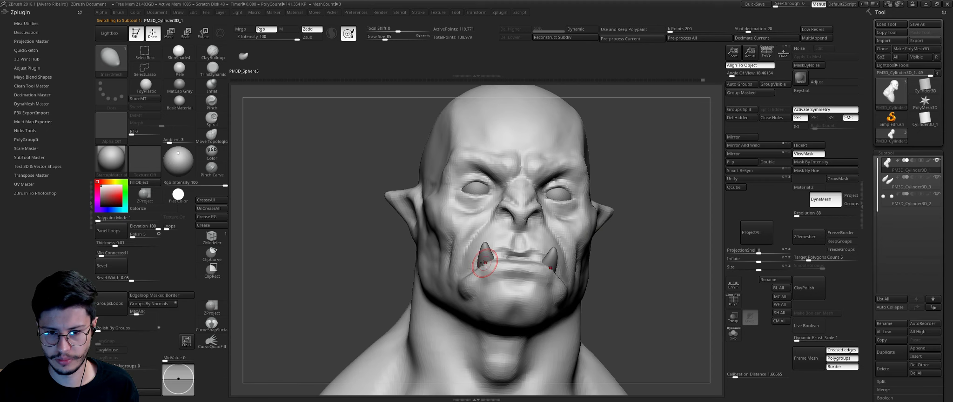
left_click(580, 228, "alt")
key("r")
left_click_drag(482, 254, 498, 330)
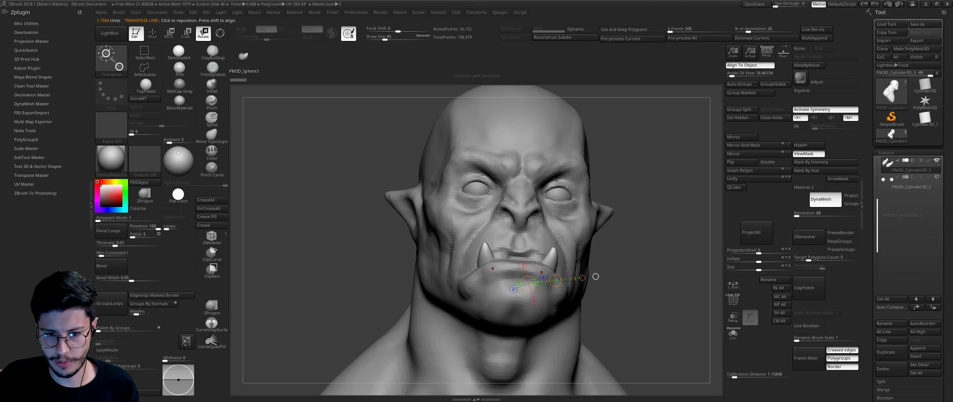
left_click_drag(494, 281, 632, 270)
Step: Move the tusks up into the lower lip and check their placement from below
key("w")
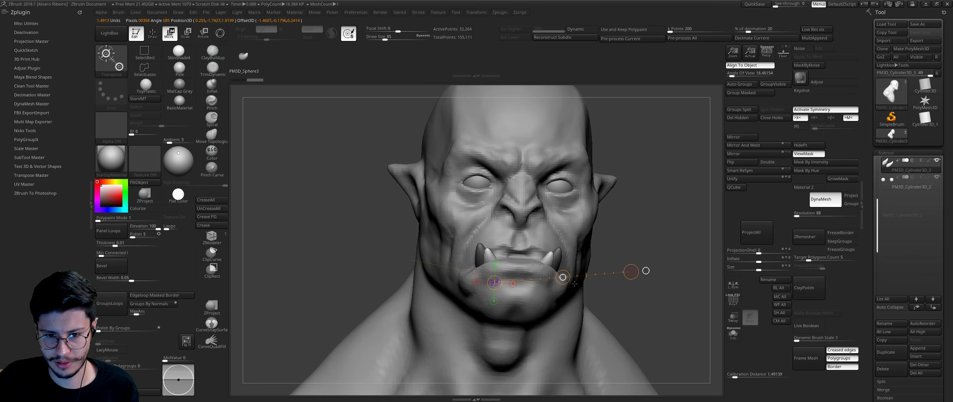
left_click_drag(562, 278, 532, 241)
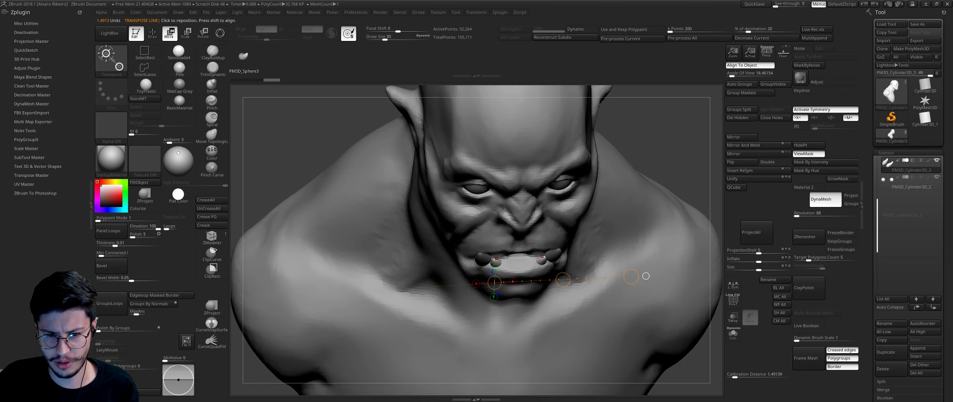
left_click_drag(538, 268, 534, 268)
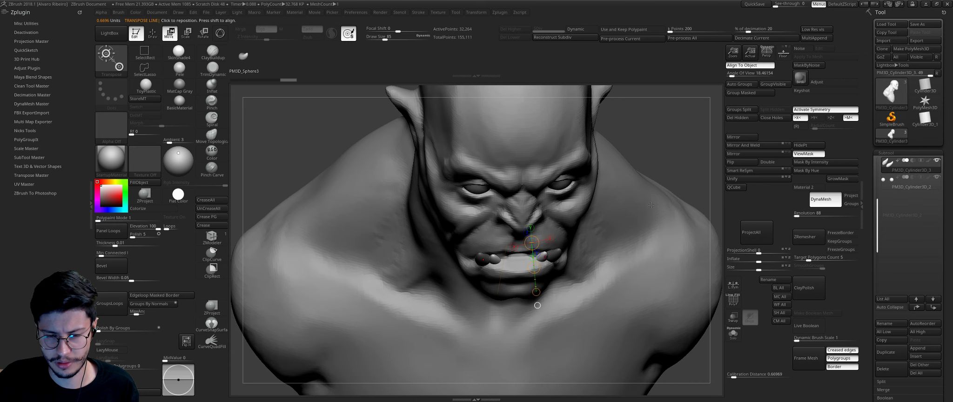
right_click_drag(538, 305, 524, 301)
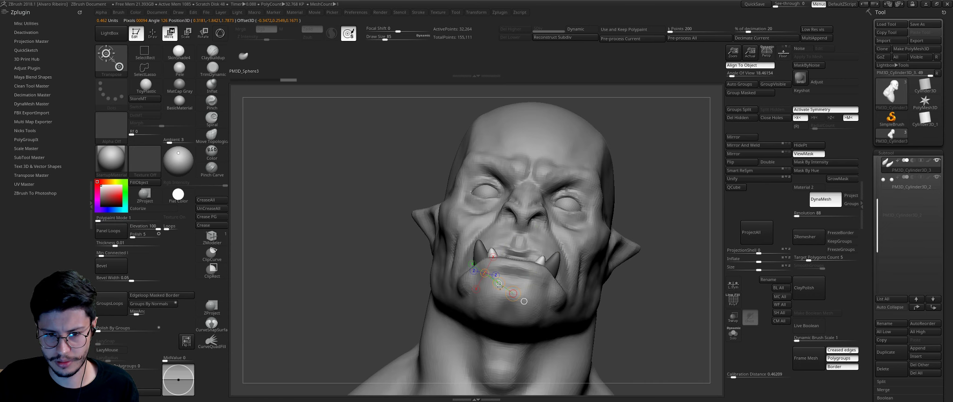
mouse_move(500, 286)
right_mouse_down()
mouse_move(641, 243)
mouse_move(614, 181)
mouse_move(479, 191)
right_mouse_up()
key("q")
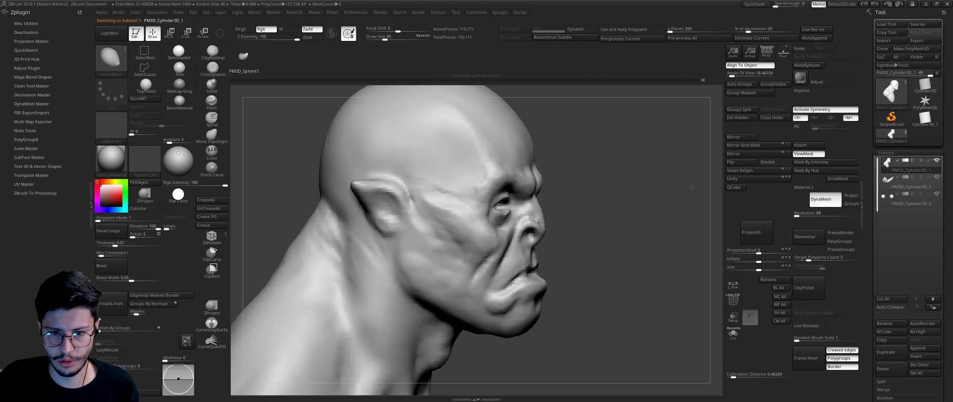
Step: Push the brow's large forms down into a scowl with the Move brush
key("b")
key("m")
key("v")
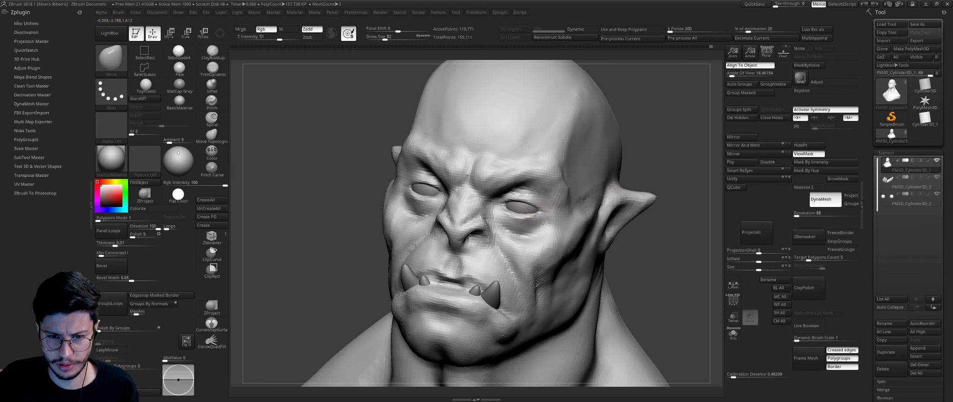
right_click_drag(548, 213, 554, 202, "shift")
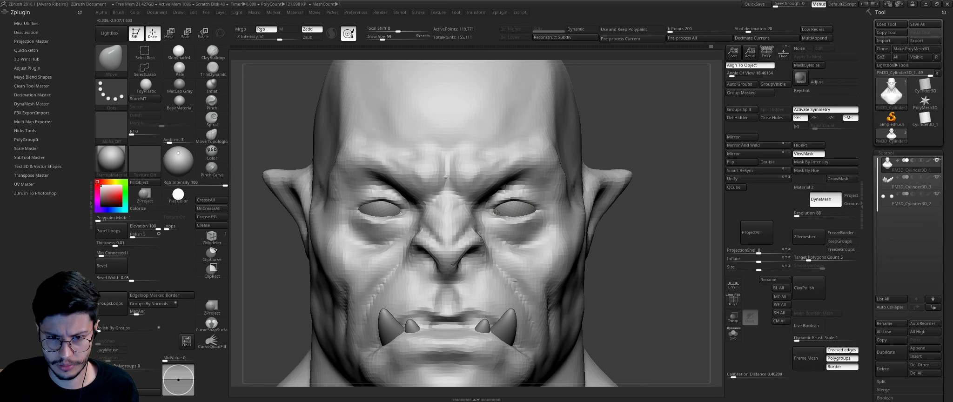
Step: Sculpt the brow with Clay and ClayBuildup, shrinking Draw Size below 50 for eye detail
key("b")
key("c")
key("l")
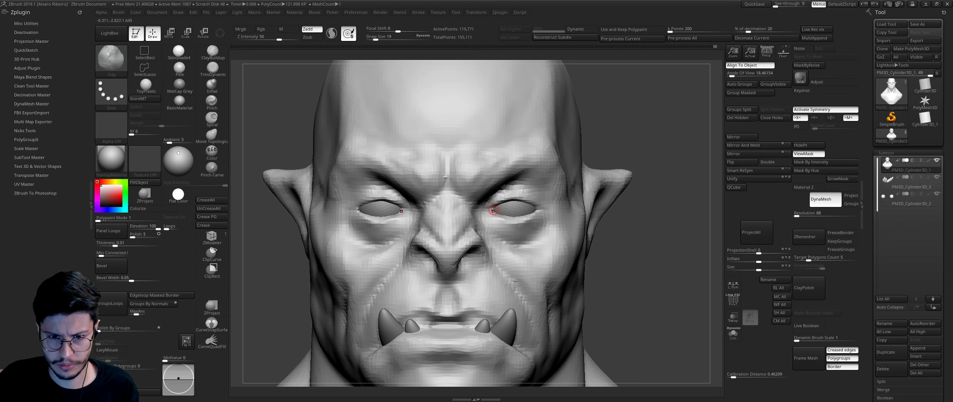
right_click_drag(497, 211, 495, 231)
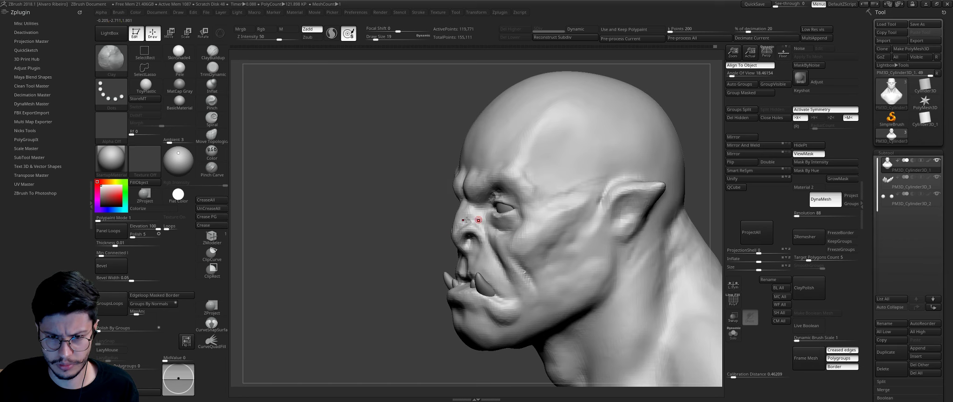
key("b")
key("c")
key("b")
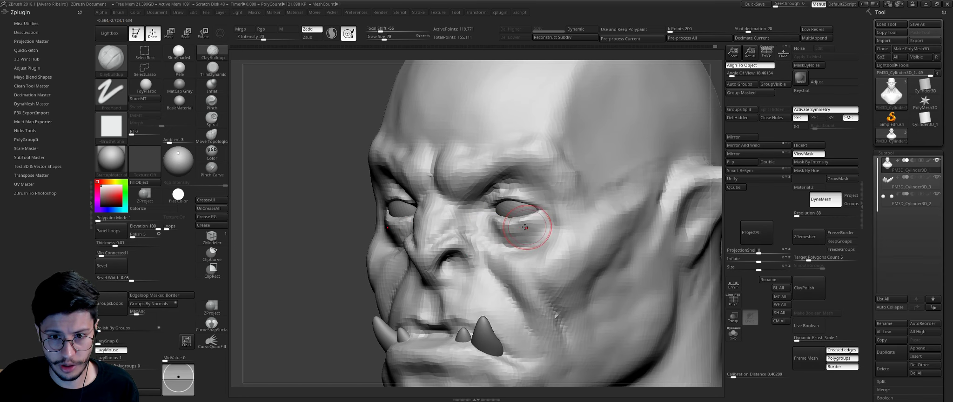
key("bracketleft")
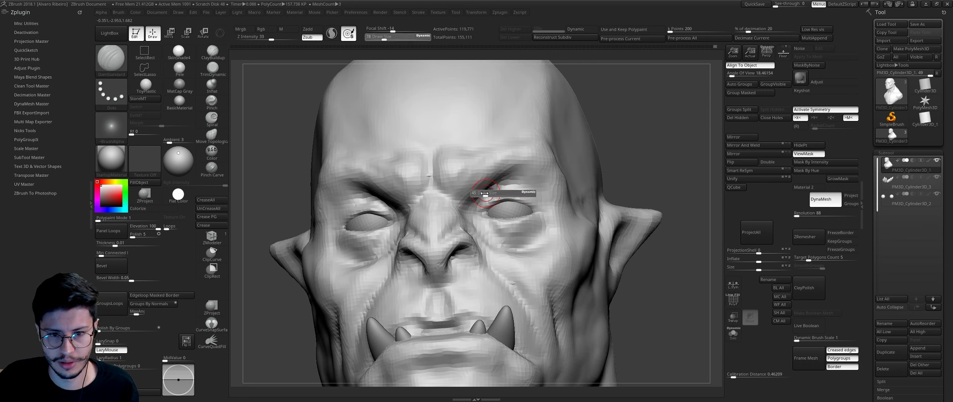
key("bracketleft")
key("bracketleft")
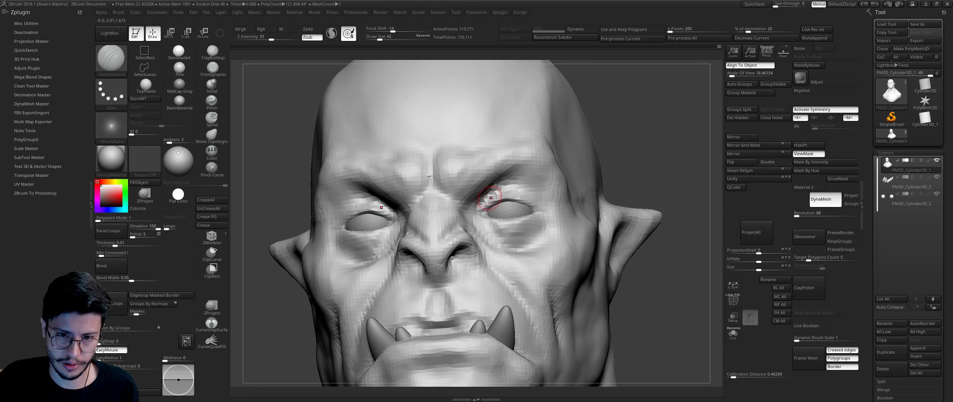
Step: Refine the flesh around the eyes from several angles, enlarging the brush to 71
right_click_drag(502, 189, 367, 212)
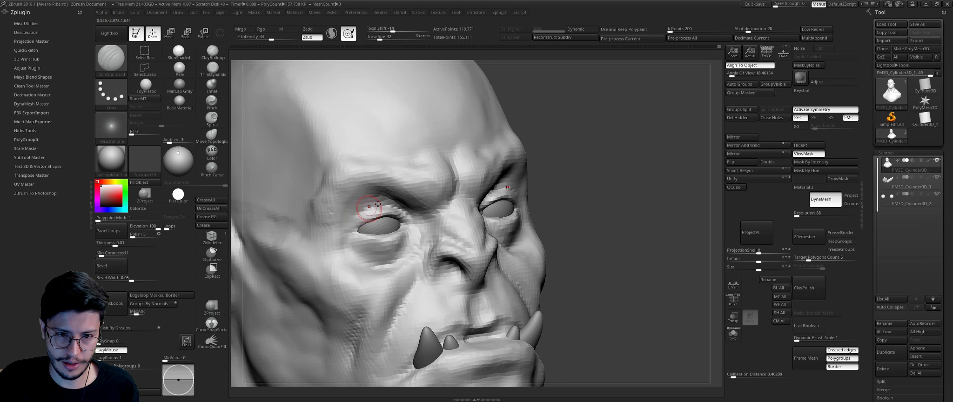
right_click_drag(444, 194, 503, 193)
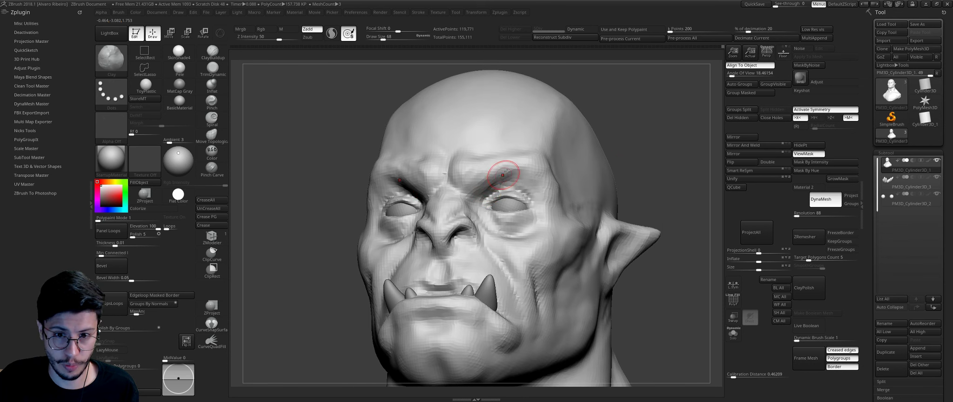
right_click_drag(518, 171, 534, 172, "shift")
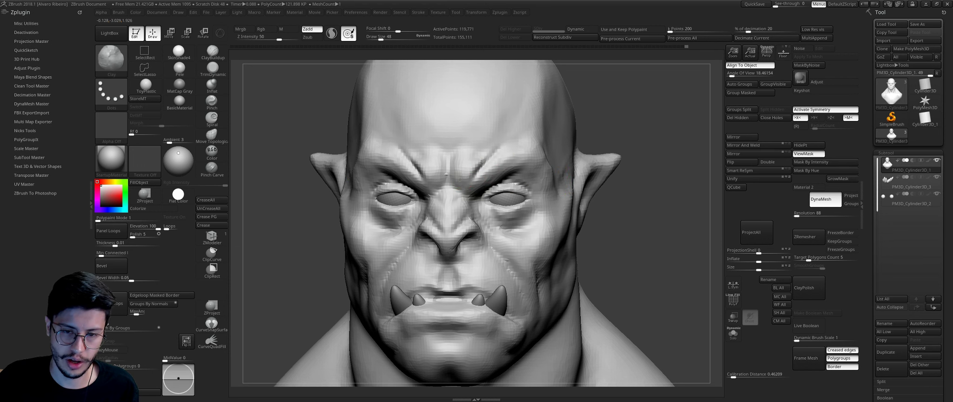
key("bracketright")
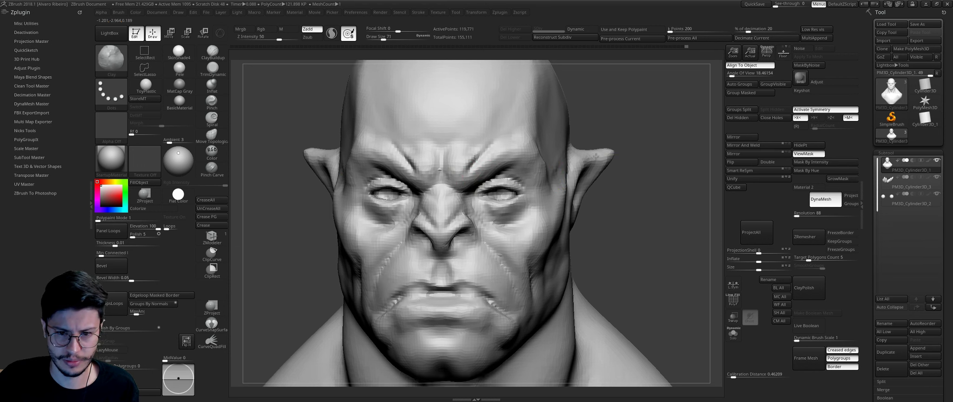
right_click_drag(455, 186, 556, 155, "ctrl")
right_click_drag(534, 187, 475, 184)
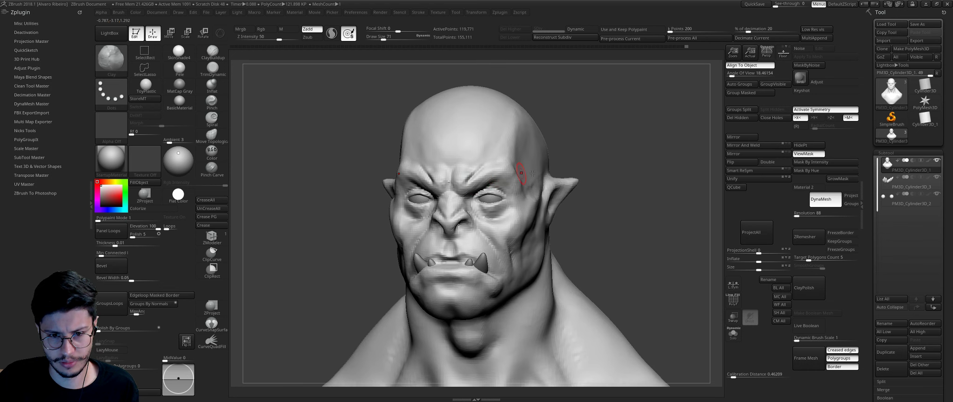
right_click_drag(532, 173, 589, 185, "ctrl")
right_click_drag(485, 277, 500, 282)
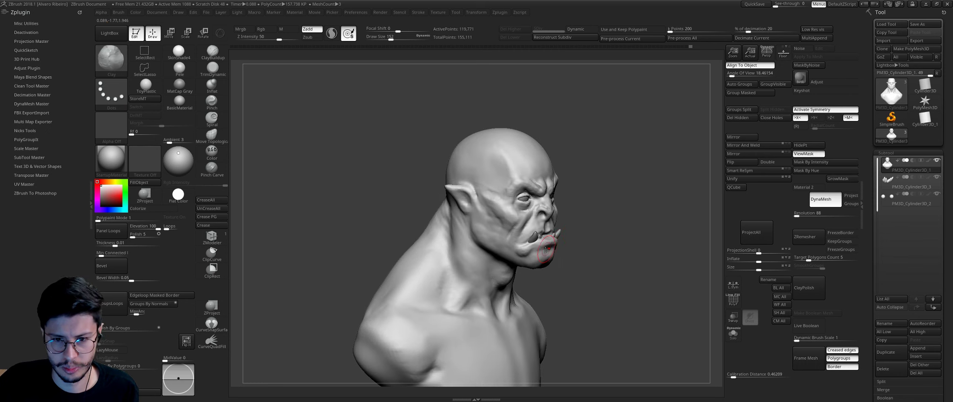
mouse_move(589, 236)
right_mouse_down()
mouse_move(611, 219)
mouse_move(536, 238)
right_mouse_up()
Step: Pull out the back of the skull with the Move brush enlarged to Draw Size 715
key("b")
key("m")
key("v")
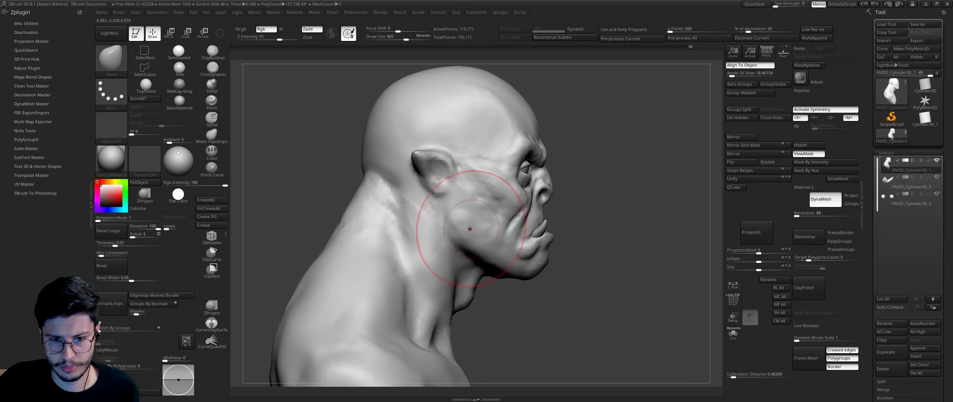
right_click_drag(613, 153, 420, 154)
key("bracketright")
key("bracketright")
key("bracketright")
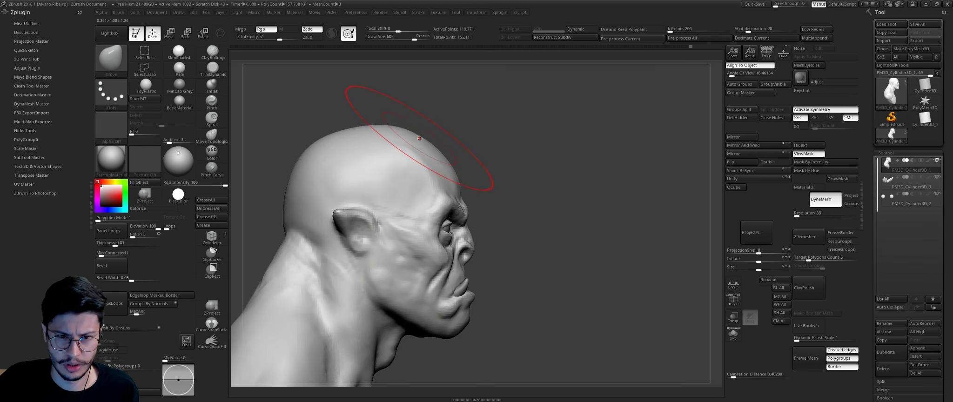
right_click_drag(277, 228, 286, 231)
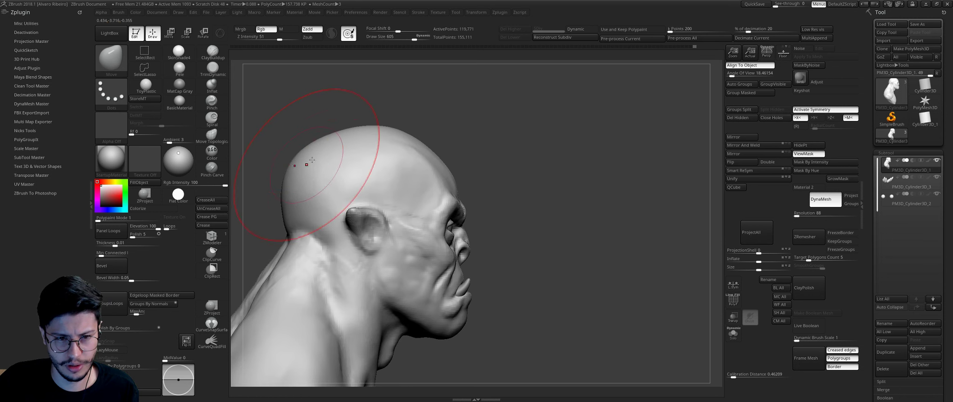
right_click_drag(322, 137, 404, 122)
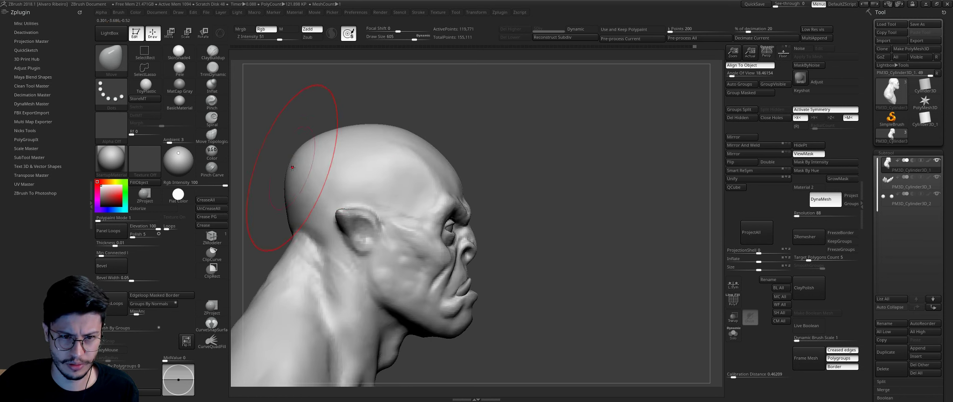
mouse_move(315, 224)
right_mouse_down("shift")
mouse_move(472, 170)
mouse_move(428, 168)
mouse_move(451, 156)
mouse_move(442, 155)
mouse_move(450, 147)
mouse_move(438, 153)
mouse_move(453, 132)
mouse_move(453, 149)
mouse_move(480, 161)
mouse_move(512, 155)
mouse_move(447, 160)
right_mouse_up("shift")
key("b")
key("t")
key("d")
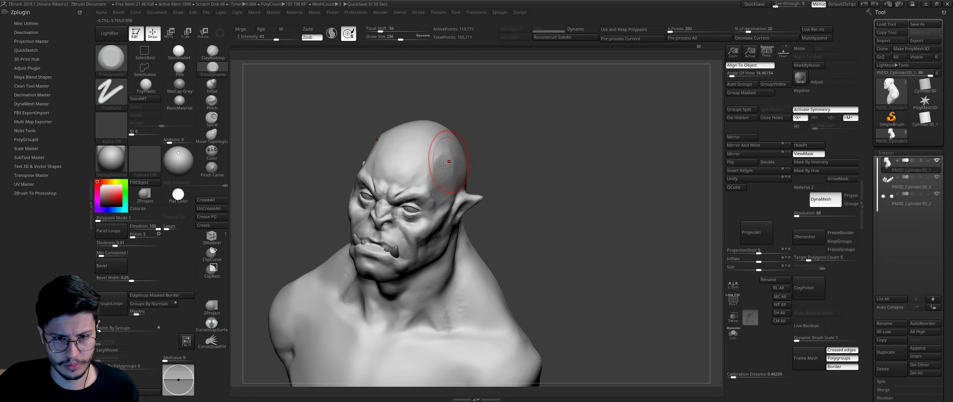
Step: Build up the forehead with the Clay brush and smooth it using Shift
key("b")
key("c")
key("l")
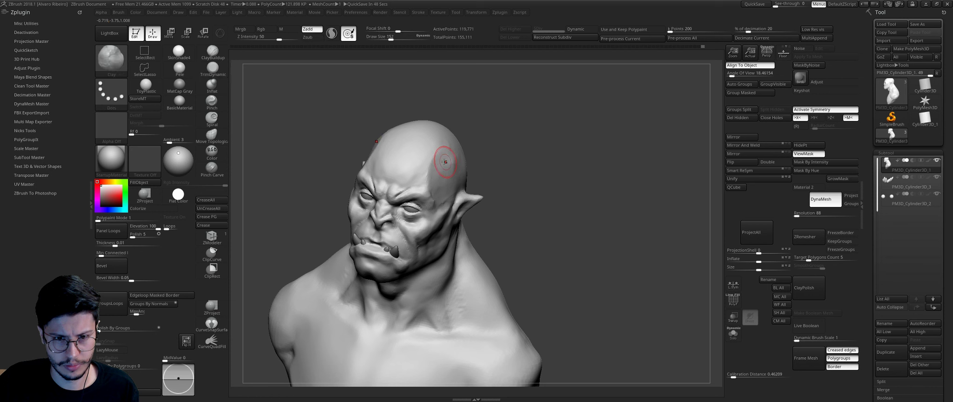
right_click_drag(441, 165, 435, 181)
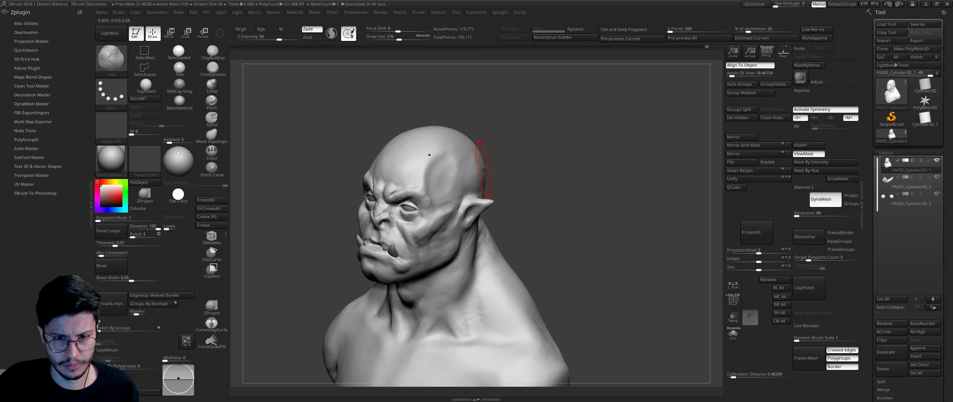
mouse_move(462, 171)
right_mouse_down()
mouse_move(488, 157)
mouse_move(521, 156)
right_mouse_up()
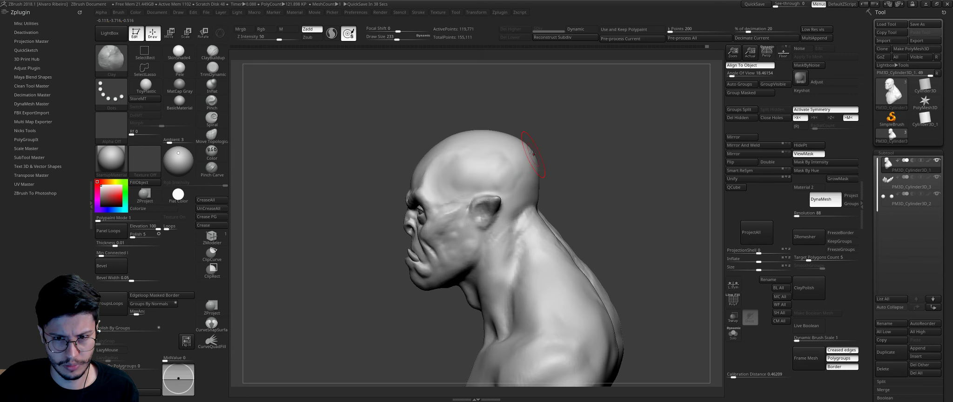
key("shift")
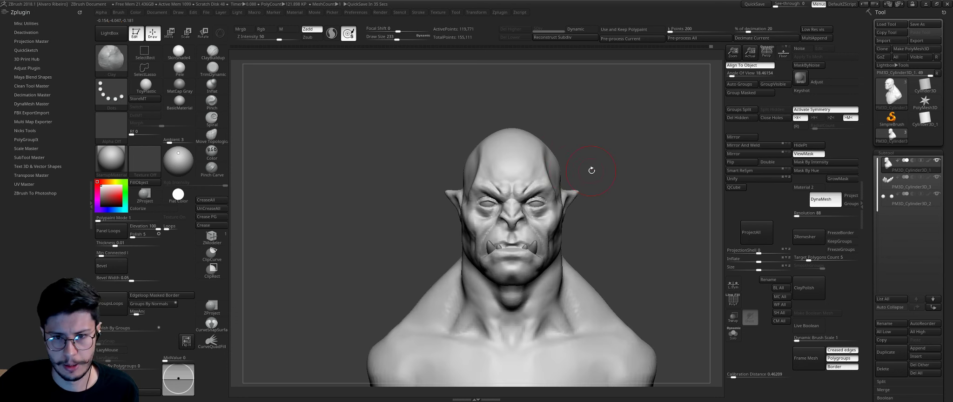
right_click_drag(589, 169, 552, 149)
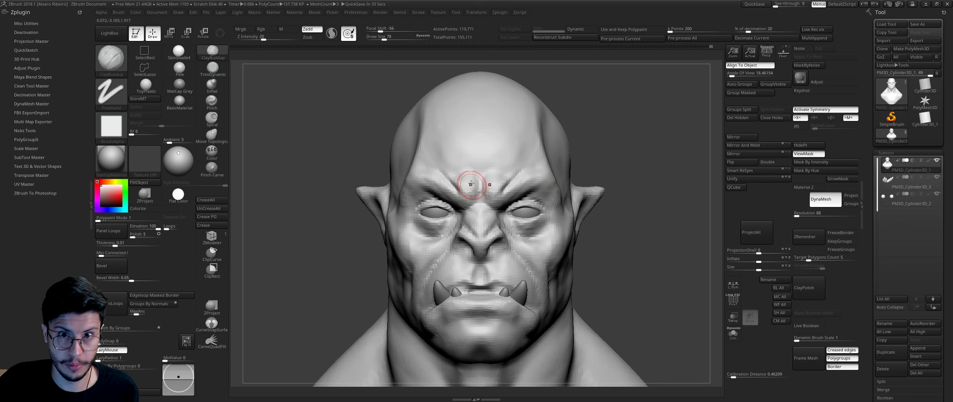
key("shift")
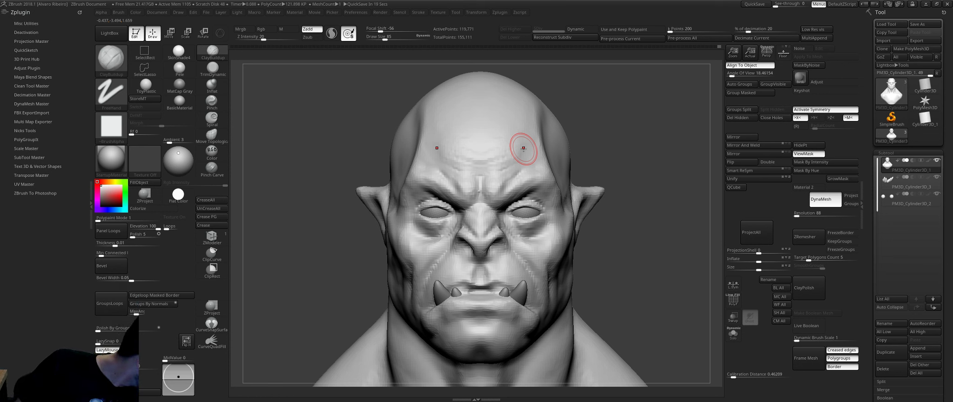
Step: Undo the stray raised bars on the forehead and review the bust from three-quarter angles
mouse_move(556, 149)
right_mouse_down("ctrl")
mouse_move(581, 133)
mouse_move(531, 159)
right_mouse_up("ctrl")
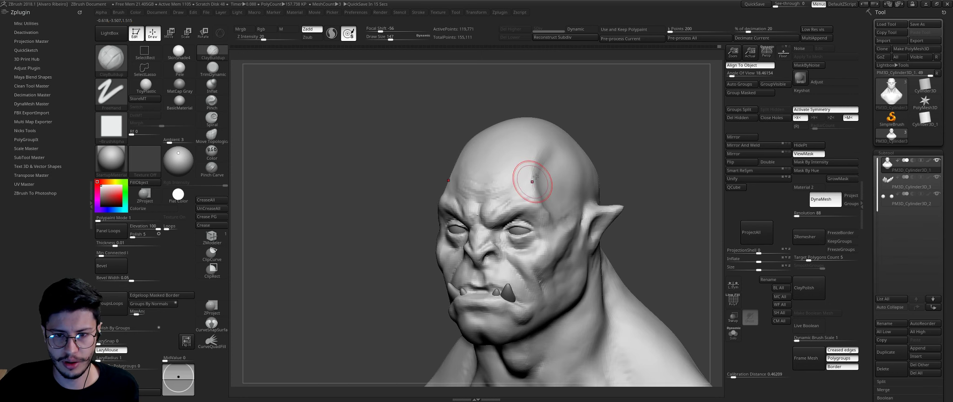
mouse_move(569, 172)
right_mouse_down()
mouse_move(596, 130)
mouse_move(558, 137)
right_mouse_up()
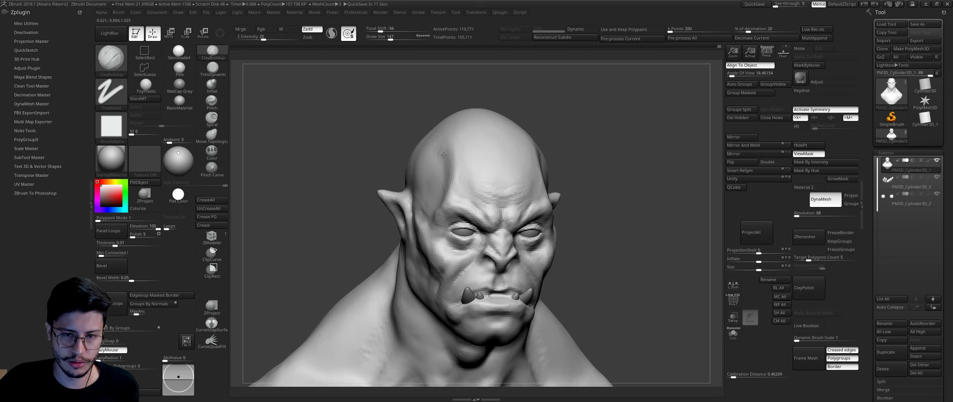
right_click_drag(585, 111, 536, 157)
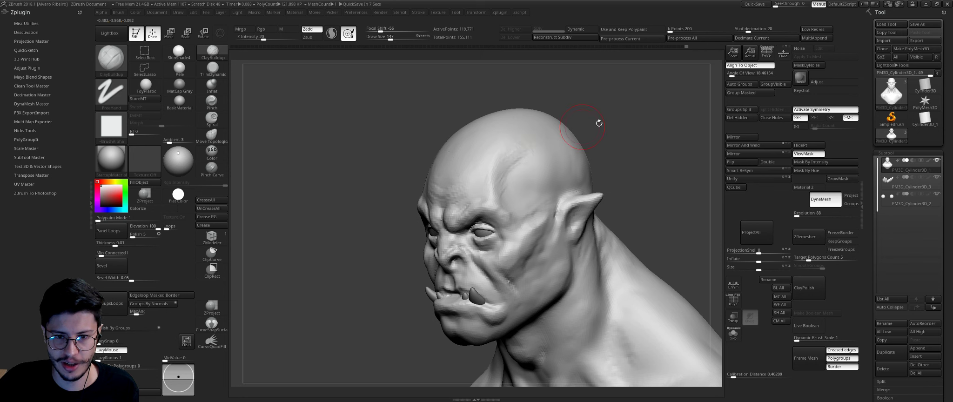
right_click_drag(599, 123, 510, 145)
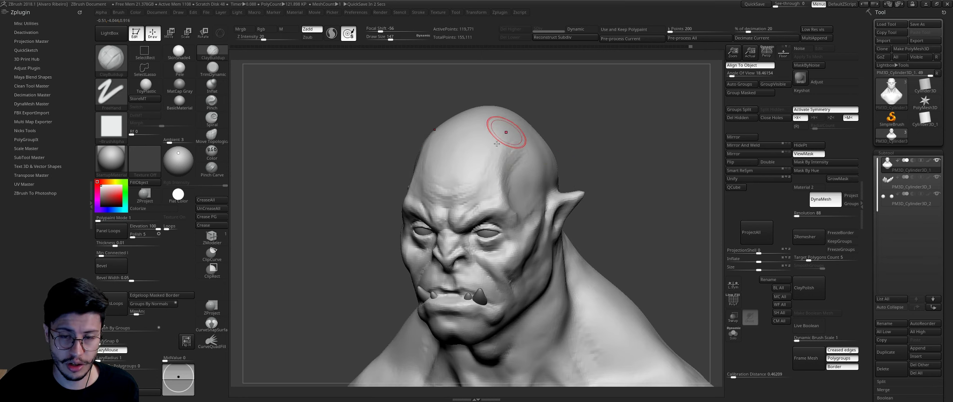
key("ctrl+z")
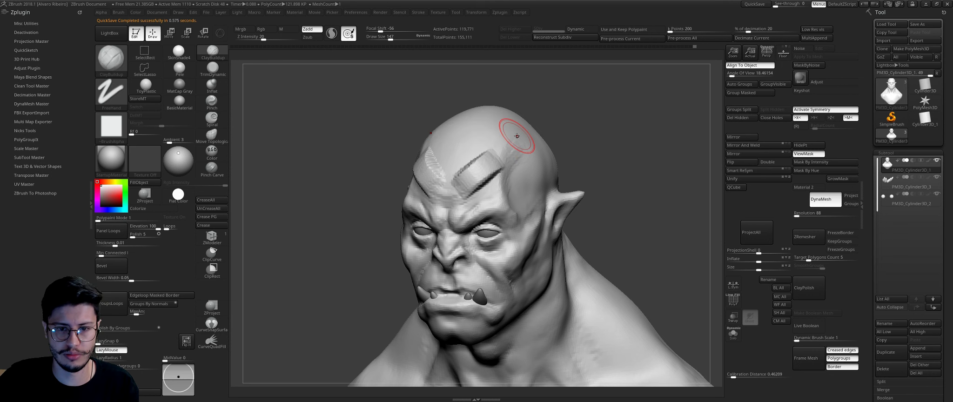
key("ctrl+z")
key("ctrl+z")
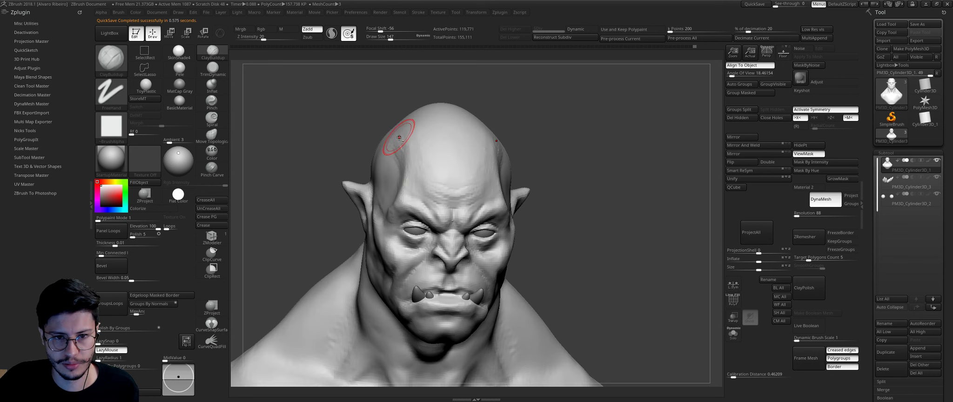
mouse_move(535, 149)
left_mouse_down()
mouse_move(469, 126)
mouse_move(478, 149)
left_mouse_up()
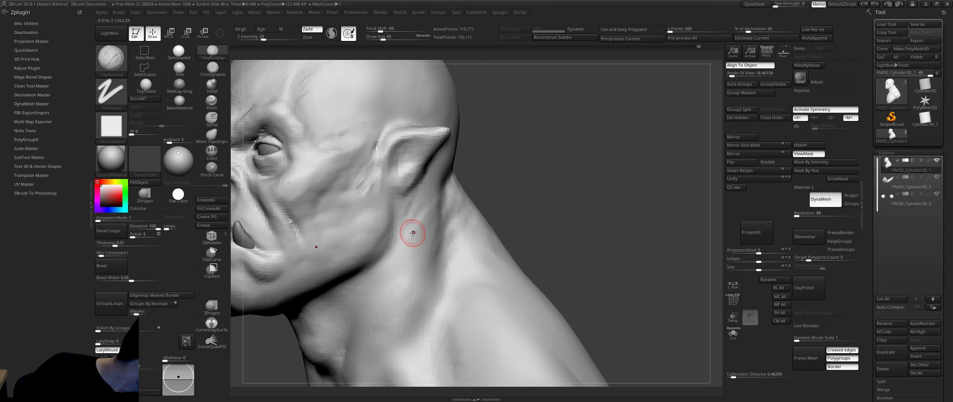
mouse_move(480, 127)
left_mouse_down()
mouse_move(620, 172)
mouse_move(578, 168)
mouse_move(578, 157)
mouse_move(464, 155)
left_mouse_up()
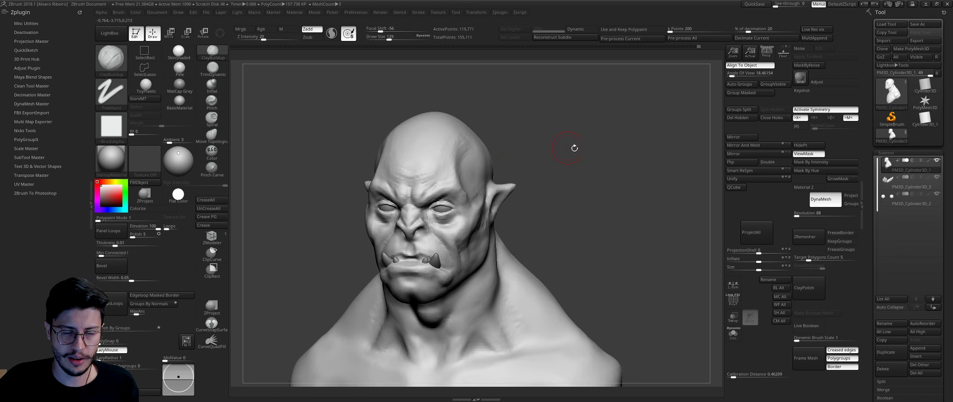
left_click_drag(549, 168, 547, 122, "alt")
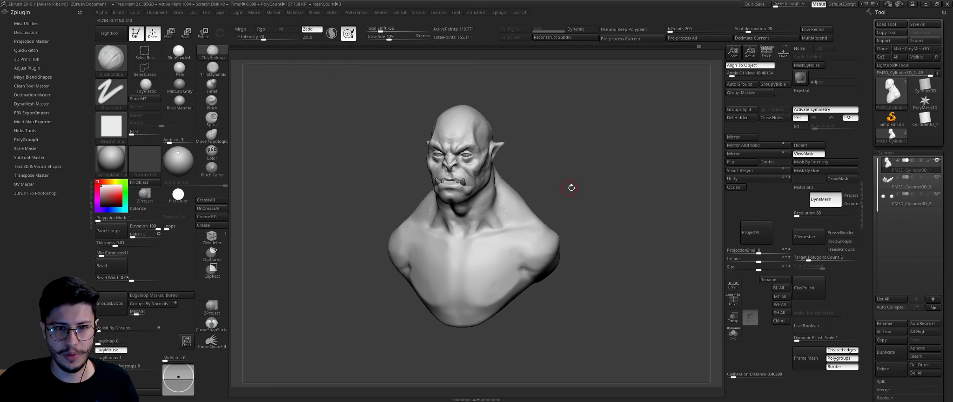
mouse_move(571, 188)
left_mouse_down()
mouse_move(620, 175)
mouse_move(587, 183)
left_mouse_up()
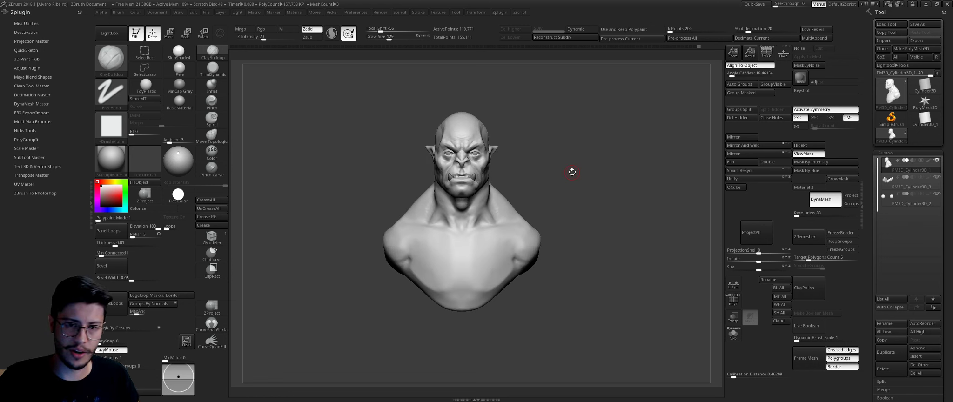
left_click_drag(523, 260, 585, 187)
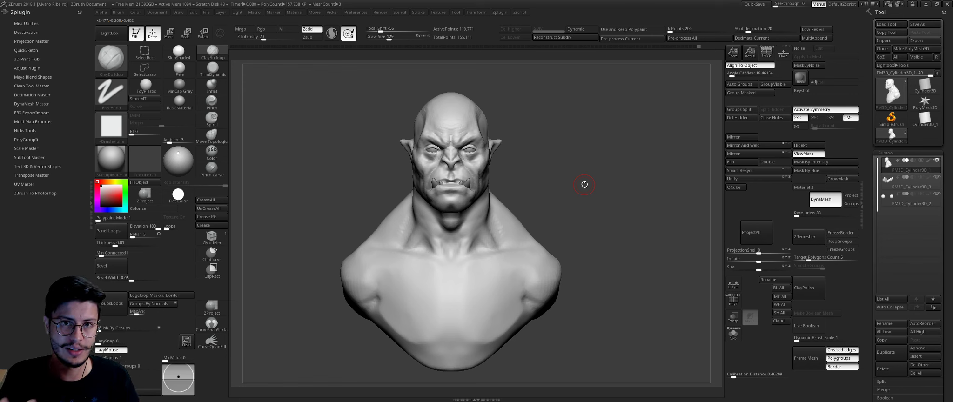
mouse_move(540, 120)
left_mouse_down()
mouse_move(507, 95)
mouse_move(570, 131)
mouse_move(506, 108)
left_mouse_up()
key("b")
key("t")
key("d")
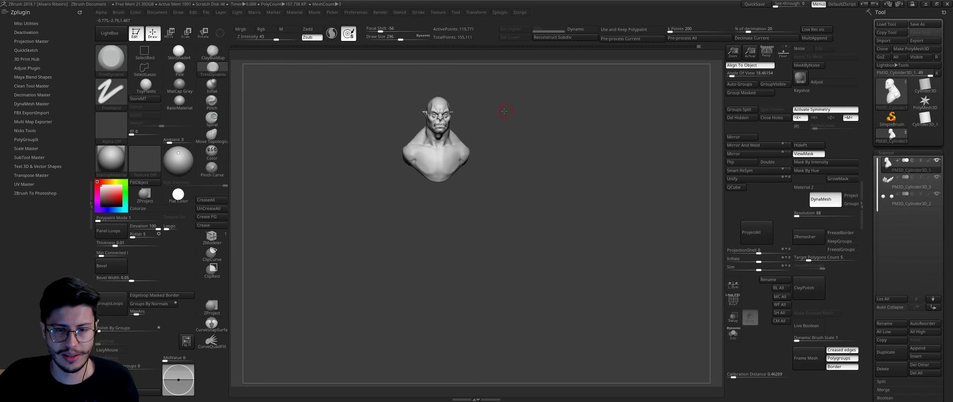
mouse_move(505, 111)
left_mouse_down("alt")
mouse_move(559, 131)
mouse_move(512, 159)
left_mouse_up("alt")
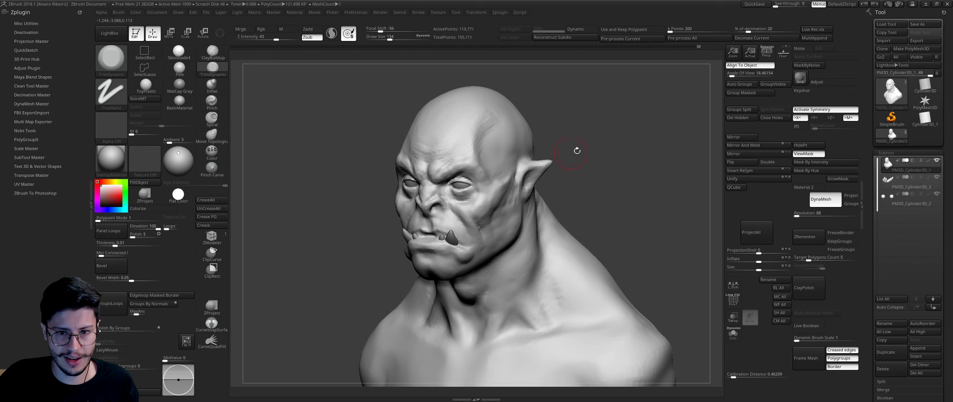
Step: With ClayBuildup at Draw Size 108, build up the brow above the right eye and the eye socket
left_click_drag(577, 151, 418, 162, "shift")
key("b")
key("c")
key("l")
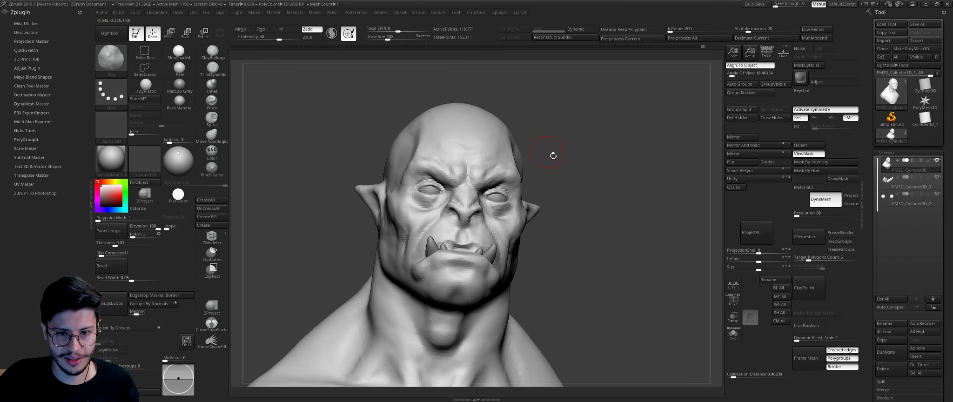
mouse_move(548, 162)
left_mouse_down()
mouse_move(616, 183)
mouse_move(636, 170)
left_mouse_up()
key("b")
key("c")
key("b")
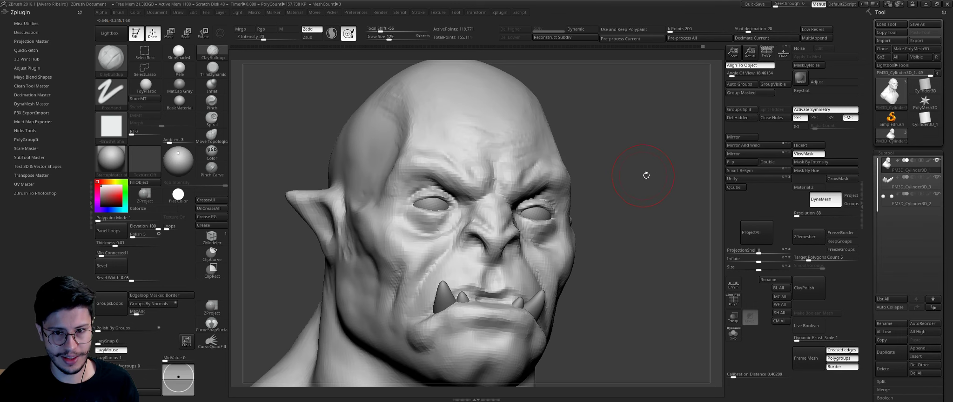
key("s")
left_click_drag(426, 153, 419, 154)
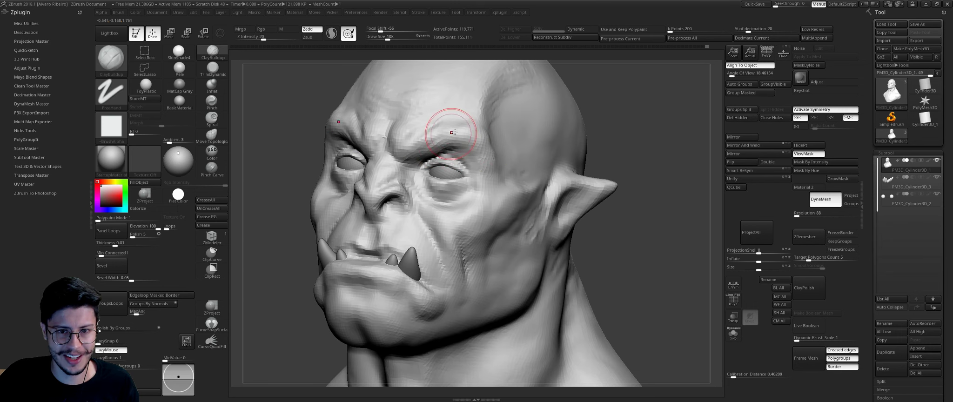
left_click_drag(451, 132, 489, 160)
mouse_move(628, 167)
left_mouse_down("shift")
mouse_move(604, 153)
mouse_move(602, 179)
mouse_move(535, 186)
left_mouse_up("shift")
mouse_move(436, 191)
left_mouse_down()
mouse_move(426, 206)
mouse_move(436, 191)
mouse_move(452, 199)
mouse_move(437, 191)
mouse_move(421, 205)
mouse_move(410, 196)
mouse_move(425, 207)
mouse_move(415, 187)
mouse_move(447, 220)
mouse_move(426, 216)
left_mouse_up()
Step: Set Draw Size to 85, enlarge the brush, and sculpt horizontal creases along the neck
key("s")
mouse_move(633, 227)
left_mouse_down()
mouse_move(571, 195)
mouse_move(489, 183)
mouse_move(364, 204)
left_mouse_up()
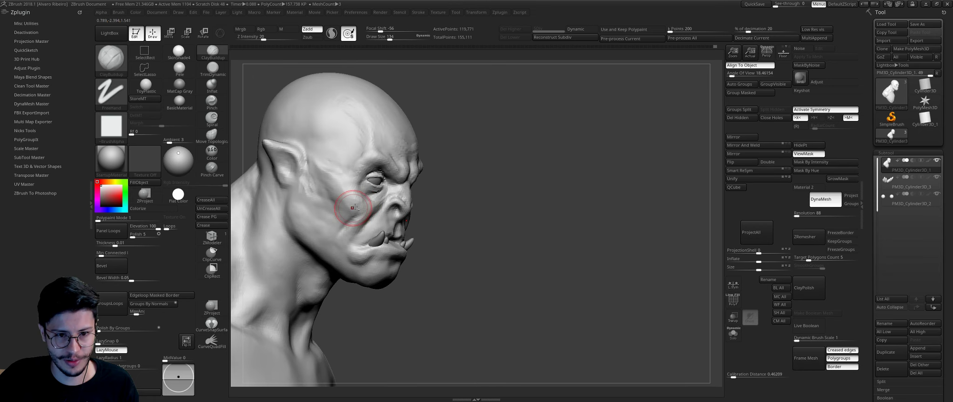
key("bracketright")
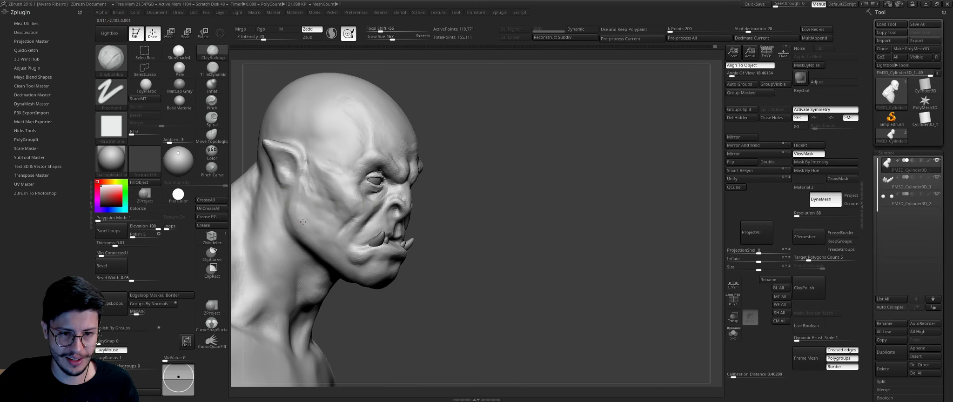
right_click_drag(302, 219, 326, 230)
key("bracketright")
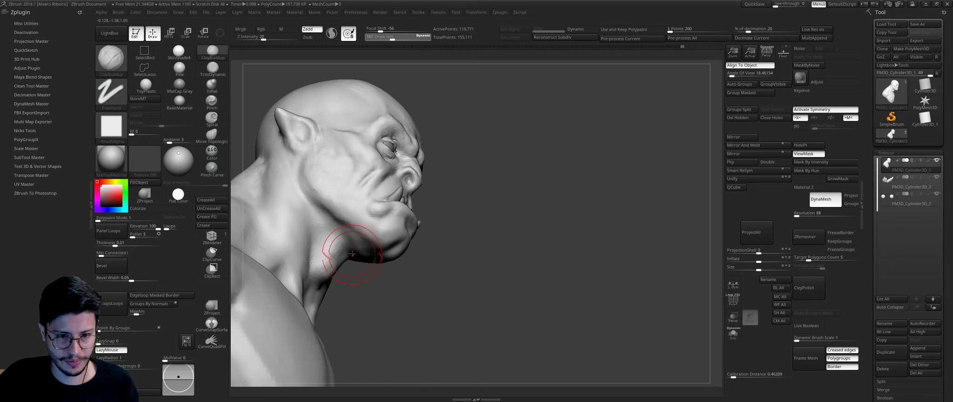
key("bracketright")
right_click_drag(401, 250, 342, 224)
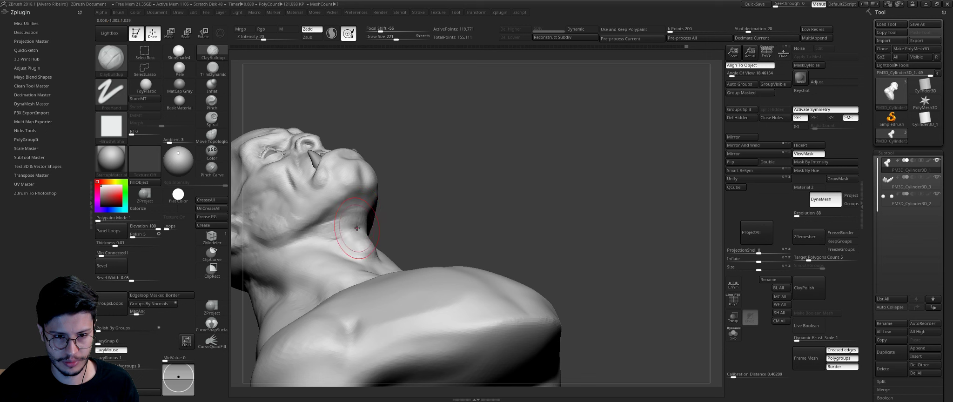
mouse_move(358, 217)
left_mouse_down()
mouse_move(349, 218)
mouse_move(400, 216)
left_mouse_up()
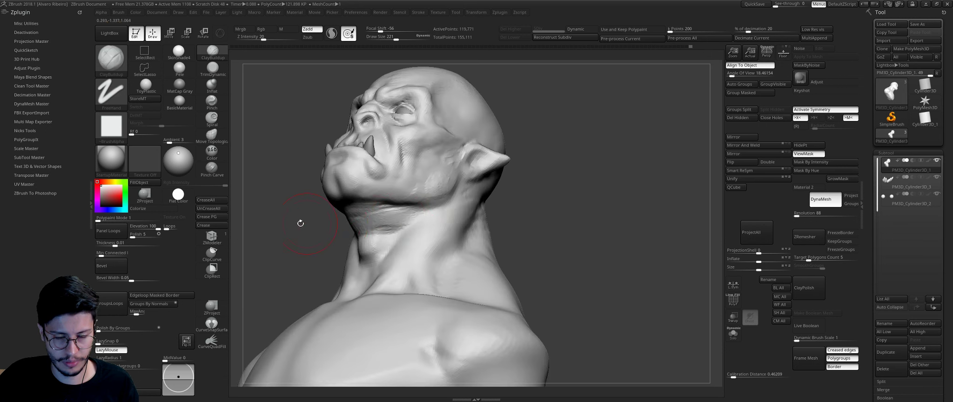
left_click_drag(298, 212, 344, 217)
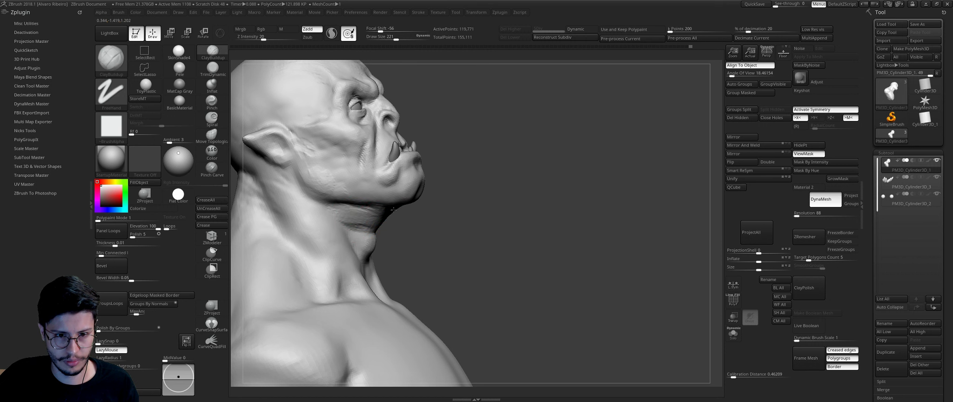
mouse_move(412, 211)
left_mouse_down("shift")
mouse_move(519, 145)
mouse_move(492, 130)
mouse_move(612, 117)
mouse_move(361, 189)
left_mouse_up("shift")
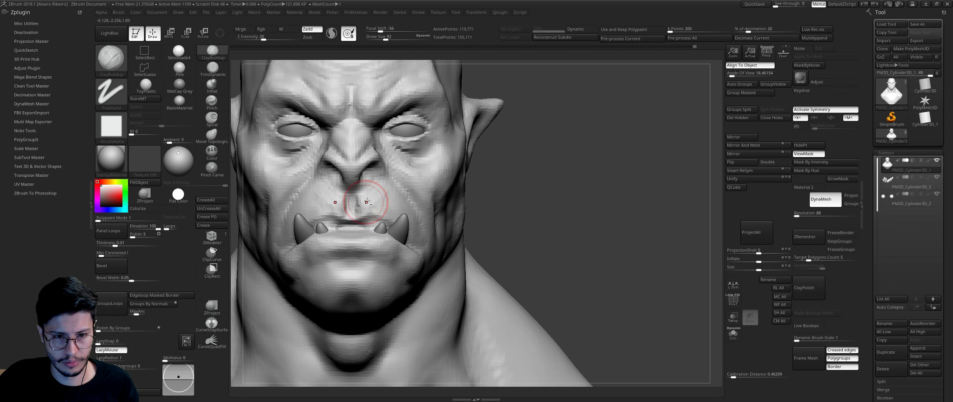
left_click_drag(470, 205, 508, 206)
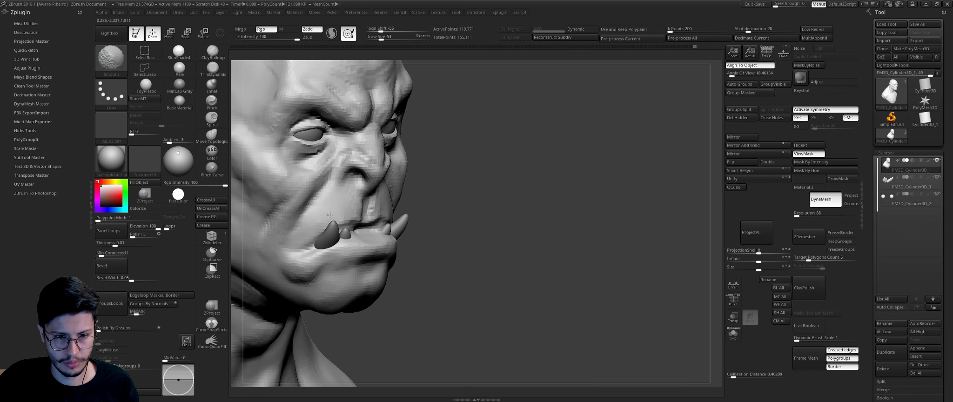
mouse_move(339, 213)
left_mouse_down("shift")
mouse_move(394, 202)
mouse_move(428, 219)
left_mouse_up("shift")
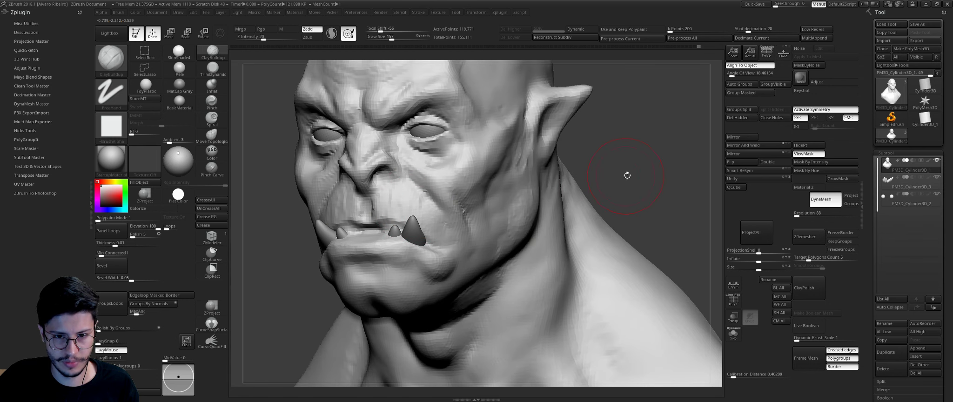
left_click_drag(627, 175, 573, 181)
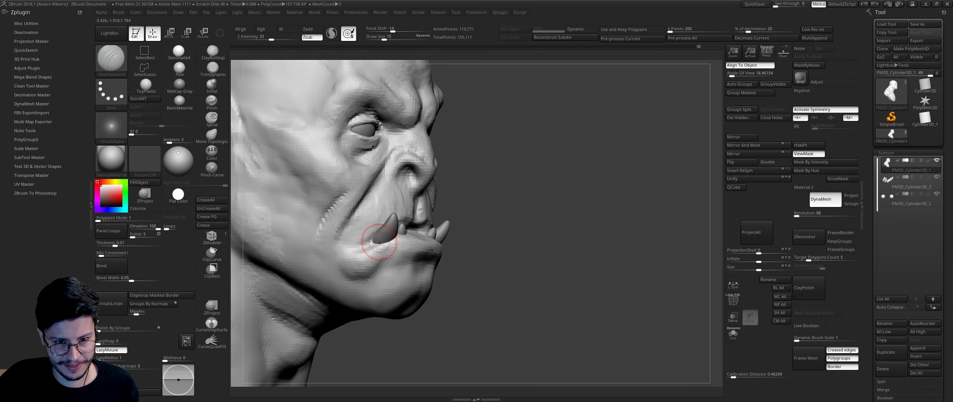
Step: Turn on see-through ghost display and resize the ClayBuildup brush from 31 to 53
left_click(733, 316)
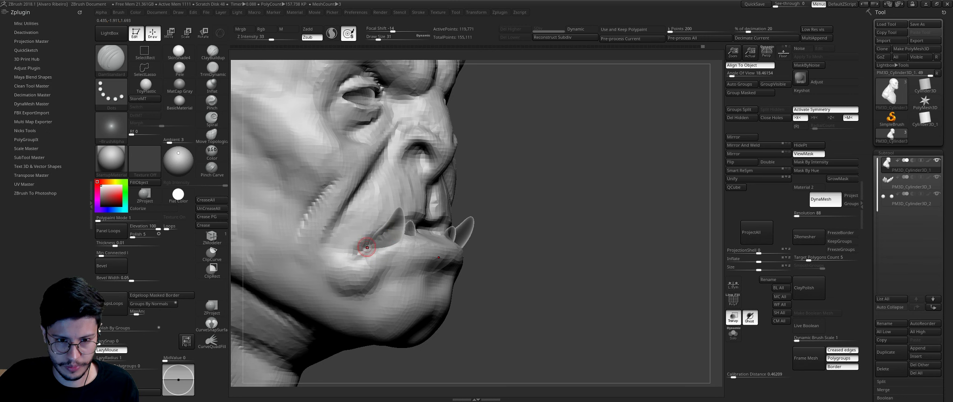
right_click_drag(351, 259, 372, 250)
key("s")
left_click_drag(521, 223, 527, 193)
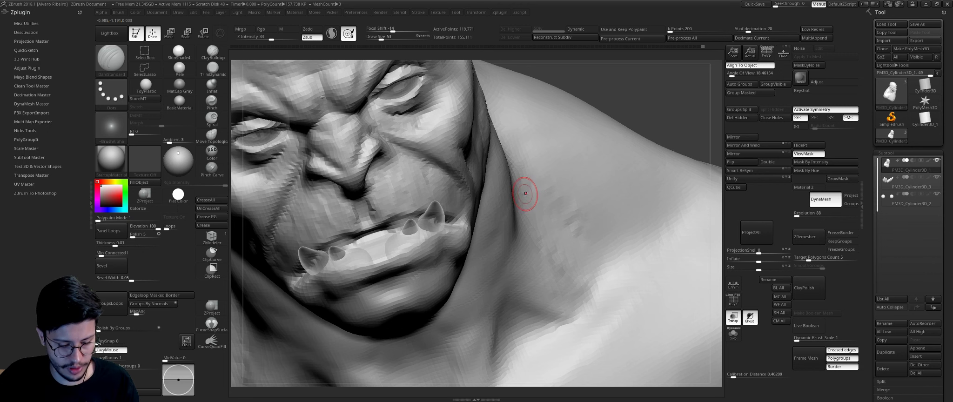
key("b")
key("c")
key("b")
right_click_drag(603, 122, 542, 170)
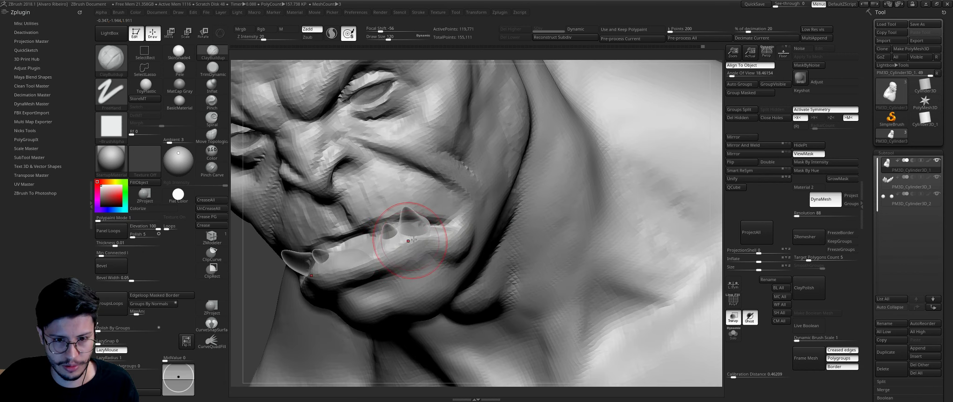
key("bracketleft")
key("bracketleft")
key("bracketleft")
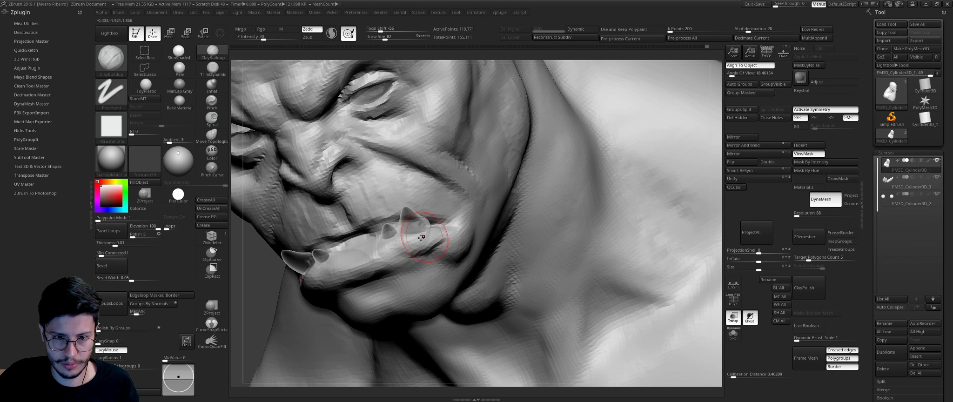
right_click_drag(252, 270, 362, 223)
Step: Switch to DamStandard and fine-tune its size while checking the face from front and side
key("b")
key("d")
key("s")
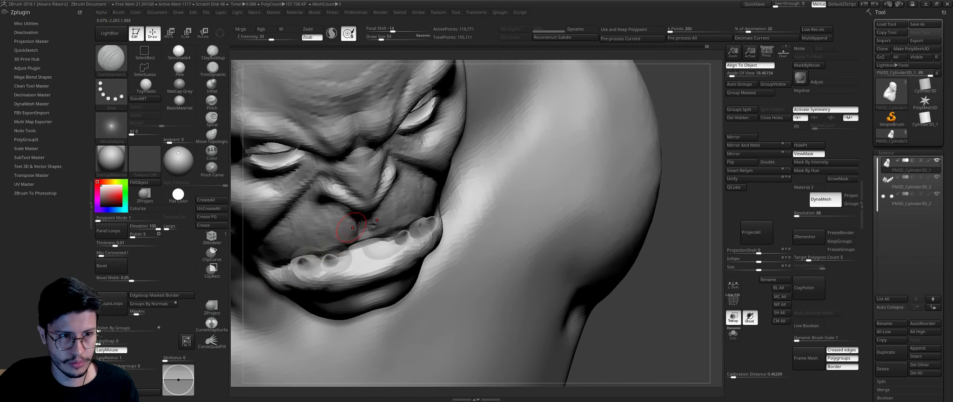
key("bracketright")
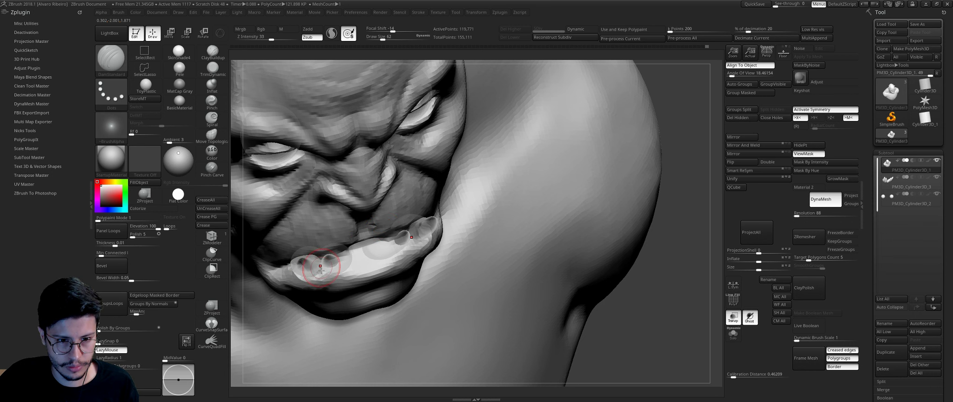
right_click_drag(325, 264, 403, 250, "shift")
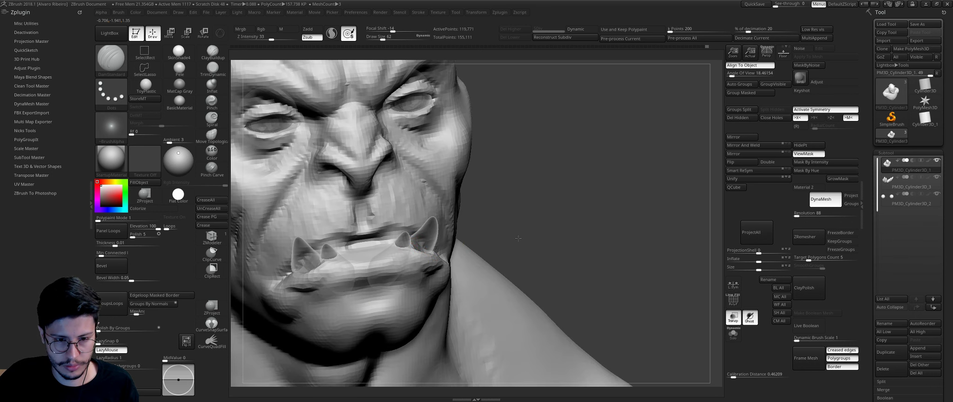
left_click_drag(518, 239, 336, 260)
key("bracketleft")
mouse_move(383, 242)
right_mouse_down()
mouse_move(342, 259)
mouse_move(517, 149)
right_mouse_up()
Step: Build up clay on the upper lip under the nose with a smaller Clay brush
key("b")
key("c")
key("l")
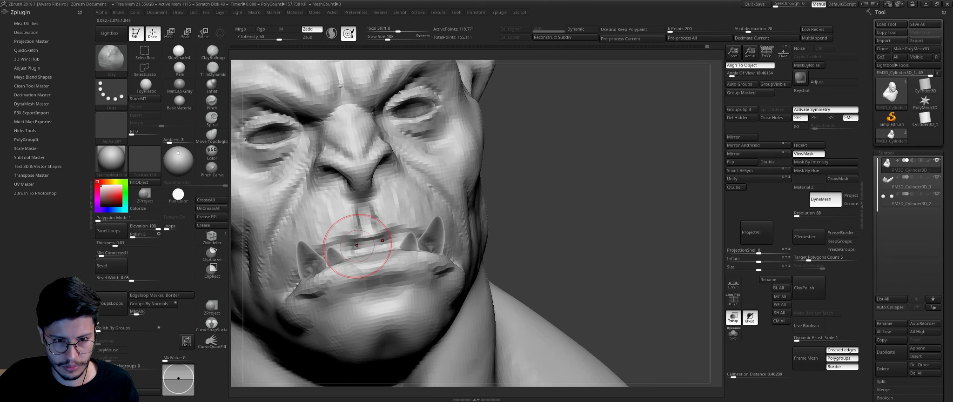
key("bracketleft")
left_click_drag(368, 224, 366, 243)
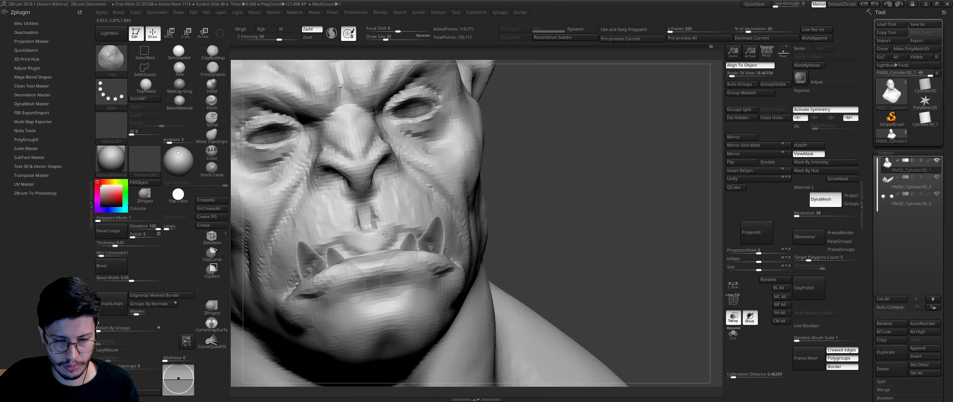
right_click_drag(398, 233, 470, 235)
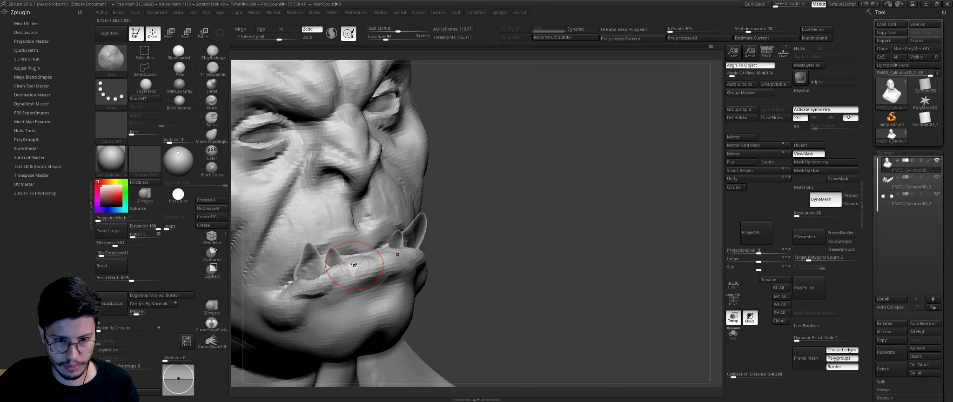
right_click_drag(692, 319, 721, 303)
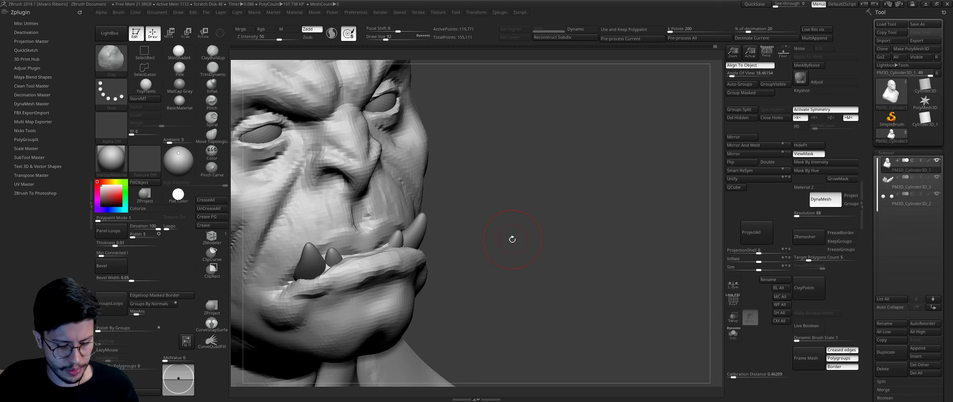
Step: Flatten and smooth the lower lip surface with the TrimDynamic brush
key("b")
key("t")
key("d")
left_click_drag(511, 237, 369, 260)
key("bracketright")
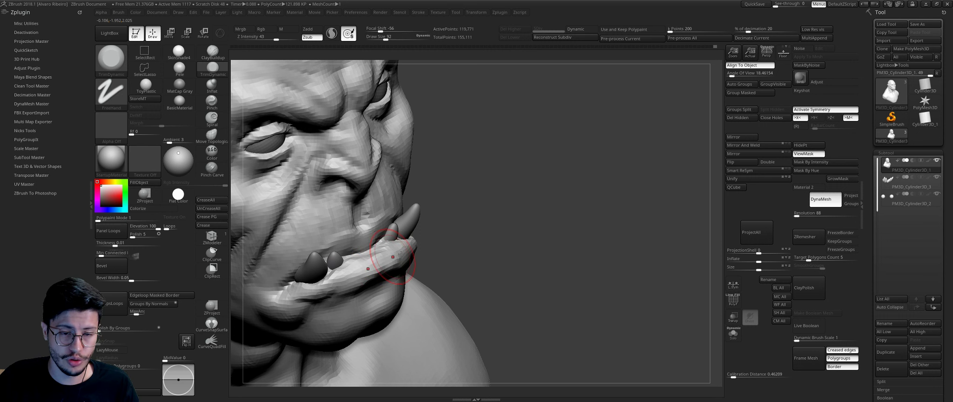
mouse_move(369, 261)
right_mouse_down()
mouse_move(325, 280)
mouse_move(379, 256)
right_mouse_up()
key("bracketleft")
left_click_drag(379, 256, 401, 242, "shift")
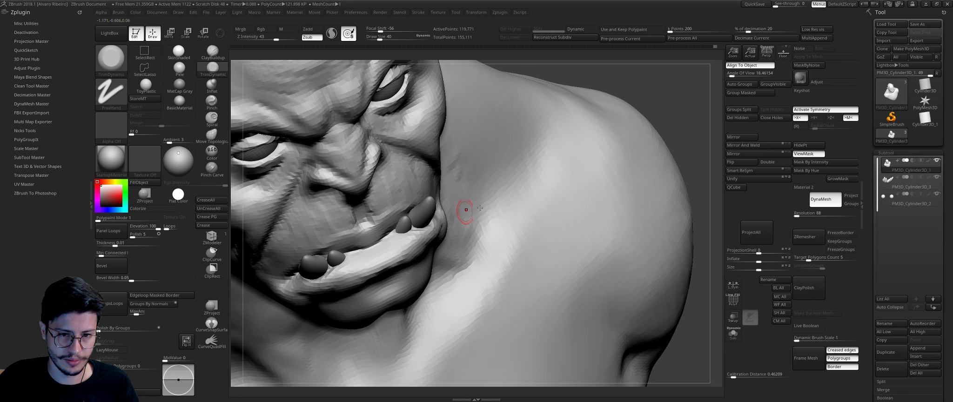
right_click_drag(401, 242, 362, 273)
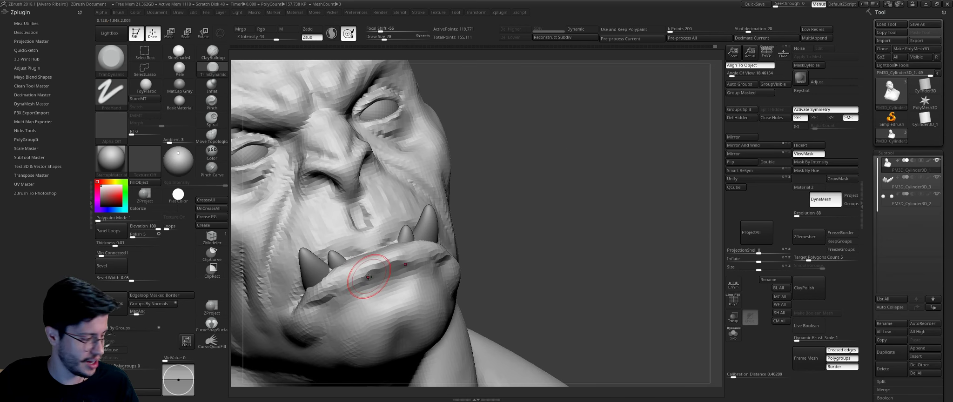
key("bracketright")
key("bracketright")
key("bracketright")
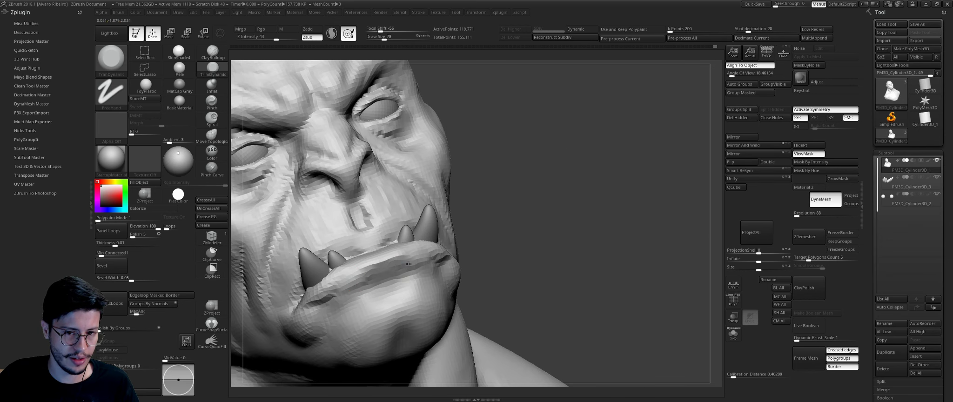
mouse_move(535, 220)
right_mouse_down()
mouse_move(447, 245)
mouse_move(382, 279)
right_mouse_up()
Step: Add clay along the lower lip with the Clay brush, checking it from front and side
key("b")
key("c")
key("l")
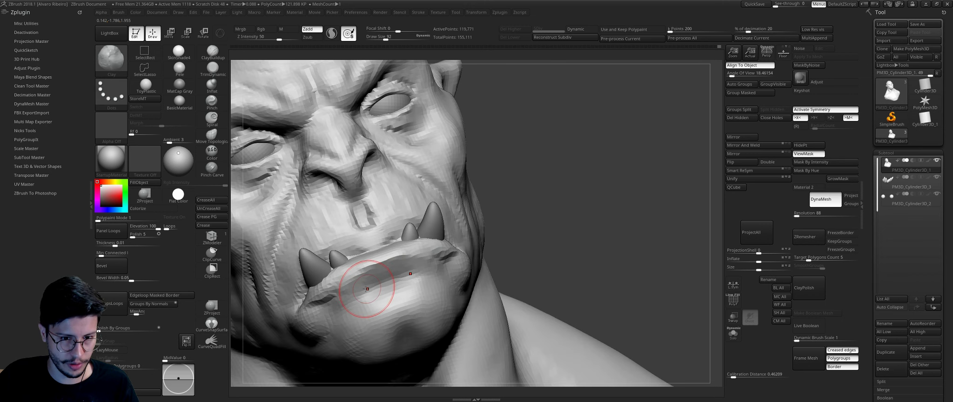
left_click_drag(390, 303, 355, 294)
right_click_drag(504, 224, 372, 261)
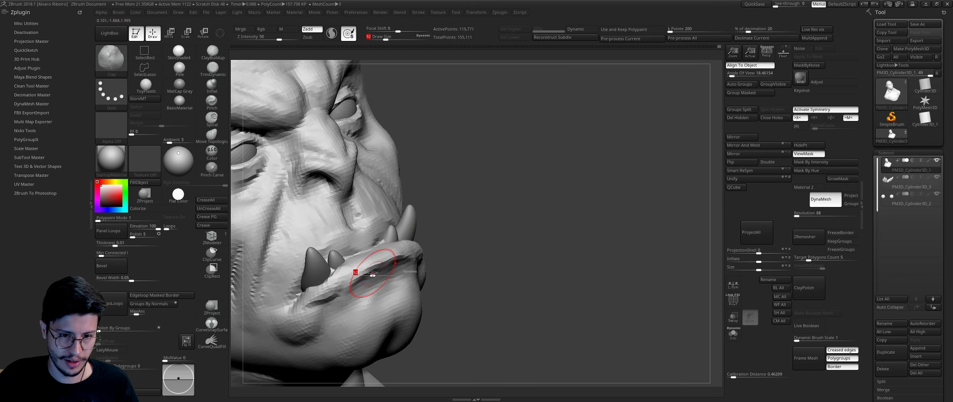
key("bracketleft")
key("bracketleft")
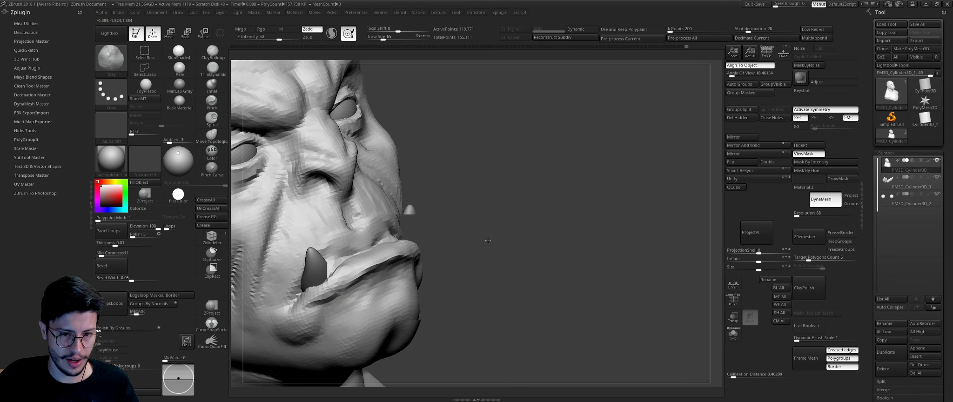
right_click_drag(353, 290, 366, 278)
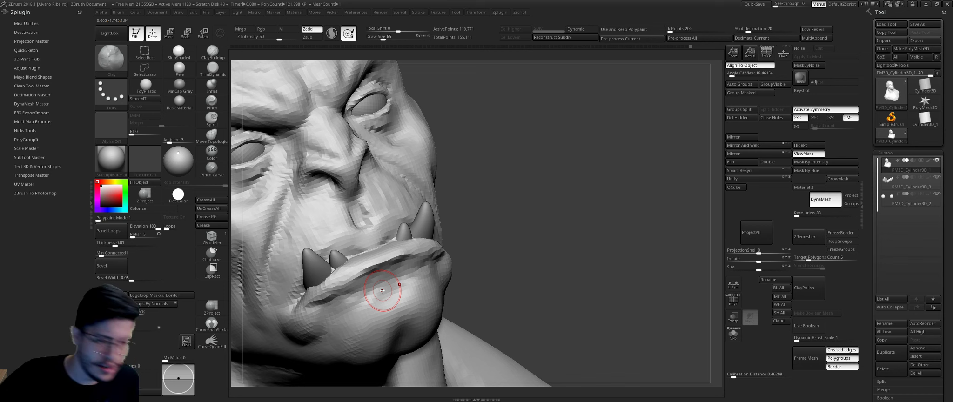
mouse_move(472, 219)
right_mouse_down()
mouse_move(483, 229)
mouse_move(485, 187)
mouse_move(506, 195)
mouse_move(372, 233)
right_mouse_up()
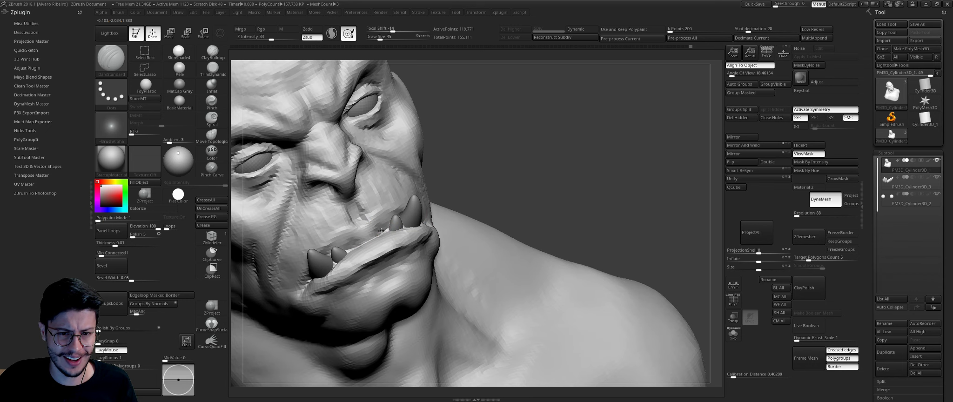
right_click_drag(495, 182, 359, 222)
Step: Hide the tusks with Solo and carve the nose-to-mouth fold using ClayBuildup and DamStandard
key("b")
key("c")
key("b")
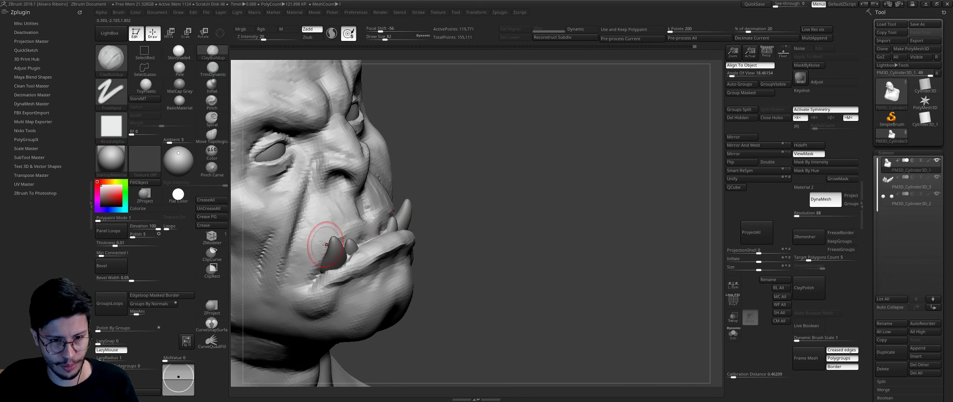
left_click(734, 333)
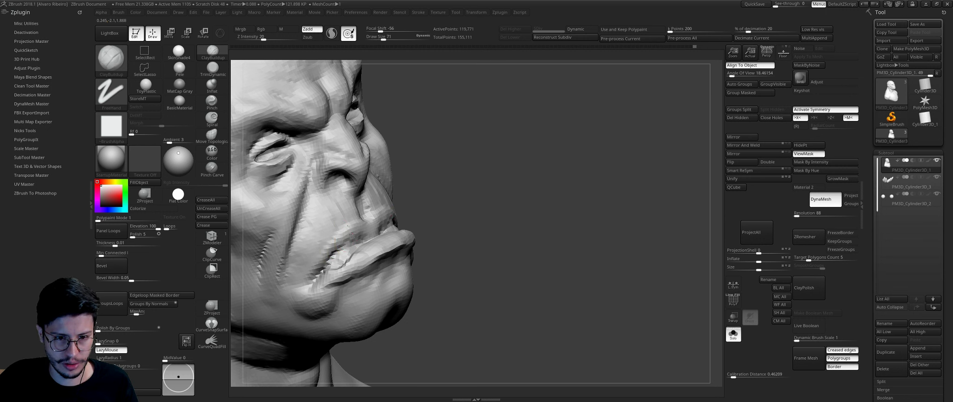
mouse_move(424, 198)
right_mouse_down()
mouse_move(349, 221)
mouse_move(374, 238)
right_mouse_up()
key("b")
key("d")
key("s")
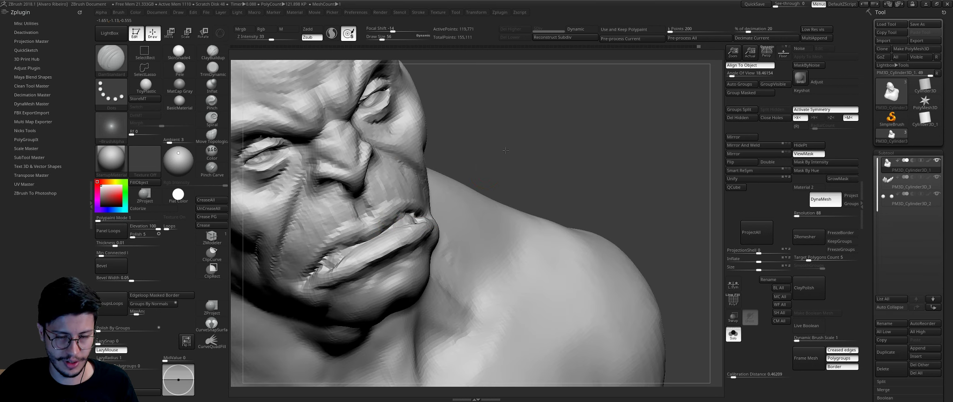
right_click_drag(505, 150, 456, 172)
Step: Build up the cheek beside the nostril with Move and an enlarged ClayBuildup, then turn Solo off
key("b")
key("m")
key("v")
mouse_move(358, 227)
right_mouse_down()
mouse_move(436, 191)
mouse_move(368, 223)
right_mouse_up()
key("b")
key("c")
key("b")
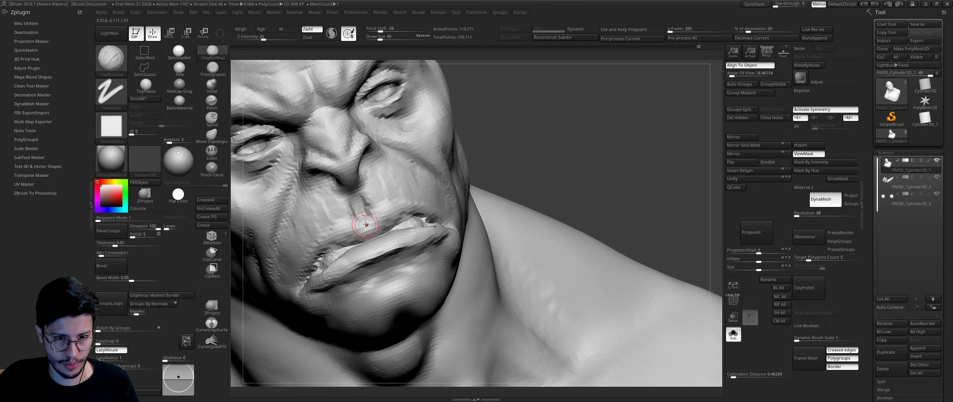
key("bracketright")
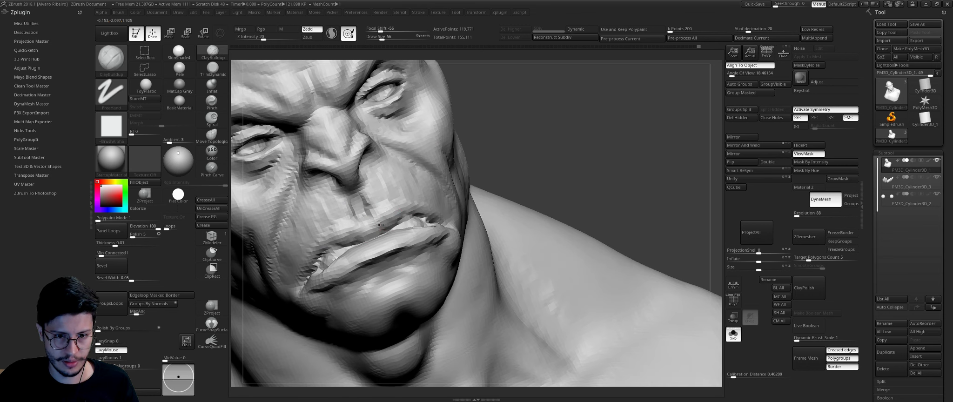
right_click_drag(379, 225, 356, 228)
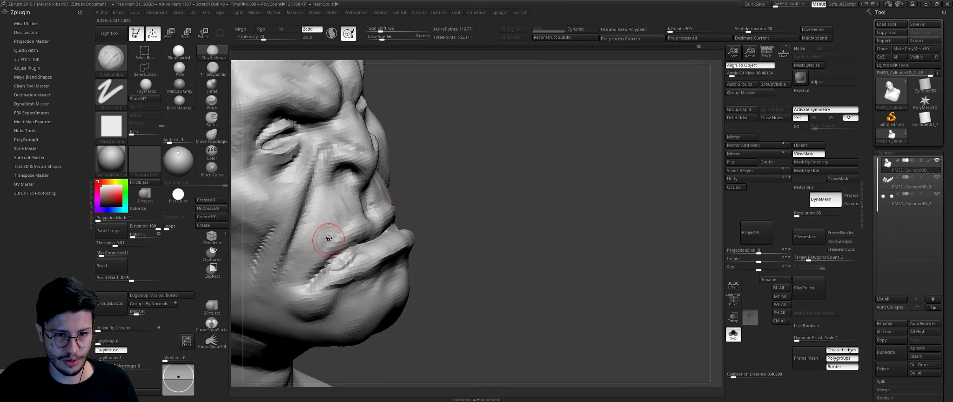
key("bracketright")
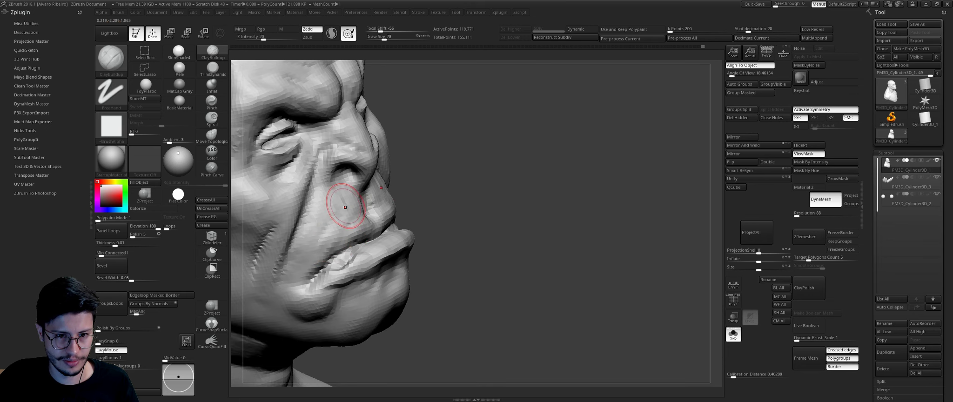
key("bracketright")
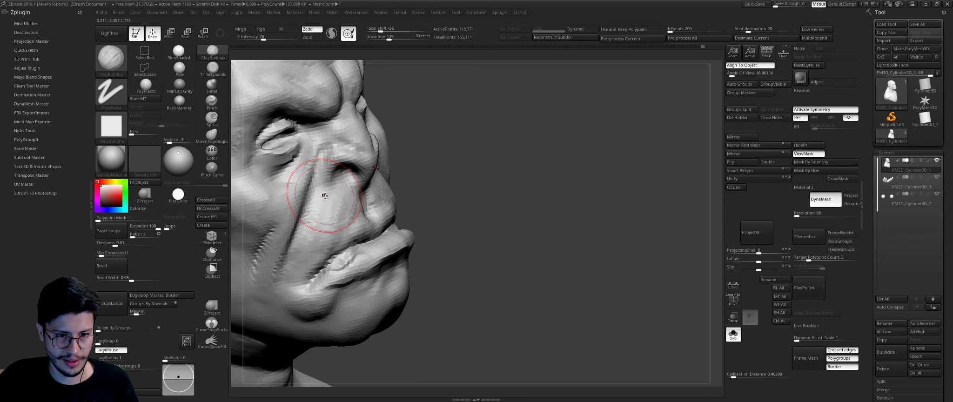
right_click_drag(350, 214, 377, 200)
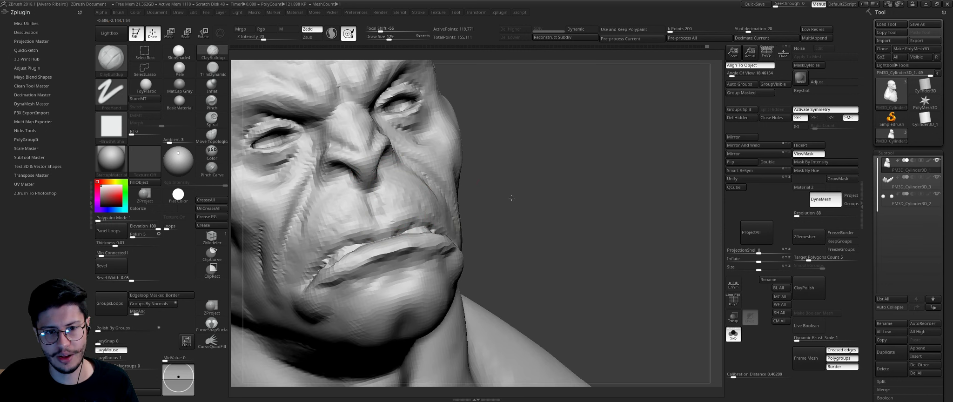
right_click_drag(377, 200, 428, 186)
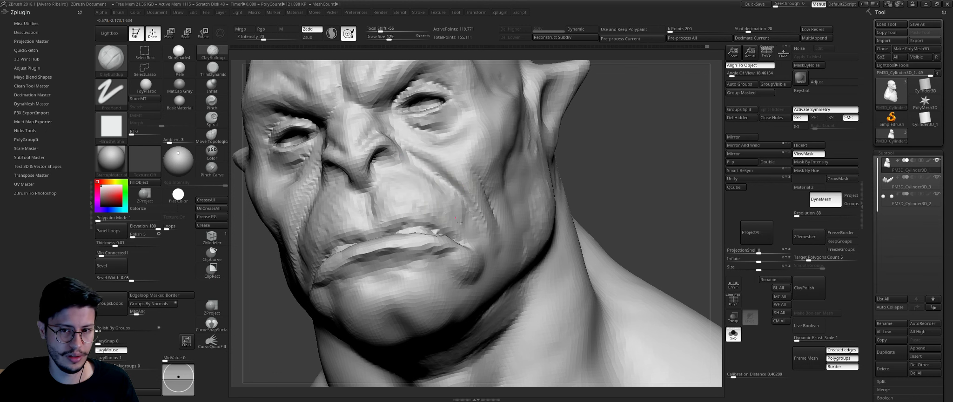
mouse_move(558, 188)
right_mouse_down()
mouse_move(632, 192)
mouse_move(623, 217)
mouse_move(585, 225)
right_mouse_up()
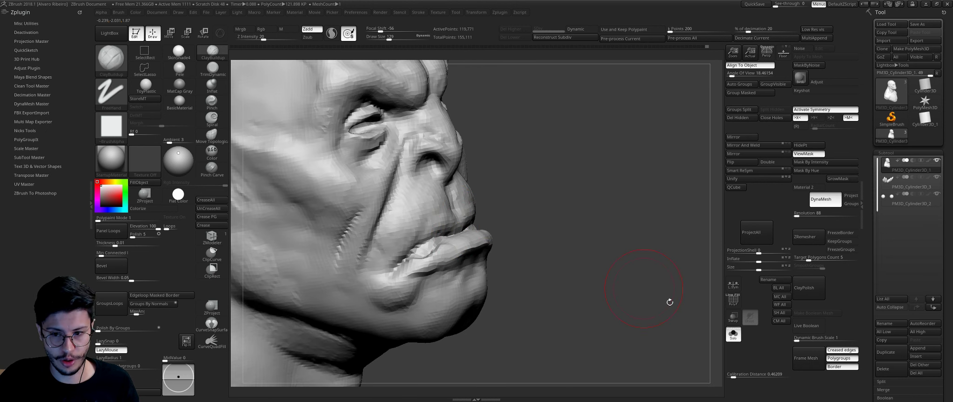
left_click(729, 337)
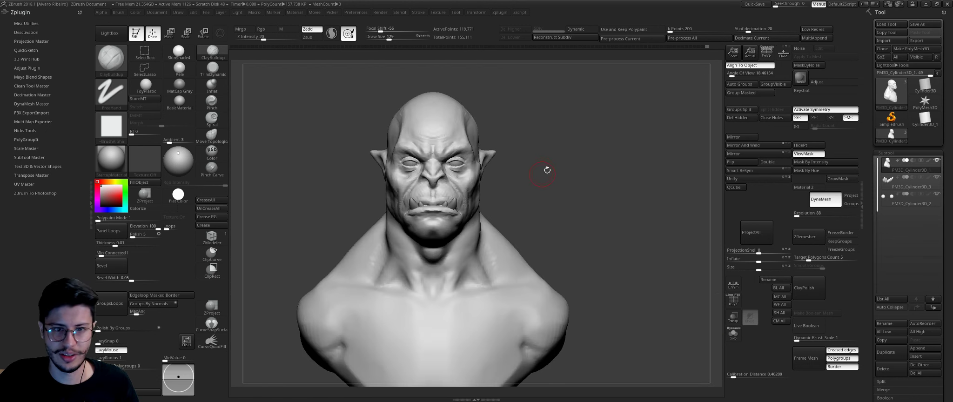
Step: Try the Move and TrimDynamic brushes while orbiting in close on the orc's mouth
mouse_move(542, 159)
right_mouse_down()
mouse_move(580, 178)
mouse_move(561, 204)
mouse_move(522, 177)
mouse_move(466, 173)
mouse_move(500, 139)
right_mouse_up()
key("b")
key("m")
key("v")
key("b")
key("t")
key("d")
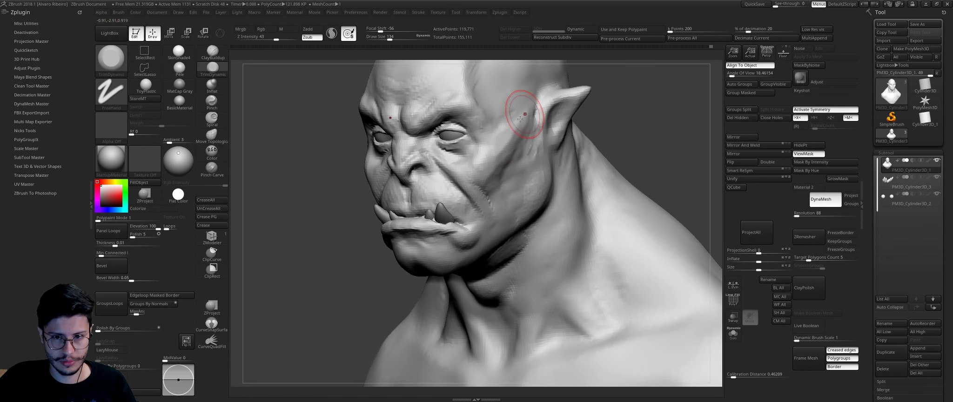
mouse_move(652, 120)
right_mouse_down()
mouse_move(587, 253)
mouse_move(586, 116)
right_mouse_up()
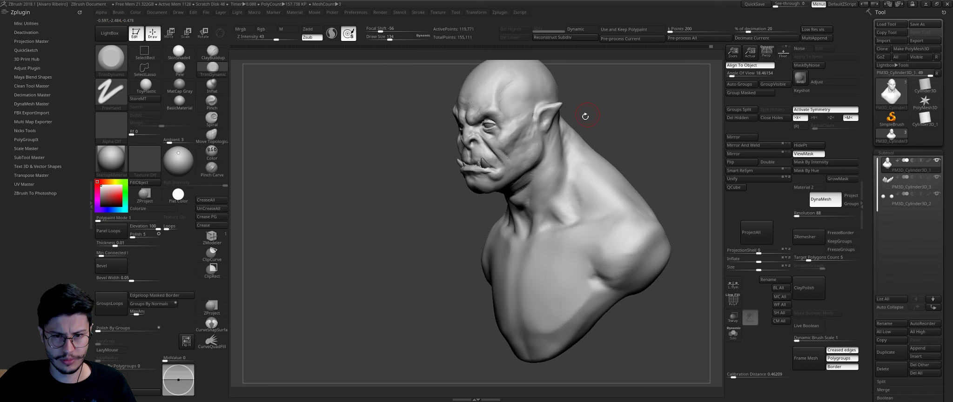
Step: Pull the right jaw line below the tusk toward the neck with the Move brush
key("b")
key("m")
key("v")
right_click_drag(406, 173, 398, 166)
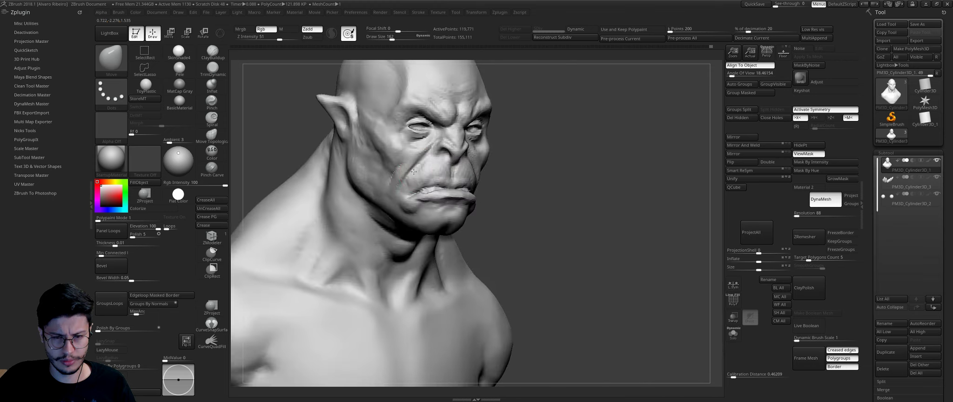
mouse_move(409, 164)
right_mouse_down()
mouse_move(496, 170)
mouse_move(383, 210)
right_mouse_up()
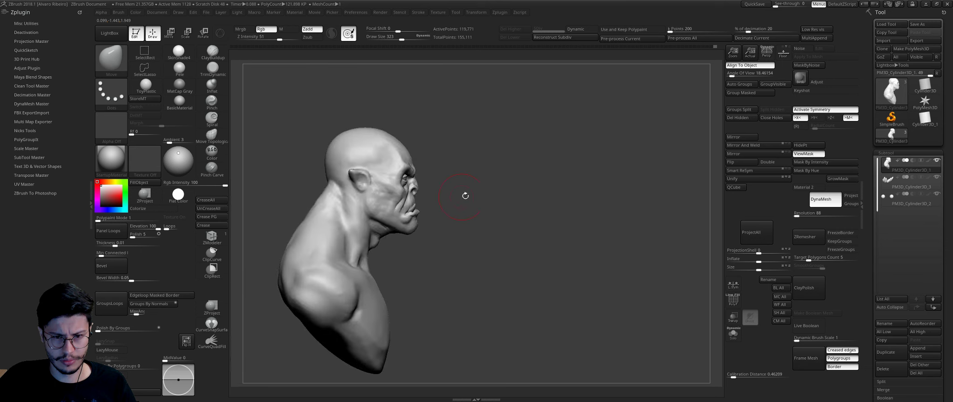
mouse_move(403, 236)
right_mouse_down()
mouse_move(493, 183)
mouse_move(391, 241)
mouse_move(403, 233)
right_mouse_up()
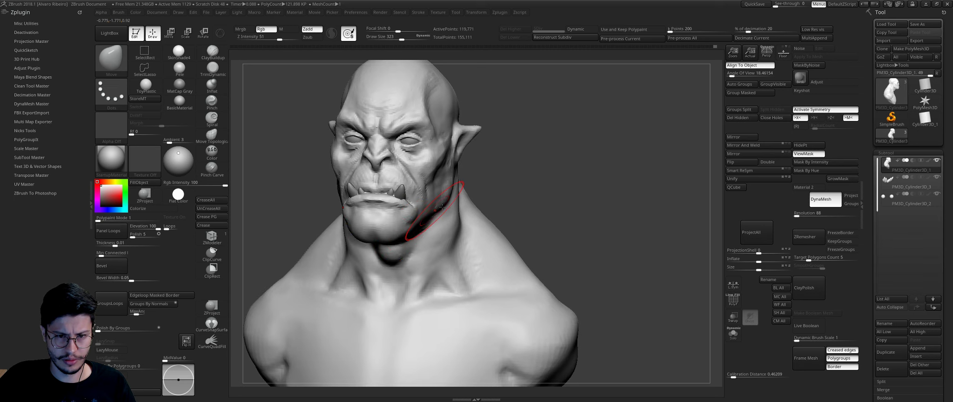
mouse_move(443, 206)
right_mouse_down()
mouse_move(428, 209)
mouse_move(487, 195)
mouse_move(389, 236)
right_mouse_up()
mouse_move(449, 205)
right_mouse_down()
mouse_move(523, 212)
mouse_move(510, 195)
mouse_move(383, 213)
right_mouse_up()
Step: Switch to a smaller DamStandard brush to crease the lips from the side
key("b")
key("s")
key("t")
key("b")
key("d")
key("s")
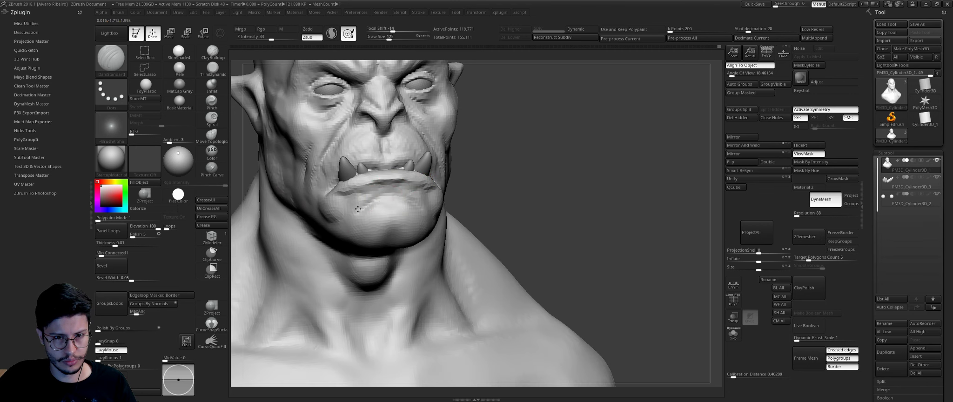
right_click_drag(472, 190, 319, 206)
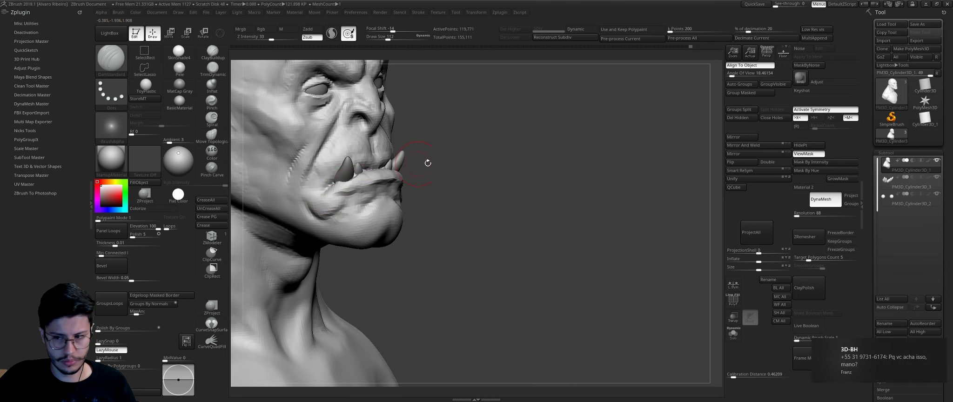
right_click_drag(425, 160, 466, 163)
key("bracketleft")
key("bracketleft")
key("bracketleft")
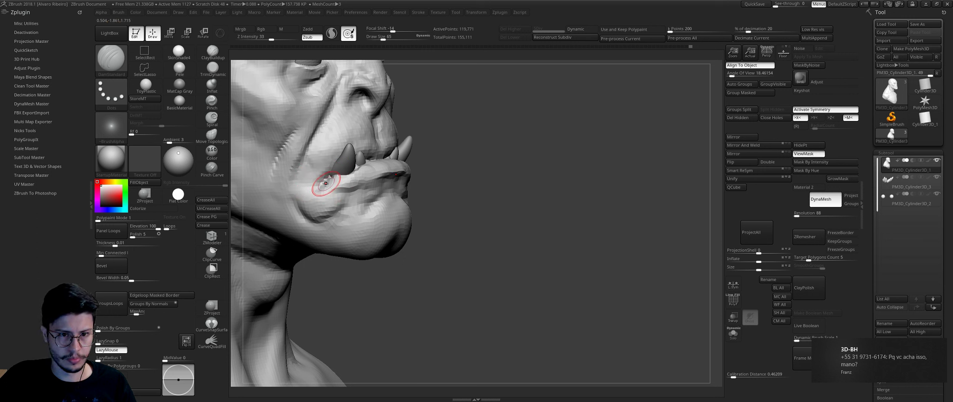
Step: Add clay to the lips and mouth corners, then Shift-smooth them from front and three-quarter views
key("b")
key("c")
key("l")
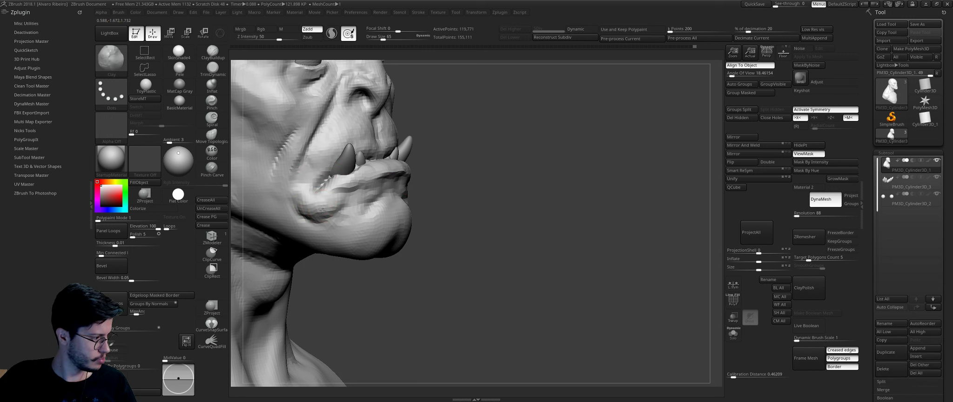
right_click_drag(481, 163, 316, 212)
key("shift")
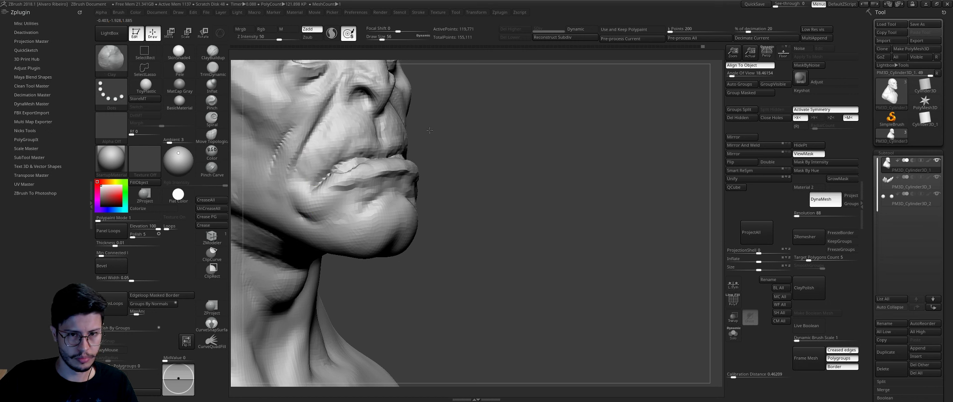
mouse_move(316, 164)
right_mouse_down("shift")
mouse_move(439, 132)
mouse_move(508, 215)
right_mouse_up("shift")
left_click_drag(508, 214, 365, 191)
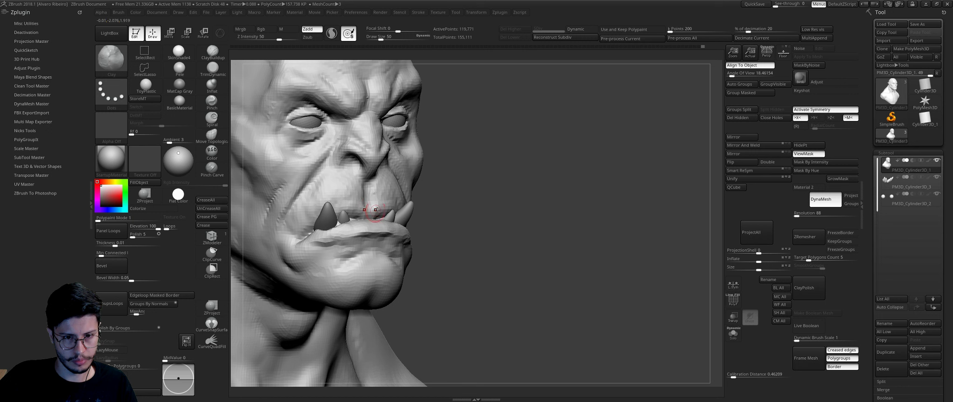
left_click_drag(444, 206, 371, 212)
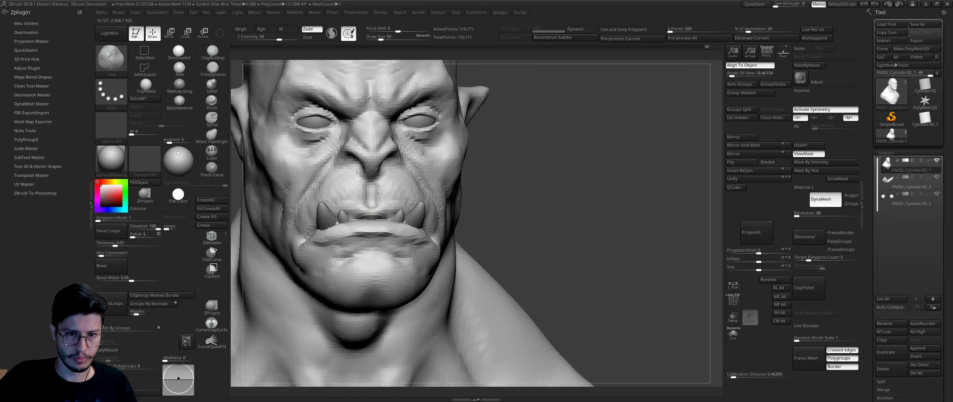
mouse_move(530, 210)
left_mouse_down()
mouse_move(497, 172)
mouse_move(506, 159)
mouse_move(523, 195)
left_mouse_up()
Step: Reshape the area around the eyes with a smaller Move brush
key("f")
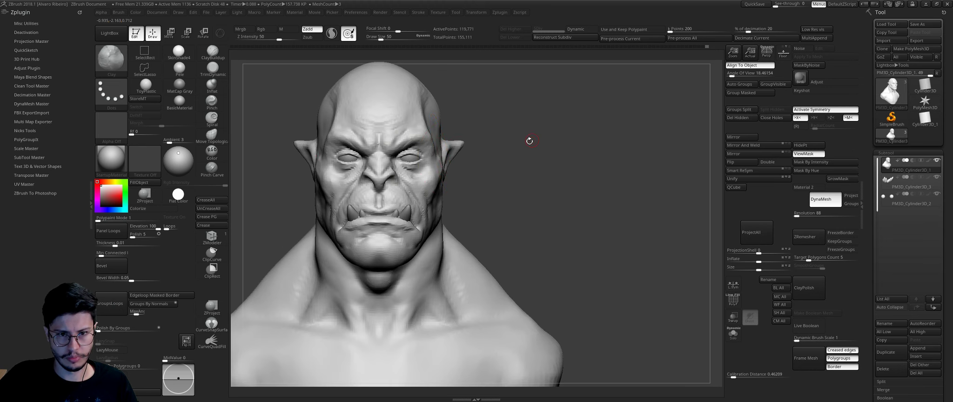
key("b")
key("m")
key("v")
key("ctrl+z")
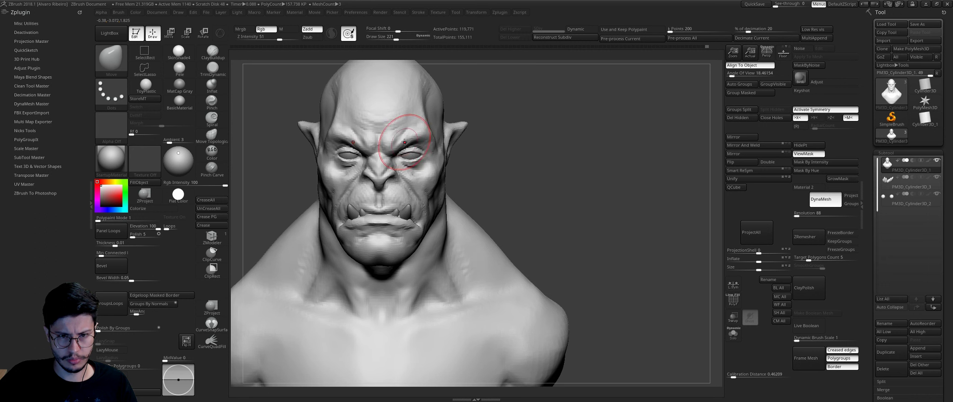
left_click_drag(407, 152, 418, 141)
Step: Select the Clay brush while turning the bust from a three-quarter view to the front
left_click_drag(503, 160, 368, 140)
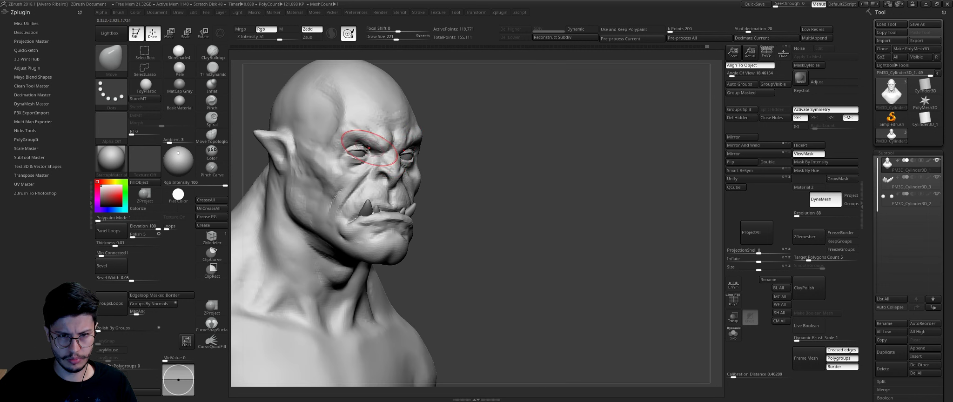
key("b")
key("c")
key("l")
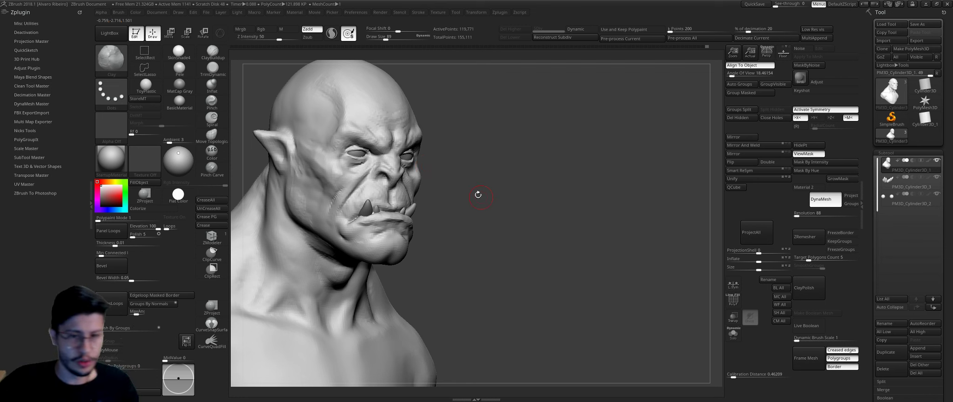
mouse_move(501, 179)
left_mouse_down()
mouse_move(540, 208)
mouse_move(510, 187)
mouse_move(515, 147)
mouse_move(568, 140)
mouse_move(588, 103)
mouse_move(427, 210)
left_mouse_up()
Step: Switch to a smaller Move brush and frame the head's right profile at the ear's base
key("b")
key("m")
key("v")
key("[")
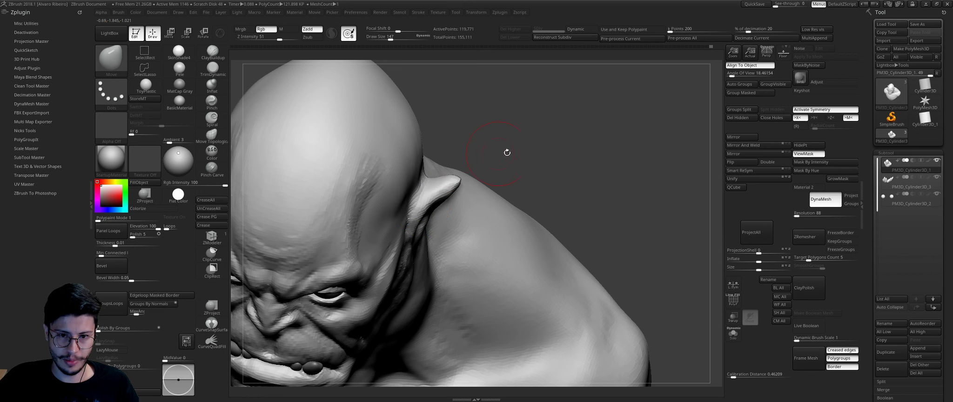
mouse_move(504, 153)
left_mouse_down()
mouse_move(558, 154)
mouse_move(558, 117)
left_mouse_up()
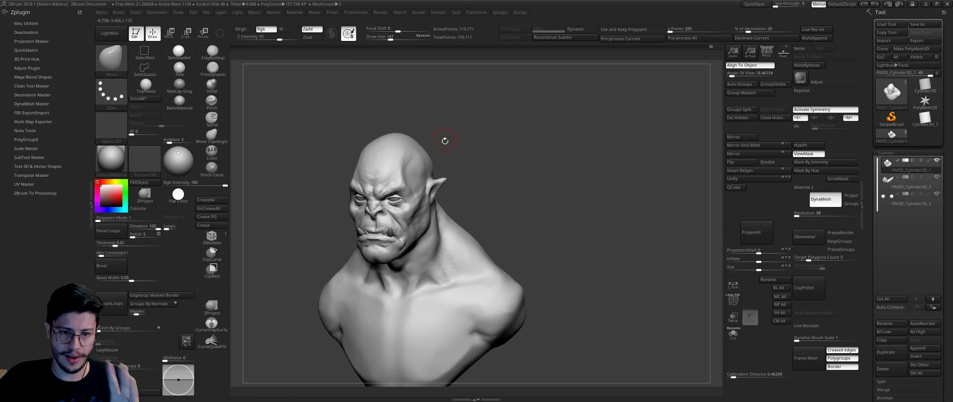
left_click_drag(458, 159, 489, 173)
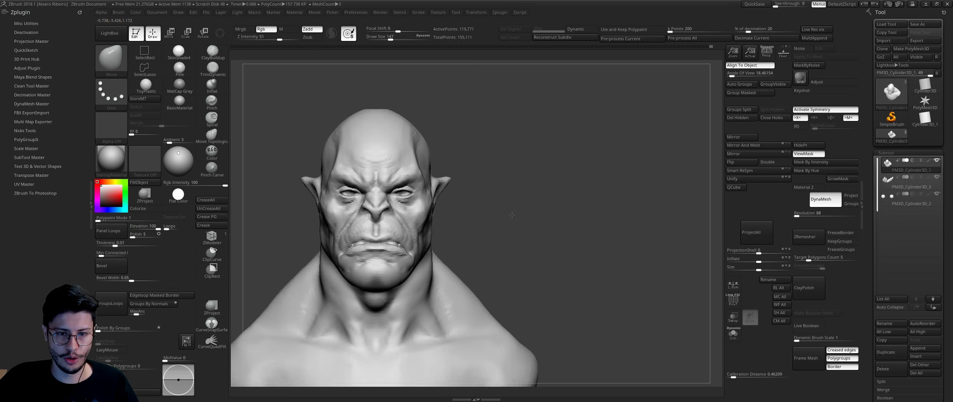
mouse_move(479, 211)
left_mouse_down("alt")
mouse_move(473, 221)
mouse_move(539, 228)
mouse_move(529, 185)
left_mouse_up("alt")
Step: Build up clay on the nose with a slightly larger Clay brush, viewed front-on
key("b")
key("c")
key("l")
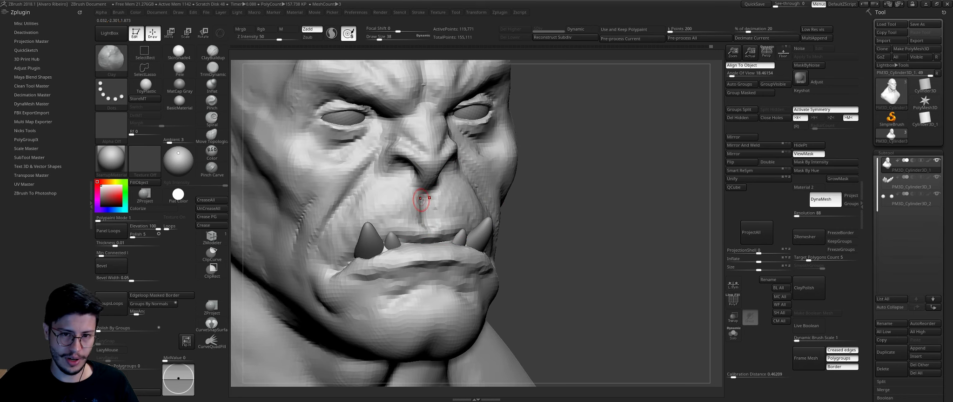
key("bracketright")
key("f")
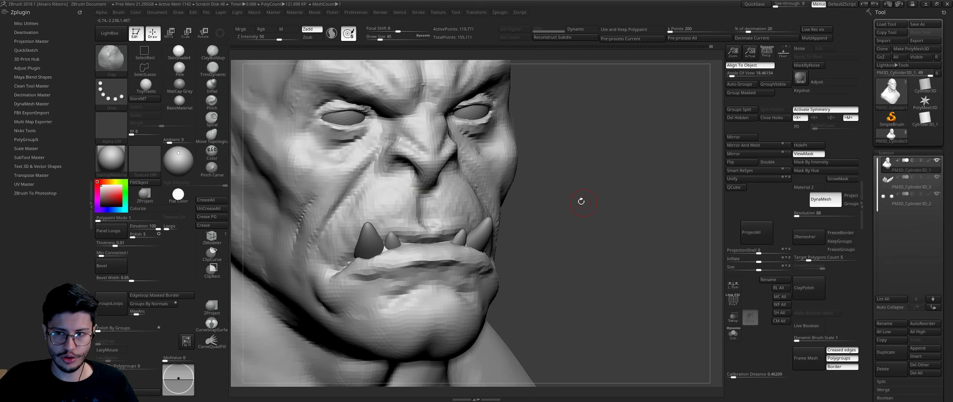
left_click_drag(579, 202, 529, 169)
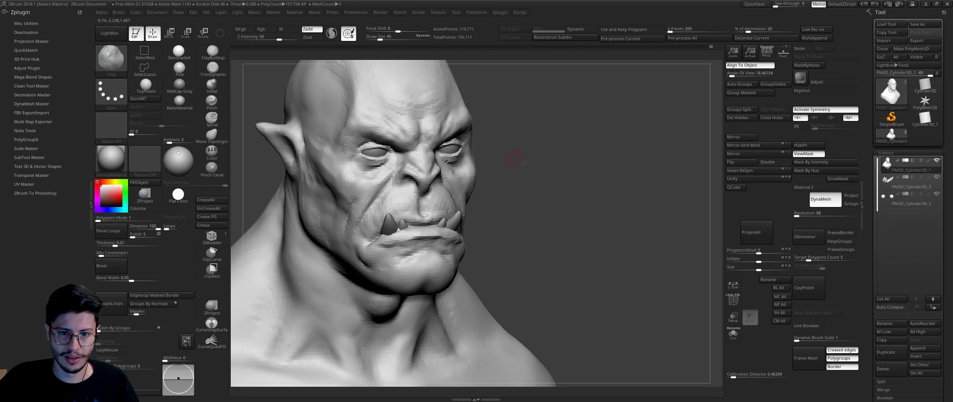
left_click_drag(514, 158, 458, 159)
Step: Carve a crease beside the nostril with DamStandard, then shrink the brush
key("b")
key("d")
key("s")
left_click_drag(510, 149, 384, 169, "alt")
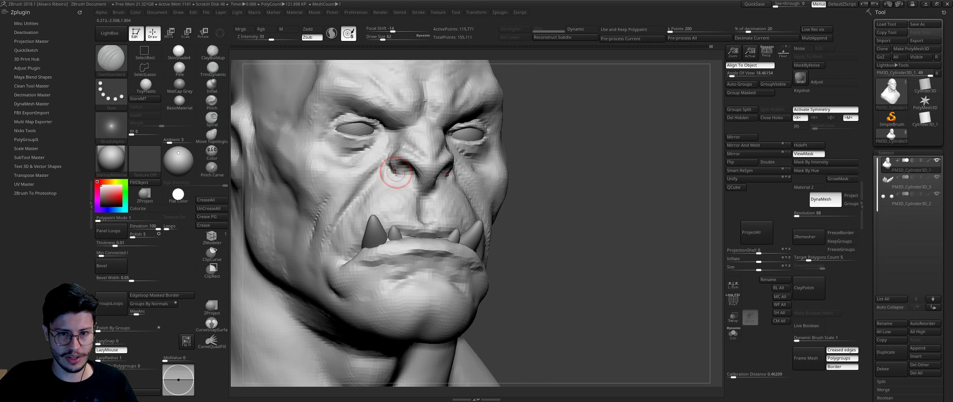
key("bracketleft")
mouse_move(536, 160)
left_mouse_down()
mouse_move(413, 165)
mouse_move(423, 199)
left_mouse_up()
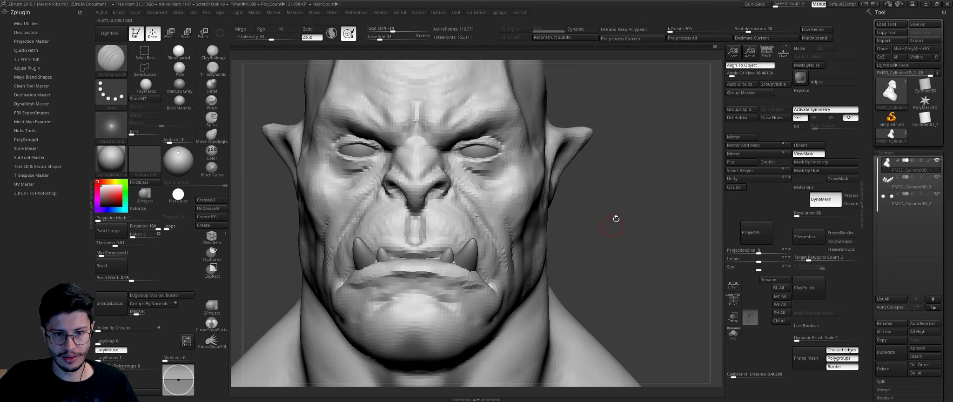
Step: Reshape the nostril with a larger Move brush from a close three-quarter view
key("b")
key("m")
key("v")
left_click_drag(617, 217, 407, 182)
key("bracketright")
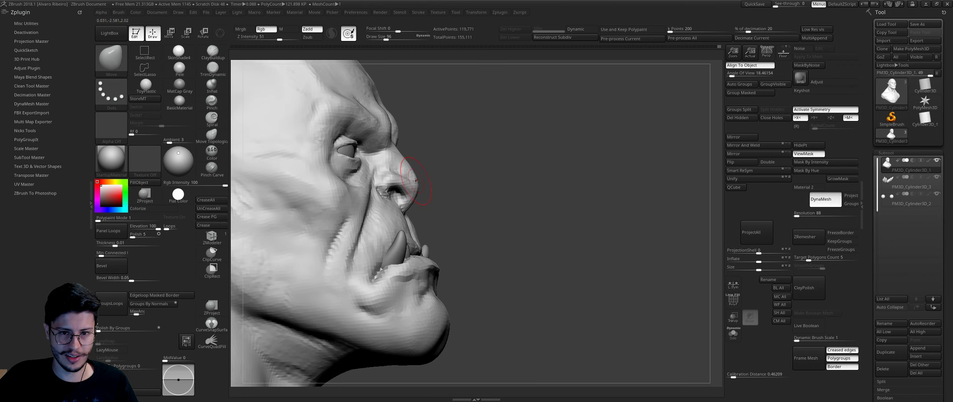
left_click_drag(453, 158, 434, 163, "shift")
Step: Add clay around the nose with the Clay brush from a right three-quarter view
key("b")
key("c")
key("l")
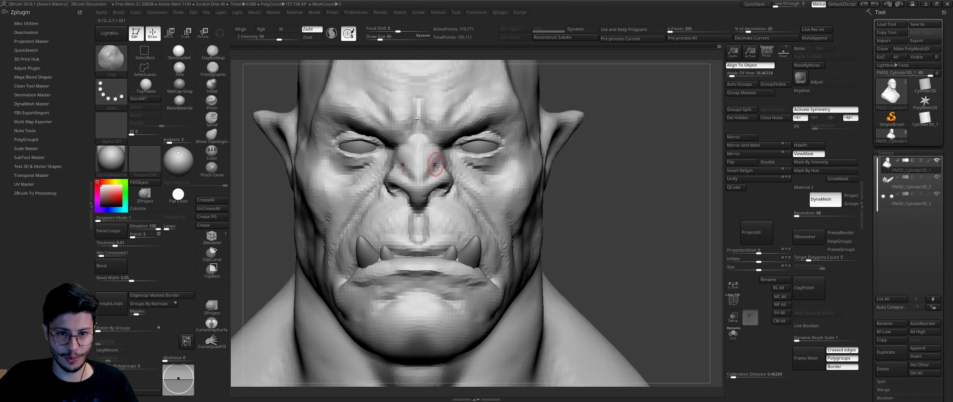
left_click_drag(596, 186, 380, 169)
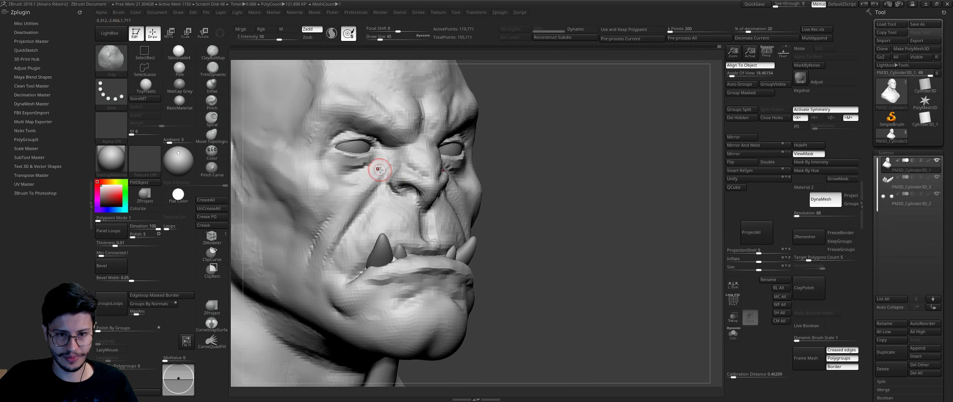
Step: Select Move and orbit below the chin and around the right side to close in on the eye
left_click_drag(486, 162, 501, 155)
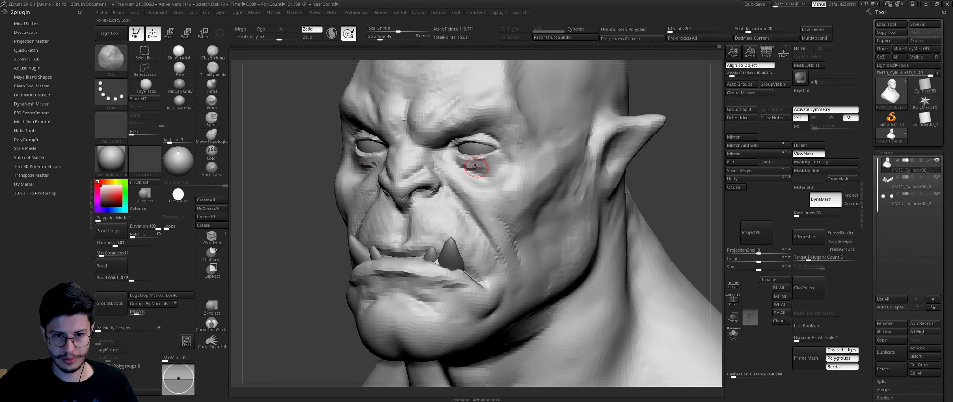
key("b")
key("m")
key("v")
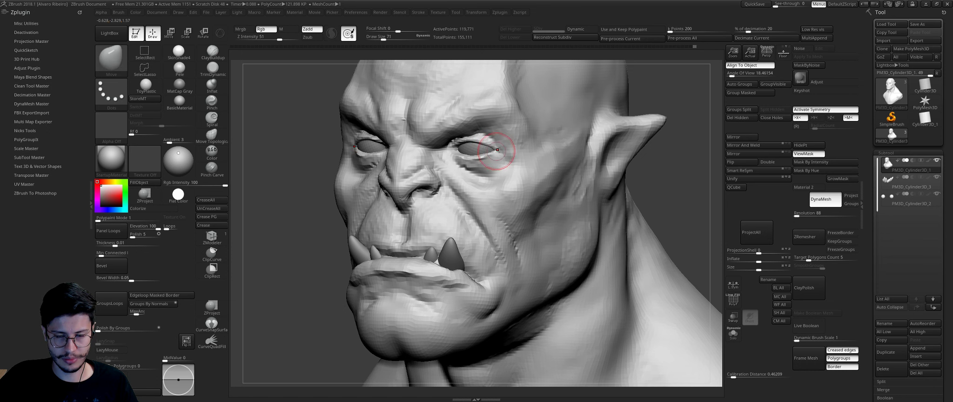
mouse_move(676, 191)
left_mouse_down()
mouse_move(600, 179)
mouse_move(425, 196)
mouse_move(433, 203)
left_mouse_up()
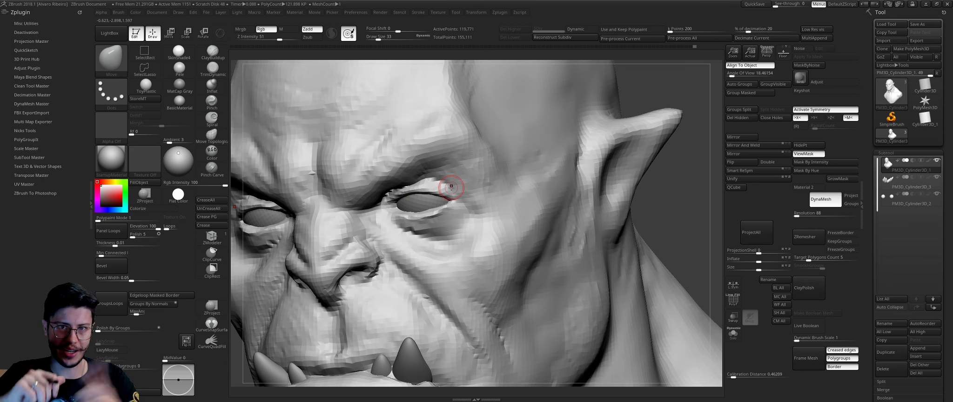
left_click_drag(692, 208, 617, 200)
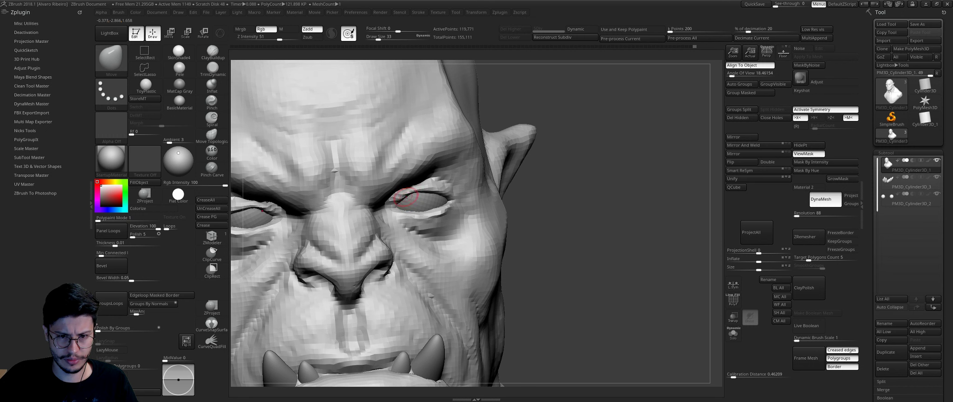
right_click_drag(418, 199, 428, 192)
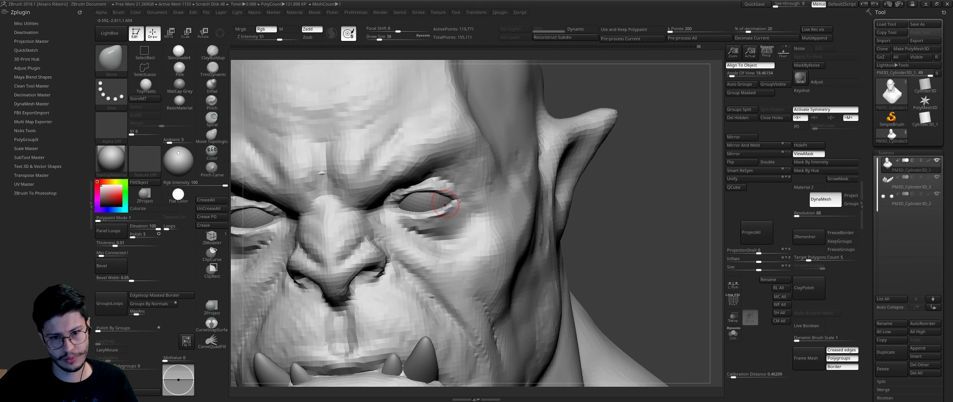
right_click_drag(446, 203, 585, 230)
Step: Flatten around the eye and sculpt the lower eyelid with TrimDynamic, mirrored on both eyes
key("b")
key("t")
key("d")
right_click_drag(660, 149, 414, 209)
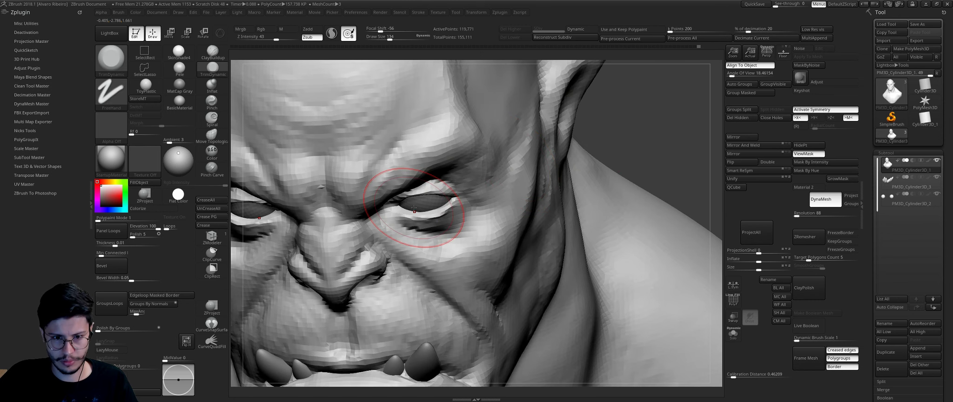
left_click_drag(401, 232, 435, 218)
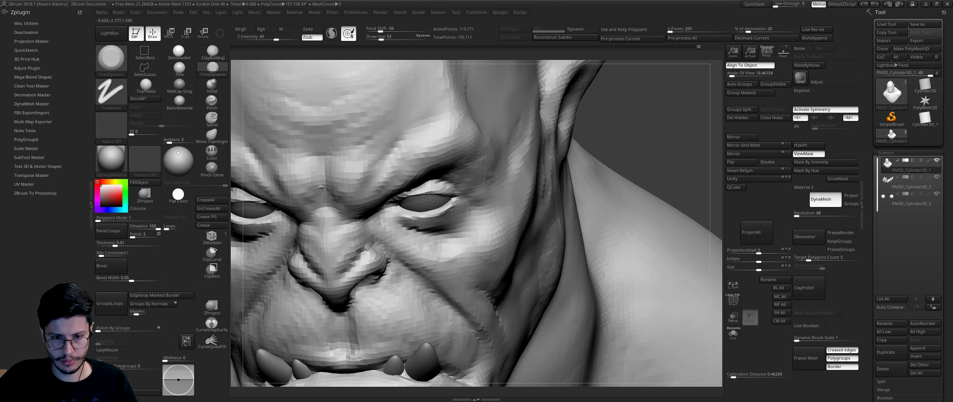
right_click_drag(447, 214, 451, 216)
Step: Switch to DamStandard at Draw Size 56 and turn the head to a side profile
key("b")
key("d")
key("s")
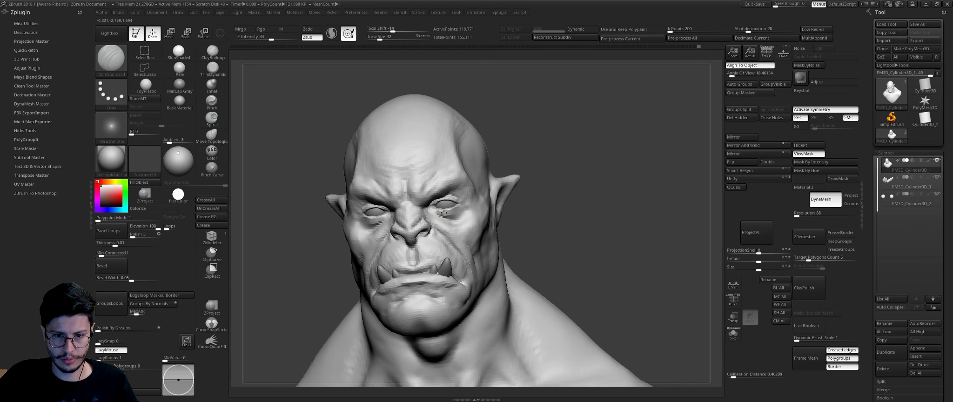
key("s")
left_click(451, 215)
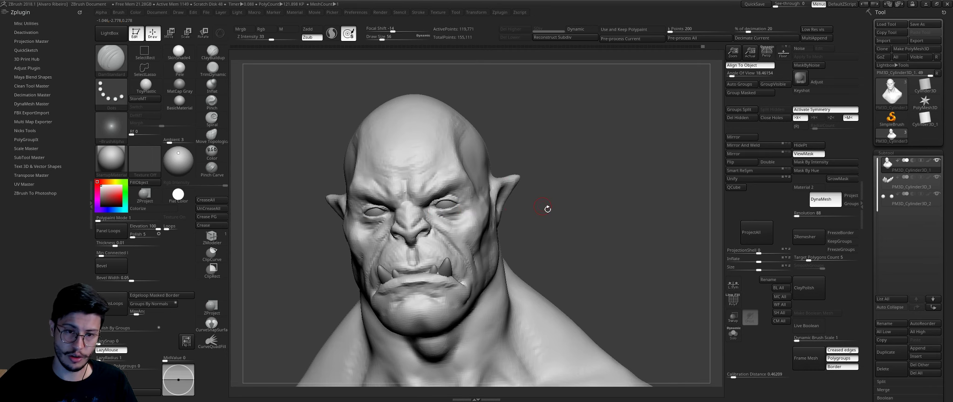
right_click_drag(547, 206, 512, 198)
Step: Adjust the eye area with an enlarged Move brush, then return to DamStandard for the creases
key("b")
key("m")
key("v")
key("bracketright")
key("bracketright")
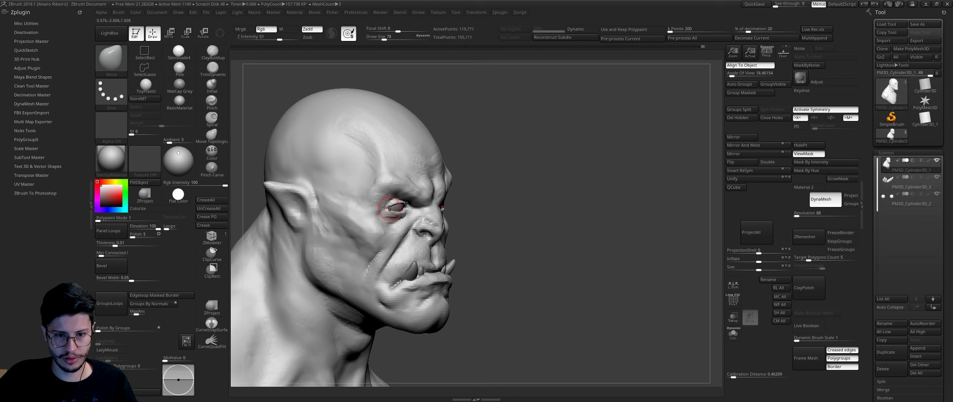
right_click_drag(385, 208, 557, 193, "ctrl")
key("b")
key("d")
key("s")
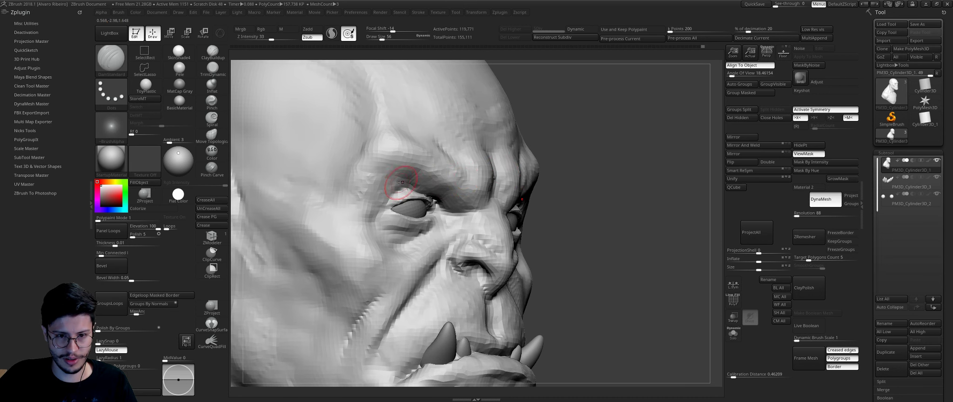
Step: Switch to Clay and frame the whole bust in a near-front view to check both eyes
key("b")
key("c")
key("l")
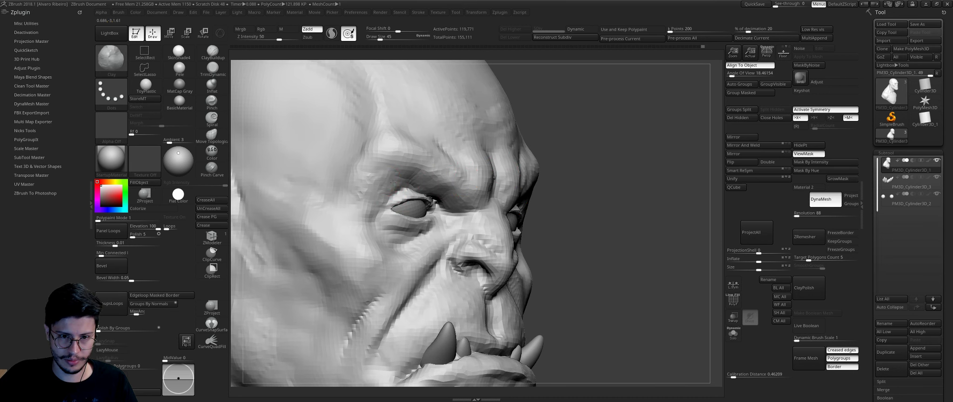
mouse_move(408, 175)
right_mouse_down()
mouse_move(559, 172)
mouse_move(531, 205)
mouse_move(632, 153)
right_mouse_up()
key("f")
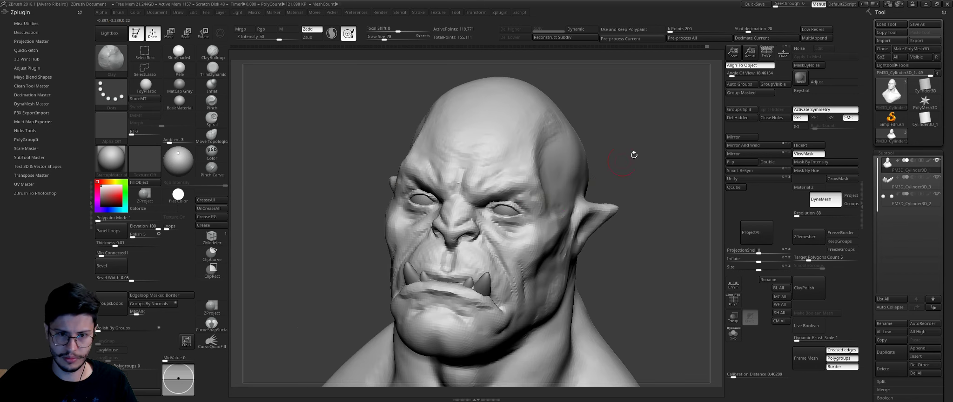
key("f")
mouse_move(621, 179)
right_mouse_down()
mouse_move(637, 192)
mouse_move(570, 156)
right_mouse_up()
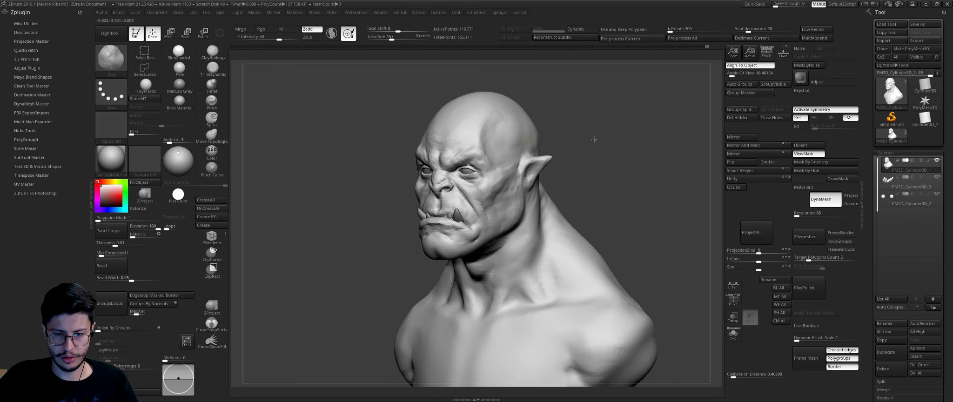
mouse_move(594, 139)
right_mouse_down()
mouse_move(535, 168)
mouse_move(535, 153)
mouse_move(606, 126)
right_mouse_up()
Step: Carve a groove along the ear up to its tip with an enlarged DamStandard brush
key("b")
key("d")
key("s")
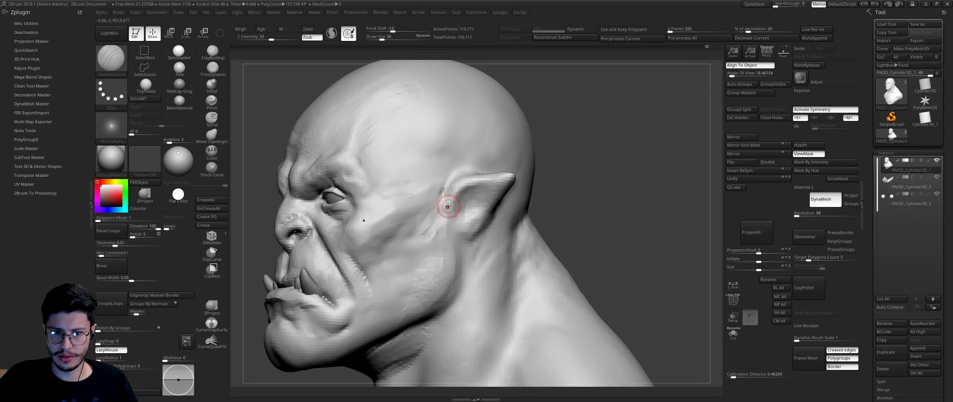
key("bracketright")
left_click_drag(457, 206, 508, 179)
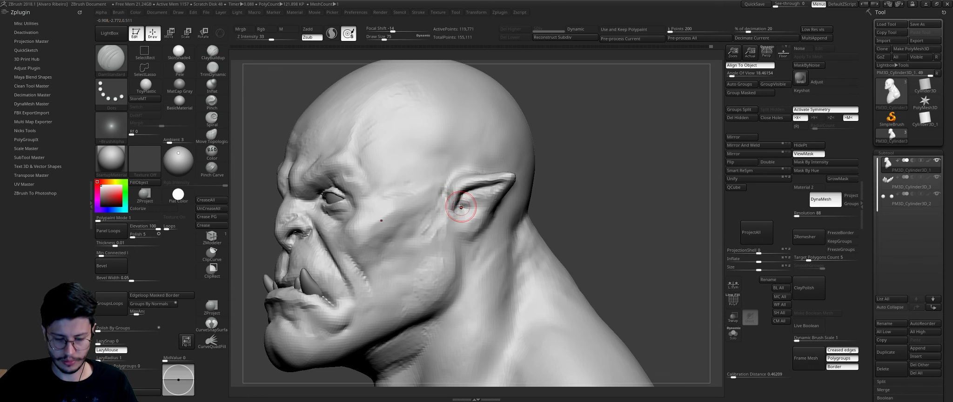
Step: Build up the inner ear folds with a small ClayBuildup brush, fine-tuning its size
key("b")
key("c")
key("b")
left_click_drag(553, 183, 462, 210, "alt")
key("[")
key("[")
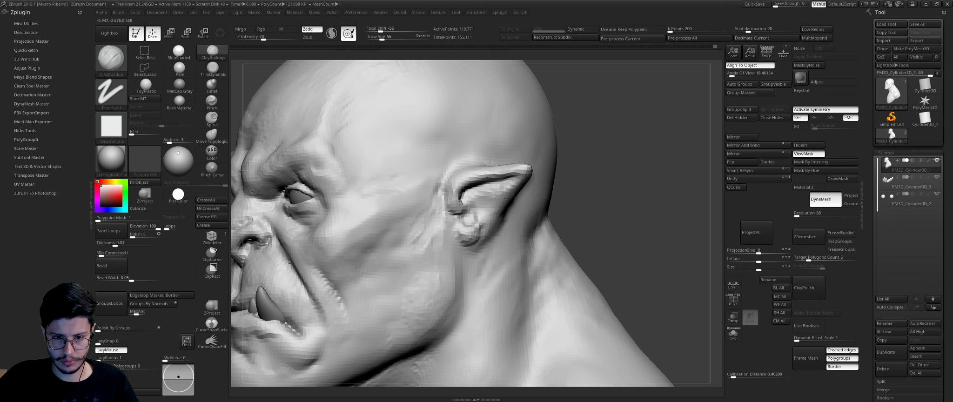
key("[")
key("bracketright")
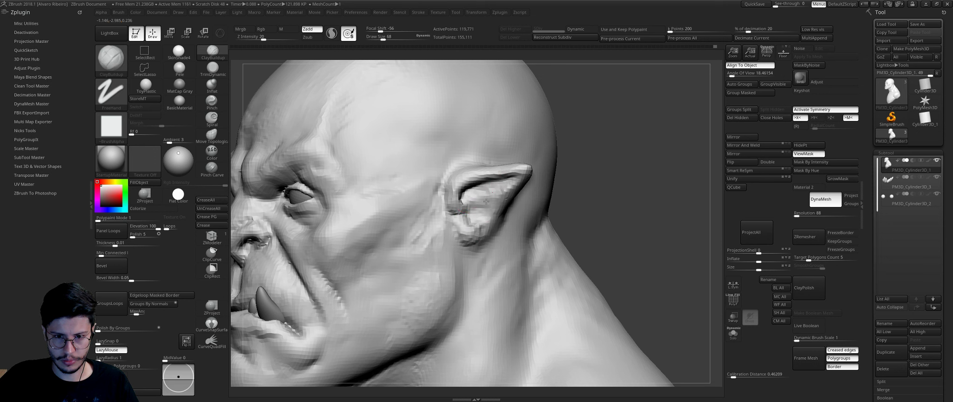
key("bracketleft")
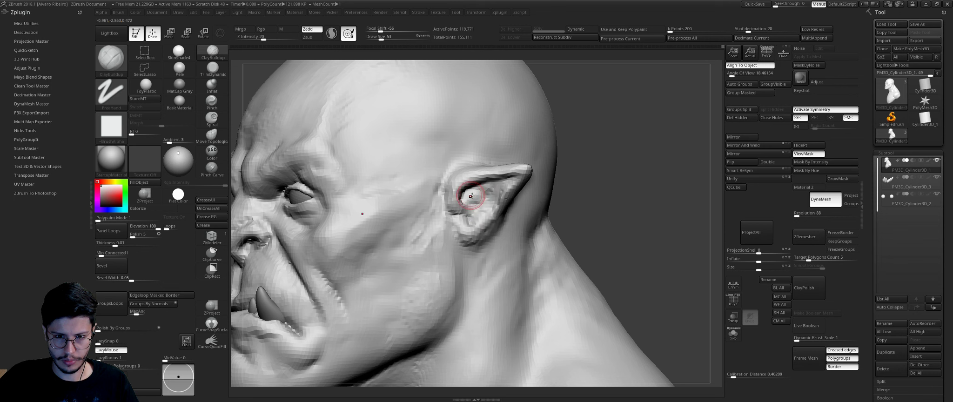
right_click_drag(492, 197, 475, 194)
key("bracketleft")
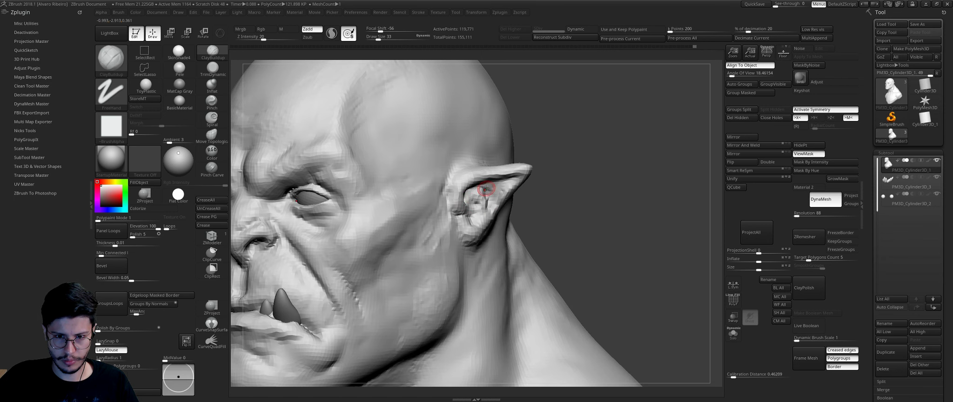
mouse_move(549, 175)
left_mouse_down()
mouse_move(534, 106)
mouse_move(598, 182)
mouse_move(568, 143)
mouse_move(470, 198)
left_mouse_up()
Step: Tweak the ear shape with Move and DamStandard, checking it from above, the side and below
key("b")
key("m")
key("v")
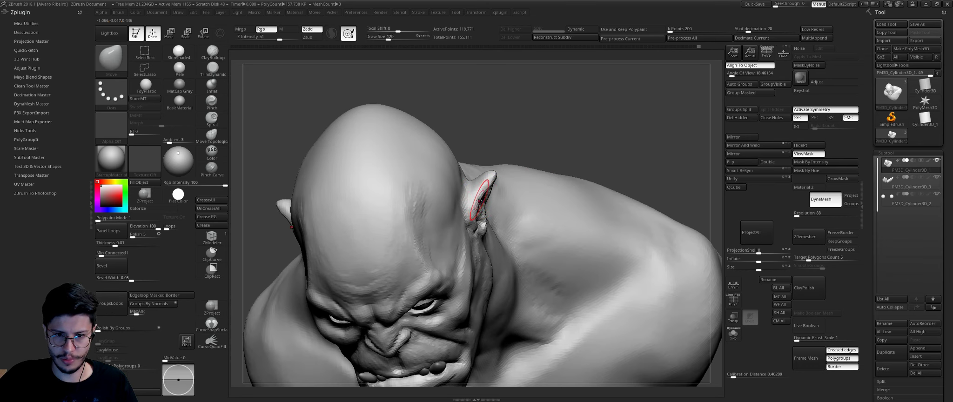
right_click_drag(488, 180, 494, 166)
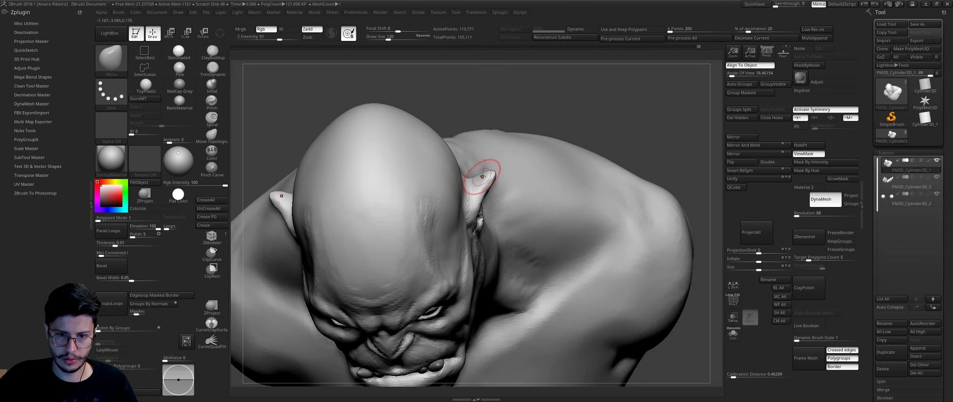
left_click_drag(552, 112, 464, 189)
key("b")
key("d")
key("s")
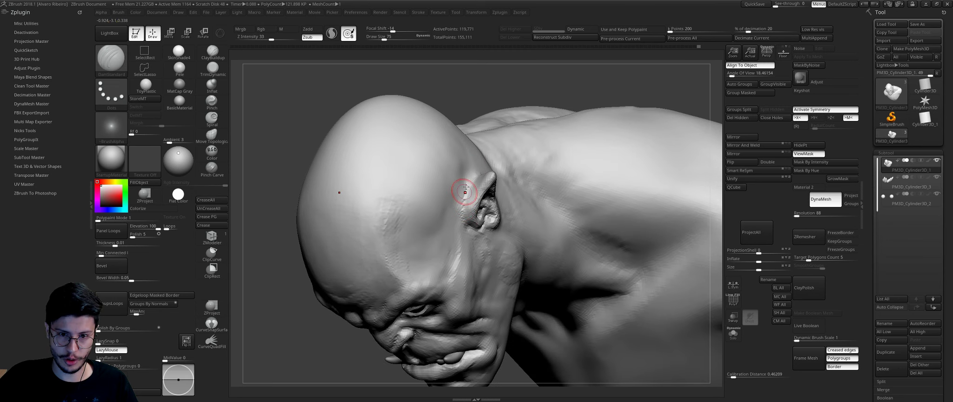
mouse_move(498, 130)
right_mouse_down()
mouse_move(484, 207)
mouse_move(465, 199)
mouse_move(489, 173)
right_mouse_up()
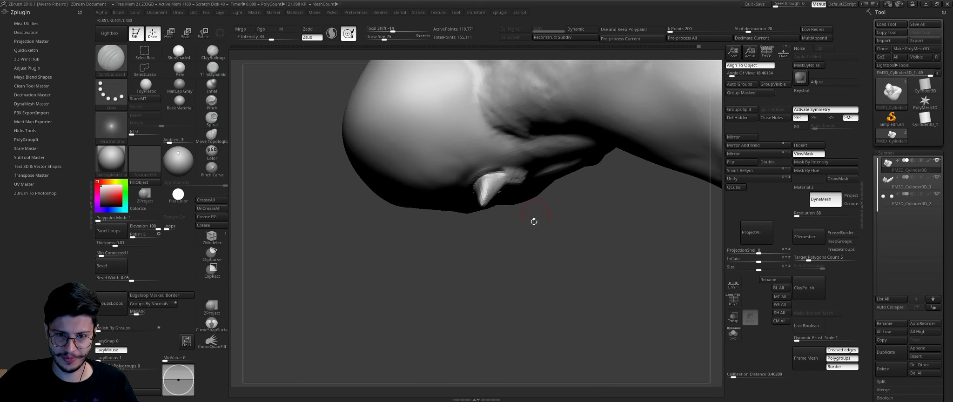
mouse_move(533, 221)
right_mouse_down()
mouse_move(574, 127)
mouse_move(557, 196)
right_mouse_up()
Step: Nudge the ear with Move from a three-quarter view, then pick a much larger ClayBuildup brush
key("b")
key("m")
key("v")
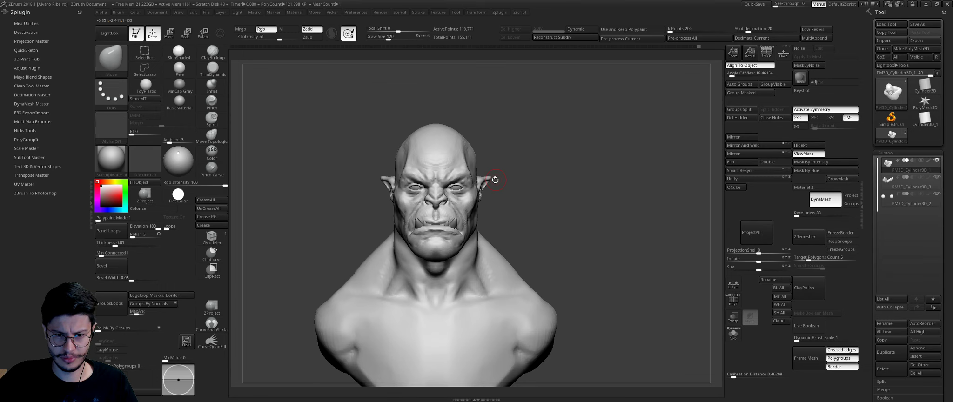
mouse_move(567, 148)
right_mouse_down()
mouse_move(568, 171)
mouse_move(550, 199)
right_mouse_up()
mouse_move(589, 180)
right_mouse_down("alt")
mouse_move(553, 161)
mouse_move(568, 108)
mouse_move(549, 183)
mouse_move(521, 150)
right_mouse_up("alt")
key("b")
key("c")
key("b")
key("bracketright")
key("bracketright")
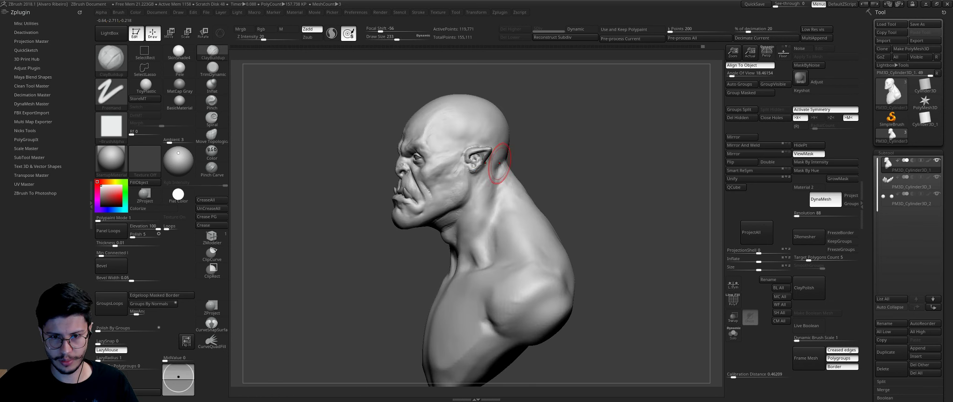
Step: Lay enlarged ClayBuildup strokes down the side of the neck
right_click_drag(491, 205, 502, 230)
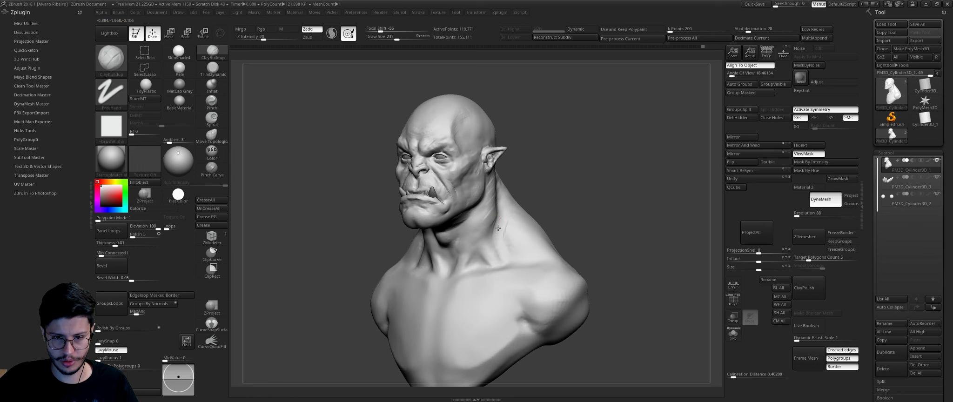
key("bracketright")
mouse_move(561, 192)
right_mouse_down()
mouse_move(522, 200)
mouse_move(511, 172)
right_mouse_up()
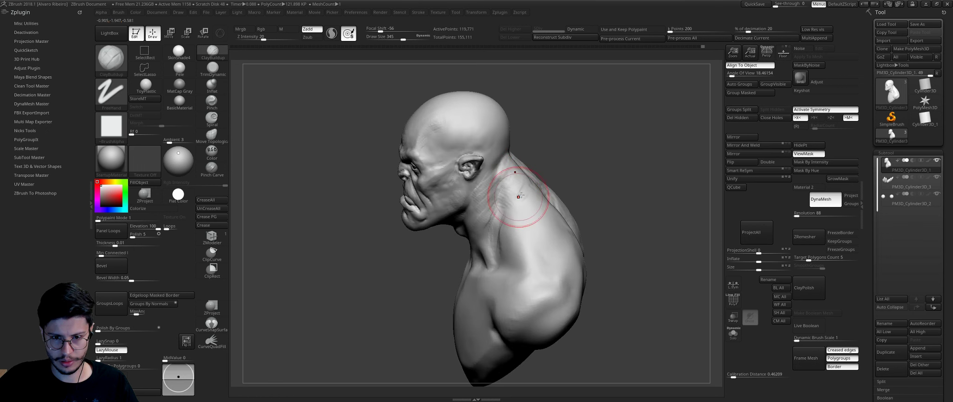
mouse_move(521, 202)
right_mouse_down()
mouse_move(604, 170)
mouse_move(526, 228)
right_mouse_up()
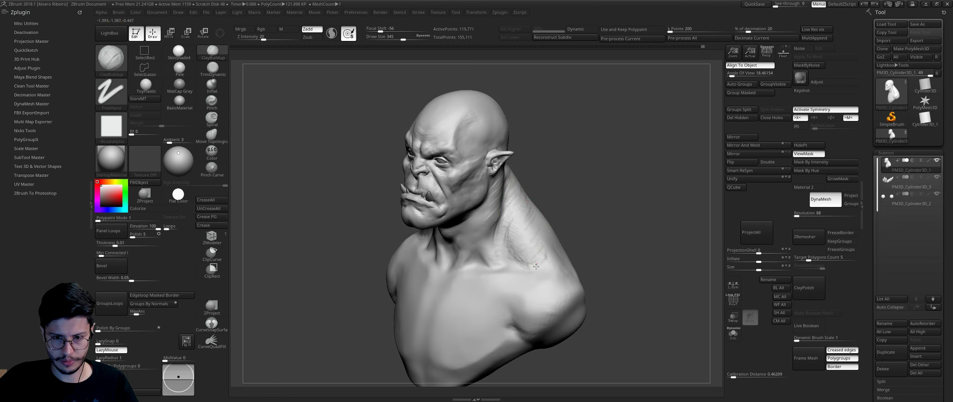
mouse_move(556, 252)
right_mouse_down()
mouse_move(601, 259)
mouse_move(538, 255)
mouse_move(575, 221)
right_mouse_up()
Step: Switch to DamStandard and inspect the torso from higher, three-quarter and tilted views
key("b")
key("d")
key("s")
key("s")
left_click_drag(447, 245, 465, 244)
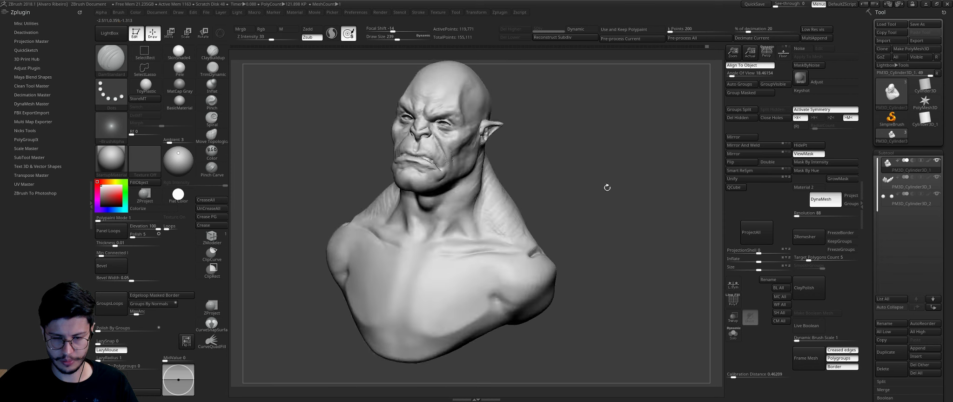
mouse_move(494, 249)
right_mouse_down()
mouse_move(600, 213)
mouse_move(547, 215)
right_mouse_up()
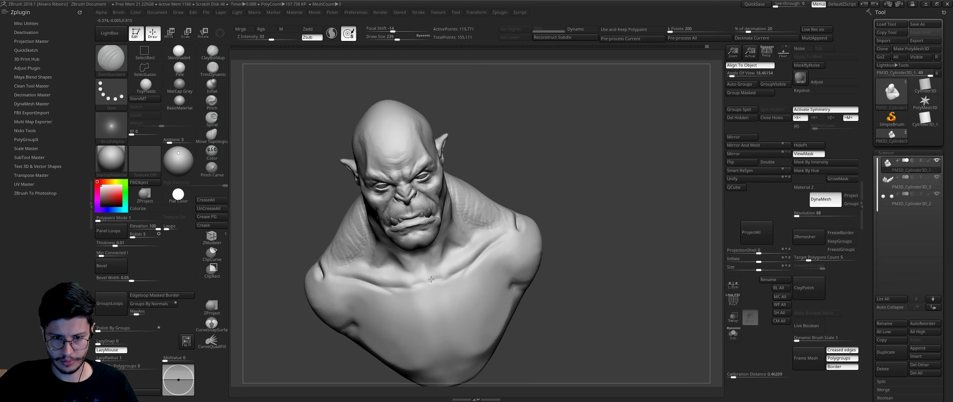
mouse_move(540, 161)
right_mouse_down()
mouse_move(526, 195)
mouse_move(504, 213)
mouse_move(583, 200)
right_mouse_up()
Step: Rough in the chest with ClayBuildup strokes across the lower and upper-right chest
key("b")
key("c")
key("b")
mouse_move(493, 279)
left_mouse_down()
mouse_move(444, 289)
mouse_move(409, 309)
mouse_move(458, 316)
mouse_move(395, 336)
mouse_move(488, 335)
left_mouse_up()
key("bracketright")
right_click_drag(510, 303, 493, 293)
key("bracketleft")
left_click_drag(517, 279, 442, 261)
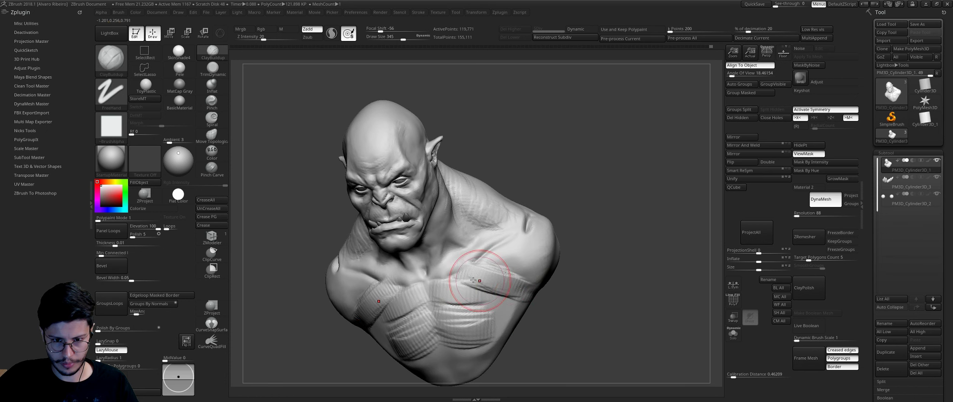
Step: Add fold strokes across the chest from a near-frontal view
right_click_drag(529, 290, 458, 297)
mouse_move(467, 305)
left_mouse_down()
mouse_move(479, 298)
mouse_move(405, 354)
left_mouse_up()
left_click_drag(468, 330, 498, 329)
left_click_drag(577, 325, 526, 249)
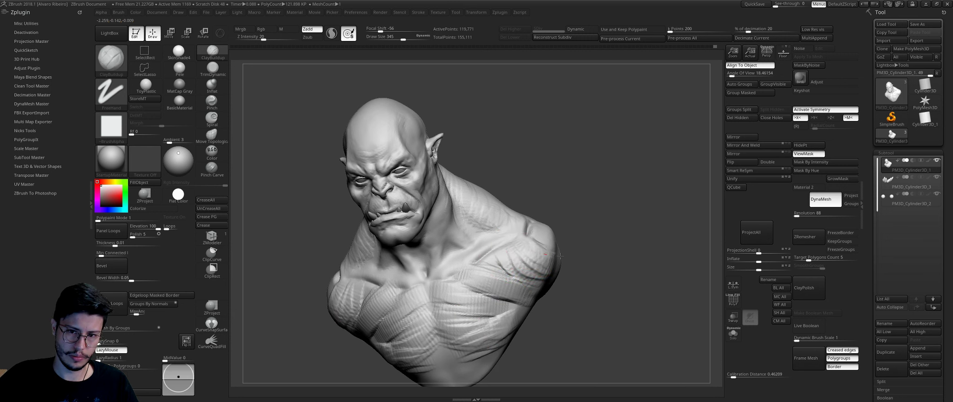
Step: Carve and smooth a crease in the chest with DamStandard
key("b")
key("d")
key("s")
left_click_drag(479, 258, 517, 272)
left_click_drag(606, 228, 543, 222)
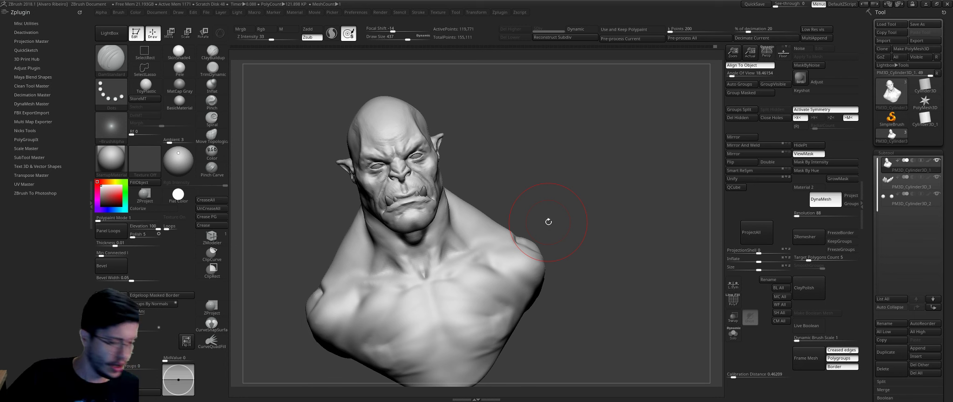
mouse_move(514, 188)
left_mouse_down()
mouse_move(549, 186)
mouse_move(557, 225)
mouse_move(616, 187)
left_mouse_up()
Step: Select ClayBuildup and check the bust from tusk, front and three-quarter angles
key("b")
key("c")
key("b")
mouse_move(485, 280)
right_mouse_down()
mouse_move(472, 273)
mouse_move(623, 251)
mouse_move(500, 272)
right_mouse_up()
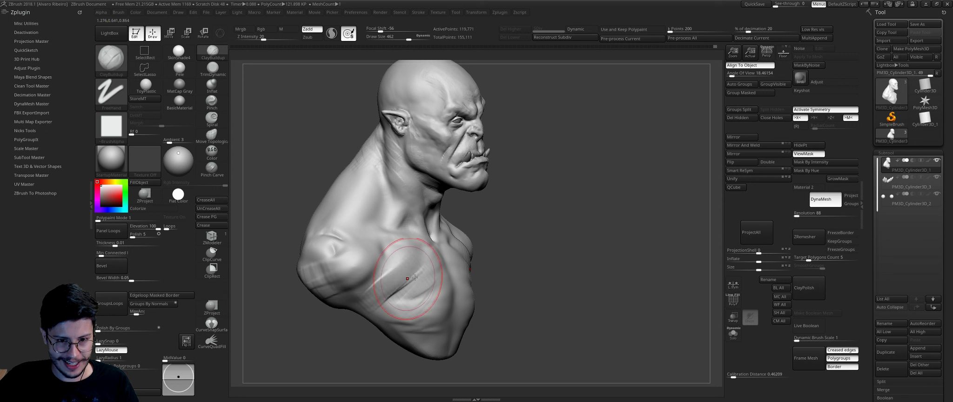
right_click_drag(436, 289, 518, 301)
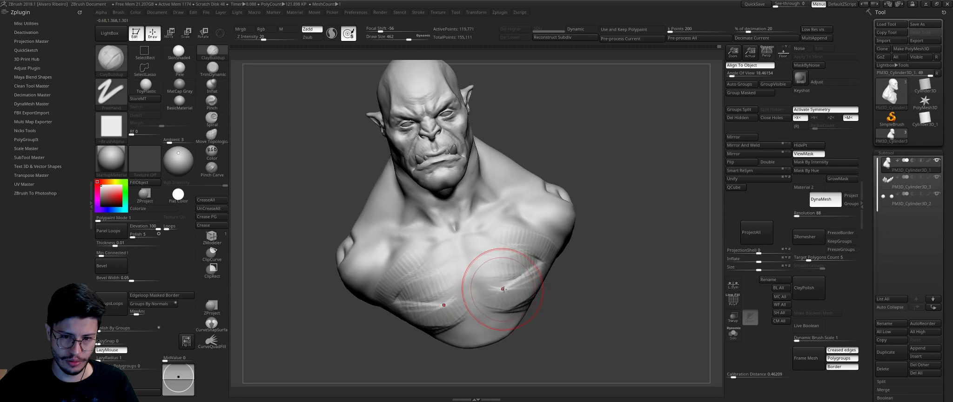
right_click_drag(510, 279, 568, 272)
Step: Select DamStandard and reduce its Draw Size to 263
key("b")
key("d")
key("s")
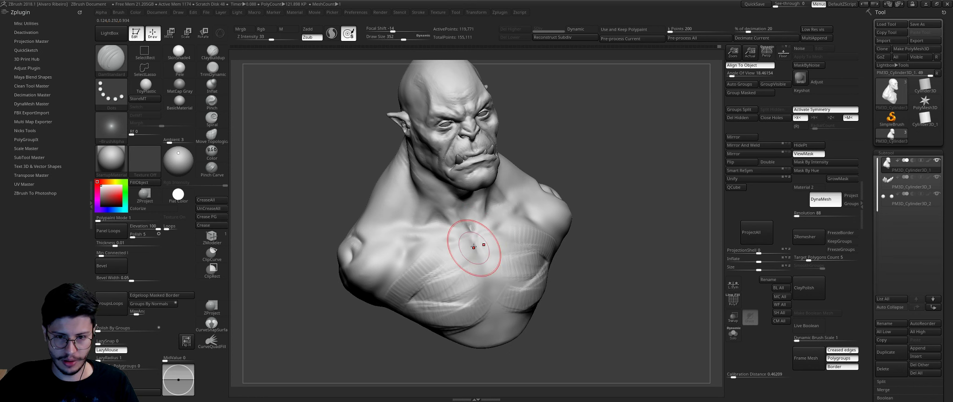
right_click_drag(473, 247, 428, 251)
key("s")
left_click_drag(465, 245, 471, 261)
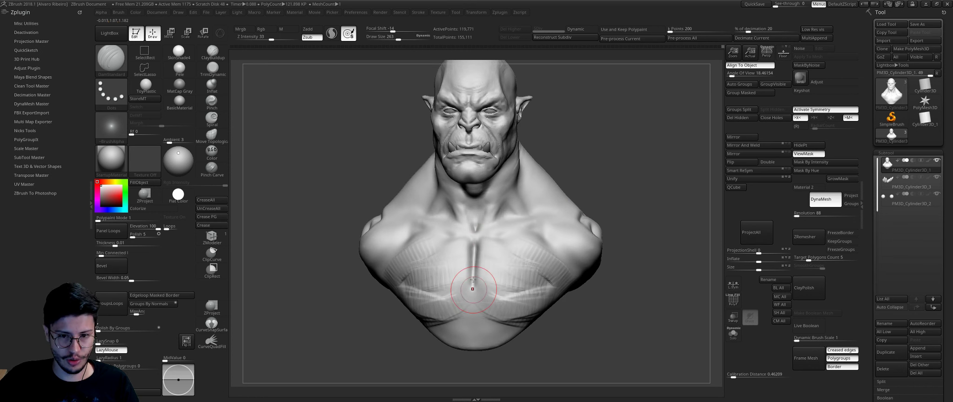
Step: Smooth the chest, then build up clay across the lower right pectoral
left_click_drag(516, 371, 471, 257)
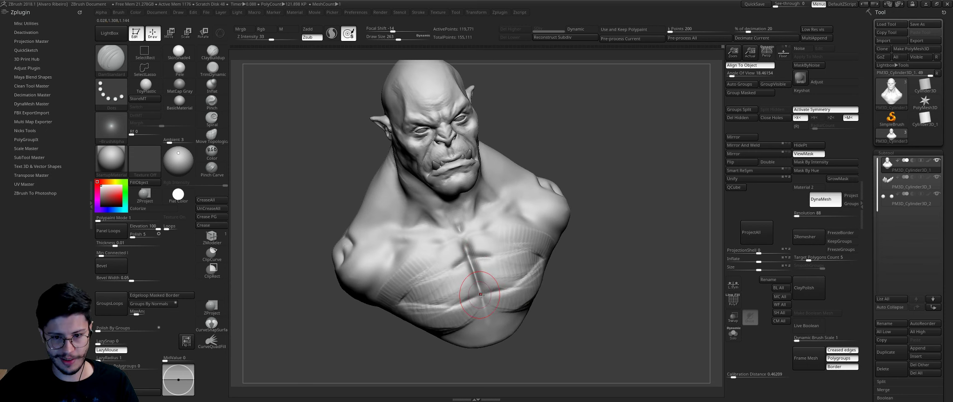
key("shift")
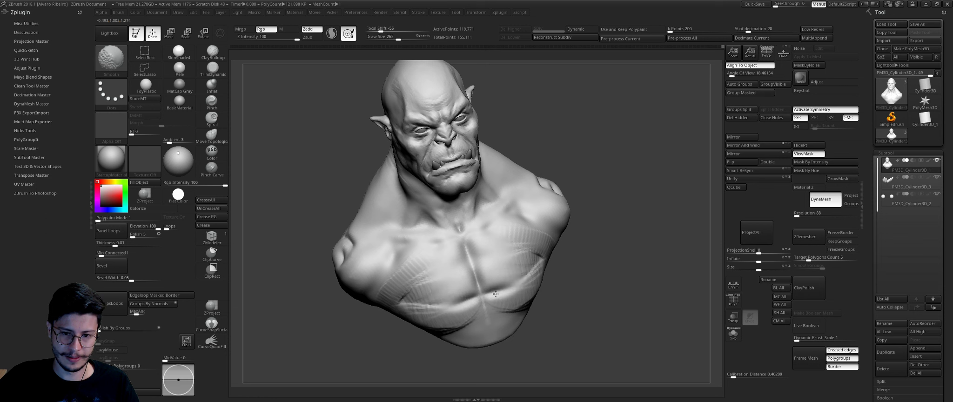
mouse_move(559, 262)
left_mouse_down()
mouse_move(490, 277)
mouse_move(608, 302)
left_mouse_up()
key("b")
key("c")
key("b")
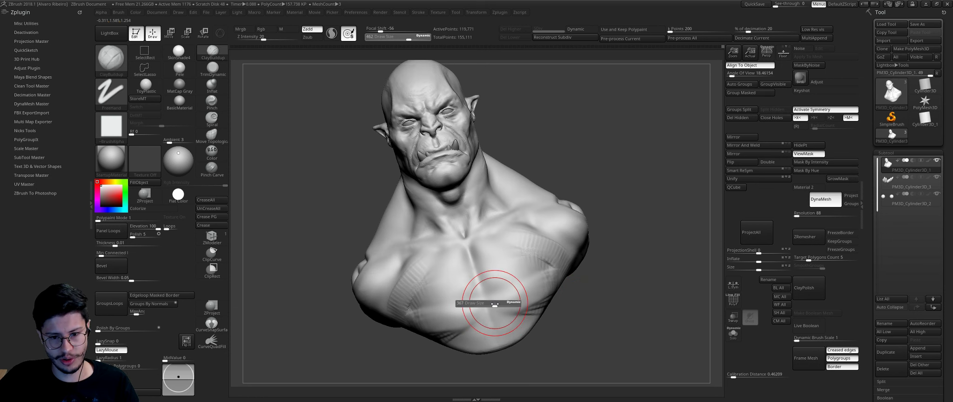
mouse_move(505, 304)
left_mouse_down()
mouse_move(534, 307)
mouse_move(500, 311)
left_mouse_up()
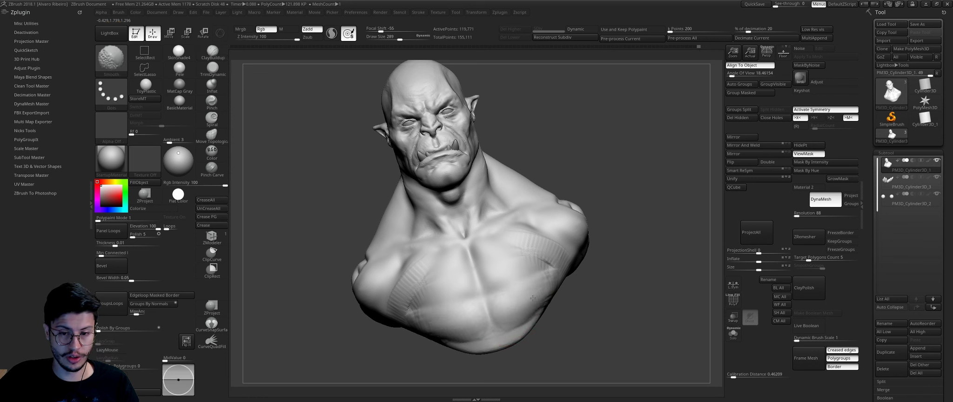
left_click_drag(560, 307, 401, 274, "shift")
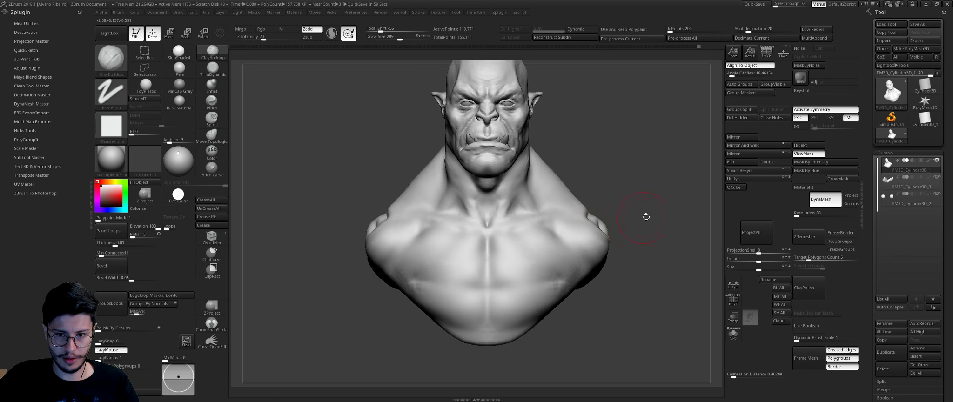
left_click_drag(645, 213, 396, 247)
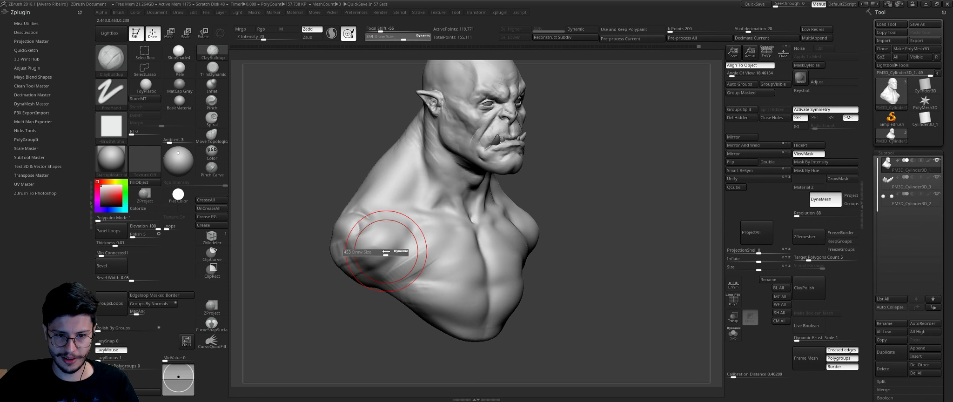
Step: Add clay to the left shoulder and inspect it from below and in profile
left_click_drag(628, 195, 547, 224, "shift")
mouse_move(547, 224)
right_mouse_down()
mouse_move(464, 272)
mouse_move(485, 266)
right_mouse_up()
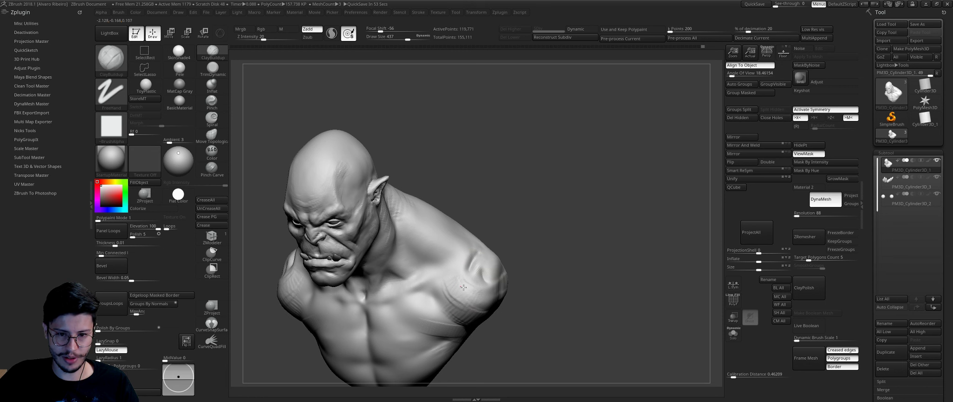
right_click_drag(472, 296, 493, 239)
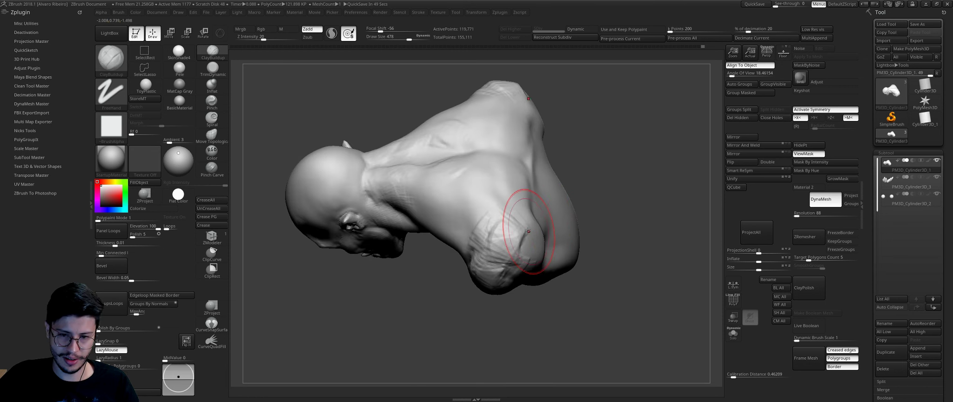
mouse_move(525, 222)
right_mouse_down()
mouse_move(532, 216)
mouse_move(500, 220)
mouse_move(540, 216)
mouse_move(496, 263)
right_mouse_up()
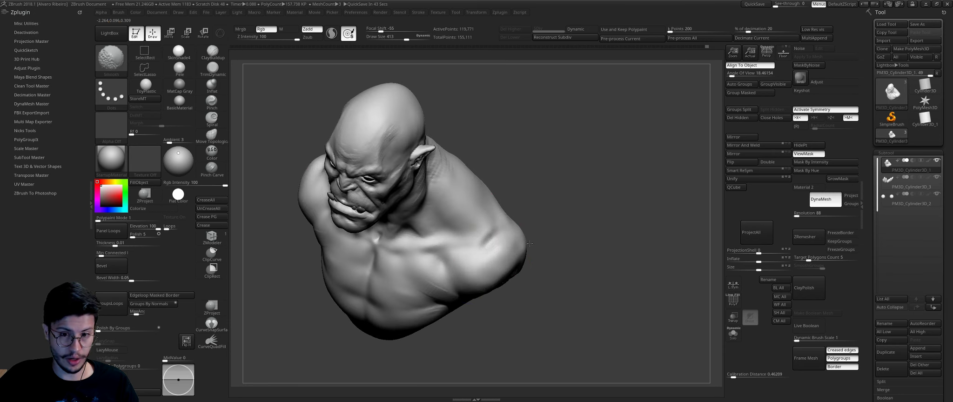
right_click_drag(530, 243, 468, 244)
right_click_drag(531, 188, 532, 160)
Step: Enlarge the brush size and switch to the Move brush from a front view
key("s")
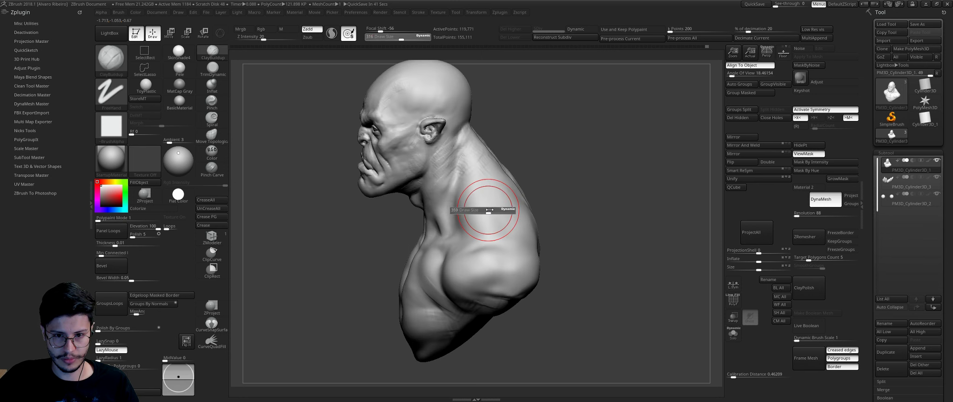
mouse_move(489, 210)
left_mouse_down()
mouse_move(503, 195)
mouse_move(498, 175)
mouse_move(503, 221)
left_mouse_up()
mouse_move(576, 165)
right_mouse_down()
mouse_move(522, 202)
mouse_move(573, 181)
mouse_move(525, 208)
right_mouse_up()
key("b")
key("m")
key("v")
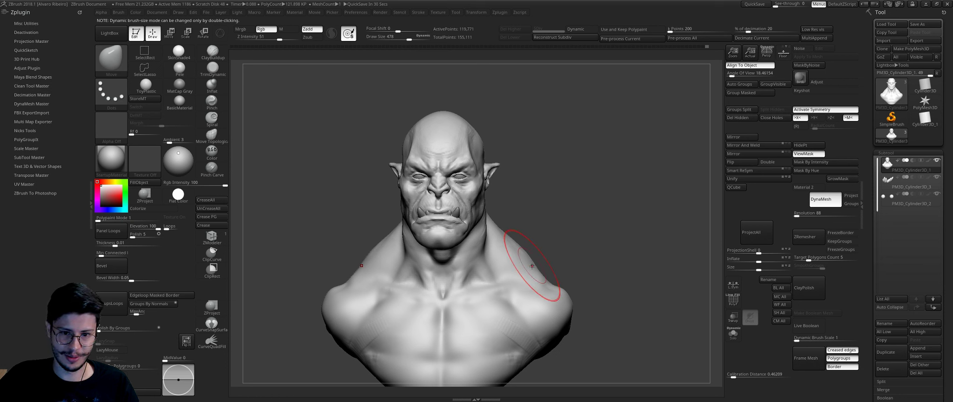
mouse_move(532, 265)
right_mouse_down("ctrl")
mouse_move(581, 206)
mouse_move(627, 217)
mouse_move(617, 213)
mouse_move(554, 266)
mouse_move(556, 316)
mouse_move(584, 367)
mouse_move(598, 300)
mouse_move(675, 211)
mouse_move(561, 217)
mouse_move(614, 217)
mouse_move(519, 169)
mouse_move(494, 181)
right_mouse_up("ctrl")
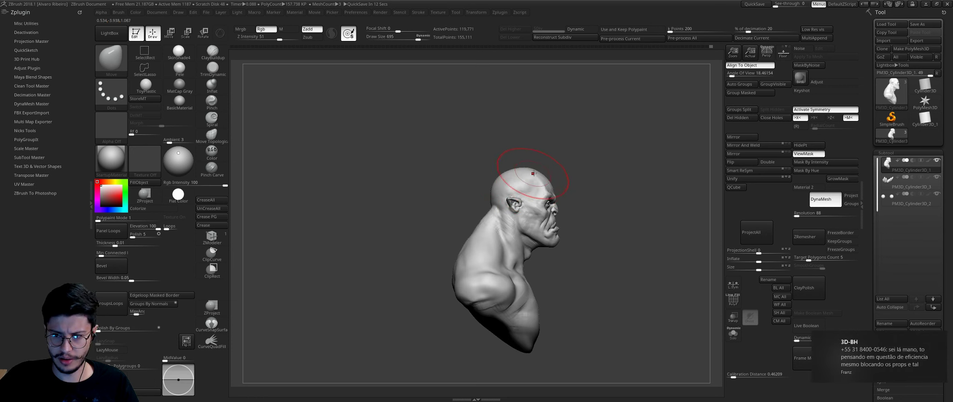
Step: Build up a clay band across the back of the head with a smaller ClayBuildup brush
mouse_move(496, 178)
right_mouse_down()
mouse_move(486, 201)
mouse_move(547, 172)
right_mouse_up()
key("b")
key("c")
key("b")
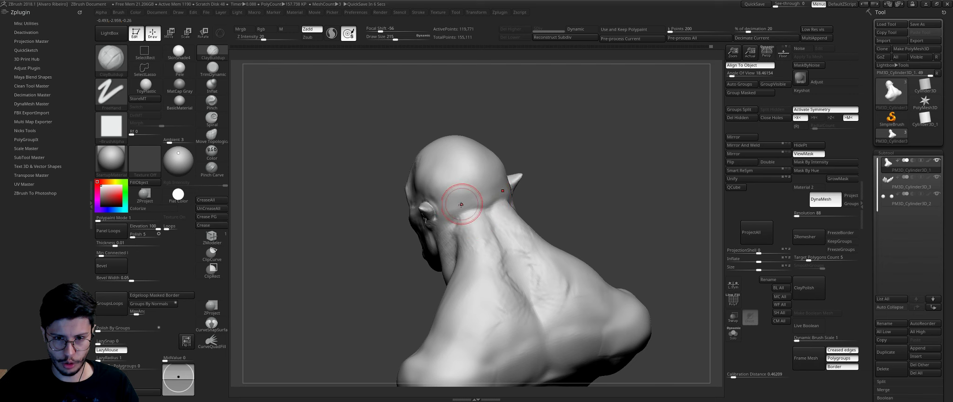
key("[")
key("[")
left_click_drag(512, 185, 455, 205)
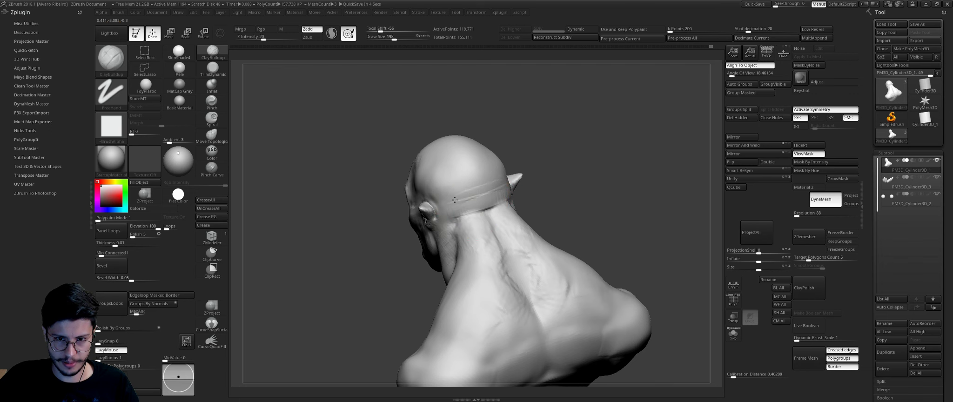
Step: Carve a DamStandard crease down the back of the neck and smooth it
key("b")
key("d")
key("s")
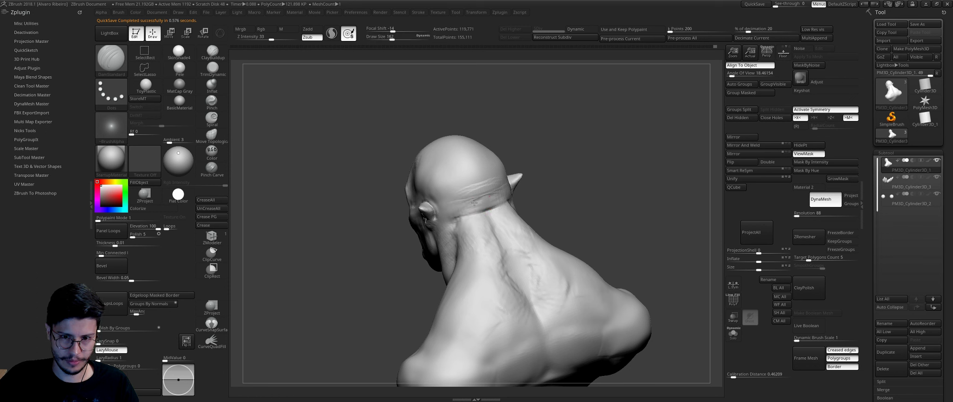
key("shift")
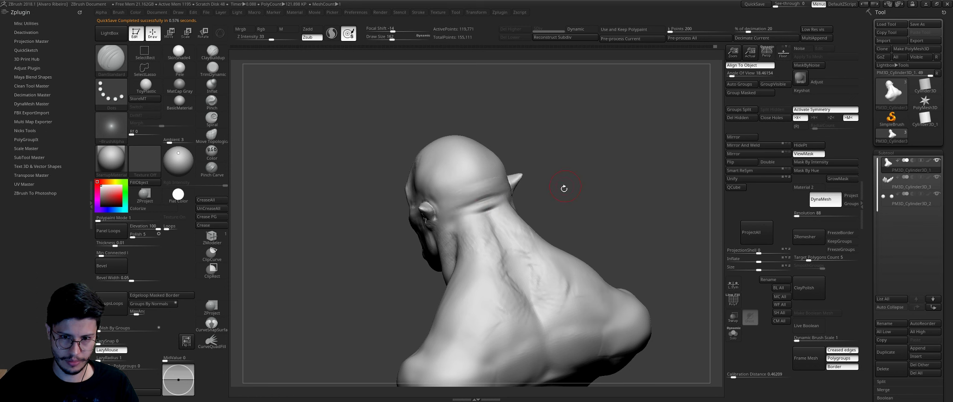
right_click_drag(461, 221, 467, 218)
left_click_drag(493, 239, 517, 277)
key("shift")
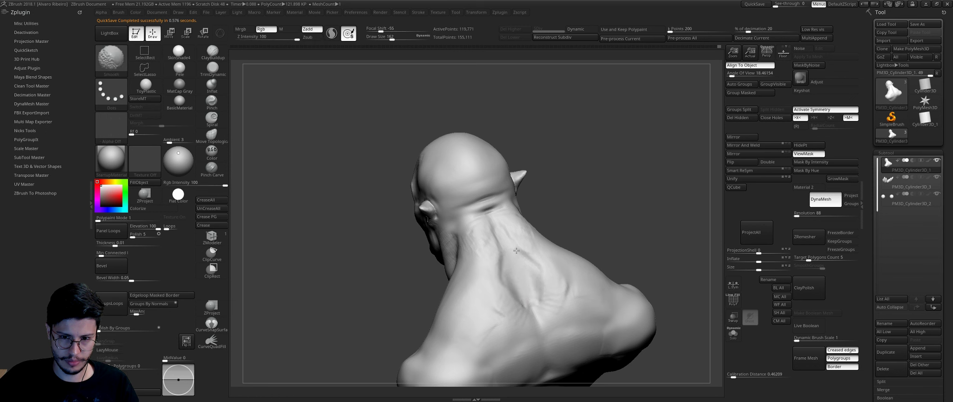
right_click_drag(517, 250, 499, 252, "shift")
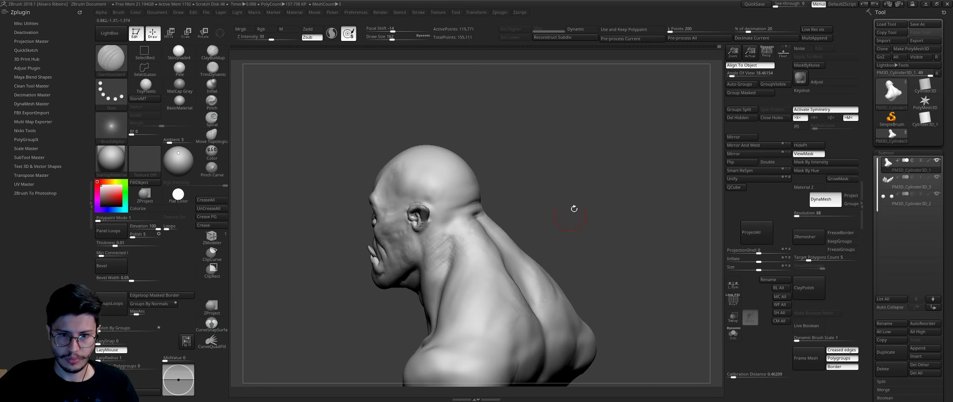
Step: Mask around the head and rotate the unmasked body to re-angle it
mouse_move(572, 209)
right_mouse_down("shift")
mouse_move(591, 198)
mouse_move(555, 187)
mouse_move(532, 165)
mouse_move(484, 155)
right_mouse_up("shift")
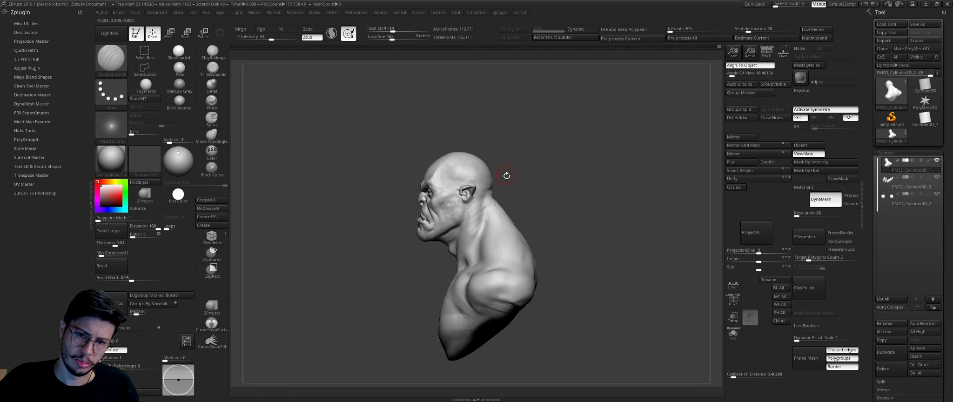
mouse_move(502, 183)
left_mouse_down("ctrl")
mouse_move(446, 256)
mouse_move(495, 196)
left_mouse_up("ctrl")
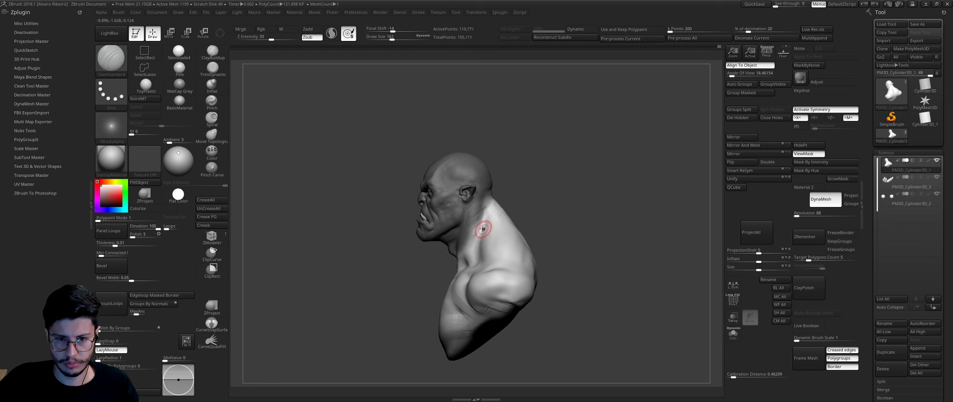
key("r")
mouse_move(458, 205)
left_mouse_down()
mouse_move(553, 196)
mouse_move(590, 237)
mouse_move(420, 282)
left_mouse_up()
key("q")
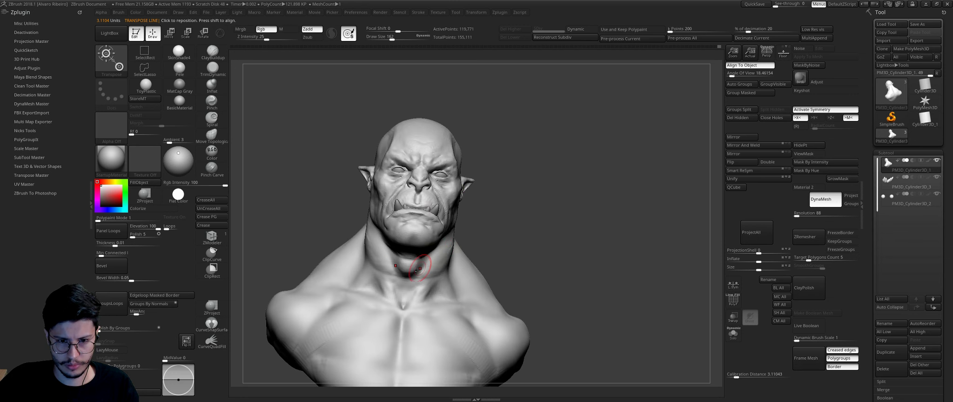
Step: Select ClayBuildup and orbit the bust toward a side profile
key("b")
key("c")
key("b")
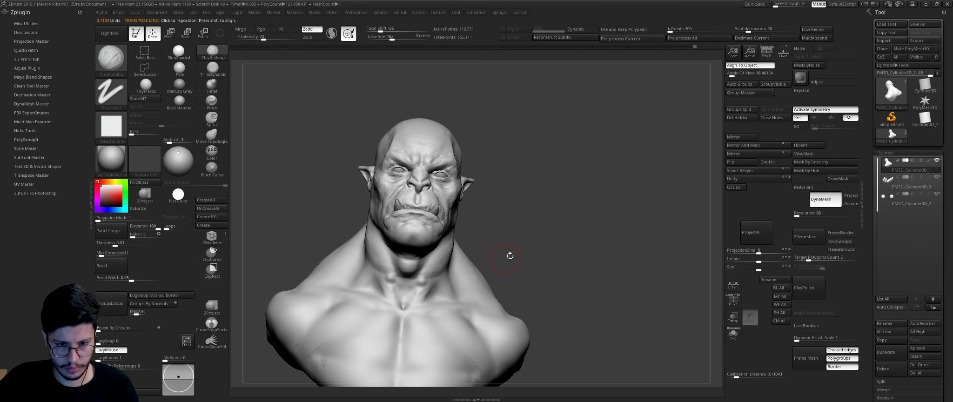
left_click_drag(506, 258, 437, 277)
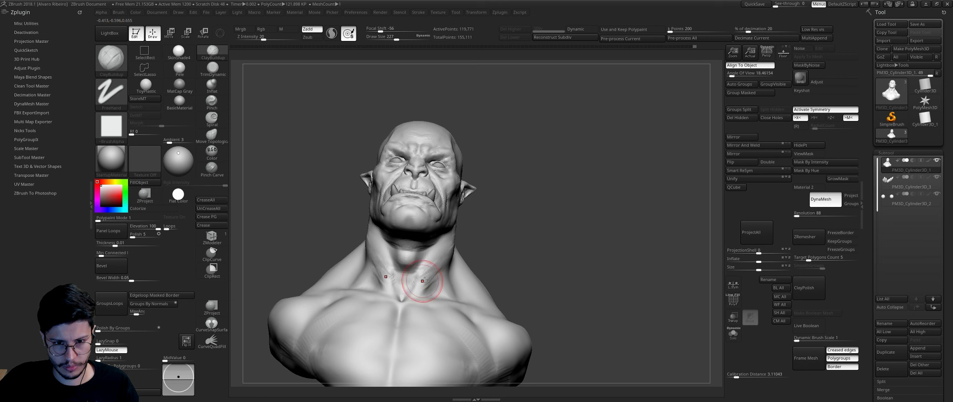
right_click_drag(431, 268, 415, 290)
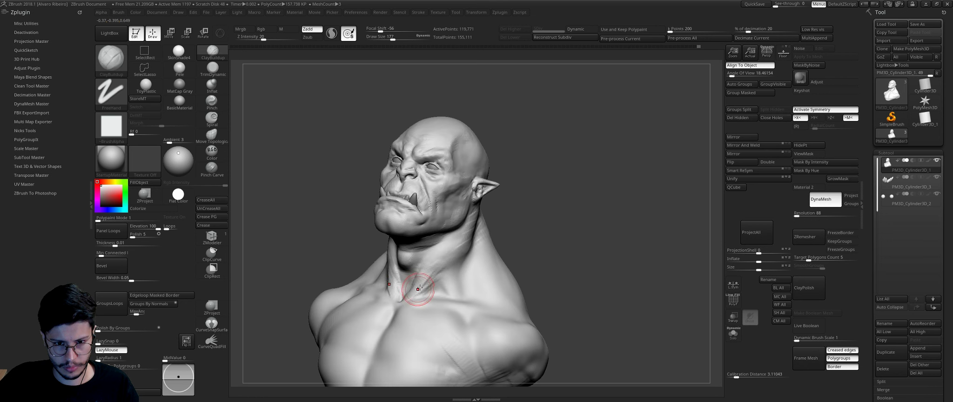
right_click_drag(459, 247, 440, 237)
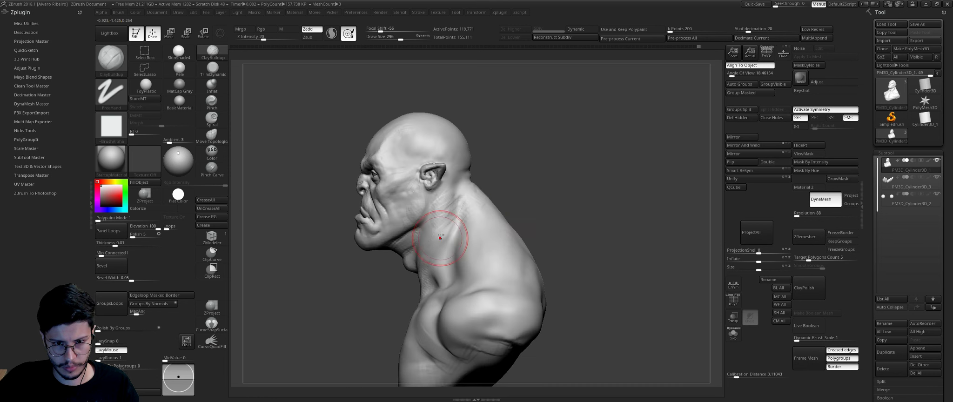
Step: Reshape the neck under the jaw with the Move brush
key("b")
key("m")
key("v")
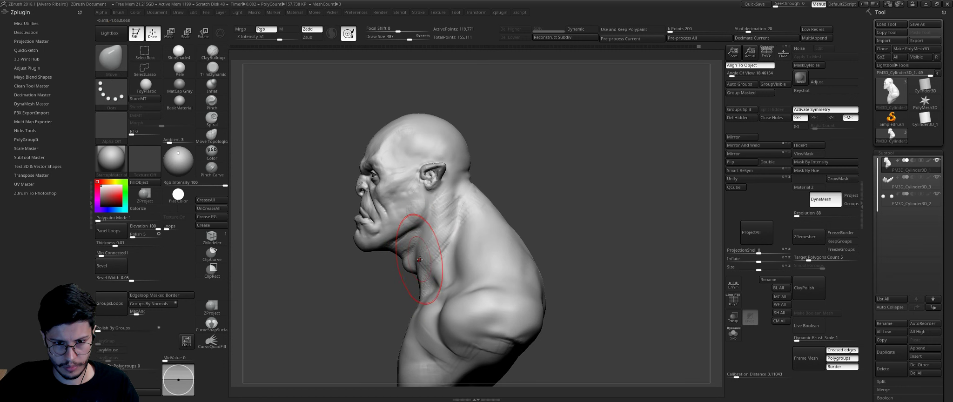
left_click_drag(420, 260, 420, 269)
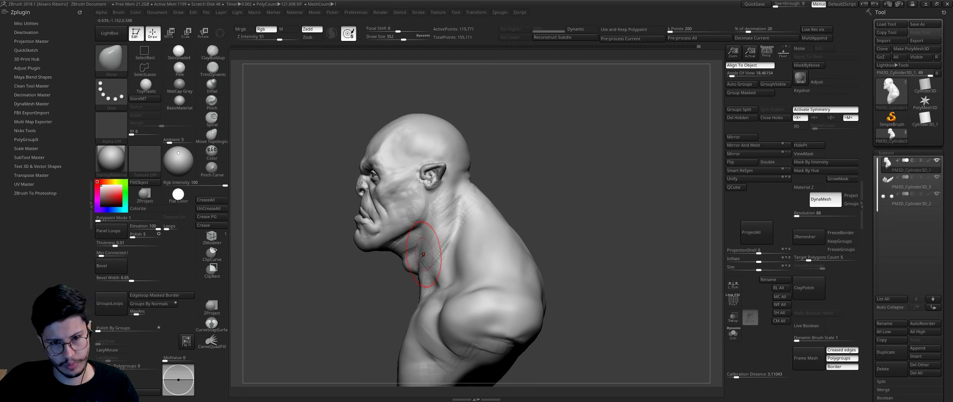
mouse_move(421, 270)
right_mouse_down()
mouse_move(521, 215)
mouse_move(439, 243)
right_mouse_up()
Step: Select ClayBuildup and review the bust from front, three-quarter and side views
key("b")
key("c")
key("b")
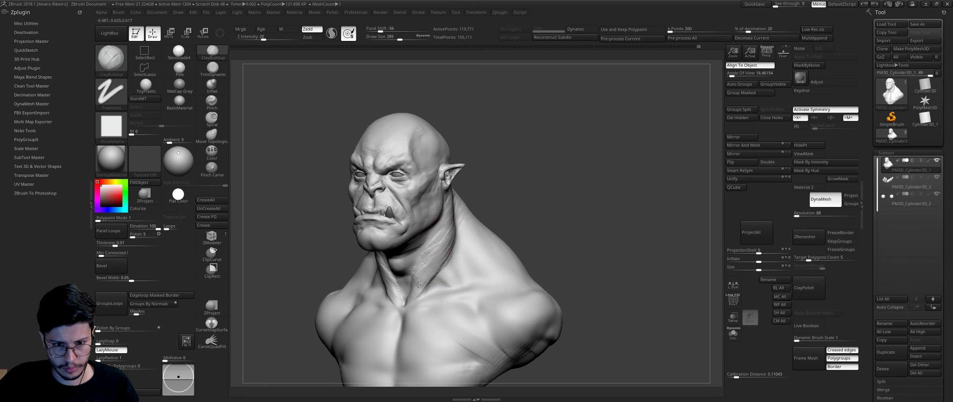
right_click_drag(419, 284, 496, 222)
mouse_move(420, 286)
right_mouse_down()
mouse_move(430, 264)
mouse_move(444, 272)
mouse_move(480, 241)
right_mouse_up()
right_click_drag(472, 282, 547, 249)
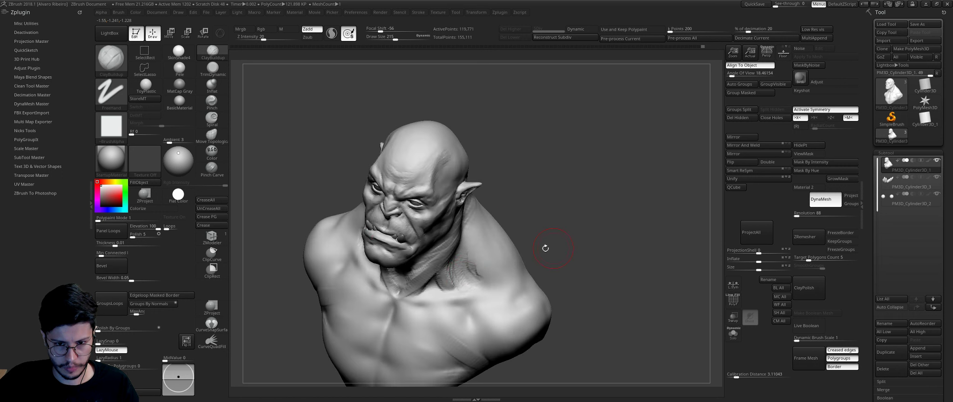
right_click_drag(473, 274, 517, 202)
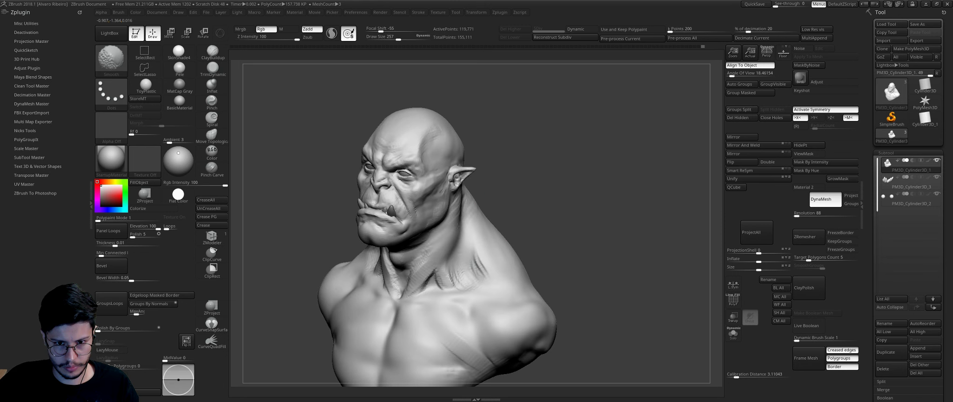
right_click_drag(469, 264, 419, 272)
Step: Shrink the Move brush, return to front view and undo the last change
key("b")
key("m")
key("v")
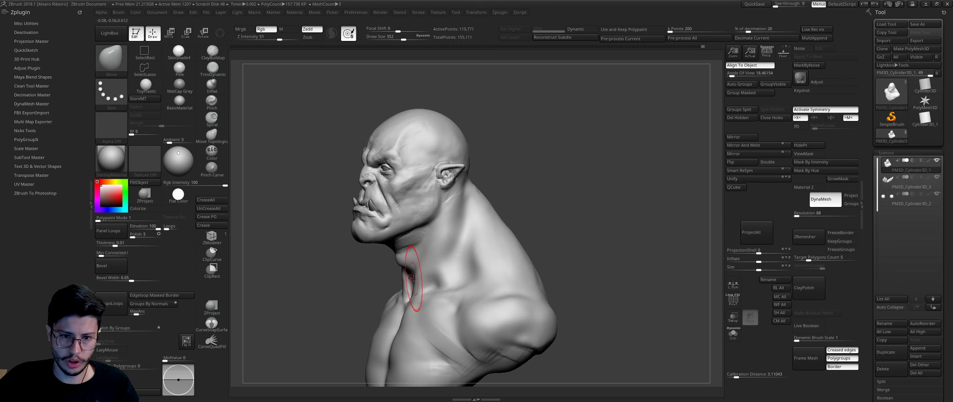
key("s")
left_click_drag(415, 275, 416, 275)
right_click_drag(417, 273, 442, 229, "shift")
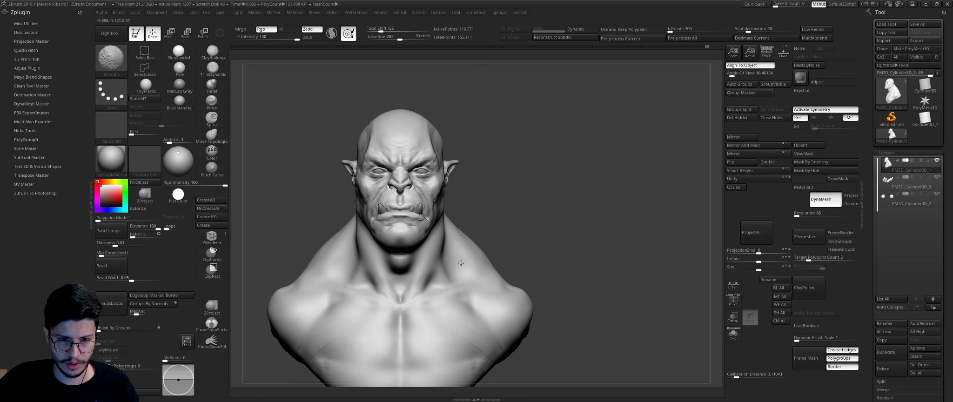
key("b")
key("m")
key("v")
key("ctrl+z")
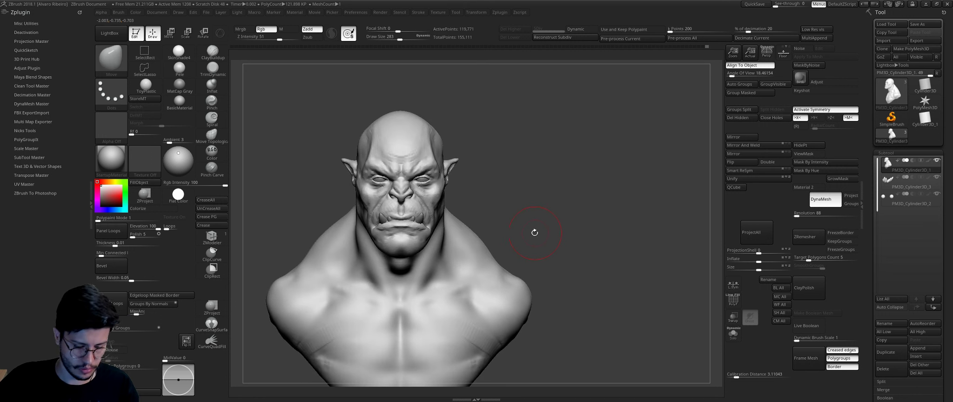
Step: Select the Standard brush, set Draw Size to 209, then to 85
key("b")
key("s")
key("t")
key("s")
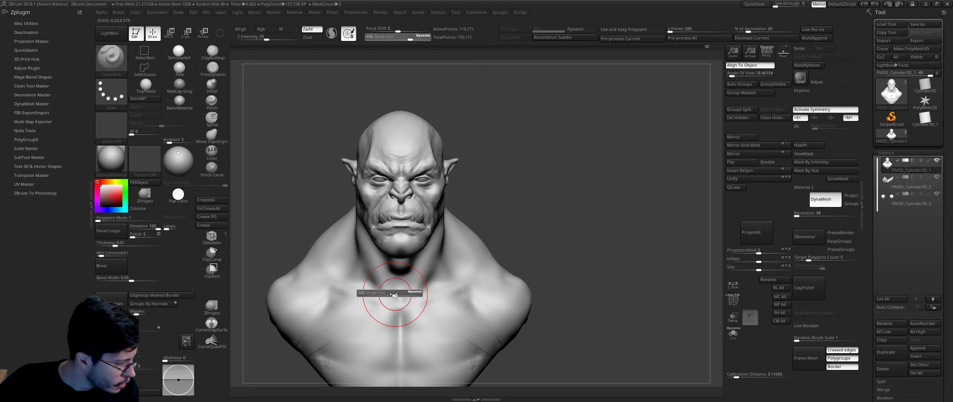
left_click(393, 294)
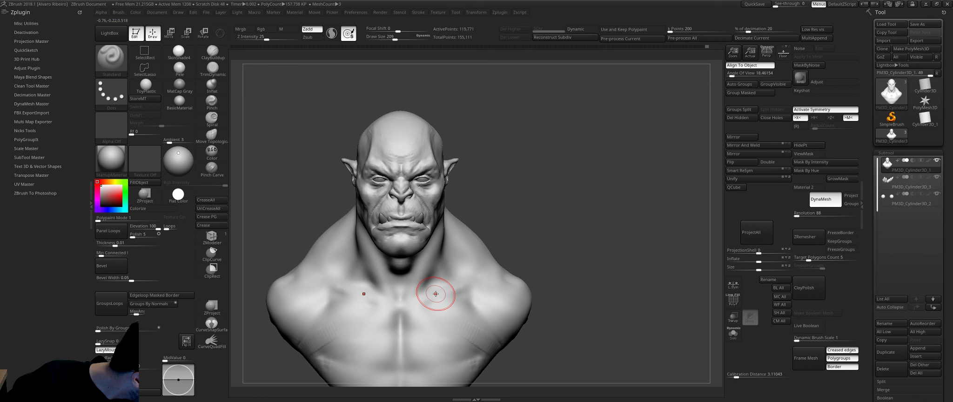
right_click_drag(551, 195, 551, 153, "ctrl")
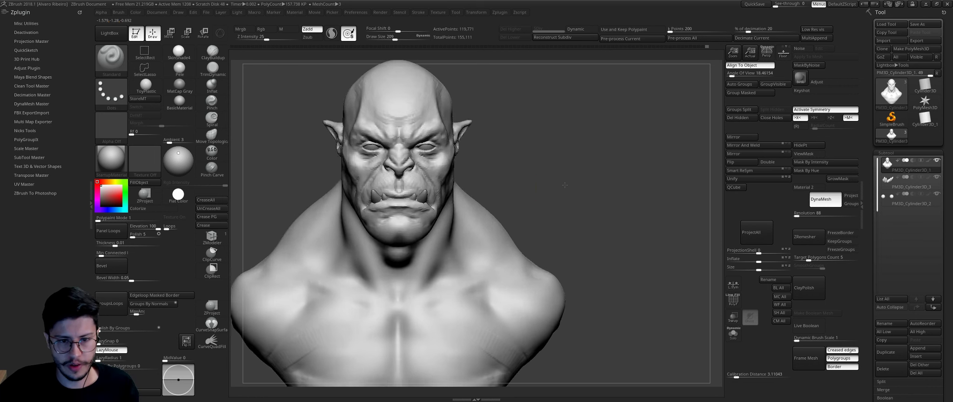
type("s85")
key("Return")
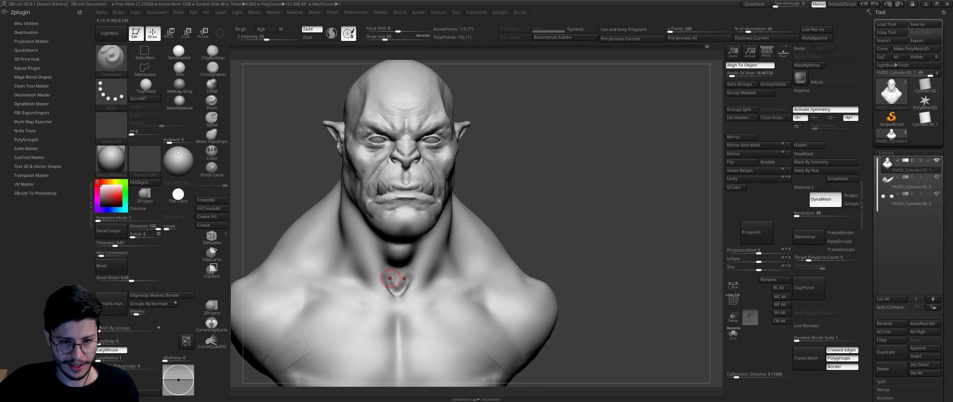
Step: Raise the brush size to 116 and smooth the side of the neck below the jaw
right_click_drag(419, 274, 419, 278)
key("s")
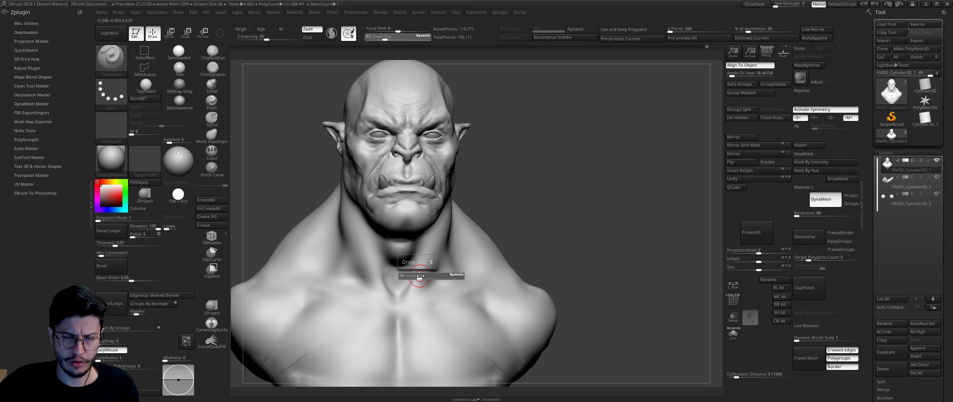
left_click_drag(420, 275, 411, 292)
right_click_drag(427, 264, 482, 231)
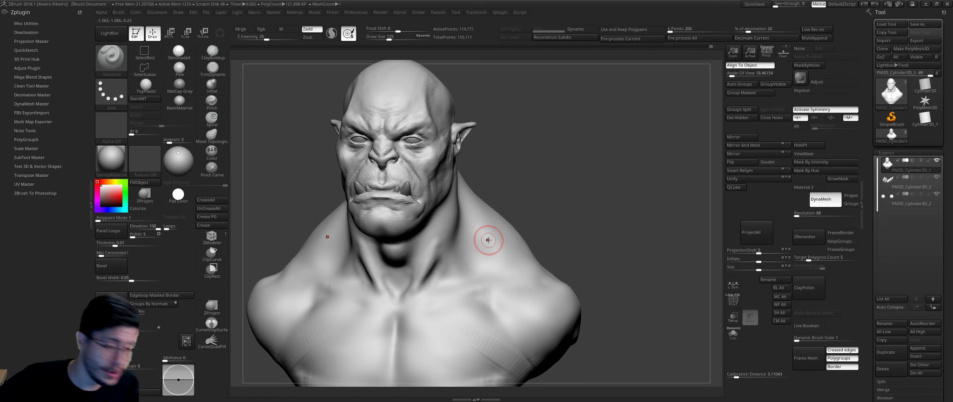
right_click_drag(488, 239, 365, 252)
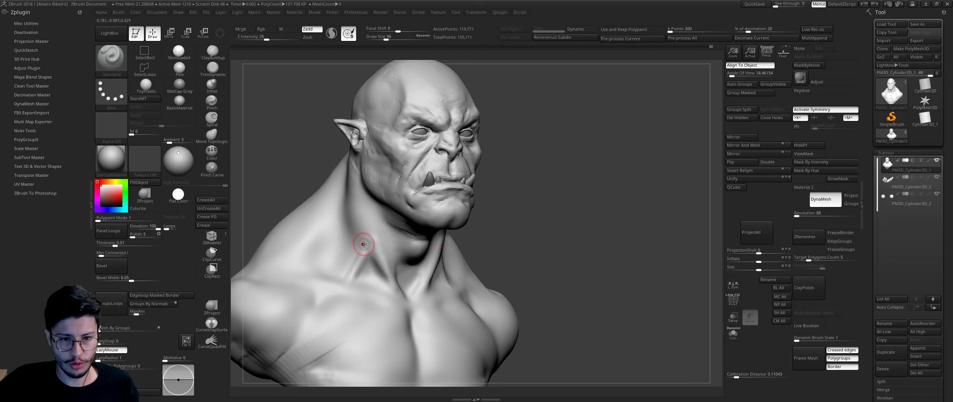
left_click_drag(364, 244, 352, 262, "shift")
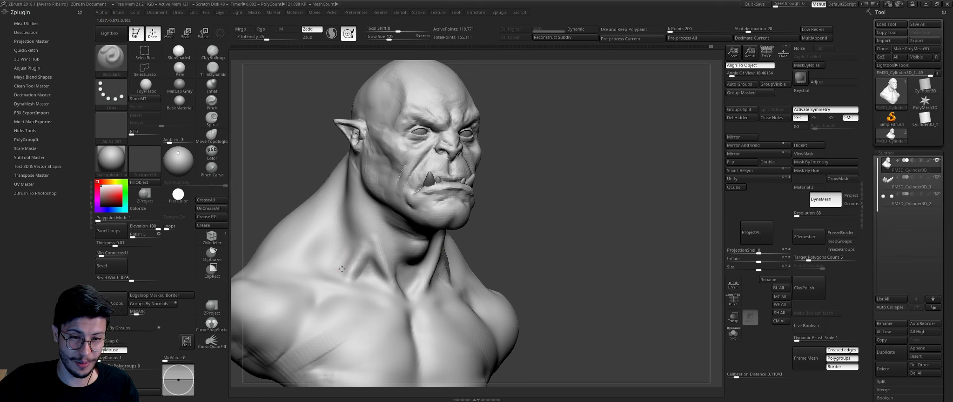
left_click_drag(336, 270, 334, 271)
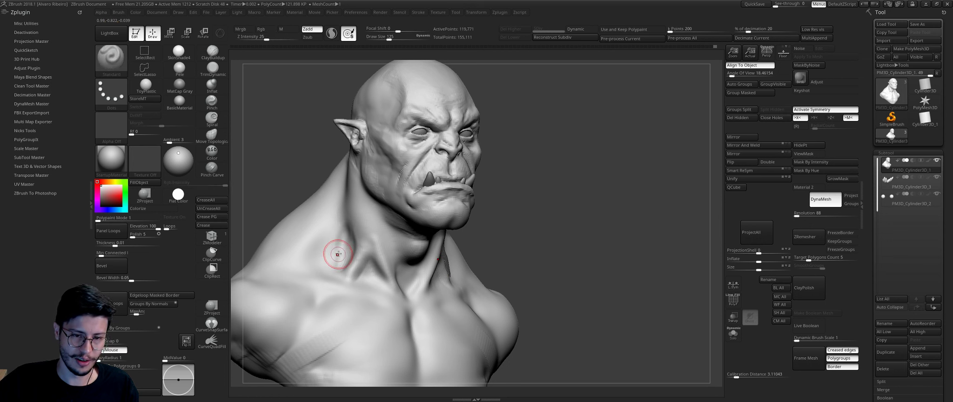
left_click_drag(344, 244, 356, 225, "shift")
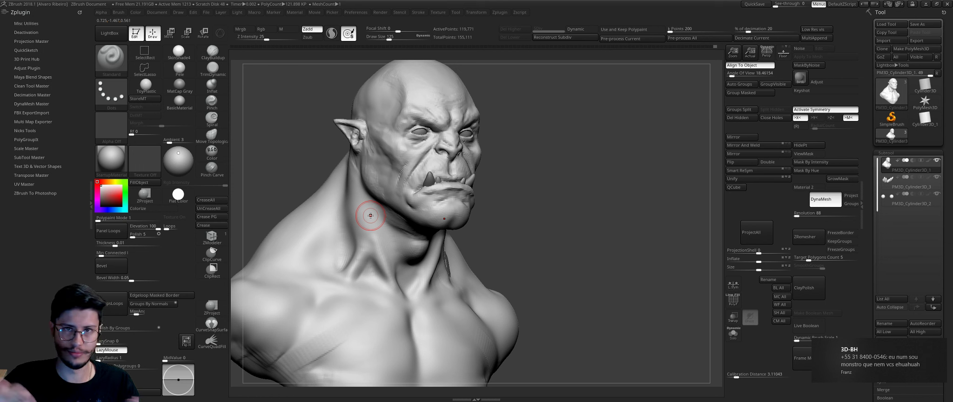
Step: Orbit to a left three-quarter and side profile, cycling through TrimDynamic and ClayBuildup
left_click_drag(525, 217, 460, 261, "shift")
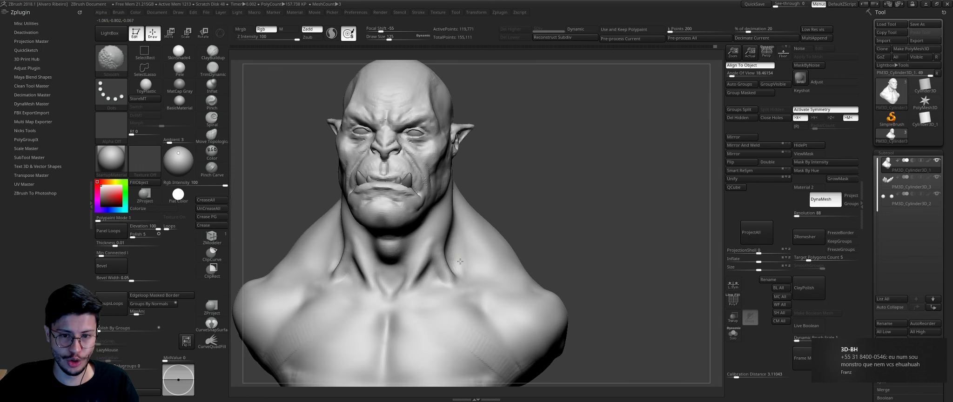
left_click_drag(461, 216, 458, 220)
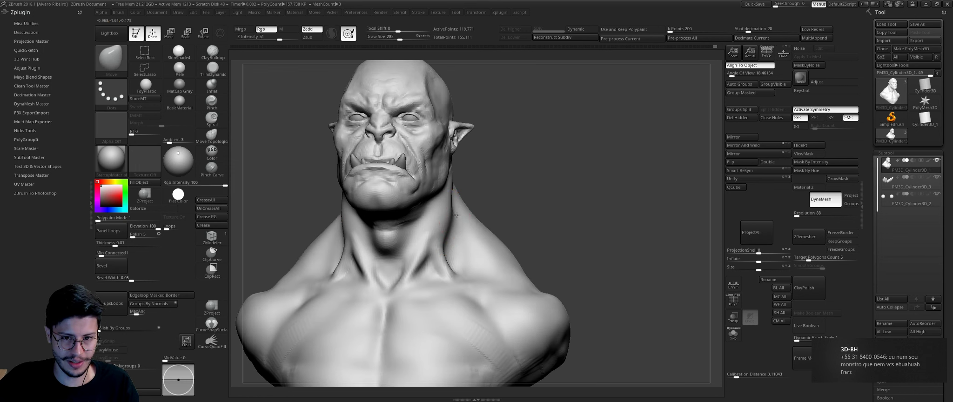
left_click_drag(500, 192, 436, 213)
key("b")
key("t")
key("d")
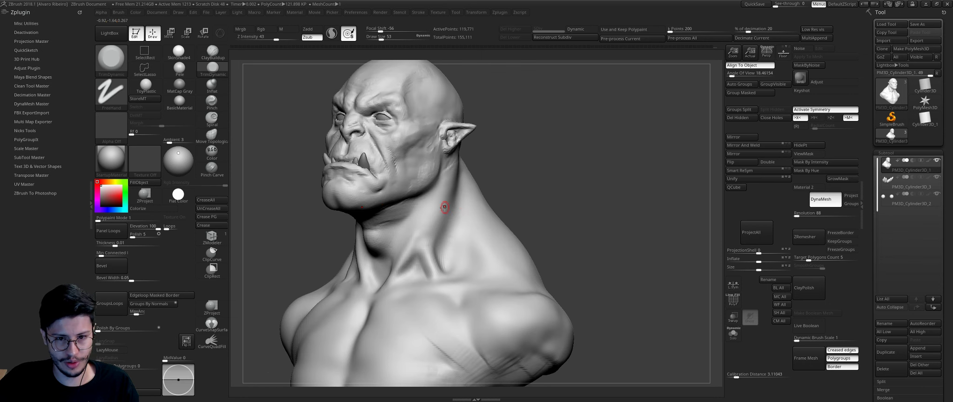
left_click_drag(493, 165, 478, 154)
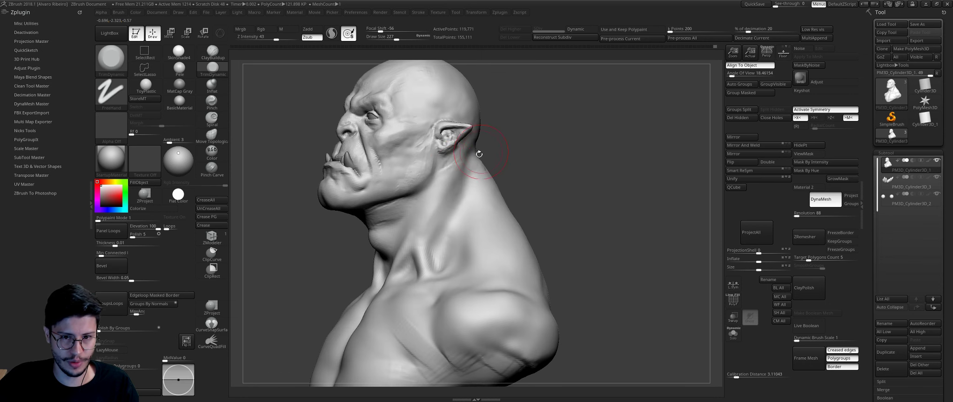
key("b")
key("c")
key("b")
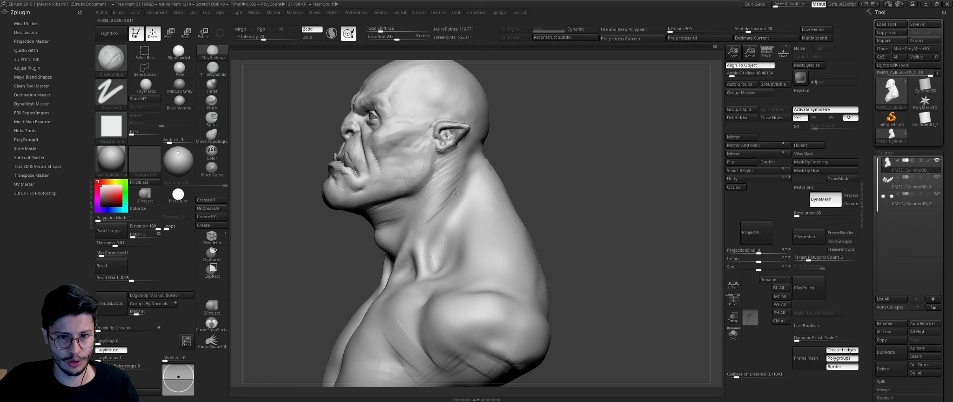
mouse_move(517, 163)
left_mouse_down()
mouse_move(553, 154)
mouse_move(479, 171)
left_mouse_up()
Step: Carve a DamStandard groove down the side of the neck
key("b")
key("d")
key("s")
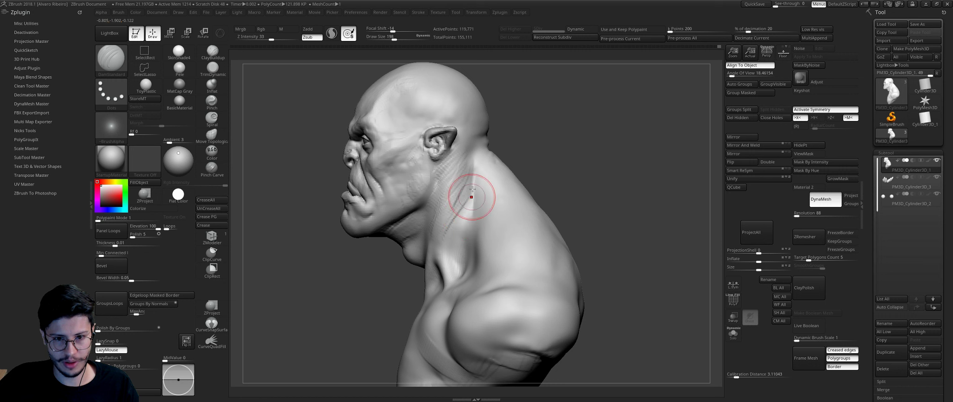
left_click_drag(473, 182, 467, 254)
right_click_drag(467, 255, 489, 211)
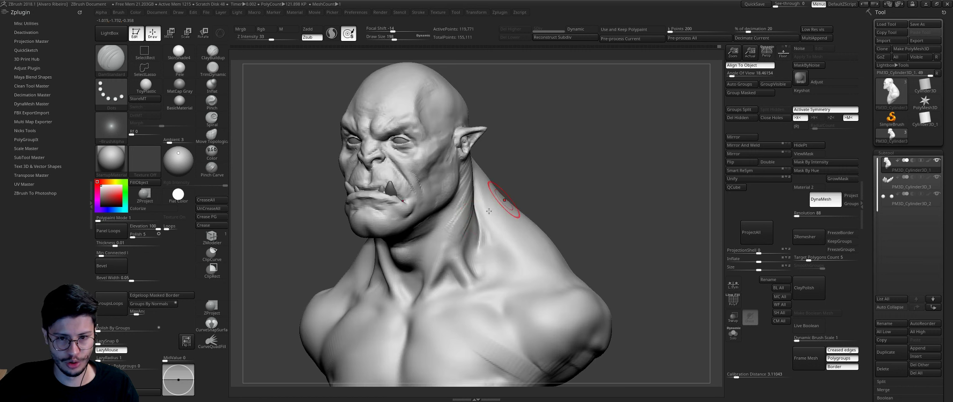
left_click_drag(528, 171, 586, 182)
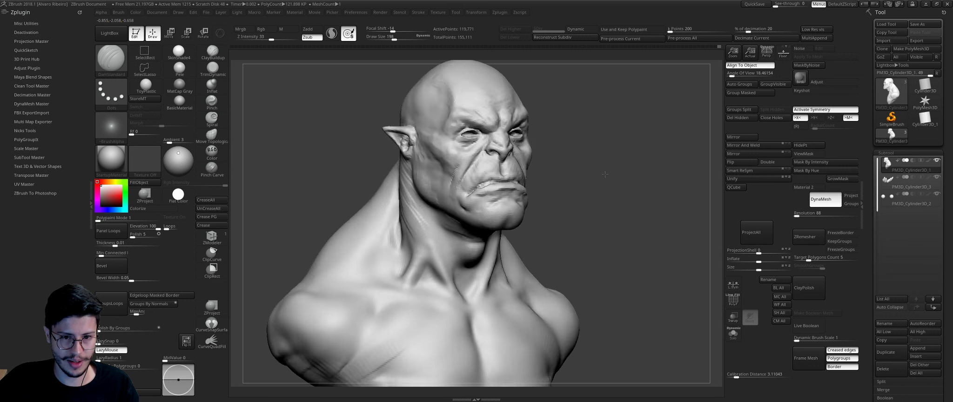
Step: Build up a ClayBuildup strand down the neck, smooth it, and frame the bust
key("b")
key("c")
key("b")
key("s")
left_click_drag(419, 198, 426, 261)
right_click_drag(425, 261, 404, 163)
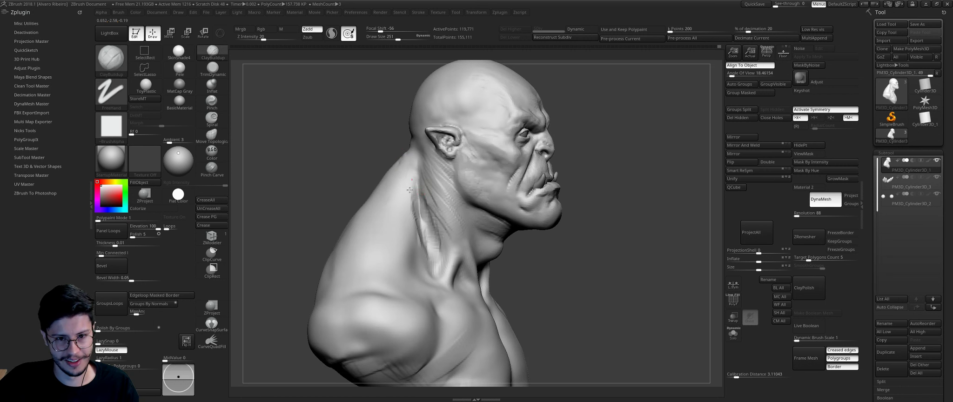
left_click_drag(417, 222, 412, 194, "shift")
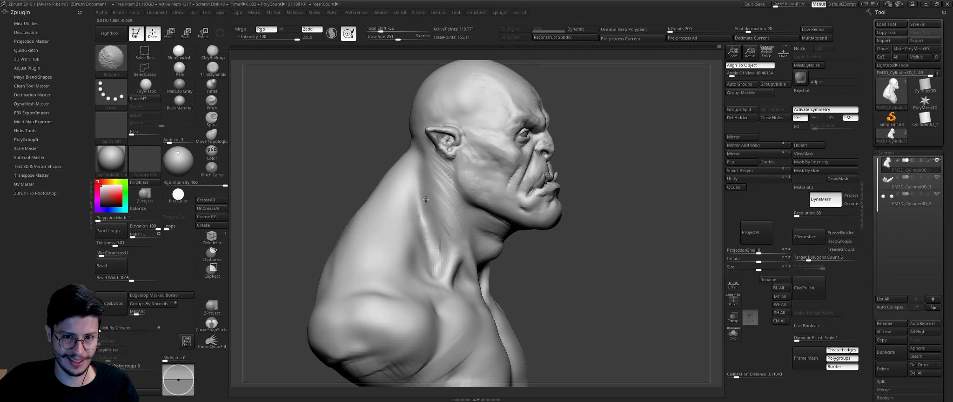
right_click_drag(428, 196, 405, 247)
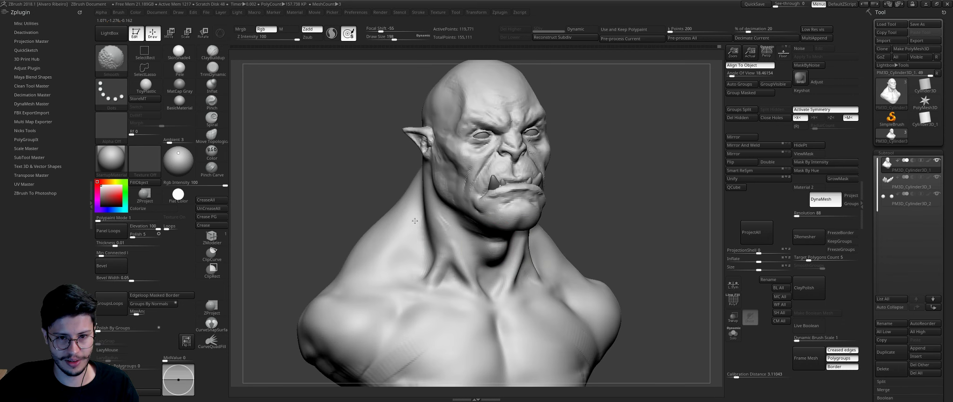
right_click_drag(400, 184, 549, 199, "shift")
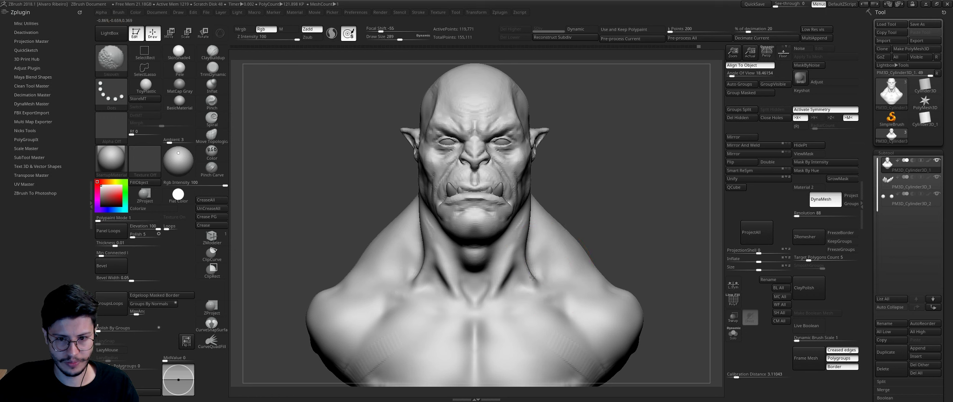
mouse_move(532, 279)
right_mouse_down()
mouse_move(624, 213)
mouse_move(614, 214)
right_mouse_up()
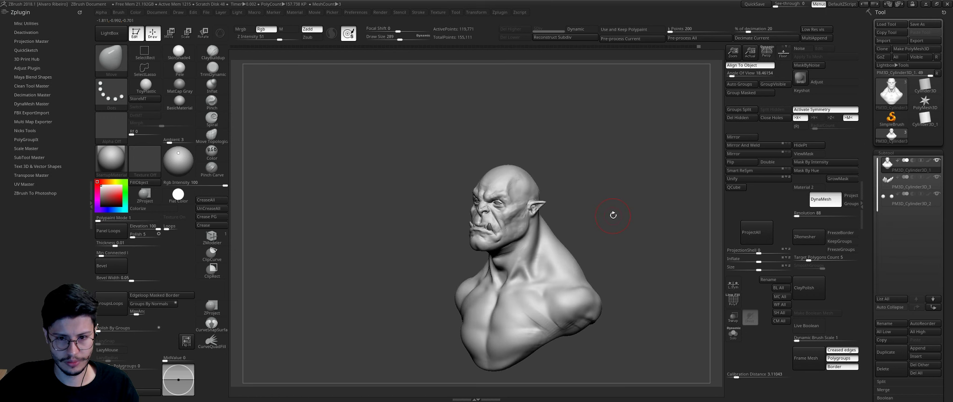
key("f")
Step: Trim the neck surface flat with TrimDynamic, then select Move and reframe the bust
key("b")
key("t")
key("d")
left_click_drag(449, 263, 535, 269)
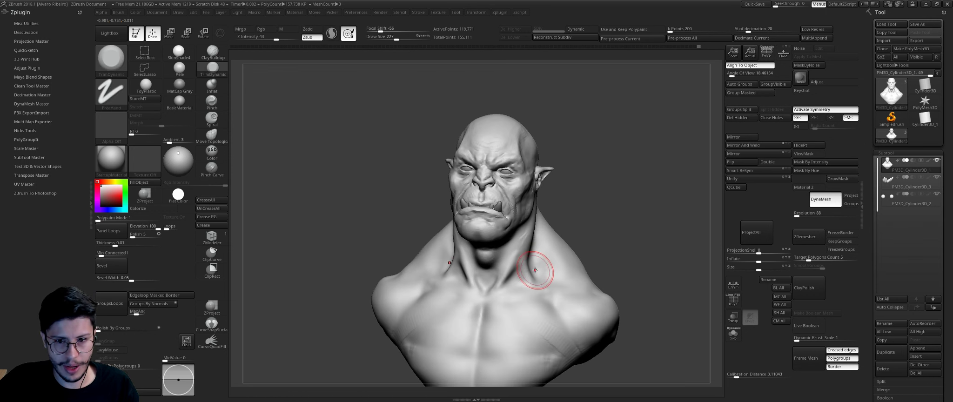
mouse_move(533, 289)
right_mouse_down()
mouse_move(633, 228)
mouse_move(620, 241)
right_mouse_up()
key("b")
key("m")
key("v")
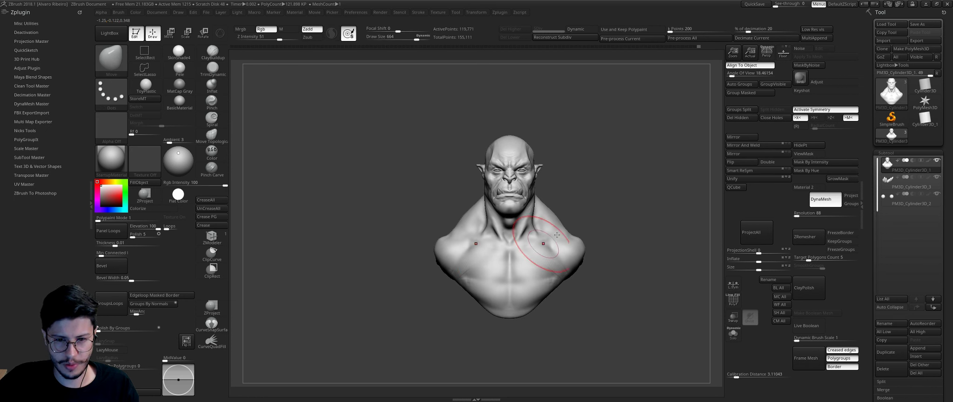
key("f")
right_click_drag(589, 217, 592, 213)
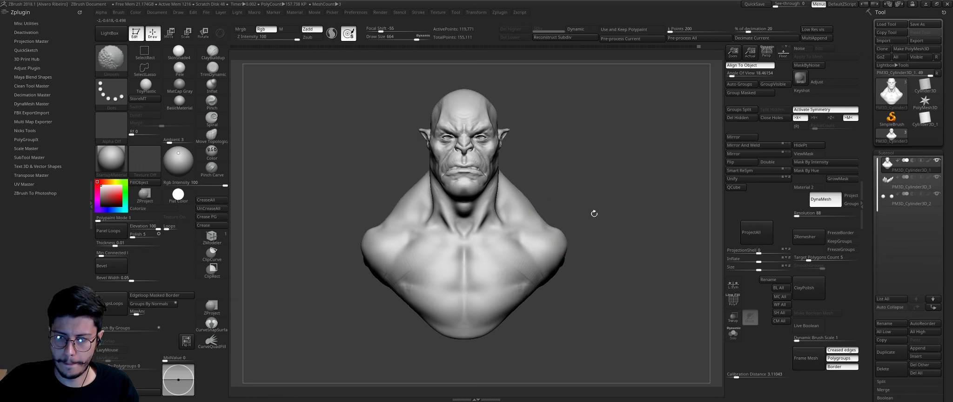
Step: Insert a new cube subtool and slide it beside the orc's shoulder
left_click(915, 357)
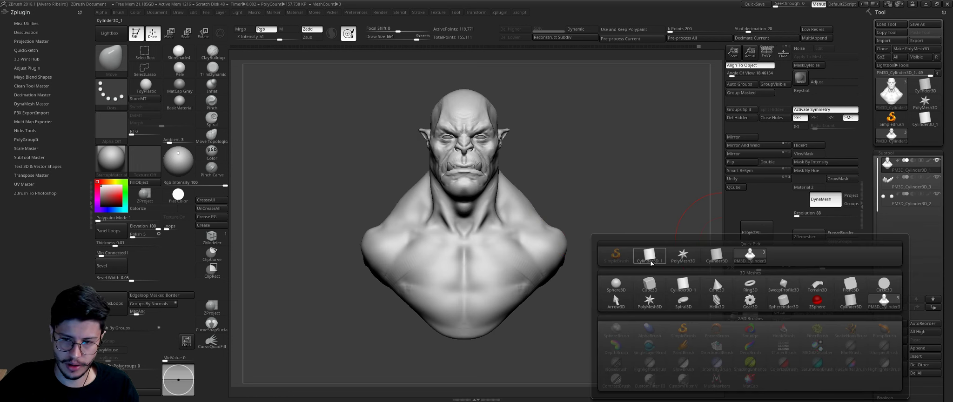
left_click(649, 284)
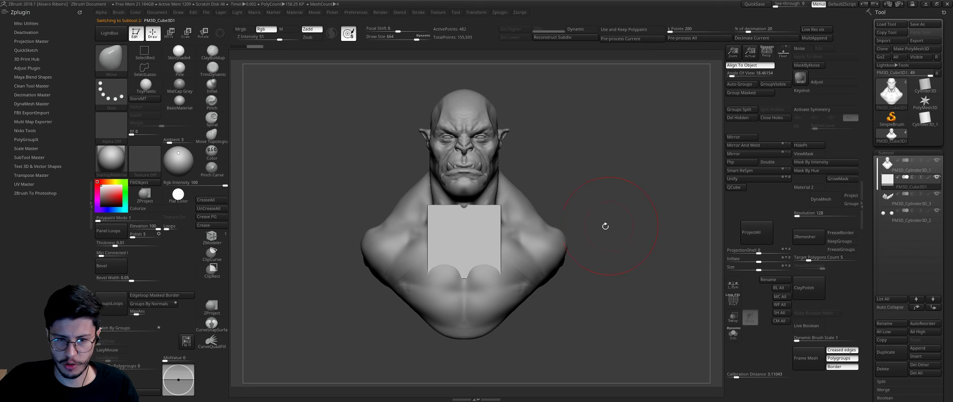
key("w")
left_click_drag(457, 270, 601, 269)
left_click_drag(605, 210, 564, 229, "shift")
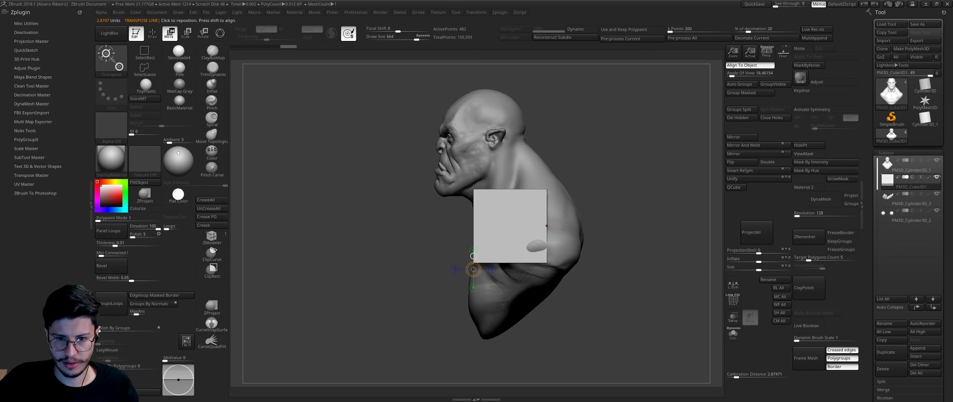
mouse_move(529, 254)
left_mouse_down()
mouse_move(631, 242)
mouse_move(607, 246)
left_mouse_up()
Step: Reselect the orc bust and pull the chin and jaw into shape with a maximum-size Move brush
left_click(577, 242, "alt")
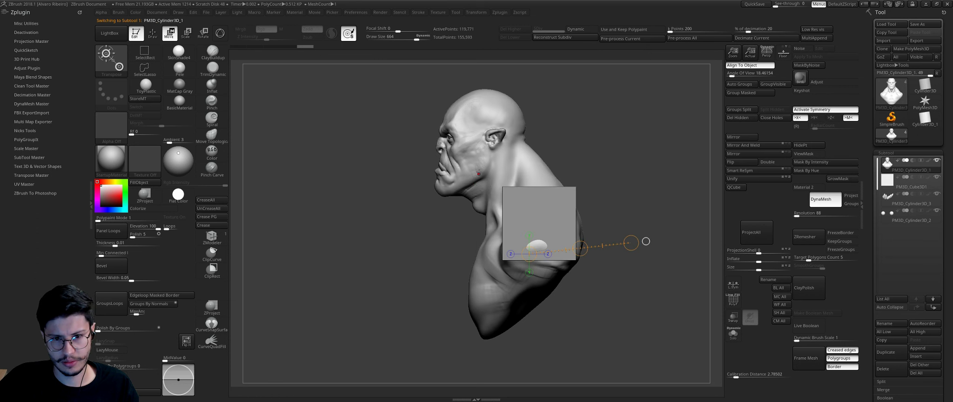
key("q")
key("bracketright")
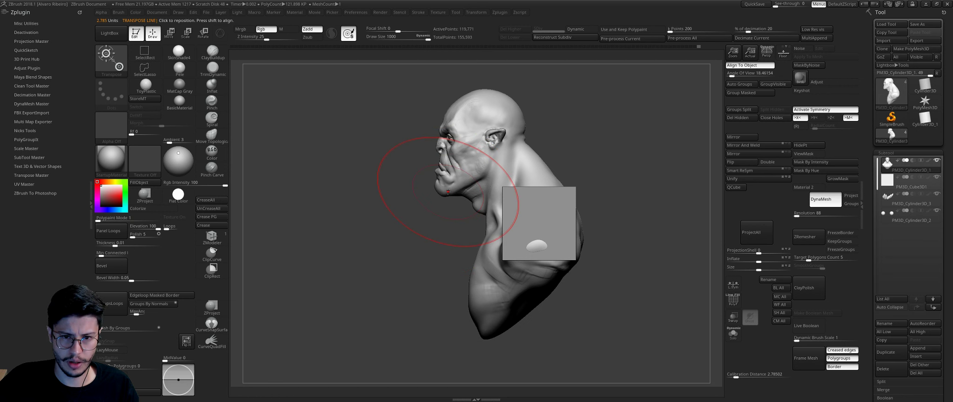
key("b")
key("m")
key("v")
left_click_drag(447, 190, 445, 188)
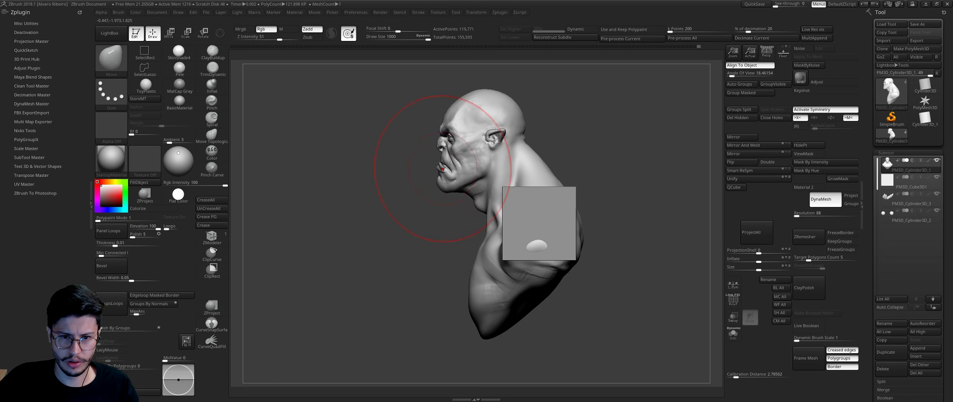
Step: Make the flat plane piece PM3D_Cube3D1 active, viewing it from front, side and above
left_click(442, 173, "alt")
left_click_drag(413, 201, 442, 210, "shift")
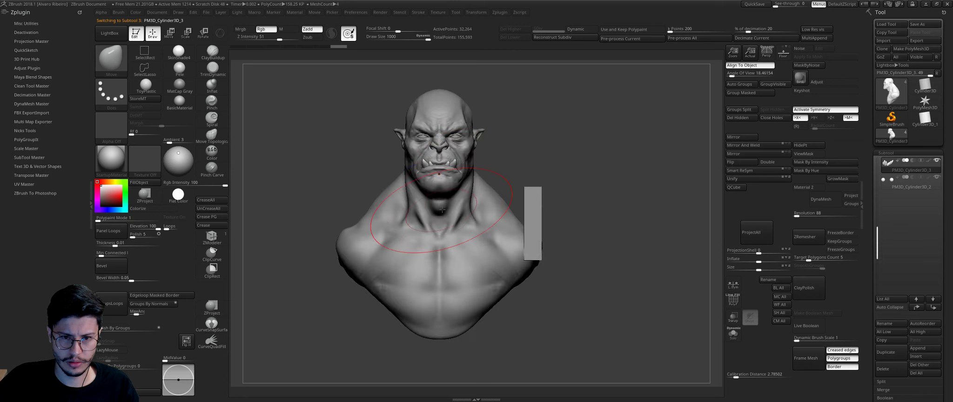
left_click_drag(485, 174, 583, 134, "shift")
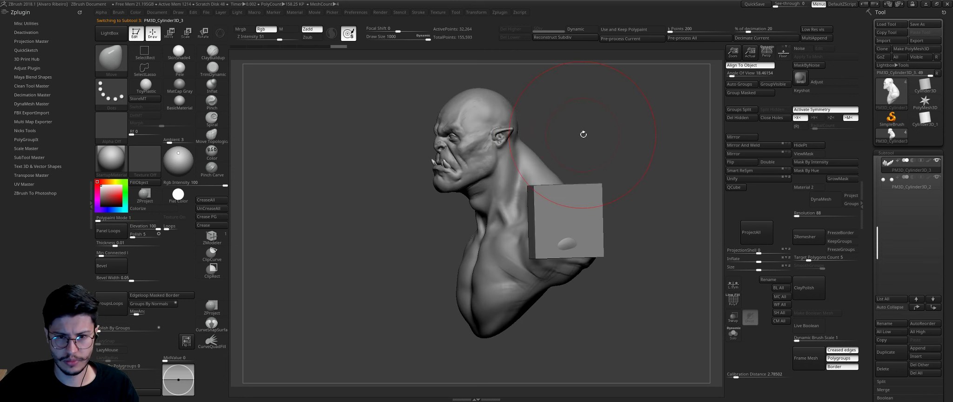
left_click(571, 214, "alt")
left_click_drag(619, 176, 575, 293, "shift")
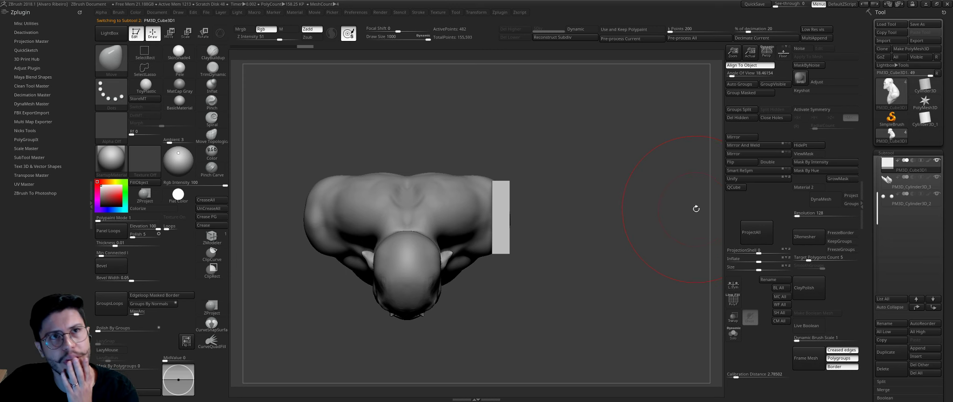
Step: DynaMesh the flat plane at resolution 16
left_click(795, 214)
type("8")
left_click(821, 199)
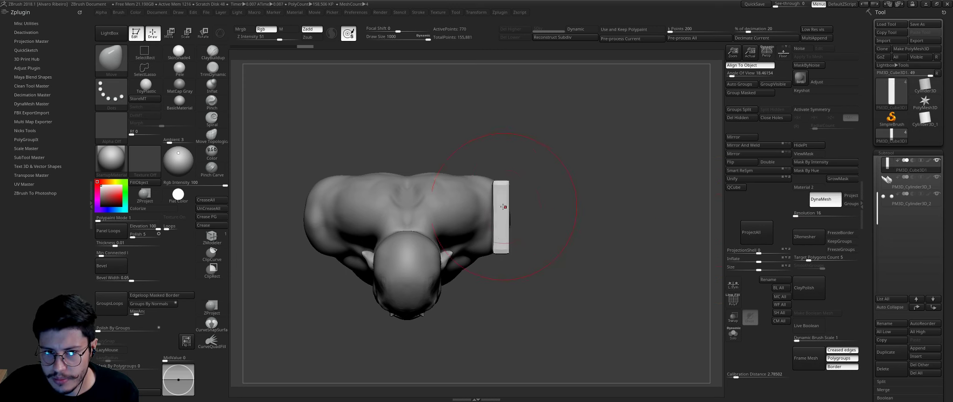
Step: Bend the plane into a curved arc over the shoulder, checking it from side, back and three-quarter views
left_click_drag(494, 214, 570, 209)
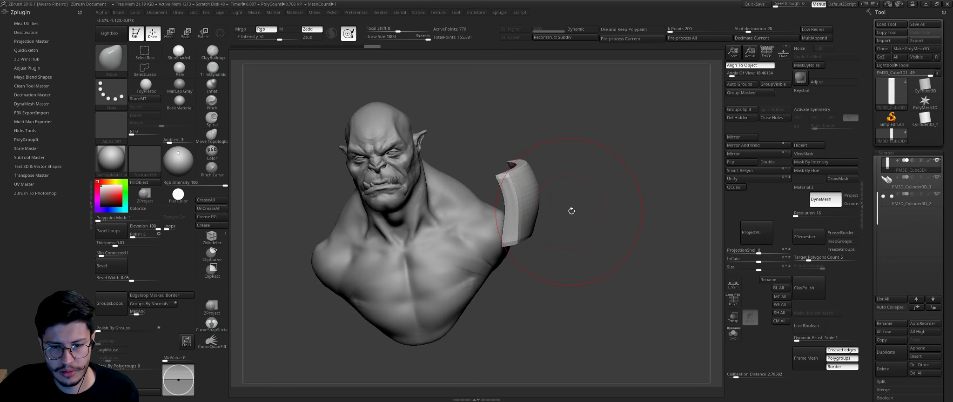
key("w")
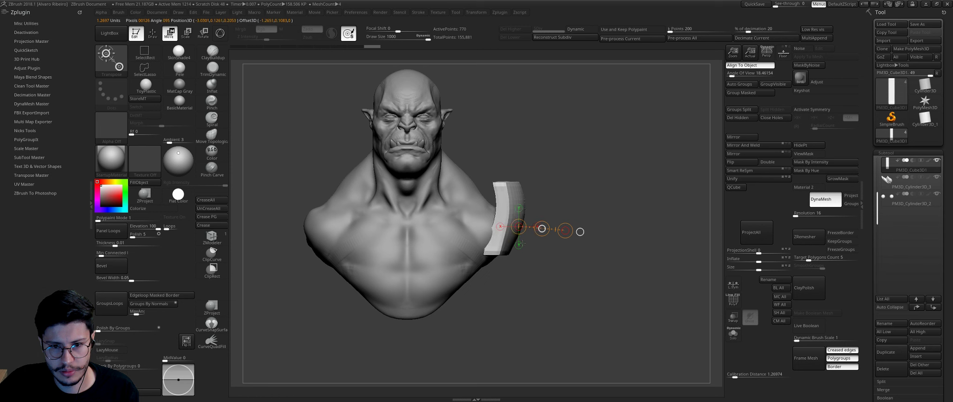
left_click_drag(647, 196, 567, 181, "shift")
key("q")
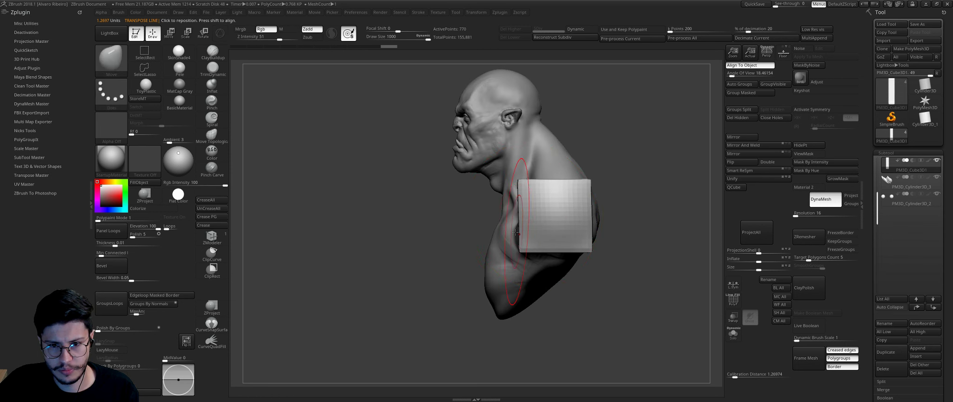
mouse_move(642, 219)
left_mouse_down()
mouse_move(624, 244)
mouse_move(464, 227)
mouse_move(577, 214)
left_mouse_up()
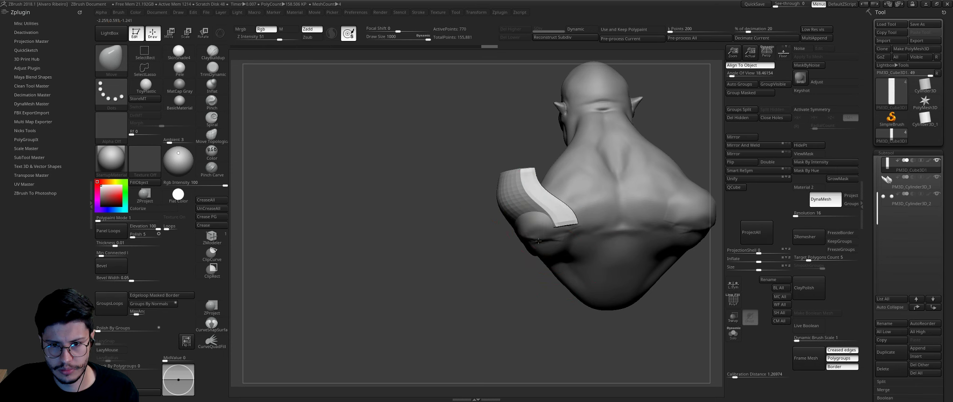
left_click_drag(514, 258, 536, 172)
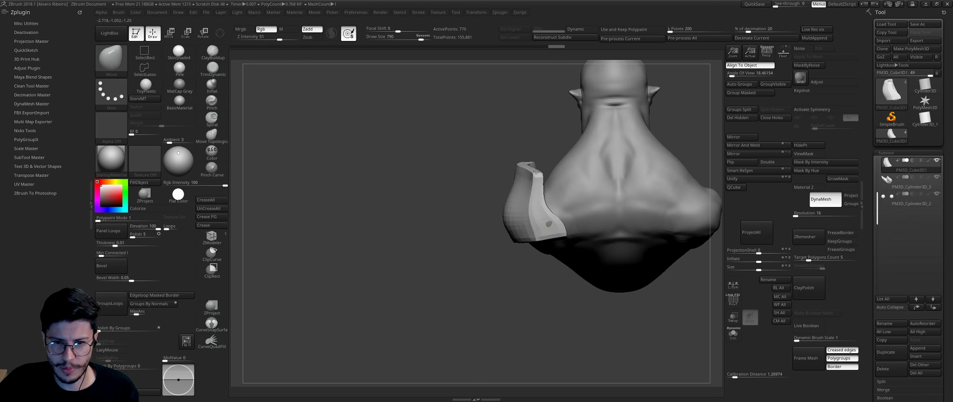
left_click_drag(474, 185, 564, 202)
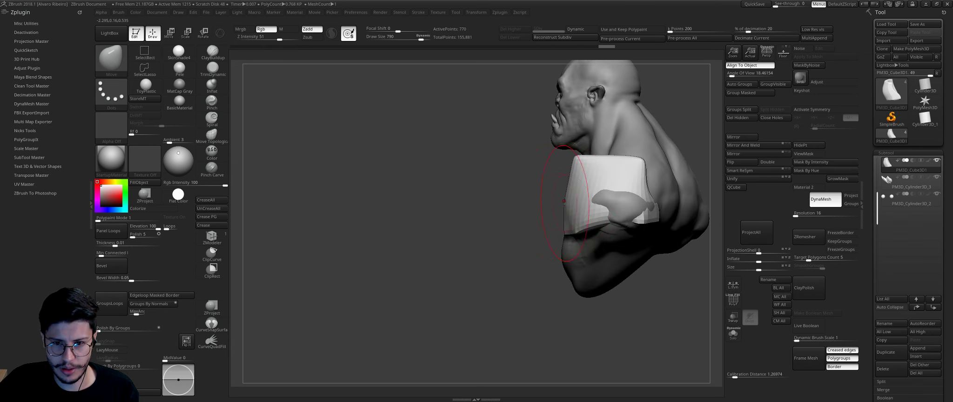
left_click_drag(599, 248, 607, 157)
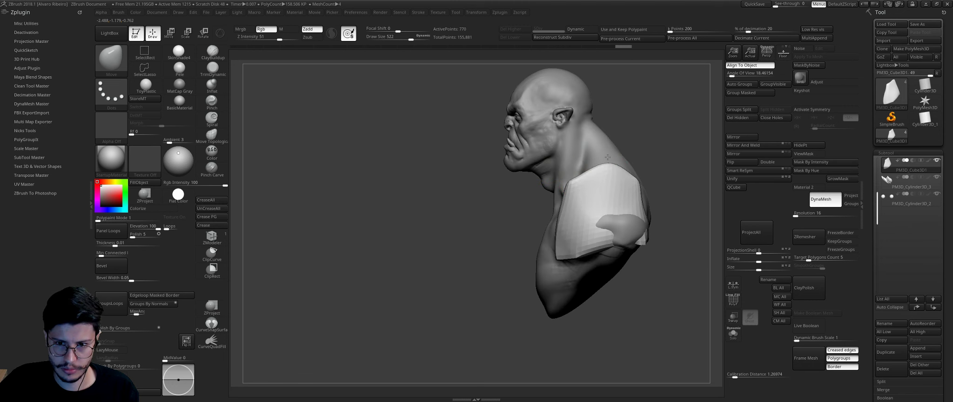
mouse_move(561, 229)
left_mouse_down()
mouse_move(601, 228)
mouse_move(588, 165)
left_mouse_up()
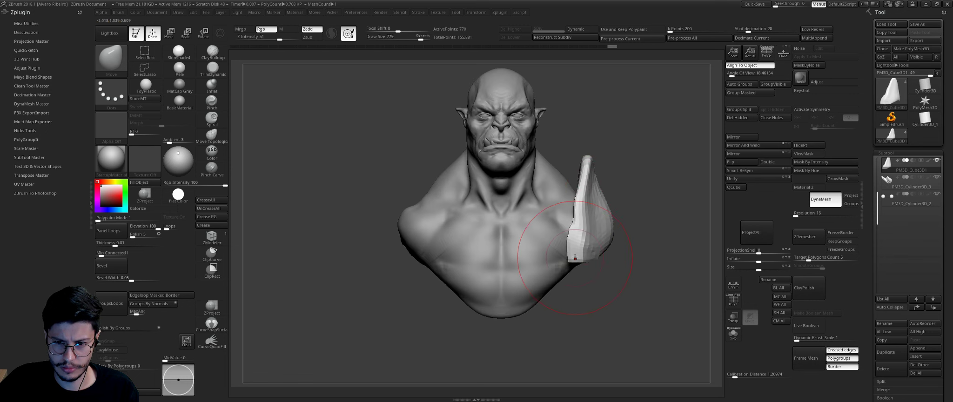
Step: Pull the shoulder piece taller and wider with a larger Move brush, leaning its top toward the head
left_click_drag(576, 258, 623, 240)
left_click_drag(633, 207, 610, 195)
key("bracketleft")
key("bracketleft")
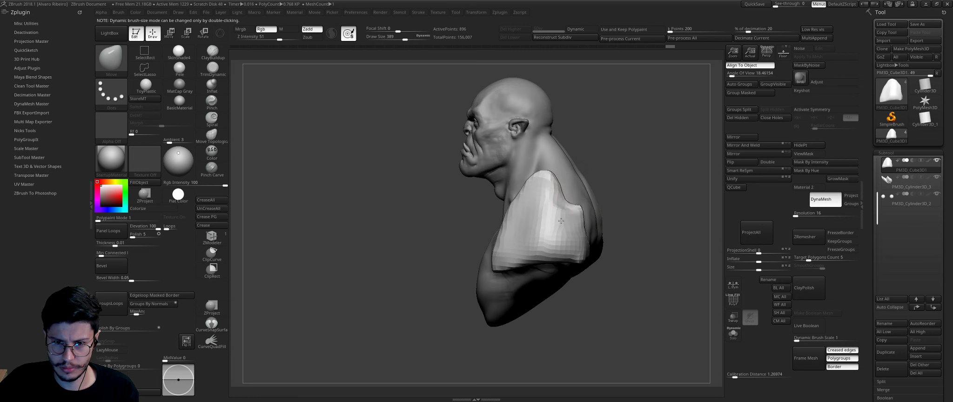
left_click_drag(588, 230, 610, 239)
key("bracketright")
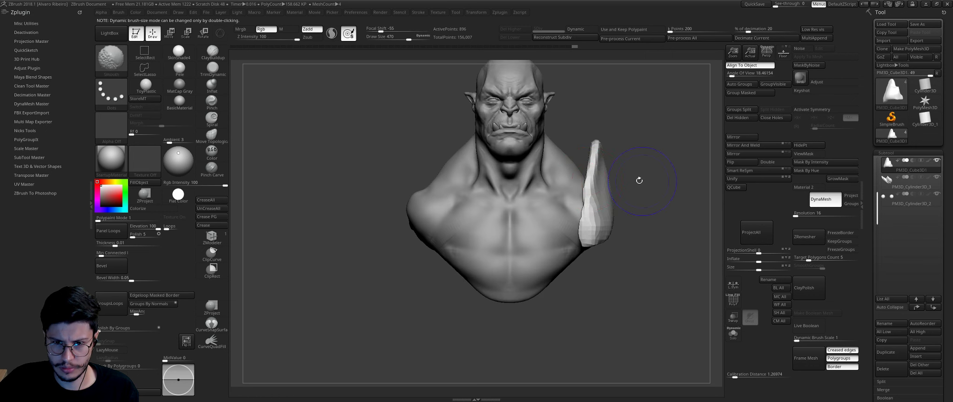
left_click_drag(599, 163, 596, 148)
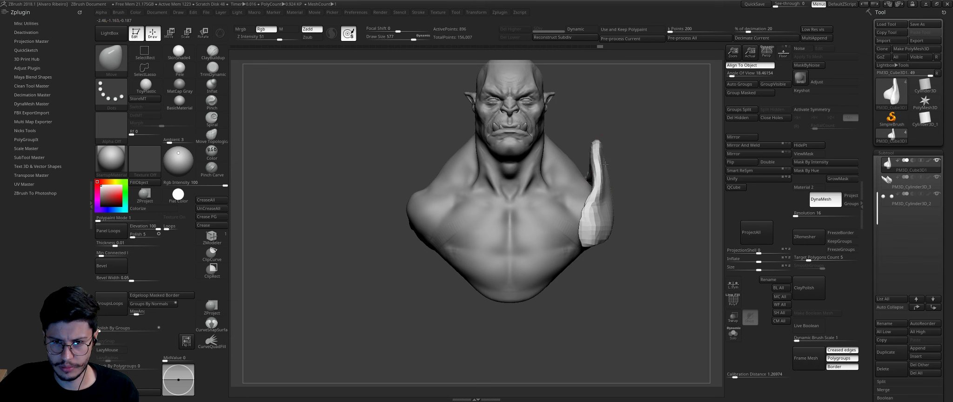
key("bracketright")
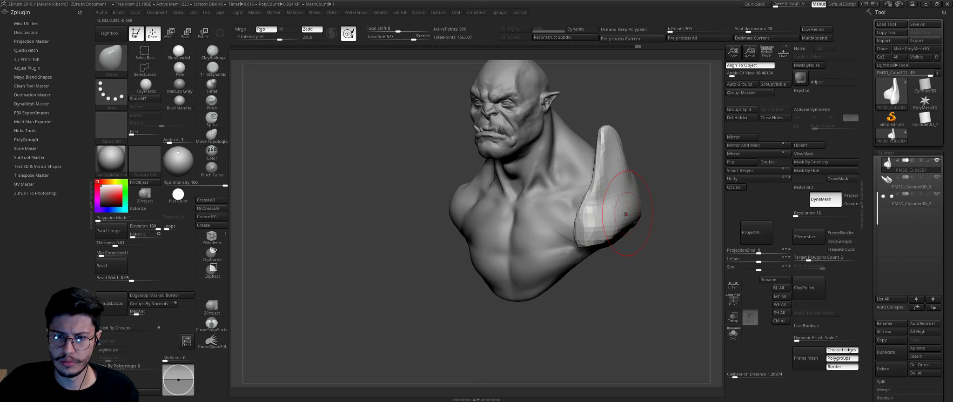
key("bracketright")
left_click_drag(624, 195, 659, 202)
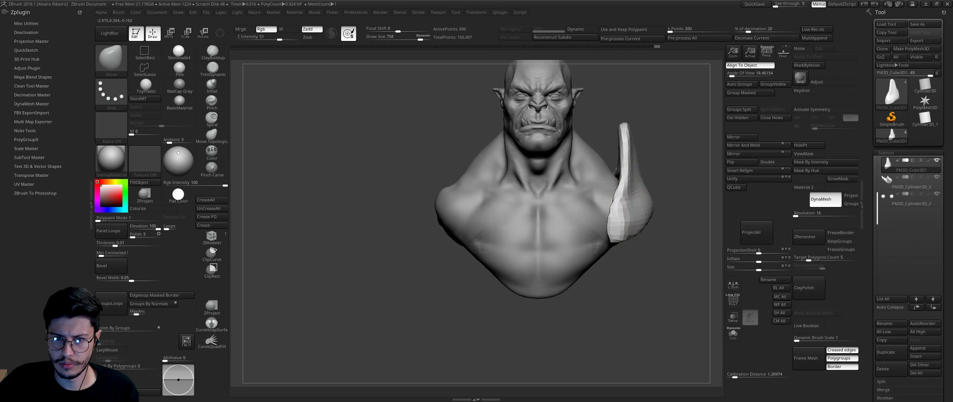
left_click_drag(640, 220, 616, 127)
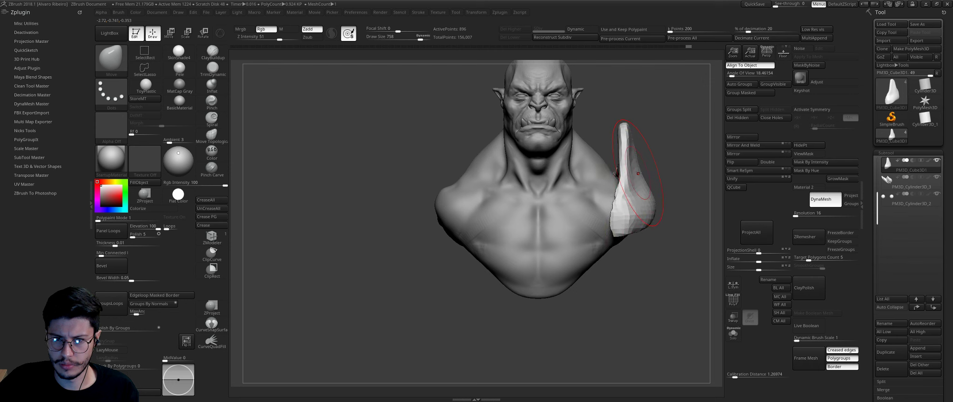
Step: Inspect the pad from side and front angles, then subdivide it with Ctrl+D to smooth it
mouse_move(616, 126)
right_mouse_down()
mouse_move(676, 140)
mouse_move(511, 222)
mouse_move(527, 231)
right_mouse_up()
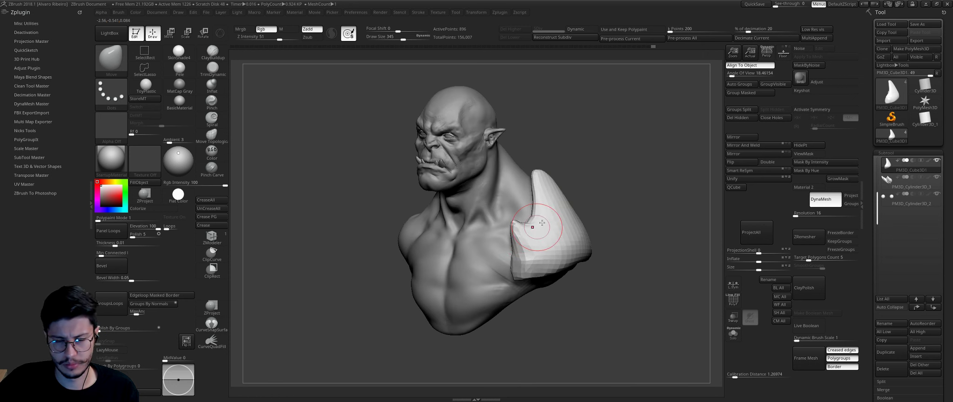
mouse_move(515, 248)
right_mouse_down()
mouse_move(559, 189)
mouse_move(539, 232)
right_mouse_up()
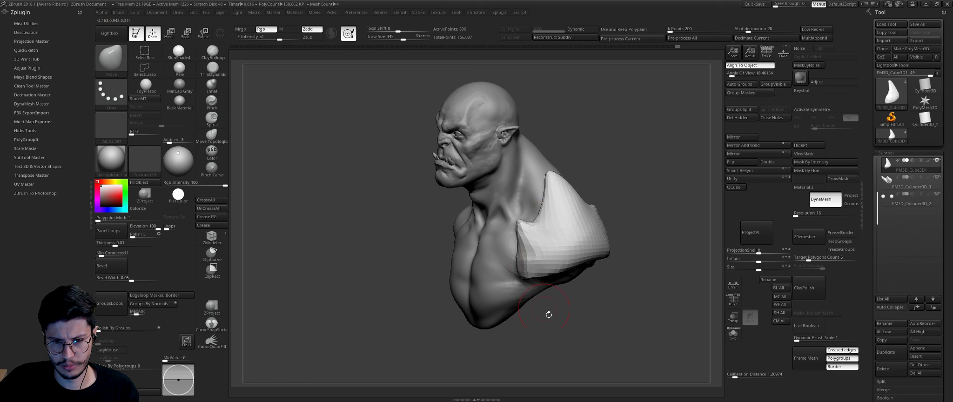
mouse_move(549, 314)
right_mouse_down()
mouse_move(533, 288)
mouse_move(623, 198)
mouse_move(649, 193)
mouse_move(585, 250)
right_mouse_up()
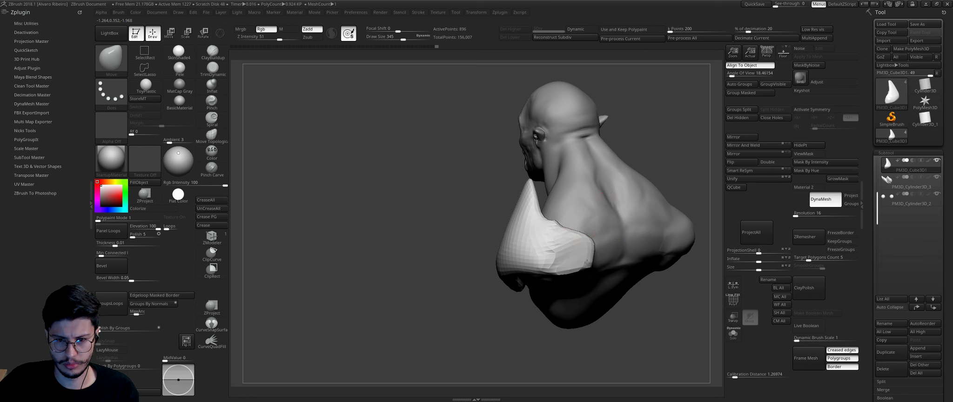
mouse_move(634, 278)
right_mouse_down()
mouse_move(600, 179)
mouse_move(562, 173)
mouse_move(604, 155)
right_mouse_up()
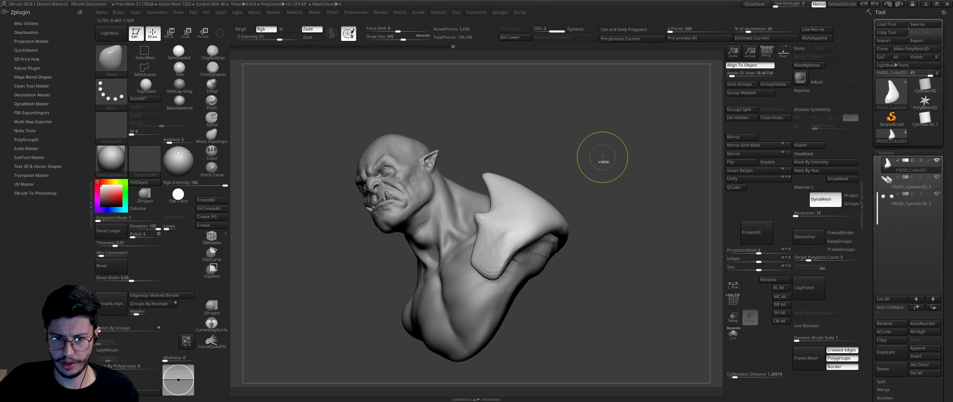
key("ctrl+d")
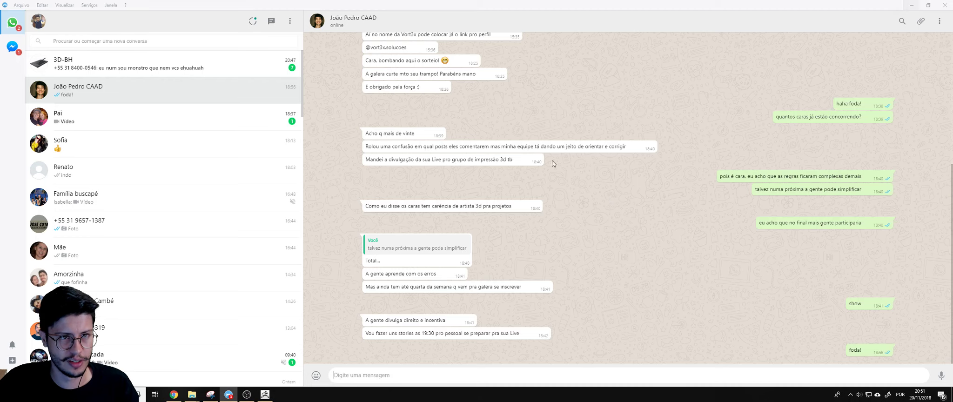
Step: Briefly switch to the tavern music video tab, then return to the orc sculpt
left_click(172, 395)
left_click(156, 6)
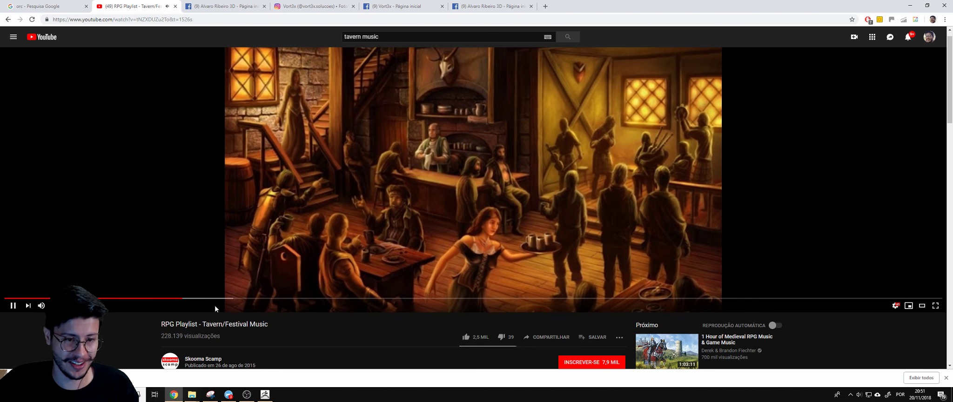
left_click(267, 393)
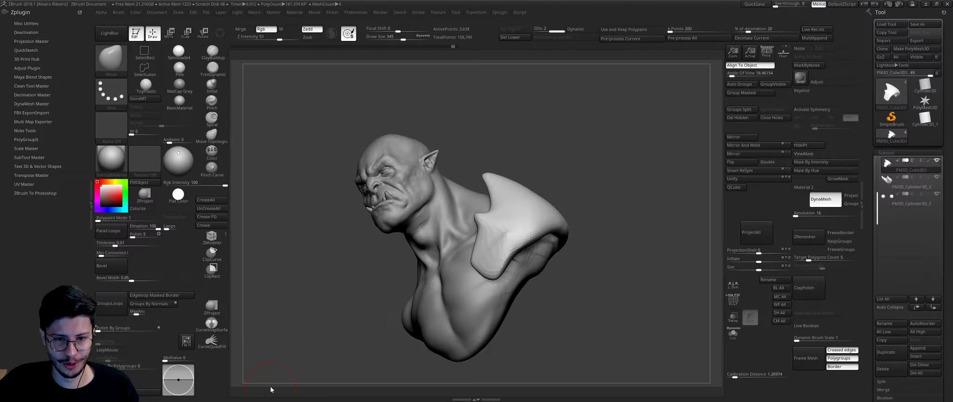
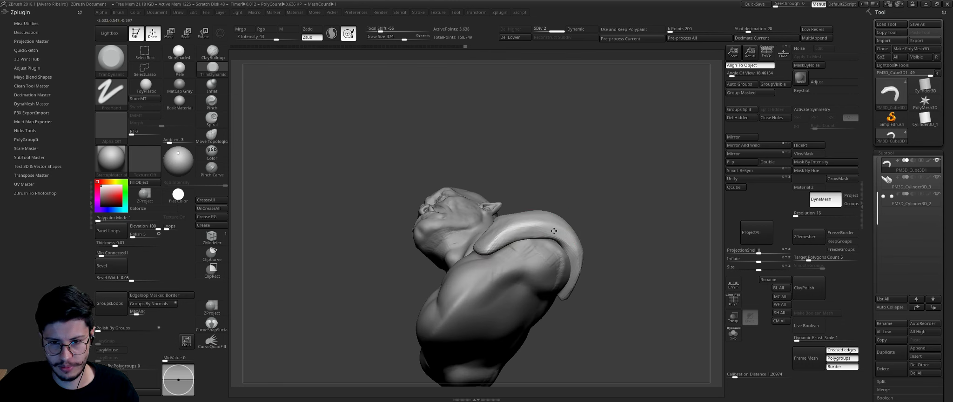
Step: Cycle through the Move and crease brushes, ending back on TrimDynamic
right_click_drag(553, 231, 598, 210)
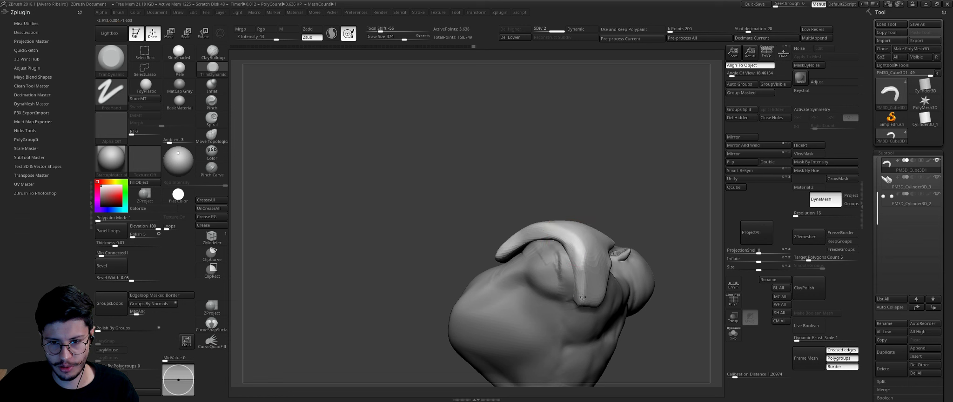
mouse_move(582, 297)
right_mouse_down()
mouse_move(621, 215)
mouse_move(661, 206)
mouse_move(546, 276)
mouse_move(563, 284)
right_mouse_up()
key("b")
key("m")
key("v")
key("b")
key("p")
key("c")
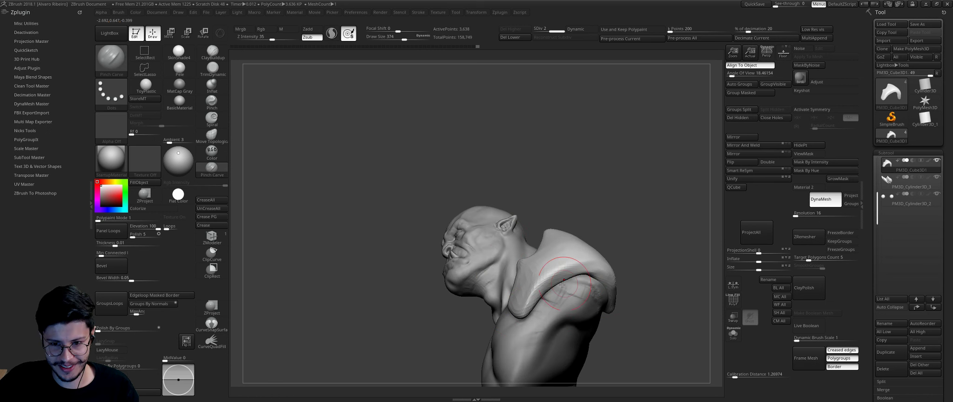
key("b")
key("t")
key("d")
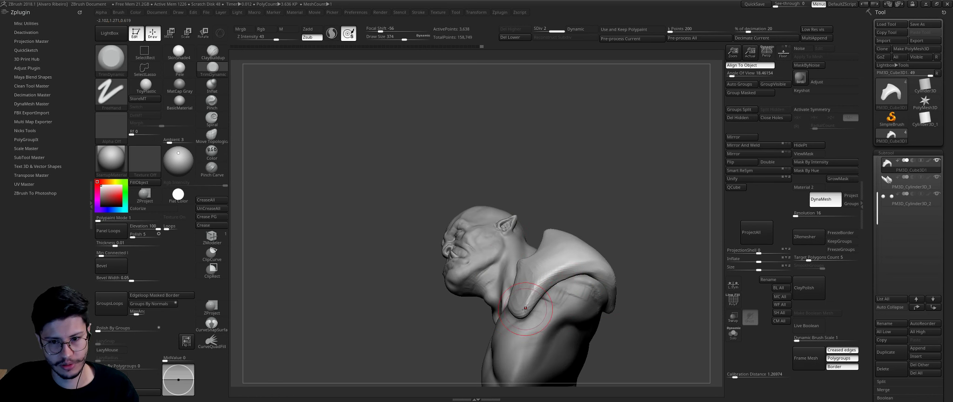
Step: Solo the shoulder horn to inspect it, then show the whole bust again
left_click_drag(651, 274, 574, 265)
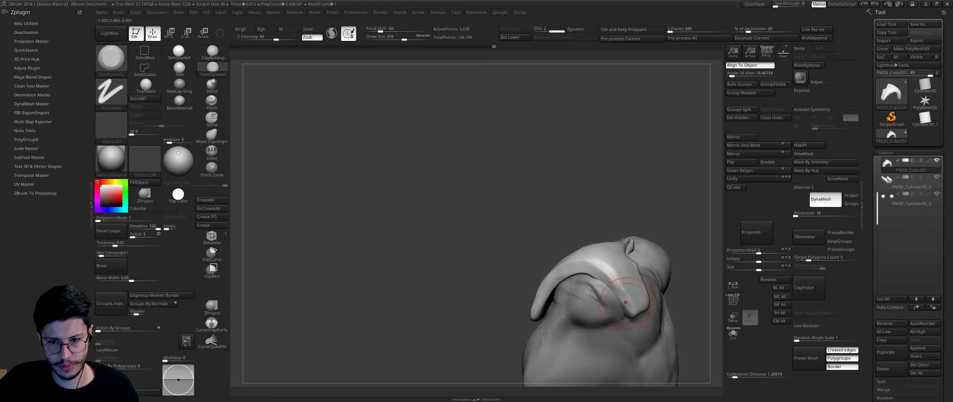
mouse_move(605, 282)
left_mouse_down()
mouse_move(601, 222)
mouse_move(614, 215)
left_mouse_up()
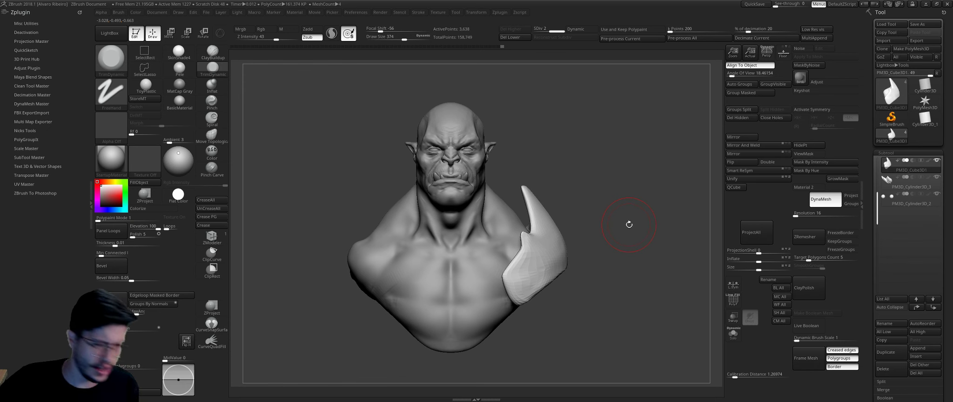
left_click_drag(626, 173, 623, 179, "alt")
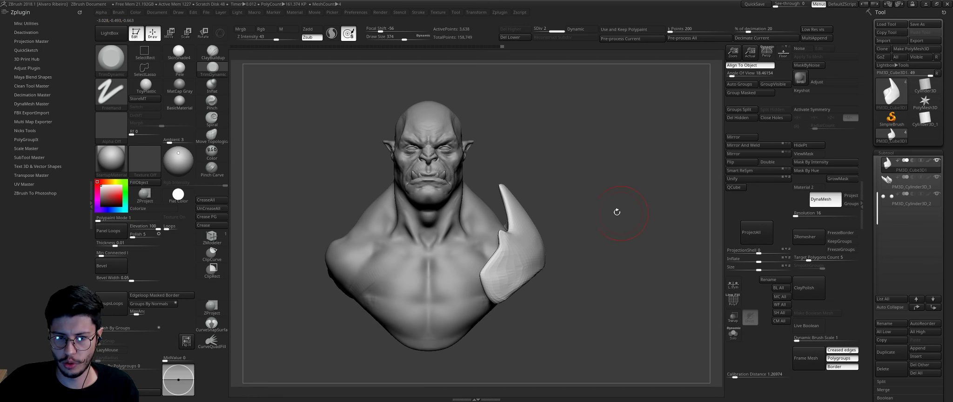
mouse_move(617, 212)
left_mouse_down()
mouse_move(585, 190)
mouse_move(701, 260)
left_mouse_up()
left_click(739, 338)
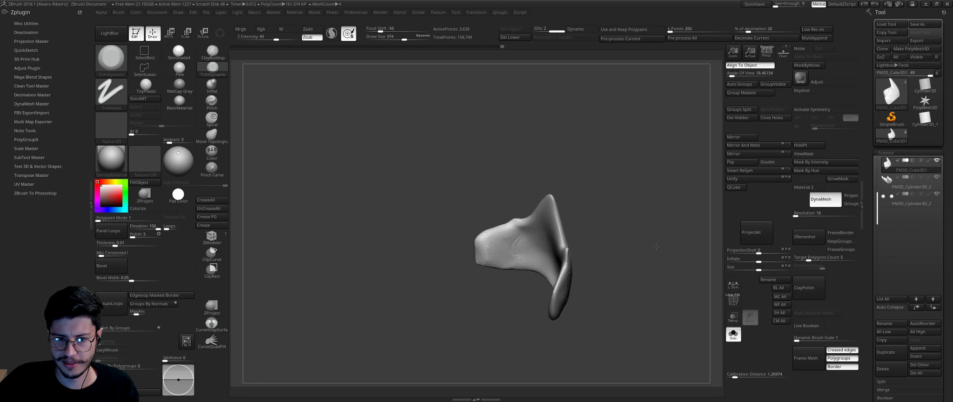
key("super")
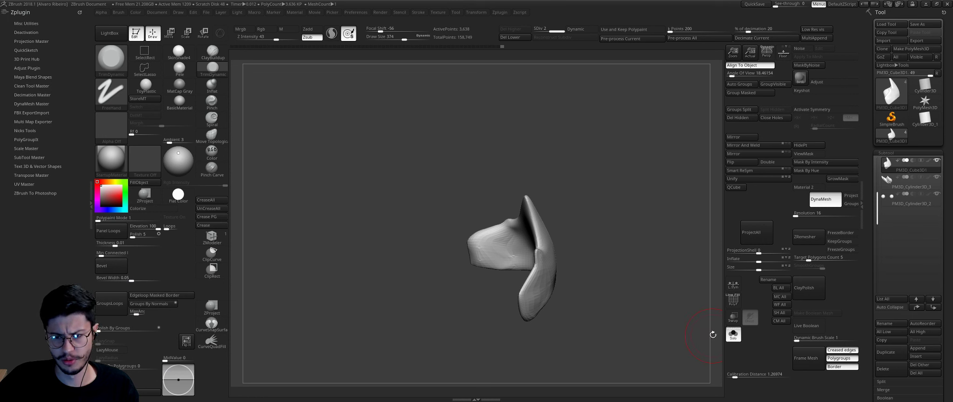
left_click(733, 334)
Step: DynaMesh the horn at resolution 48, subdivide it once, and shrink the brush
left_click_drag(645, 234, 632, 202)
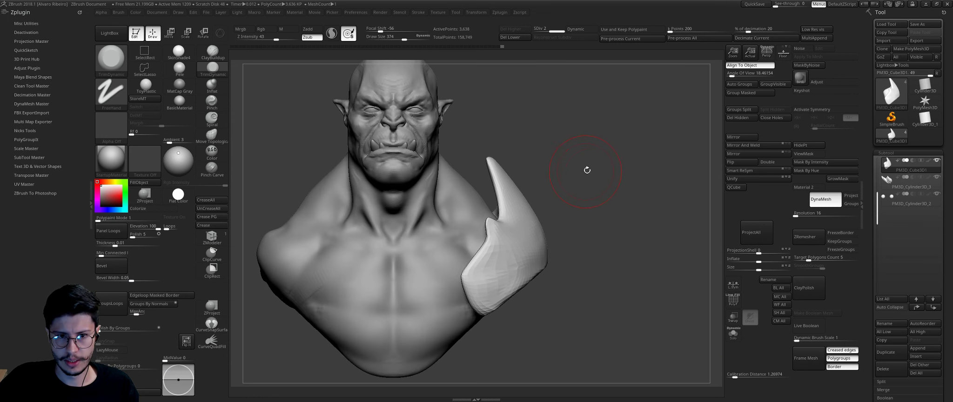
mouse_move(587, 169)
left_mouse_down()
mouse_move(599, 199)
mouse_move(583, 210)
left_mouse_up()
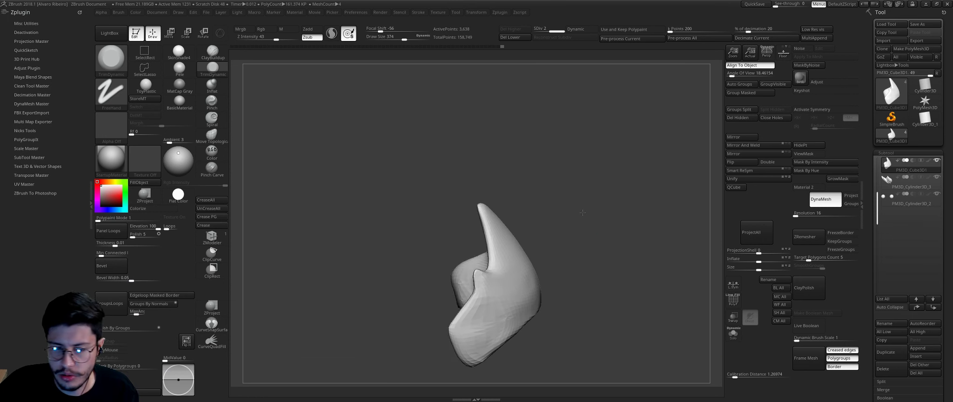
key("ctrl")
left_click(800, 216)
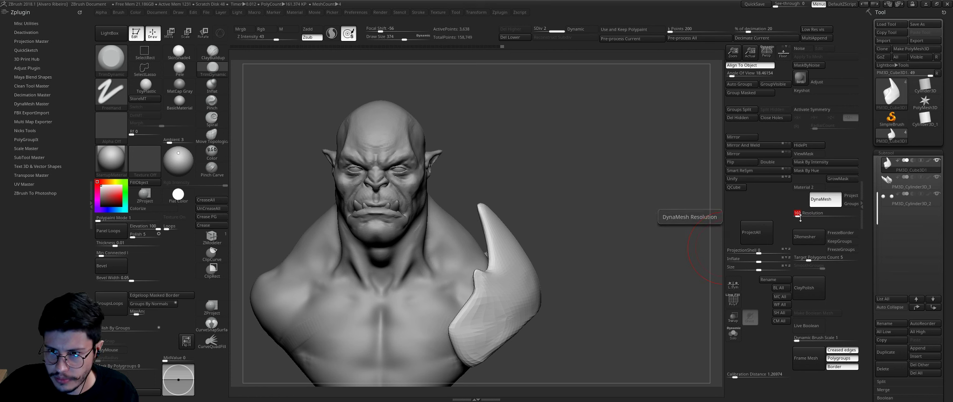
type("160")
key("Return")
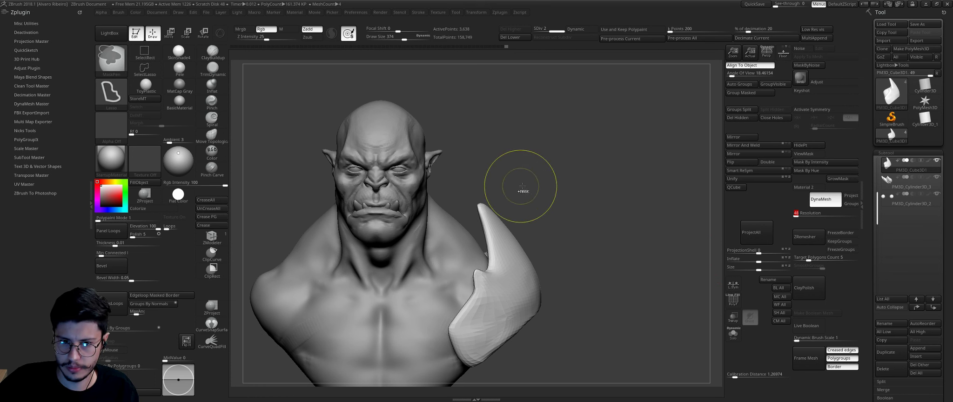
mouse_move(510, 181)
left_mouse_down("ctrl")
mouse_move(570, 217)
mouse_move(487, 214)
left_mouse_up("ctrl")
key("ctrl+d")
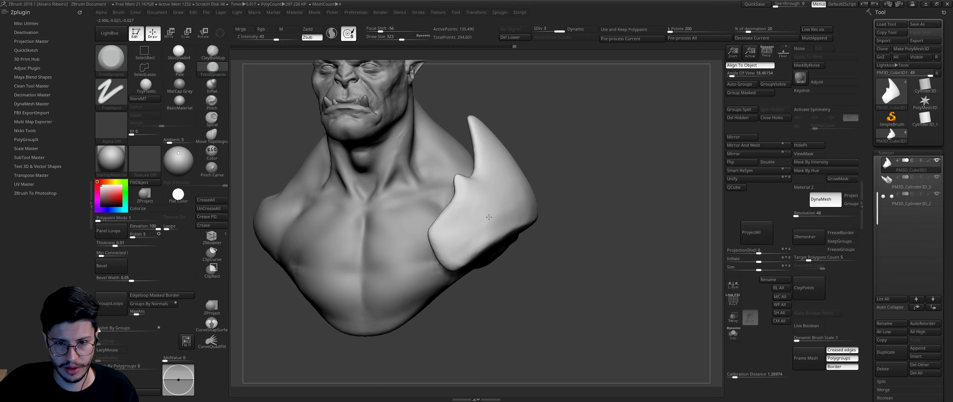
key("bracketleft")
key("bracketleft")
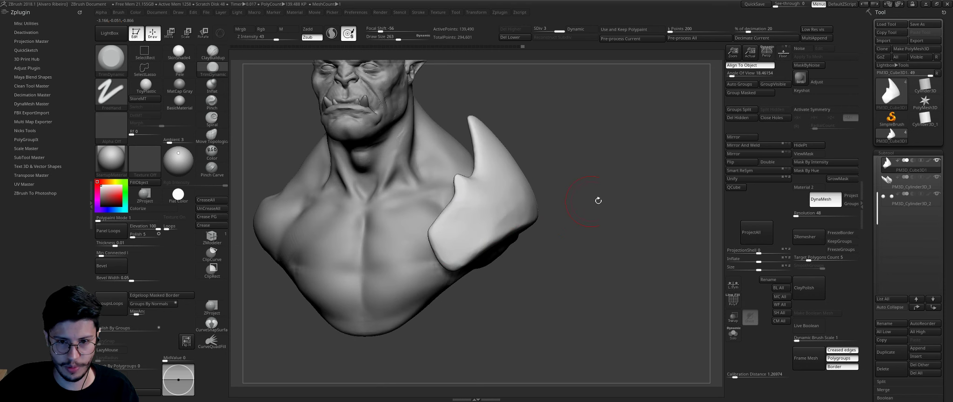
Step: Solo the horn, shrink the brush and raise Z Intensity to 74
left_click(733, 334)
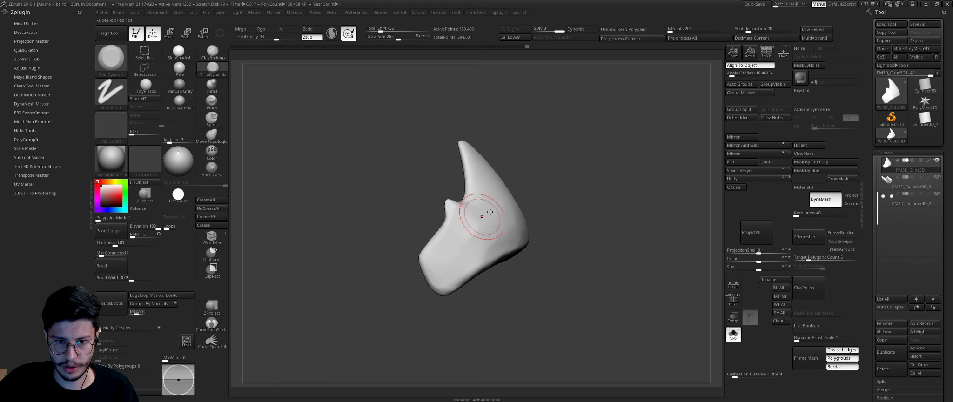
mouse_move(490, 212)
right_mouse_down("alt")
mouse_move(462, 253)
mouse_move(464, 172)
right_mouse_up("alt")
key("bracketleft")
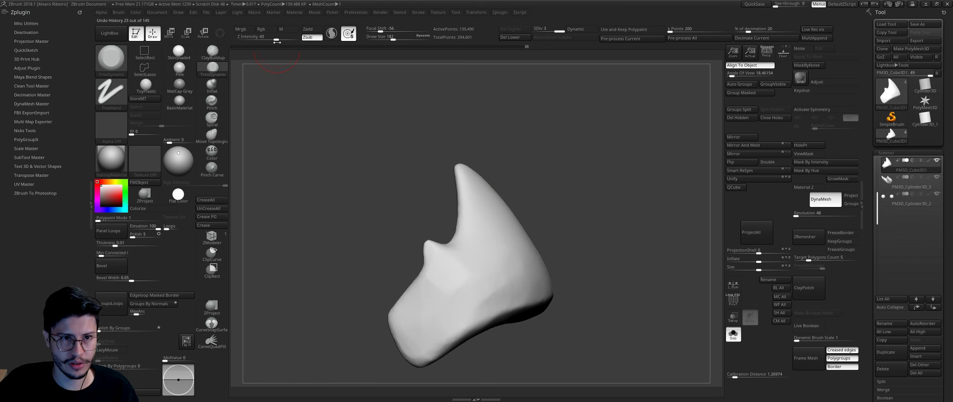
left_click_drag(277, 42, 289, 41)
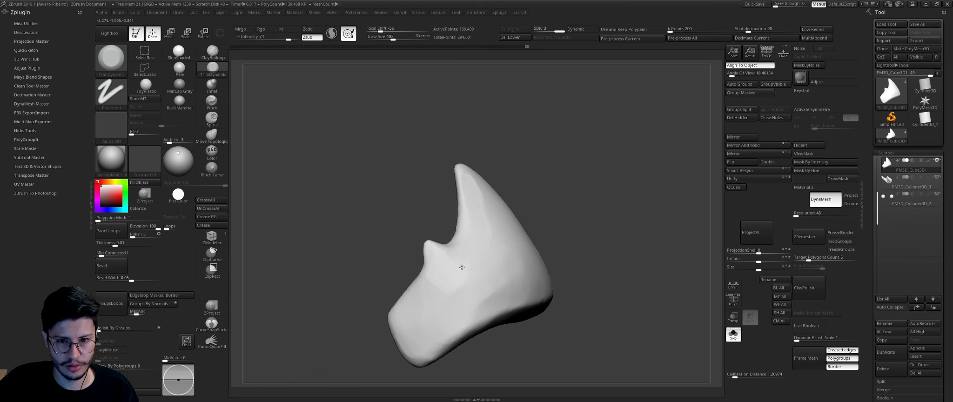
mouse_move(474, 299)
right_mouse_down()
mouse_move(575, 205)
mouse_move(440, 180)
right_mouse_up()
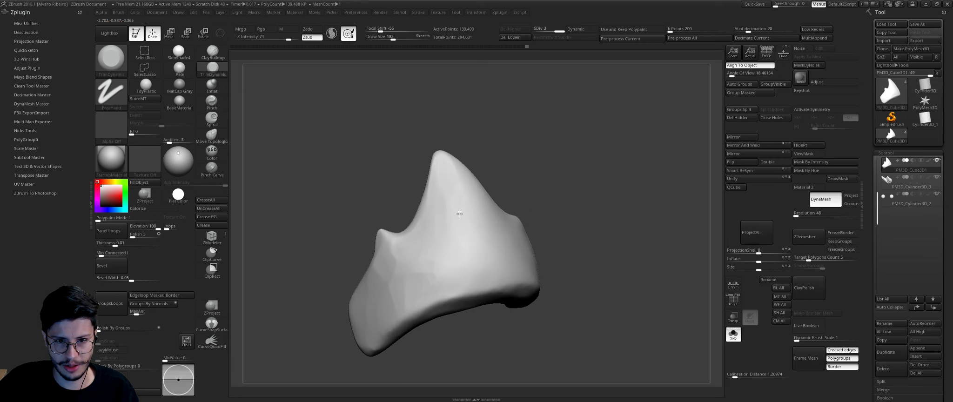
right_click_drag(467, 270, 555, 246)
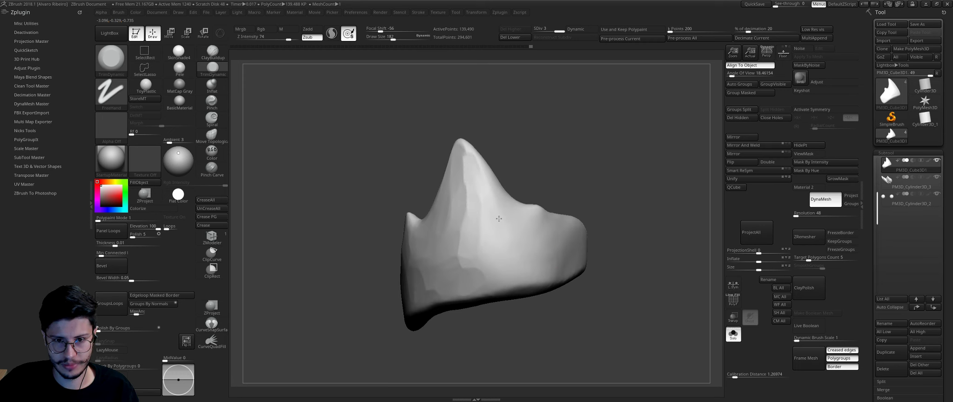
right_click_drag(602, 251, 585, 253)
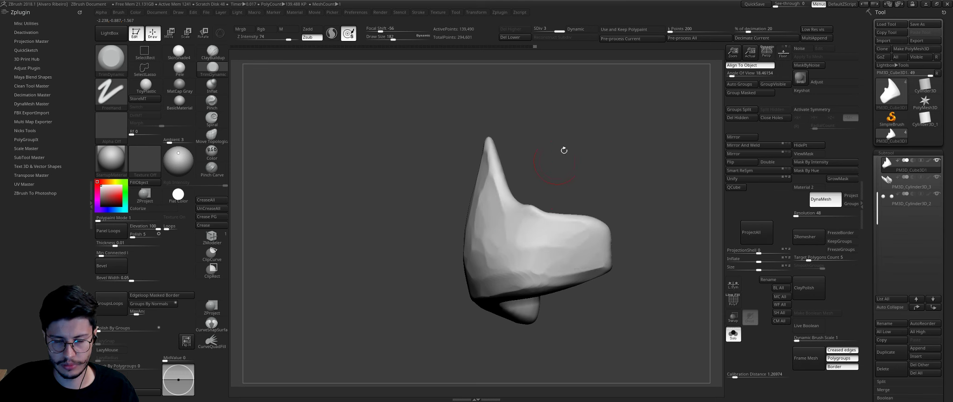
mouse_move(564, 151)
right_mouse_down()
mouse_move(530, 127)
mouse_move(447, 138)
right_mouse_up()
key("s")
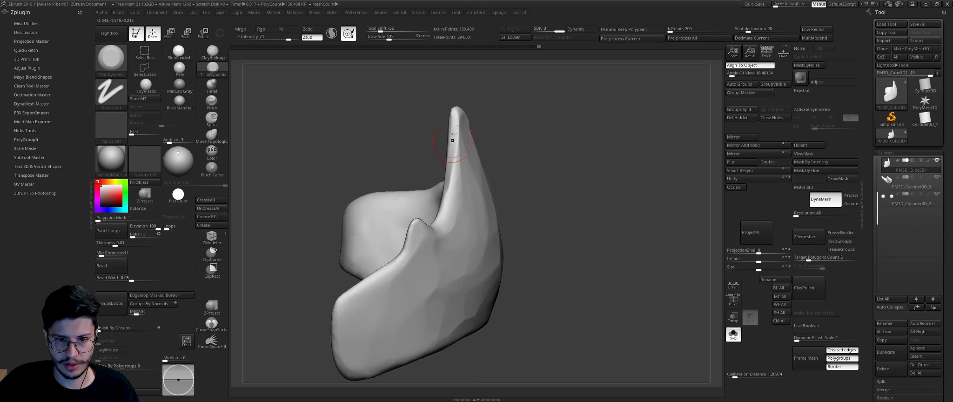
Step: Plane the horn's left ridge and a strip along its outer surface
left_click_drag(453, 134, 447, 194)
mouse_move(526, 170)
right_mouse_down()
mouse_move(402, 240)
mouse_move(429, 229)
mouse_move(408, 247)
right_mouse_up()
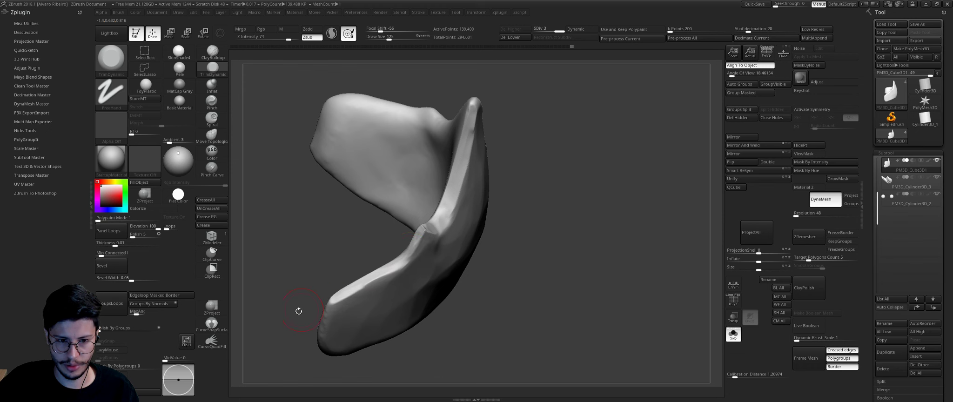
mouse_move(299, 311)
right_mouse_down()
mouse_move(344, 263)
mouse_move(323, 292)
mouse_move(348, 244)
right_mouse_up()
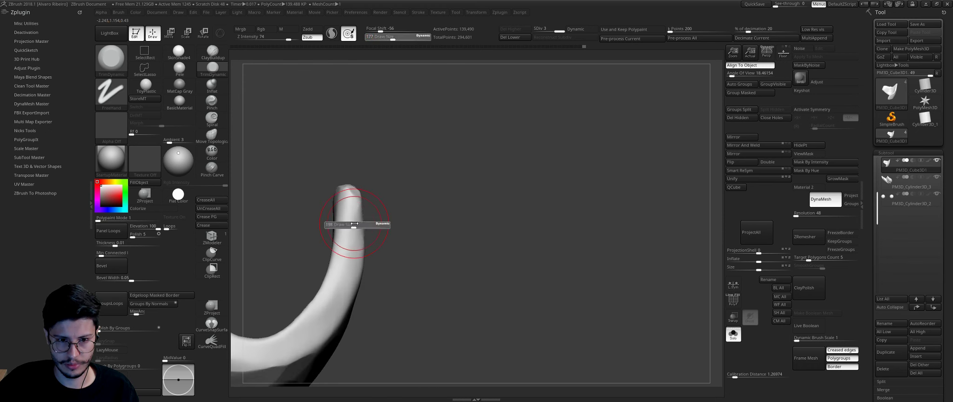
right_click_drag(315, 312, 506, 190)
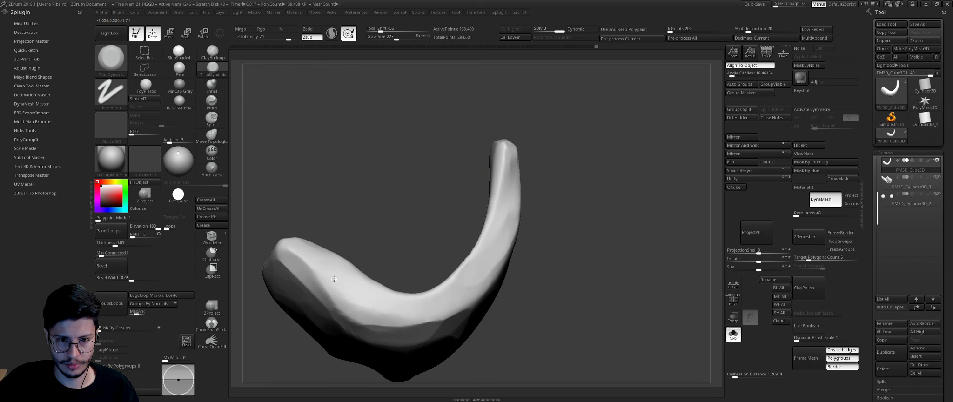
left_click_drag(334, 279, 467, 282)
Step: Flatten the horn's inner edge and the lower edge of its base
mouse_move(552, 202)
right_mouse_down()
mouse_move(372, 334)
mouse_move(351, 320)
right_mouse_up()
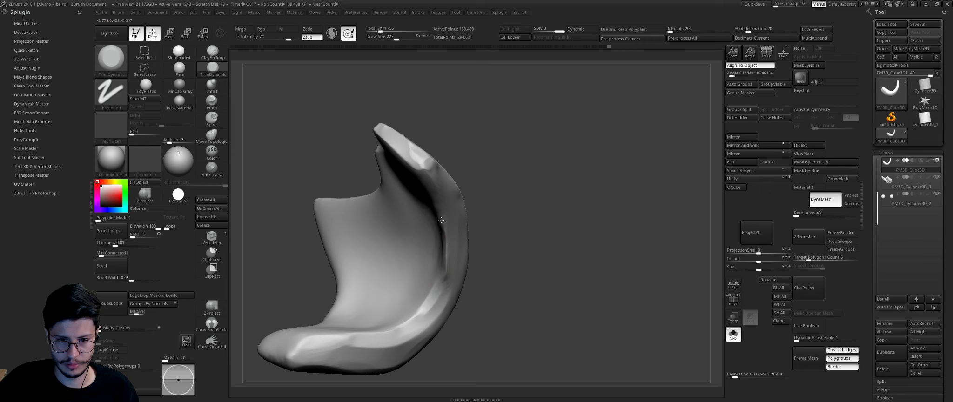
left_click_drag(445, 225, 435, 312)
right_click_drag(498, 261, 377, 226)
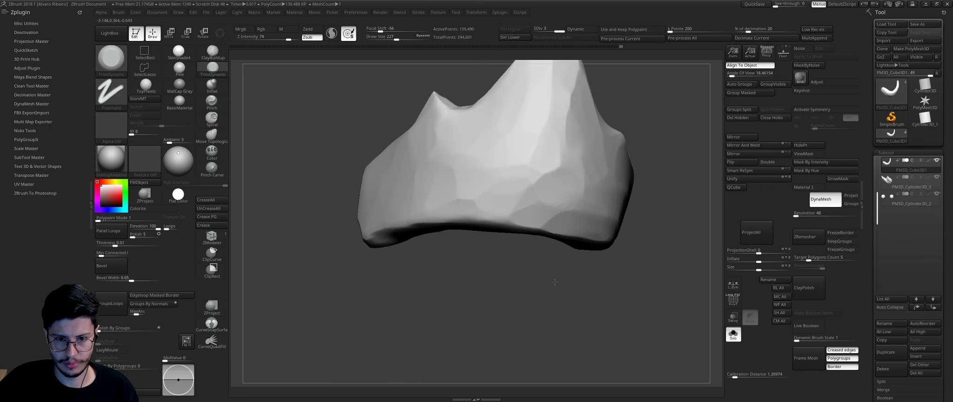
right_click_drag(535, 209, 574, 213)
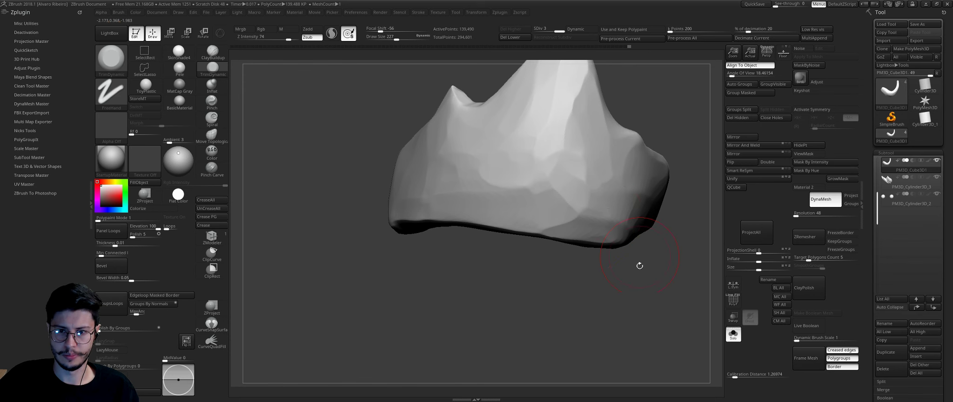
right_click_drag(638, 264, 519, 243)
left_click_drag(519, 243, 610, 255)
Step: Flatten the plate's front lobe and adjacent surface into smooth bands
right_click_drag(609, 255, 526, 234)
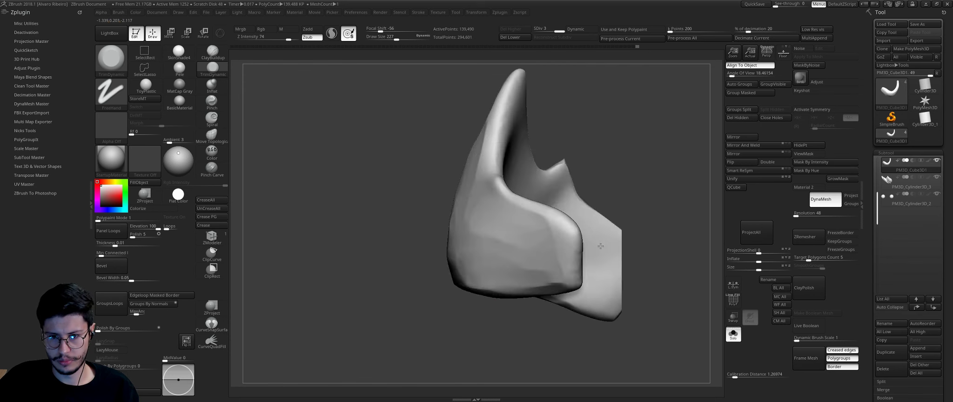
left_click_drag(526, 234, 543, 276)
right_click_drag(462, 308, 478, 179)
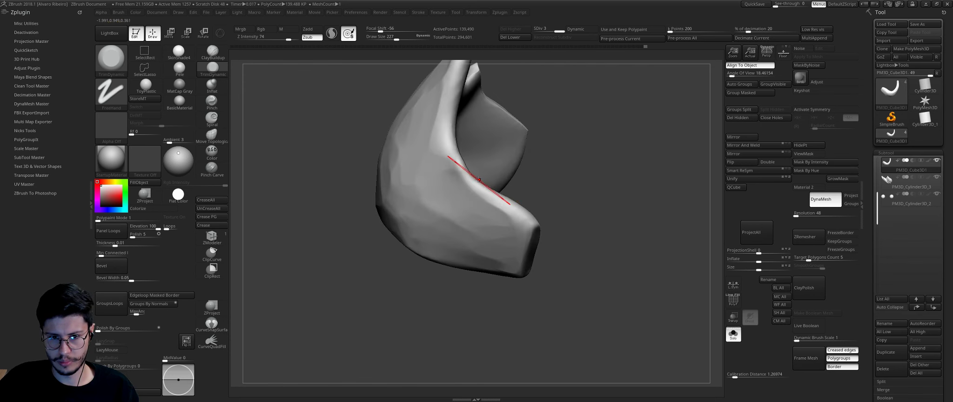
left_click_drag(479, 187, 531, 217)
Step: Raise the brush size to 182 and sculpt down the plate's upper part
left_click_drag(562, 240, 523, 249)
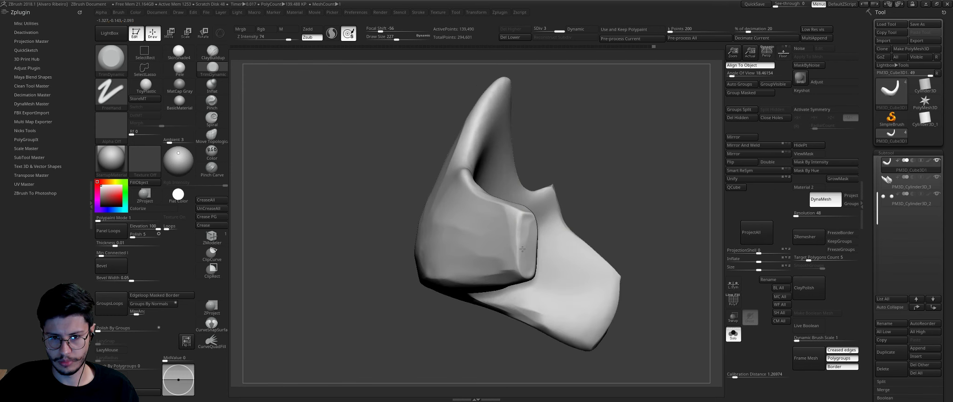
mouse_move(526, 273)
right_mouse_down()
mouse_move(500, 282)
mouse_move(628, 278)
mouse_move(400, 260)
right_mouse_up()
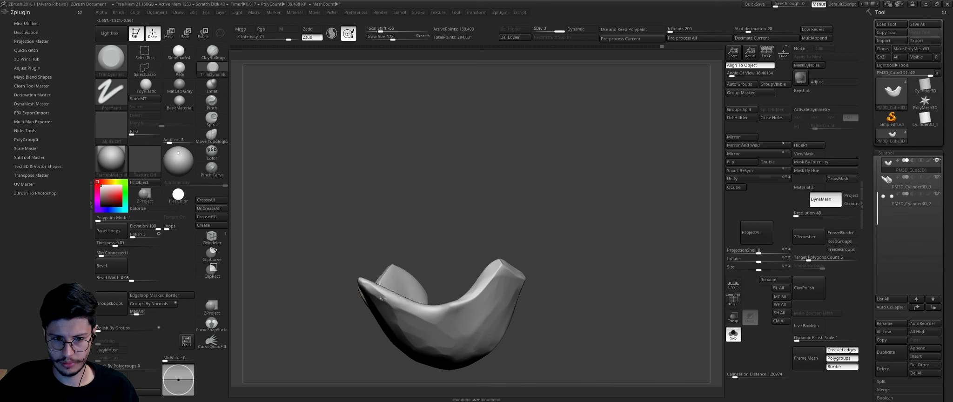
mouse_move(382, 297)
right_mouse_down()
mouse_move(447, 255)
mouse_move(367, 281)
right_mouse_up()
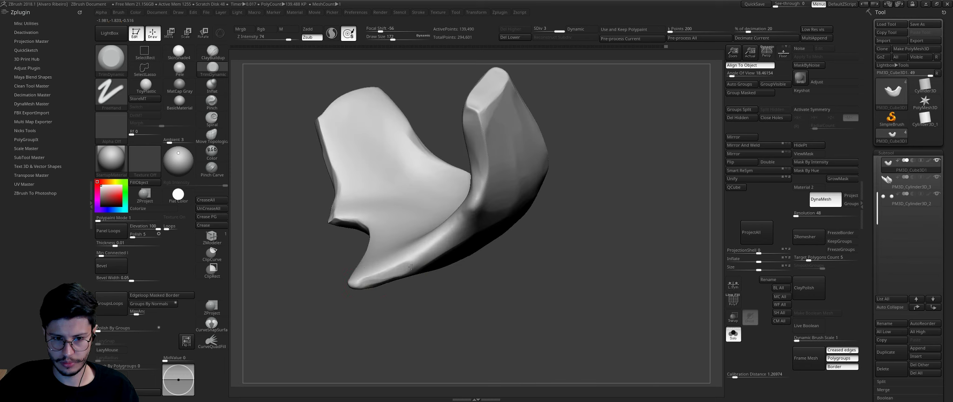
mouse_move(422, 259)
right_mouse_down()
mouse_move(447, 252)
mouse_move(454, 219)
right_mouse_up()
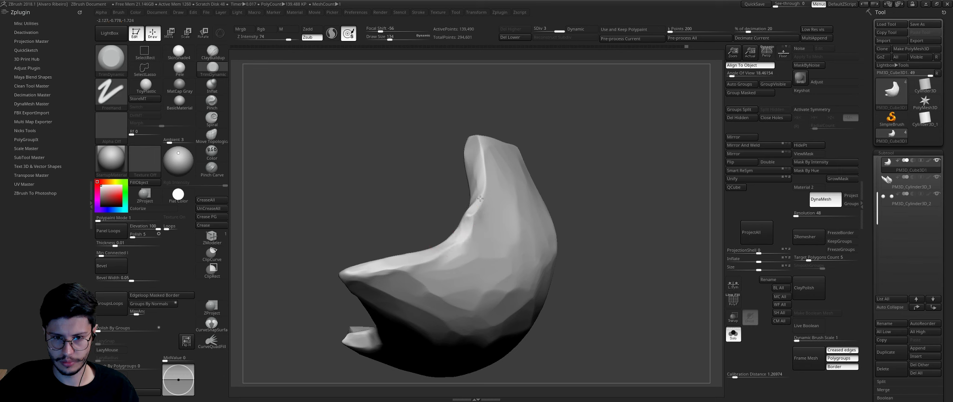
mouse_move(483, 155)
right_mouse_down()
mouse_move(492, 143)
mouse_move(426, 171)
right_mouse_up()
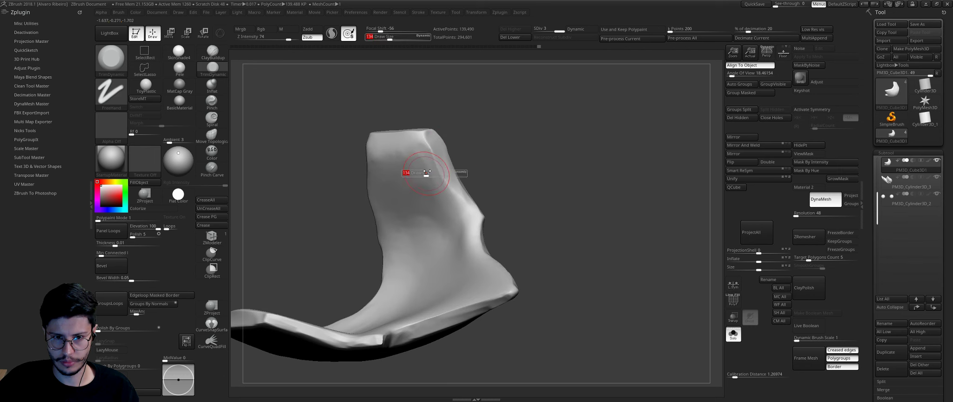
left_click_drag(426, 172, 445, 213)
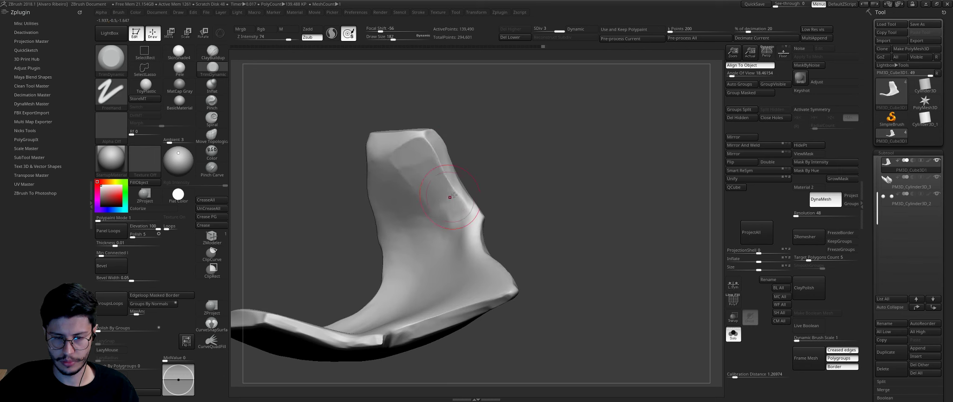
right_click_drag(446, 213, 454, 233)
Step: Review the plate from several angles, then show the full bust from the front
right_click_drag(484, 298, 497, 262)
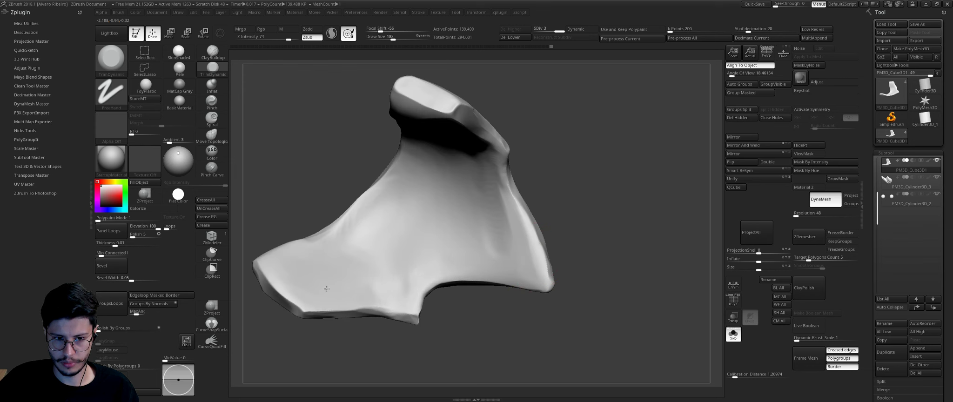
right_click_drag(327, 289, 405, 224)
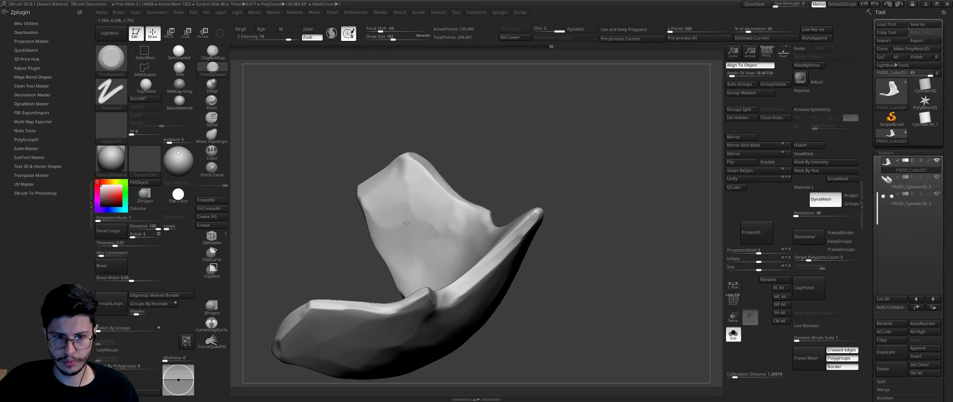
right_click_drag(426, 195, 373, 238)
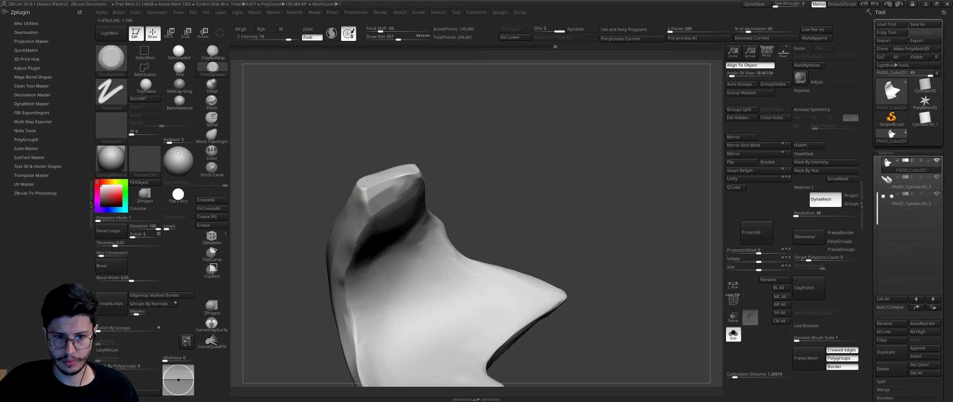
mouse_move(492, 168)
right_mouse_down("ctrl")
mouse_move(487, 198)
mouse_move(506, 192)
right_mouse_up("ctrl")
left_click(737, 337)
mouse_move(708, 321)
right_mouse_down()
mouse_move(540, 220)
mouse_move(568, 236)
mouse_move(576, 226)
mouse_move(587, 249)
mouse_move(548, 170)
right_mouse_up()
key("alt+s")
Step: Drag a copy of the plate down-left and tilt it so its tip leans left
key("s")
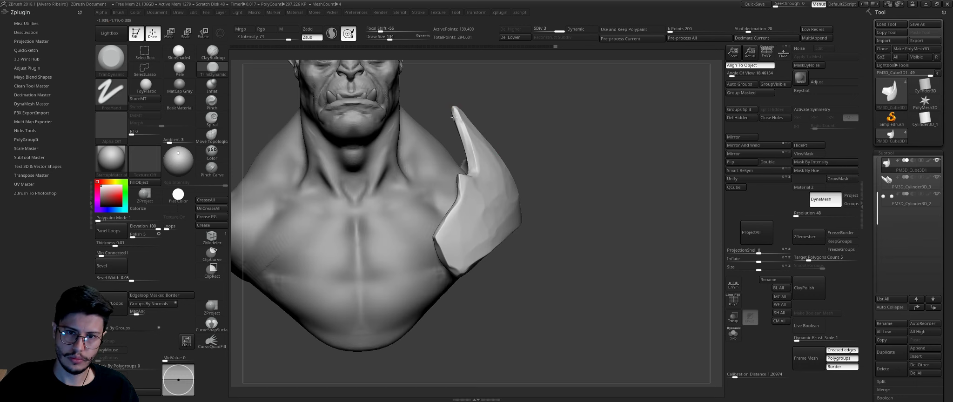
right_click_drag(461, 128, 523, 127)
key("w")
left_click_drag(469, 185, 646, 196)
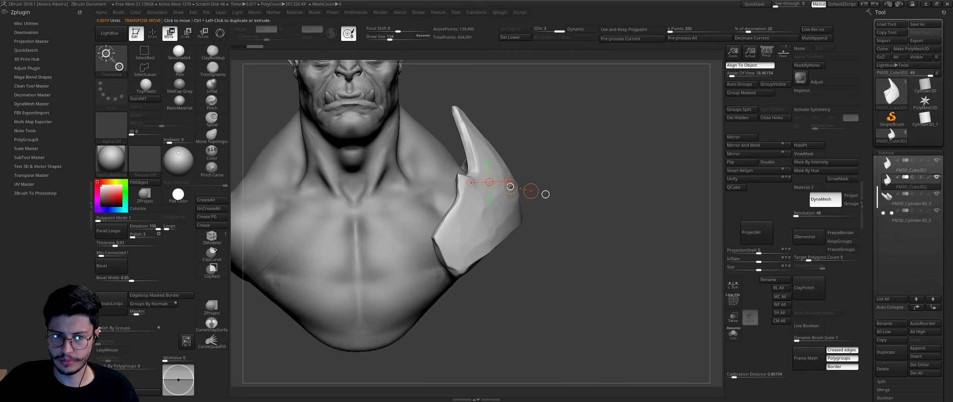
left_click_drag(510, 187, 464, 222)
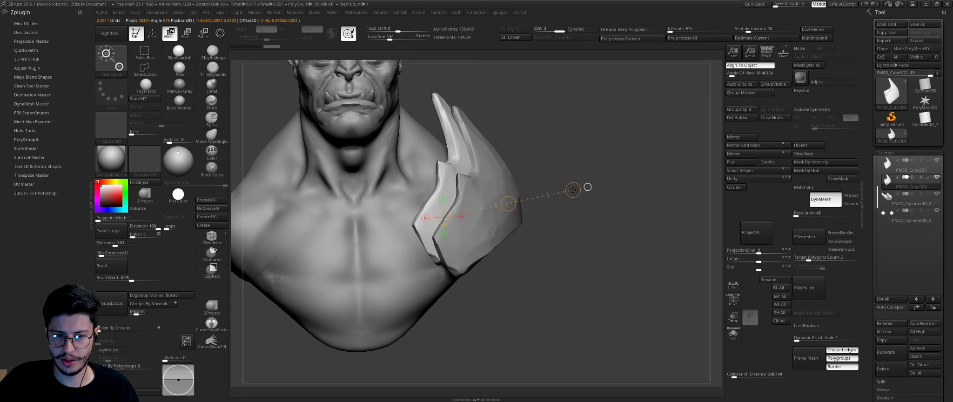
key("e")
left_click_drag(572, 189, 573, 192)
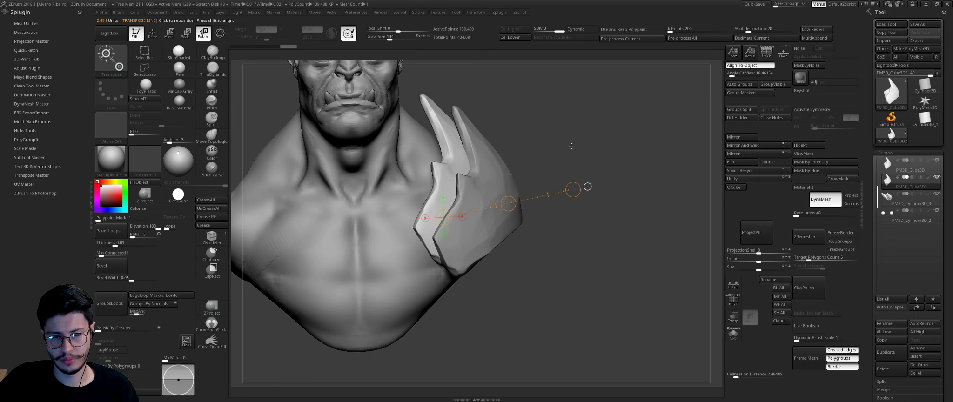
left_click_drag(572, 146, 512, 242)
left_click_drag(518, 181, 593, 294)
key("w")
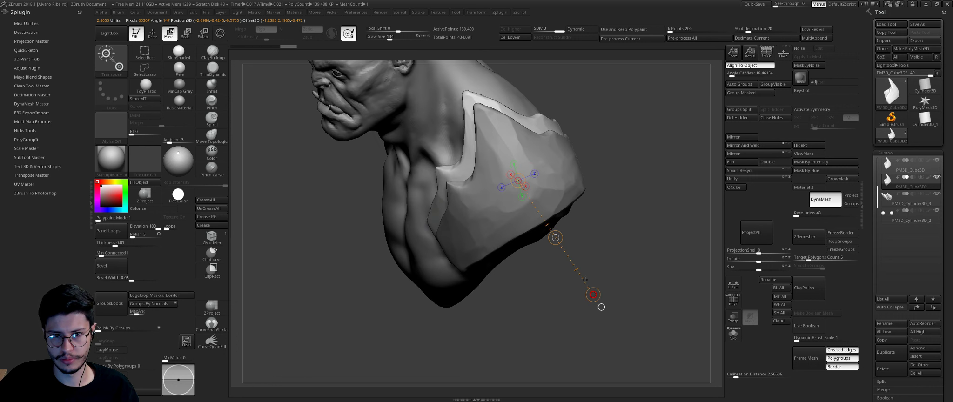
Step: Duplicate PM3D_Cube3D1 and push the copy outward as a third blade
left_click(535, 154, "alt")
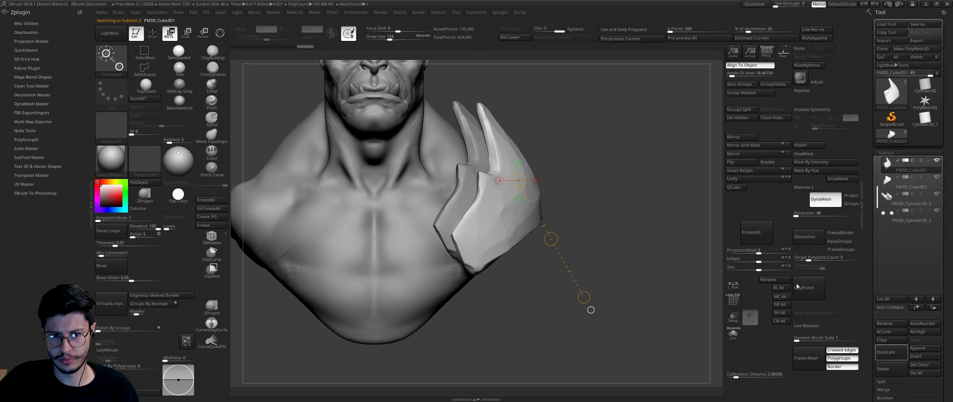
left_click(887, 353)
left_click_drag(526, 237, 563, 284)
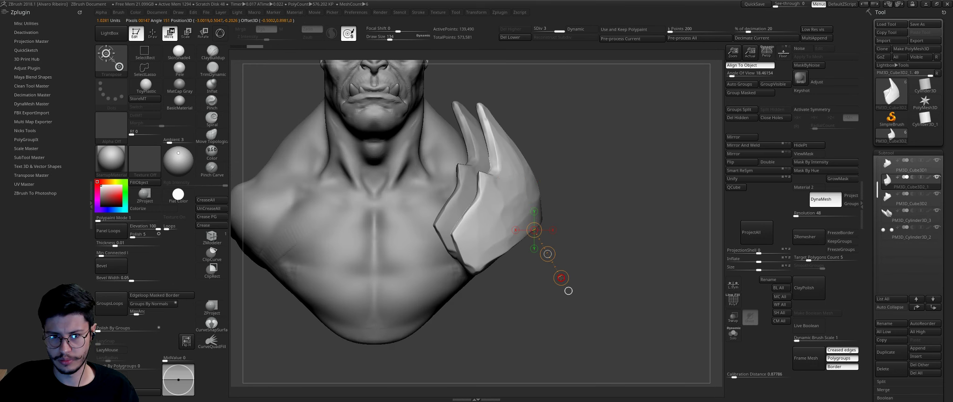
left_click_drag(542, 251, 549, 268)
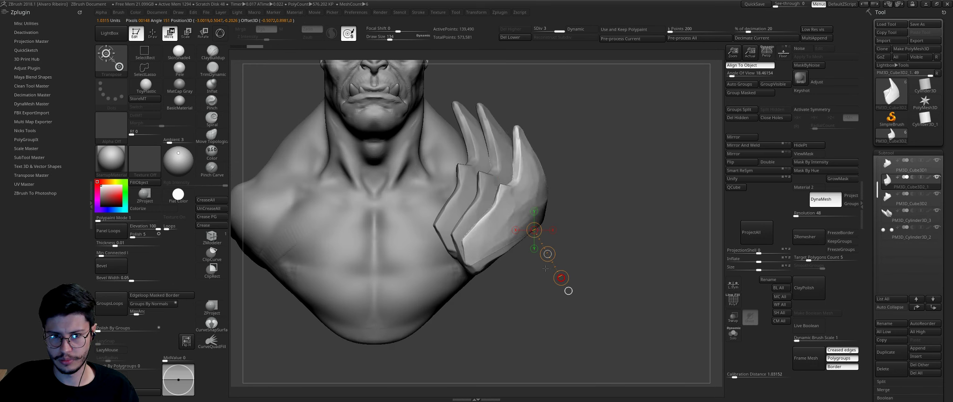
mouse_move(548, 268)
left_mouse_down()
mouse_move(559, 185)
mouse_move(546, 327)
mouse_move(557, 304)
mouse_move(507, 177)
left_mouse_up()
key("q")
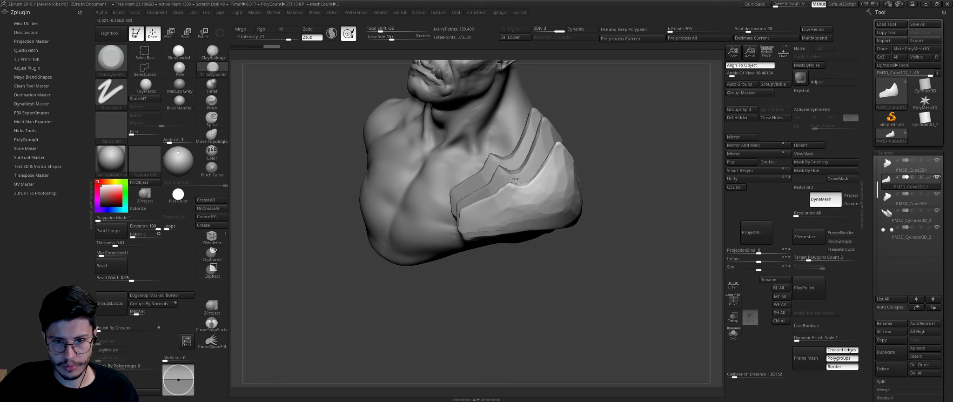
Step: Select the PM3D_Cube3D2 plates and review the layered pauldron from side and front
left_click(468, 203, "alt")
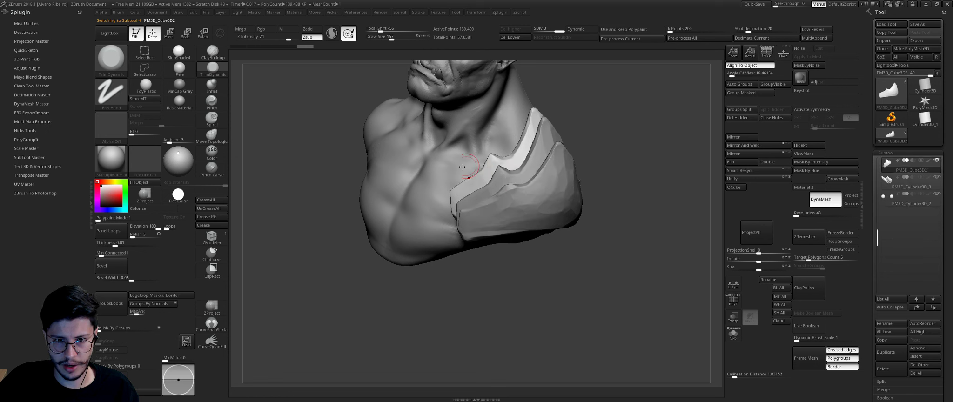
left_click_drag(468, 202, 451, 189)
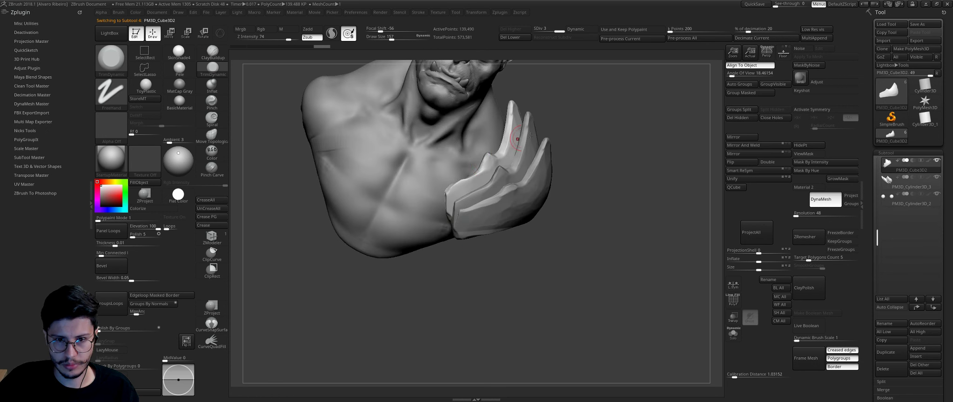
mouse_move(530, 136)
left_mouse_down()
mouse_move(523, 98)
mouse_move(549, 136)
left_mouse_up()
left_click(549, 137, "alt")
left_click_drag(608, 127, 572, 144)
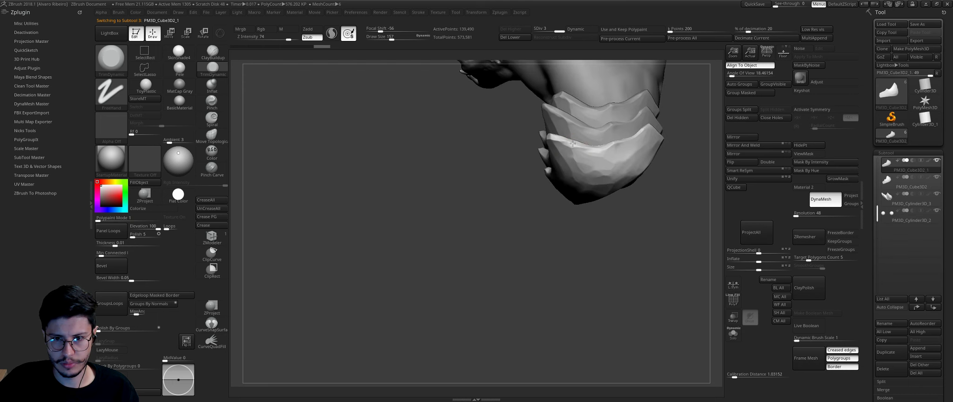
left_click_drag(682, 155, 592, 196)
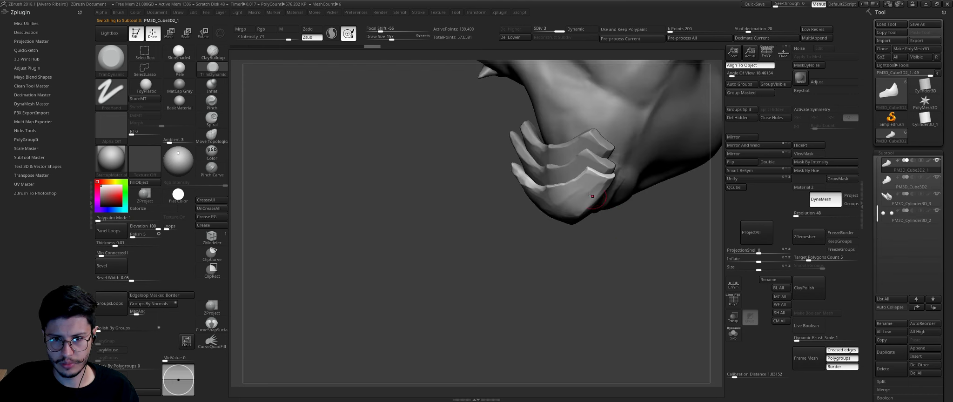
mouse_move(594, 167)
left_mouse_down()
mouse_move(672, 193)
mouse_move(623, 234)
mouse_move(630, 245)
mouse_move(619, 251)
mouse_move(651, 239)
left_mouse_up()
Step: Duplicate the pauldron, mirror it onto the other shoulder, and rotate it
left_click(888, 353)
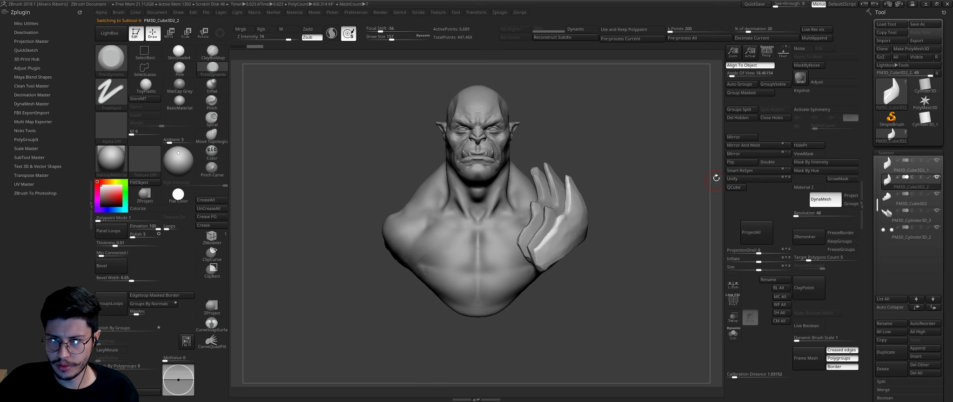
left_click(737, 154)
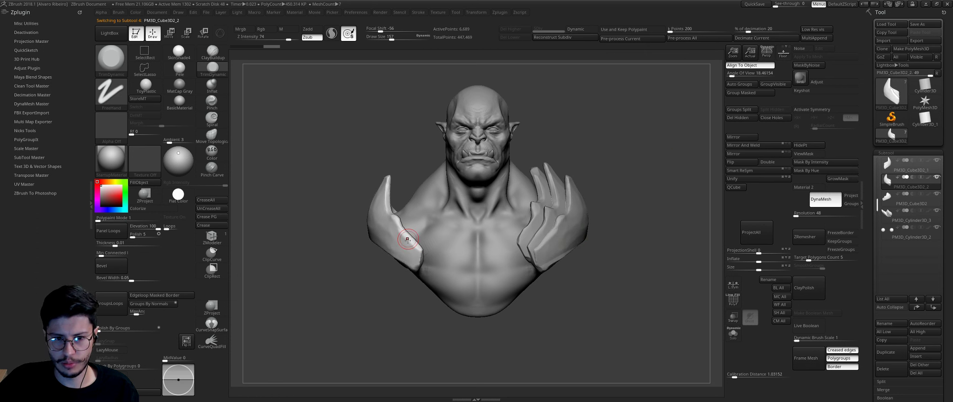
key("r")
mouse_move(416, 258)
left_mouse_down()
mouse_move(471, 329)
mouse_move(436, 315)
mouse_move(419, 340)
left_mouse_up()
key("e")
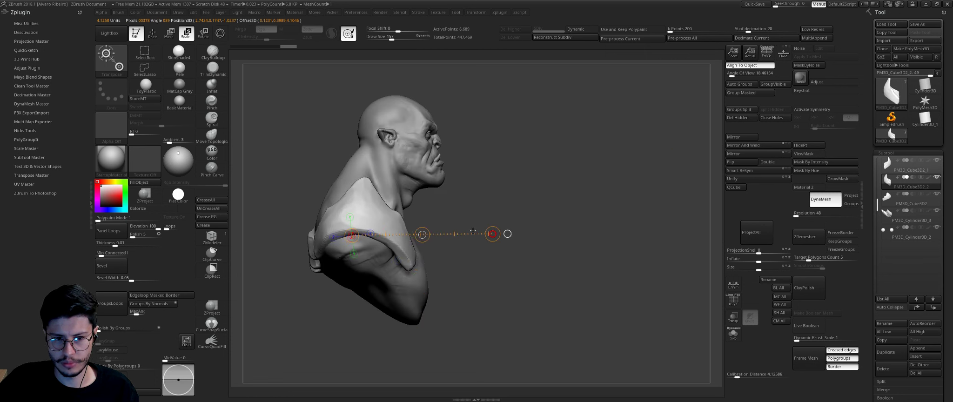
mouse_move(501, 233)
left_mouse_down()
mouse_move(344, 262)
mouse_move(404, 315)
mouse_move(395, 321)
left_mouse_up()
Step: Reposition and turn the left pauldron into place on its shoulder
key("q")
key("r")
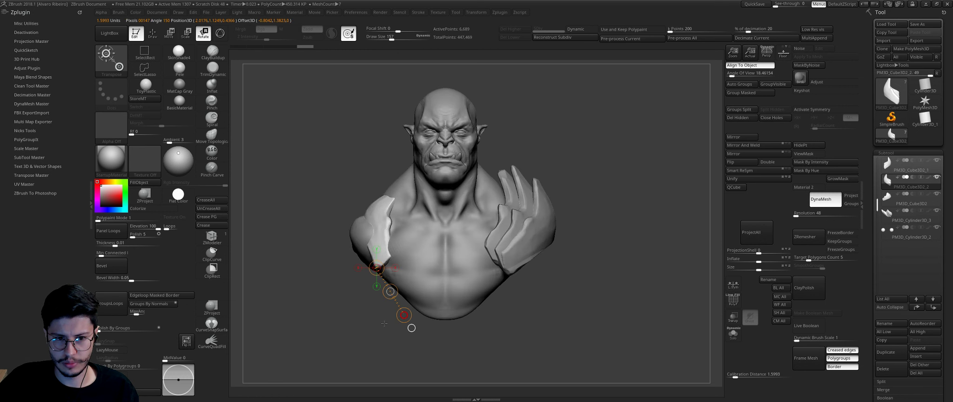
key("w")
left_click_drag(390, 291, 362, 253)
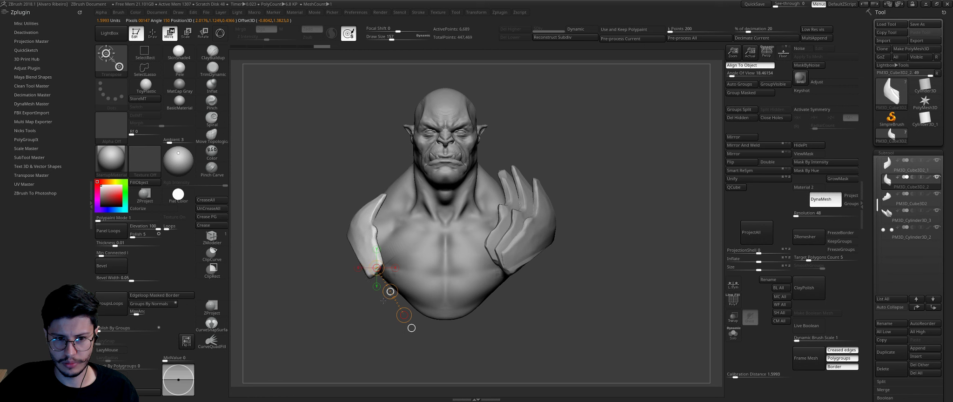
key("r")
left_click_drag(358, 211, 388, 142)
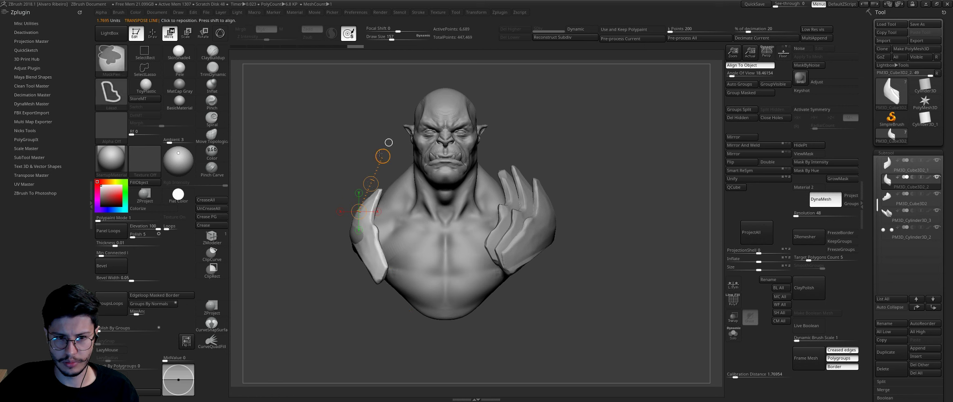
key("q")
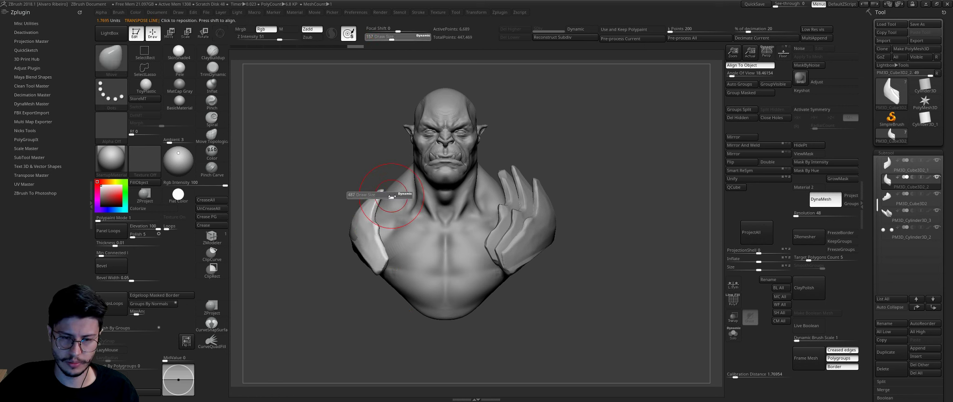
mouse_move(343, 241)
left_mouse_down()
mouse_move(322, 242)
mouse_move(298, 219)
mouse_move(386, 232)
mouse_move(362, 304)
left_mouse_up()
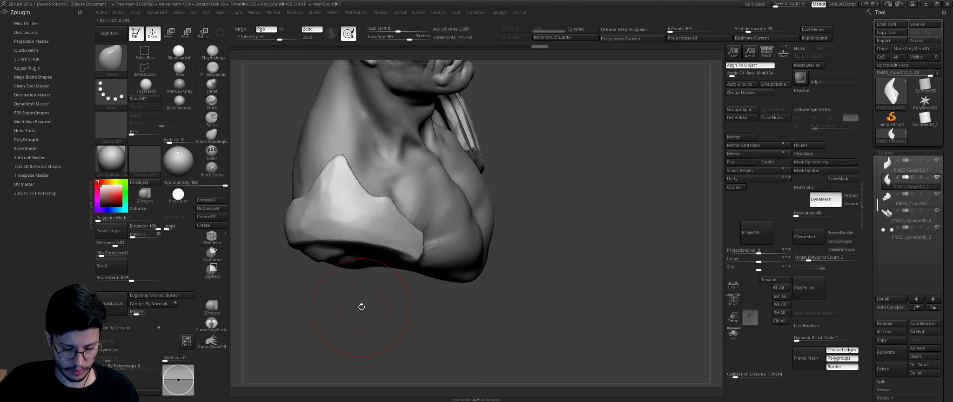
Step: Switch to TrimDynamic and inspect the shoulder plate from several angles
key("b")
key("t")
key("d")
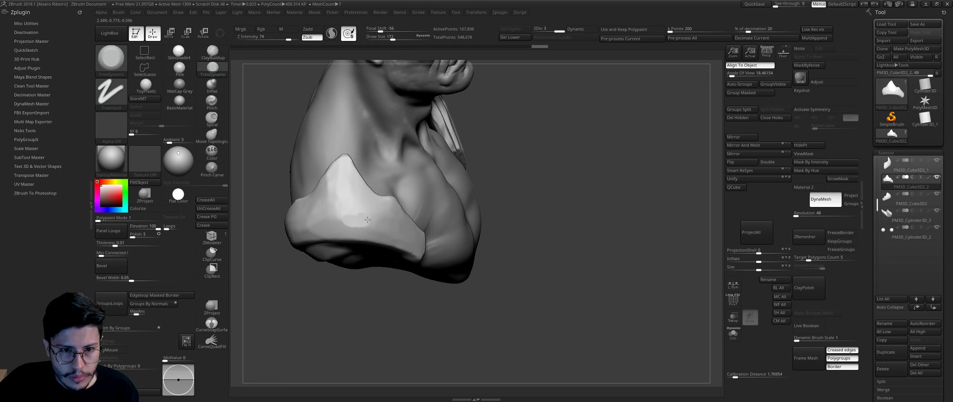
left_click_drag(381, 222, 338, 262)
mouse_move(290, 244)
left_mouse_down()
mouse_move(282, 249)
mouse_move(380, 219)
left_mouse_up()
left_click_drag(342, 240, 307, 257)
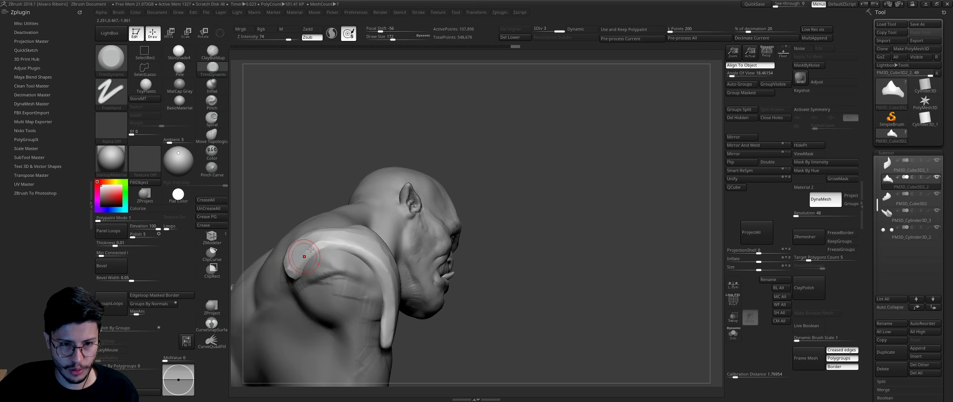
left_click_drag(390, 292, 363, 271)
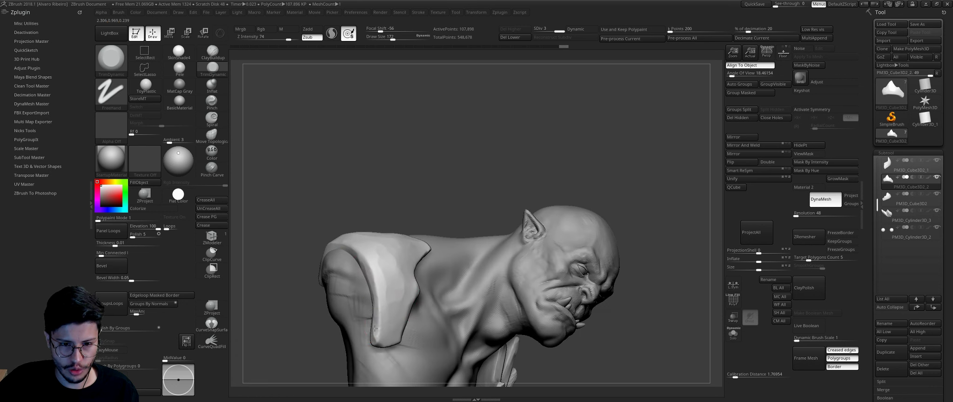
left_click_drag(375, 329, 426, 179)
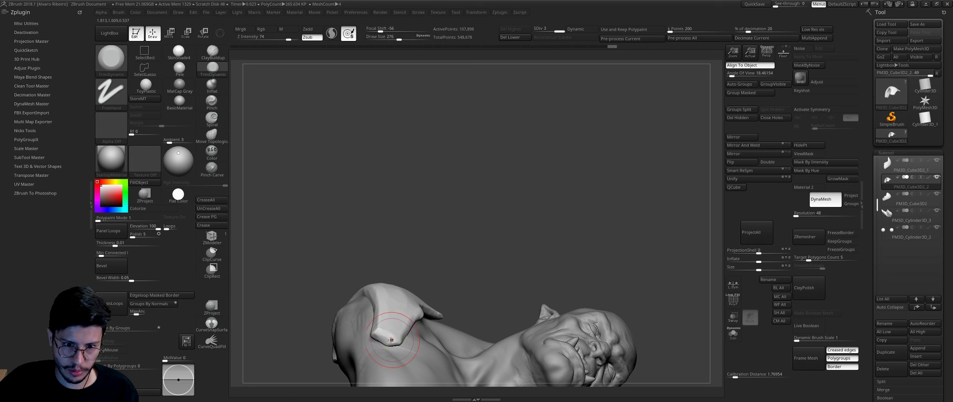
mouse_move(391, 340)
right_mouse_down()
mouse_move(402, 311)
mouse_move(453, 264)
mouse_move(477, 195)
right_mouse_up()
Step: Switch to a smaller Move brush, face the bust forward, and open the Brush palette
key("b")
key("m")
key("v")
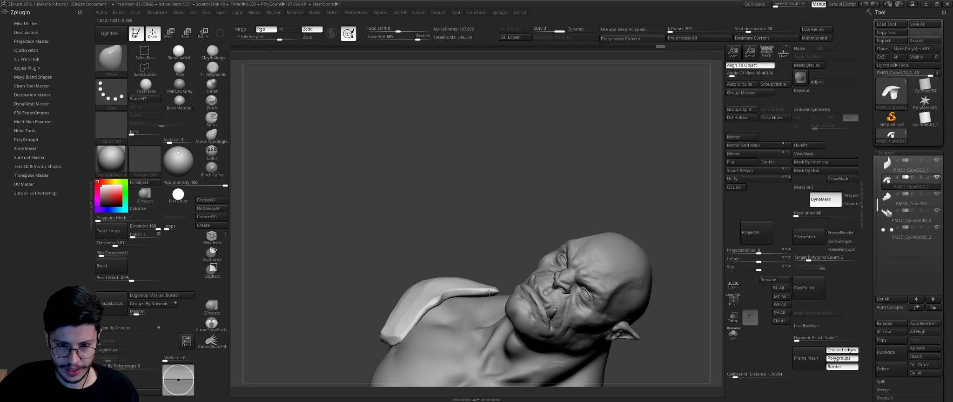
right_click_drag(489, 296, 540, 290)
key("bracketleft")
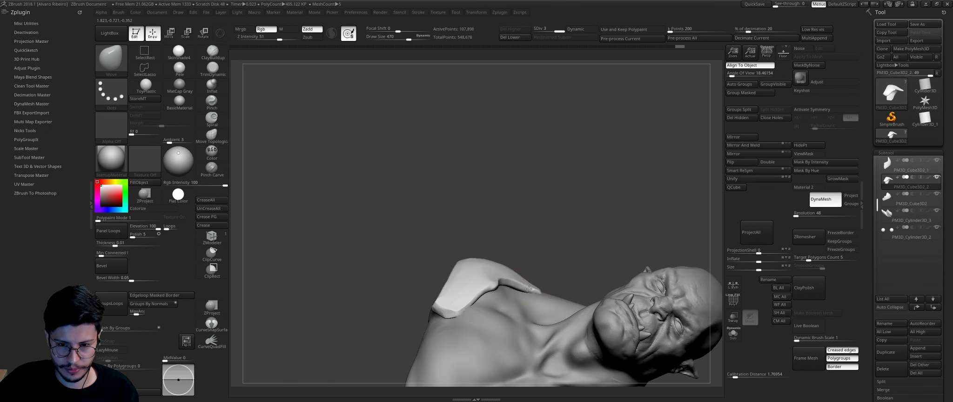
right_click_drag(505, 240, 447, 311)
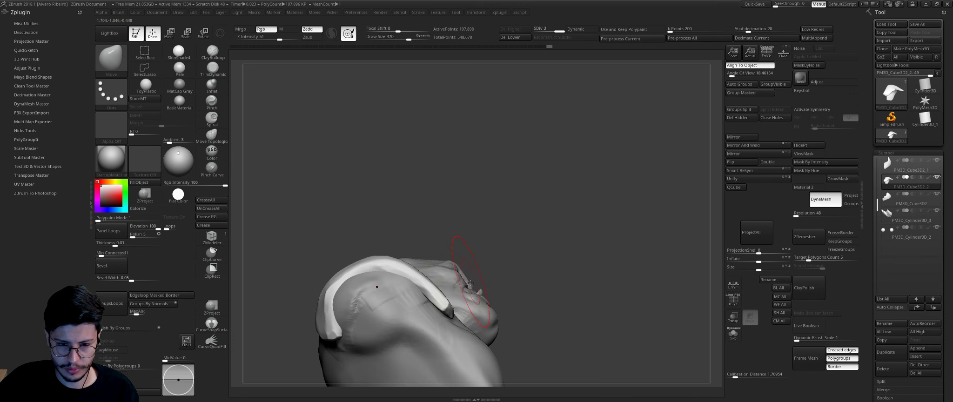
right_click_drag(510, 287, 461, 235, "shift")
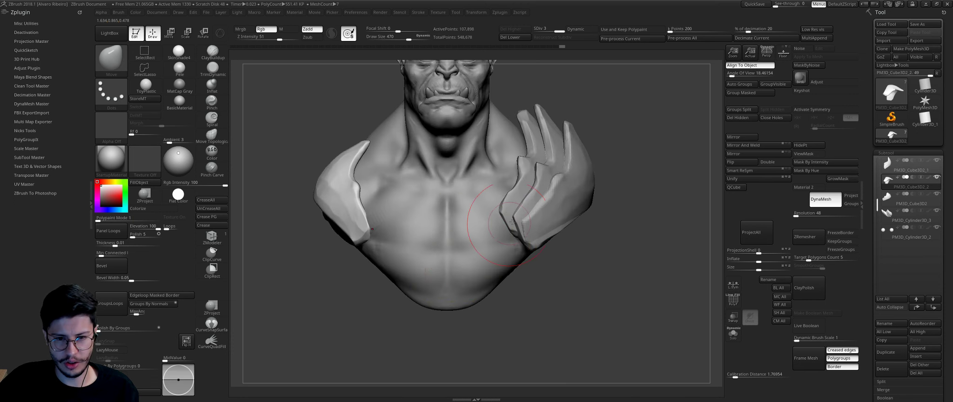
left_click(111, 58)
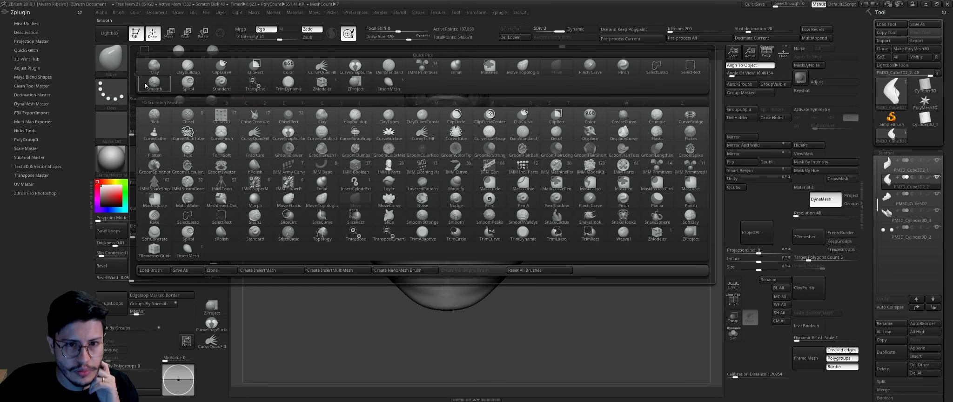
Step: Draw a diagonal CurveStrapSnap strap across the orc body's chest at brush size 233
left_click(354, 134)
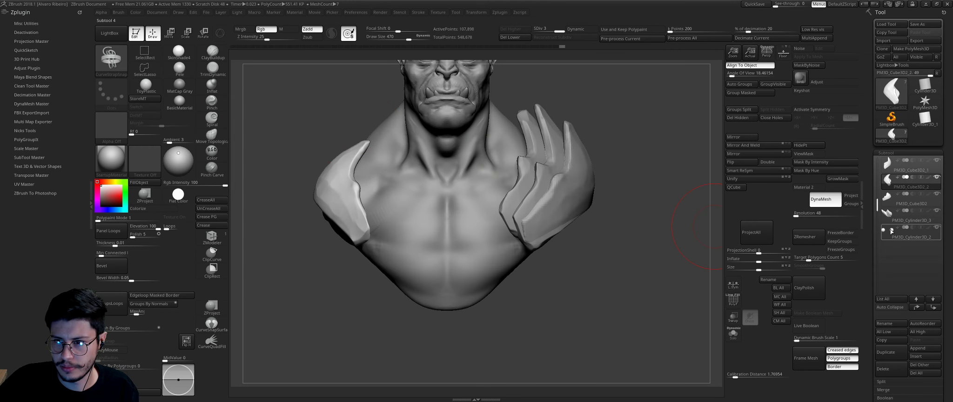
left_click(466, 209, "alt")
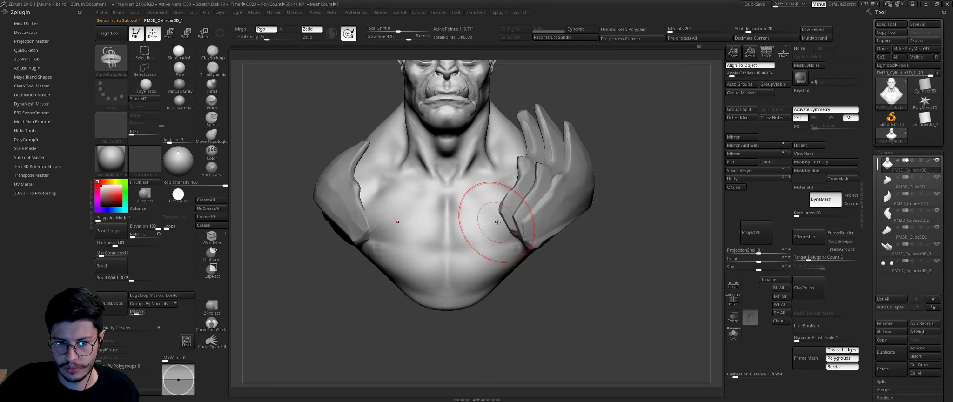
left_click_drag(509, 228, 412, 311)
key("ctrl+z")
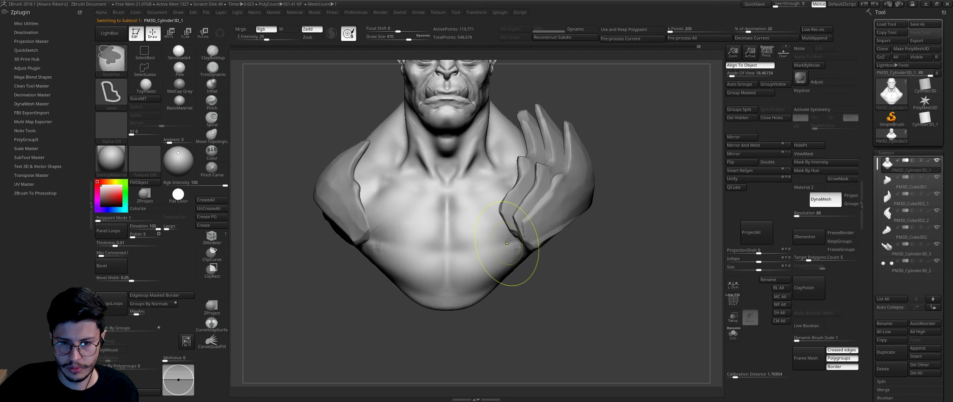
key("s")
left_click_drag(505, 229, 503, 228)
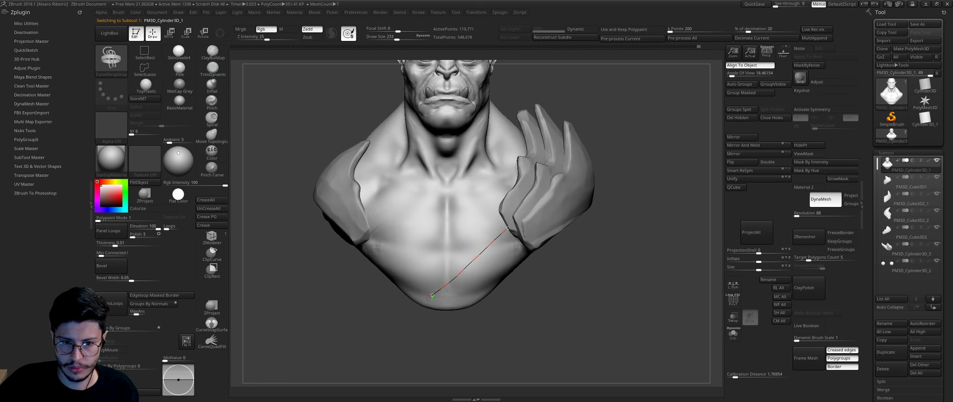
left_click_drag(429, 297, 456, 288)
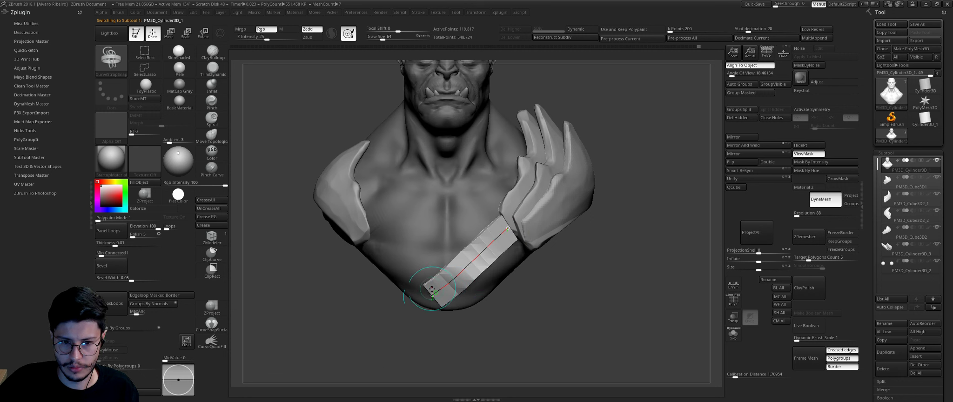
mouse_move(549, 298)
left_mouse_down()
mouse_move(578, 309)
mouse_move(556, 321)
left_mouse_up()
left_click_drag(573, 326, 555, 272)
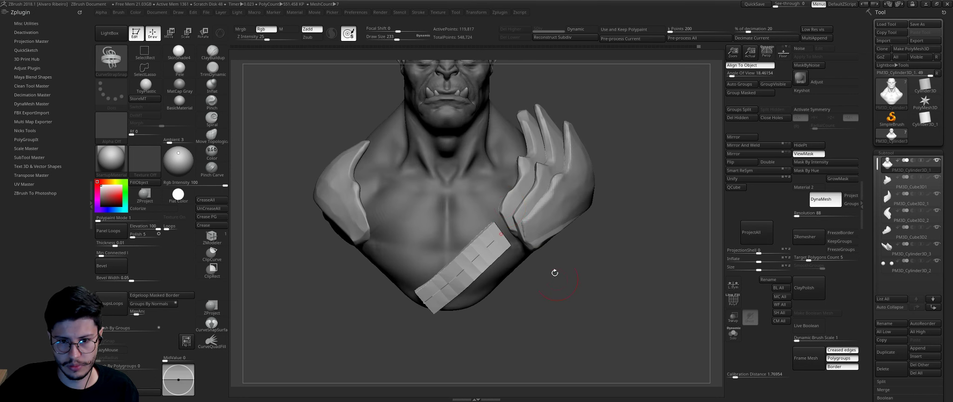
Step: Tuck the strap's upper end under the shoulder plate with the Move brush
key("b")
key("m")
key("v")
left_click_drag(483, 212, 536, 206)
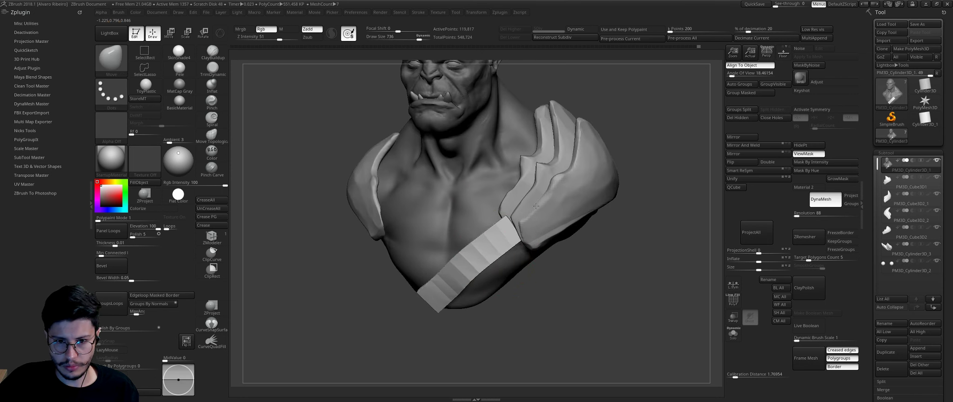
right_click_drag(538, 265, 427, 282)
right_click_drag(427, 311, 435, 302)
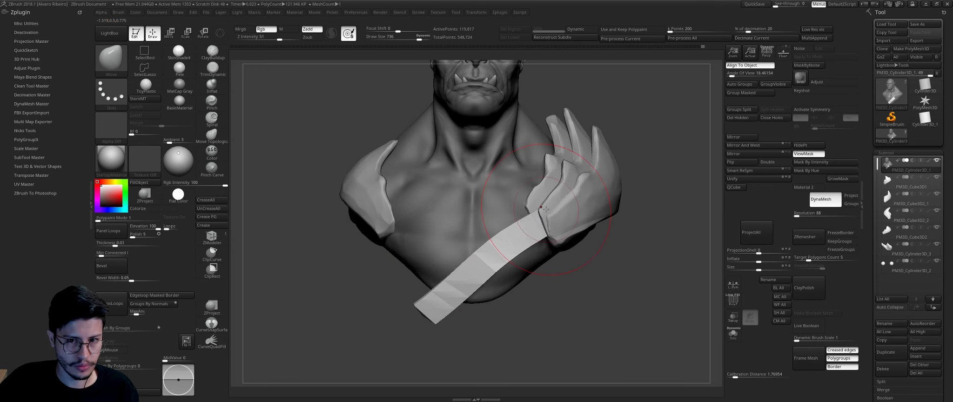
left_click_drag(546, 209, 537, 202)
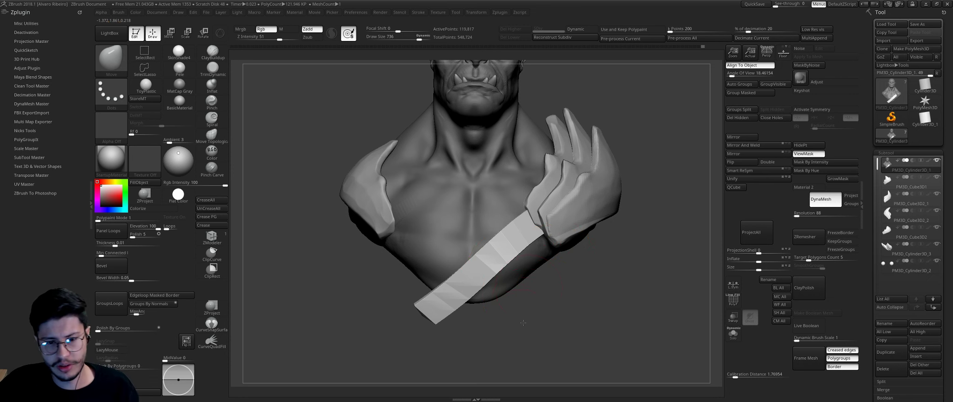
mouse_move(550, 291)
left_mouse_down()
mouse_move(515, 338)
mouse_move(469, 293)
left_mouse_up()
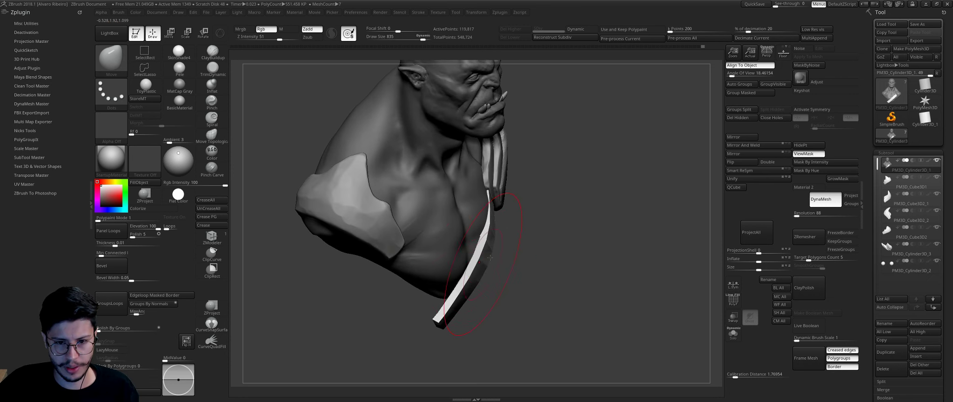
mouse_move(490, 258)
left_mouse_down()
mouse_move(504, 212)
mouse_move(532, 208)
mouse_move(489, 219)
left_mouse_up()
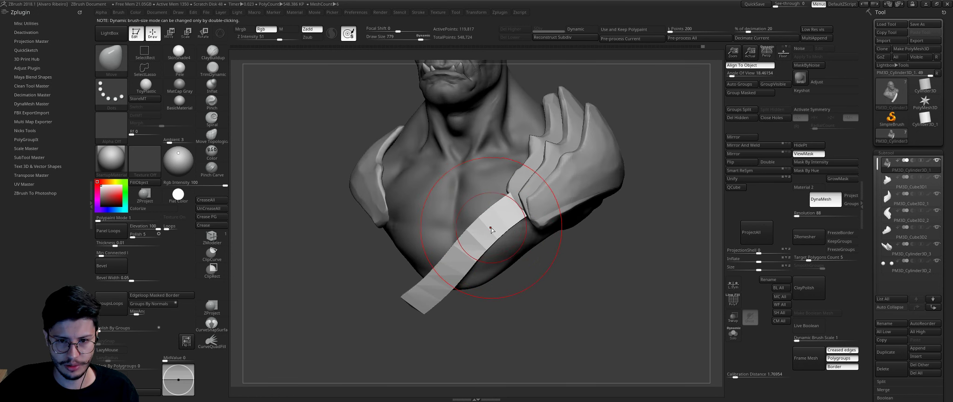
mouse_move(517, 293)
left_mouse_down()
mouse_move(425, 308)
mouse_move(499, 317)
left_mouse_up()
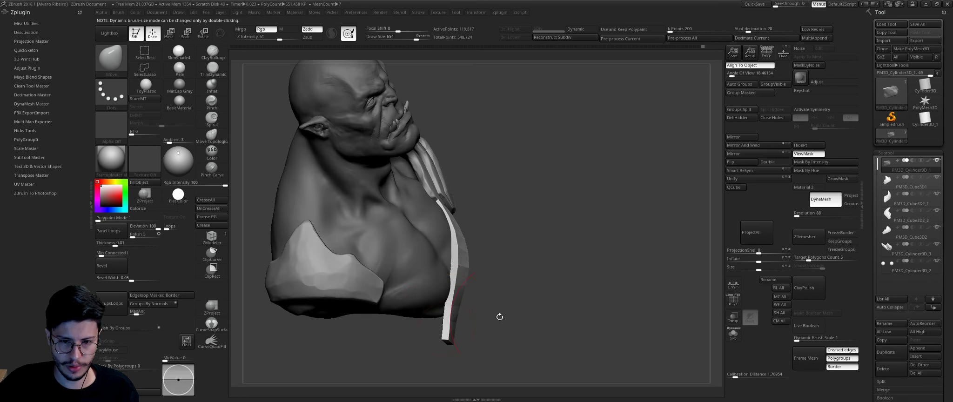
mouse_move(440, 342)
left_mouse_down()
mouse_move(493, 266)
mouse_move(453, 287)
left_mouse_up()
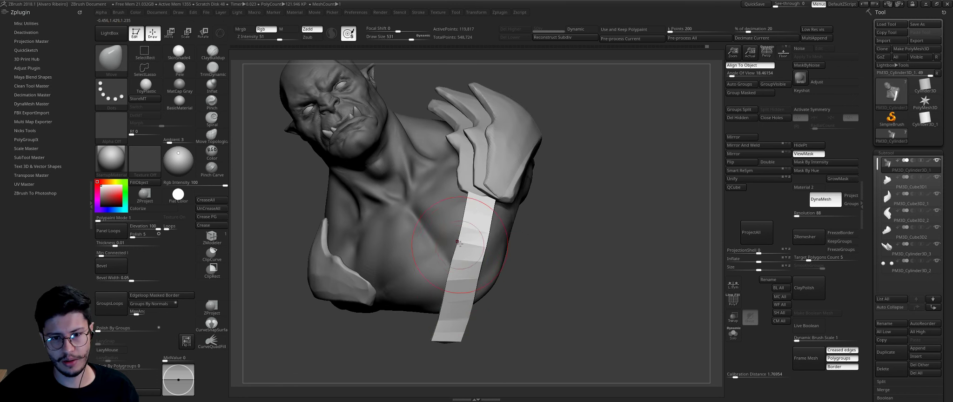
mouse_move(492, 302)
left_mouse_down()
mouse_move(448, 283)
mouse_move(604, 266)
left_mouse_up()
Step: Isolate the strap, split it into its own subtool with Split Hidden, and show its polygroups
left_click(733, 333)
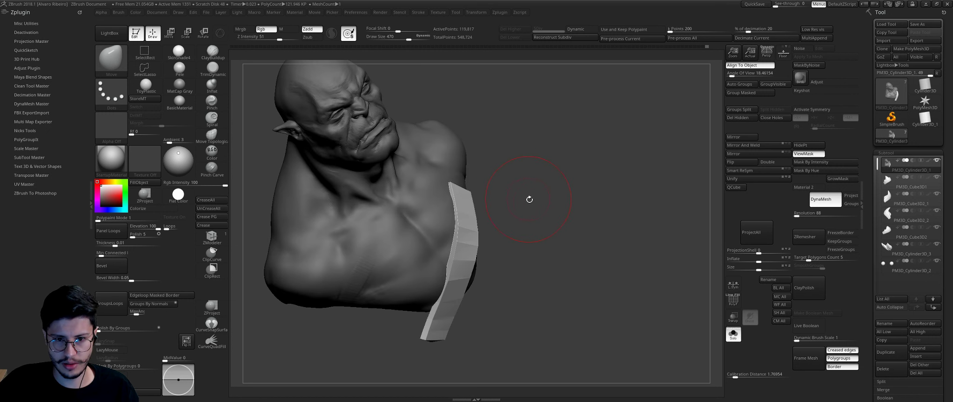
left_click(536, 208, "ctrl")
left_click(469, 219, "ctrl+shift")
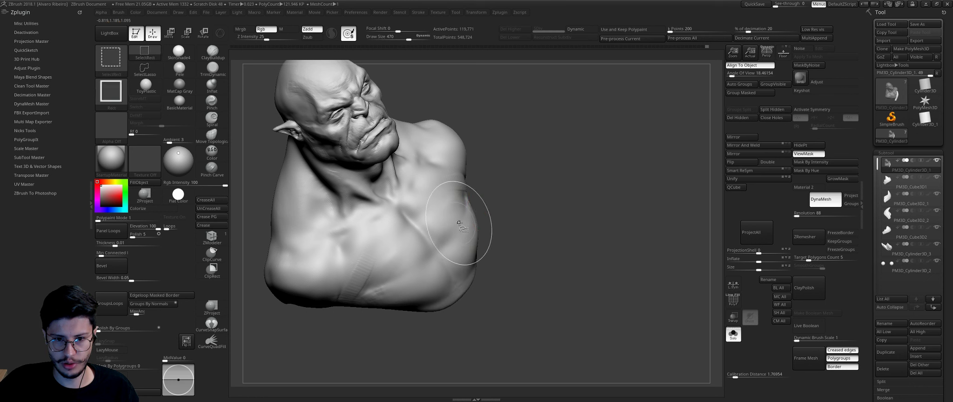
left_click(601, 164, "ctrl+shift")
left_click(608, 156, "ctrl+shift")
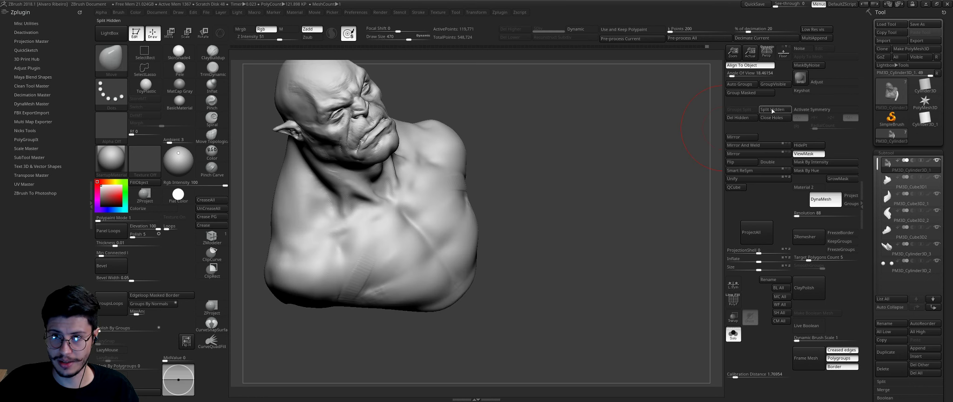
left_click(763, 110)
key("Down")
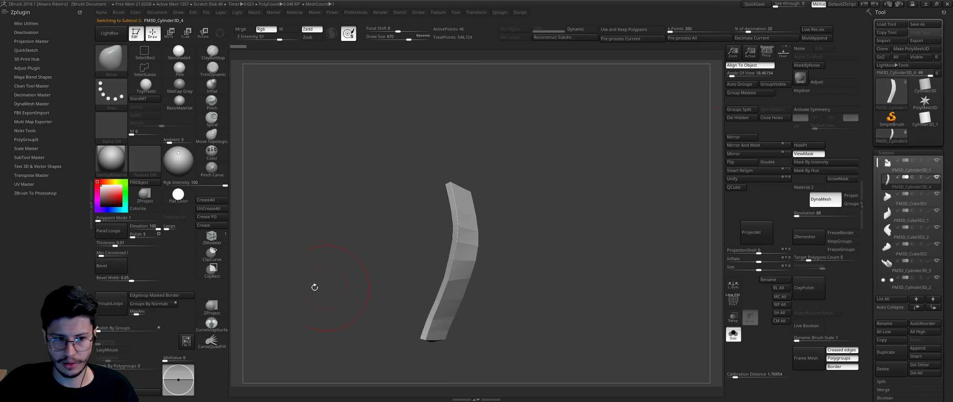
left_click(733, 301)
key("f")
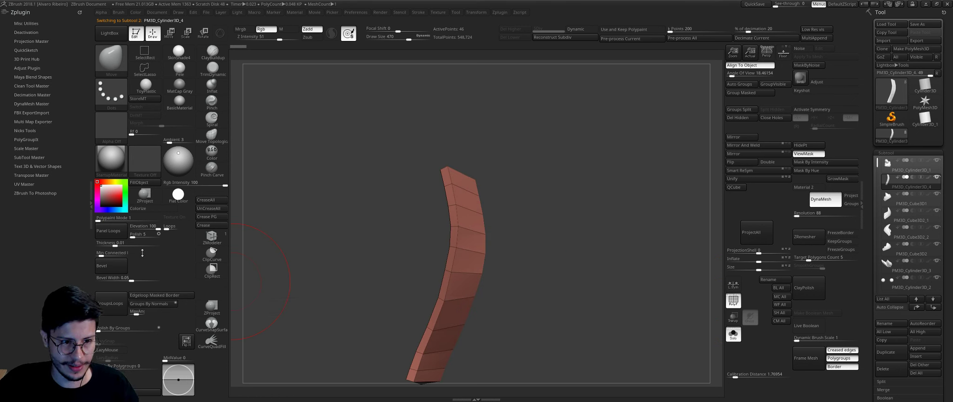
Step: Regroup the strap by normals, subdivide it twice, and delete its lower subdivision levels
left_click(158, 303)
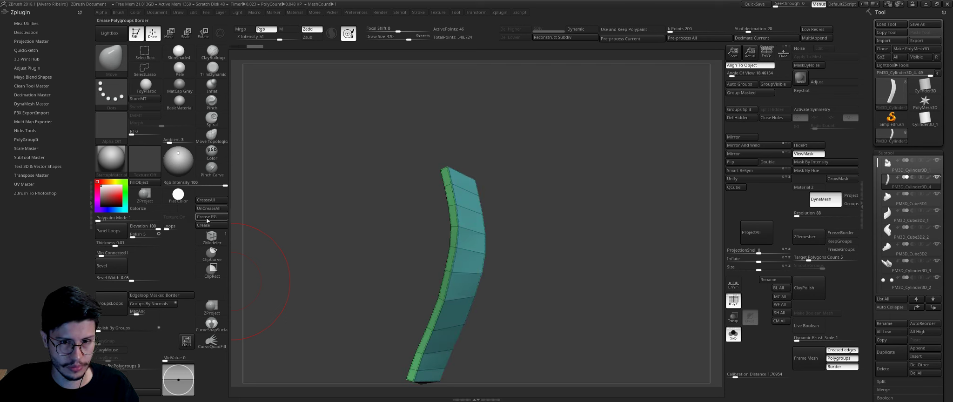
left_click(733, 300)
key("ctrl+d")
key("ctrl+d")
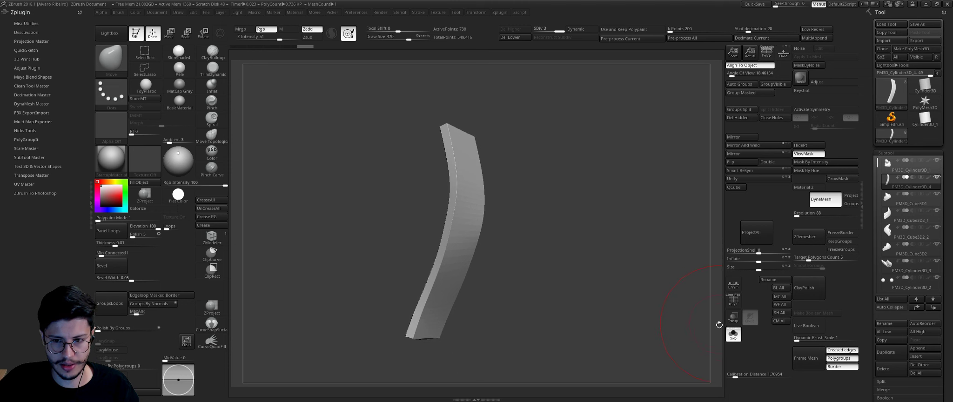
left_click(733, 333)
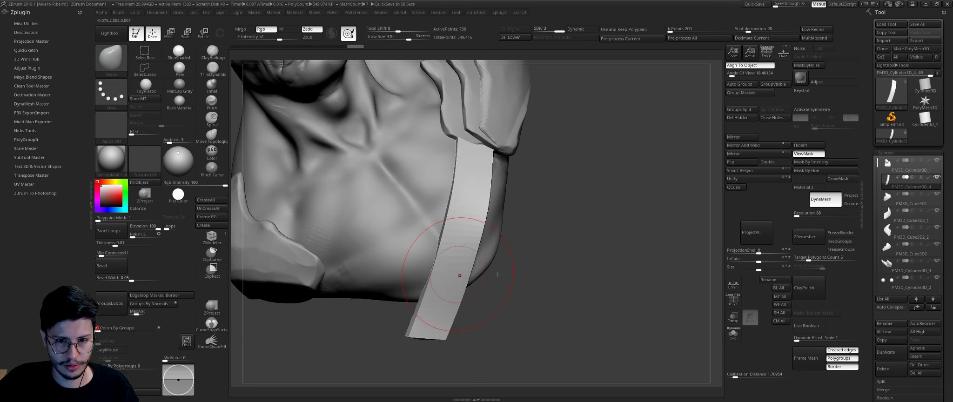
mouse_move(535, 242)
left_mouse_down()
mouse_move(456, 211)
mouse_move(544, 307)
mouse_move(589, 300)
left_mouse_up()
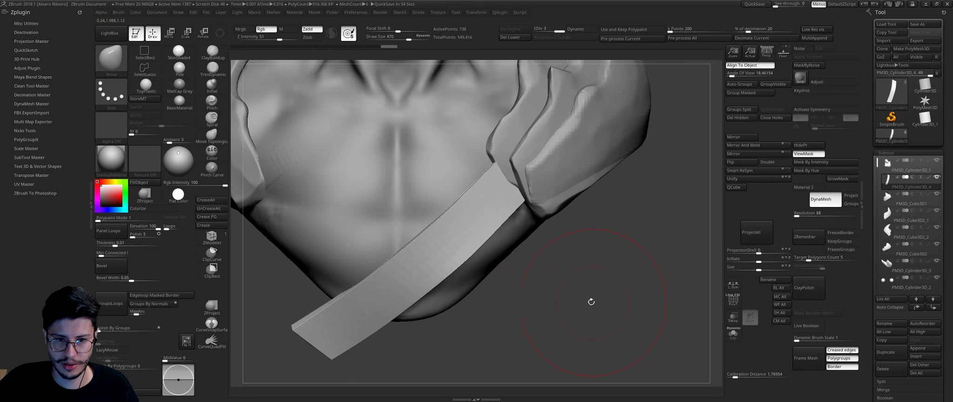
key("ctrl+d")
key("ctrl+d")
left_click(510, 37)
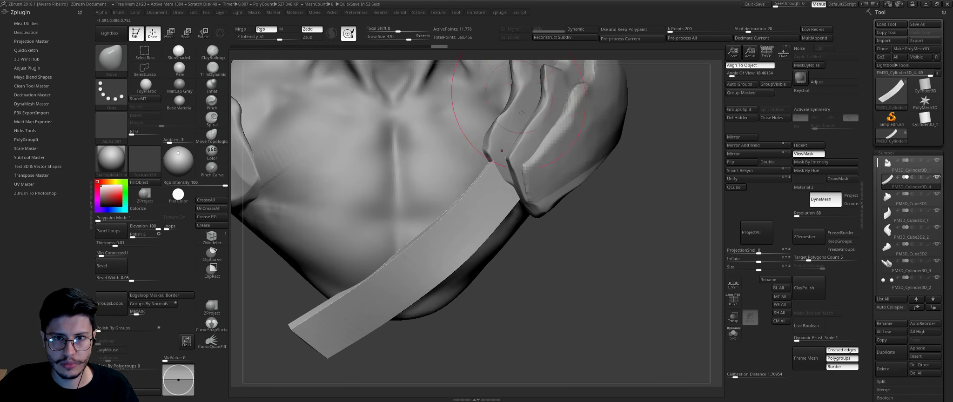
Step: Shrink the brush to 134 and subdivide the strap once more to smooth its edges
left_click_drag(535, 261, 547, 299)
key("b")
key("t")
key("d")
key("s")
left_click_drag(358, 290, 350, 290)
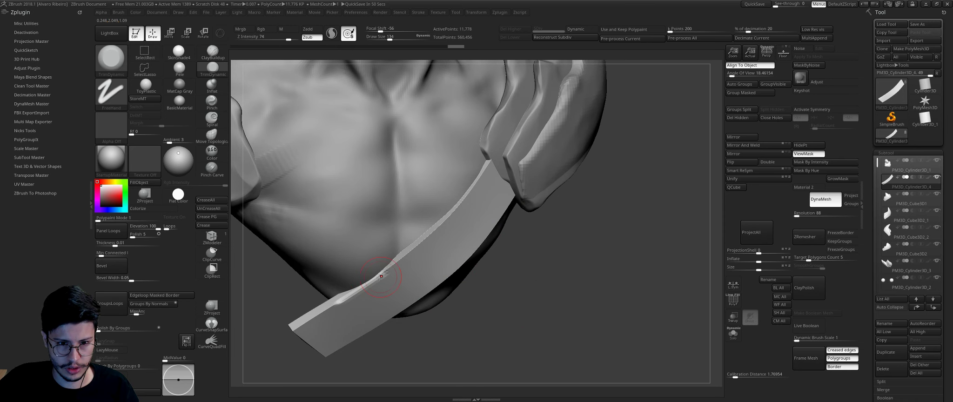
key("ctrl+d")
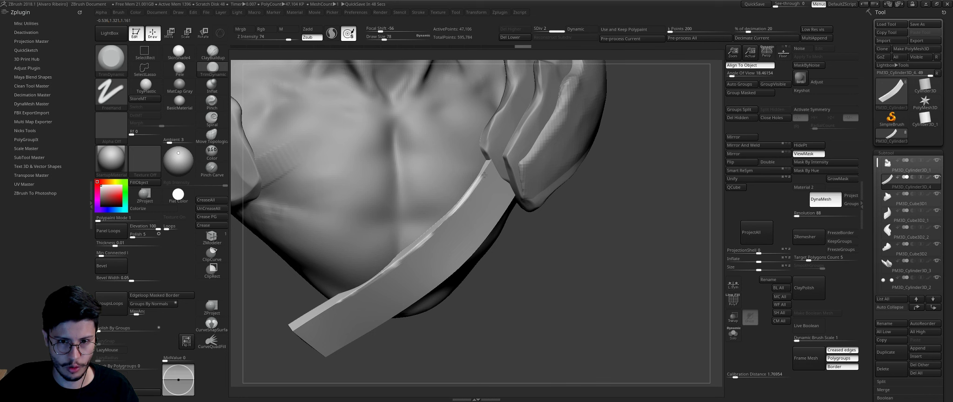
left_click_drag(540, 270, 373, 315)
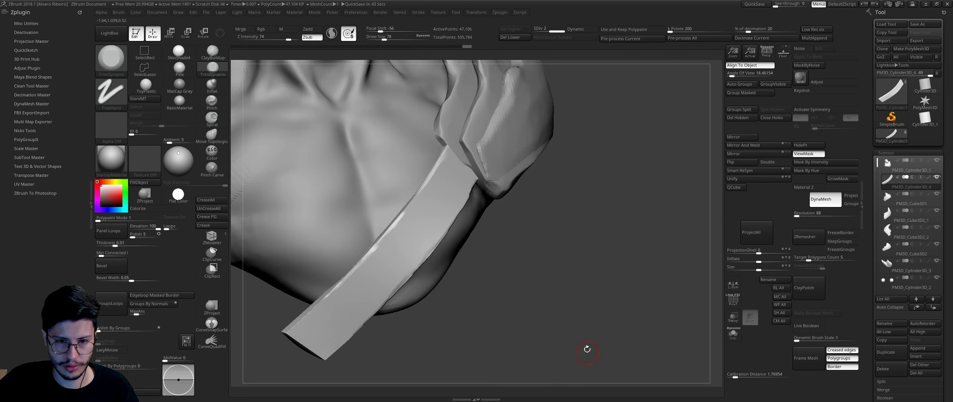
left_click_drag(587, 350, 551, 296)
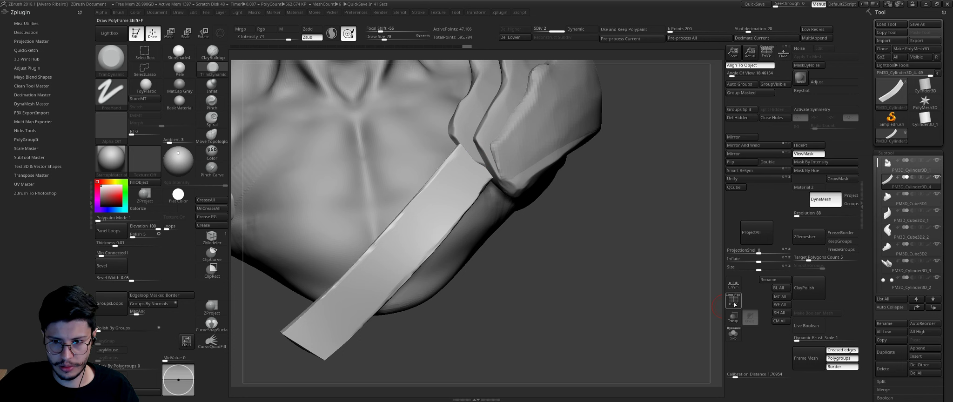
Step: Drop the strap to its lowest level, delete higher levels, and lasso-hide a polygon loop
left_click(734, 301)
key("shift+d")
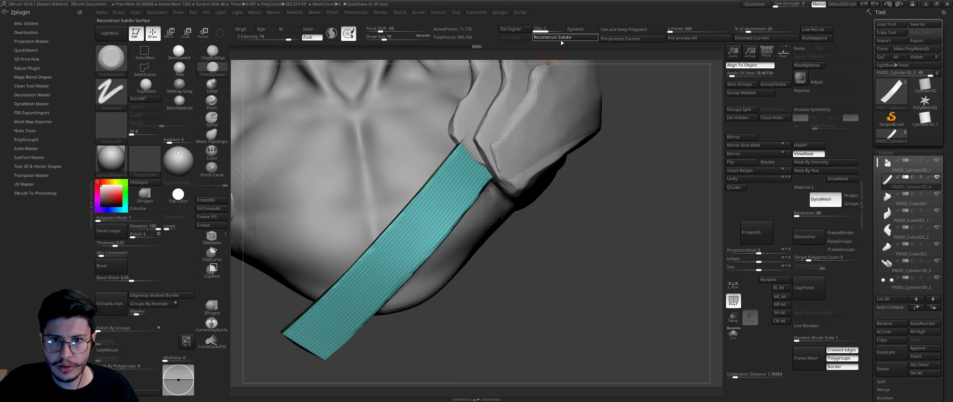
left_click(562, 37)
left_click(562, 38)
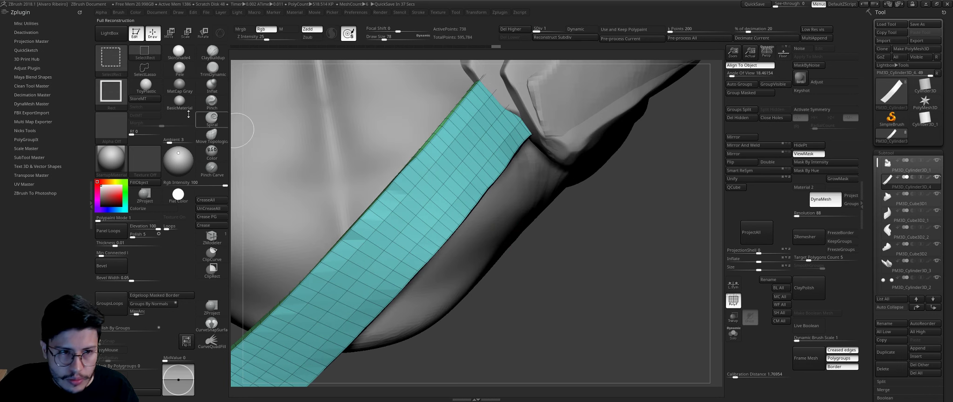
left_click(145, 69)
left_click(428, 196, "ctrl+alt+shift")
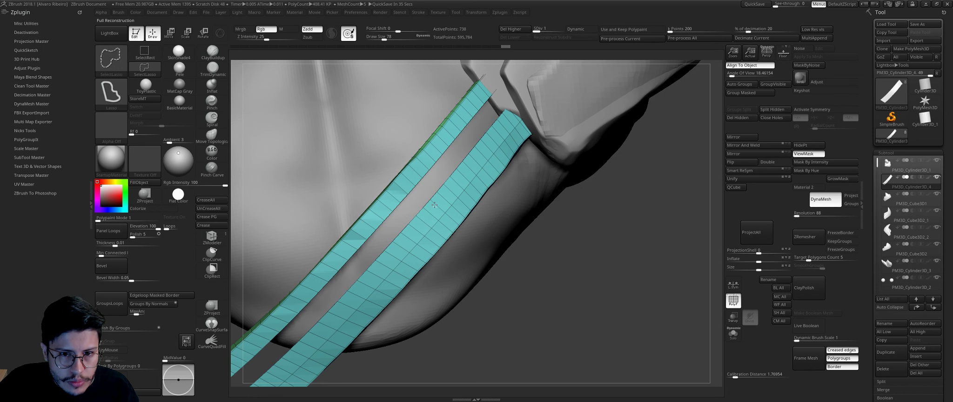
left_click_drag(598, 283, 606, 287)
left_click(405, 245, "ctrl+shift")
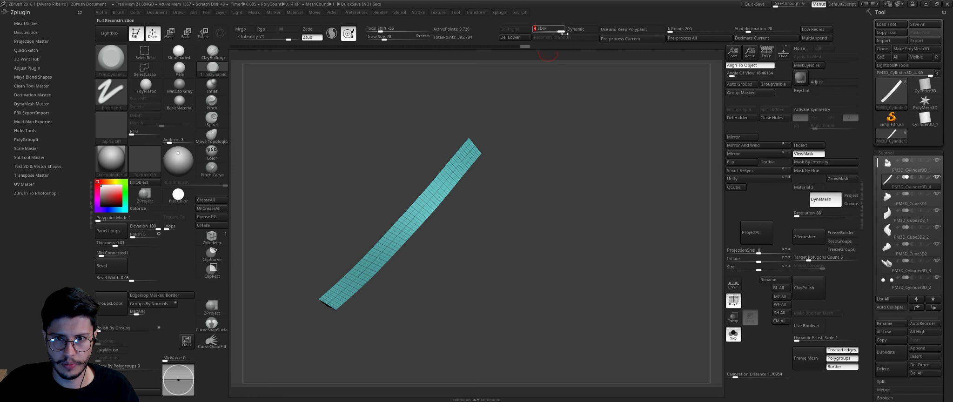
Step: Turn the visible strip into a thick beveled panel with Panel Loops and tweak its inflation
left_click(553, 132, "ctrl+shift")
key("f")
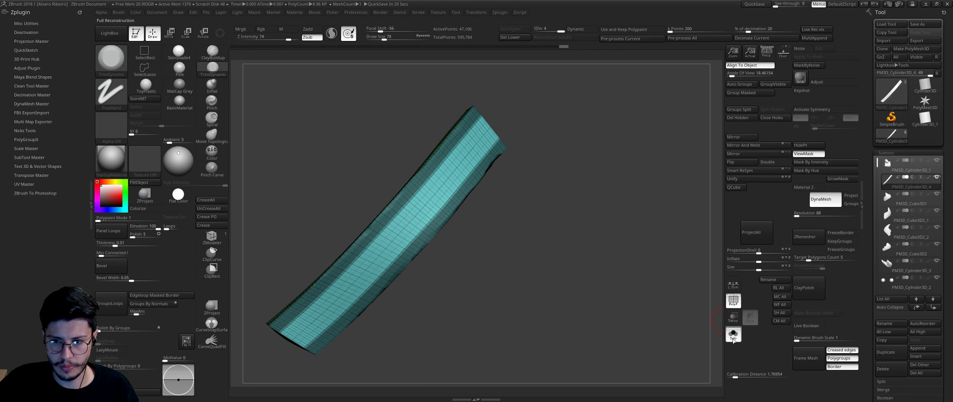
left_click(734, 339)
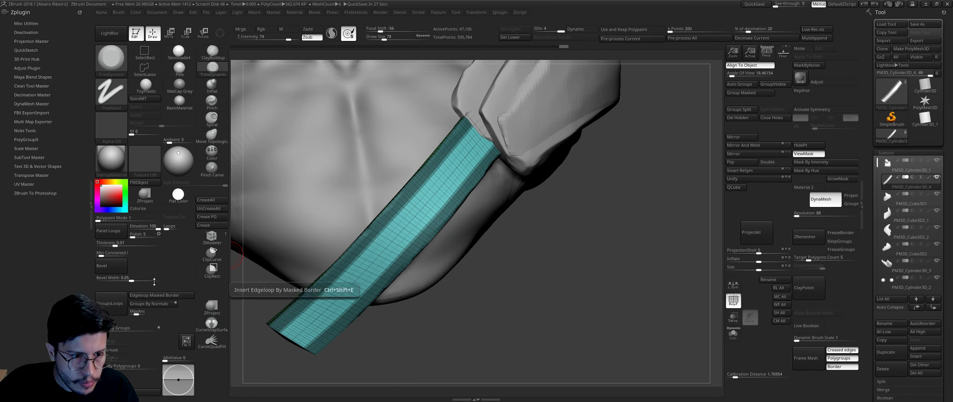
left_click_drag(760, 261, 753, 260)
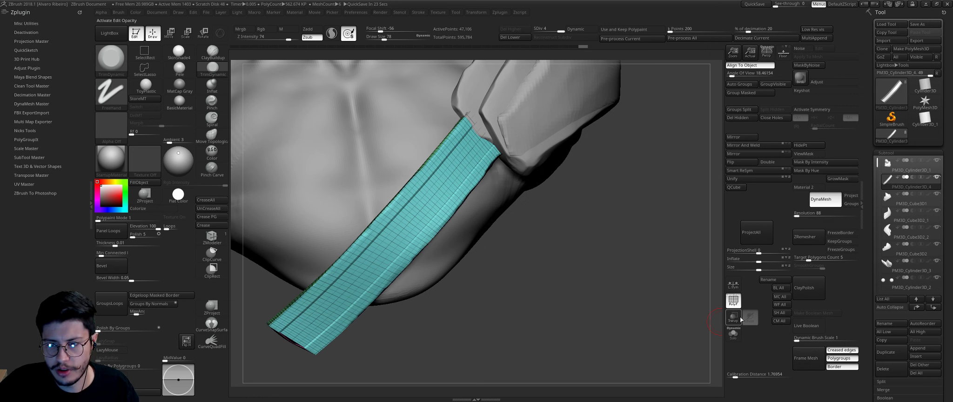
key("shift+f")
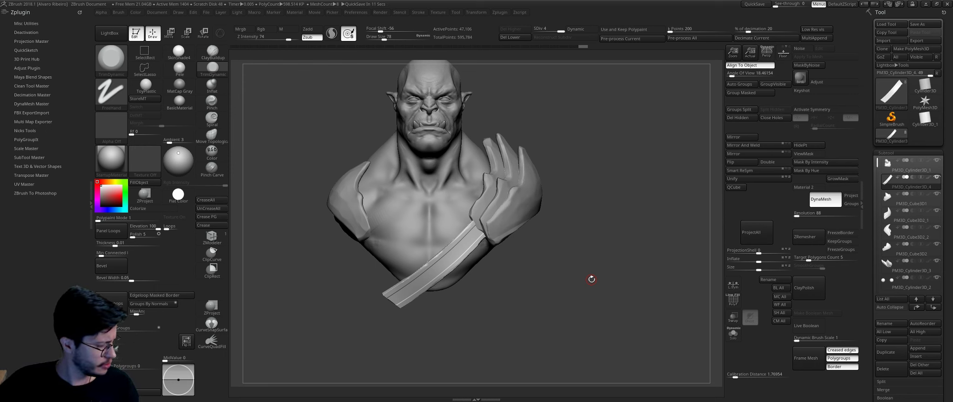
Step: Enlarge the brush, select the shoulder armor subtool and remesh it with DynaMesh
left_click_drag(591, 279, 570, 298, "alt")
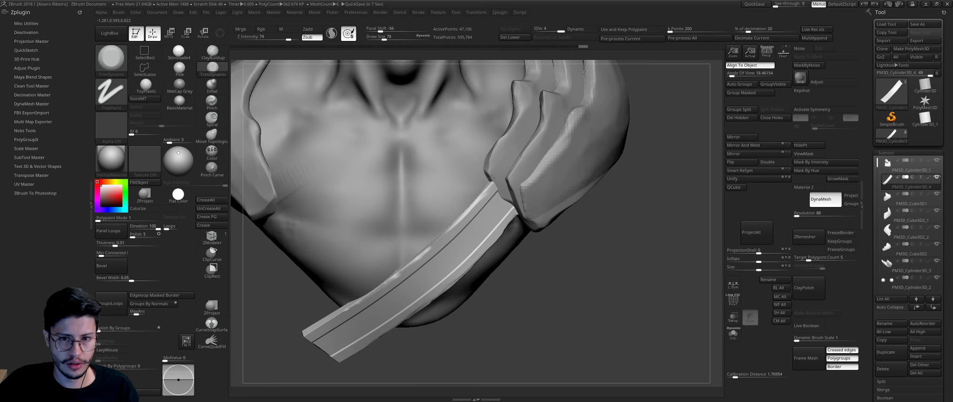
key("bracketright")
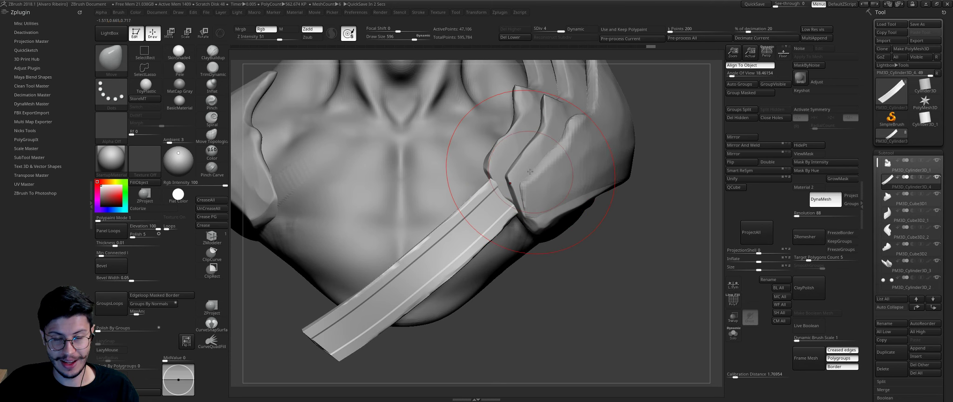
key("bracketright")
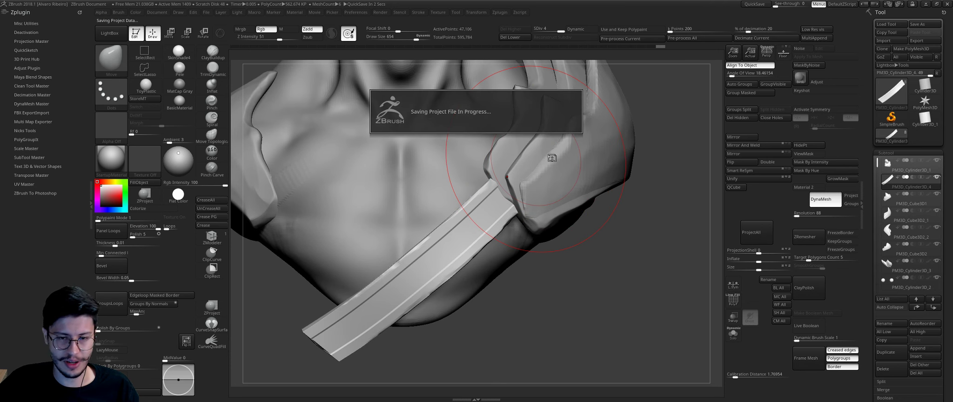
mouse_move(591, 256)
left_mouse_down()
mouse_move(540, 180)
mouse_move(521, 199)
left_mouse_up()
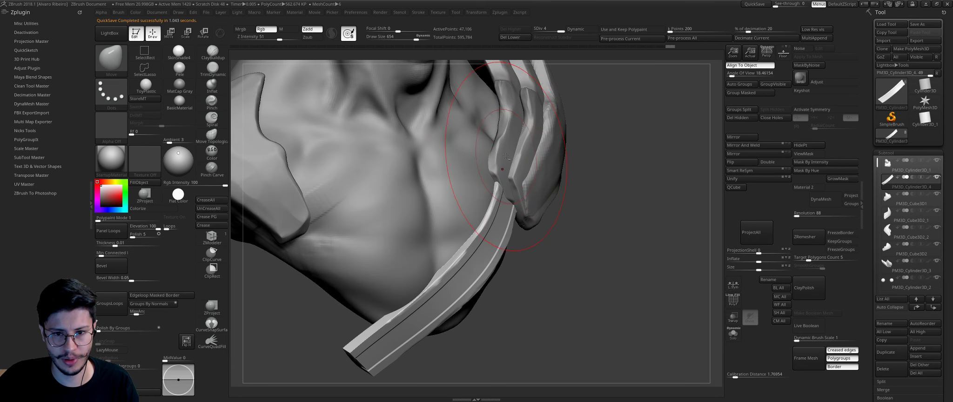
left_click(522, 198, "alt")
key("bracketright")
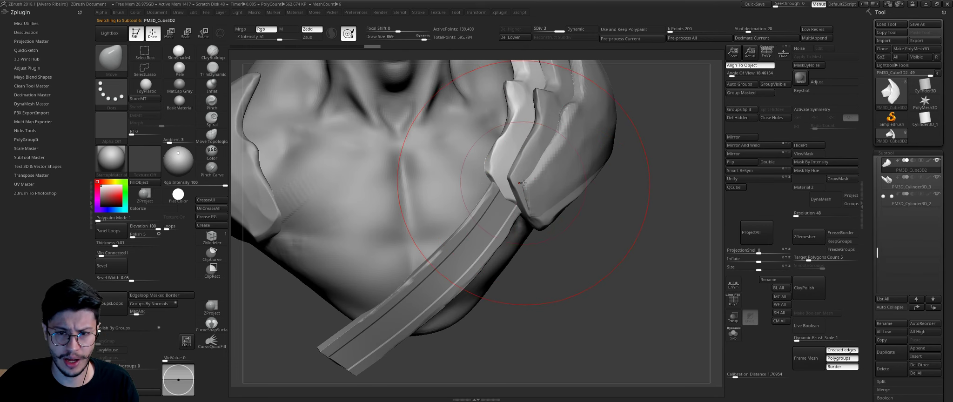
key("ctrl+d")
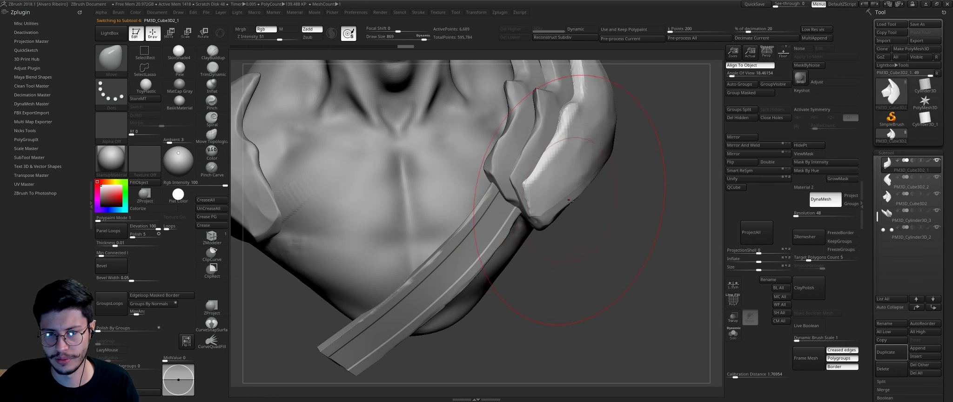
key("s")
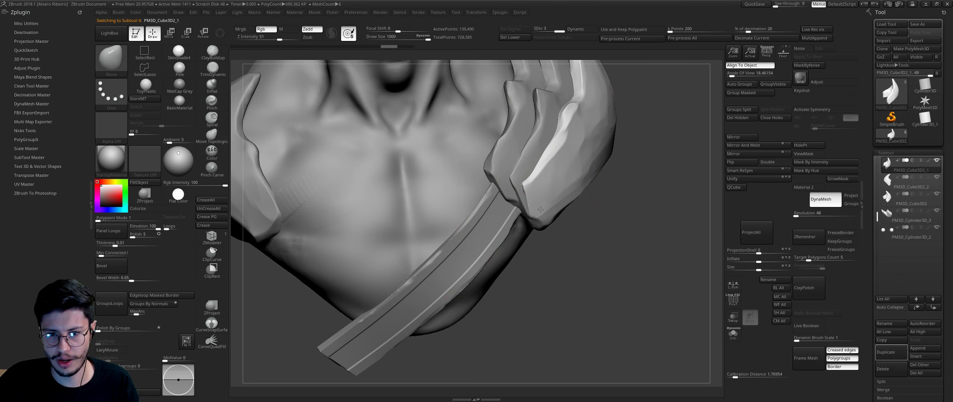
mouse_move(534, 212)
left_mouse_down()
mouse_move(576, 308)
mouse_move(537, 217)
mouse_move(526, 279)
mouse_move(366, 280)
left_mouse_up()
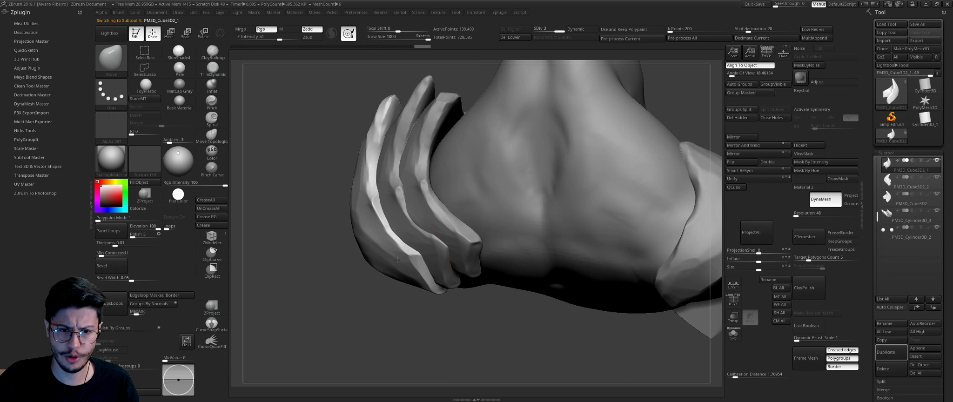
Step: Inspect the other armor plates and the framed bust, ending on the left shoulder armor
left_click(418, 242, "alt")
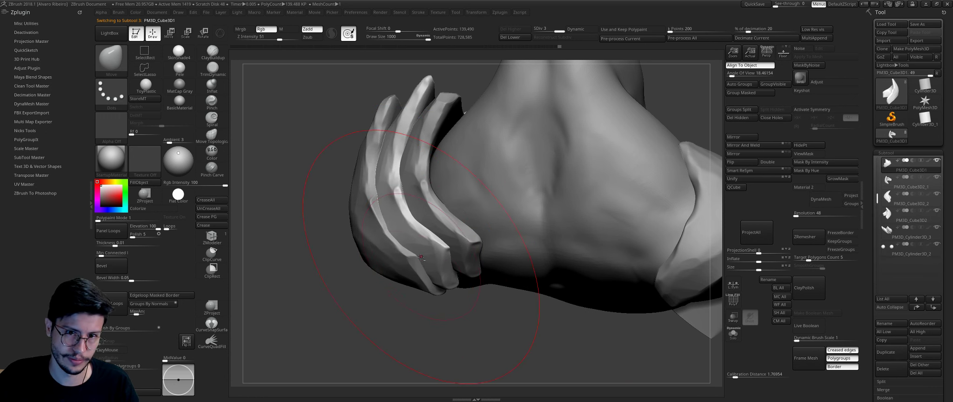
mouse_move(390, 311)
left_mouse_down()
mouse_move(507, 149)
mouse_move(527, 181)
left_mouse_up()
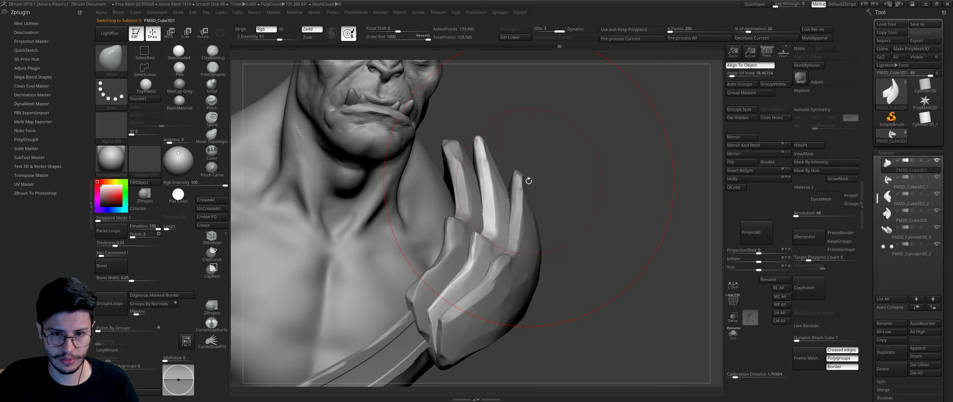
left_click_drag(548, 154, 567, 166)
key("f")
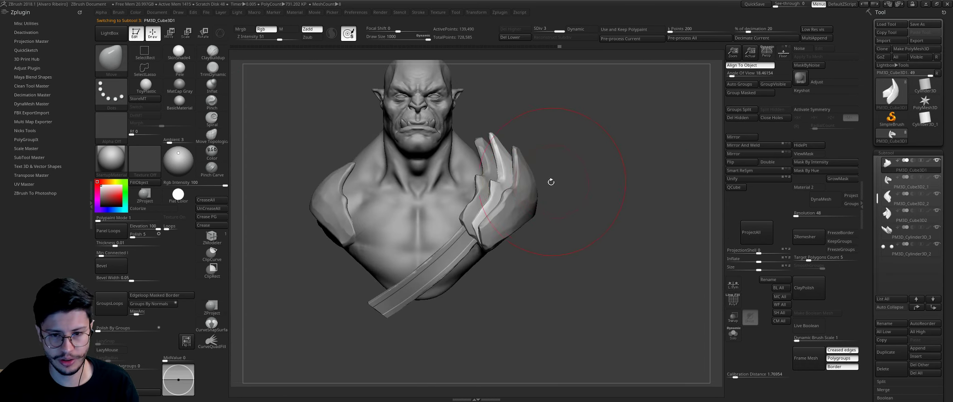
left_click_drag(499, 266, 503, 266)
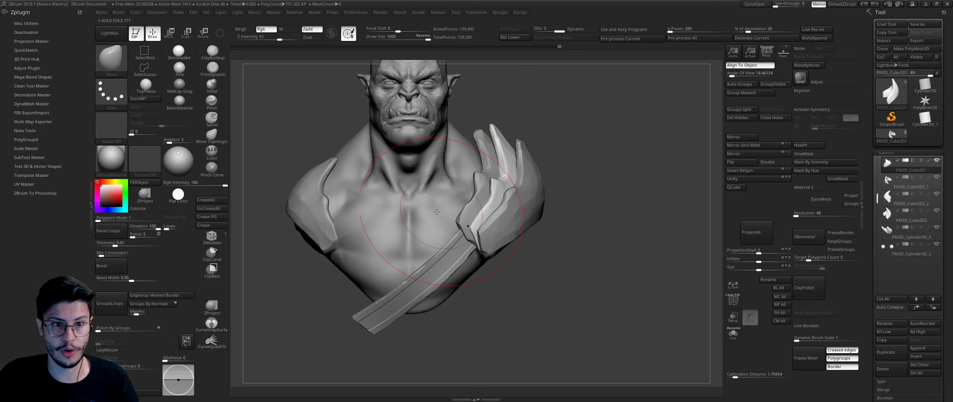
left_click(313, 199, "alt")
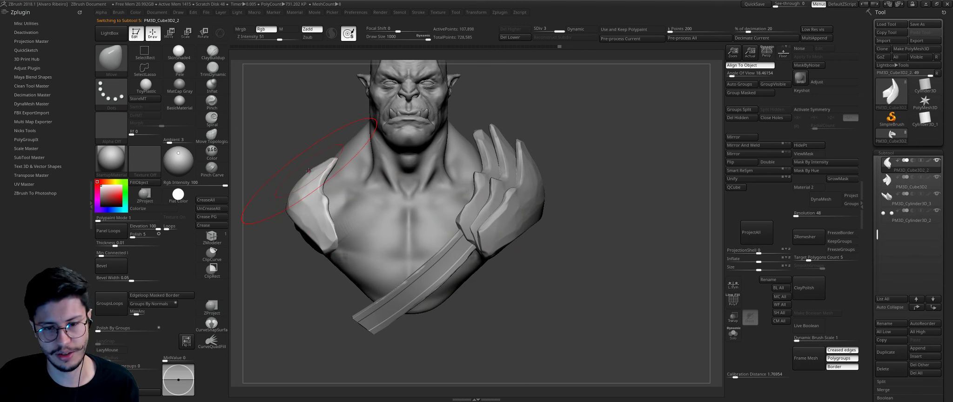
left_click_drag(288, 247, 406, 251)
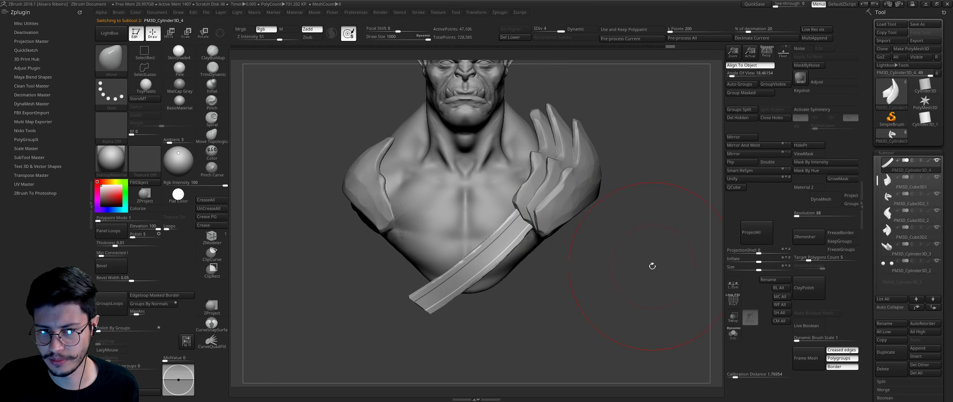
Step: Duplicate and mirror the strap into a crossed X, then tilt and rotate the front strap steeper
left_click(891, 354)
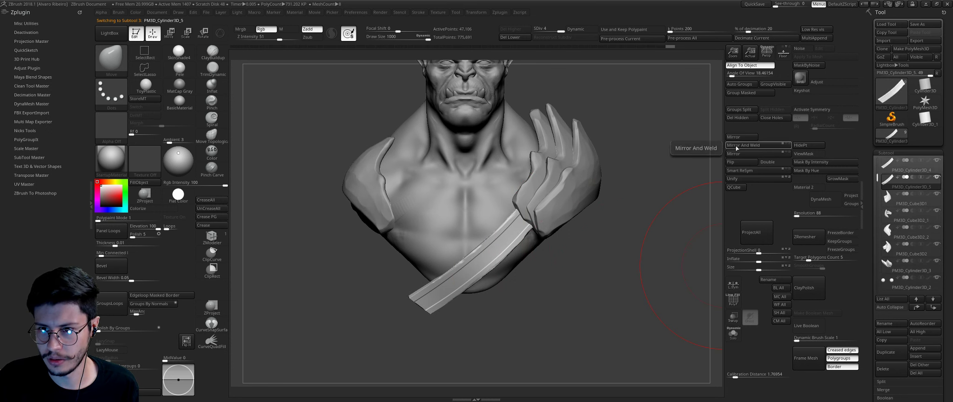
left_click(514, 37)
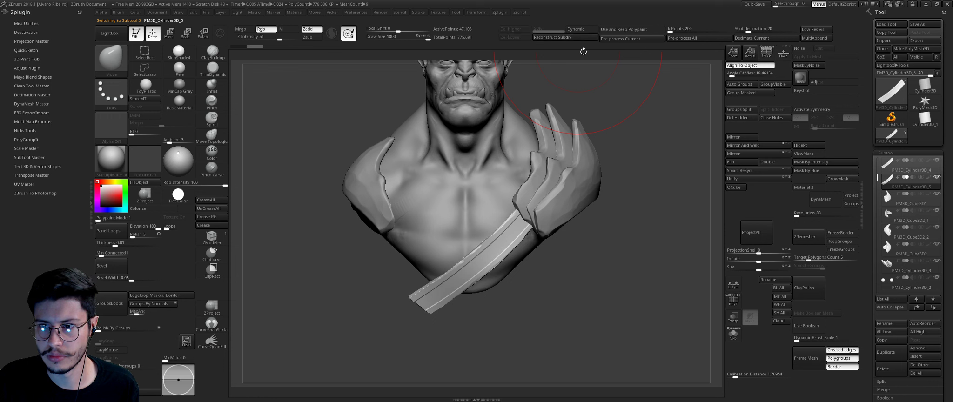
left_click(729, 154)
key("w")
left_click_drag(438, 255, 597, 102)
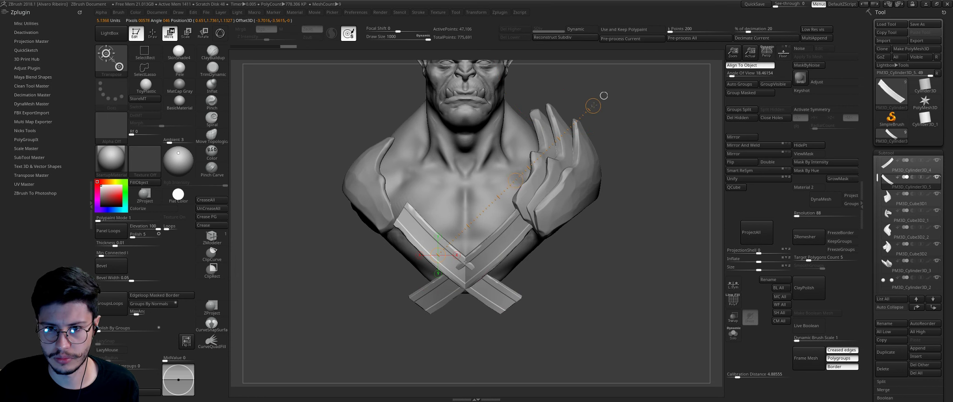
left_click_drag(557, 144, 485, 188)
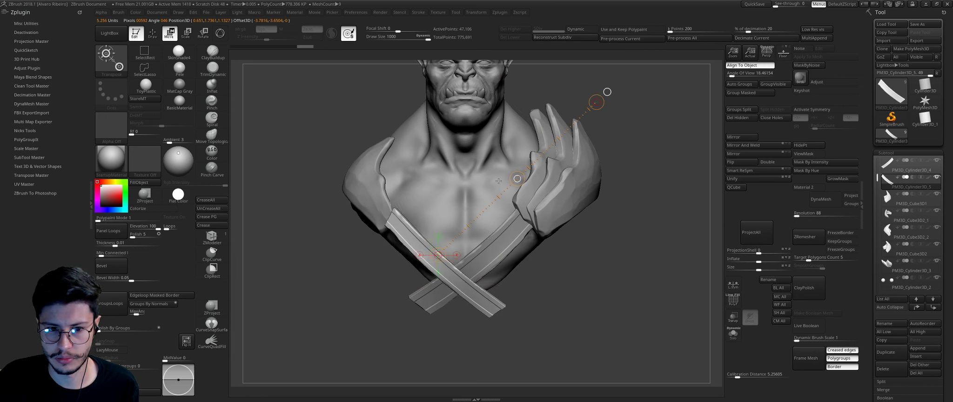
right_click_drag(485, 188, 417, 241)
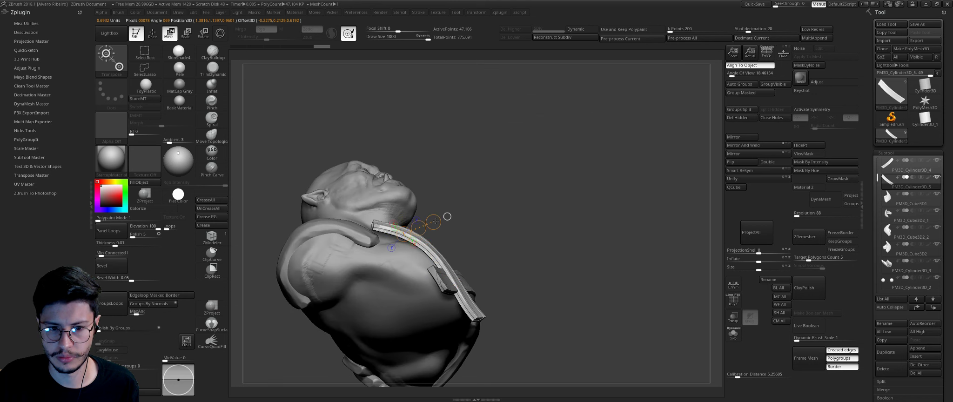
key("e")
left_click_drag(452, 213, 509, 189)
right_click_drag(509, 189, 434, 194)
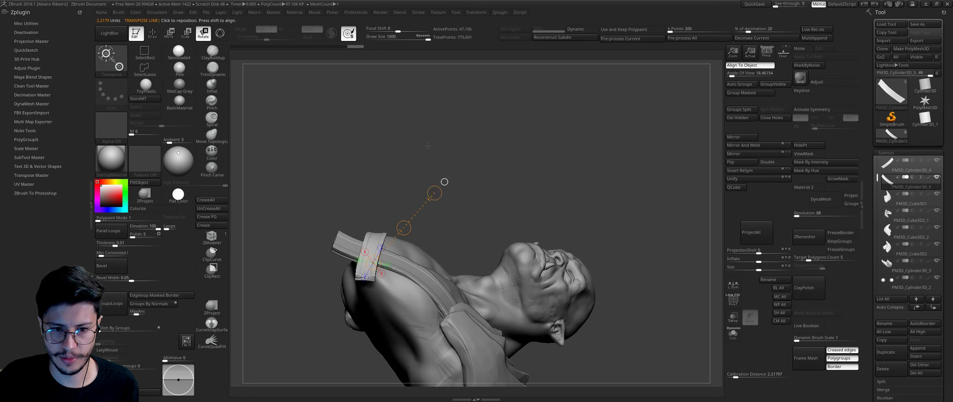
mouse_move(434, 193)
right_mouse_down()
mouse_move(493, 168)
mouse_move(342, 195)
right_mouse_up()
Step: Push the front strap snug over the shoulder with a smaller brush, then select the shoulder pad
key("q")
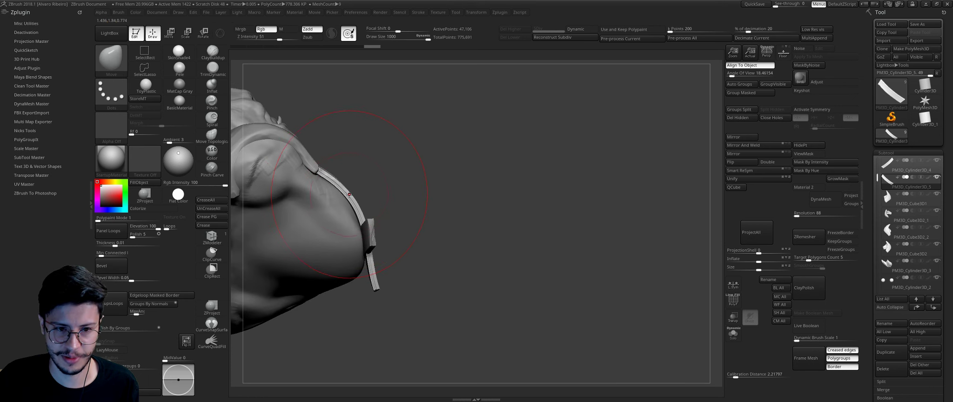
key("s")
left_click_drag(342, 195, 328, 196)
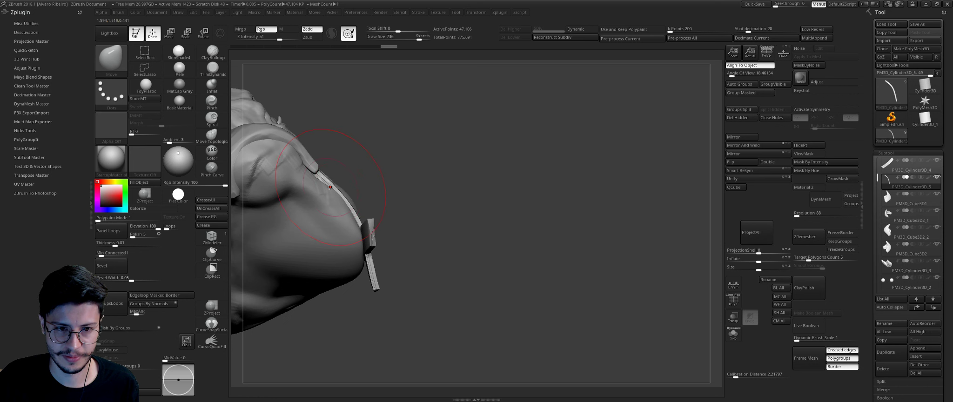
right_click_drag(342, 195, 340, 207)
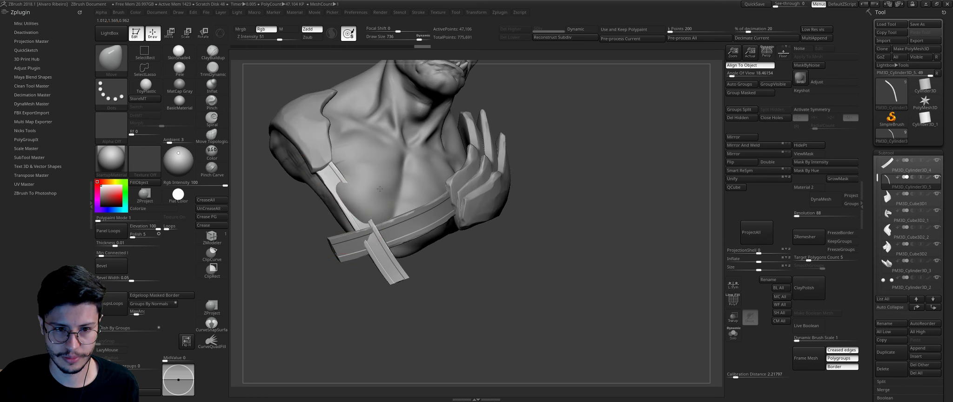
mouse_move(380, 189)
right_mouse_down()
mouse_move(312, 229)
mouse_move(386, 205)
right_mouse_up()
right_click_drag(366, 284, 325, 207)
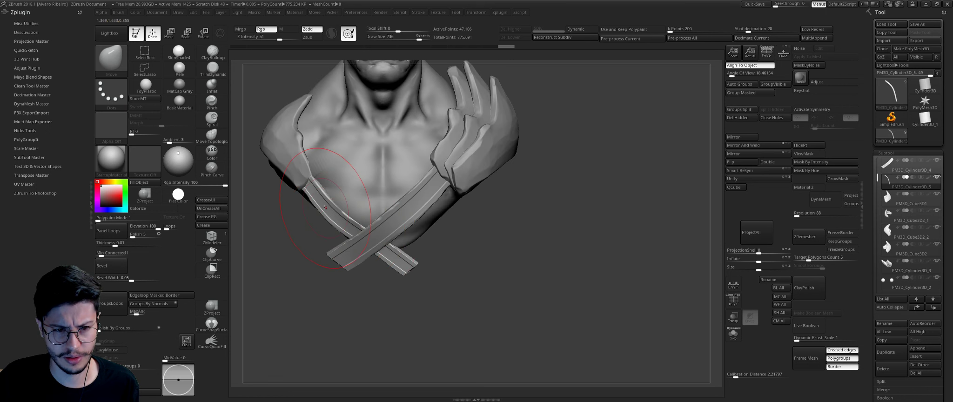
left_click(466, 163, "alt")
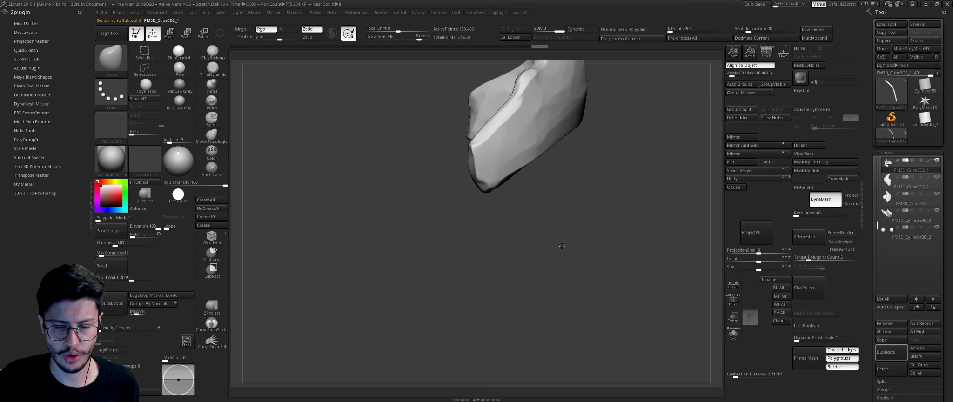
right_click_drag(574, 238, 536, 283)
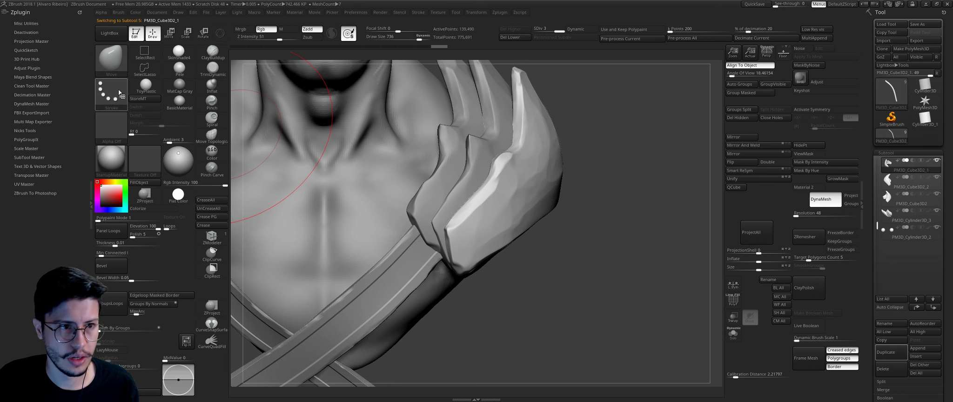
Step: Pick the IMM Clothing brush's Snap Top Half part, shrink it, and undo an oversized trial snap
left_click(110, 58)
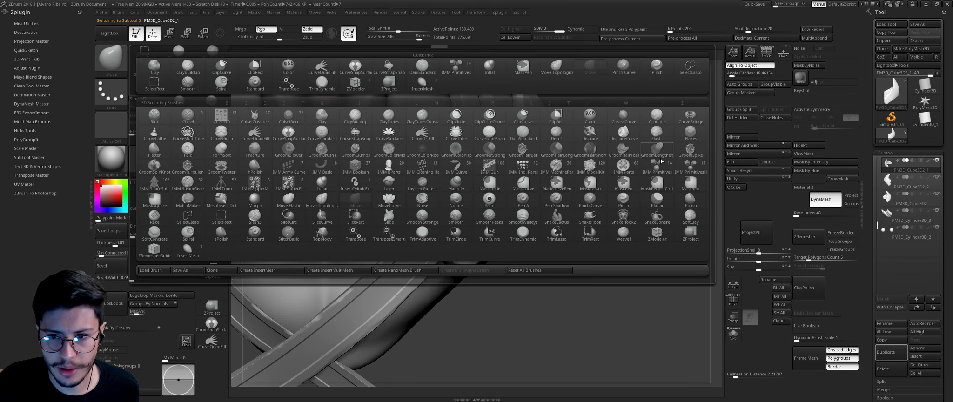
mouse_move(490, 165)
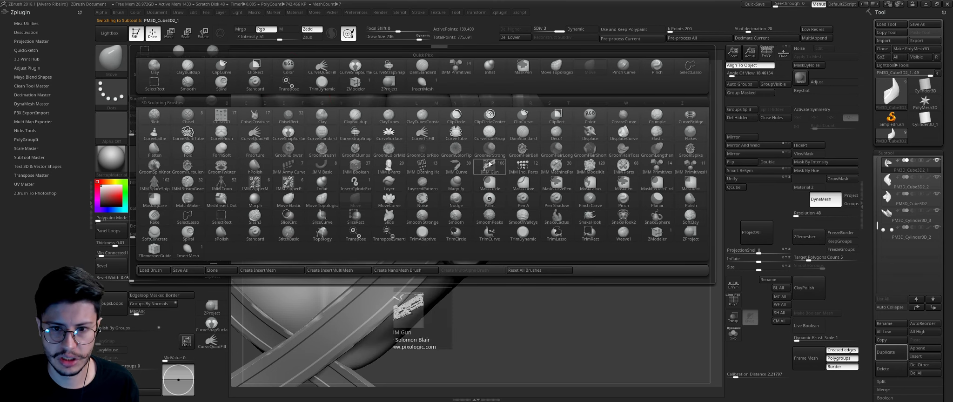
left_click(422, 166)
key("m")
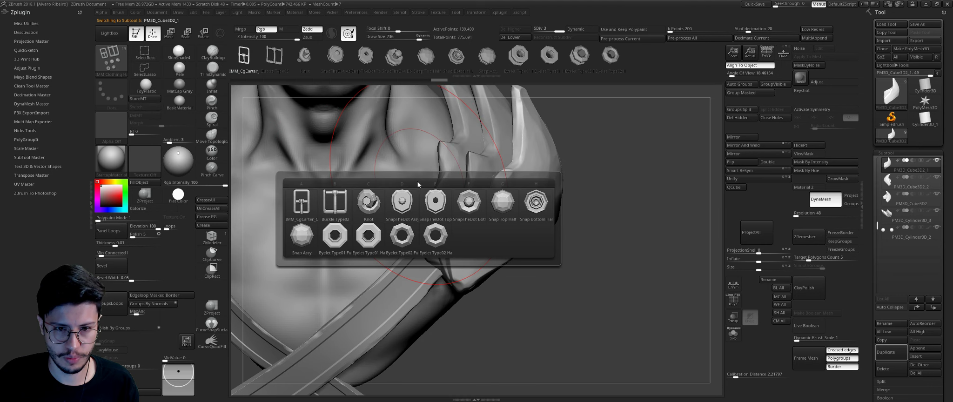
left_click(503, 201)
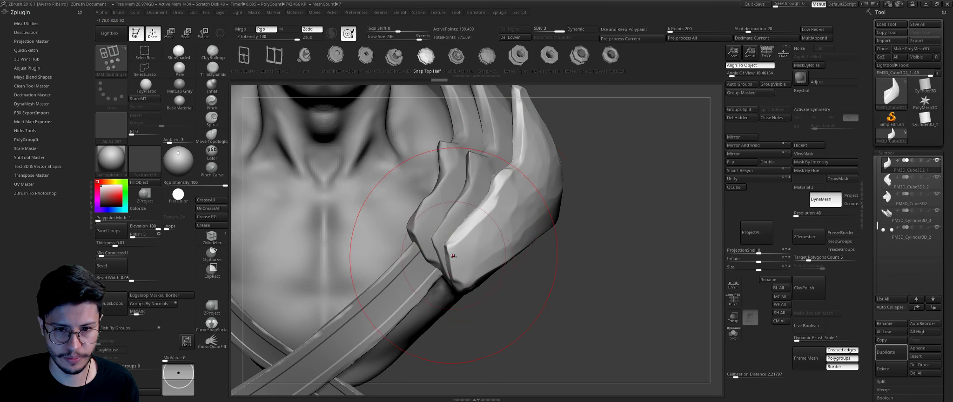
key("s")
left_click_drag(458, 266, 445, 267)
left_click(513, 271, "alt")
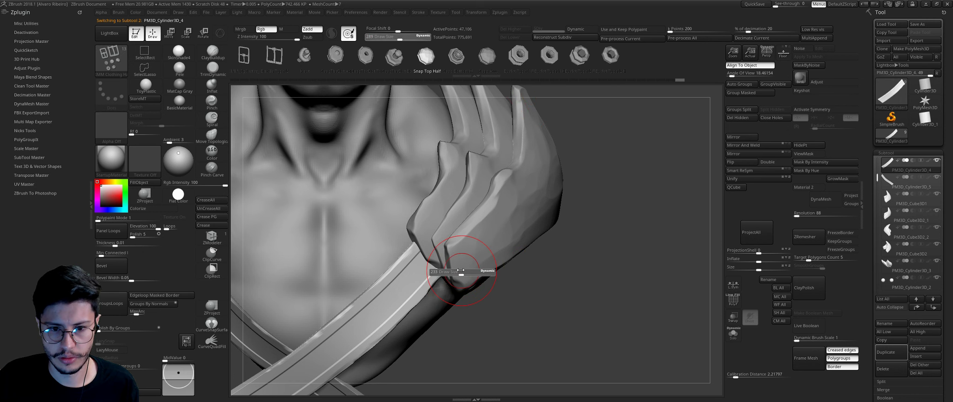
left_click_drag(470, 261, 495, 284)
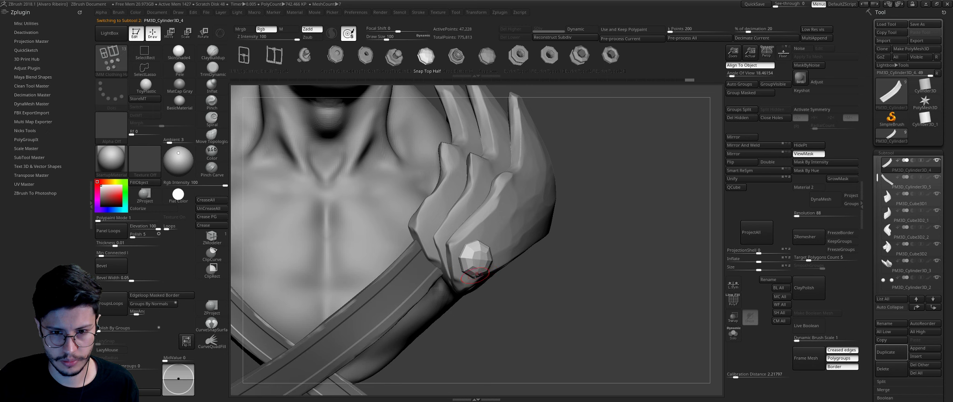
key("ctrl+z")
key("ctrl+z")
key("ctrl+z")
Step: Switch to the rivet insert and stud the strap's shoulder end and the shoulder pad
key("s")
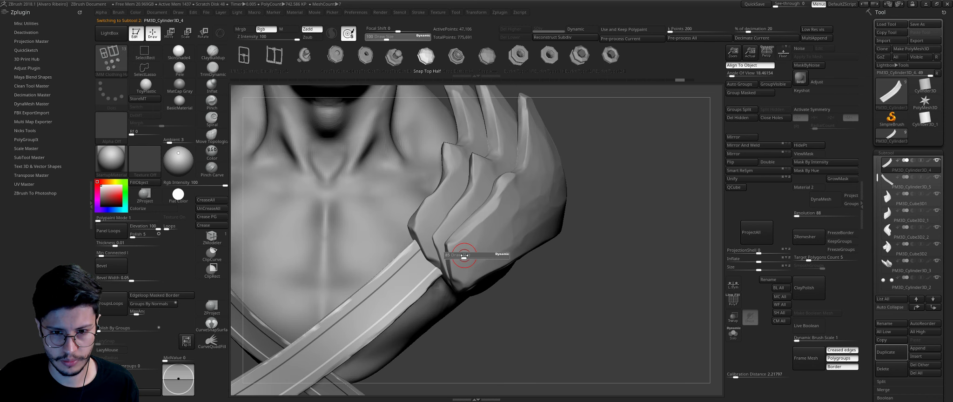
key("space")
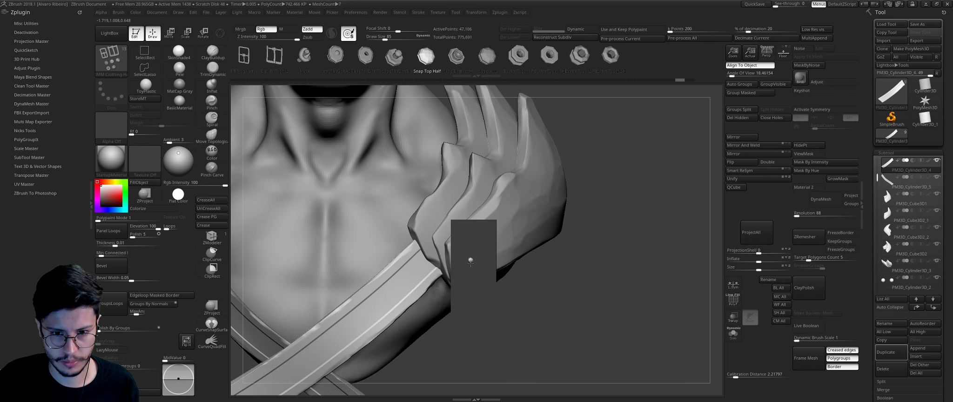
left_click(470, 260)
left_click_drag(469, 258, 471, 263)
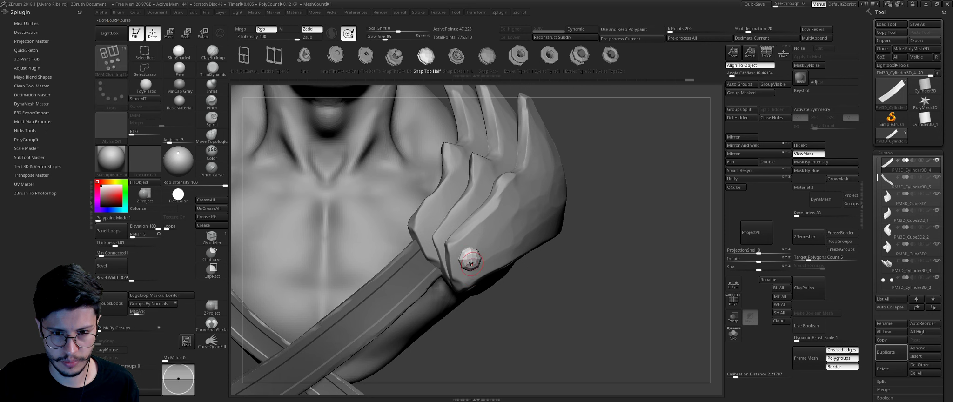
left_click_drag(430, 230, 431, 232)
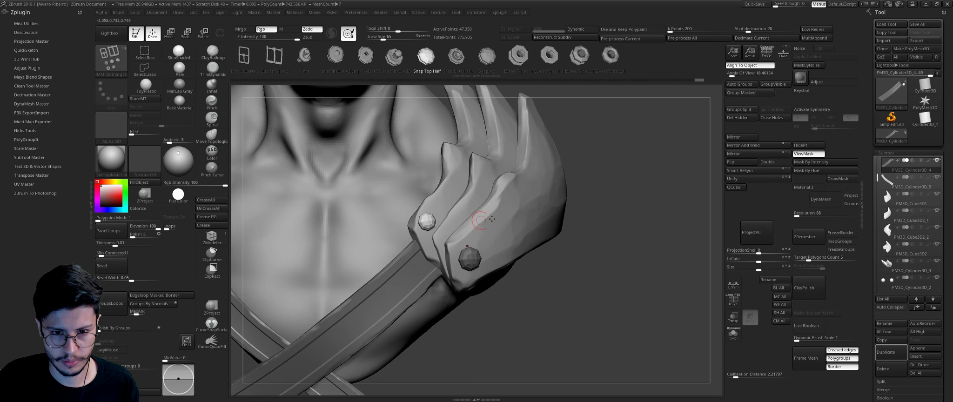
left_click_drag(554, 197, 487, 227)
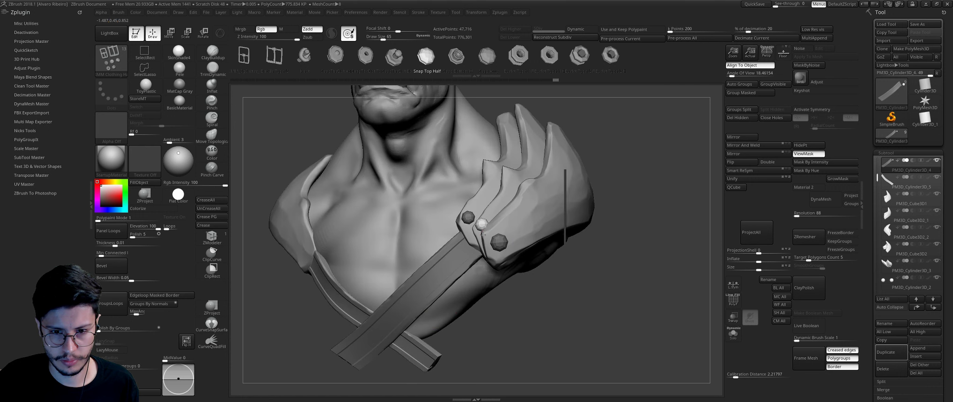
left_click(536, 226)
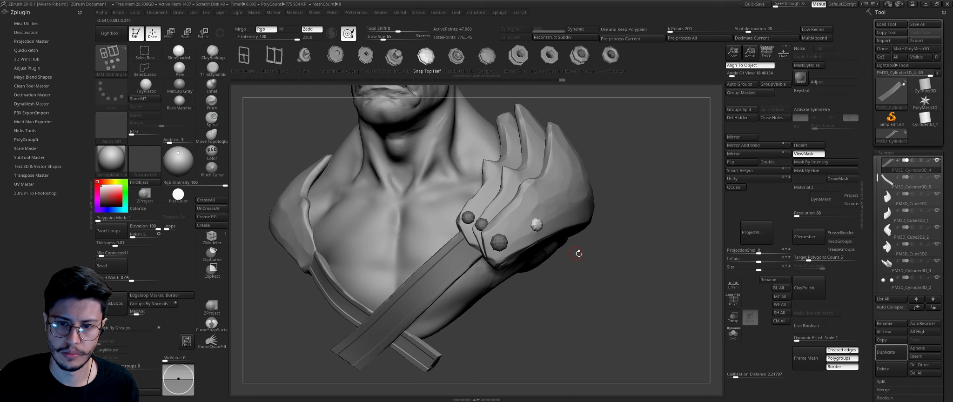
Step: Add two more rivets along the shoulder pad's edge
right_click_drag(587, 251, 647, 214)
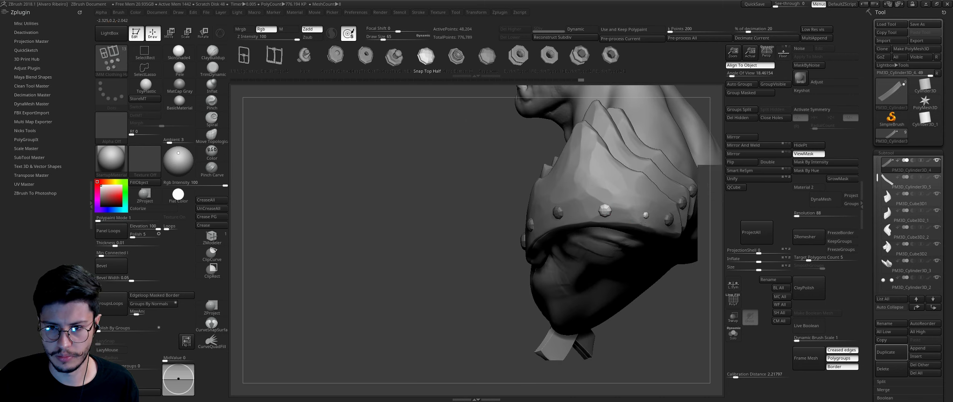
right_click_drag(606, 211, 427, 249)
left_click(501, 240)
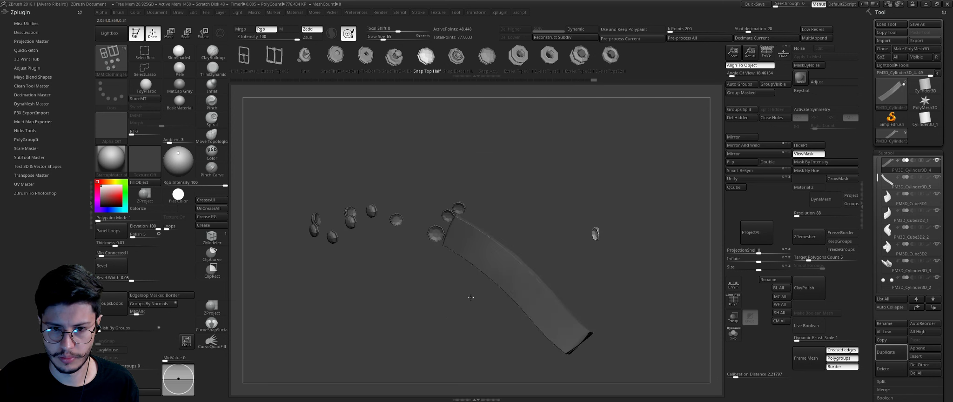
left_click(573, 230)
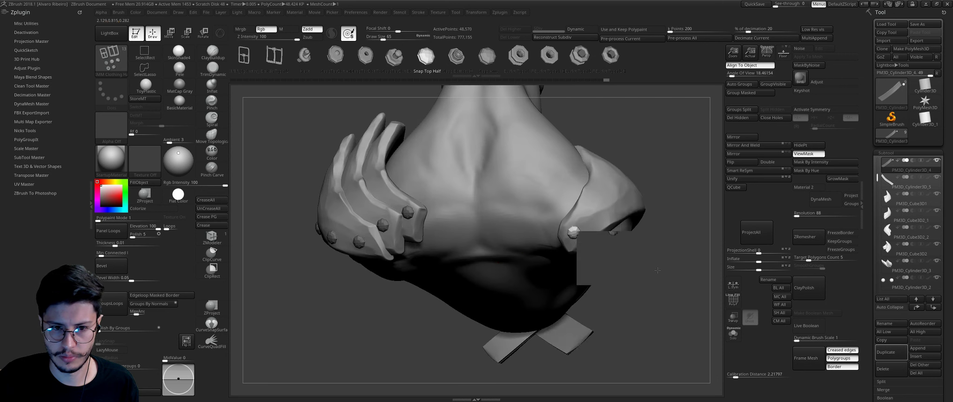
right_click_drag(573, 230, 403, 267)
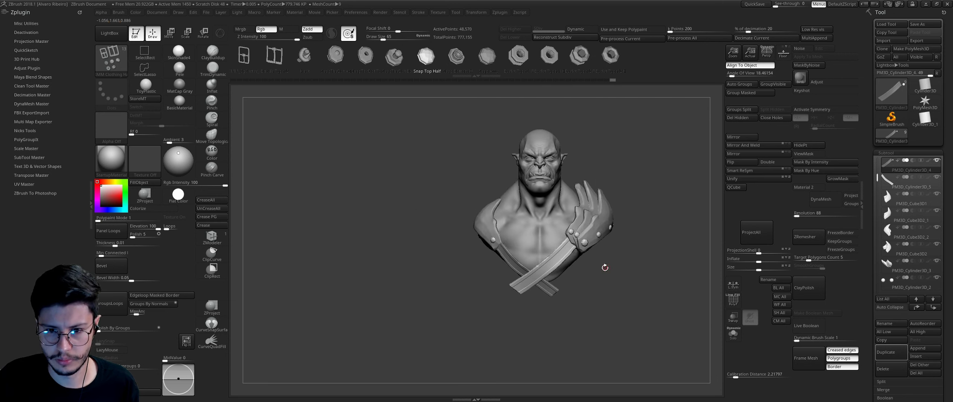
Step: Isolate the strap and its rivets, and use lasso hiding to separate the pieces
left_click(733, 333)
left_click(670, 235, "ctrl+shift")
left_click(659, 228, "ctrl+shift")
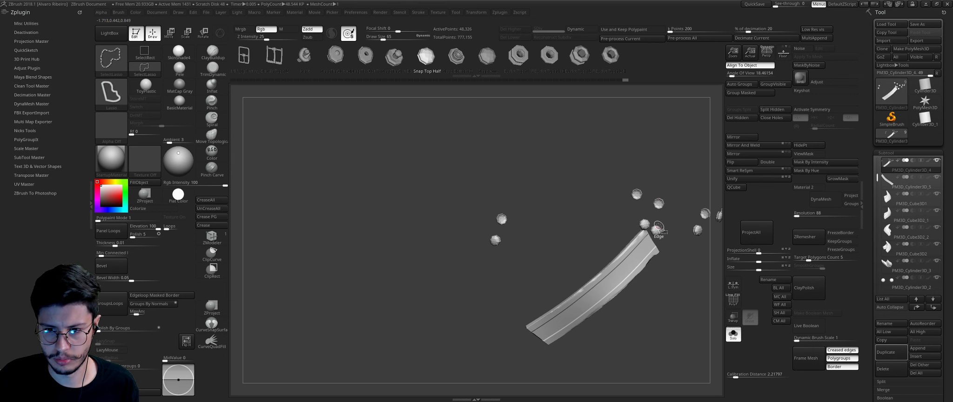
left_click(645, 223, "ctrl+shift")
left_click_drag(591, 181, 453, 195)
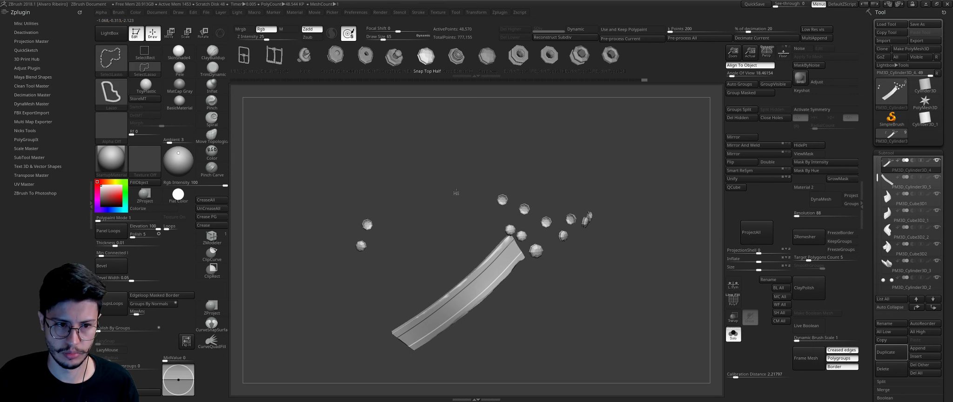
key("e")
key("q")
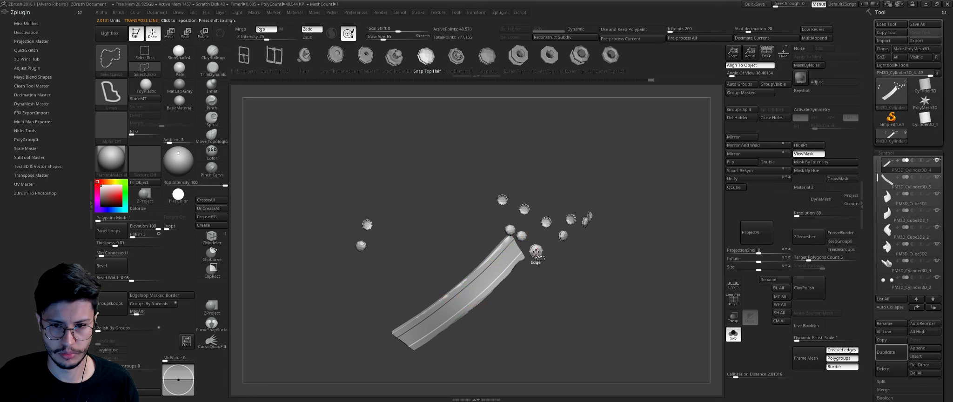
left_click_drag(535, 253, 586, 187, "ctrl+shift")
left_click(586, 187, "ctrl+shift")
Step: Split the rivets off the strap into their own subtool and solo them
left_click(547, 221, "ctrl+shift")
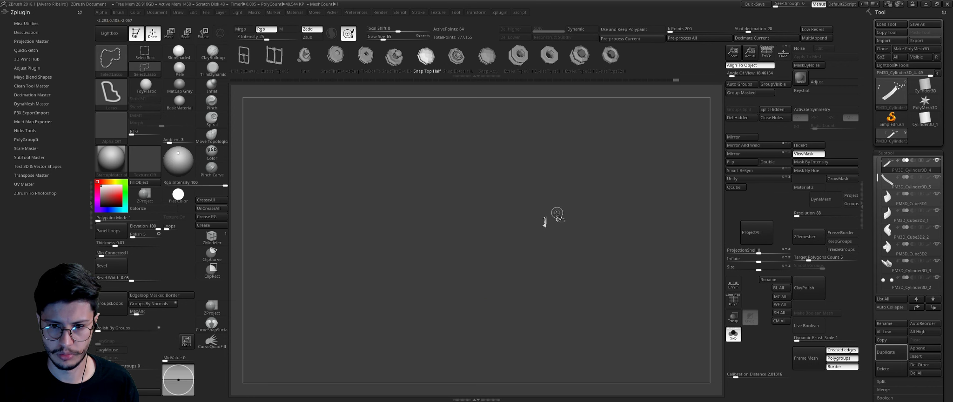
left_click(549, 213, "ctrl+shift")
left_click(547, 221, "ctrl+shift")
left_click_drag(553, 219, 645, 172, "ctrl+shift")
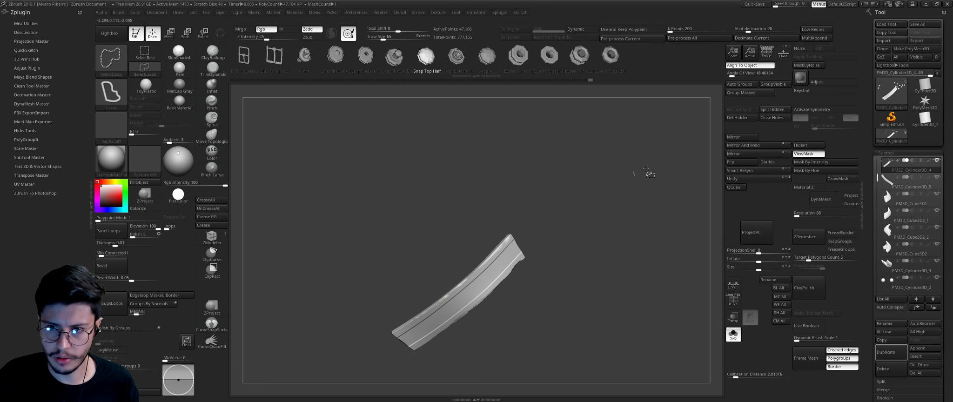
left_click(771, 109)
left_click(908, 182)
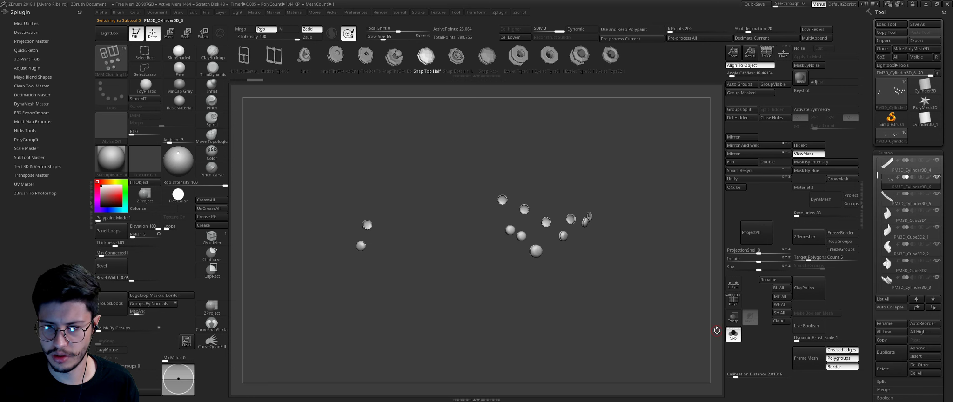
Step: Show the whole bust again, pick TrimDynamic, and subdivide the rivets to SDiv 4
left_click(733, 334)
key("b")
key("c")
key("b")
right_click_drag(617, 260, 588, 258, "ctrl")
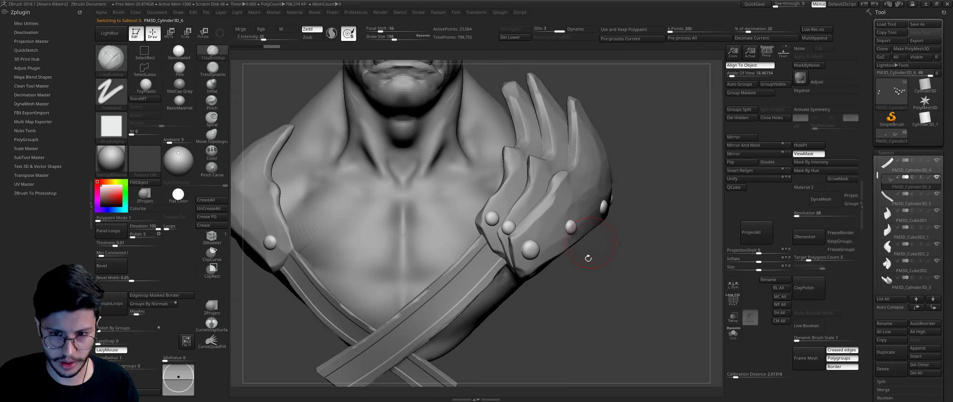
key("b")
key("t")
key("d")
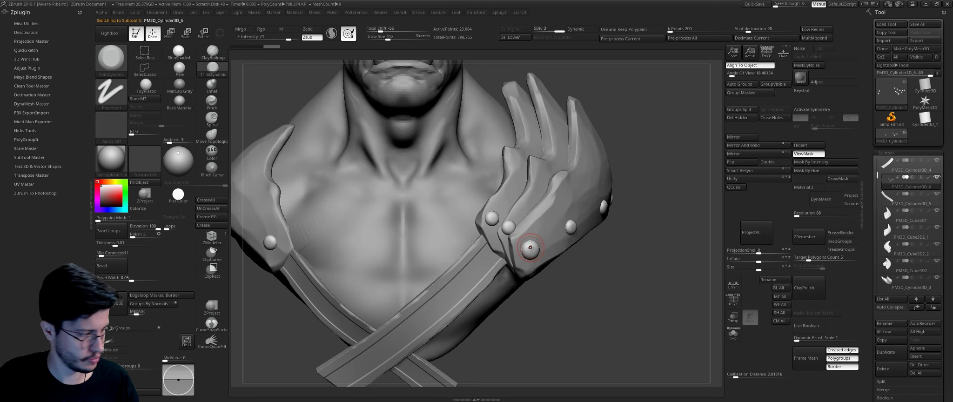
key("d")
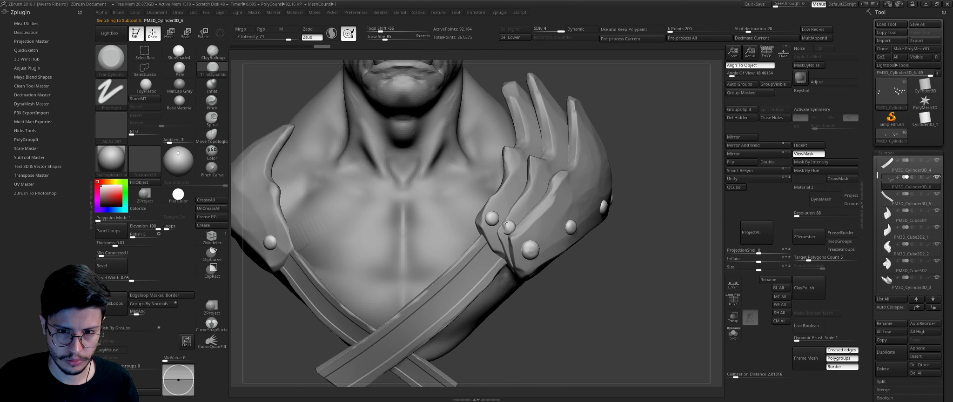
Step: Check the denser rivets around the shoulder pad, then isolate the rivets again
right_click_drag(445, 228, 408, 236)
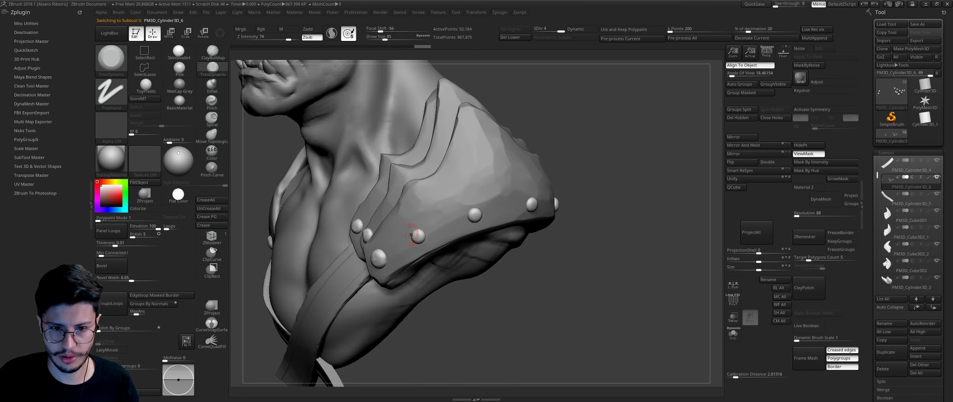
right_click_drag(475, 213, 519, 214)
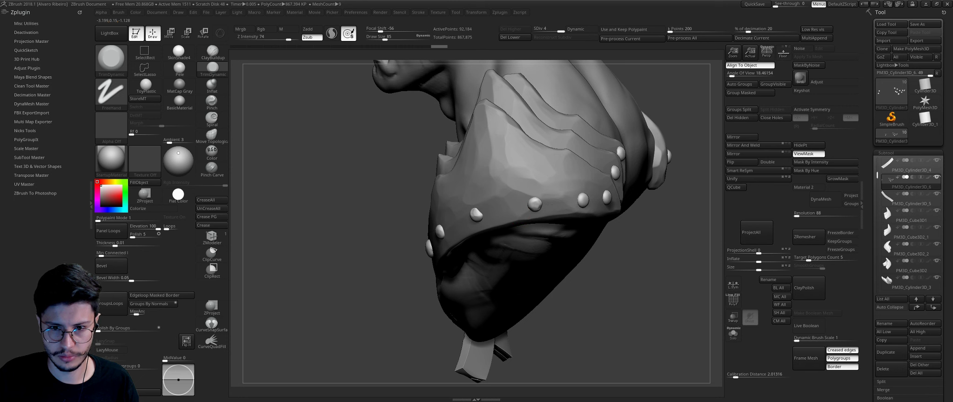
key("ctrl+shift+z")
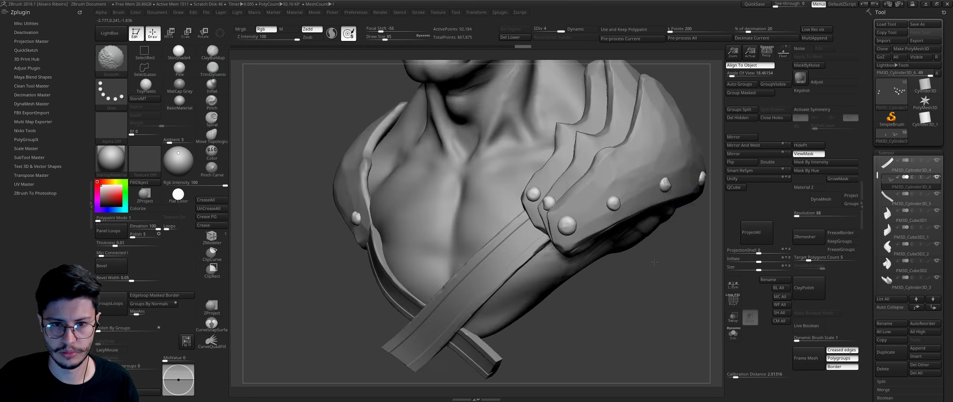
key("ctrl+shift+z")
key("ctrl+shift+z")
key("ctrl+shift+z")
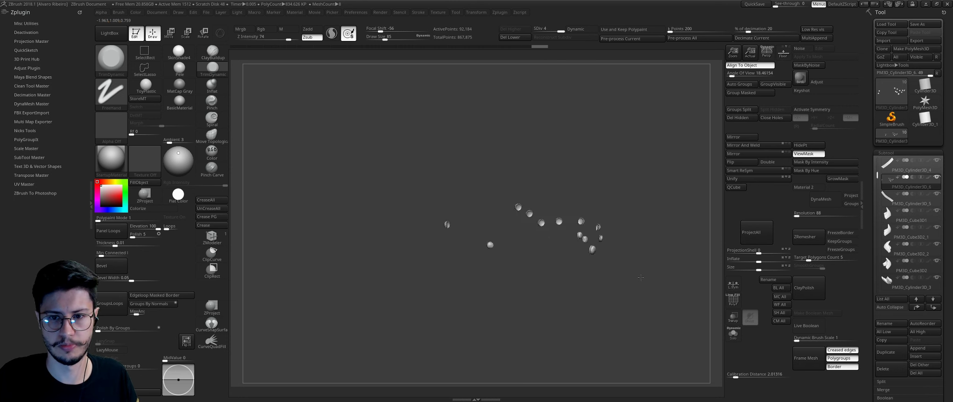
key("ctrl+shift+z")
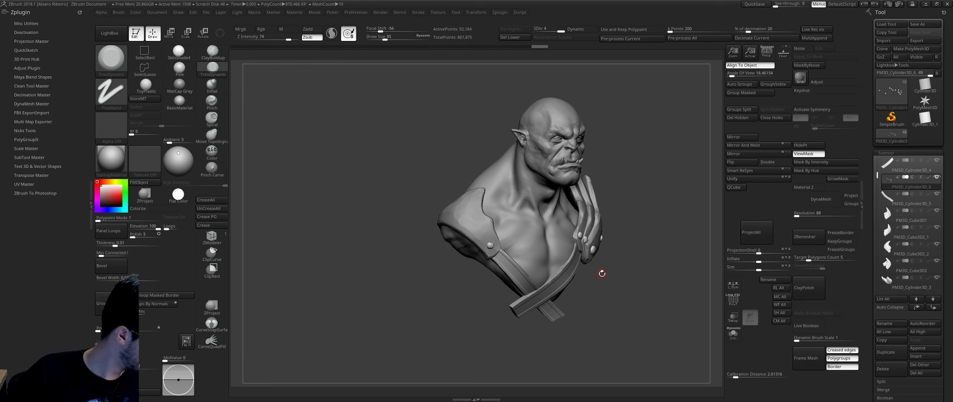
Step: Frame the complete armoured bust from the front, then turn it to a three-quarter left view
mouse_move(660, 196)
left_mouse_down()
mouse_move(612, 179)
mouse_move(611, 153)
mouse_move(540, 167)
mouse_move(516, 188)
mouse_move(561, 155)
left_mouse_up()
key("f")
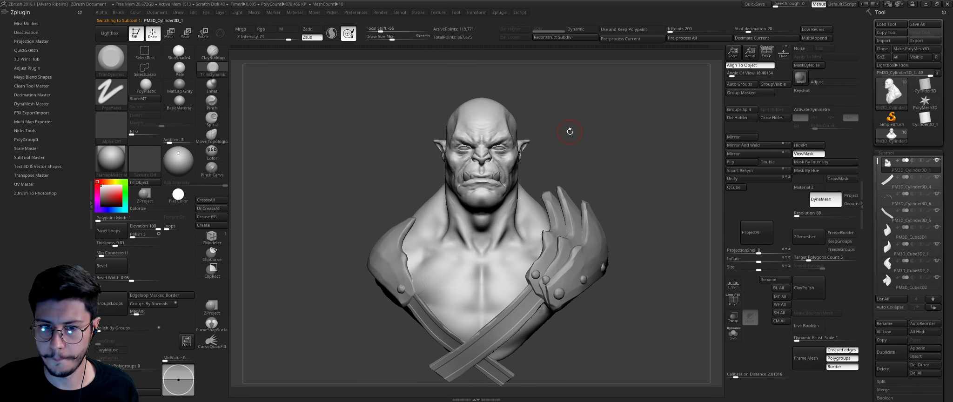
mouse_move(570, 133)
left_mouse_down()
mouse_move(561, 136)
mouse_move(581, 157)
left_mouse_up()
Step: Select the orc body, solo it, and turn on X symmetry
left_click(587, 152, "ctrl+shift")
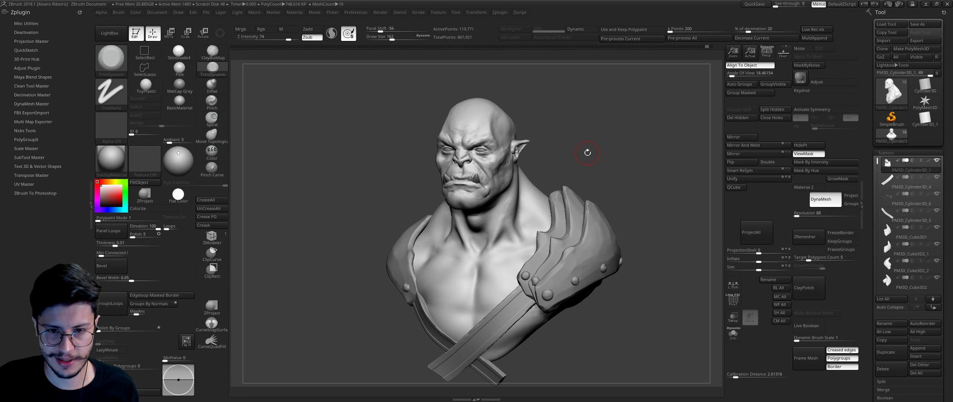
left_click(734, 340)
left_click_drag(662, 264, 653, 212)
key("x")
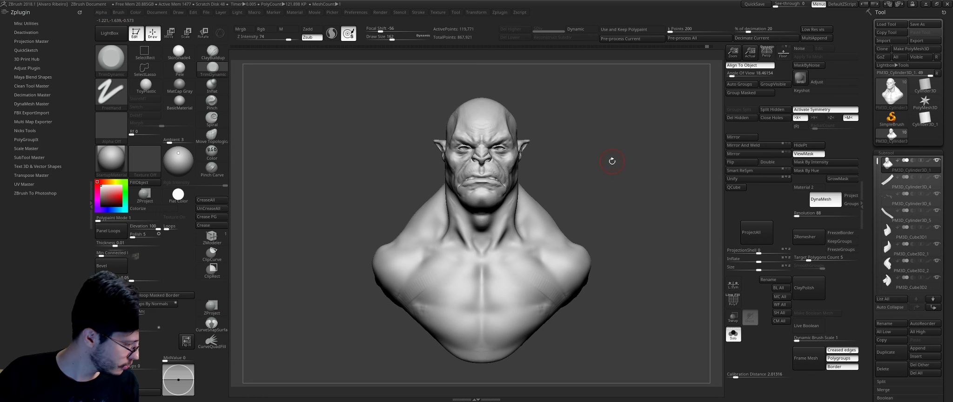
left_click_drag(599, 160, 558, 166)
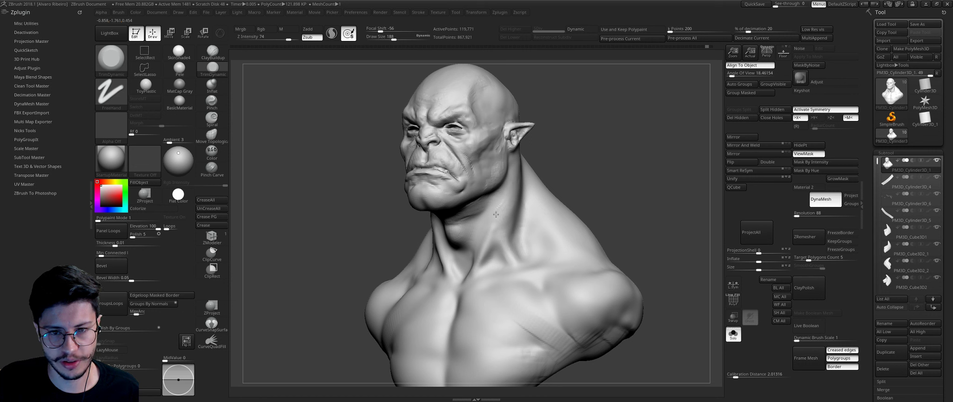
right_click_drag(497, 214, 524, 165)
mouse_move(566, 131)
left_mouse_down()
mouse_move(602, 114)
mouse_move(564, 144)
left_mouse_up()
Step: Carve and smooth creases at the back of the neck with DamStandard at size 100
key("b")
key("d")
key("s")
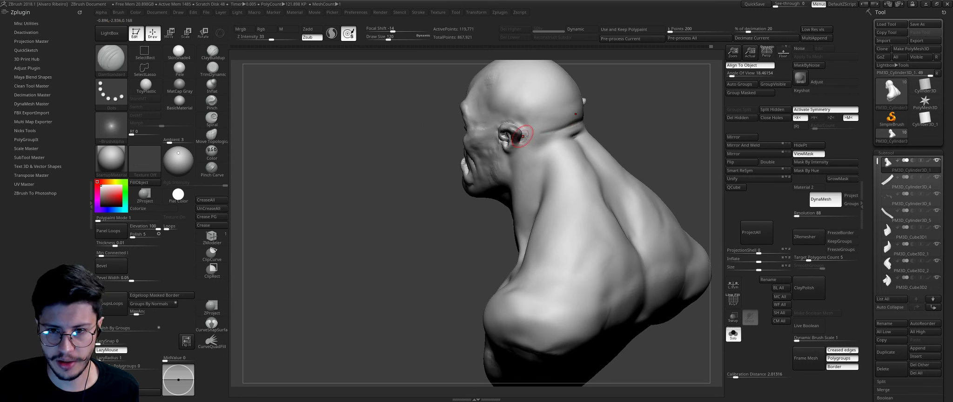
mouse_move(543, 148)
right_mouse_down()
mouse_move(641, 107)
mouse_move(550, 122)
right_mouse_up()
key("bracketleft")
key("shift")
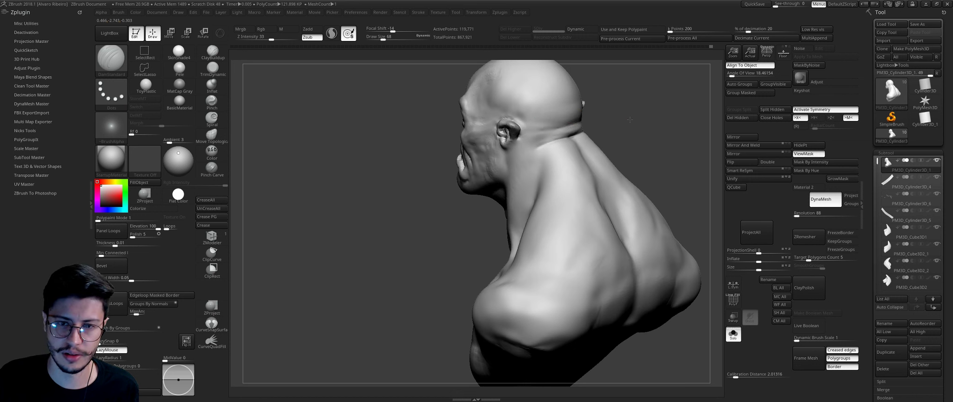
mouse_move(538, 133)
right_mouse_down()
mouse_move(581, 148)
mouse_move(570, 155)
right_mouse_up()
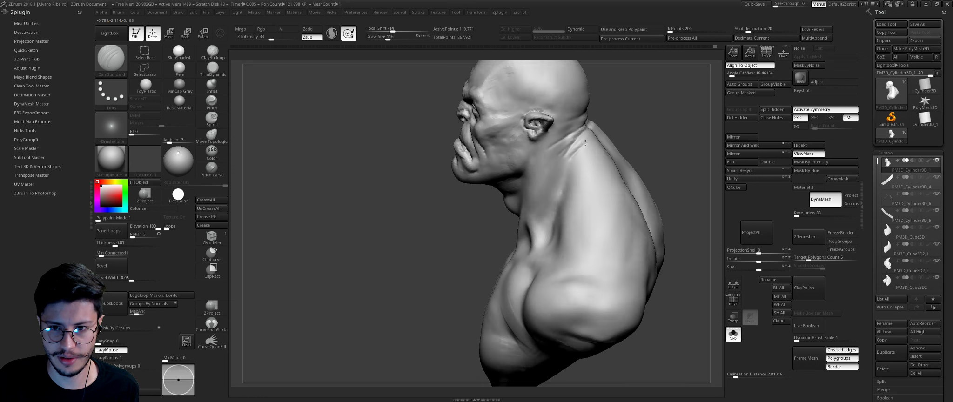
mouse_move(612, 134)
right_mouse_down()
mouse_move(633, 136)
mouse_move(605, 163)
right_mouse_up()
Step: Reshape the front of the neck under the jaw with the Move brush at about 263
key("b")
key("m")
key("v")
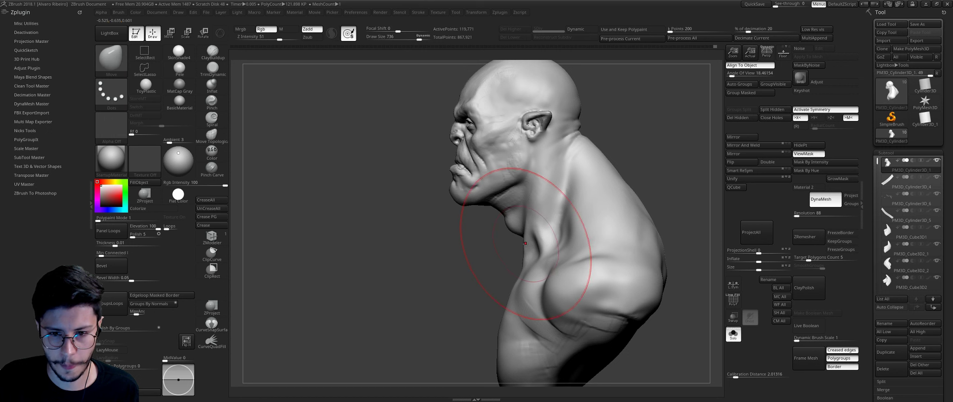
key("s")
left_click_drag(540, 242, 526, 242)
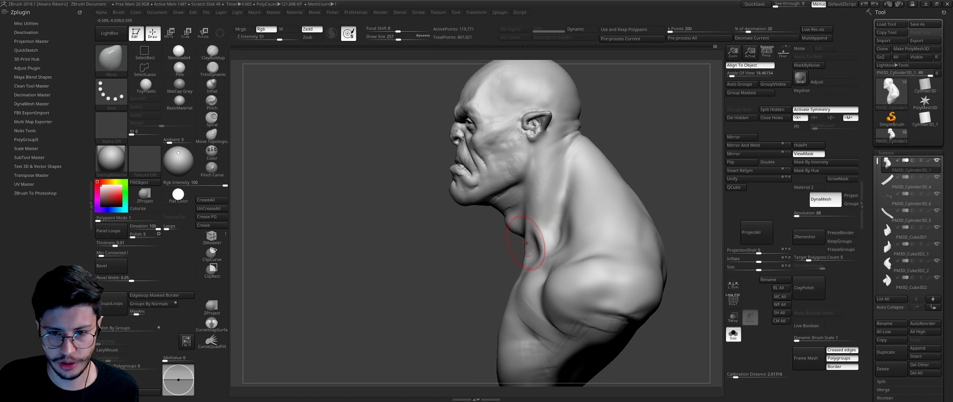
key("s")
left_click_drag(535, 212, 524, 241)
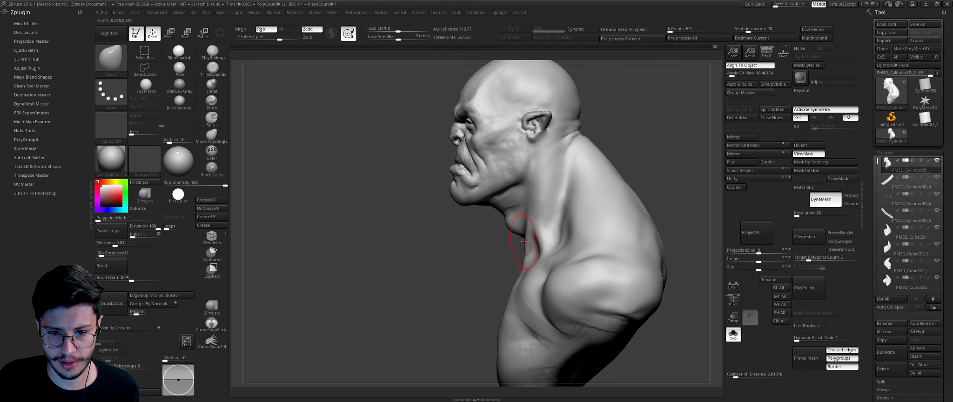
mouse_move(528, 238)
right_mouse_down()
mouse_move(507, 274)
mouse_move(517, 281)
right_mouse_up()
Step: Build up the centre and upper chest with the Clay brush at about 251
key("b")
key("c")
key("l")
key("s")
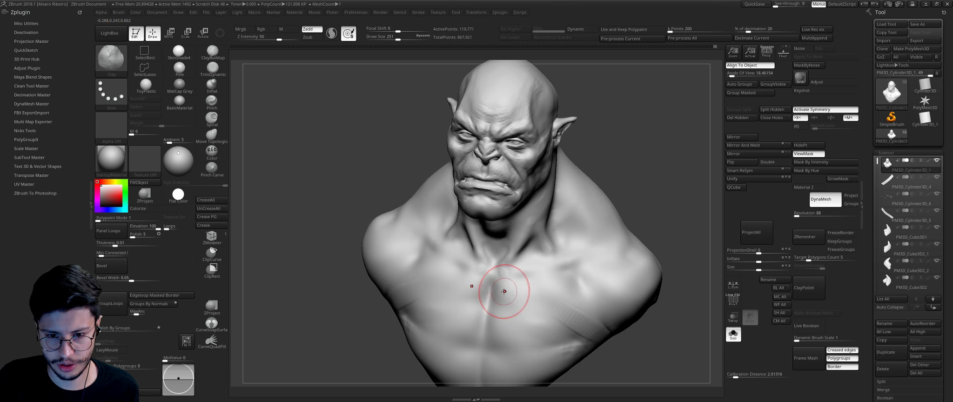
left_click_drag(512, 286, 506, 307)
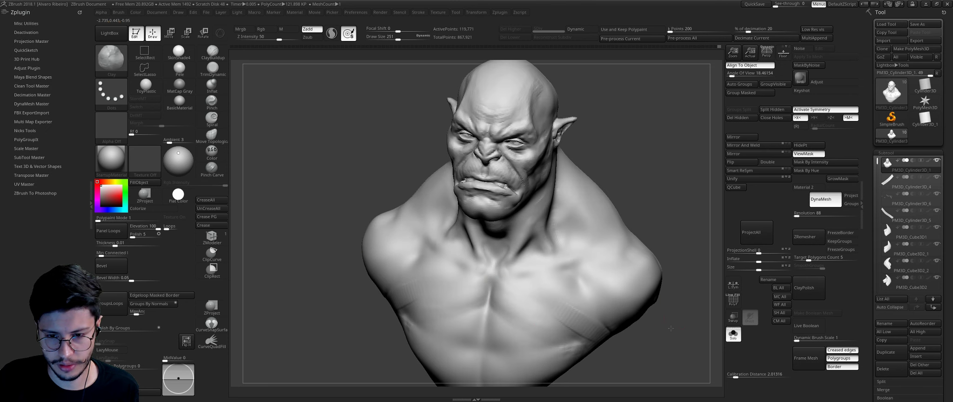
right_click_drag(526, 298, 649, 191)
key("f")
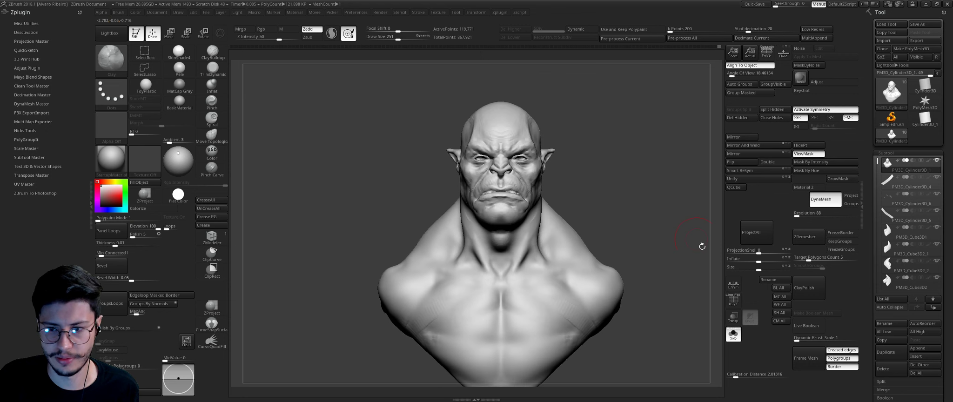
Step: Show the armour to compare and smooth the body, then isolate the body again
left_click(739, 339)
mouse_move(631, 191)
right_mouse_down()
mouse_move(615, 141)
mouse_move(622, 132)
mouse_move(623, 148)
mouse_move(522, 158)
mouse_move(503, 145)
right_mouse_up()
key("shift")
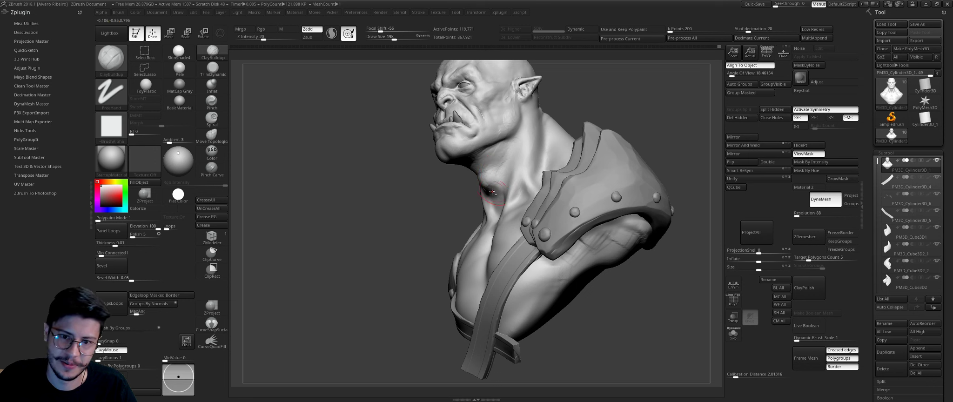
mouse_move(492, 191)
right_mouse_down()
mouse_move(479, 210)
mouse_move(570, 117)
mouse_move(560, 117)
mouse_move(606, 114)
mouse_move(632, 199)
mouse_move(608, 196)
right_mouse_up()
left_click(733, 334)
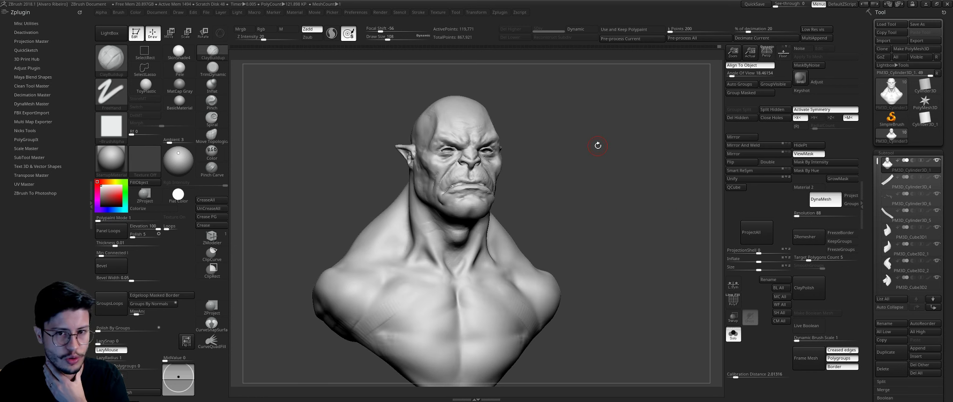
Step: Turn on the polygon wireframe and duplicate the orc body subtool
right_click_drag(646, 206, 606, 206, "shift")
left_click(733, 300)
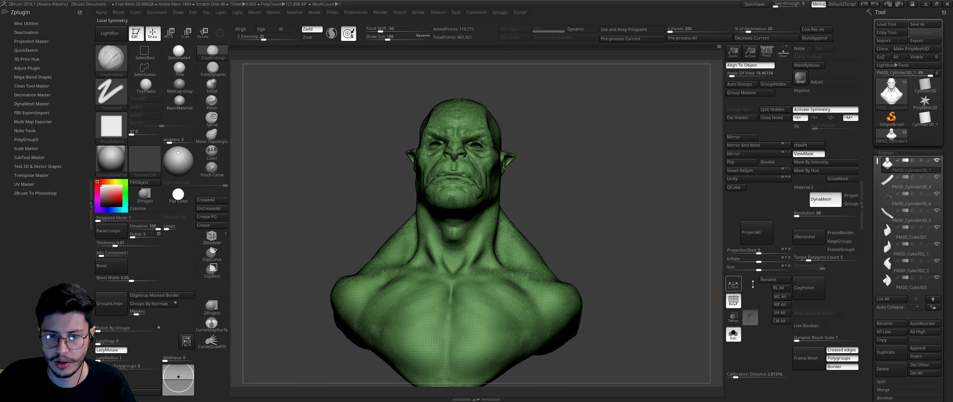
left_click(890, 353)
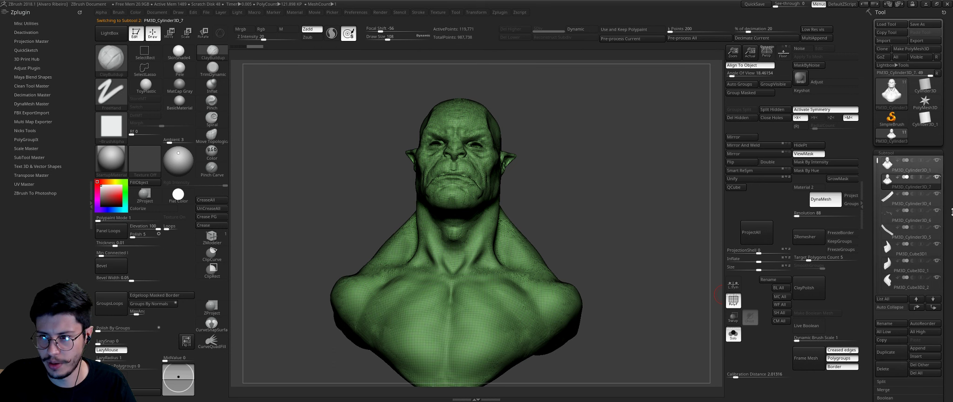
Step: Run ZRemesher on the duplicate, inspect the result, then undo back to the dense mesh
scroll(911, 222, "down", 3)
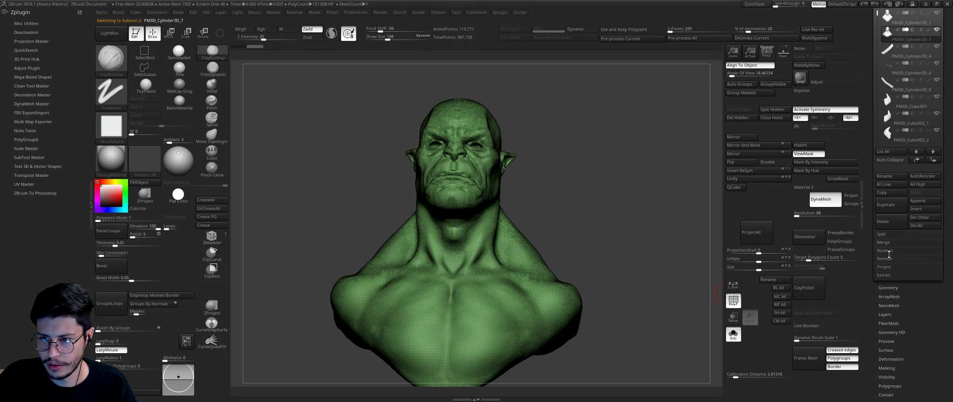
left_click(809, 236)
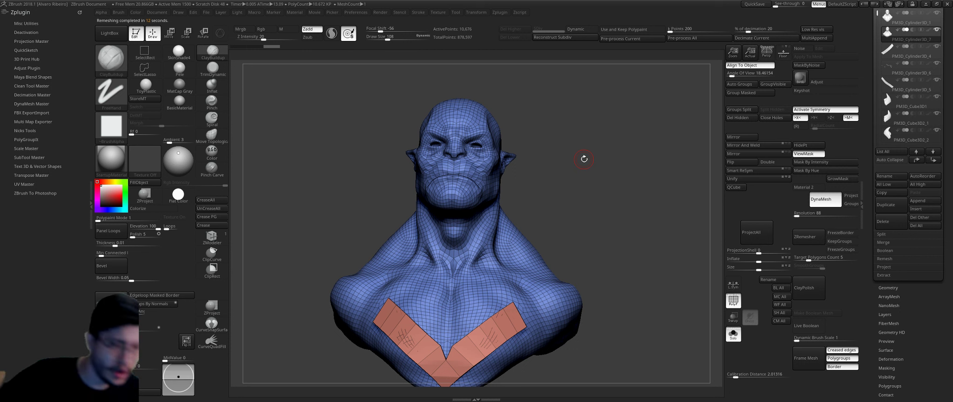
left_click_drag(649, 279, 631, 221)
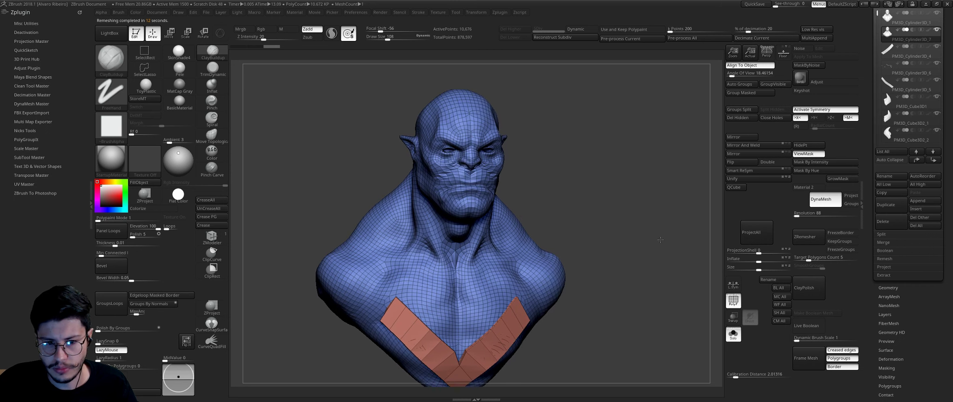
key("ctrl+z")
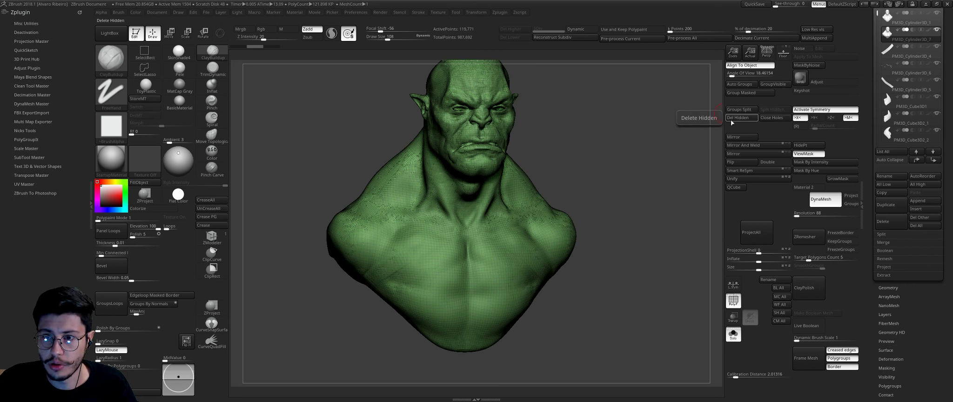
Step: Subdivide the orc body to level 4 with the wireframe hidden and other pieces shown
left_click(799, 237)
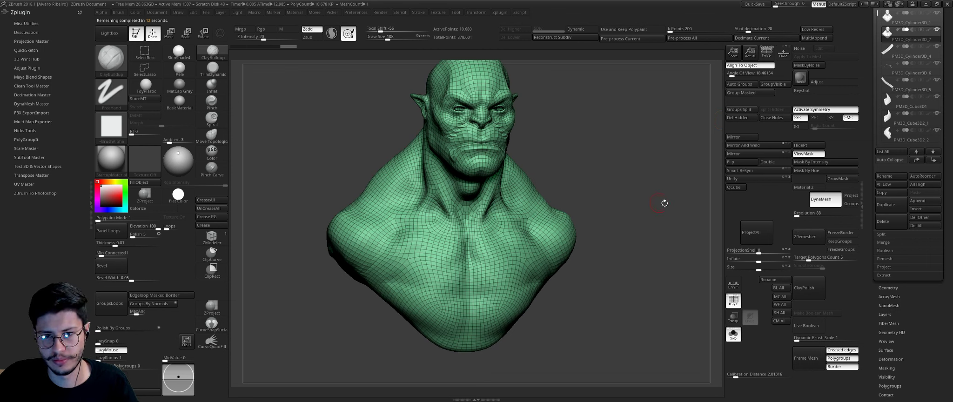
scroll(925, 139, "up", 3)
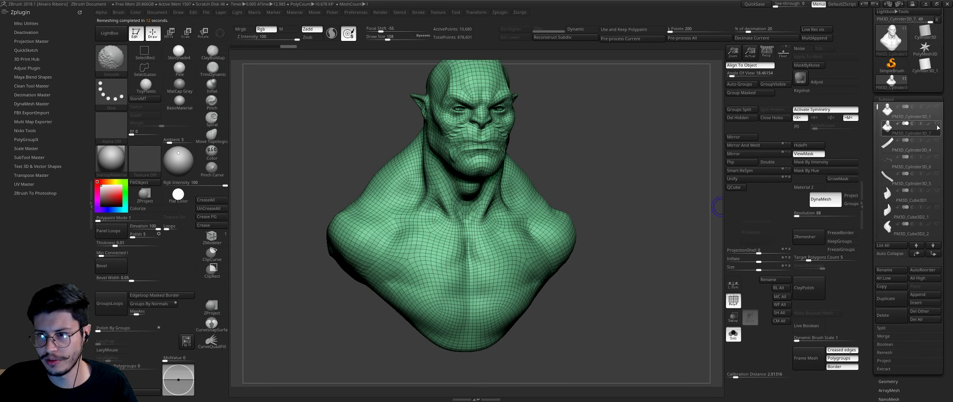
key("ctrl+d")
key("ctrl+d")
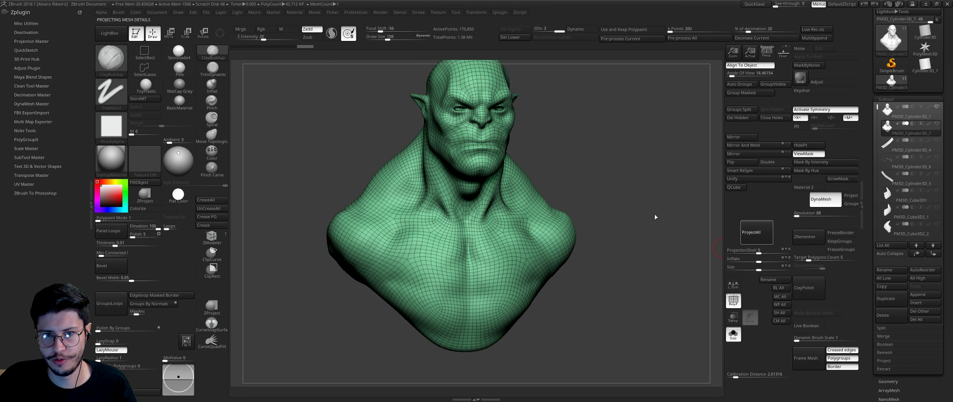
left_click(735, 335)
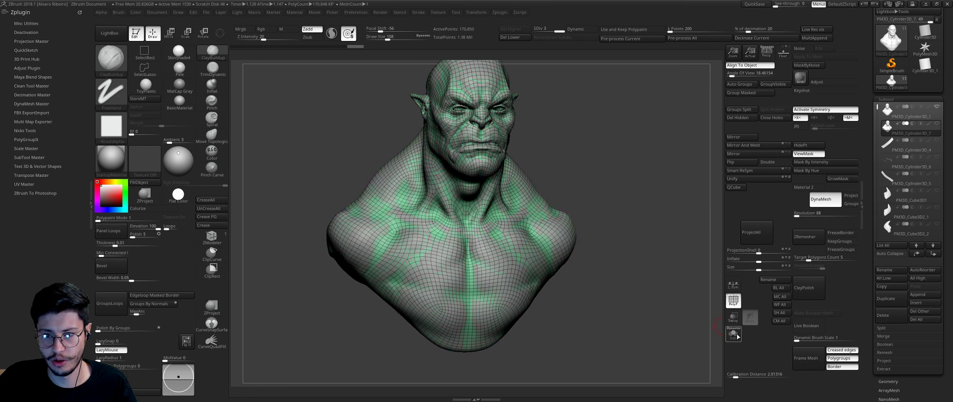
key("shift+f")
left_click_drag(666, 230, 675, 260)
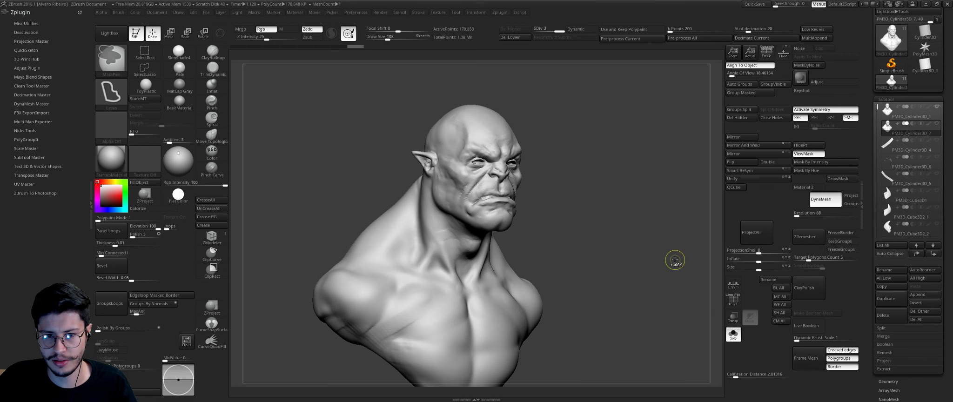
key("d")
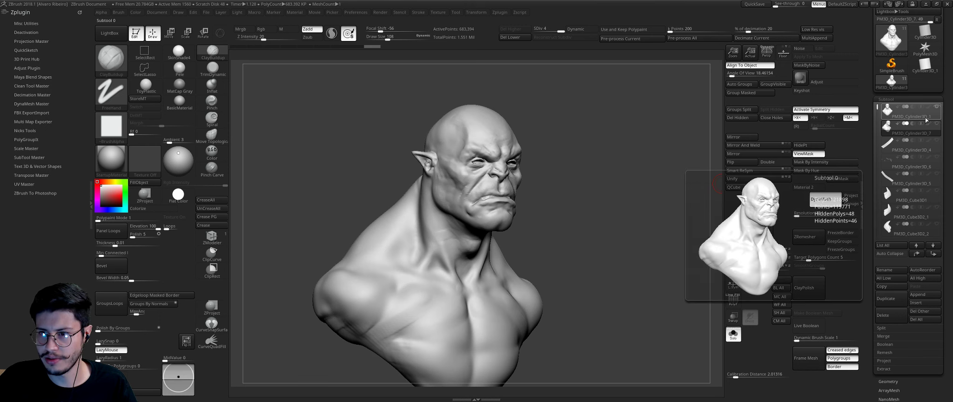
Step: Delete the PM3D_Cylinder3D_1 subtool, frame the bust, and bring up the Save ZTool dialog
left_click(926, 120)
left_click(883, 315)
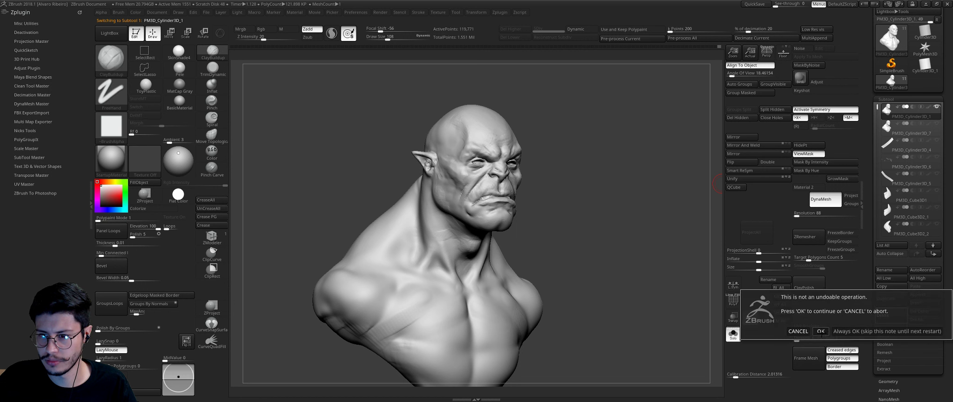
left_click(821, 331)
left_click_drag(674, 223, 640, 217, "shift")
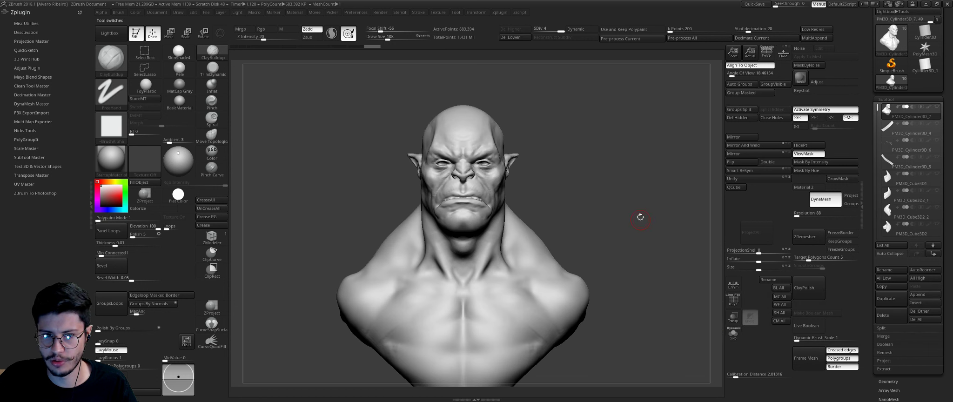
key("f")
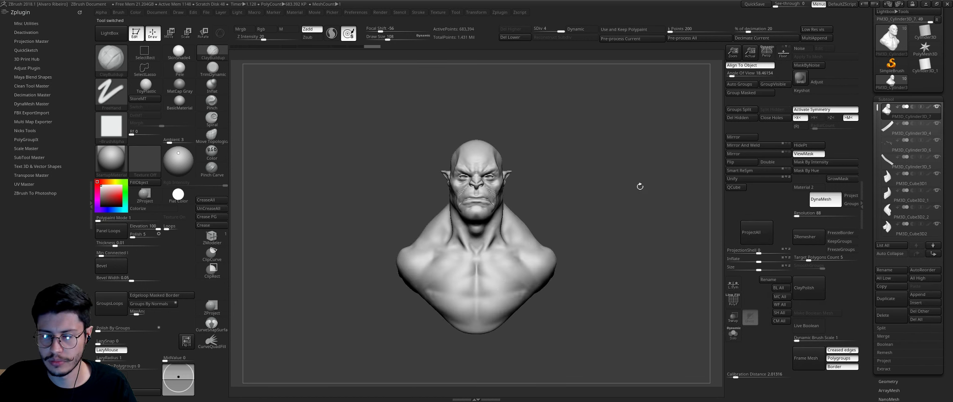
scroll(912, 38, "up", 2)
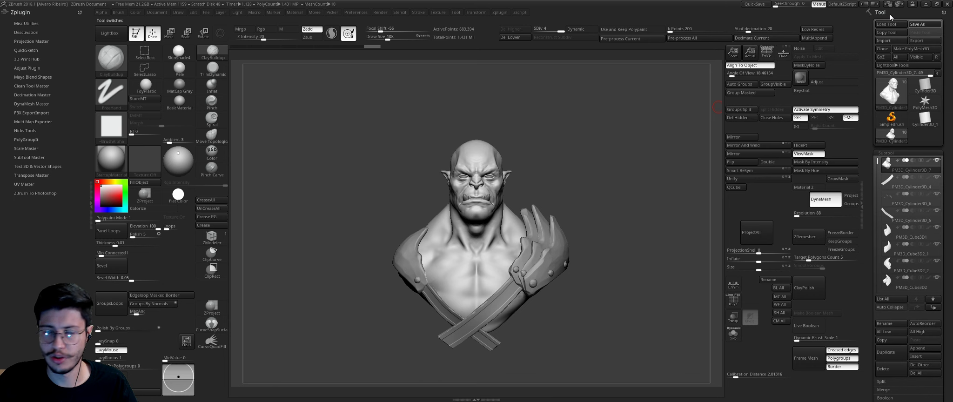
key("ctrl+s")
Step: Save the orc bust as a ZTool file in the Work in Progress folder
left_click(39, 55)
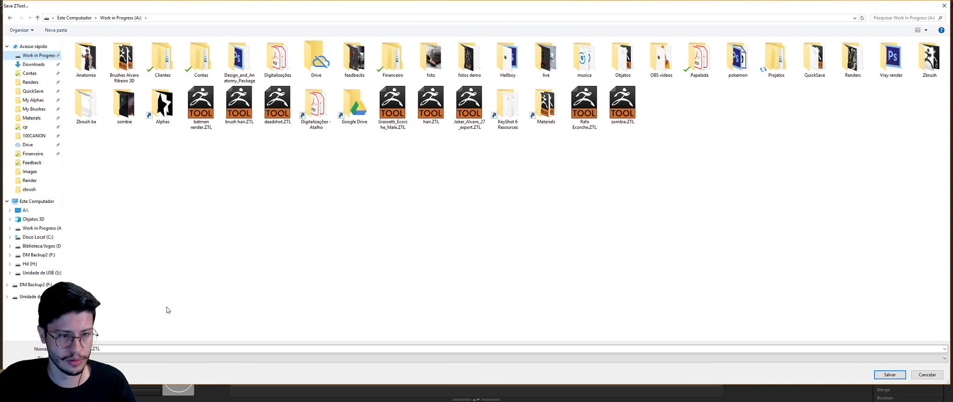
key("BackSpace")
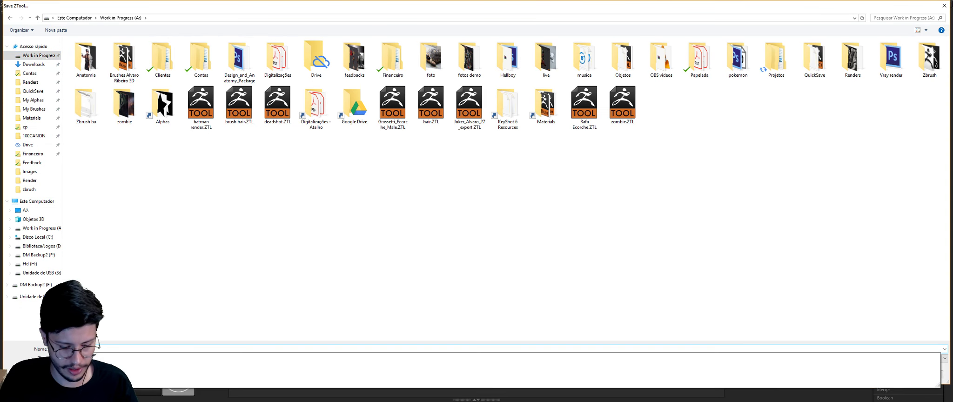
key("Escape")
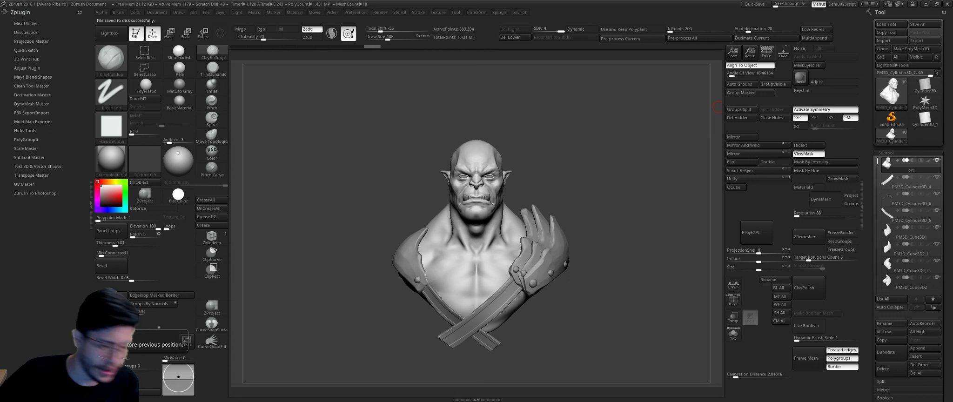
mouse_move(543, 126)
left_mouse_down()
mouse_move(570, 138)
mouse_move(238, 198)
left_mouse_up()
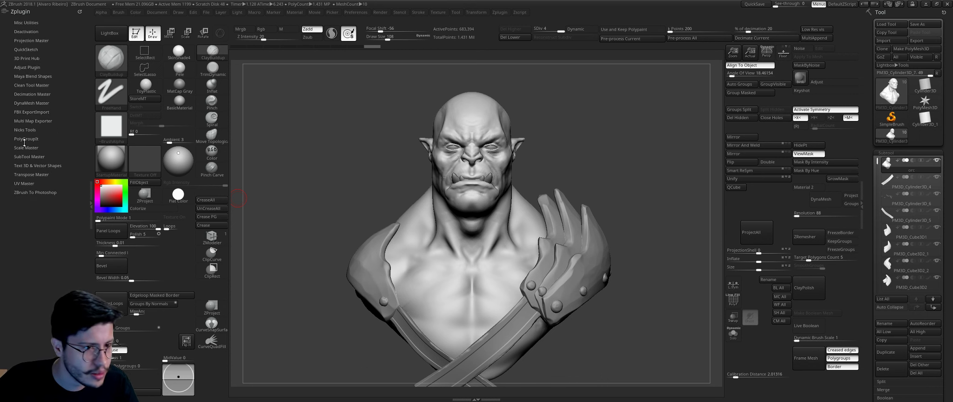
Step: Start Transpose Master, mask the body, and tilt the orc's head back with Transpose rotate
left_click(24, 174)
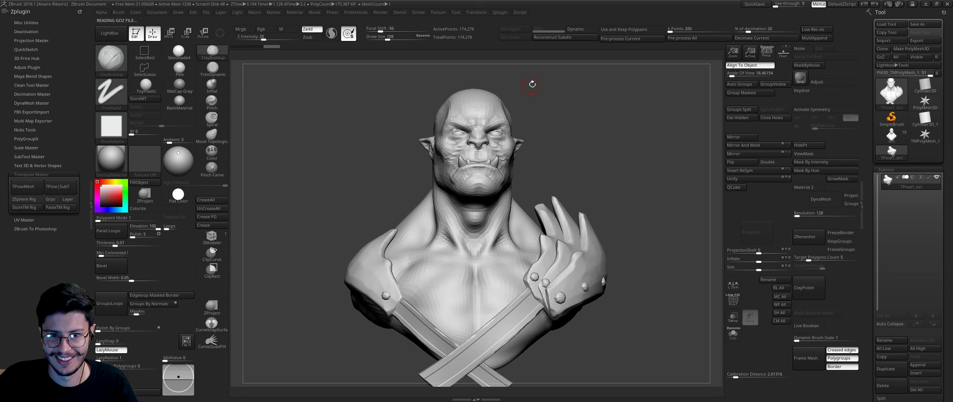
left_click_drag(532, 86, 572, 130, "ctrl")
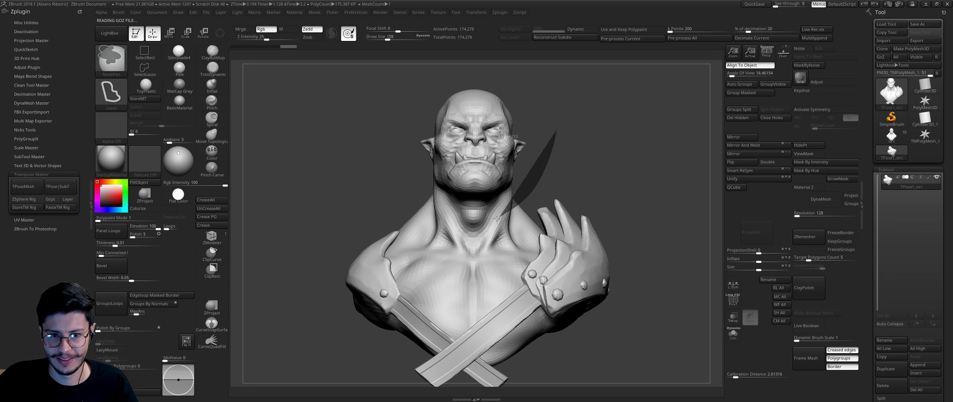
key("ctrl")
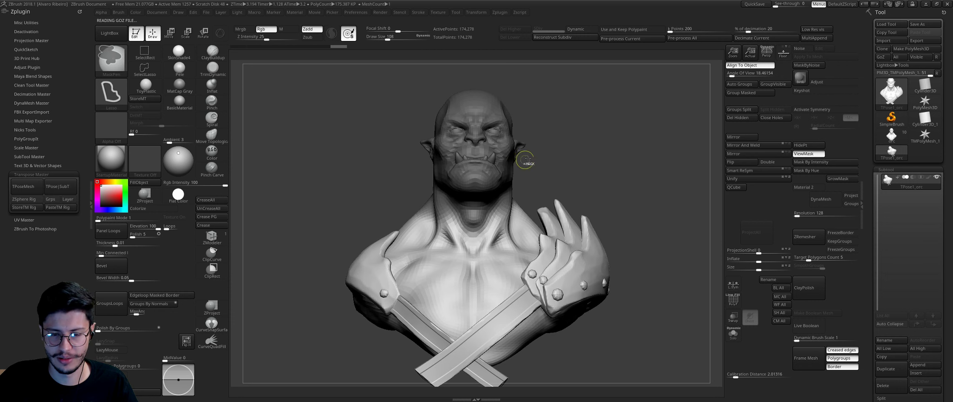
left_click(527, 161, "ctrl")
left_click_drag(473, 156, 433, 121, "ctrl")
left_click_drag(581, 142, 580, 223, "ctrl")
key("r")
mouse_move(470, 162)
left_mouse_down()
mouse_move(625, 245)
mouse_move(649, 193)
left_mouse_up()
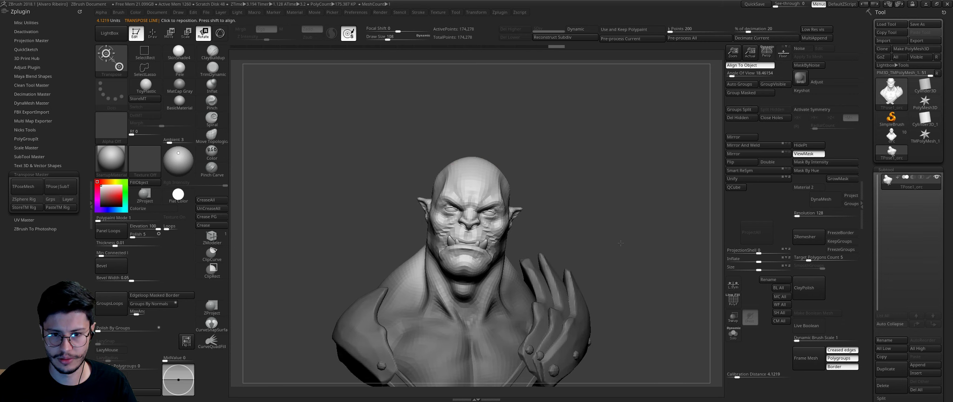
mouse_move(479, 130)
left_mouse_down()
mouse_move(655, 163)
mouse_move(659, 140)
left_mouse_up()
Step: Pivot the head at the neck, turn it to one side, and transfer the pose with TPose|SubT
left_click_drag(542, 213, 647, 359, "ctrl")
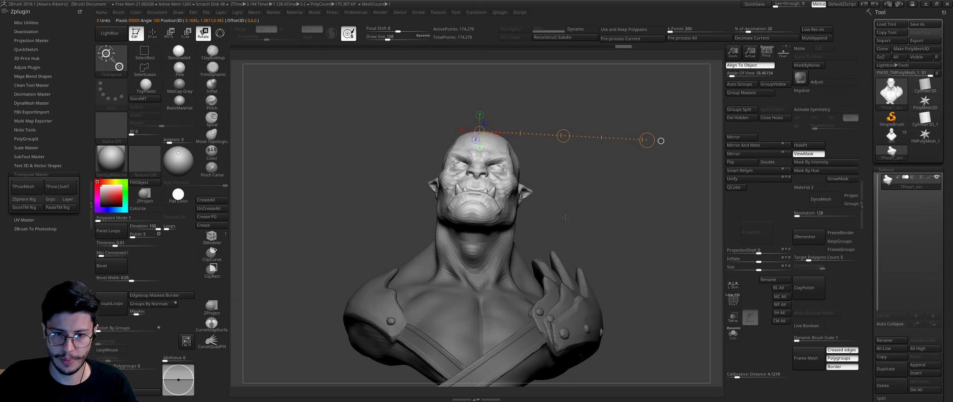
left_click_drag(480, 234, 495, 225)
left_click_drag(572, 217, 580, 233)
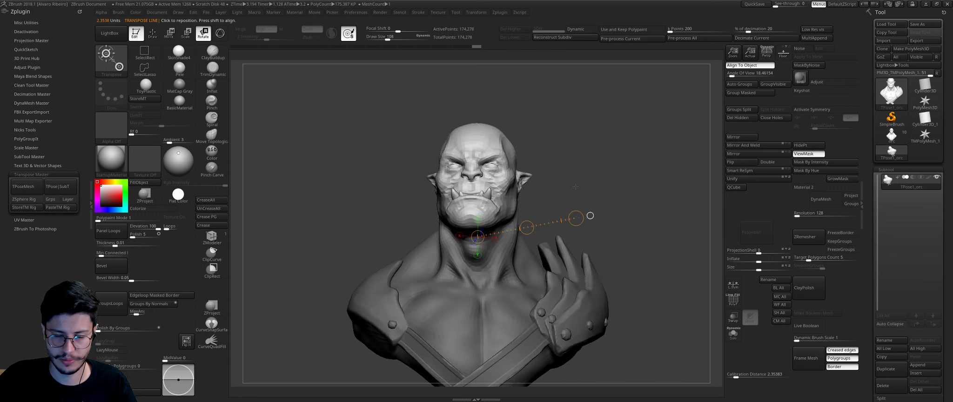
left_click_drag(600, 196, 614, 169)
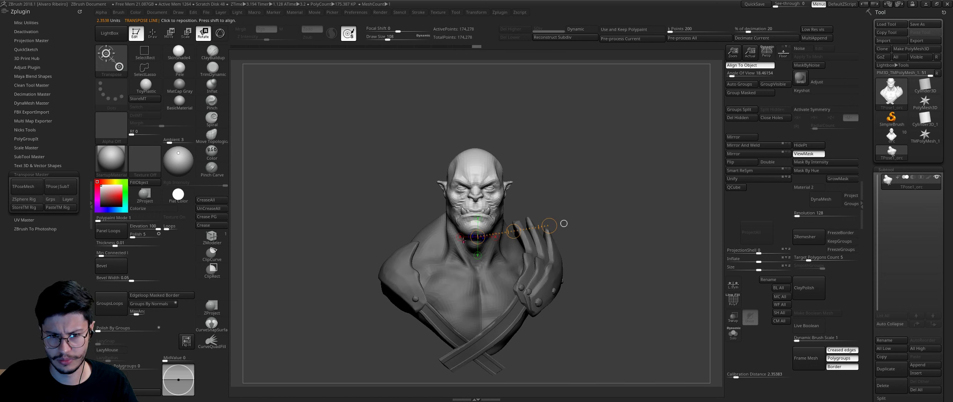
left_click_drag(563, 223, 394, 237, "shift")
mouse_move(570, 227)
left_mouse_down()
mouse_move(596, 219)
mouse_move(593, 227)
mouse_move(591, 189)
mouse_move(605, 156)
left_mouse_up()
mouse_move(495, 218)
left_mouse_down()
mouse_move(602, 212)
mouse_move(584, 177)
left_mouse_up()
mouse_move(537, 192)
left_mouse_down()
mouse_move(605, 155)
mouse_move(639, 179)
mouse_move(474, 188)
left_mouse_up()
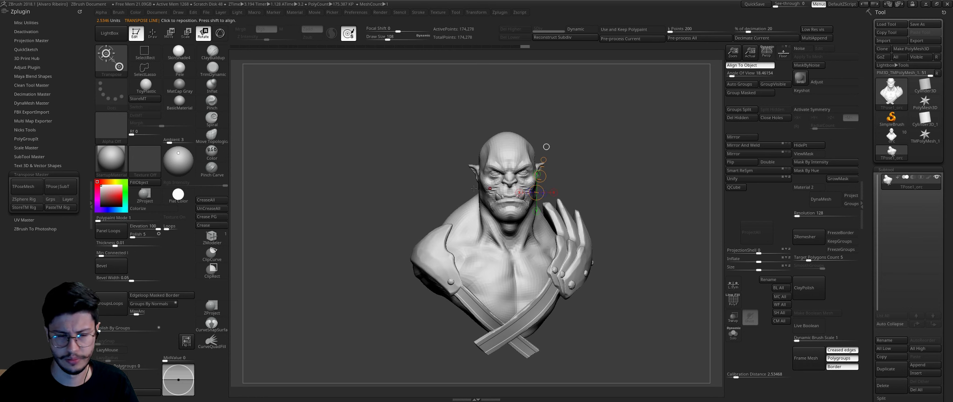
left_click(53, 186)
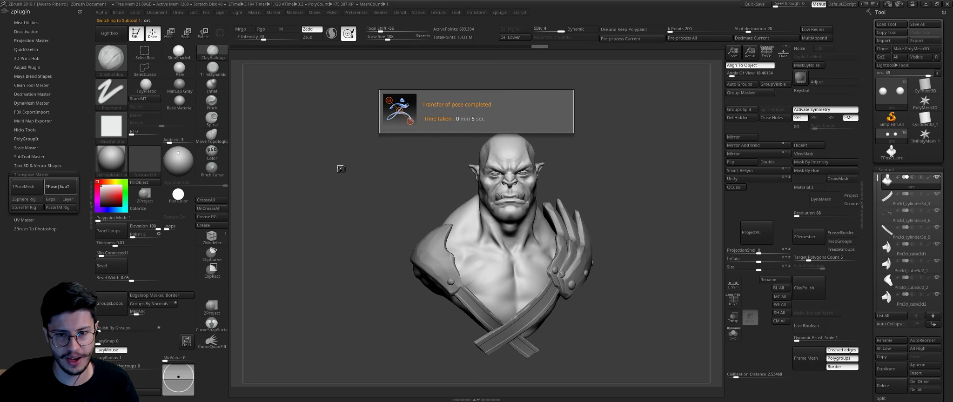
Step: Solo the orc body, pick TrimDynamic, and turn off X symmetry
left_click(563, 191)
mouse_move(613, 191)
left_mouse_down()
mouse_move(596, 165)
mouse_move(625, 149)
mouse_move(601, 181)
mouse_move(518, 218)
mouse_move(522, 211)
left_mouse_up()
key("b")
key("t")
key("d")
left_click(732, 340)
key("x")
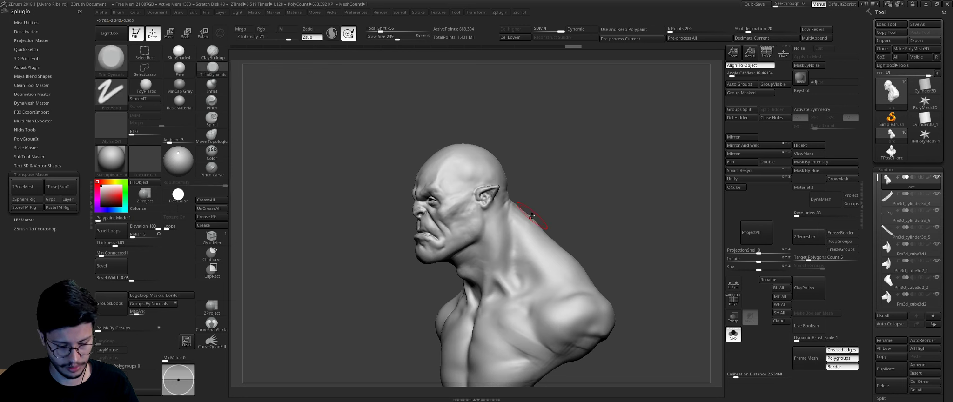
Step: Reshape and smooth the neck with a larger Clay brush and the Move brush
key("b")
key("c")
key("b")
mouse_move(567, 182)
left_mouse_down()
mouse_move(517, 213)
mouse_move(530, 218)
left_mouse_up()
key("bracketright")
key("bracketright")
key("b")
key("m")
key("v")
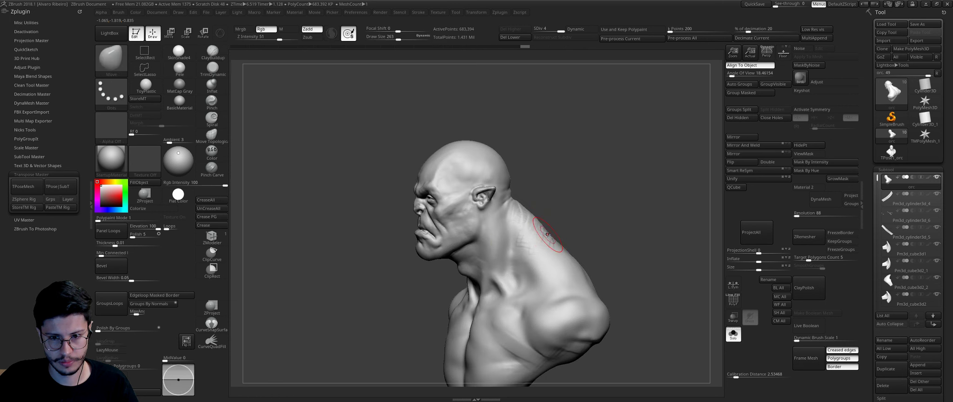
mouse_move(537, 223)
left_mouse_down()
mouse_move(566, 213)
mouse_move(463, 200)
left_mouse_up()
key("shift")
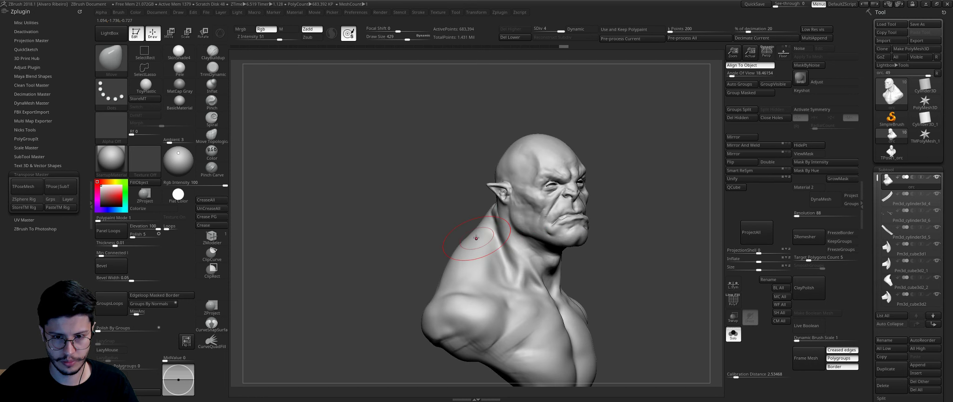
Step: Refine the neck with a smaller Clay brush, checking it from behind, below and the side
key("b")
key("c")
key("b")
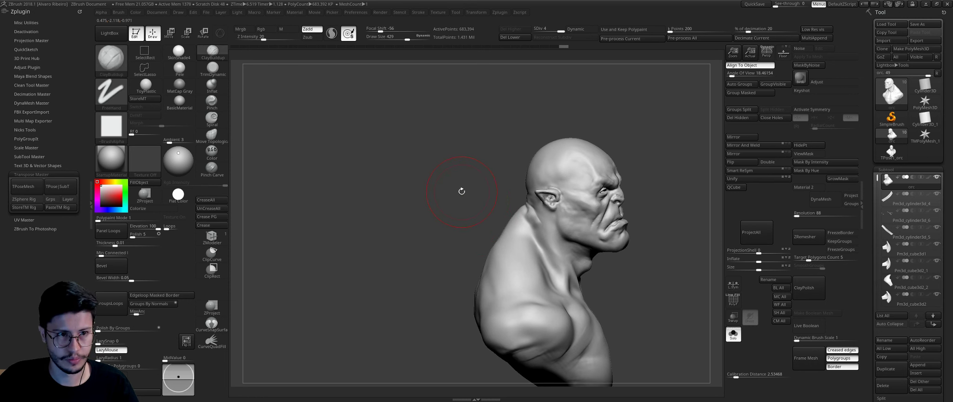
left_click_drag(460, 191, 517, 206, "alt")
key("s")
left_click(529, 217)
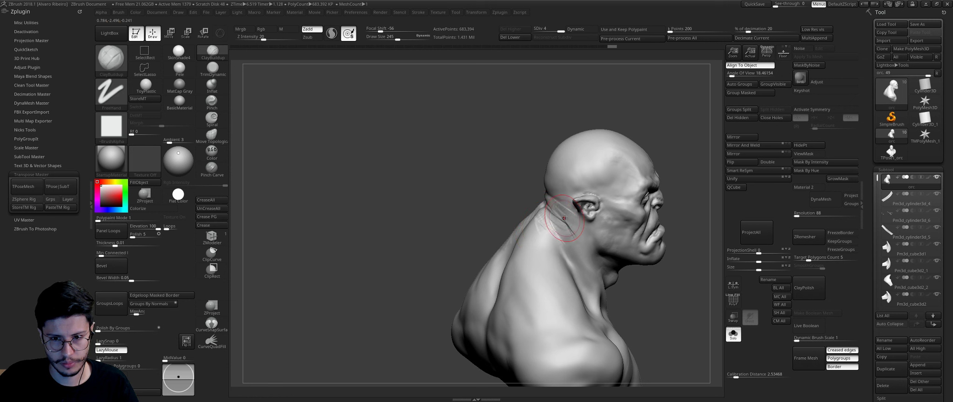
mouse_move(564, 218)
left_mouse_down()
mouse_move(634, 217)
mouse_move(548, 234)
left_mouse_up()
right_click_drag(561, 219, 557, 213)
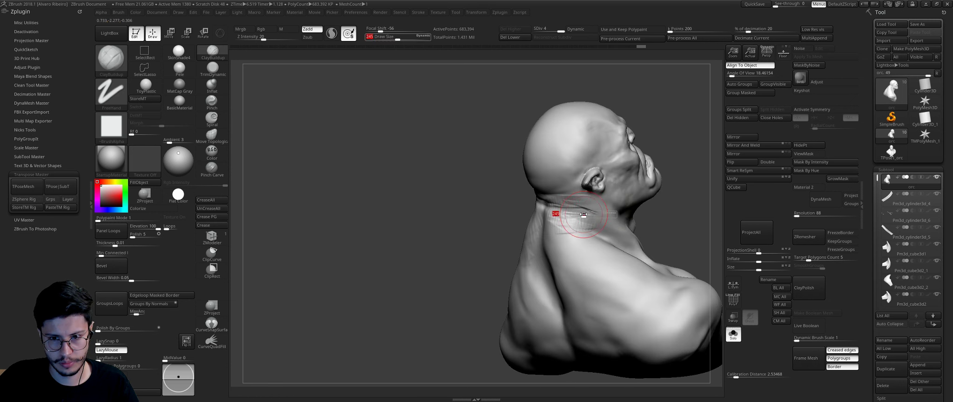
left_click_drag(674, 212, 631, 216)
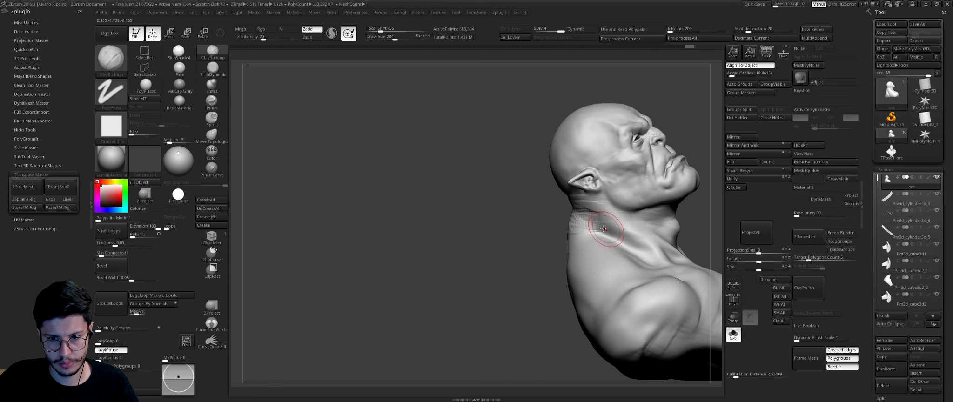
mouse_move(581, 223)
right_mouse_down()
mouse_move(562, 212)
mouse_move(662, 209)
mouse_move(514, 238)
mouse_move(605, 251)
right_mouse_up()
key("b")
key("d")
key("s")
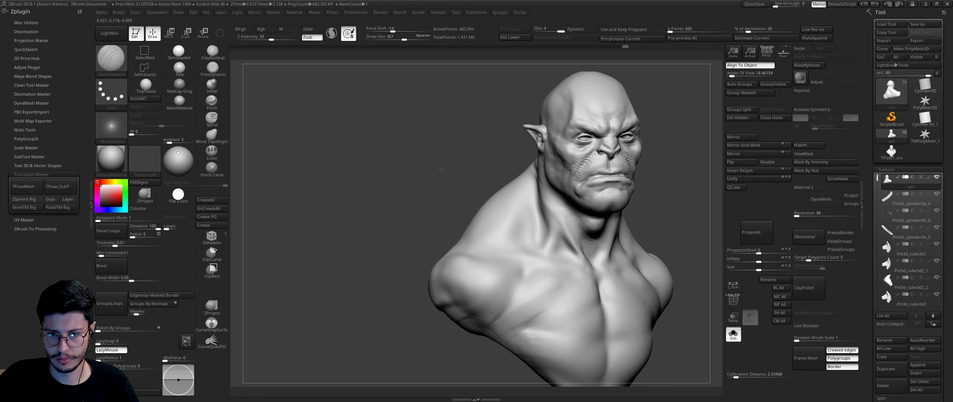
Step: Show the tusks, hand and armour again and close in on the left eye with a tiny brush
left_click(733, 334)
key("f")
mouse_move(527, 211)
right_mouse_down("alt")
mouse_move(634, 202)
mouse_move(399, 203)
right_mouse_up("alt")
key("[")
key("[")
key("[")
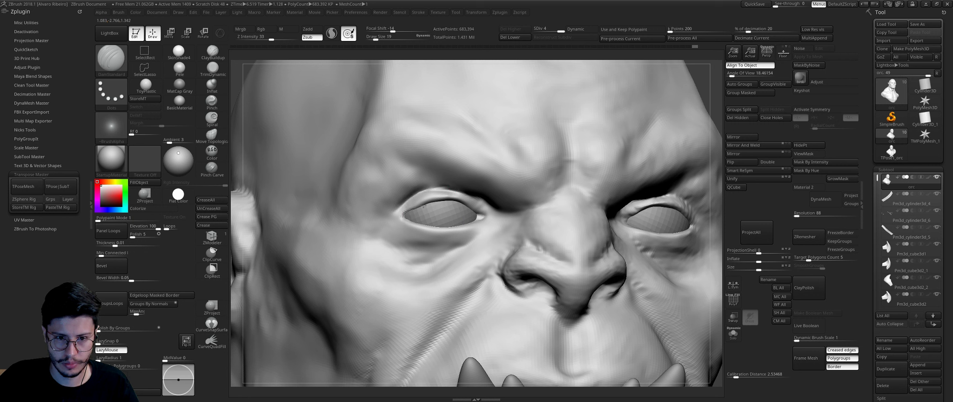
Step: Shape the eye creases with Move and TrimDynamic, brush size 62
right_click_drag(423, 206, 449, 186)
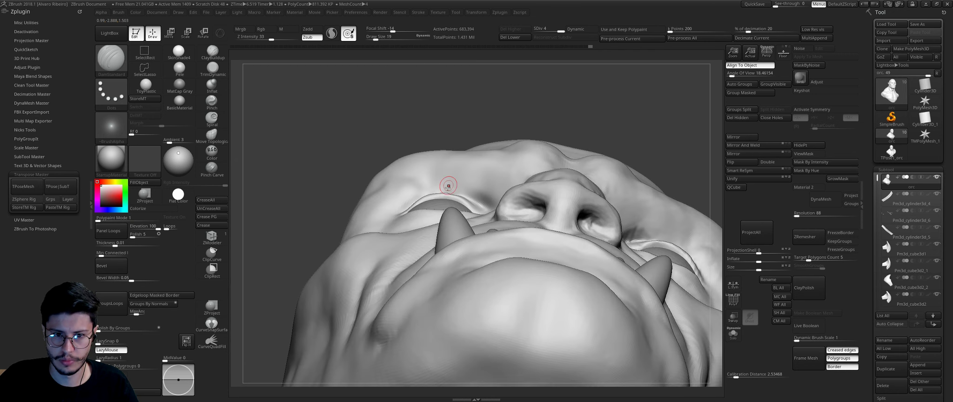
key("b")
key("m")
key("v")
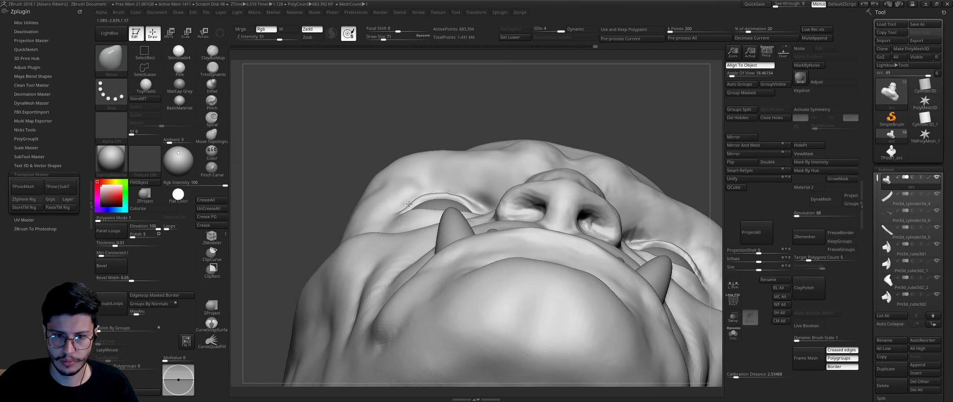
right_click_drag(451, 197, 451, 232)
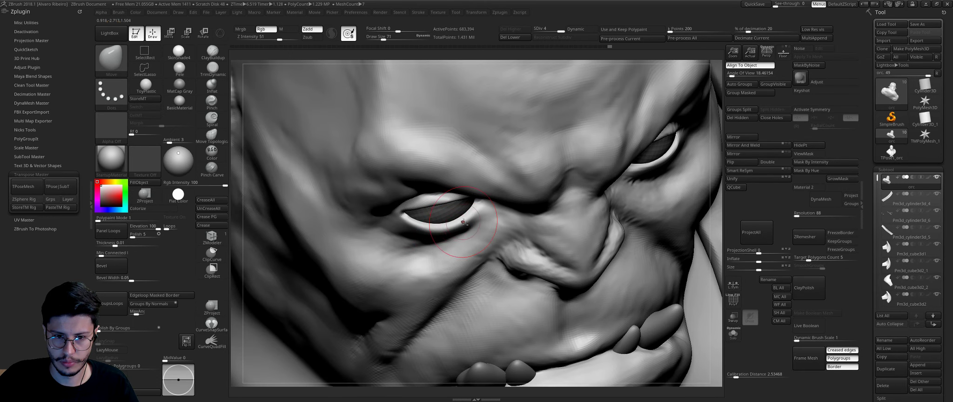
key("b")
key("t")
key("d")
right_click_drag(465, 225, 403, 223)
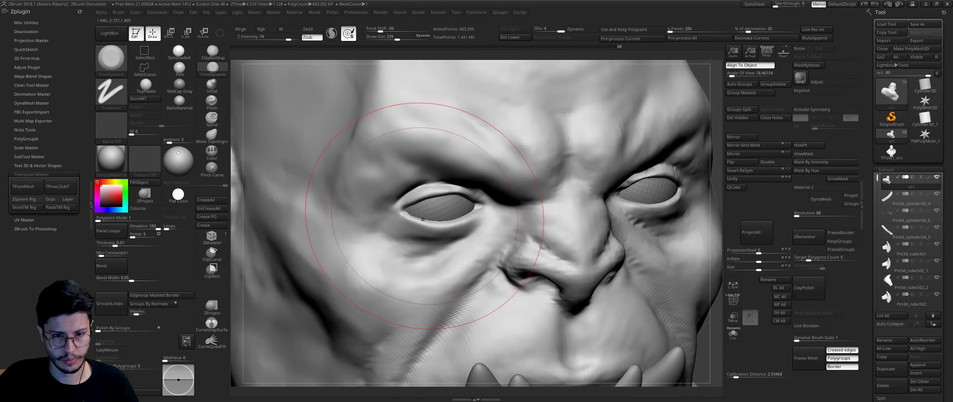
key("s")
left_click_drag(403, 224, 391, 223)
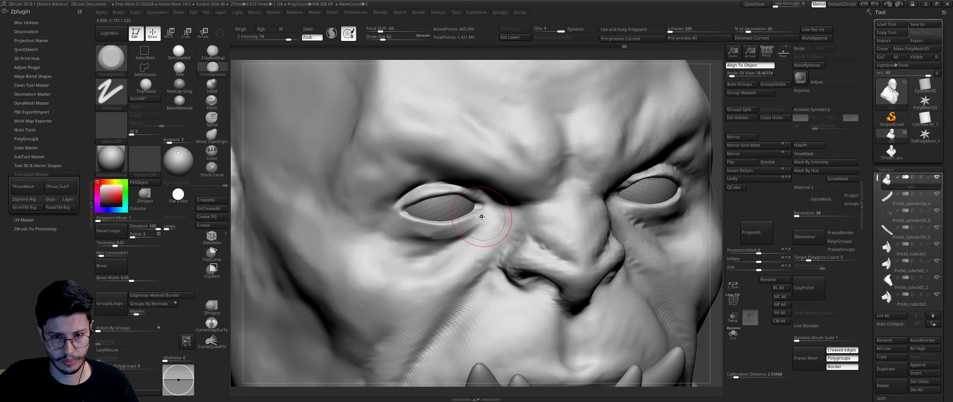
Step: Carve eye creases with DamStandard, then build up the cheek with ClayBuildup
key("b")
key("d")
key("s")
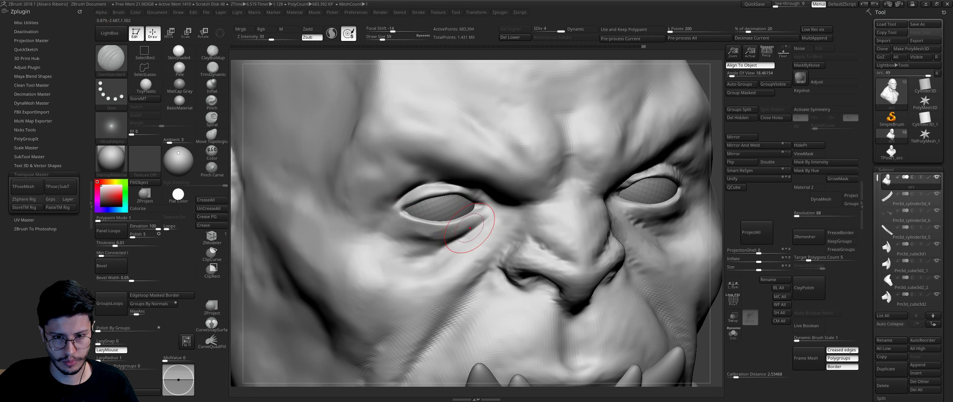
right_click_drag(716, 191, 429, 213)
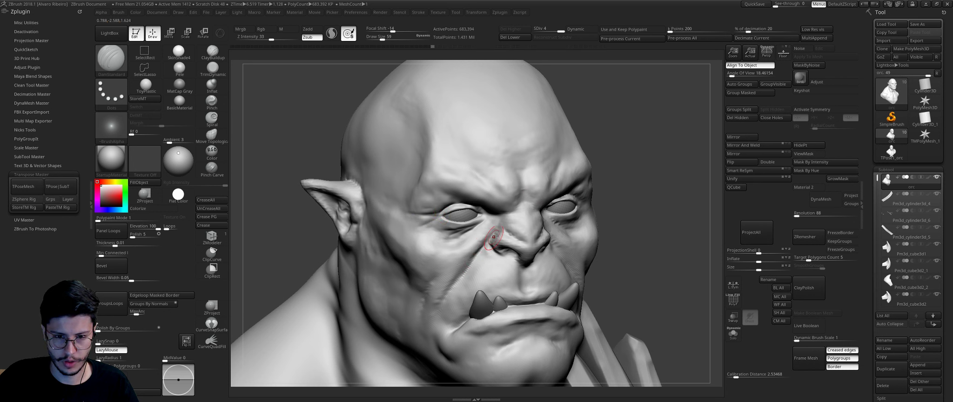
right_click_drag(656, 211, 617, 219)
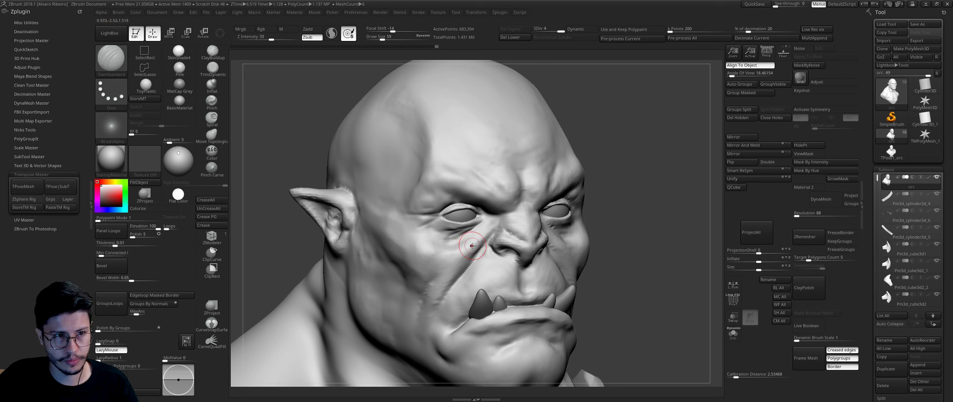
key("b")
key("c")
key("b")
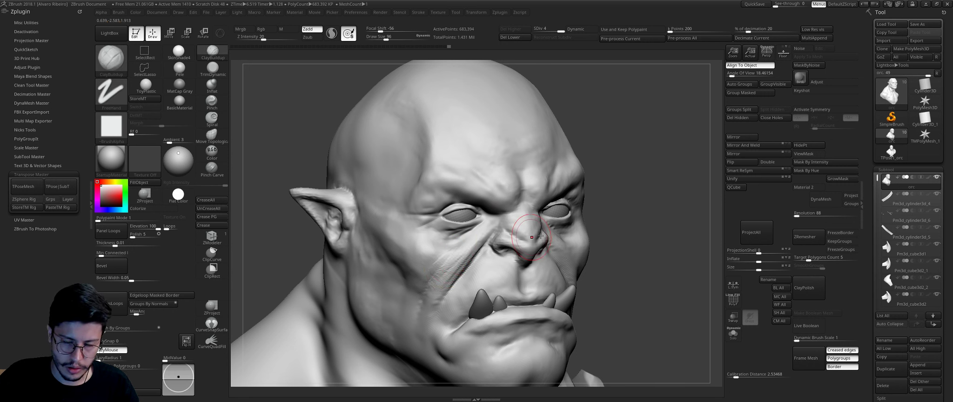
right_click_drag(462, 251, 476, 262)
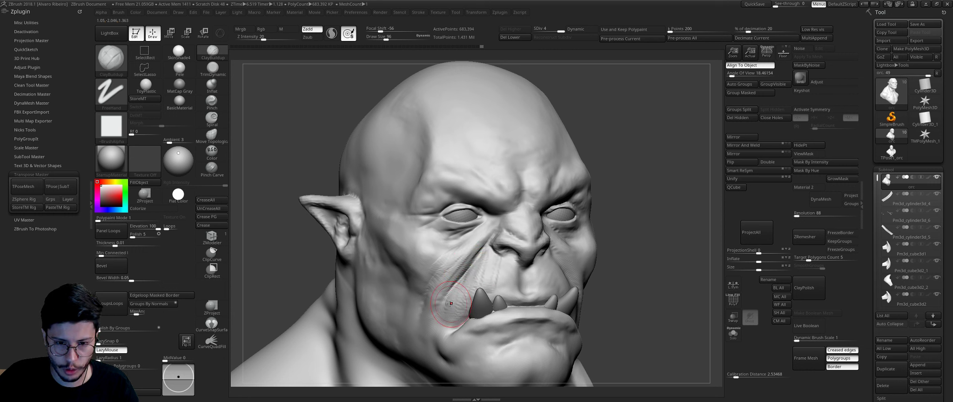
Step: Carve the mouth-corner folds with DamStandard, with the tusks made see-through
key("b")
key("d")
key("s")
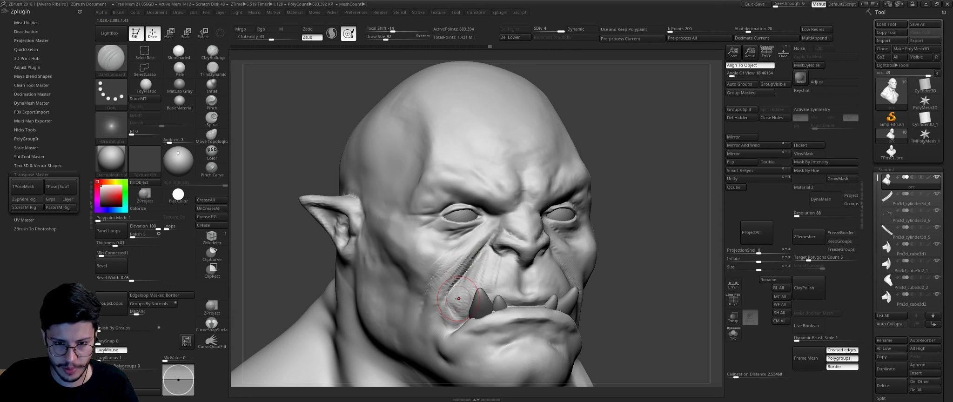
mouse_move(458, 298)
right_mouse_down()
mouse_move(649, 276)
mouse_move(490, 267)
right_mouse_up()
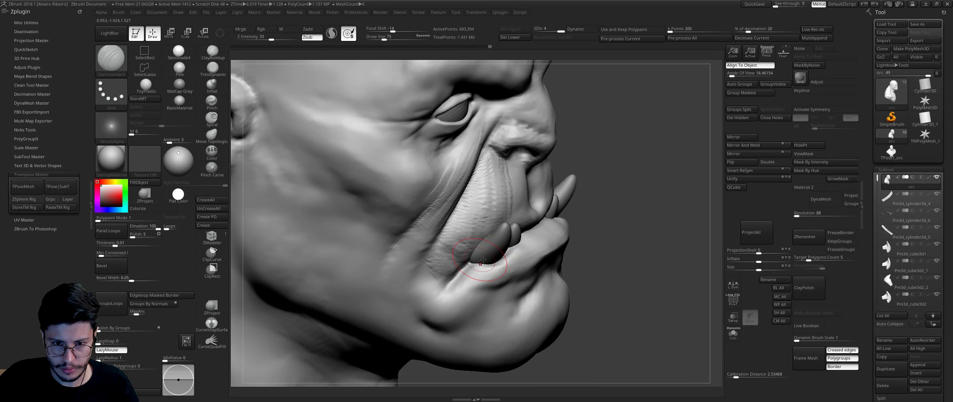
left_click(729, 319)
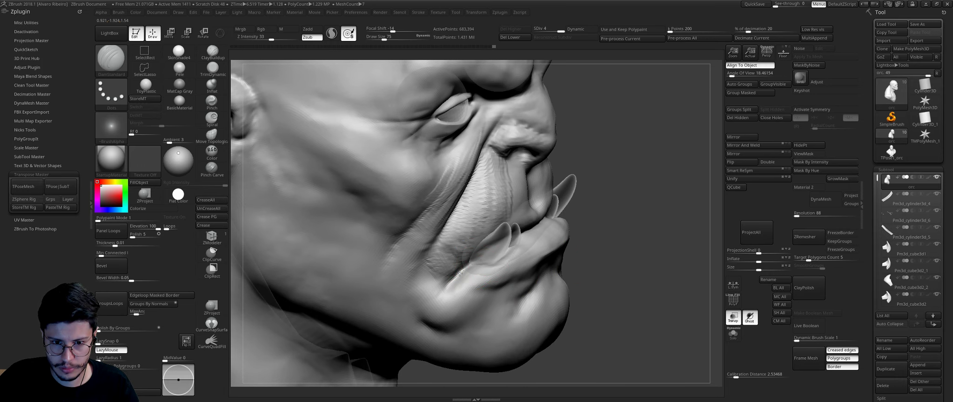
right_click_drag(458, 281, 507, 273)
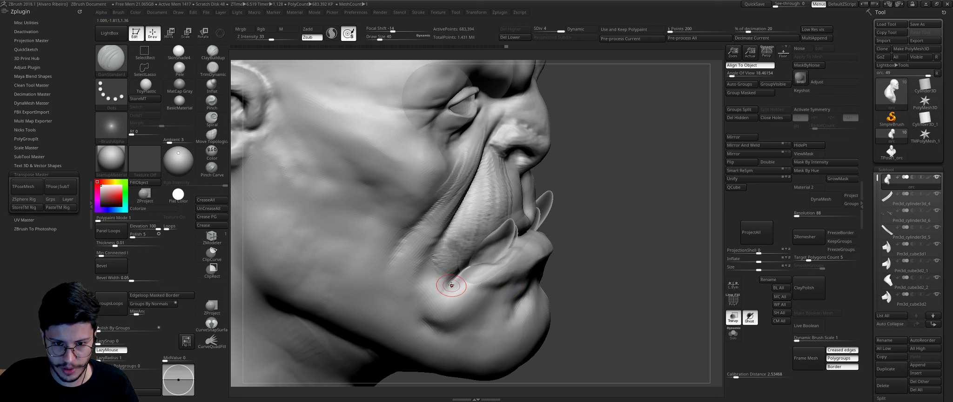
Step: Build up the lips with ClayBuildup at size 27 and review the head from front and three-quarter
key("b")
key("c")
key("b")
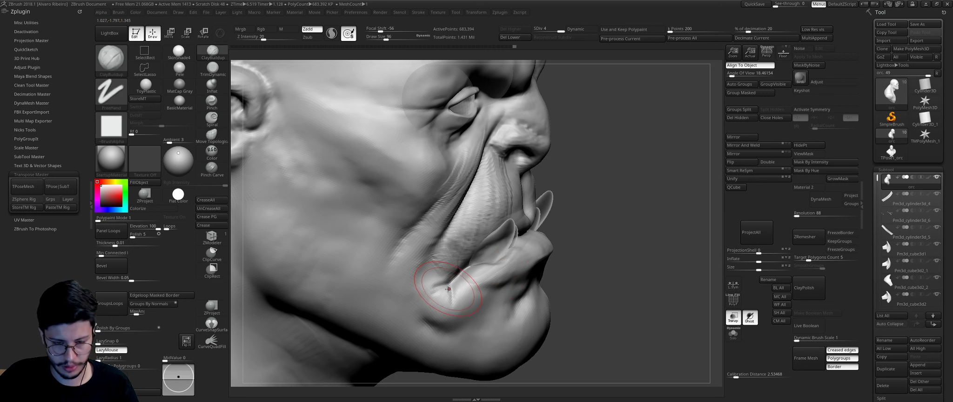
key("bracketleft")
key("bracketleft")
key("bracketleft")
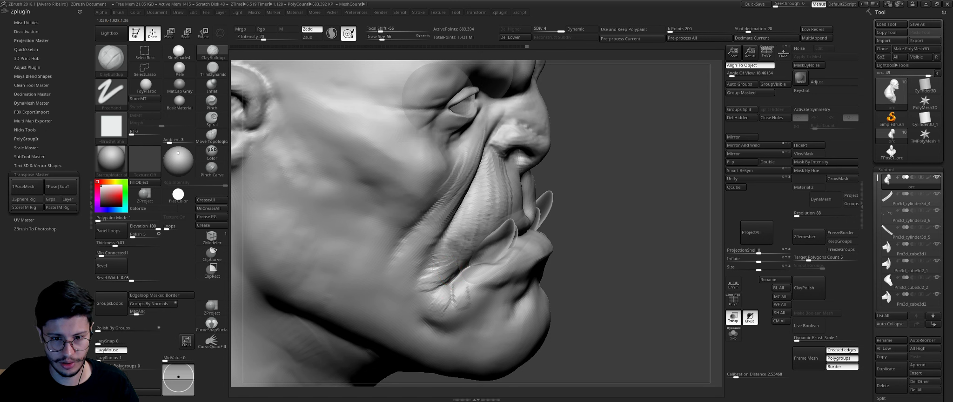
right_click_drag(426, 296, 408, 259, "ctrl")
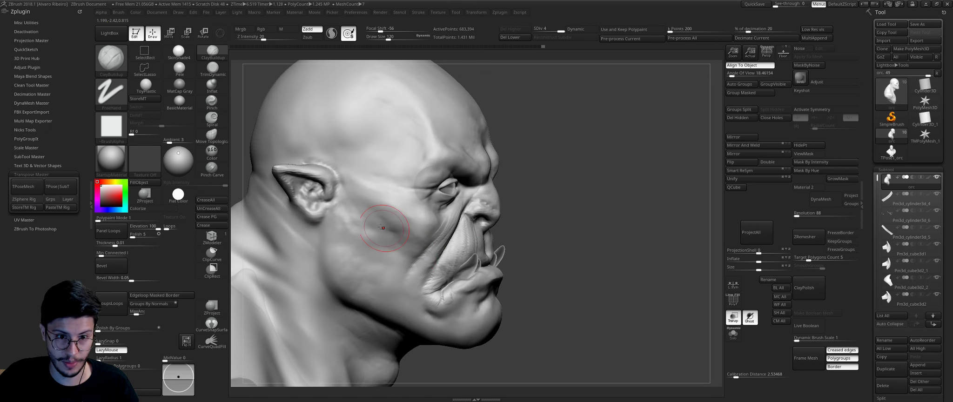
right_click_drag(331, 211, 507, 179)
mouse_move(558, 154)
right_mouse_down()
mouse_move(570, 135)
mouse_move(591, 154)
mouse_move(577, 140)
right_mouse_up()
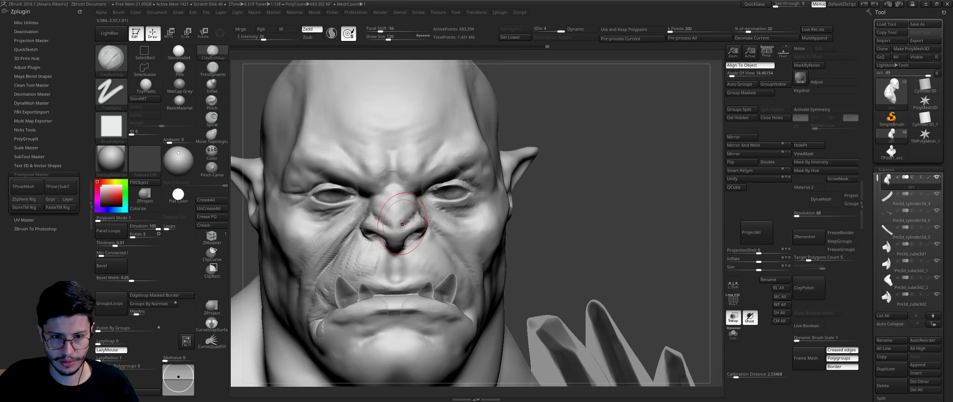
right_click_drag(406, 222, 363, 215)
Step: Make the tusks solid again and use a smaller Move brush on the front of the face
key("b")
key("m")
key("v")
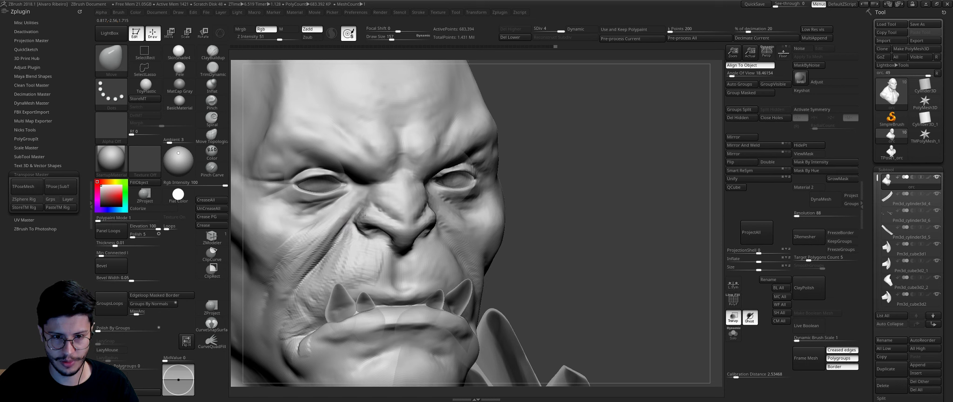
key("bracketleft")
right_click_drag(395, 224, 407, 213, "alt")
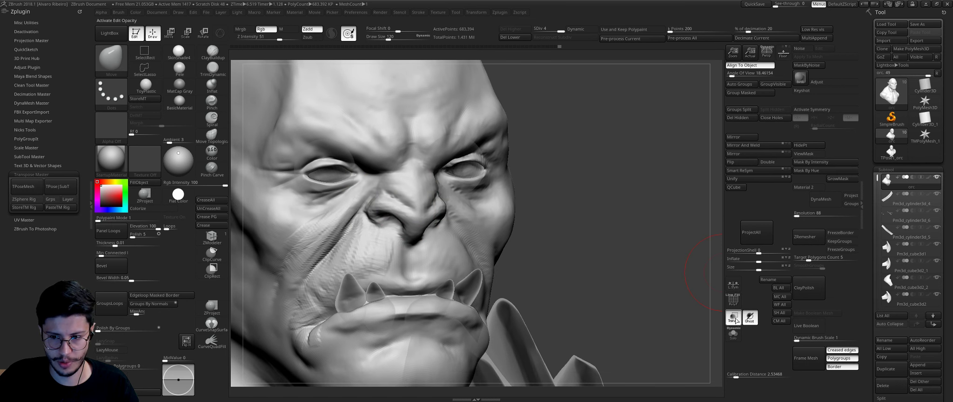
left_click(734, 318)
mouse_move(465, 196)
right_mouse_down("shift")
mouse_move(431, 177)
mouse_move(568, 196)
right_mouse_up("shift")
Step: Refine the eye area with ClayBuildup, Move and Clay brushes
key("b")
key("c")
key("b")
key("b")
key("m")
key("v")
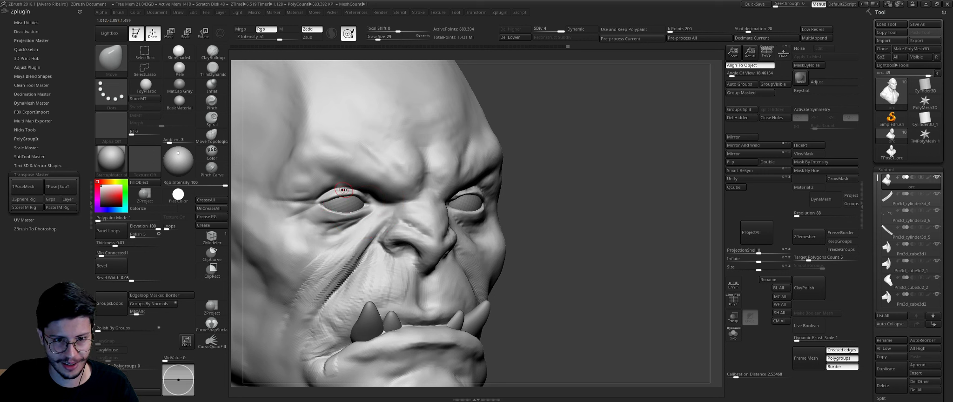
key("b")
key("c")
key("l")
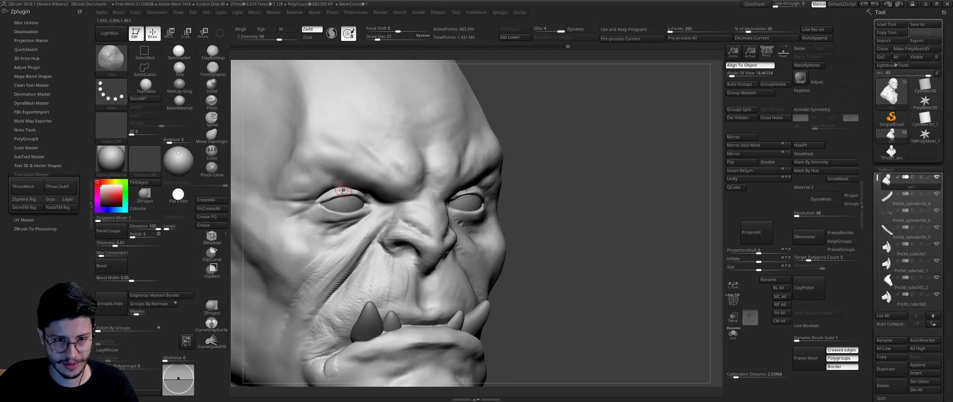
Step: Cut the diagonal scar across the nose bridge with DamStandard
key("b")
key("d")
key("s")
mouse_move(355, 194)
right_mouse_down()
mouse_move(540, 208)
mouse_move(410, 240)
right_mouse_up()
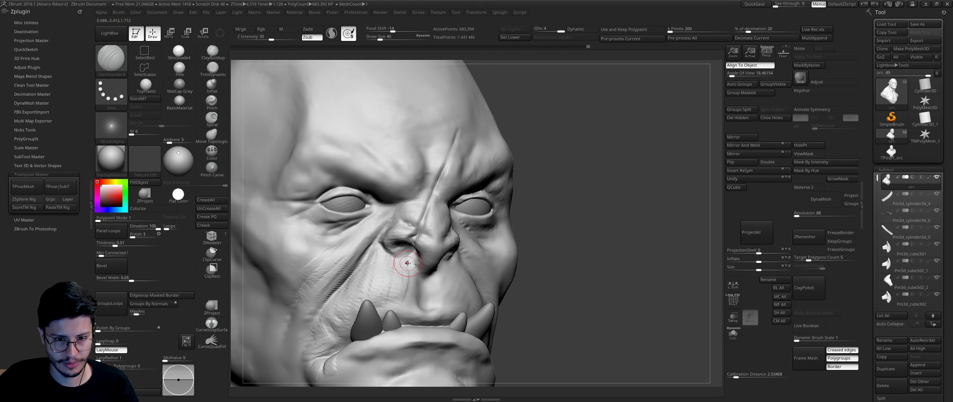
mouse_move(401, 269)
left_mouse_down("alt")
mouse_move(515, 175)
mouse_move(521, 202)
left_mouse_up("alt")
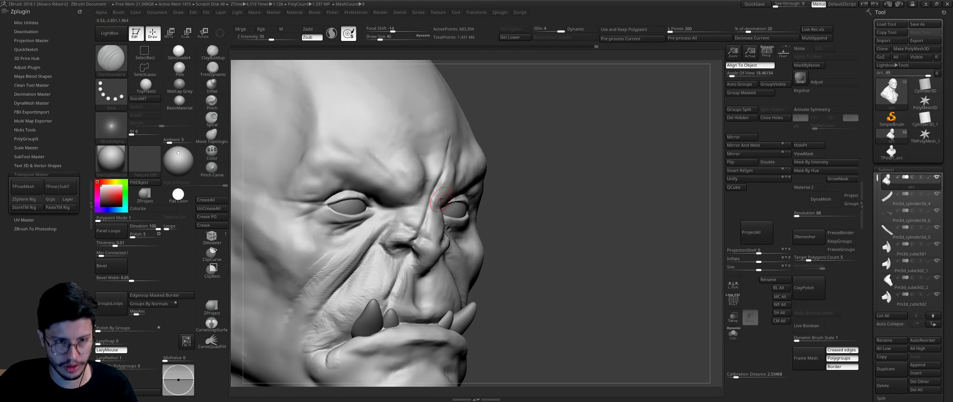
Step: Build up the scar edges with ClayBuildup at size 23, then select the tusk subtool
key("b")
key("c")
key("b")
key("]")
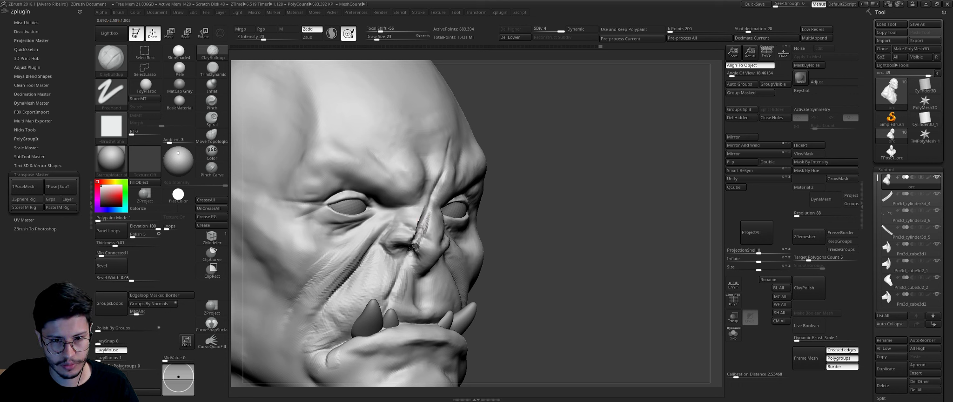
left_click_drag(498, 219, 421, 241, "shift")
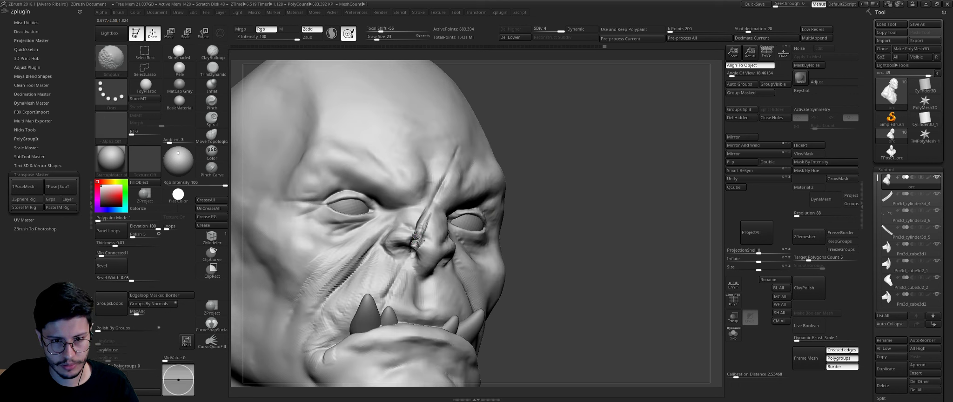
left_click_drag(526, 186, 452, 135)
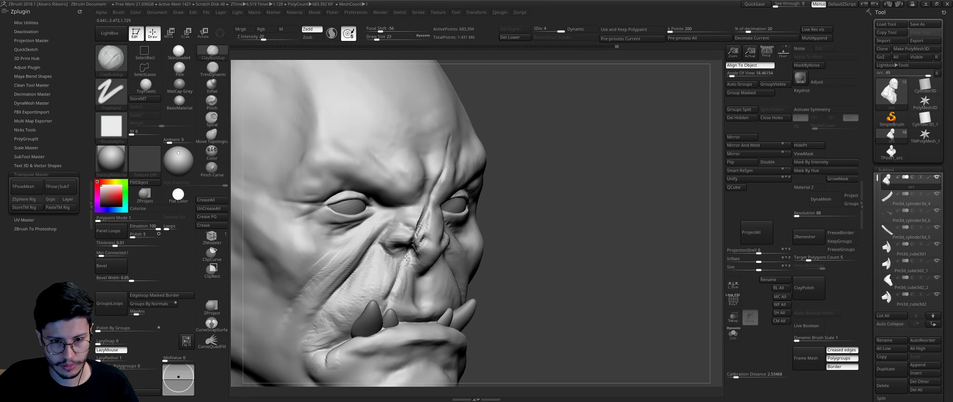
left_click(383, 312, "alt")
left_click_drag(535, 214, 533, 258)
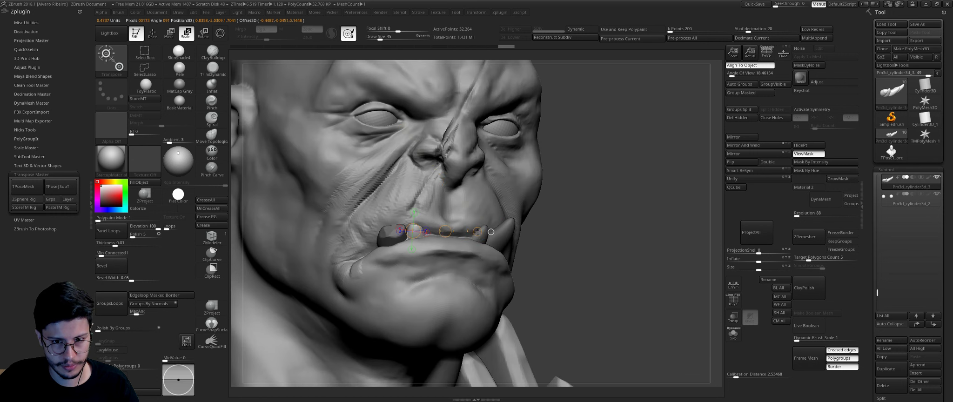
Step: Start repositioning the small lower tooth with Transpose move and rotate lines
left_click_drag(447, 231, 445, 236)
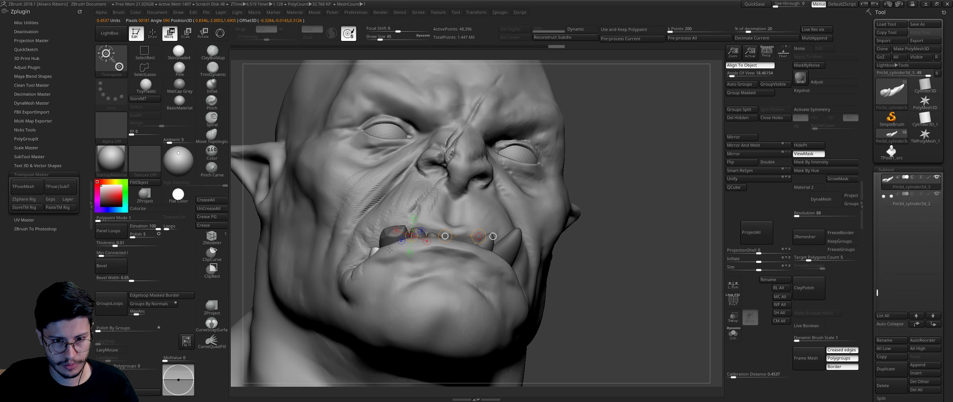
key("r")
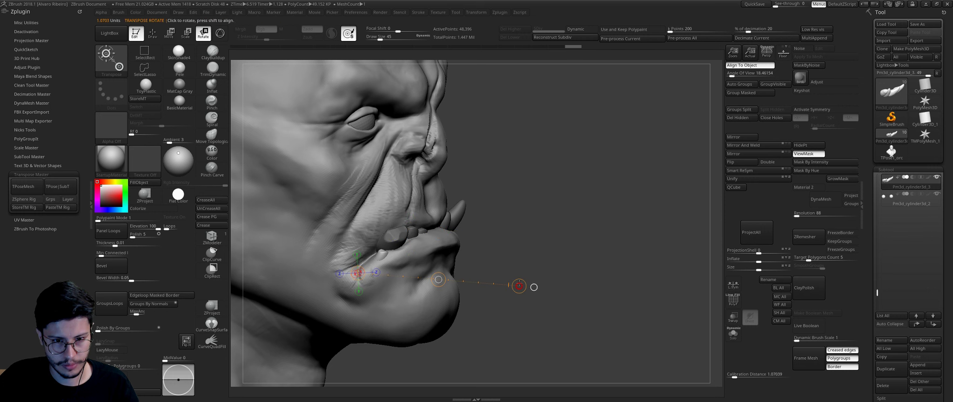
left_click_drag(512, 186, 588, 184, "shift")
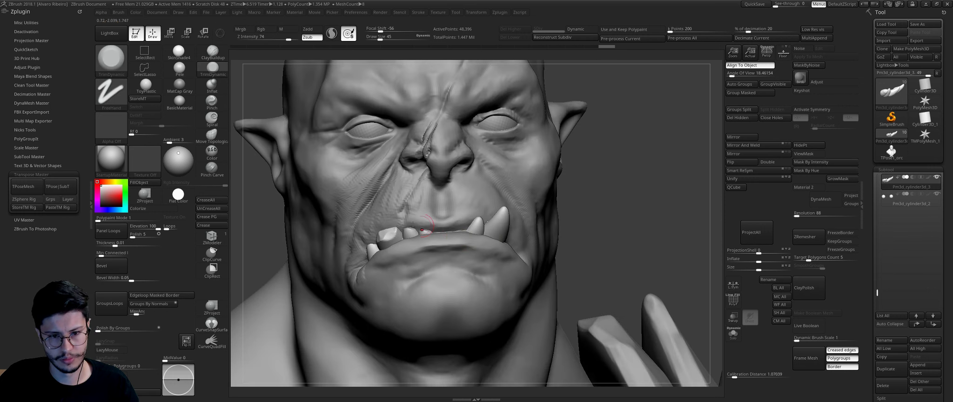
key("b")
key("m")
key("t")
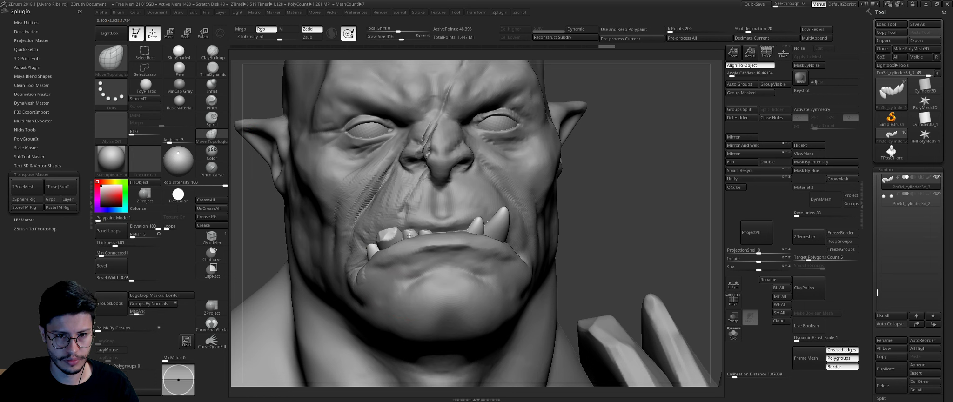
key("e")
left_click_drag(467, 223, 514, 236)
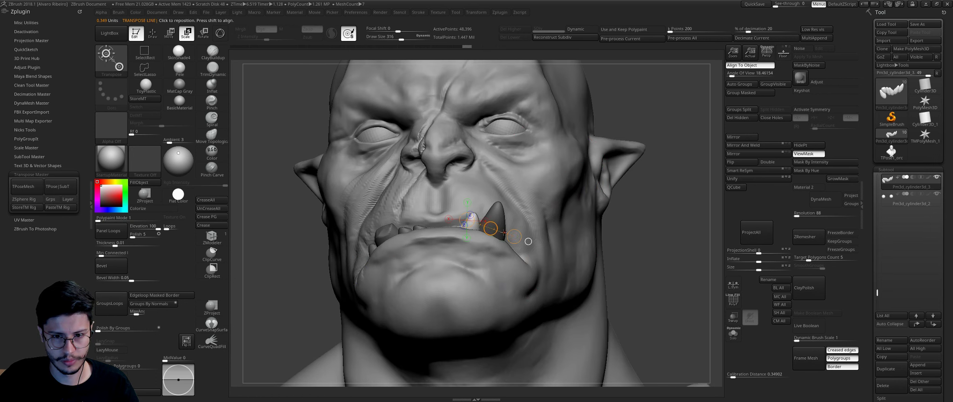
key("w")
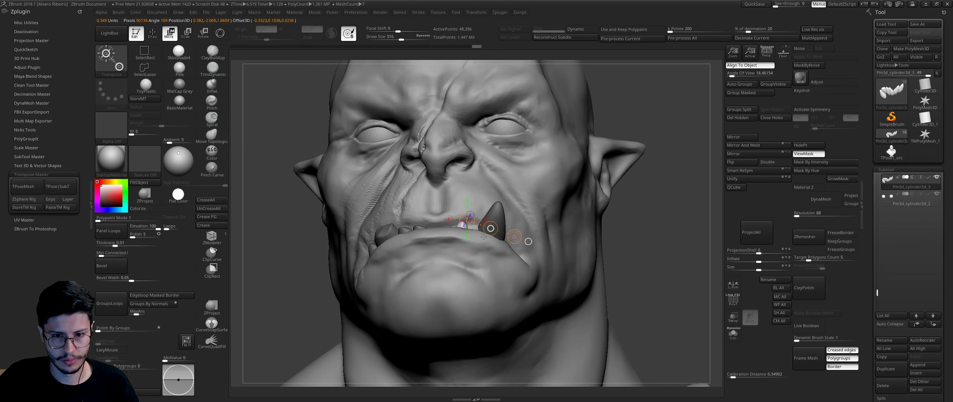
left_click_drag(451, 232, 612, 250)
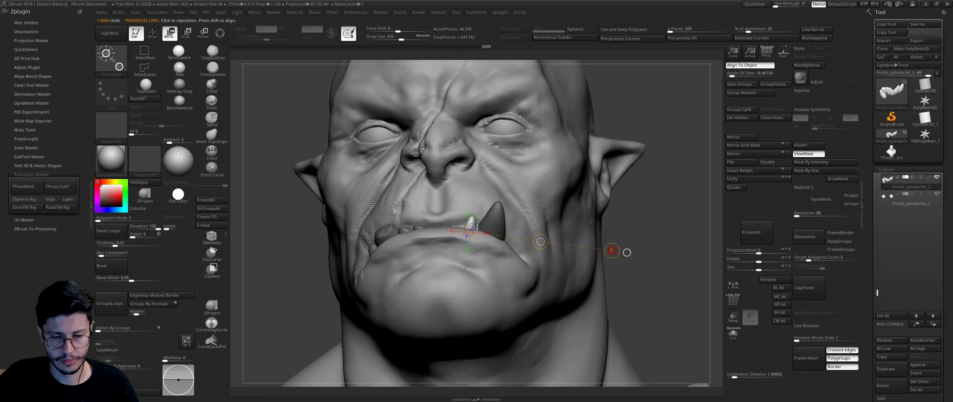
key("r")
key("w")
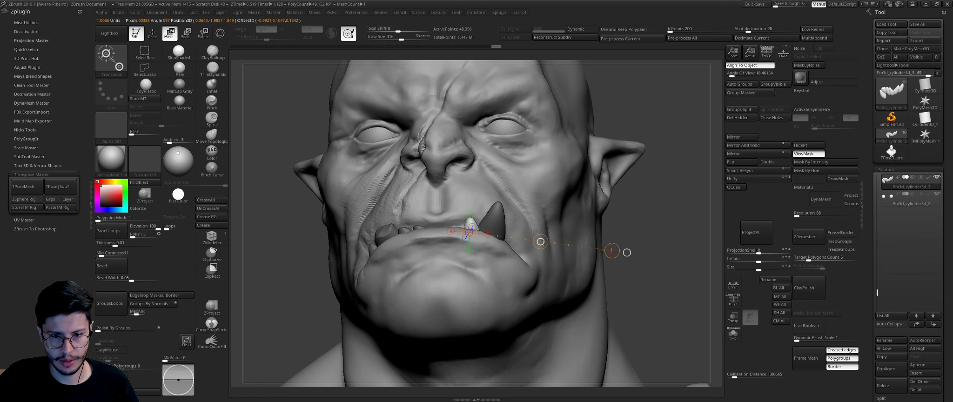
Step: Push the lower tooth back inside the mouth with a Transpose move viewed from below
right_click_drag(543, 243, 642, 229)
right_click_drag(302, 272, 612, 244)
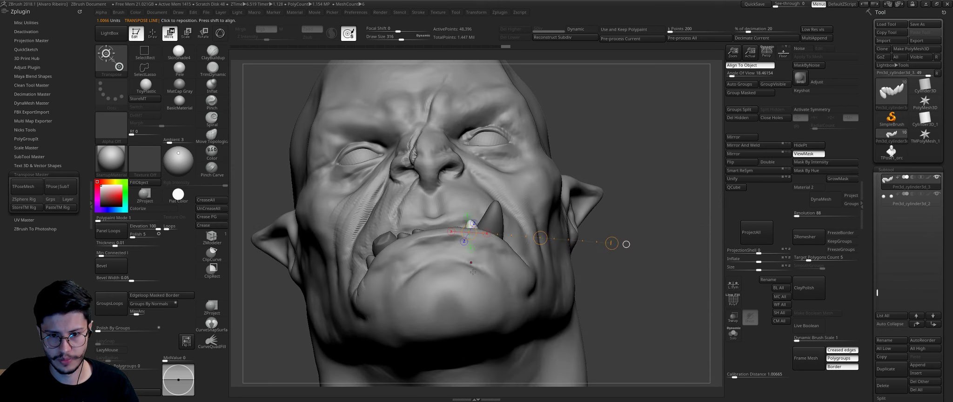
right_click_drag(459, 285, 541, 275)
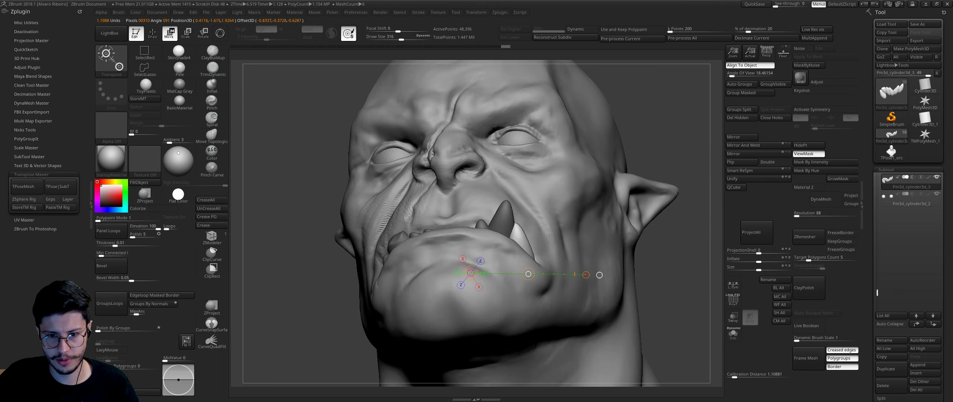
left_click_drag(522, 239, 663, 162)
key("r")
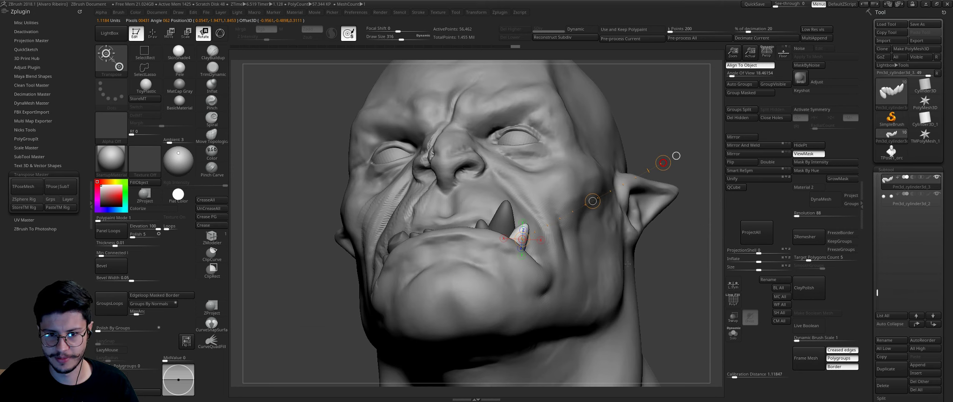
right_click_drag(628, 264, 532, 272)
key("w")
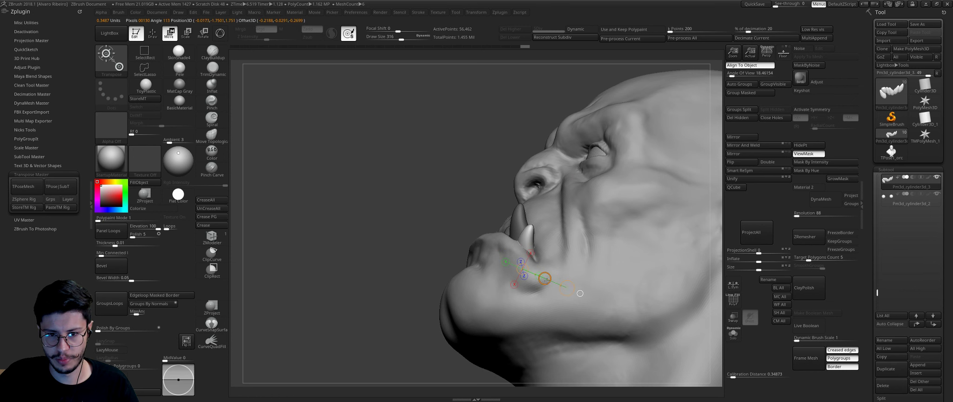
right_click_drag(538, 303, 541, 202)
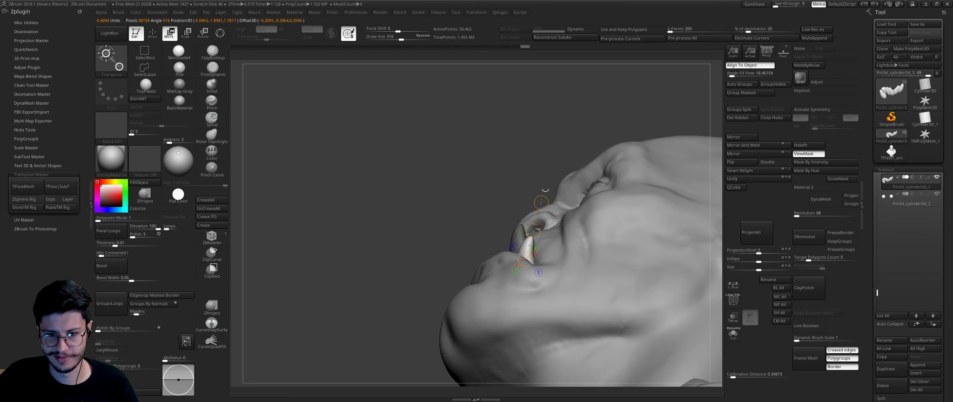
left_click_drag(535, 225, 533, 230)
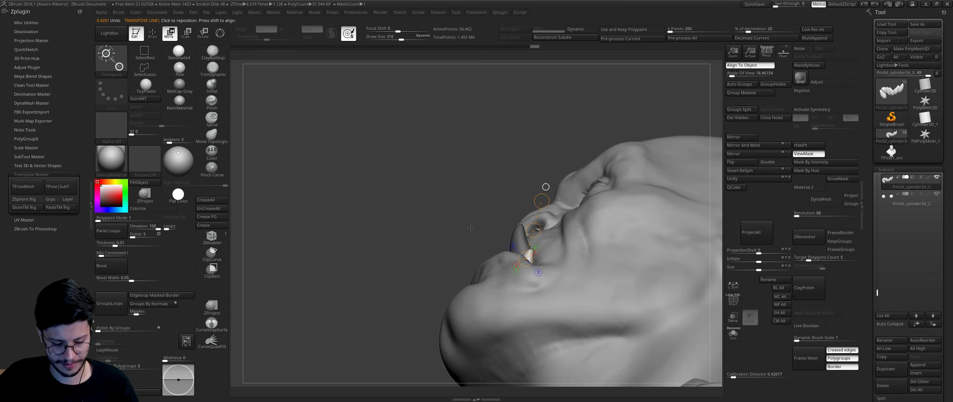
key("q")
Step: Select the orc head subtool and subdivide it to about 2.733 million points
right_click_drag(533, 230, 529, 246)
key("s")
left_click_drag(540, 247, 531, 246)
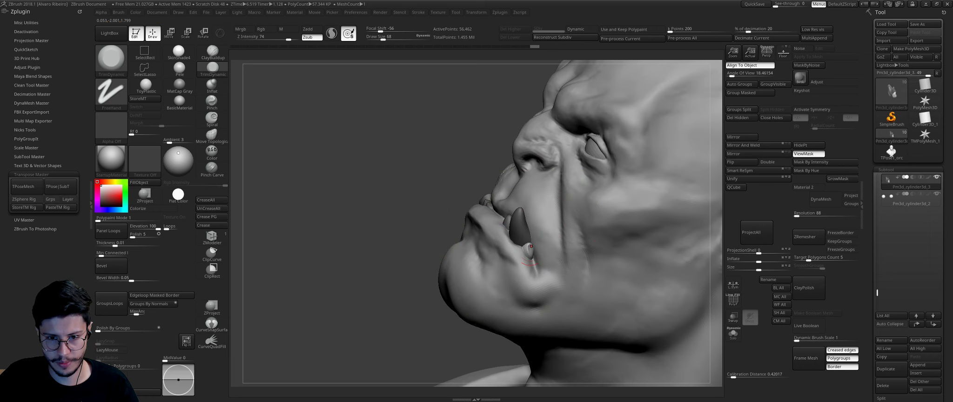
right_click_drag(471, 212, 575, 204)
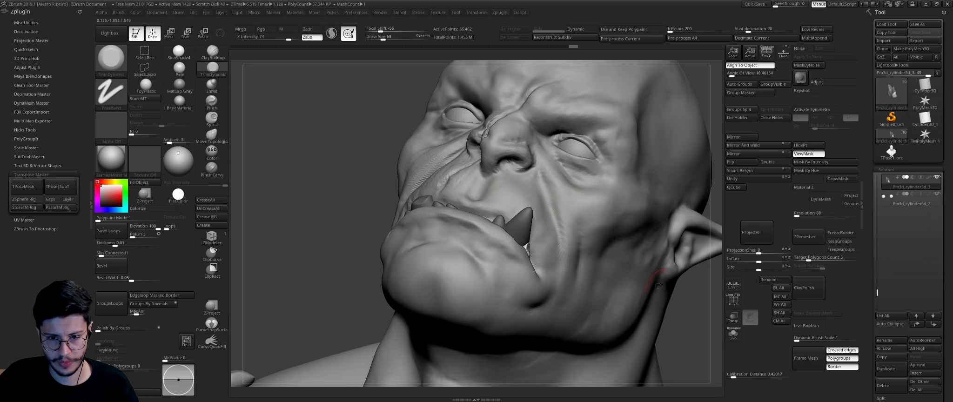
mouse_move(658, 285)
right_mouse_down()
mouse_move(633, 219)
mouse_move(585, 174)
right_mouse_up()
left_click(585, 174, "alt")
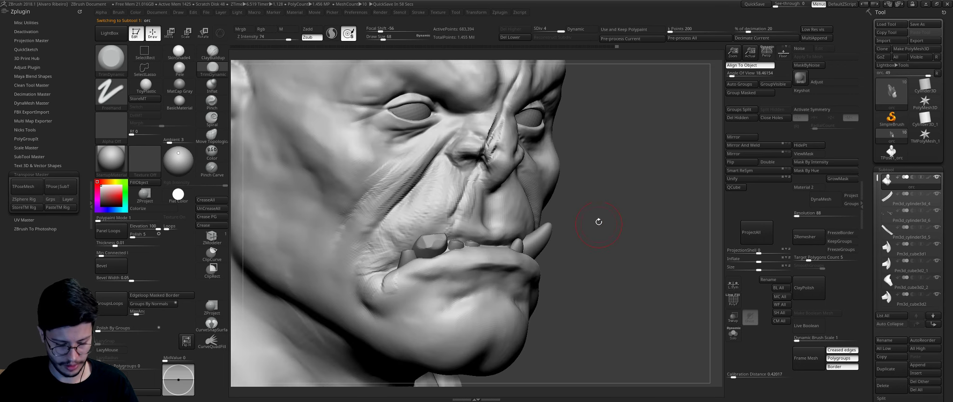
right_click_drag(599, 222, 589, 213)
key("ctrl+d")
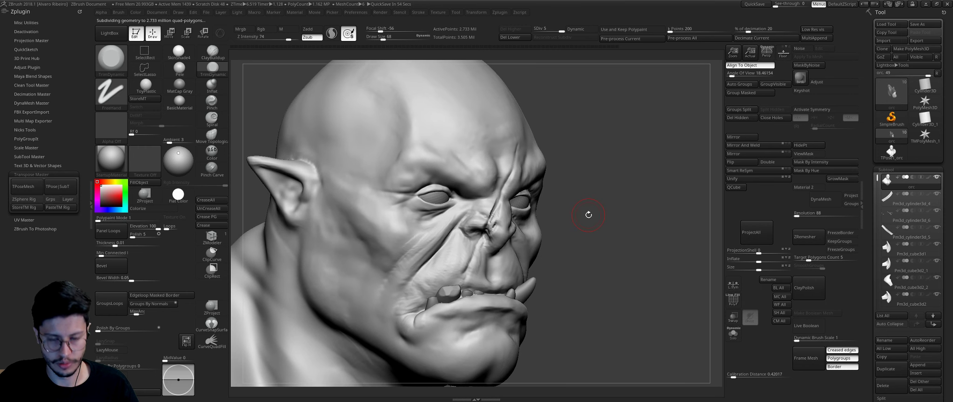
Step: Pick DamStandard at brush size 33 and zoom in on the face
key("b")
key("d")
key("s")
key("s")
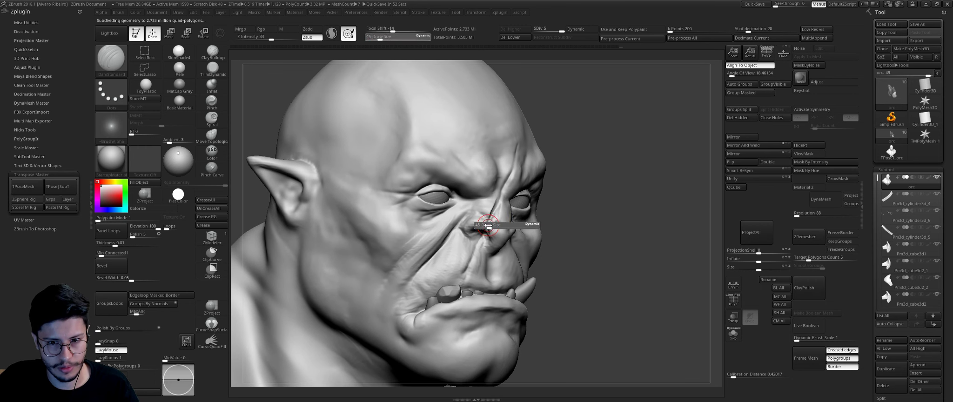
left_click_drag(493, 217, 484, 232)
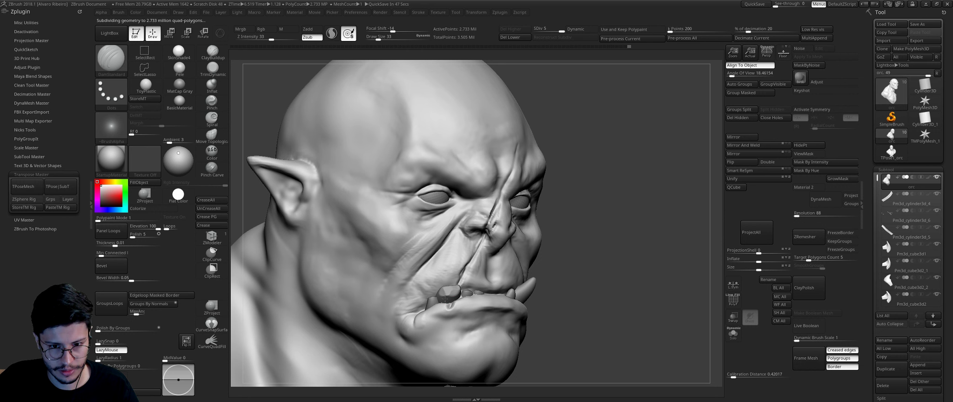
right_click_drag(445, 299, 449, 307, "ctrl")
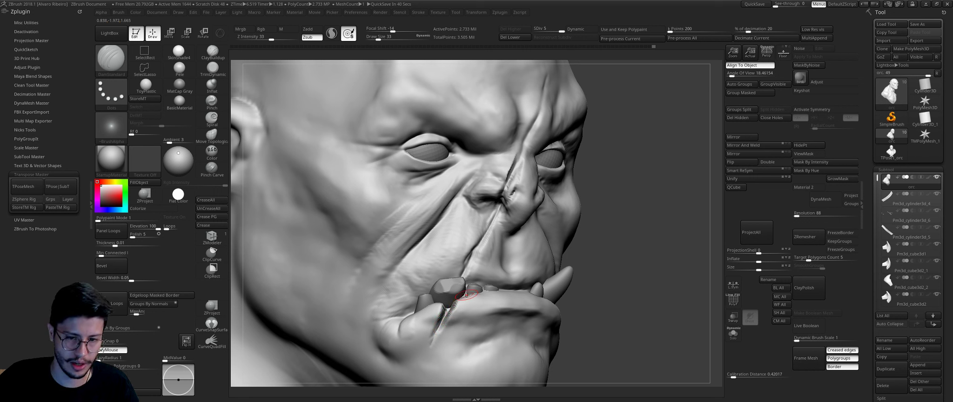
Step: Deepen the nostril with ClayBuildup at size 40, then return to DamStandard
key("b")
key("c")
key("b")
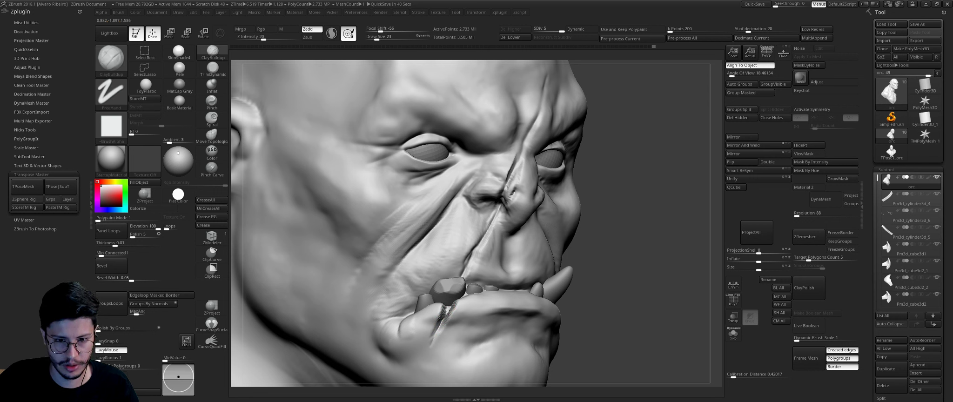
key("s")
left_click(445, 311)
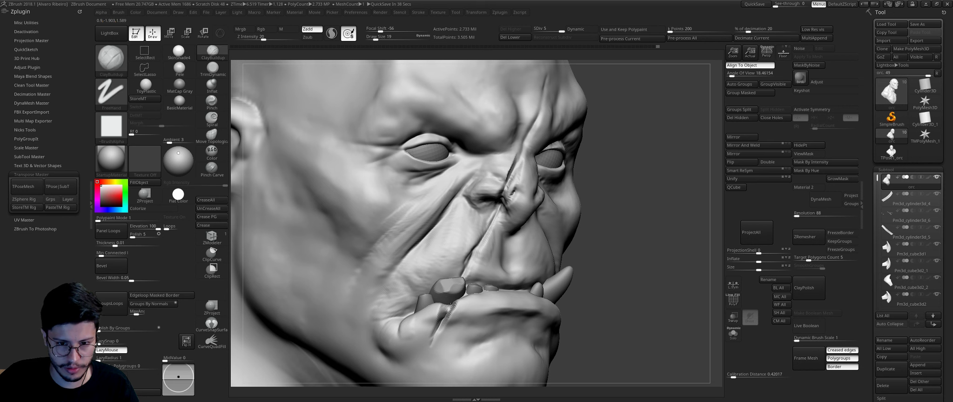
left_click_drag(572, 254, 441, 308)
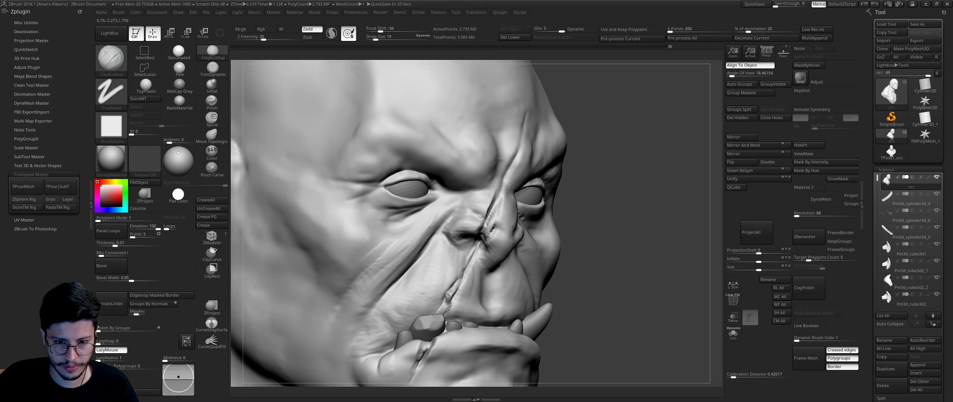
key("bracketright")
key("bracketright")
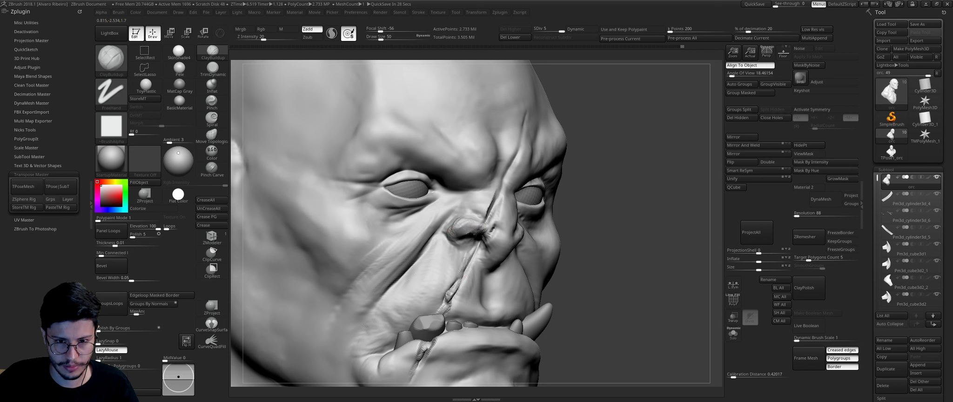
left_click_drag(465, 235, 453, 238)
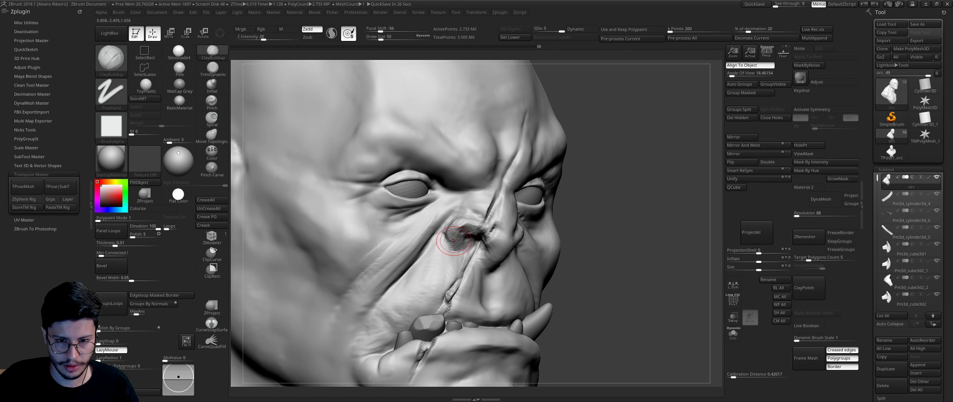
key("b")
key("d")
key("s")
key("shift")
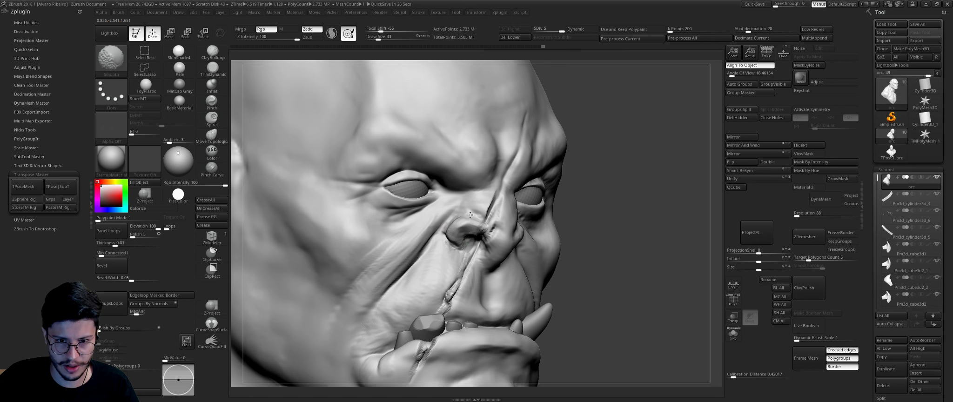
right_click_drag(470, 215, 484, 200)
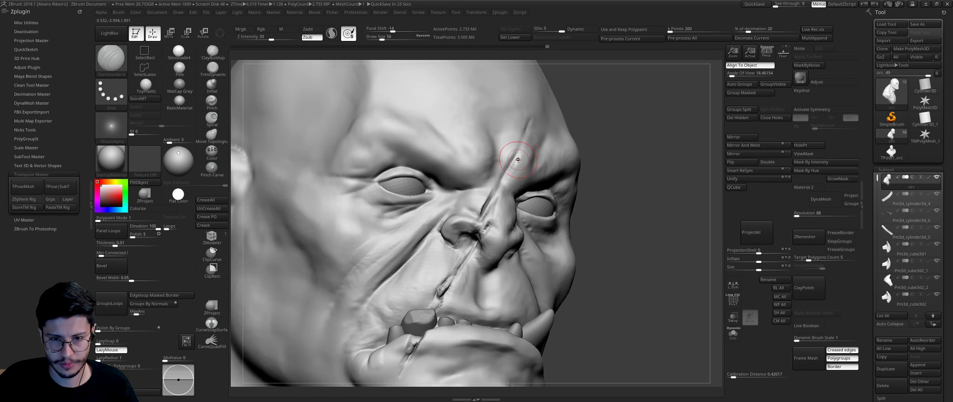
Step: Carve a crease along the nose bridge from a frontal view
right_click_drag(518, 160, 478, 234)
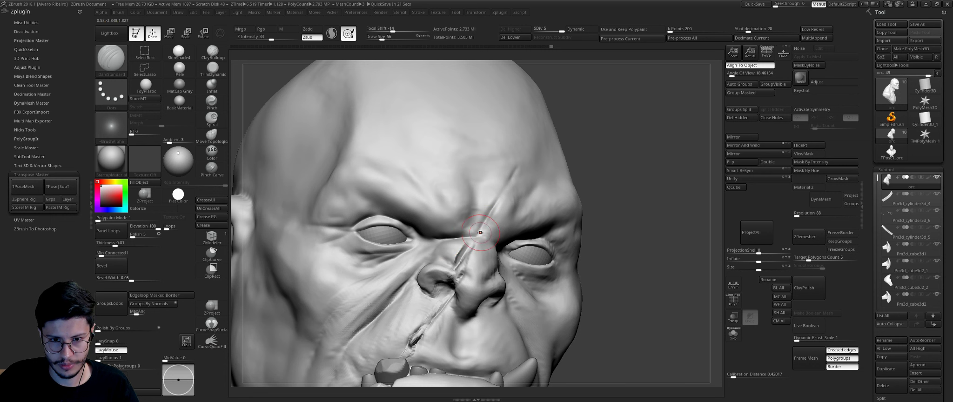
right_click_drag(541, 219, 491, 228)
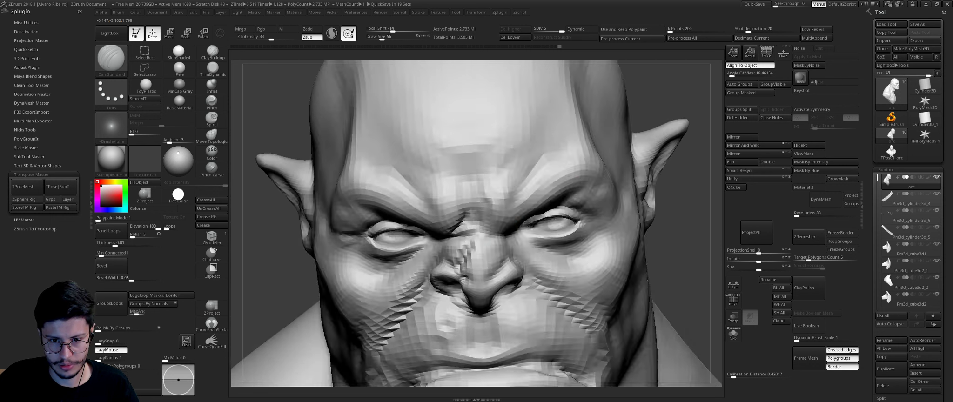
mouse_move(502, 236)
left_mouse_down()
mouse_move(481, 246)
mouse_move(487, 232)
left_mouse_up()
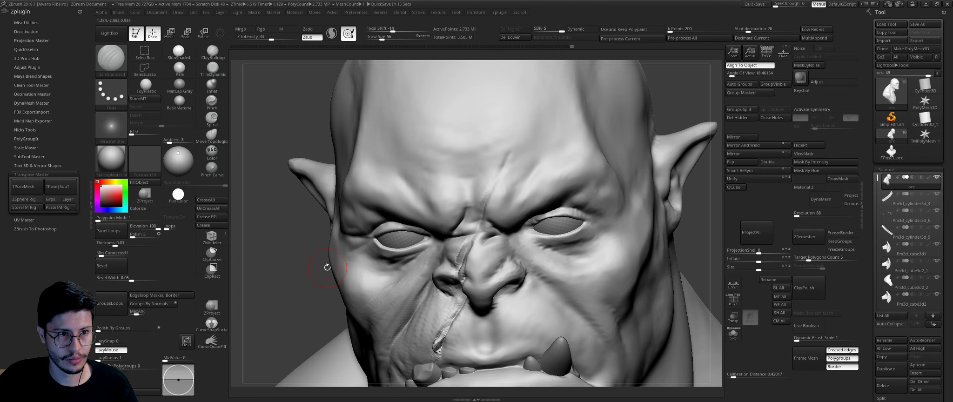
Step: Build up clay on the forehead between the brows with ClayBuildup
key("b")
key("s")
key("t")
right_click_drag(313, 277, 442, 218)
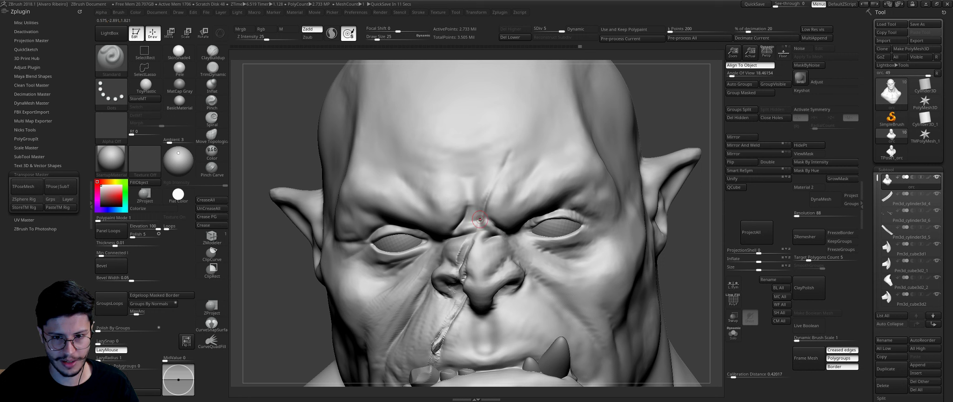
key("b")
key("c")
Step: Carve a DamStandard crease between the brows and build folds around it with ClayBuildup
key("b")
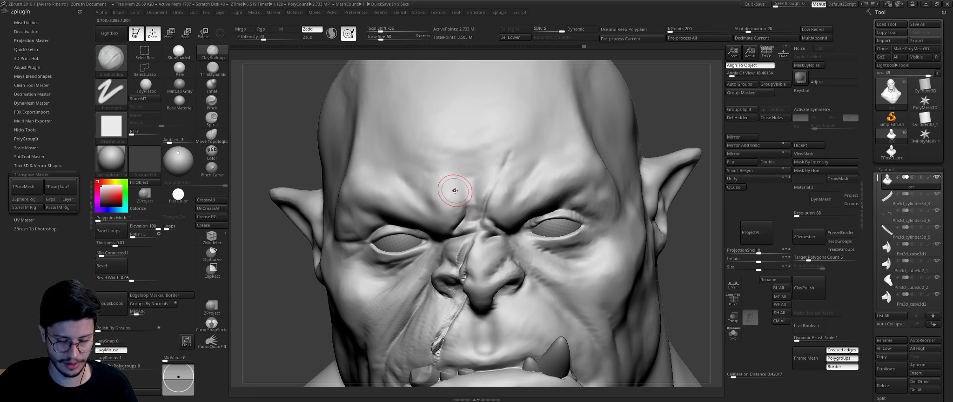
left_click_drag(458, 195, 445, 227)
key("b")
key("d")
key("s")
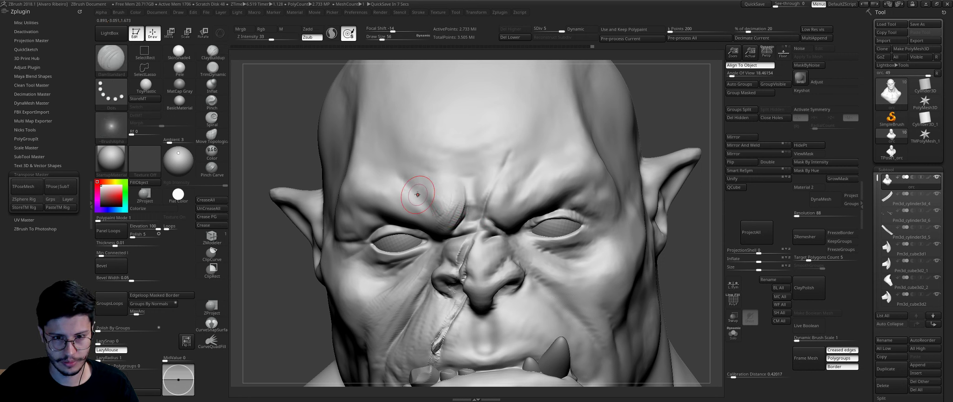
left_click_drag(439, 177, 445, 209)
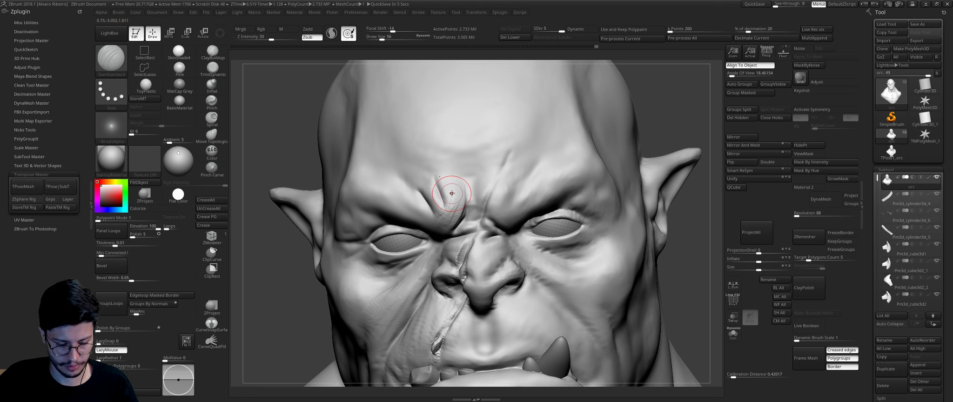
key("b")
key("c")
key("b")
left_click_drag(451, 186, 442, 206)
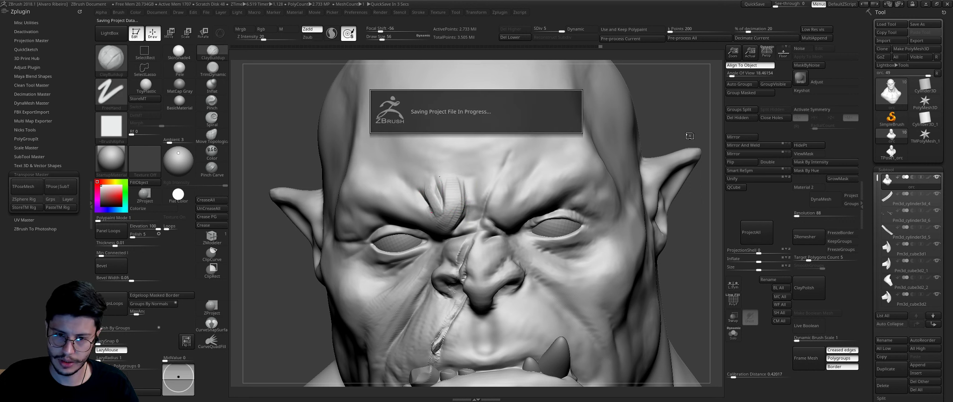
Step: Smooth the harsh creases beside the nose and above the upper lip with a smaller brush
left_click_drag(671, 119, 456, 307)
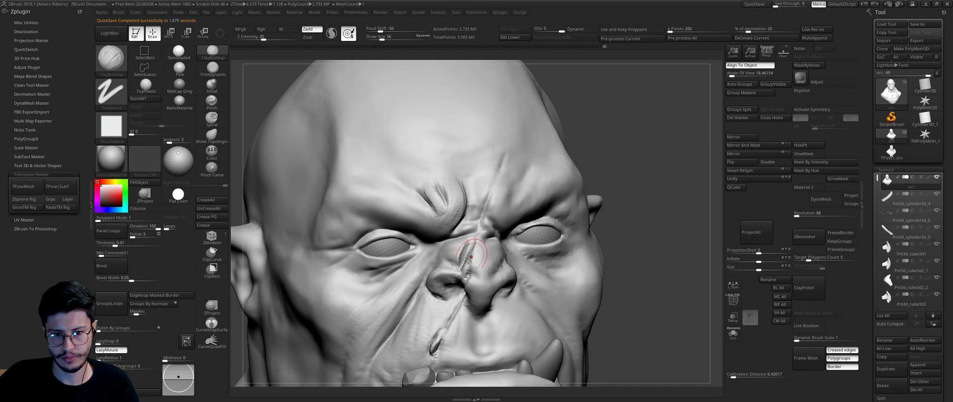
key("bracketleft")
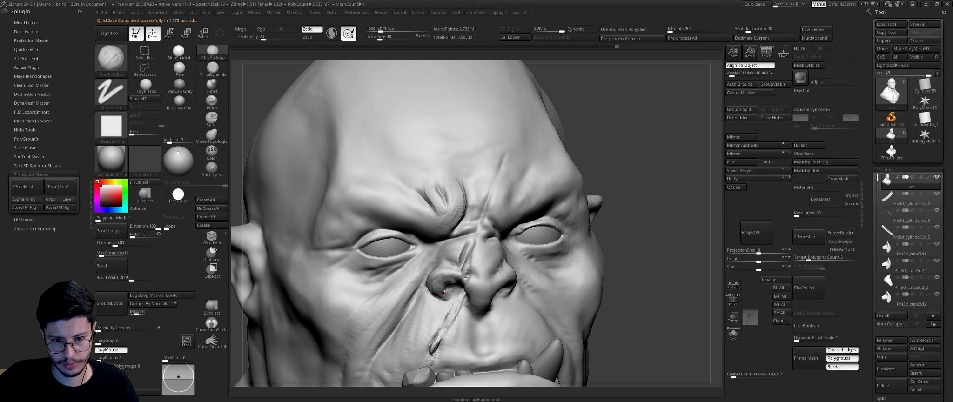
mouse_move(640, 260)
left_mouse_down()
mouse_move(475, 307)
mouse_move(500, 283)
left_mouse_up()
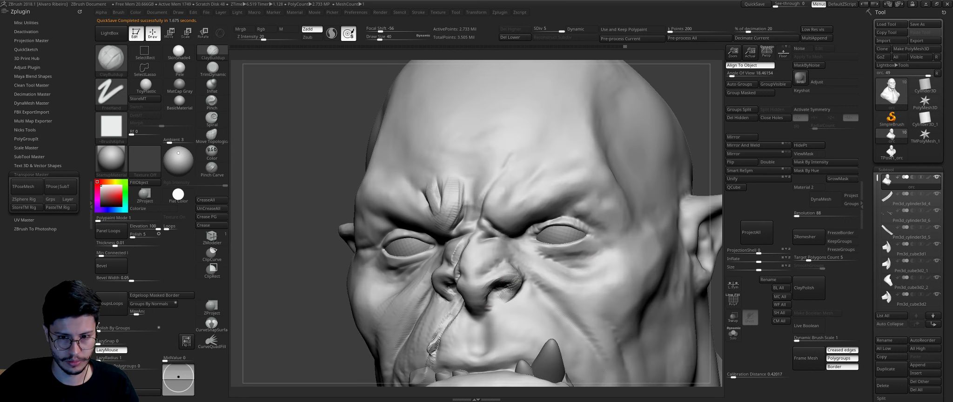
mouse_move(482, 301)
right_mouse_down()
mouse_move(488, 308)
mouse_move(481, 269)
right_mouse_up()
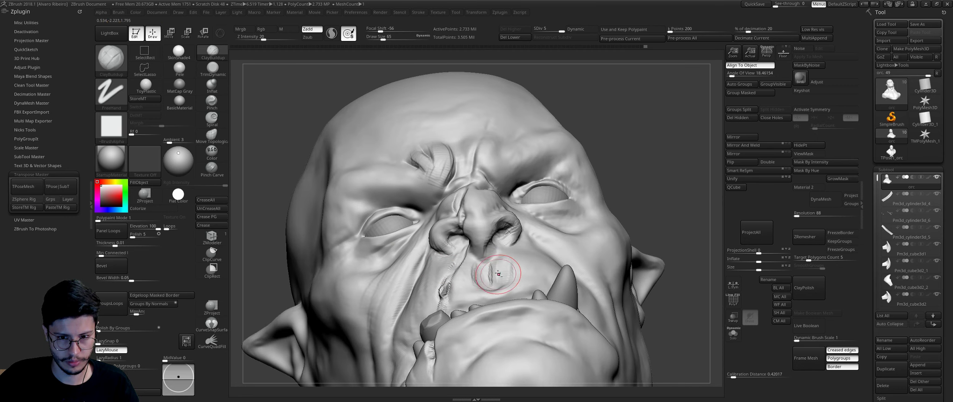
right_click_drag(496, 272, 624, 235)
key("bracketleft")
key("bracketleft")
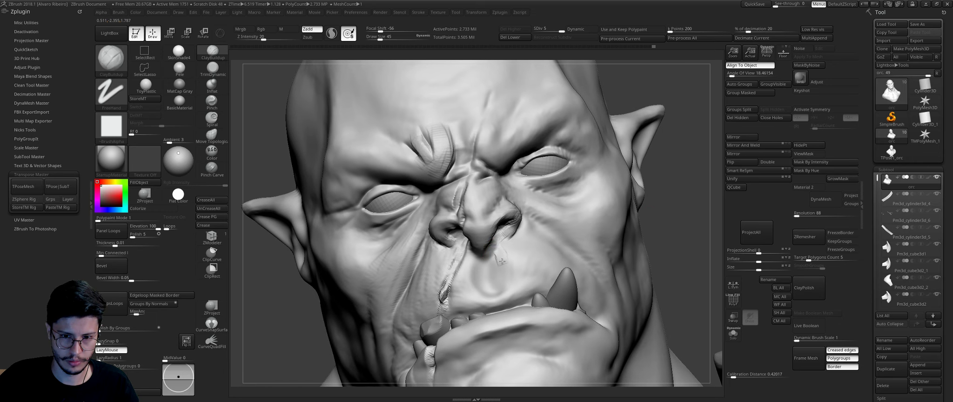
key("bracketright")
key("bracketright")
left_click_drag(504, 258, 489, 298, "shift")
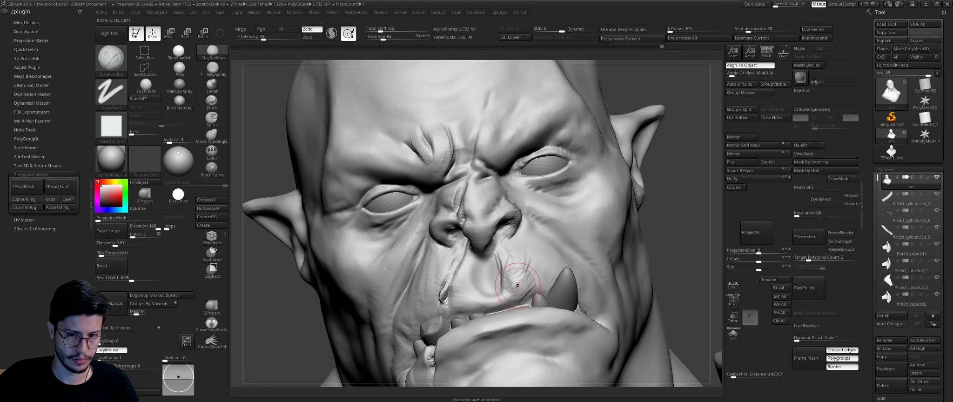
right_click_drag(489, 298, 491, 289, "shift")
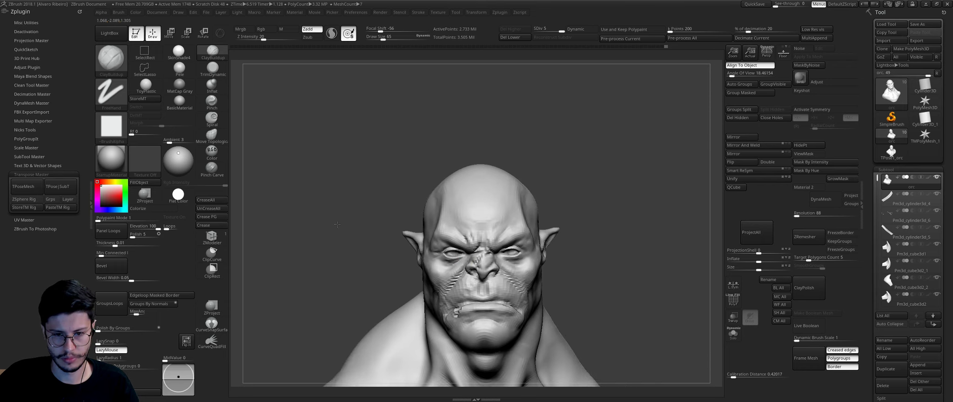
mouse_move(491, 289)
right_mouse_down()
mouse_move(479, 240)
mouse_move(577, 181)
mouse_move(600, 196)
right_mouse_up()
key("f")
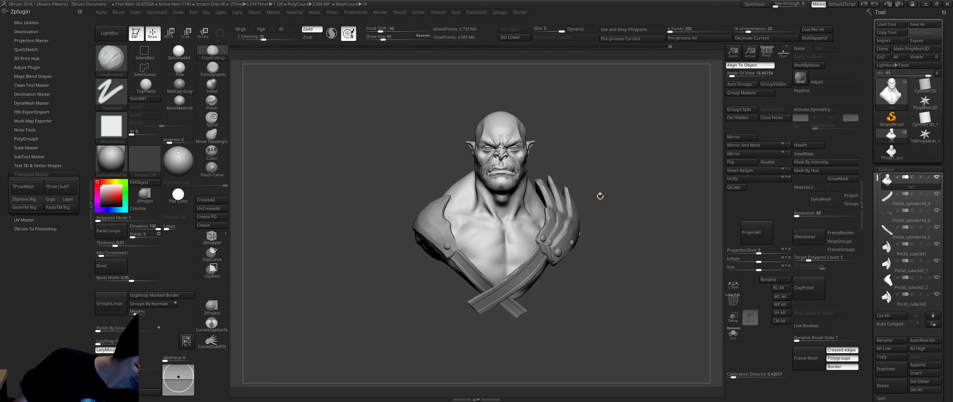
mouse_move(600, 196)
left_mouse_down("alt")
mouse_move(579, 240)
mouse_move(598, 179)
left_mouse_up("alt")
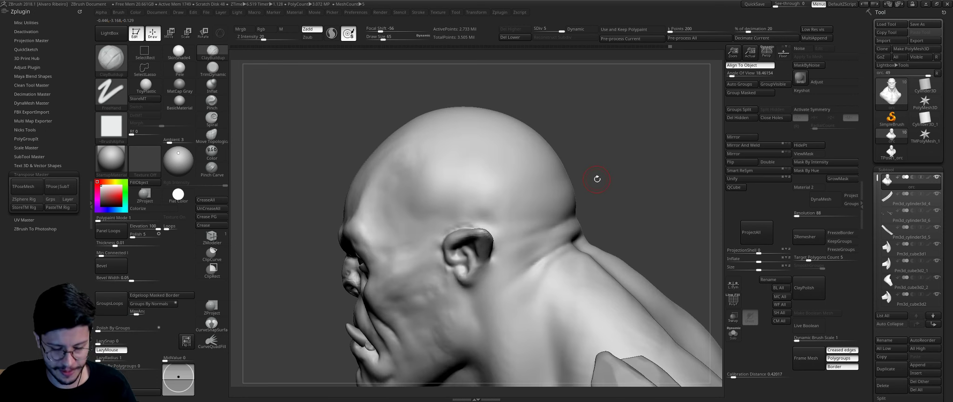
Step: Orbit to a rear three-quarter view of the ear and select the TrimDynamic brush
mouse_move(645, 159)
left_mouse_down()
mouse_move(436, 259)
mouse_move(435, 246)
left_mouse_up()
key("s")
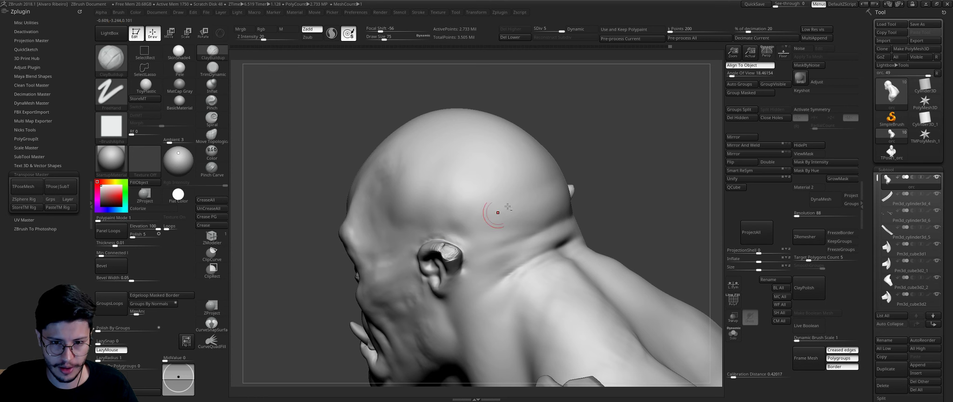
mouse_move(507, 206)
left_mouse_down()
mouse_move(452, 250)
mouse_move(451, 269)
left_mouse_up()
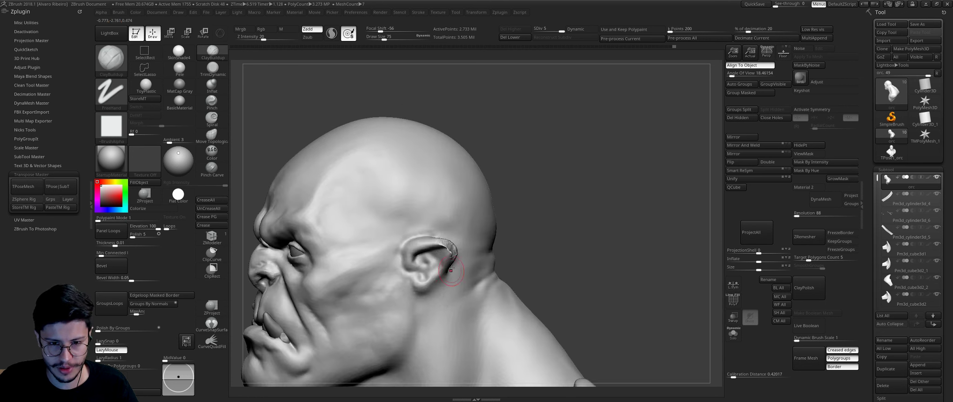
left_click_drag(534, 214, 451, 248)
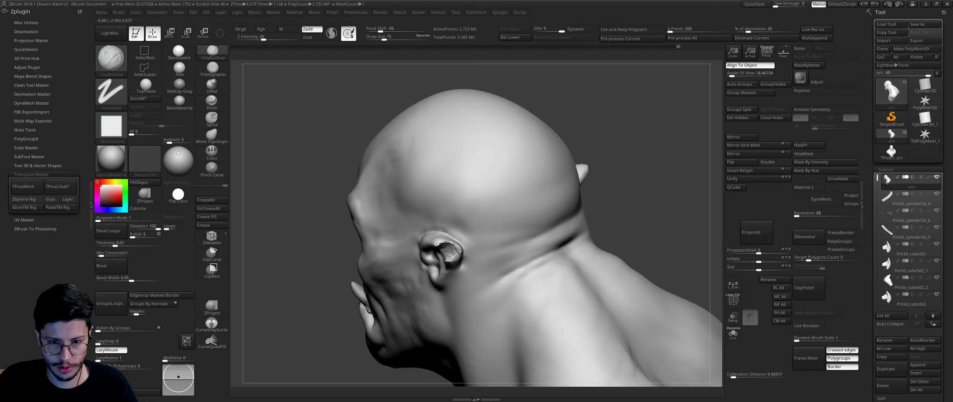
key("b")
key("t")
key("d")
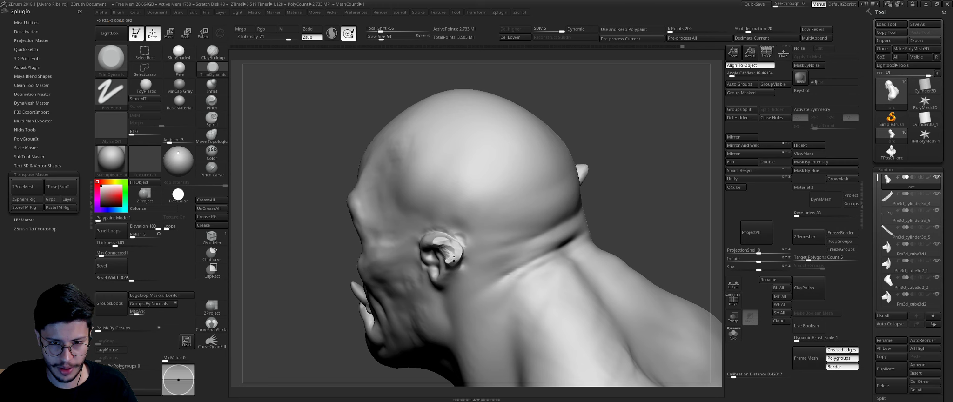
Step: Turn the head to side profile and switch to the Standard brush at size 35
mouse_move(454, 259)
left_mouse_down()
mouse_move(478, 223)
mouse_move(489, 228)
mouse_move(413, 265)
left_mouse_up()
key("b")
key("s")
key("t")
key("bracketright")
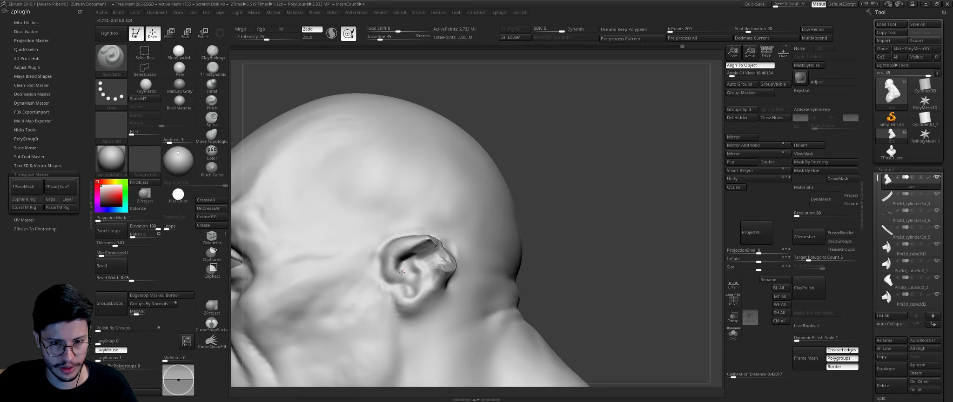
key("s")
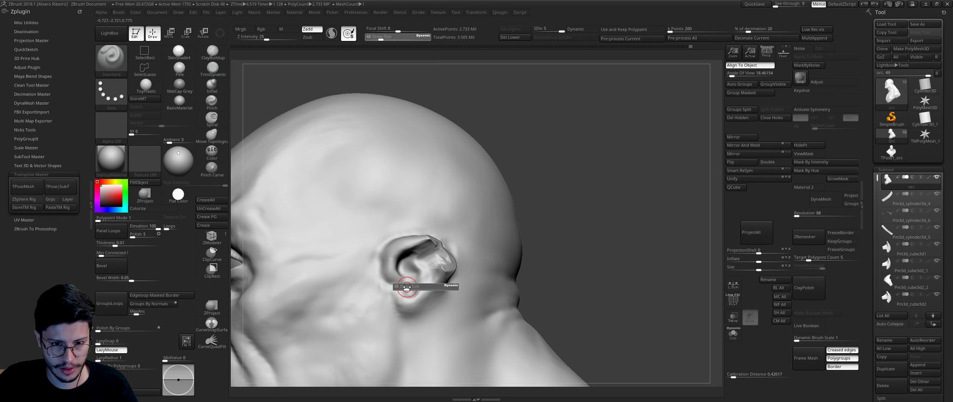
left_click_drag(407, 285, 413, 278)
Step: Carve the inner ear deeper from the tip with DamStandard, then zoom out to the front view
key("b")
key("d")
key("s")
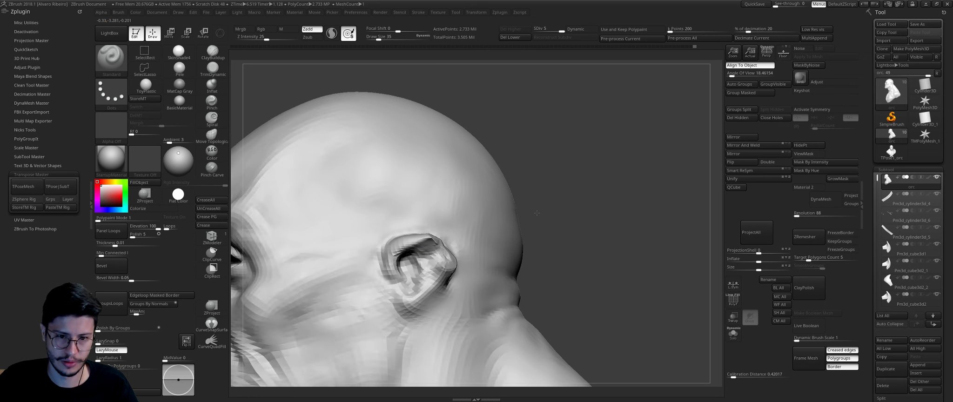
mouse_move(605, 232)
left_mouse_down("alt")
mouse_move(605, 325)
mouse_move(436, 285)
mouse_move(432, 297)
left_mouse_up("alt")
key("s")
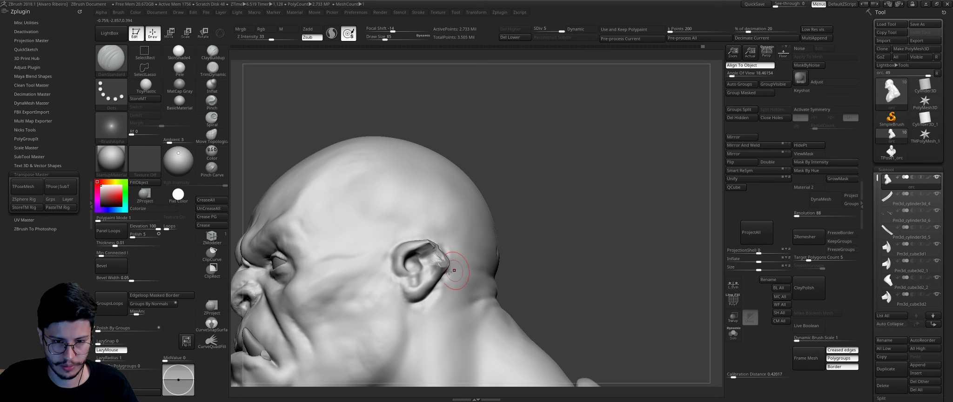
right_click_drag(411, 271, 326, 265)
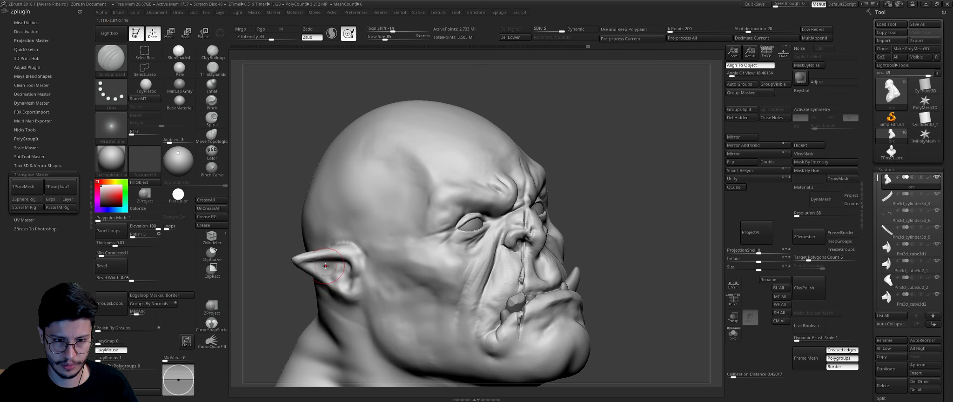
left_click_drag(316, 264, 351, 279, "alt")
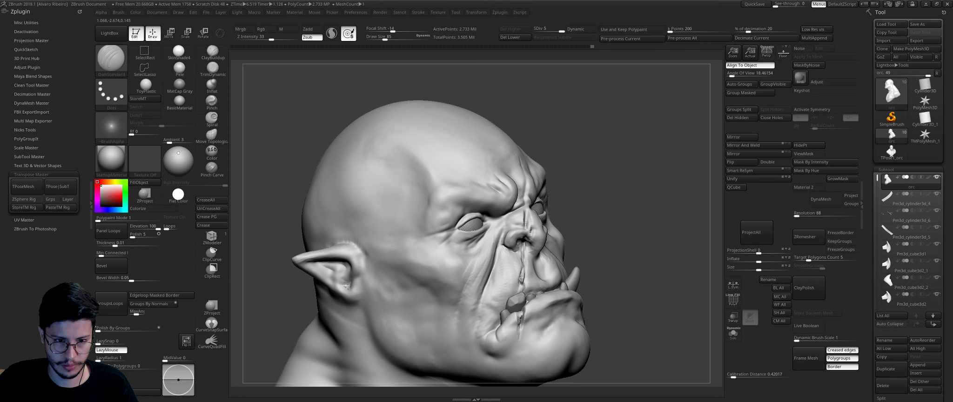
mouse_move(342, 264)
right_mouse_down("ctrl")
mouse_move(545, 196)
mouse_move(527, 219)
mouse_move(487, 206)
mouse_move(556, 189)
right_mouse_up("ctrl")
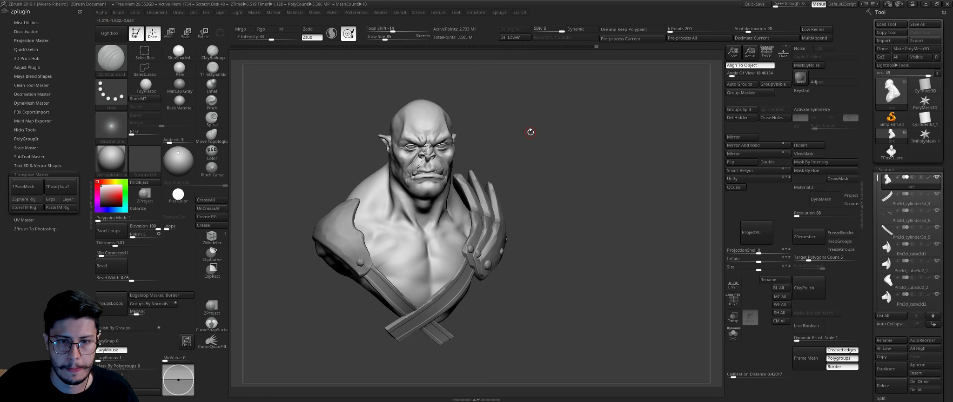
Step: Check the bust from three-quarter and front views, toggle LightBox, and bring up the brush picker
left_click_drag(518, 133, 505, 135)
mouse_move(511, 135)
left_mouse_down()
mouse_move(480, 138)
mouse_move(530, 131)
left_mouse_up()
left_click(114, 39)
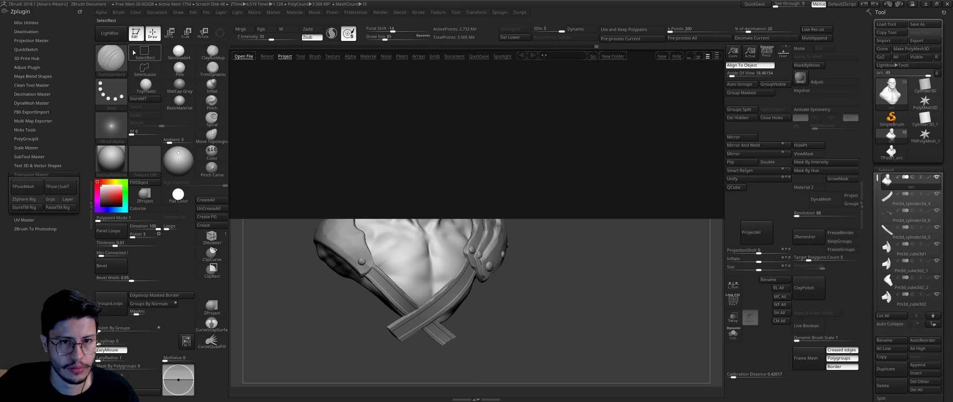
left_click(119, 64)
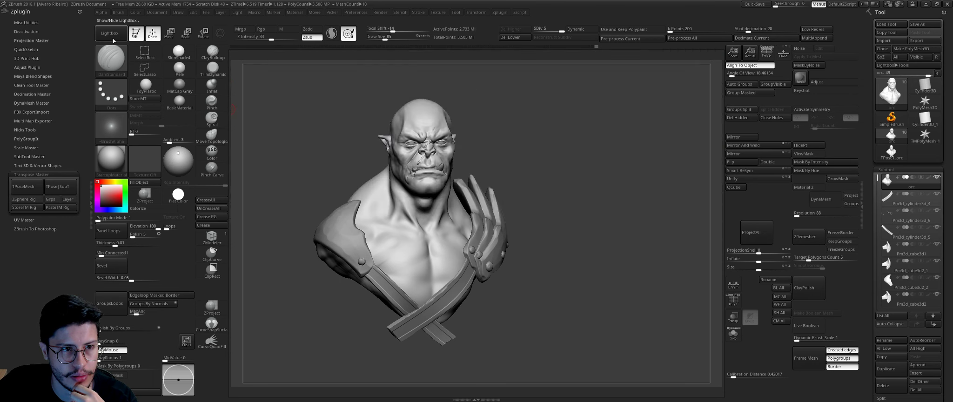
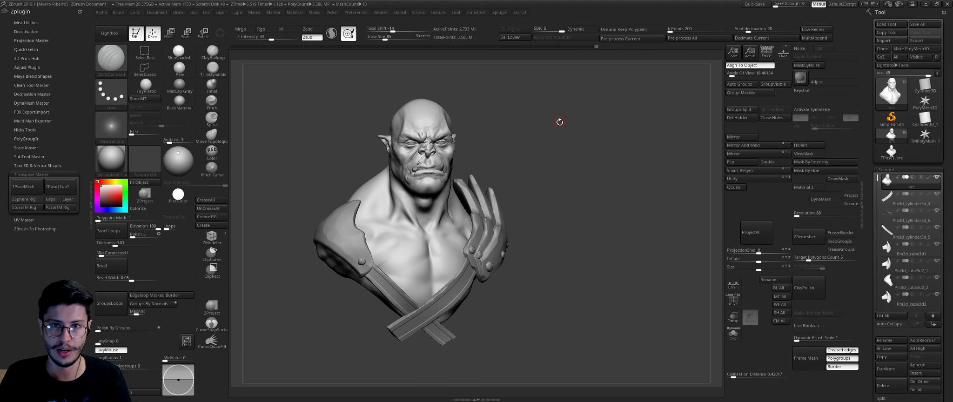
Step: Duplicate the orc body subtool at its lowest subdivision level
left_click_drag(546, 140, 538, 143)
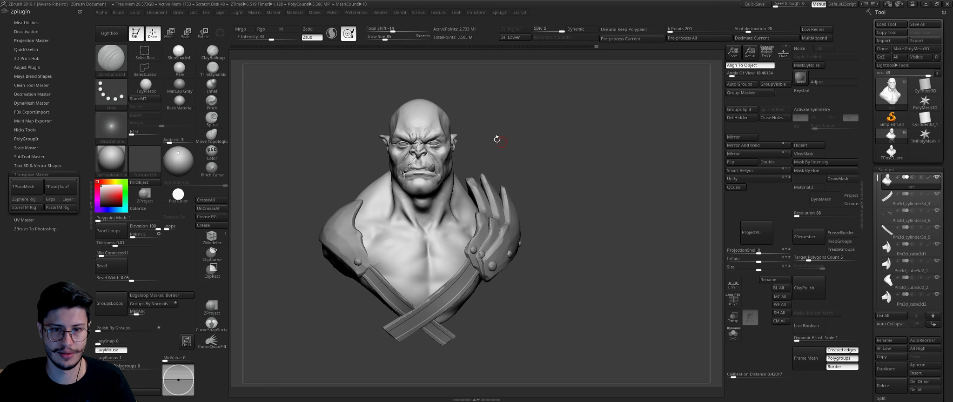
scroll(570, 134, "up", 2)
scroll(567, 132, "up", 3)
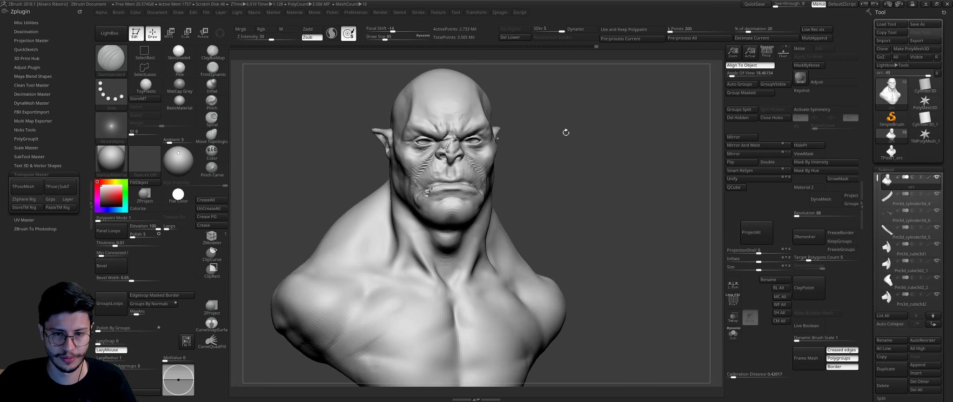
scroll(605, 153, "up", 5)
right_click_drag(642, 174, 474, 210)
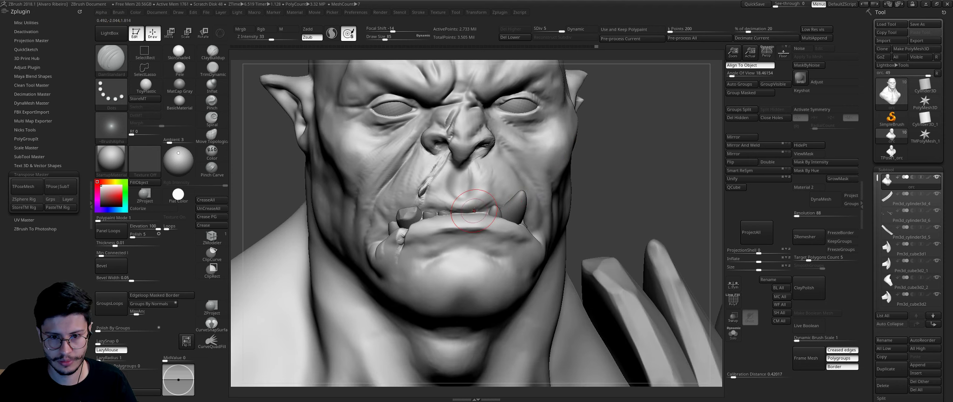
key("f")
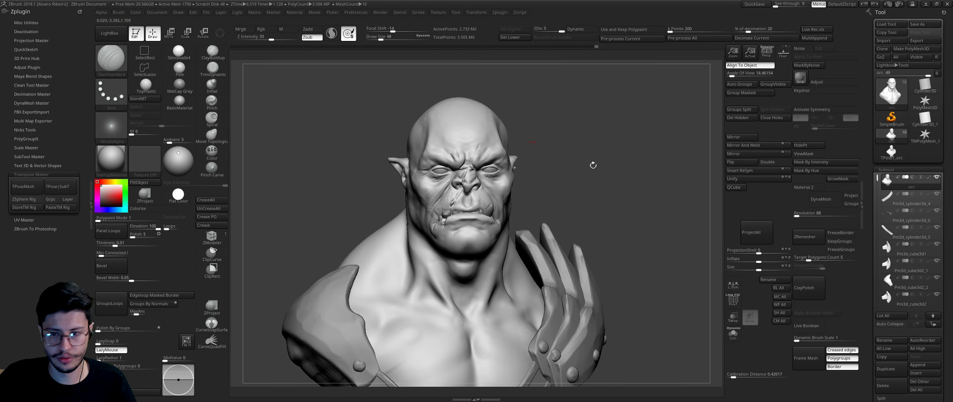
key("shift+d")
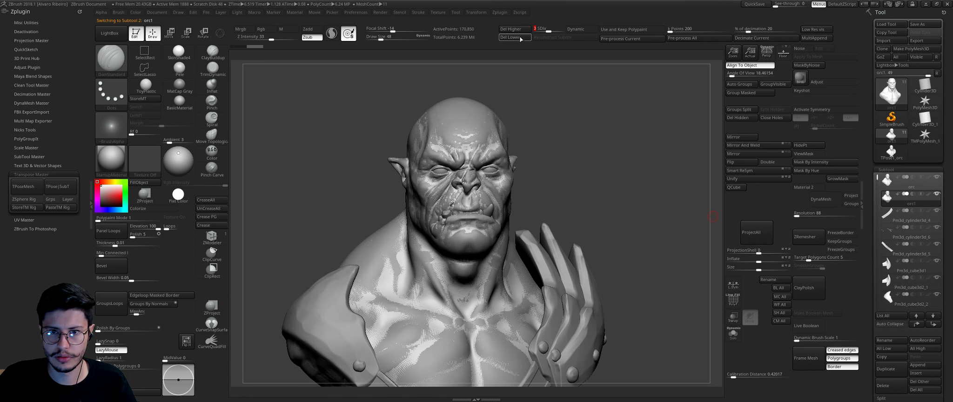
Step: Solo the duplicated body and lasso-mask the head and neck with PolyF on
left_click(743, 329)
mouse_move(666, 279)
left_mouse_down()
mouse_move(574, 217)
mouse_move(579, 191)
left_mouse_up()
left_click_drag(533, 276, 540, 286, "ctrl")
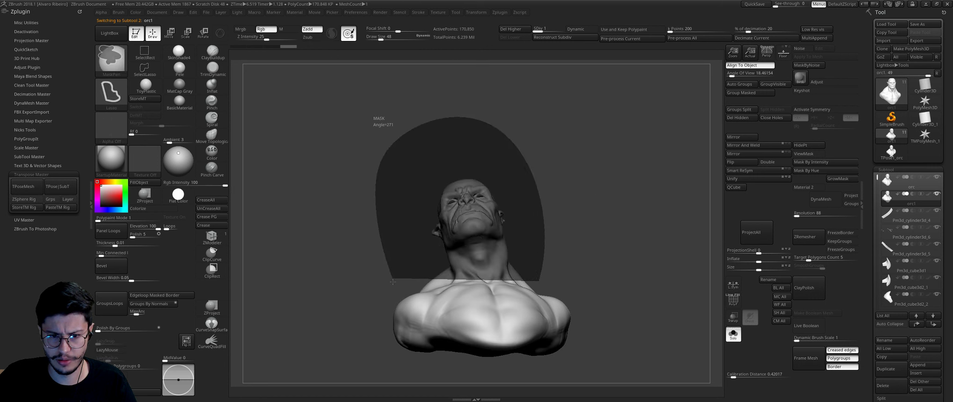
left_click(733, 300)
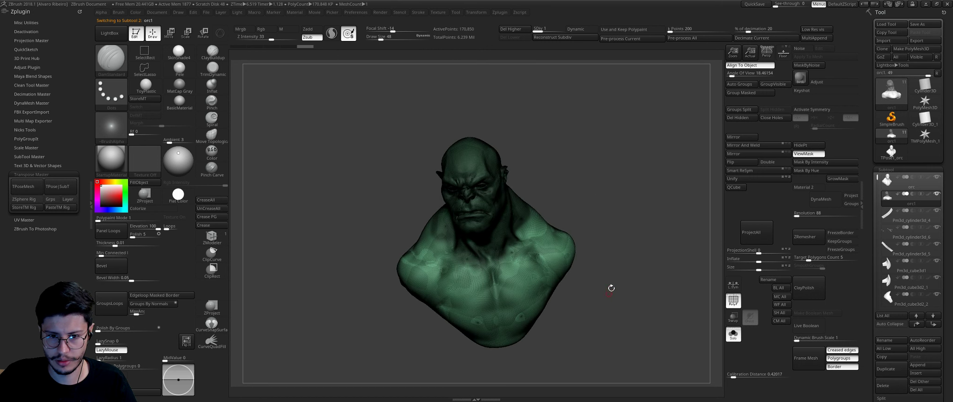
mouse_move(611, 287)
left_mouse_down()
mouse_move(541, 200)
mouse_move(556, 223)
left_mouse_up()
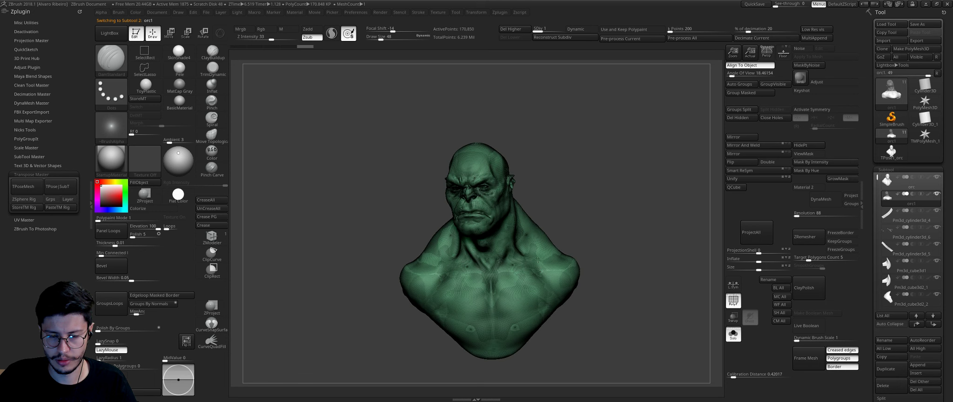
Step: Refine the mask over the head, chest and right shoulder, then hide PolyF
left_click(528, 233, "ctrl")
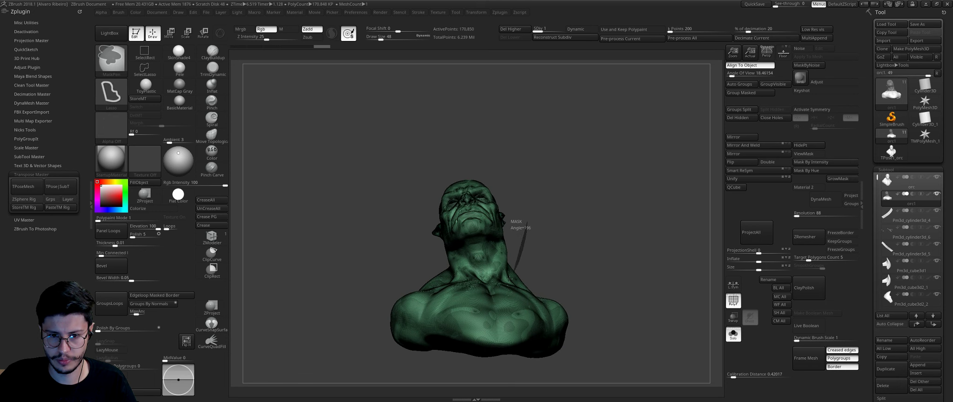
mouse_move(510, 278)
left_mouse_down("ctrl")
mouse_move(579, 177)
mouse_move(606, 183)
mouse_move(579, 200)
mouse_move(491, 307)
mouse_move(456, 249)
mouse_move(458, 266)
left_mouse_up("ctrl")
left_click_drag(492, 307, 487, 301, "ctrl")
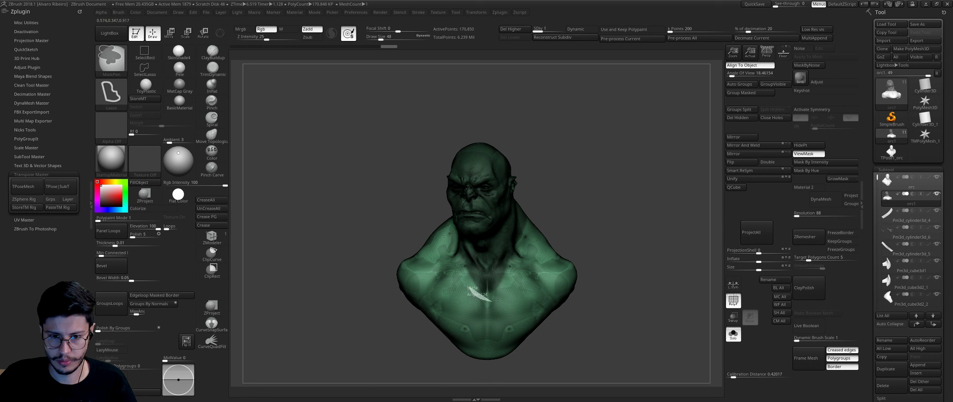
key("shift+f")
mouse_move(585, 291)
left_mouse_down()
mouse_move(585, 250)
mouse_move(558, 252)
left_mouse_up()
mouse_move(488, 265)
left_mouse_down("ctrl")
mouse_move(571, 253)
mouse_move(592, 209)
mouse_move(598, 227)
mouse_move(549, 183)
mouse_move(572, 220)
mouse_move(577, 205)
mouse_move(424, 202)
mouse_move(396, 150)
mouse_move(418, 209)
mouse_move(518, 260)
left_mouse_up("ctrl")
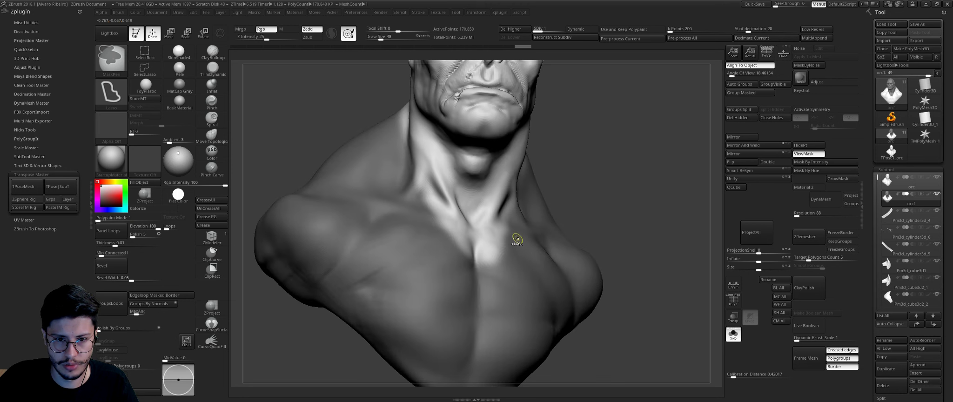
Step: Select DamStandard and redo recent steps to restore the chest sculpt detail
key("b")
key("d")
key("s")
left_click_drag(583, 208, 590, 215)
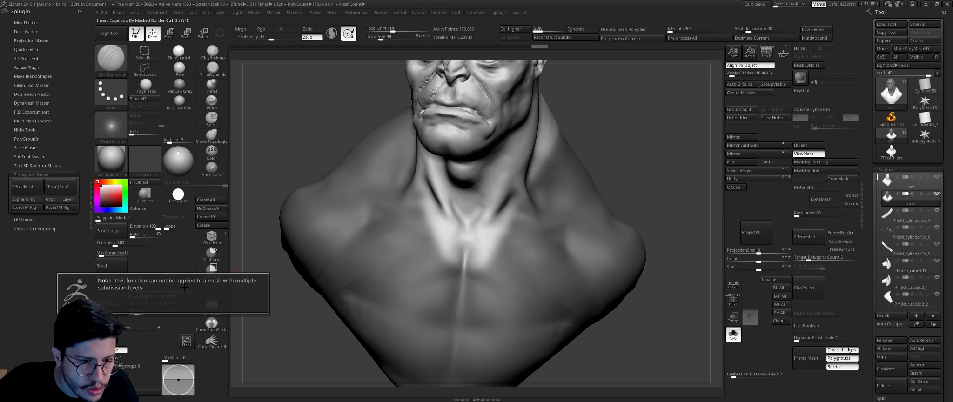
left_click_drag(540, 46, 574, 47)
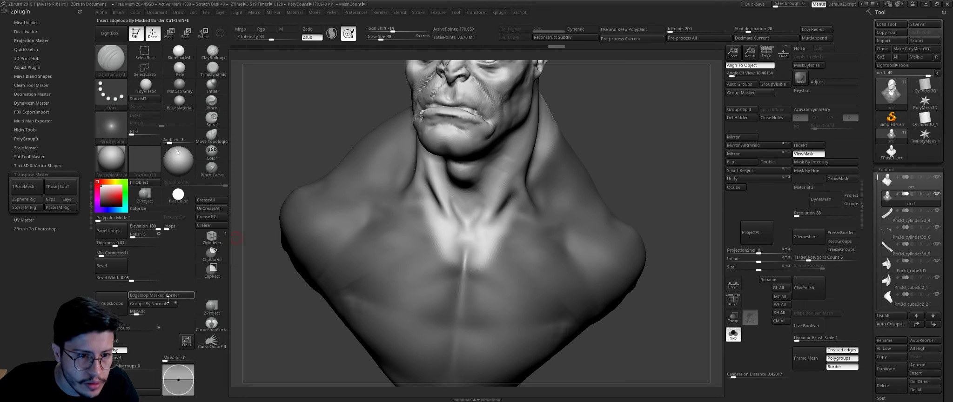
left_click_drag(627, 130, 592, 122, "alt")
key("ctrl+shift+z")
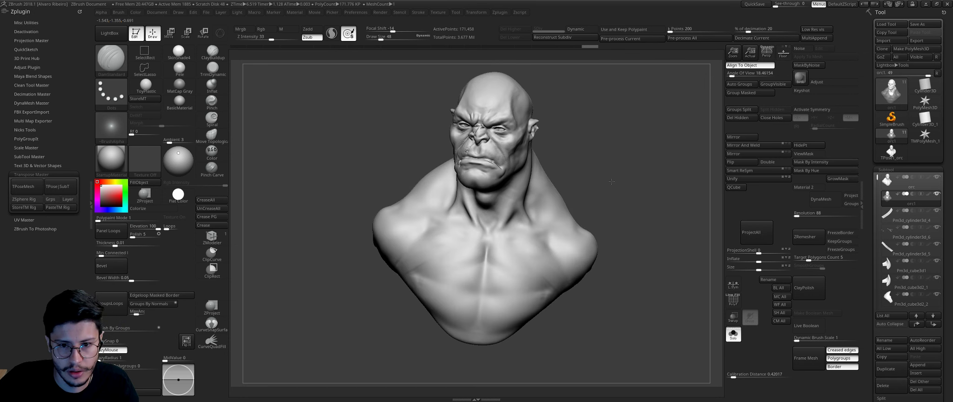
key("ctrl+shift+z")
Step: Frame the mesh by polygroups only, excluding creased edges and open borders
left_click(833, 349)
left_click(834, 367)
left_click(808, 358)
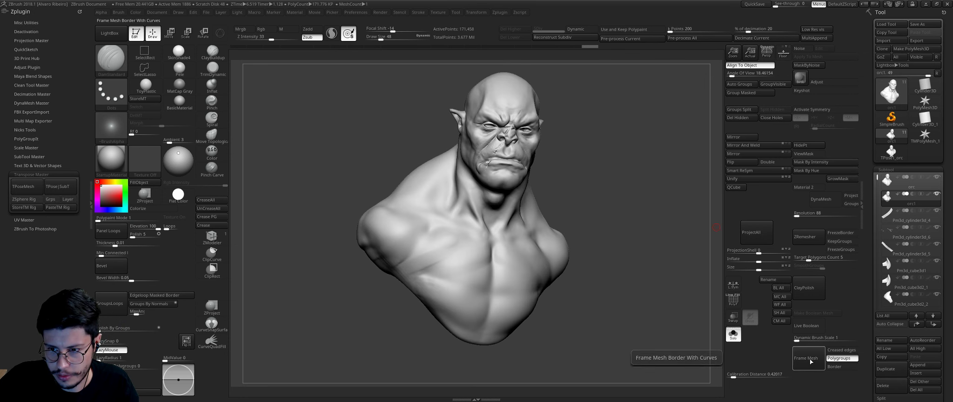
left_click_drag(570, 206, 626, 218, "alt")
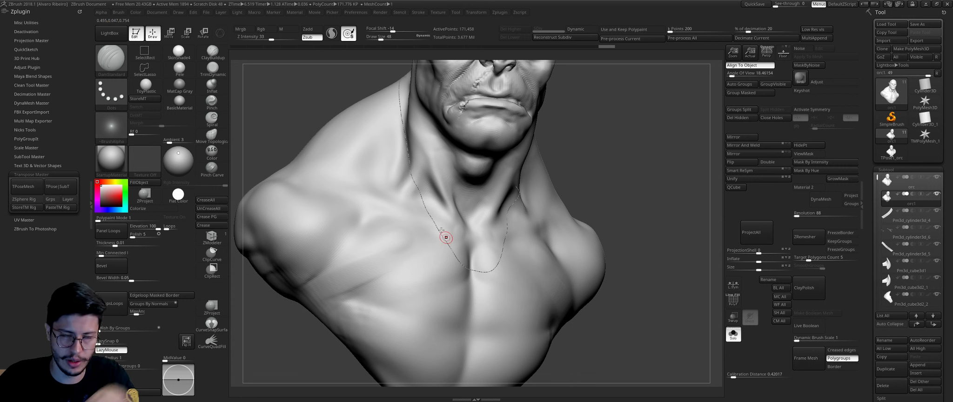
Step: Build a CurveStrapSnap strap around the neck and chest, then clear the mask and delete the body
key("b")
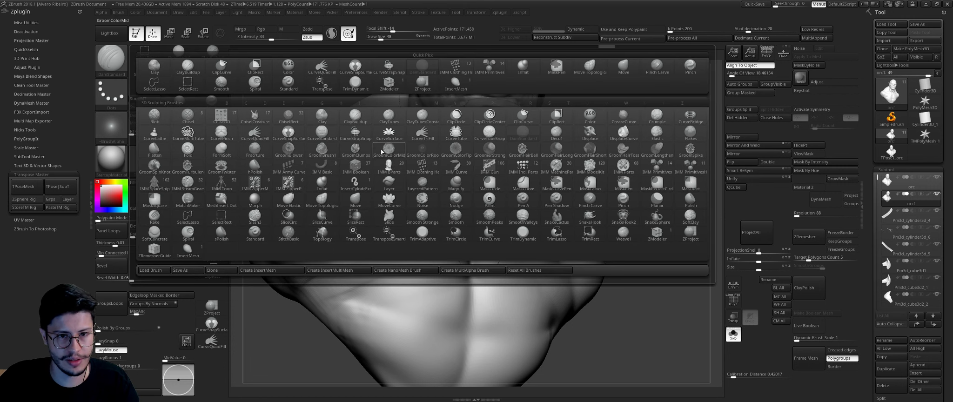
left_click(355, 135)
left_click_drag(454, 100, 419, 198)
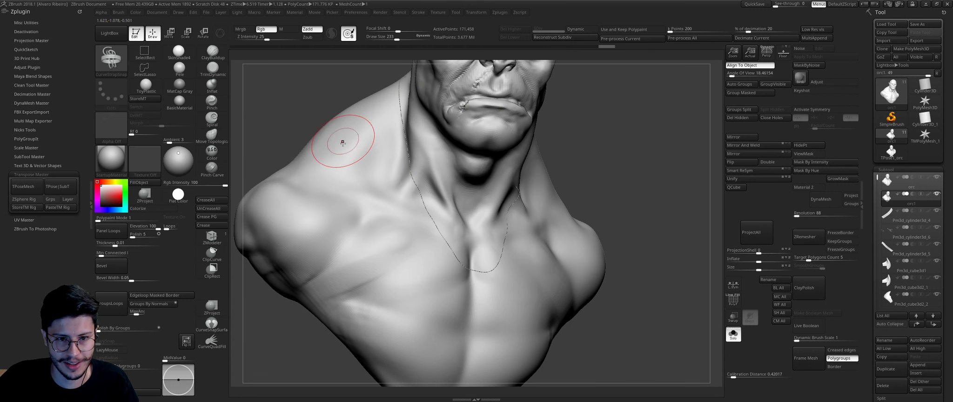
left_click(521, 168)
key("f")
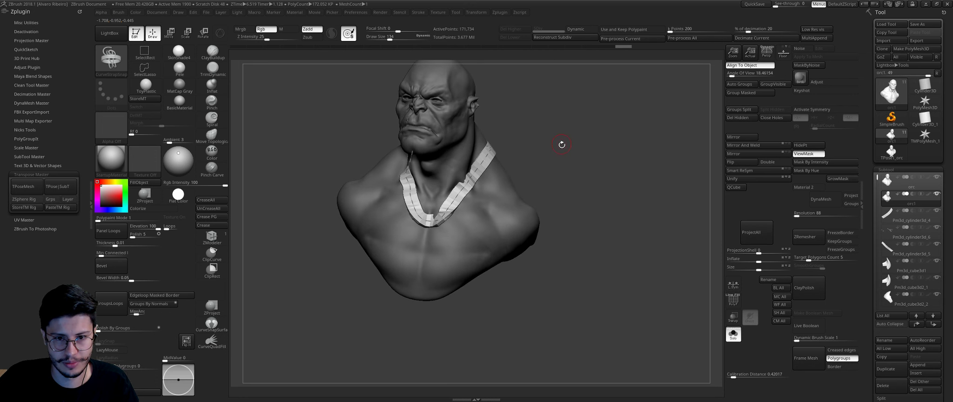
mouse_move(560, 145)
left_mouse_down()
mouse_move(549, 168)
mouse_move(494, 200)
mouse_move(571, 152)
mouse_move(494, 204)
left_mouse_up()
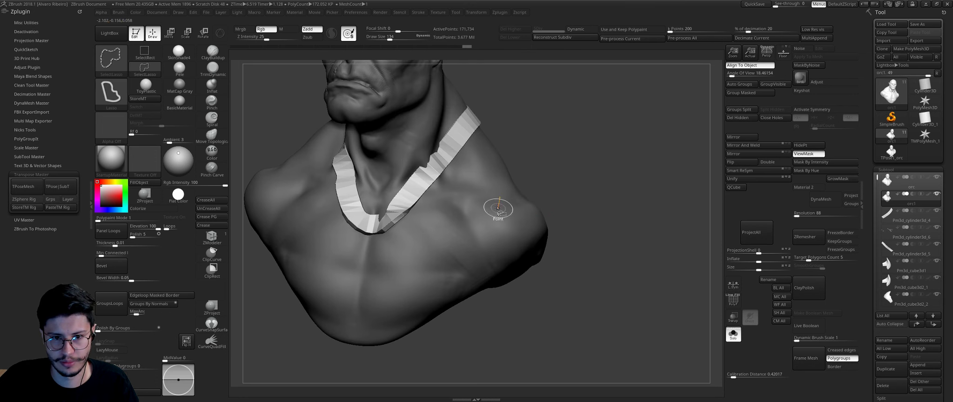
key("ctrl+shift+a")
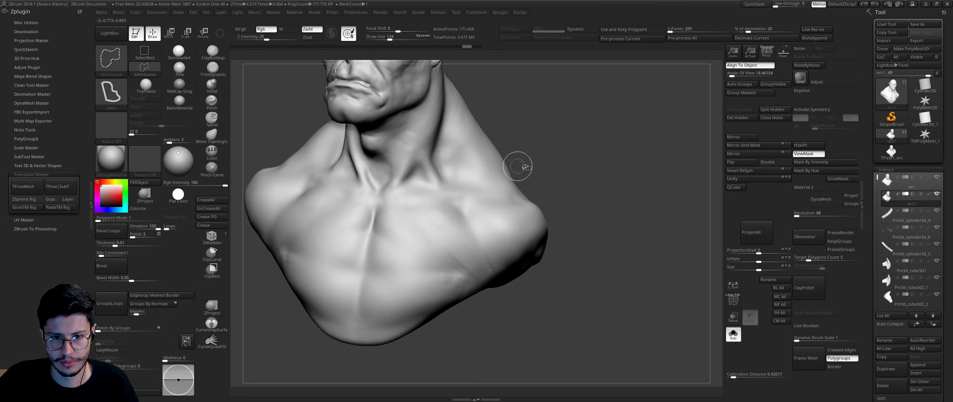
left_click(515, 162, "ctrl+alt+shift")
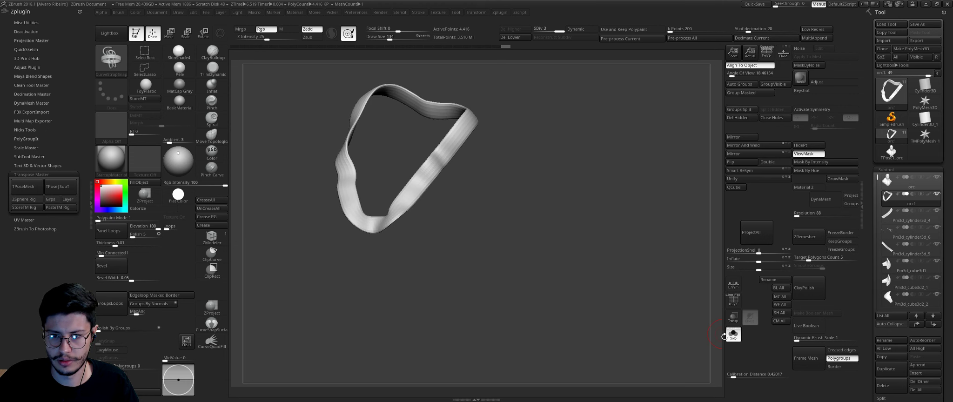
Step: Show the full bust, smooth the collar strap and subdivide it once
left_click(637, 272, "ctrl+shift")
left_click_drag(619, 145, 538, 72)
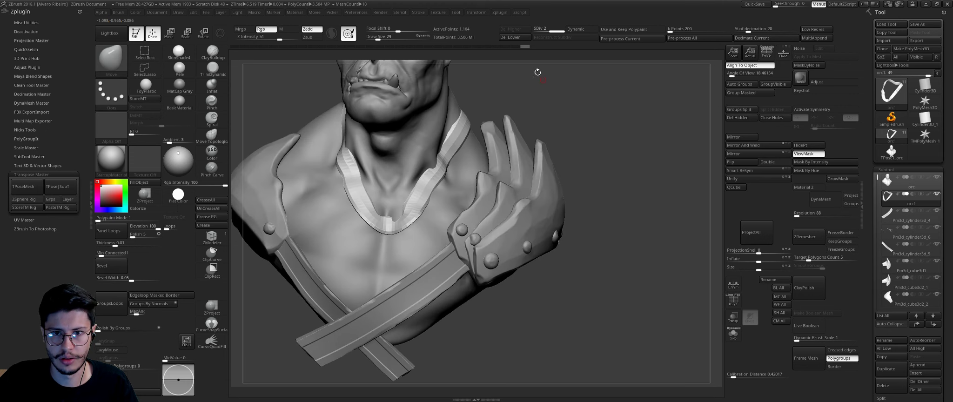
left_click_drag(437, 182, 344, 161, "shift")
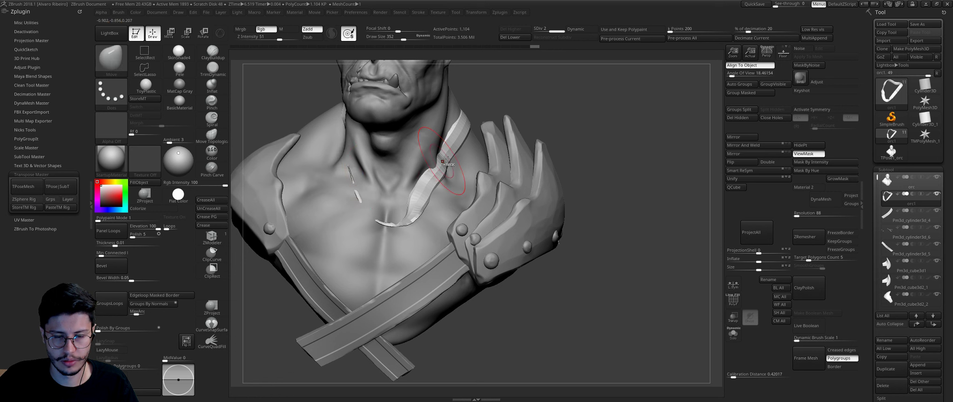
key("d")
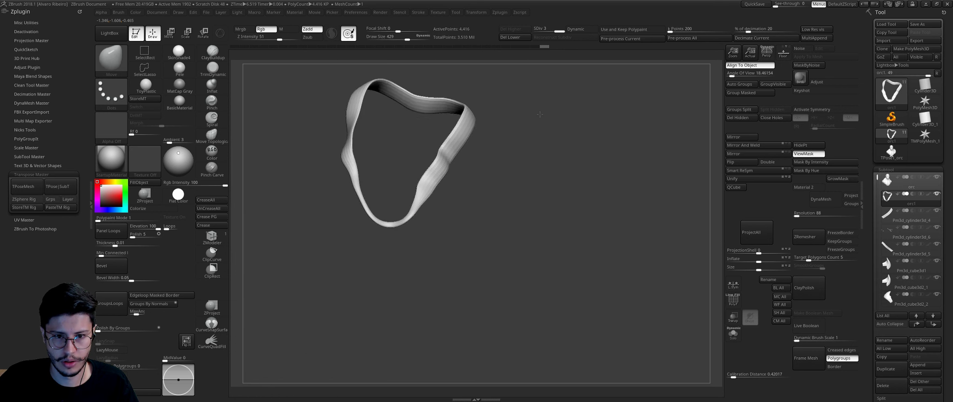
right_click_drag(388, 218, 413, 236)
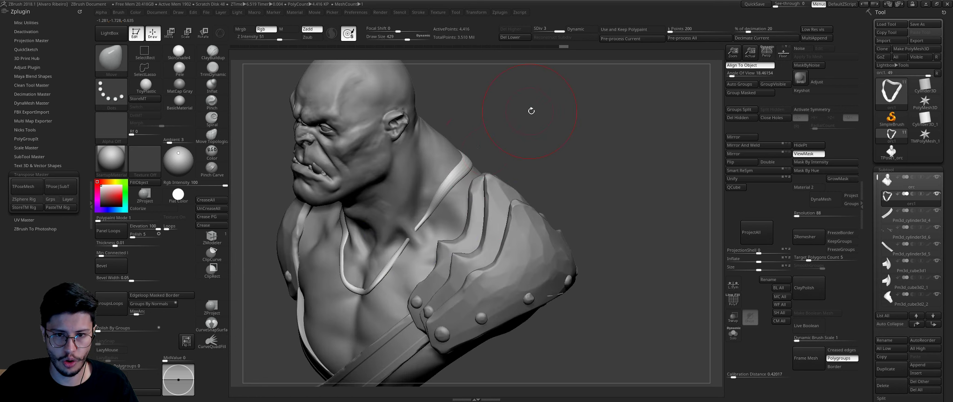
mouse_move(528, 110)
left_mouse_down()
mouse_move(549, 139)
mouse_move(612, 183)
mouse_move(395, 128)
mouse_move(583, 166)
mouse_move(548, 201)
mouse_move(551, 221)
mouse_move(572, 183)
left_mouse_up()
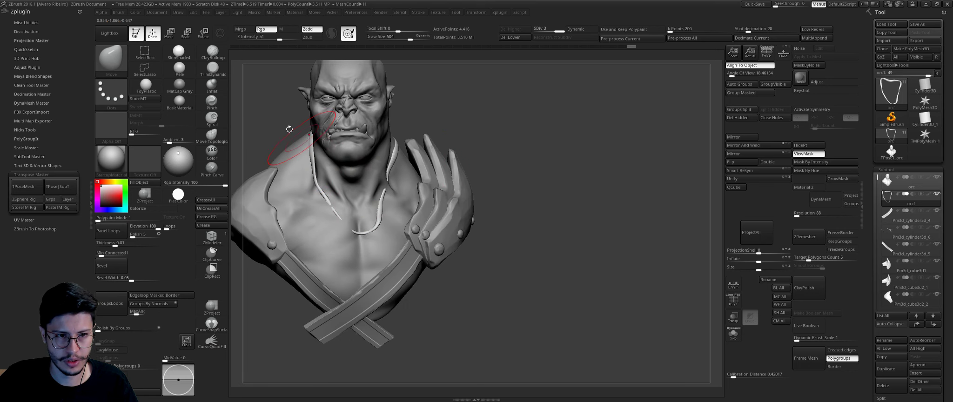
Step: Inflate the strap with the Inflat brush and subdivide it a second time
left_click(207, 90)
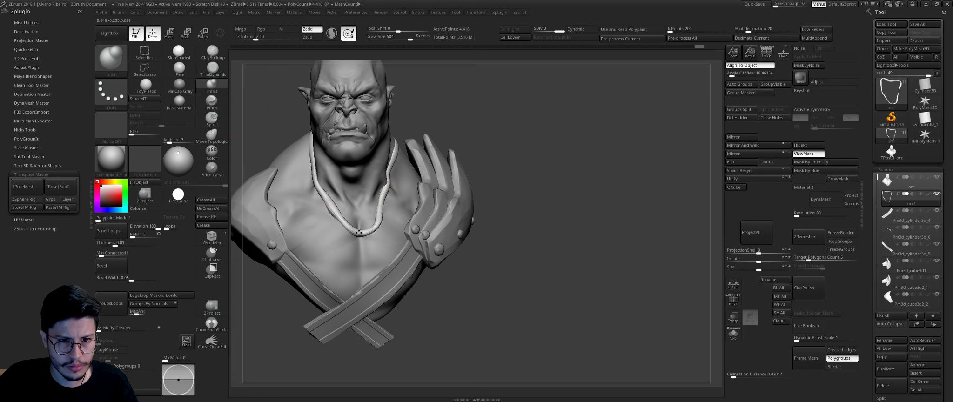
right_click_drag(358, 233, 390, 169)
mouse_move(408, 138)
right_mouse_down()
mouse_move(395, 179)
mouse_move(363, 151)
right_mouse_up()
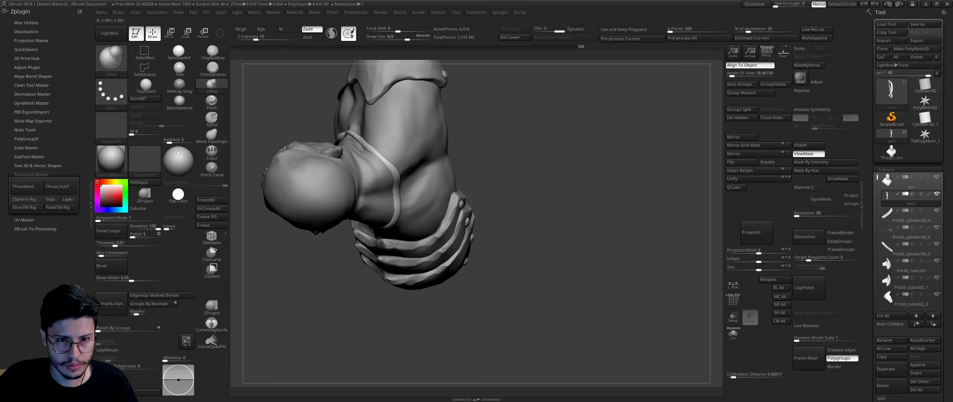
key("d")
right_click_drag(502, 176, 374, 155)
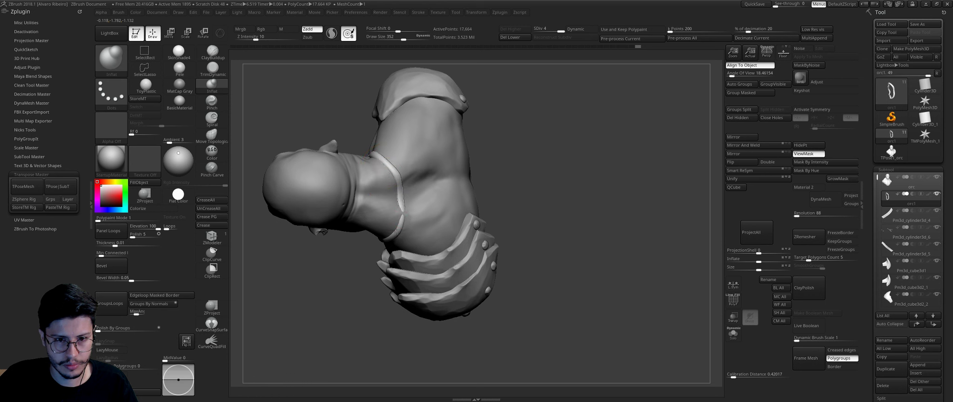
right_click_drag(396, 231, 413, 217)
Step: Smooth and inflate the strap surface further from a front view
right_click_drag(530, 183, 395, 213)
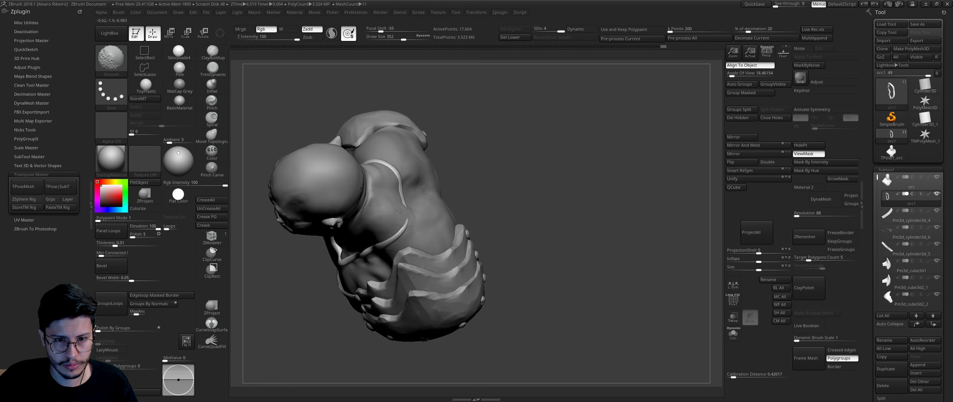
right_click_drag(414, 238, 387, 239)
left_click_drag(386, 239, 302, 250, "shift")
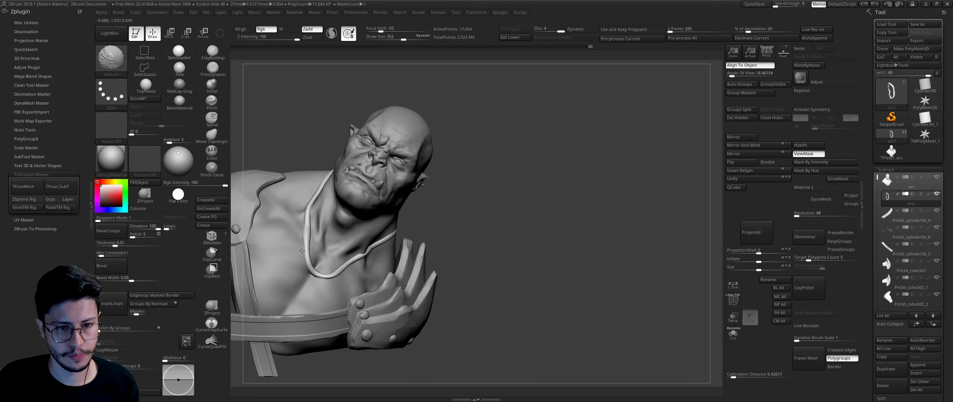
mouse_move(307, 232)
right_mouse_down()
mouse_move(282, 159)
mouse_move(325, 216)
right_mouse_up()
left_click(212, 87)
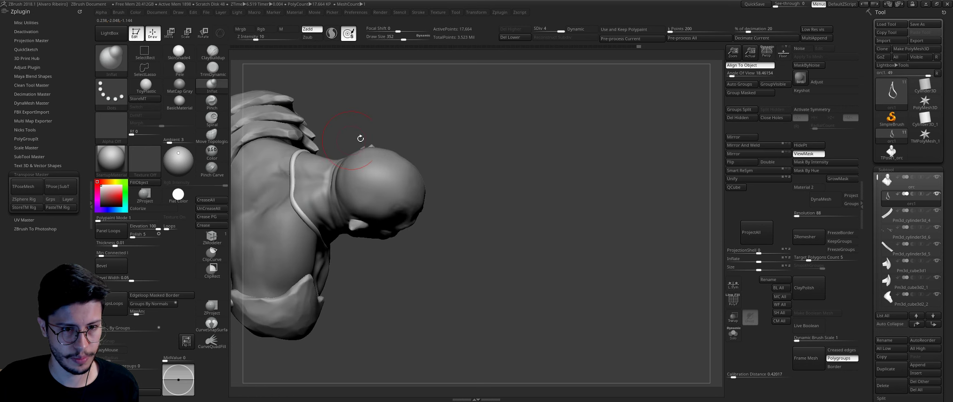
mouse_move(351, 269)
left_mouse_down()
mouse_move(453, 187)
mouse_move(406, 222)
mouse_move(492, 199)
left_mouse_up()
Step: Duplicate the strap as a new subtool and enlarge the Move brush
key("b")
key("m")
key("v")
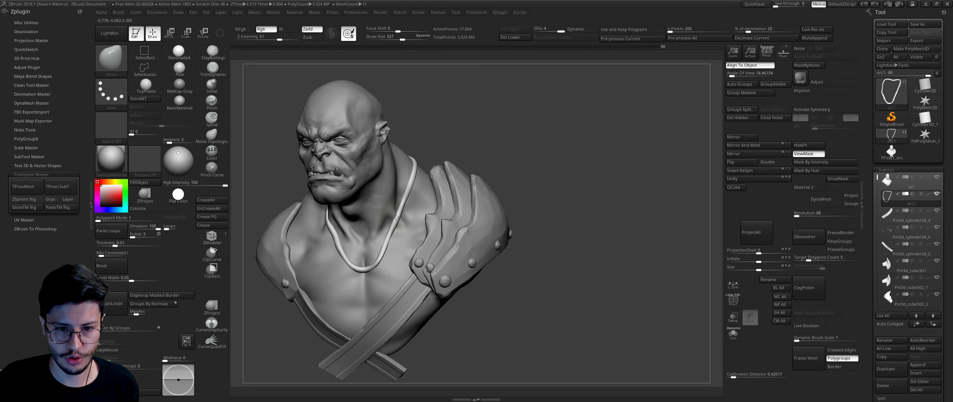
left_click_drag(549, 224, 707, 270, "shift")
left_click(891, 368)
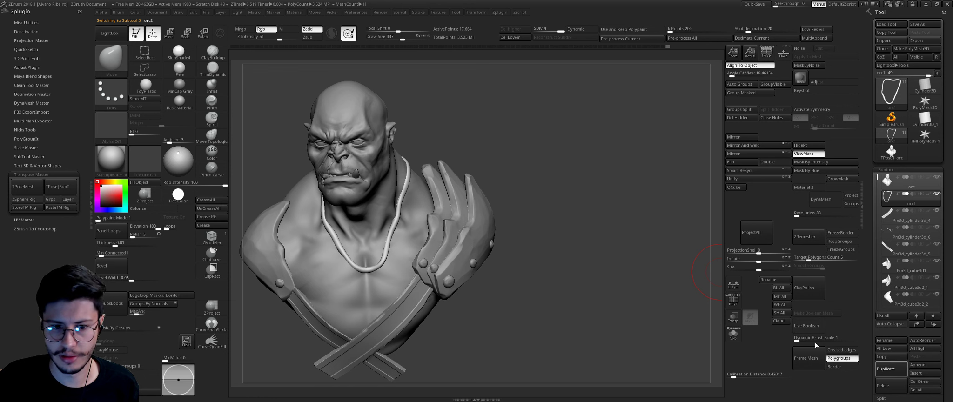
left_click_drag(582, 254, 537, 252)
key("bracketright")
key("bracketright")
key("bracketright")
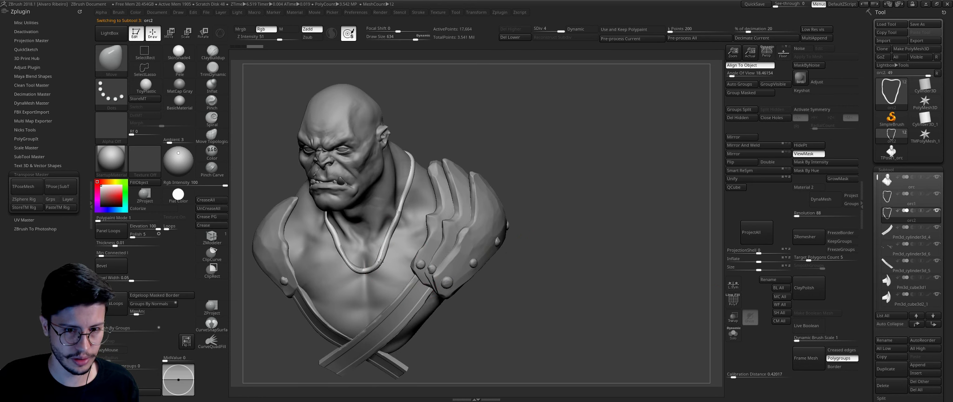
mouse_move(436, 134)
left_mouse_down()
mouse_move(415, 153)
mouse_move(380, 230)
mouse_move(352, 253)
left_mouse_up()
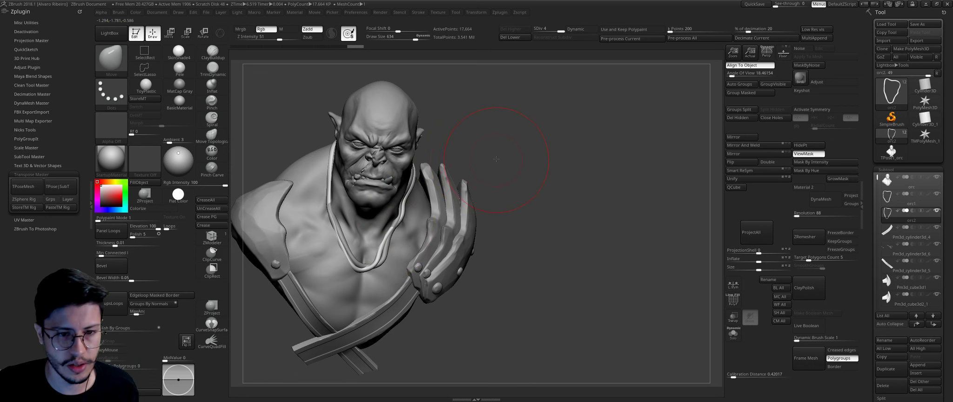
Step: Switch to the Inflat brush and make the orc1 necklace the active subtool
right_click_drag(399, 226, 323, 183)
right_click_drag(323, 157, 322, 144)
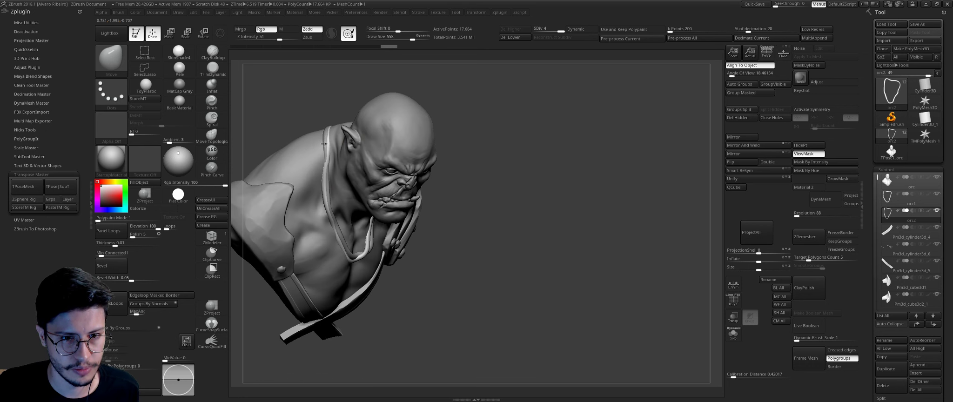
right_click_drag(329, 101, 316, 123)
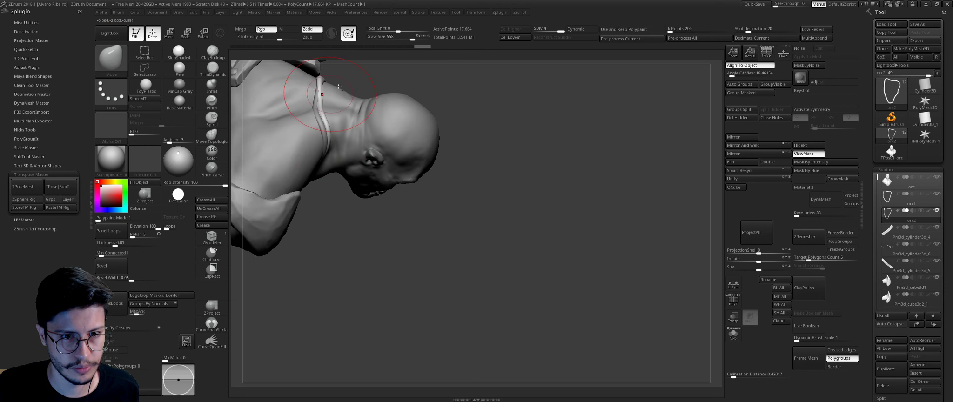
mouse_move(339, 86)
right_mouse_down()
mouse_move(451, 144)
mouse_move(315, 208)
right_mouse_up()
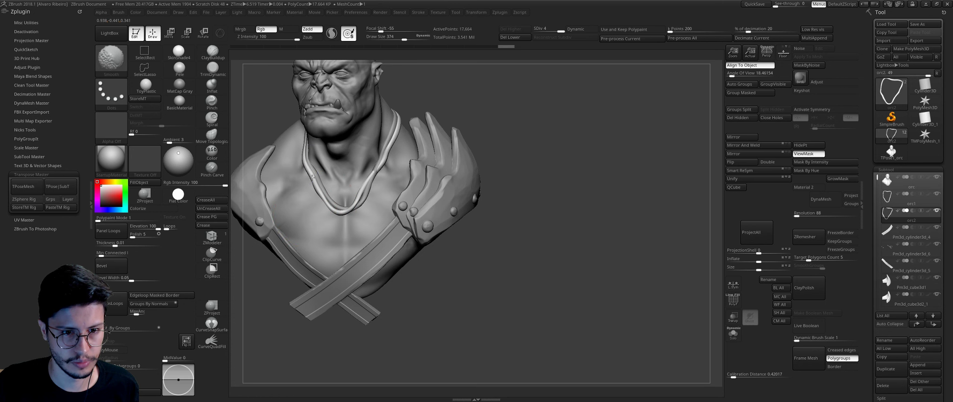
mouse_move(279, 166)
right_mouse_down()
mouse_move(307, 186)
mouse_move(400, 175)
mouse_move(318, 184)
right_mouse_up()
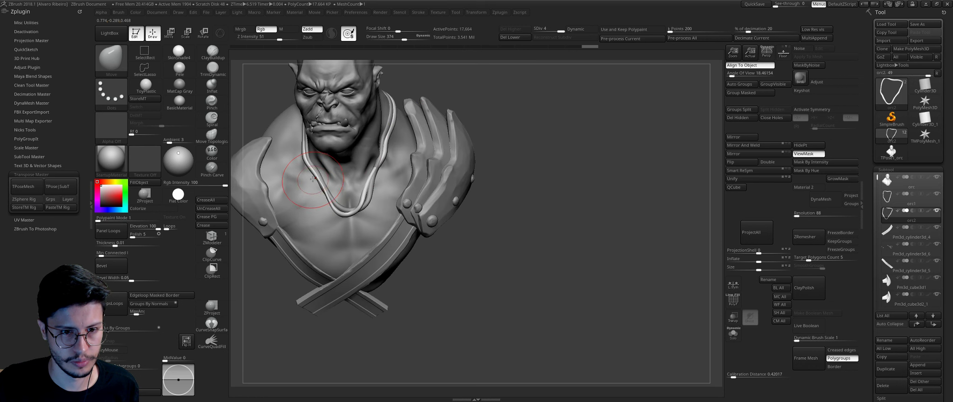
left_click(214, 89)
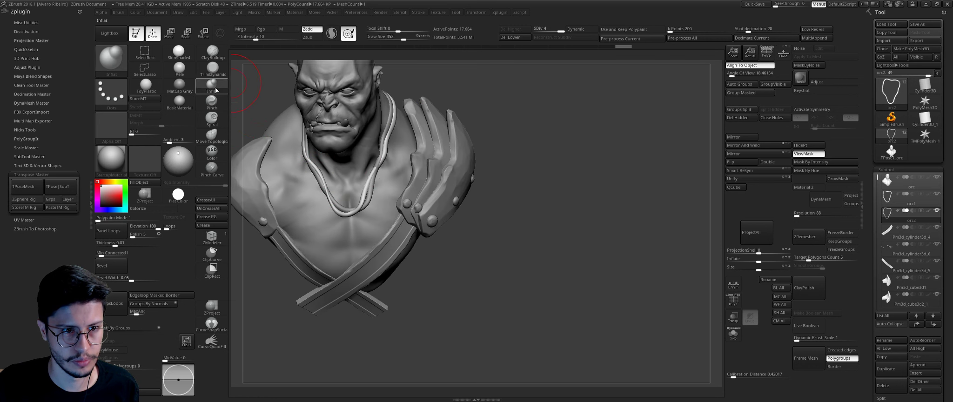
left_click(317, 181, "alt")
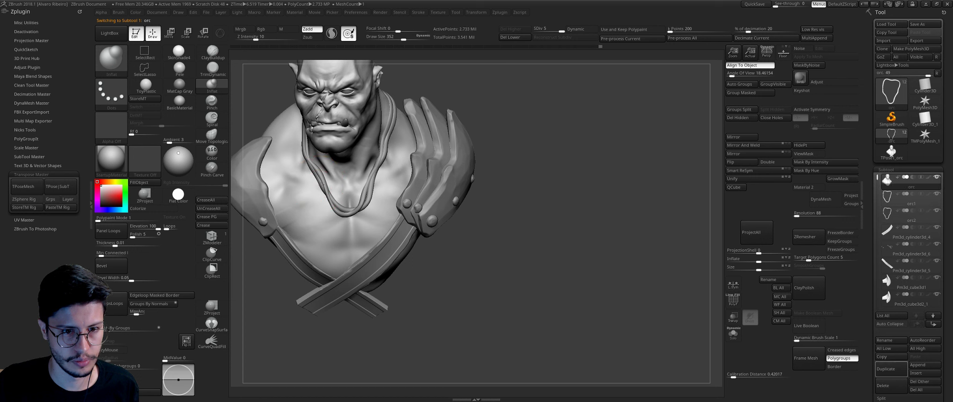
left_click(370, 192, "alt")
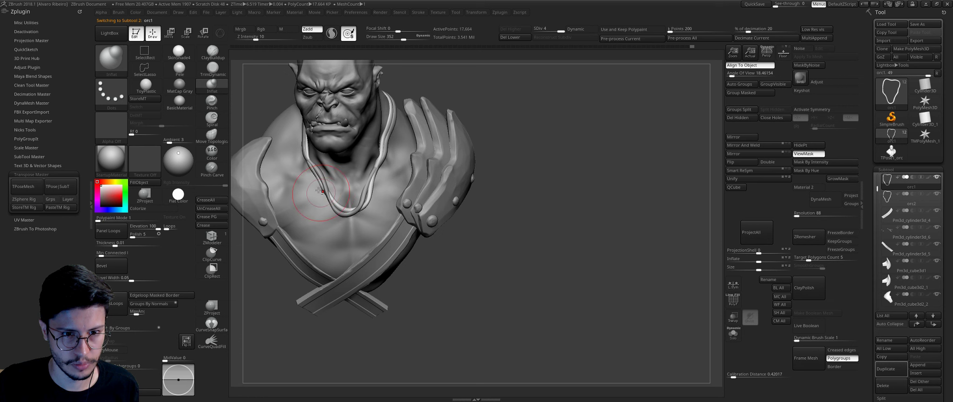
Step: Pull the necklace cord rightward across the chest with Move, then solo it
mouse_move(381, 150)
right_mouse_down("ctrl")
mouse_move(480, 168)
mouse_move(479, 140)
mouse_move(388, 181)
right_mouse_up("ctrl")
key("b")
key("m")
key("v")
right_click_drag(353, 228, 419, 240)
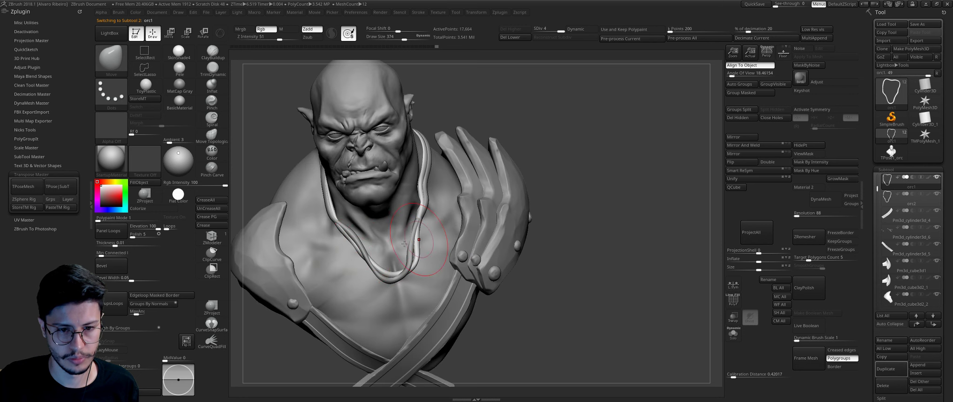
mouse_move(360, 258)
left_mouse_down()
mouse_move(418, 249)
mouse_move(421, 217)
left_mouse_up()
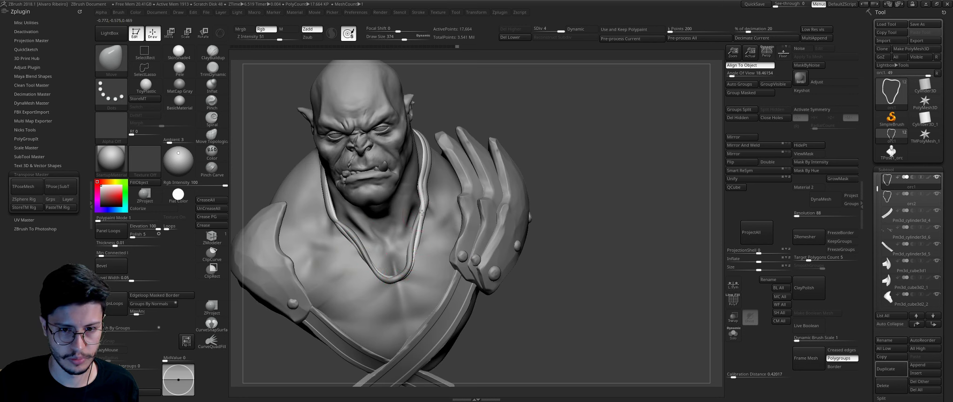
key("ctrl+shift+s")
right_click_drag(532, 187, 513, 158, "alt")
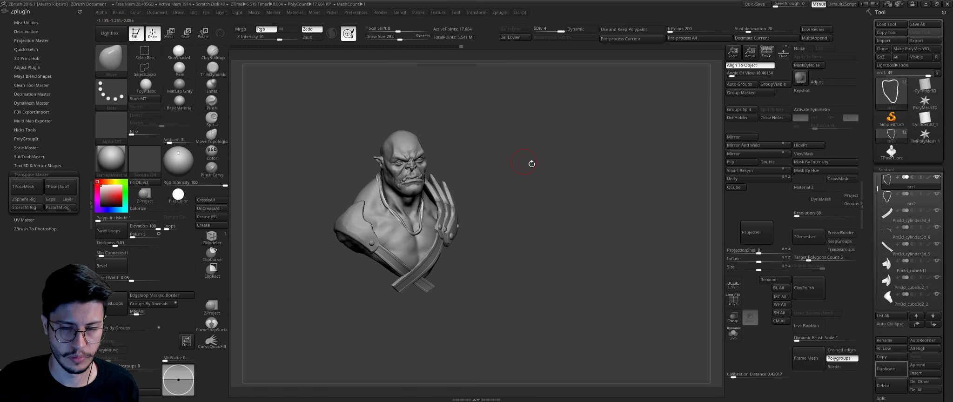
Step: Delete lower subdivisions and insert a fang InsertMesh piece on the chest, rotating it
key("ctrl+shift+s")
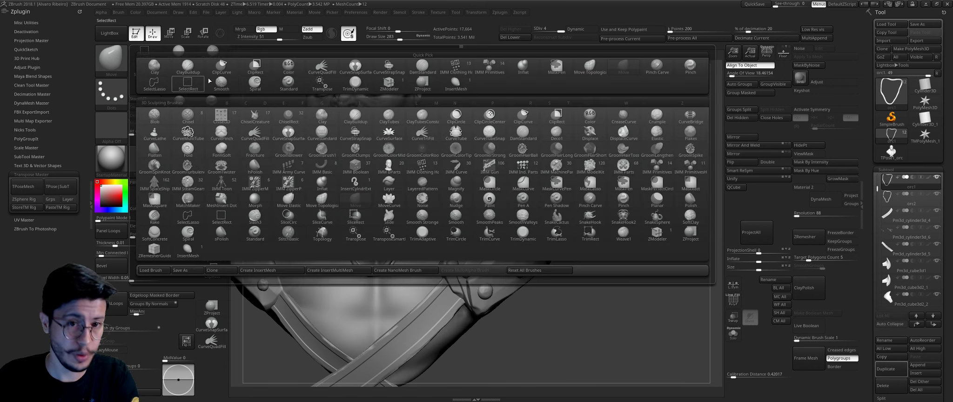
key("b")
left_click(452, 89)
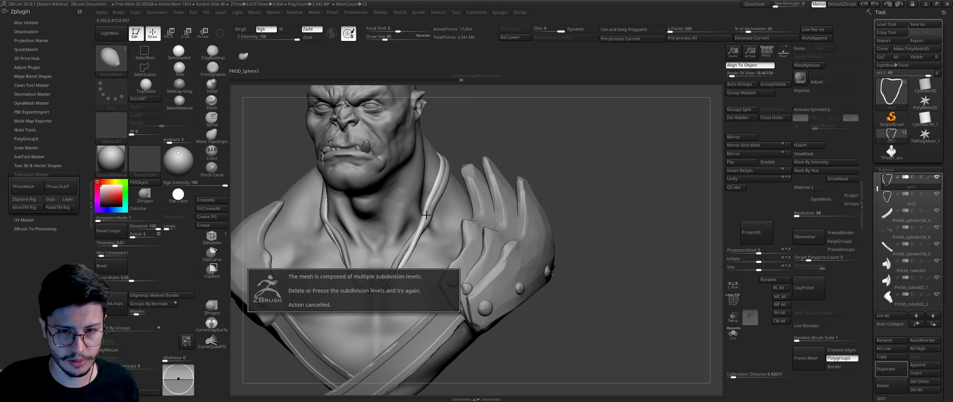
left_click(501, 40)
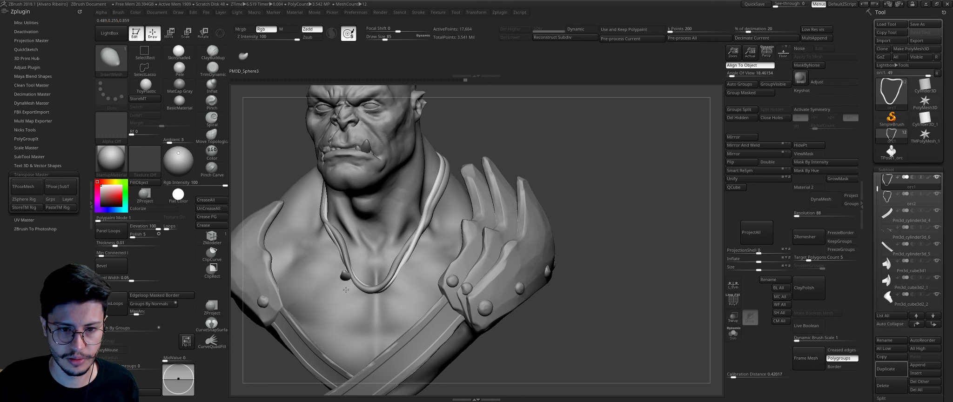
left_click_drag(605, 302, 605, 256)
key("r")
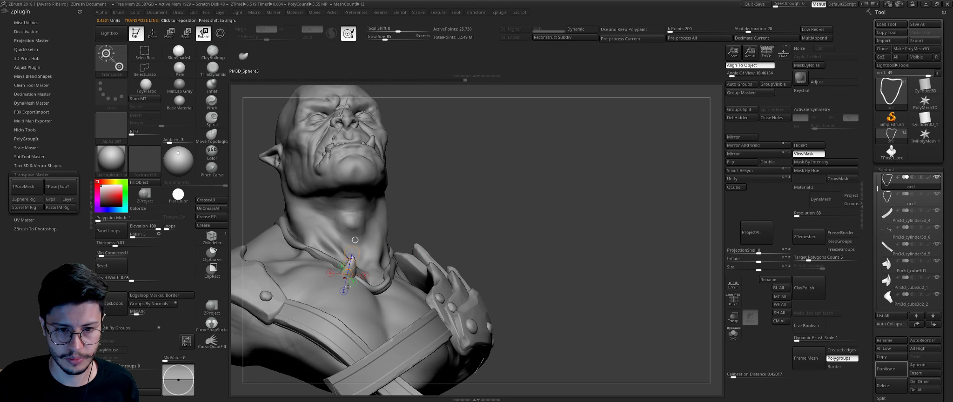
left_click_drag(344, 286, 486, 247)
Step: Move and rotate the fang so it hangs from the end of the necklace cord
left_click_drag(582, 195, 497, 319)
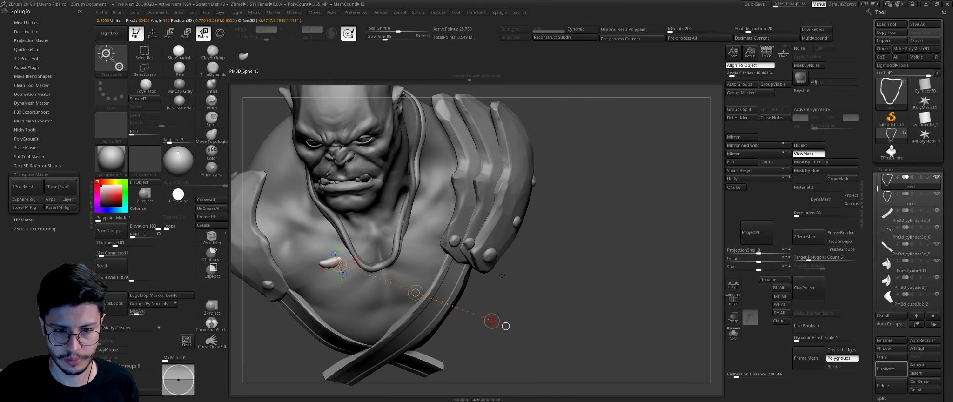
key("w")
mouse_move(416, 293)
left_mouse_down()
mouse_move(454, 293)
mouse_move(404, 275)
mouse_move(448, 251)
left_mouse_up()
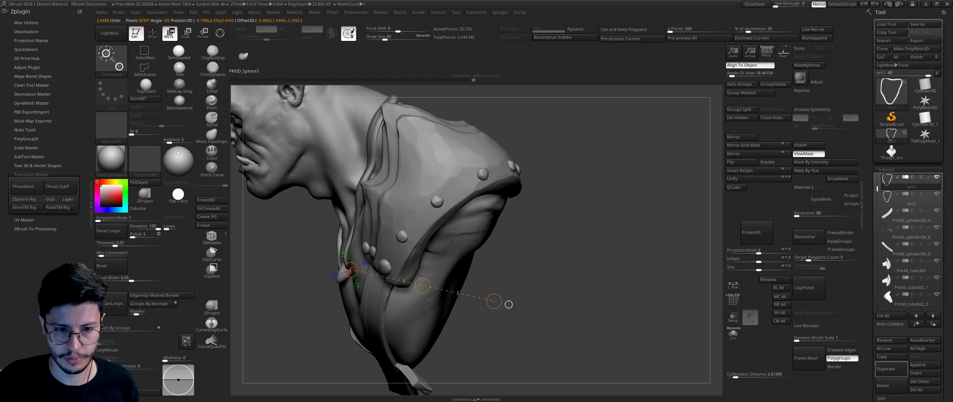
key("r")
mouse_move(450, 224)
left_mouse_down()
mouse_move(544, 277)
mouse_move(438, 127)
left_mouse_up()
key("super")
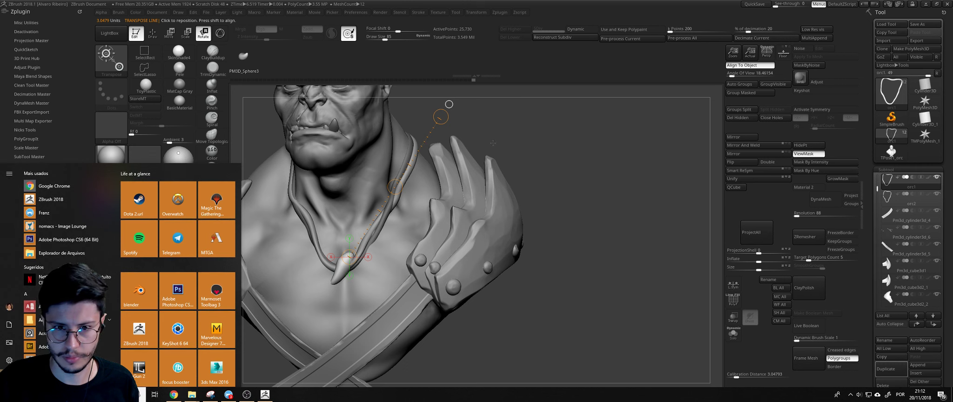
key("super")
key("w")
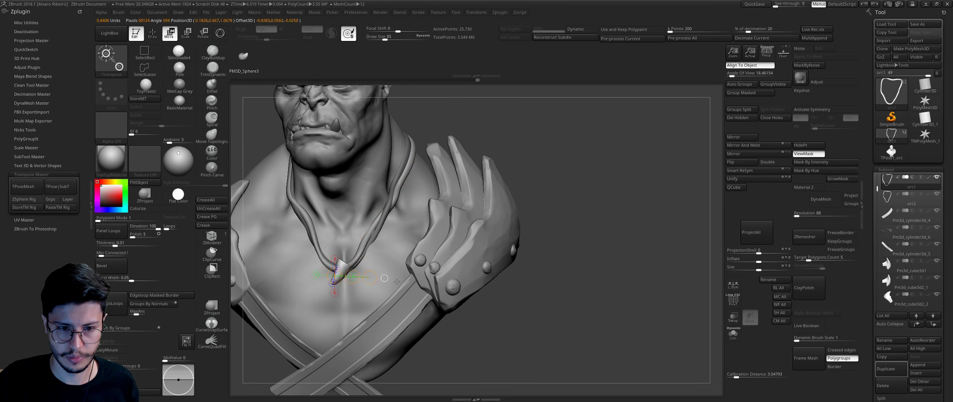
left_click(338, 264)
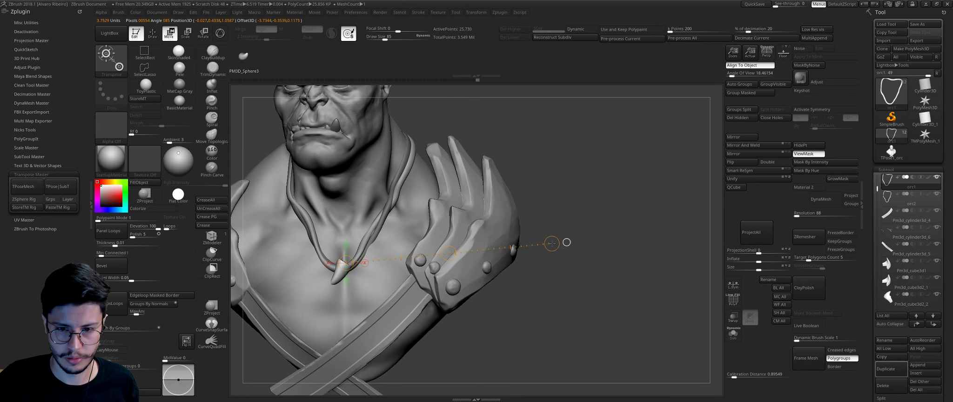
Step: Enlarge the brush and isolate the necklace, zoomed in on the chest pendant
key("q")
key("s")
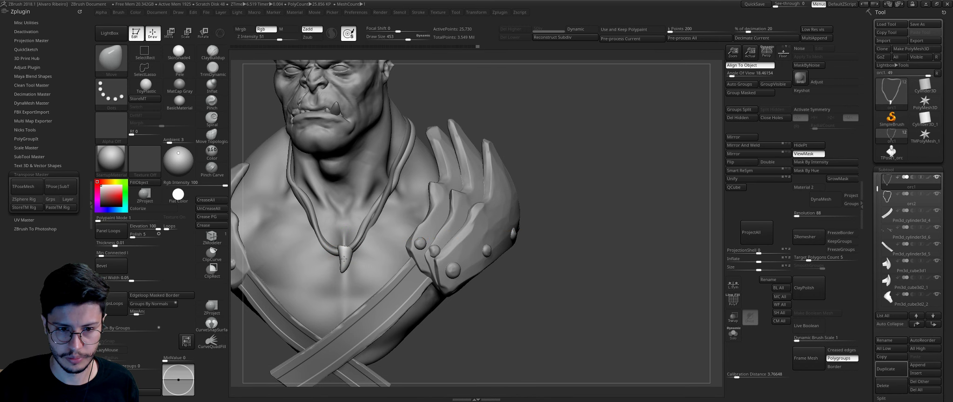
left_click_drag(346, 264, 353, 265)
left_click(347, 254, "ctrl+shift")
left_click(425, 227, "ctrl+shift")
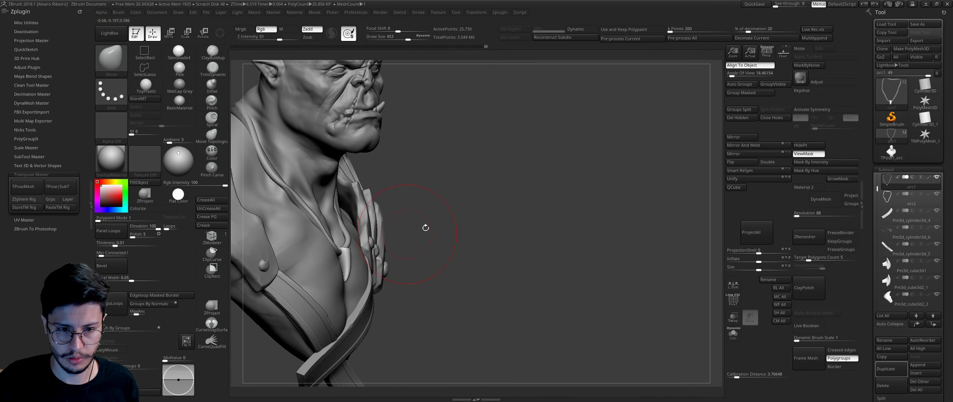
right_click_drag(426, 227, 685, 325, "alt")
left_click(733, 334)
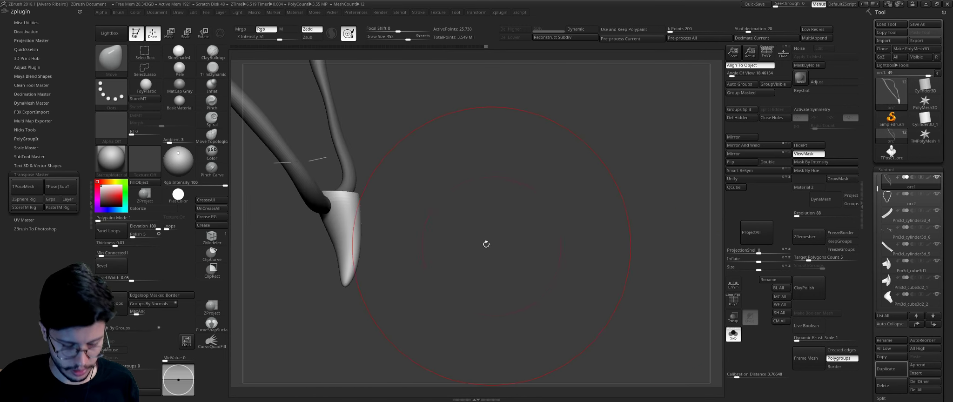
mouse_move(359, 179)
left_mouse_down()
mouse_move(408, 178)
mouse_move(392, 191)
mouse_move(320, 160)
mouse_move(405, 163)
mouse_move(376, 168)
left_mouse_up()
Step: Select the TrimDynamic brush and set a Rotate Transpose axis along the pendant cone
key("b")
key("t")
key("d")
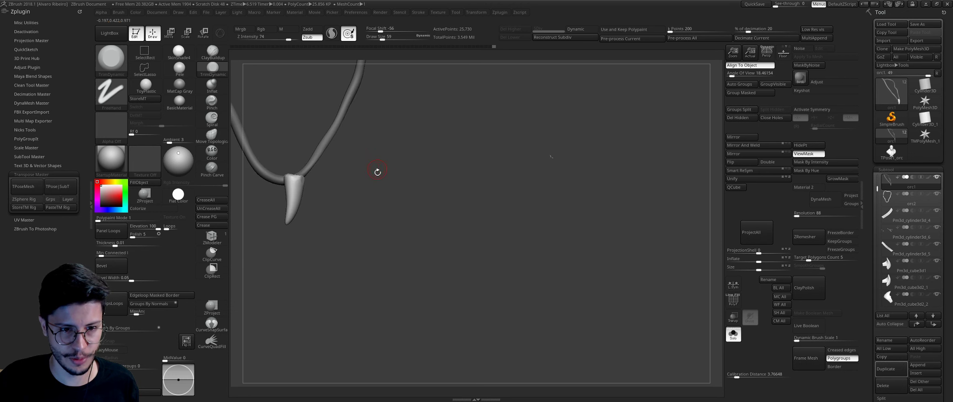
key("r")
mouse_move(283, 175)
left_mouse_down()
mouse_move(599, 142)
mouse_move(288, 237)
left_mouse_up()
left_click(291, 254)
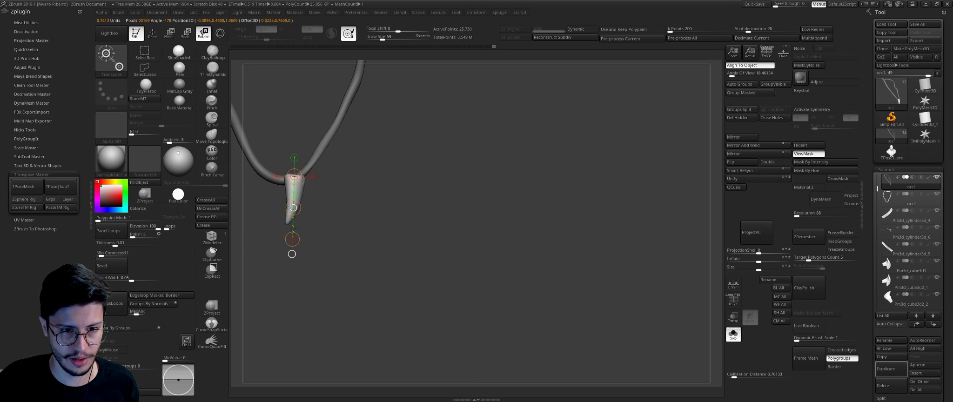
left_click_drag(287, 263, 354, 242)
Step: Redraw a horizontal Transpose line from the pendant tip with X symmetry on
left_click_drag(298, 203, 353, 216)
key("w")
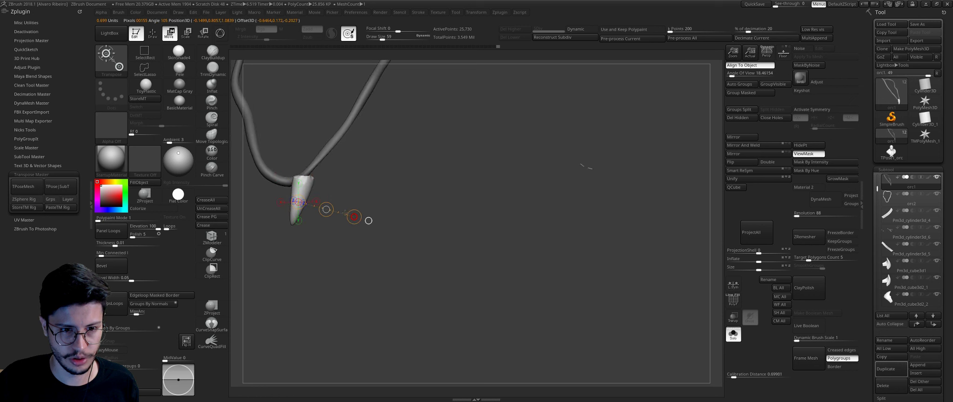
key("x")
key("x")
mouse_move(293, 222)
left_mouse_down()
mouse_move(364, 218)
mouse_move(406, 191)
left_mouse_up()
Step: Exit Solo to show the full bust, then move a fang pendant up and to the right
key("r")
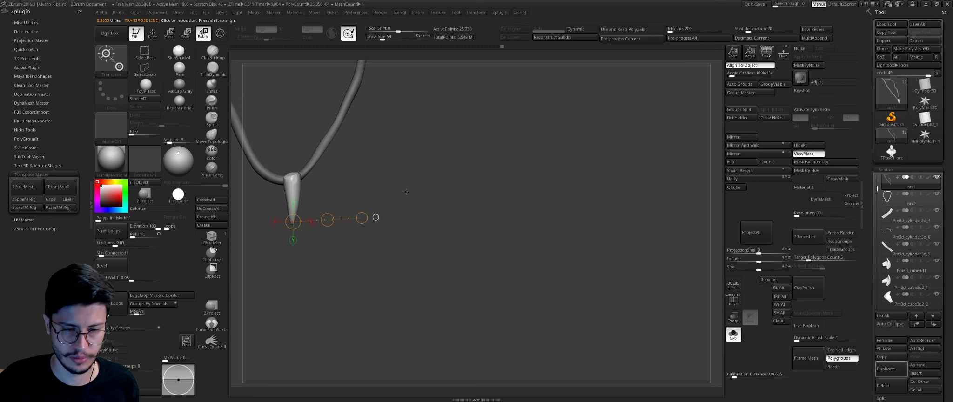
left_click(733, 334)
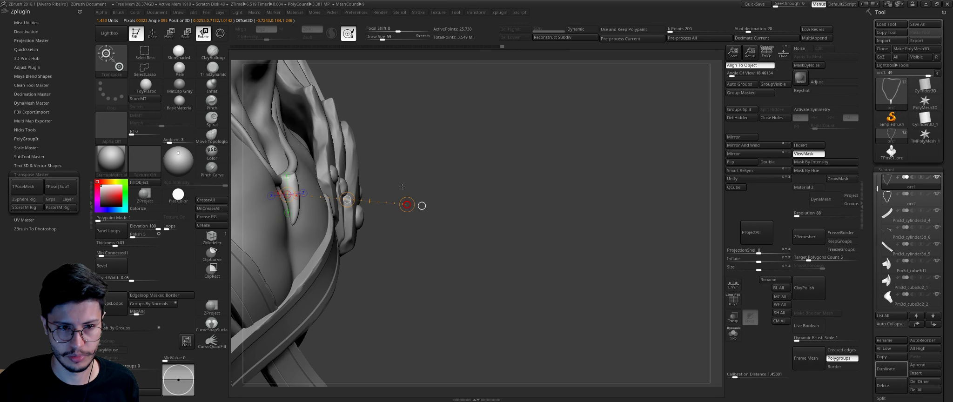
key("w")
left_click_drag(338, 194, 321, 197)
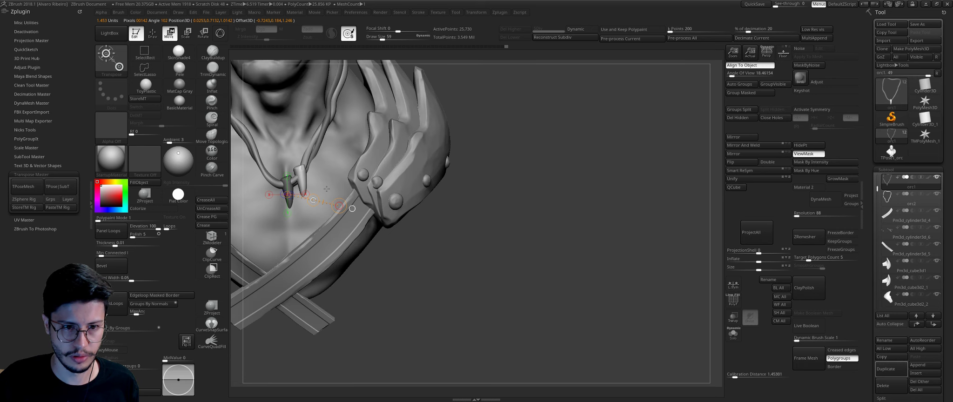
left_click_drag(298, 172, 441, 207)
key("r")
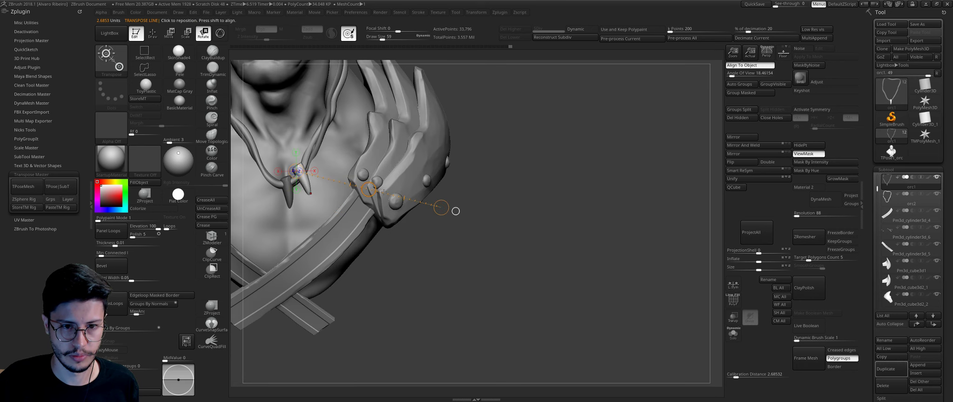
key("w")
left_click_drag(369, 190, 384, 171)
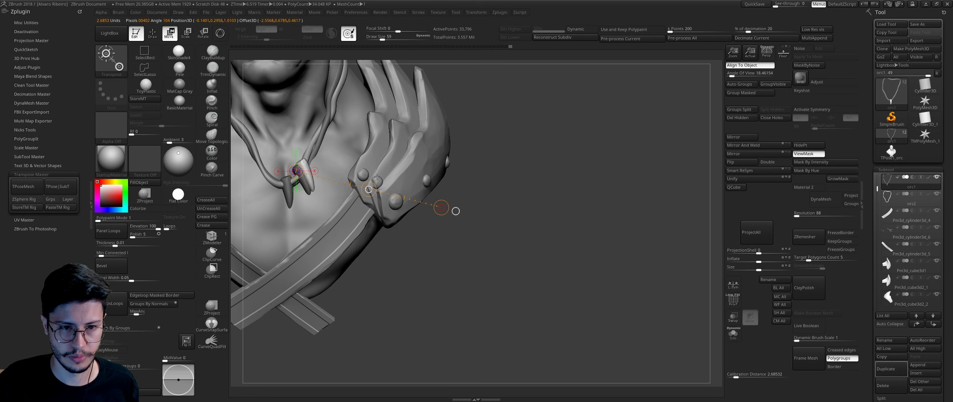
Step: Rotate the pendant around horizontal and down-right pivot lines near the shoulder
left_click_drag(512, 195, 465, 196)
left_click_drag(305, 157, 424, 157, "shift")
key("r")
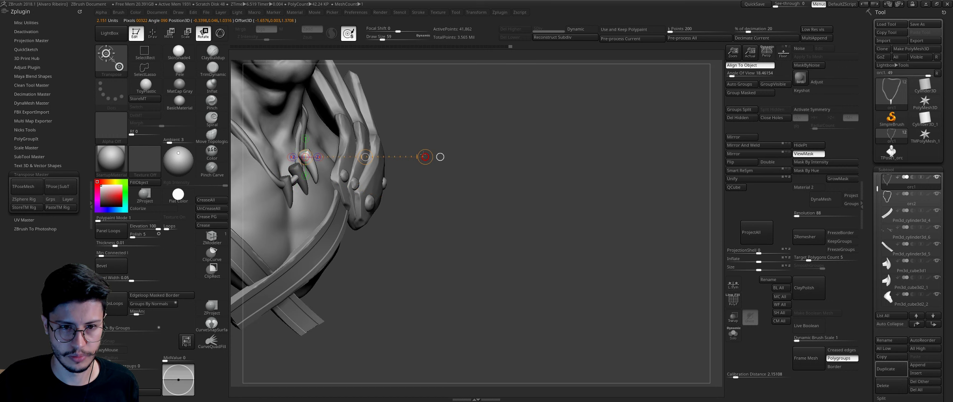
key("w")
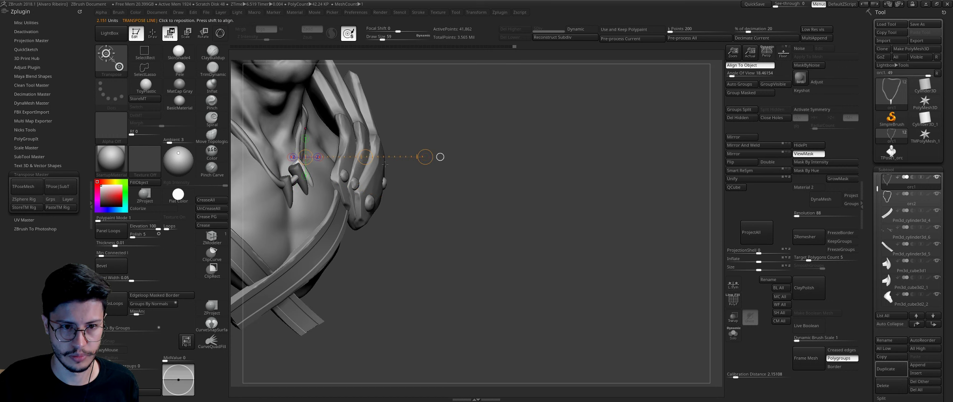
mouse_move(489, 232)
left_mouse_down()
mouse_move(449, 250)
mouse_move(419, 223)
left_mouse_up()
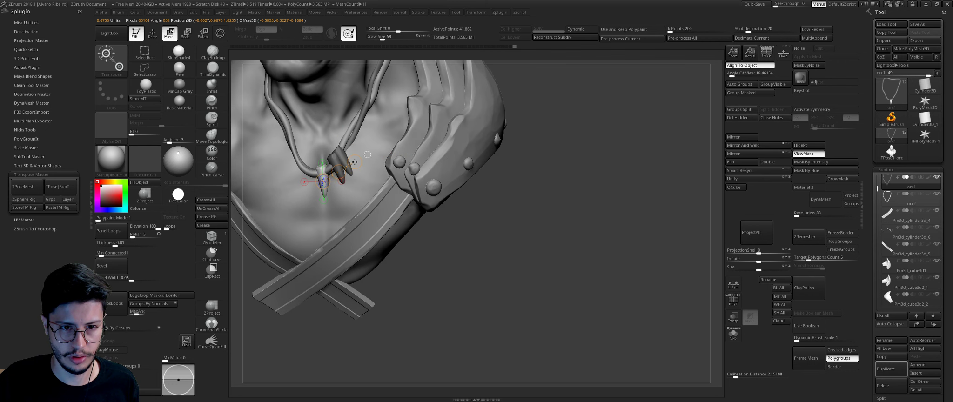
mouse_move(300, 161)
left_mouse_down()
mouse_move(479, 252)
mouse_move(433, 294)
mouse_move(340, 277)
left_mouse_up()
key("r")
key("w")
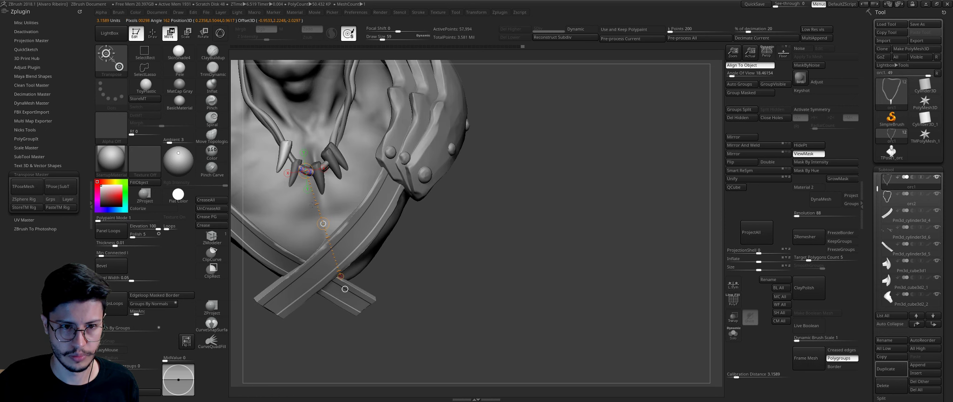
Step: Align the Transpose axis along the tooth, then scale and rotate the pendant to fit
left_click_drag(317, 203, 402, 229)
mouse_move(294, 180)
left_mouse_down()
mouse_move(403, 220)
mouse_move(362, 238)
mouse_move(436, 241)
left_mouse_up()
key("r")
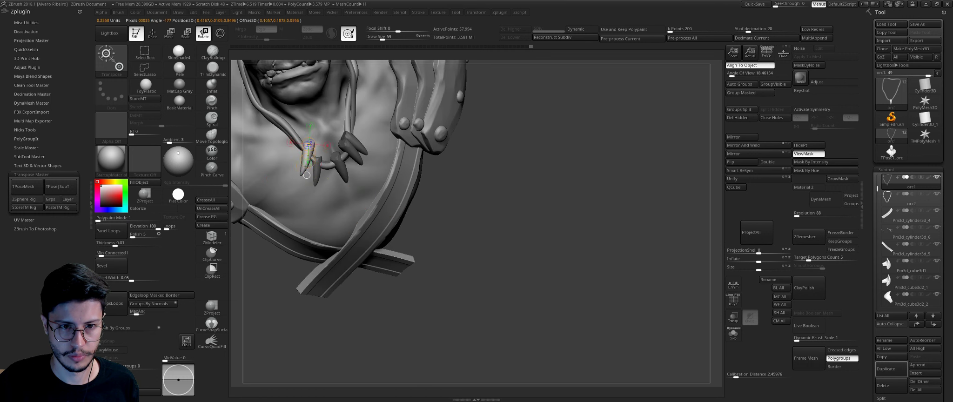
left_click_drag(307, 146, 296, 188)
key("w")
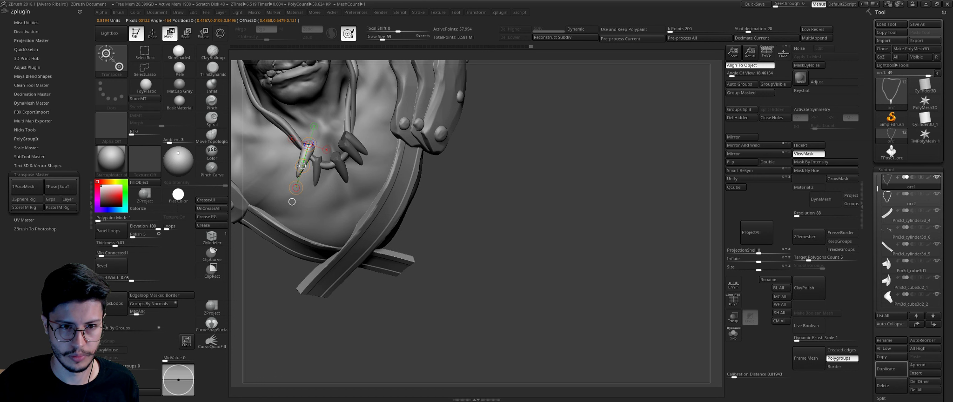
right_click_drag(298, 163, 312, 147)
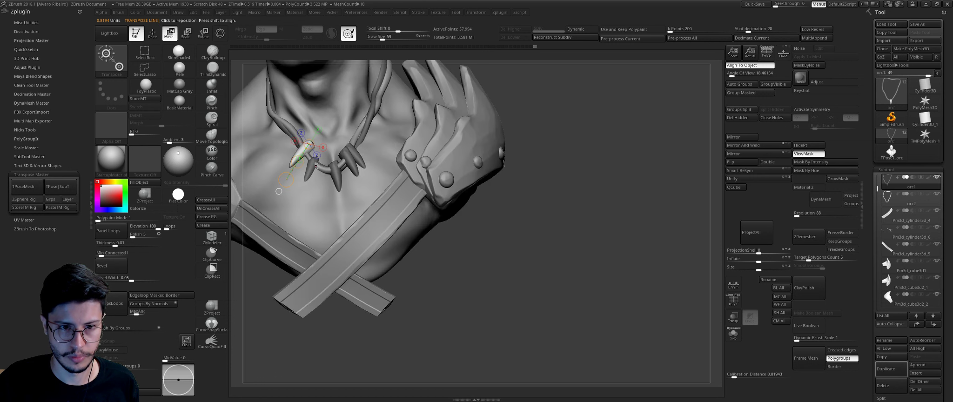
left_click_drag(311, 147, 517, 199)
key("e")
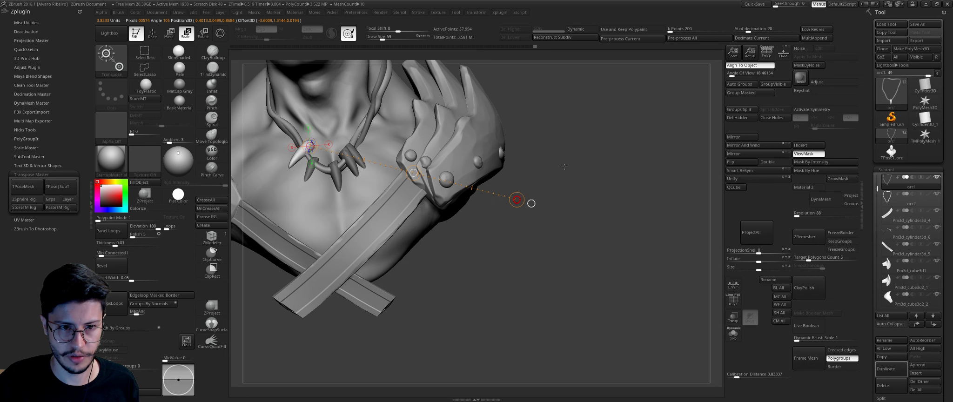
right_click_drag(564, 167, 552, 140)
key("r")
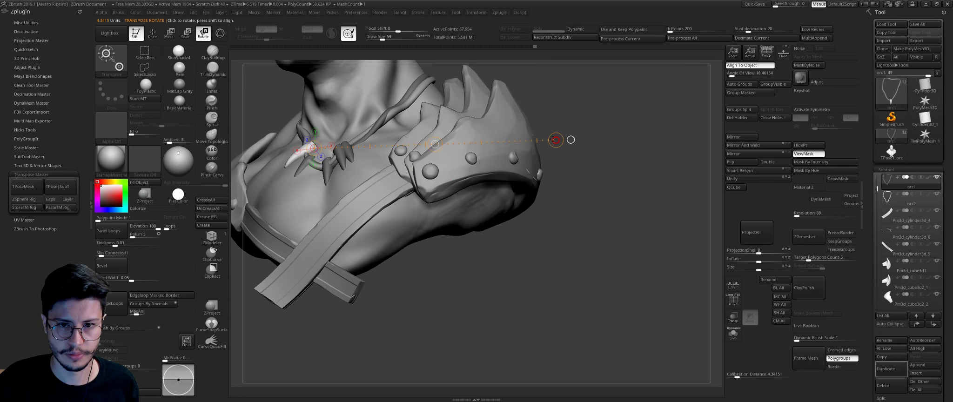
left_click_drag(553, 140, 562, 128)
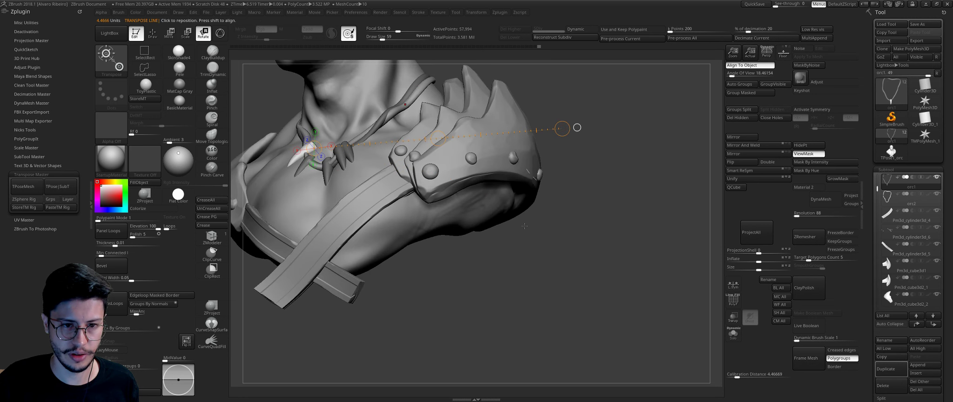
Step: Make final move and scale tweaks to the fang, then zoom out to view the whole bust
mouse_move(331, 166)
left_mouse_down()
mouse_move(369, 164)
mouse_move(430, 273)
left_mouse_up()
key("w")
key("e")
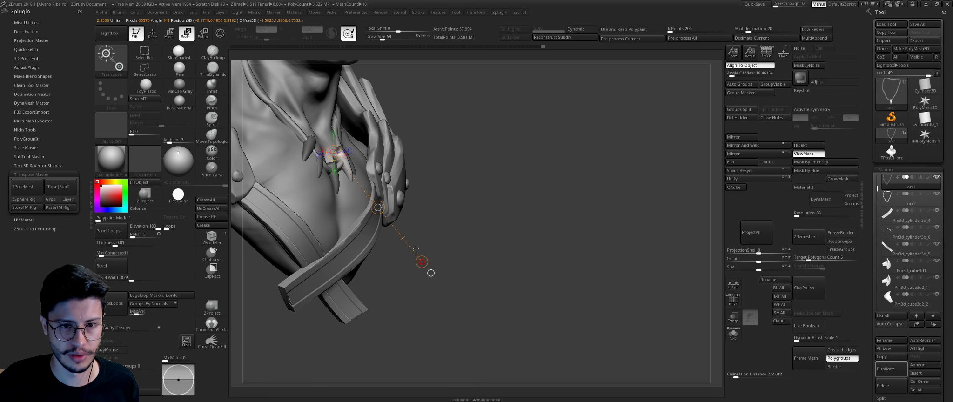
key("w")
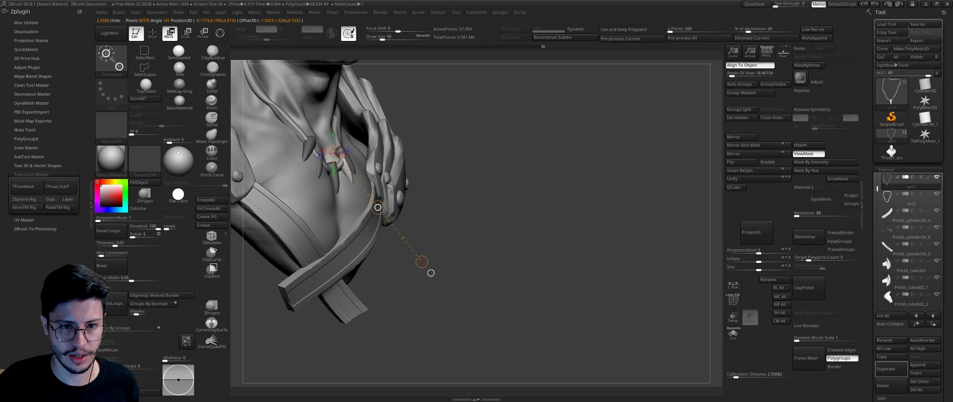
mouse_move(430, 272)
left_mouse_down("alt")
mouse_move(525, 170)
mouse_move(489, 177)
left_mouse_up("alt")
key("q")
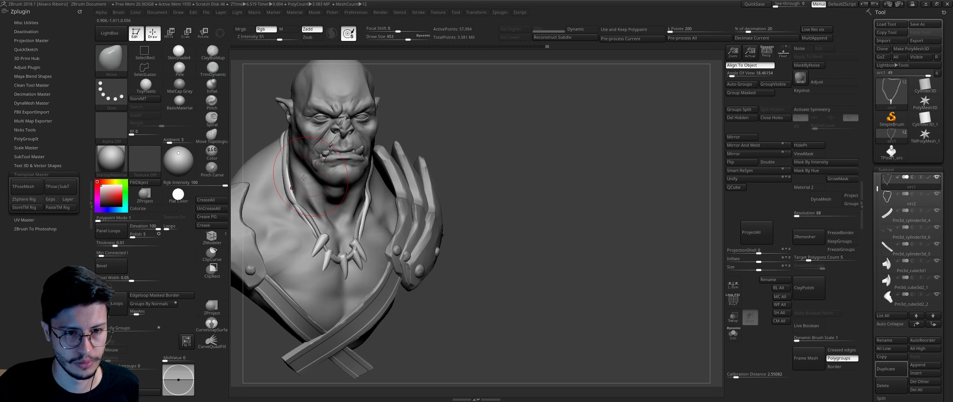
Step: Frame the orc's face close up in front view and select ClayBuildup at brush size 62
mouse_move(284, 159)
right_mouse_down()
mouse_move(270, 133)
mouse_move(278, 119)
mouse_move(423, 185)
right_mouse_up()
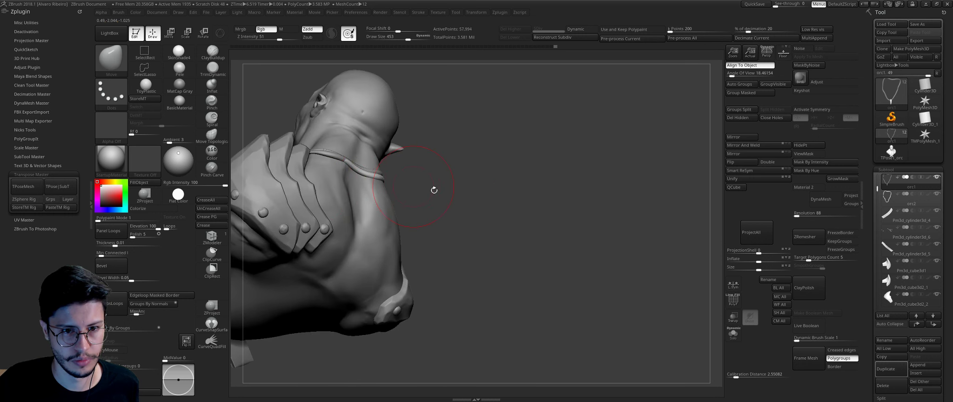
mouse_move(481, 176)
right_mouse_down()
mouse_move(480, 162)
mouse_move(496, 166)
mouse_move(449, 174)
right_mouse_up()
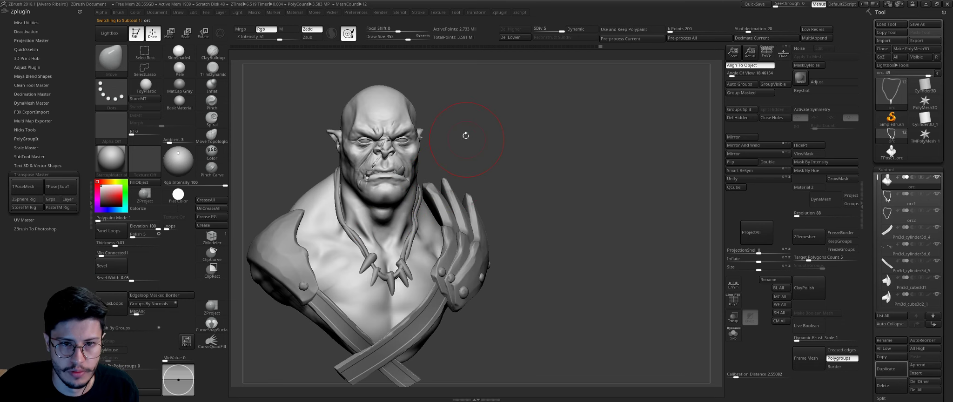
right_click_drag(398, 210, 509, 176, "ctrl")
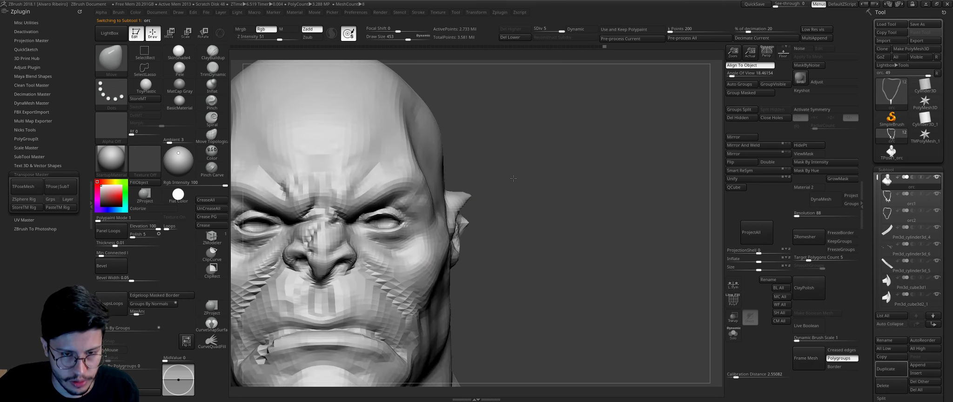
key("b")
key("c")
key("b")
key("s")
left_click(356, 197)
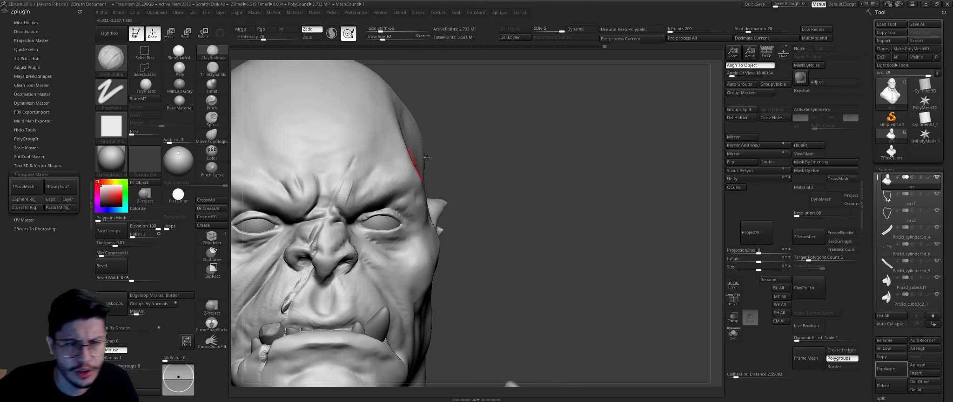
Step: Carve the nose scar groove up onto the forehead with DamStandard, then shrink the brush to 23
left_click_drag(438, 192, 341, 200)
left_click_drag(465, 147, 488, 148)
key("b")
key("d")
key("s")
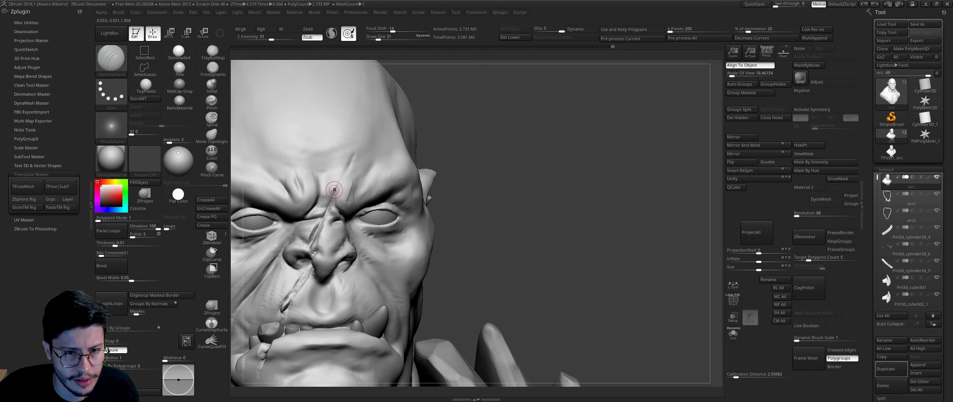
left_click_drag(351, 152, 372, 125)
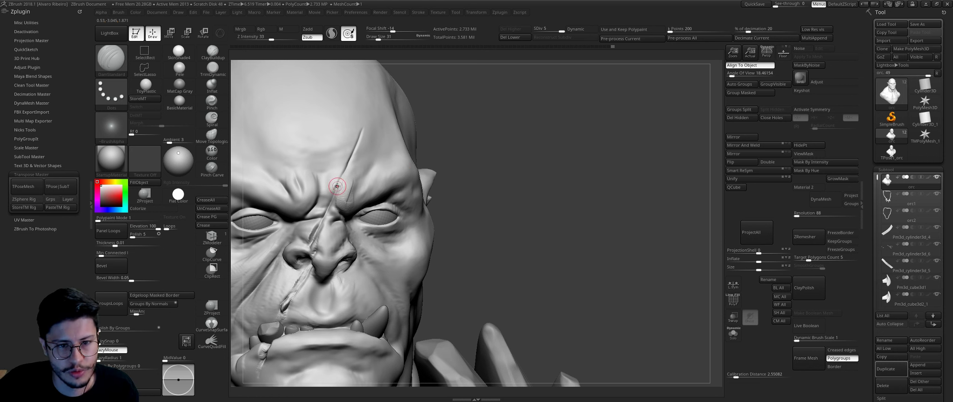
key("bracketleft")
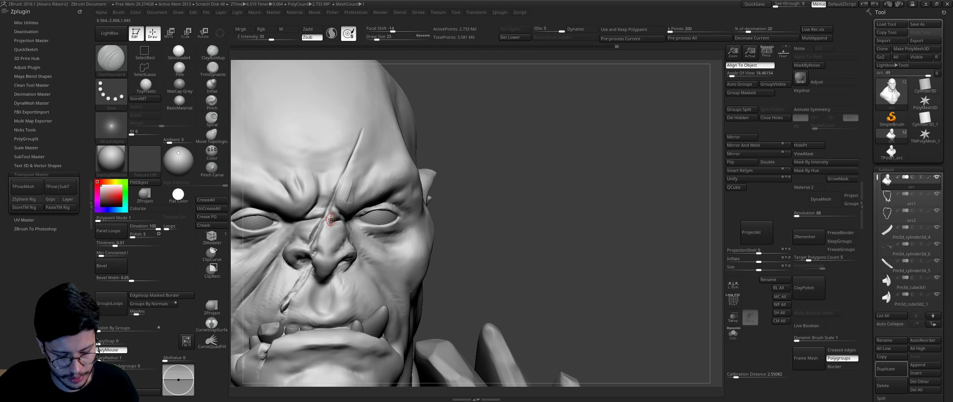
Step: Switch to ClayBuildup at size 19 and smooth the side of the face with Shift
key("b")
key("c")
key("b")
key("bracketleft")
key("bracketleft")
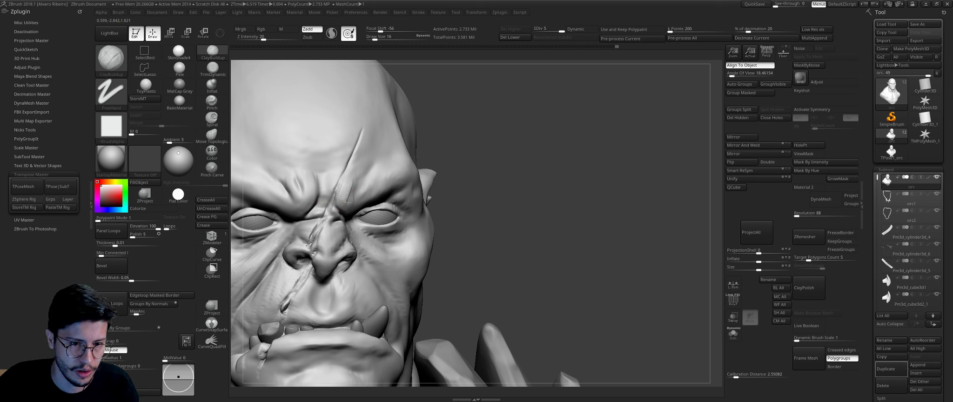
left_click_drag(428, 238, 445, 244)
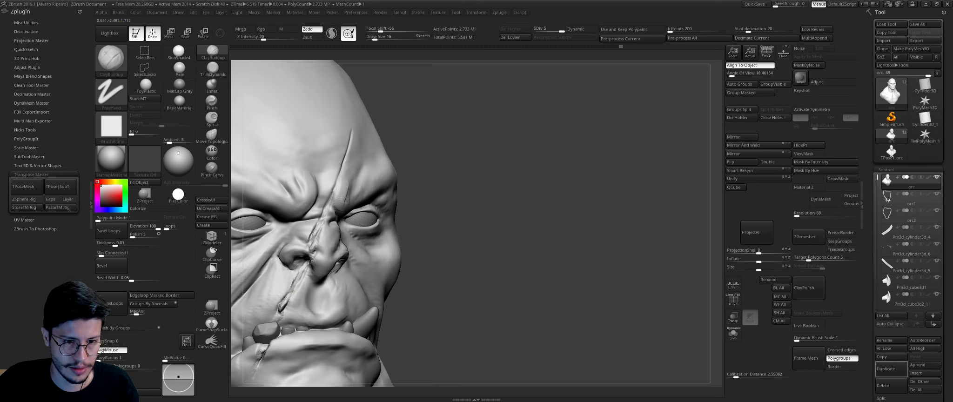
key("shift")
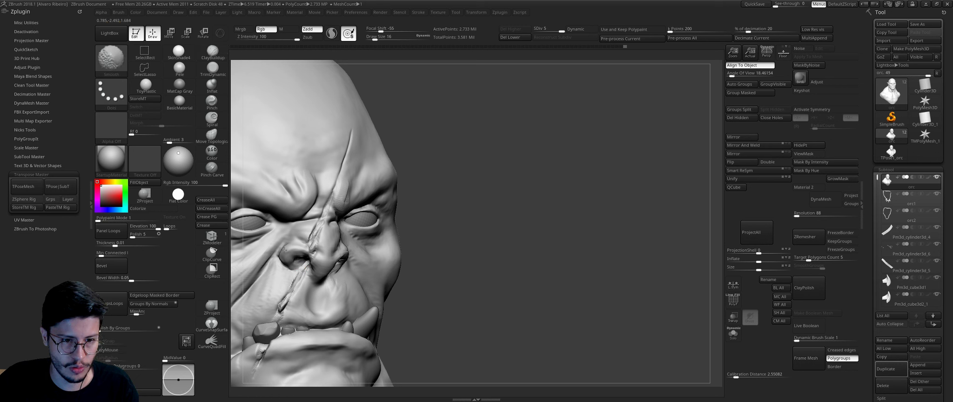
mouse_move(465, 232)
left_mouse_down()
mouse_move(500, 215)
mouse_move(465, 235)
left_mouse_up()
Step: Carve the crease beside the nose with DamStandard, then return to ClayBuildup with a smaller brush
key("b")
key("d")
key("s")
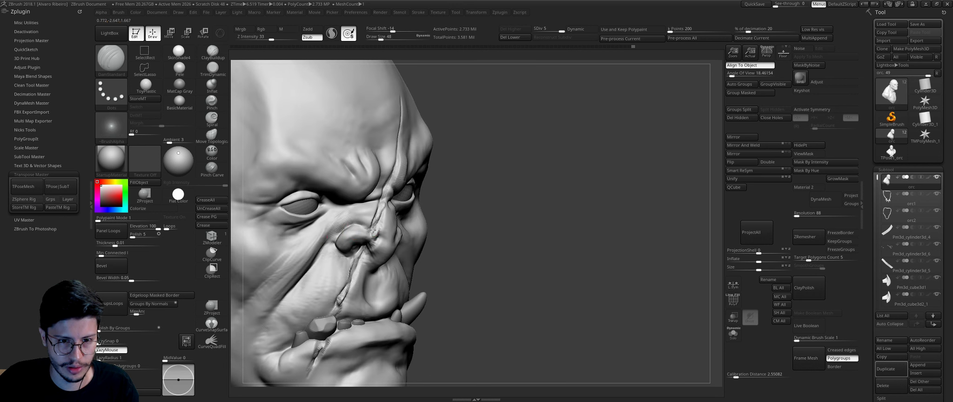
left_click_drag(381, 206, 365, 213)
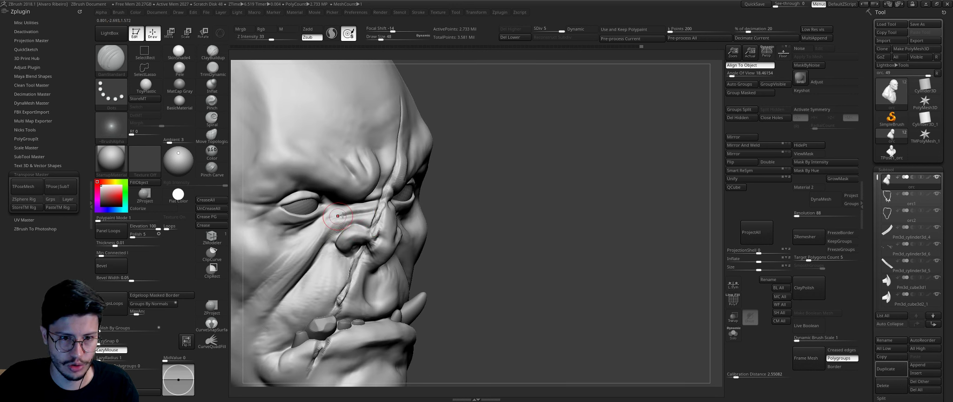
left_click_drag(469, 204, 493, 204)
key("bracketleft")
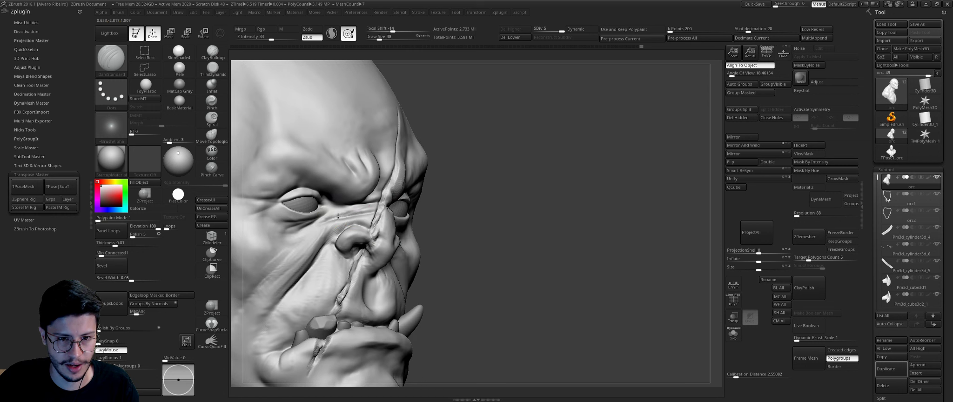
right_click_drag(338, 216, 466, 211)
key("b")
key("c")
key("b")
right_click_drag(391, 228, 364, 233)
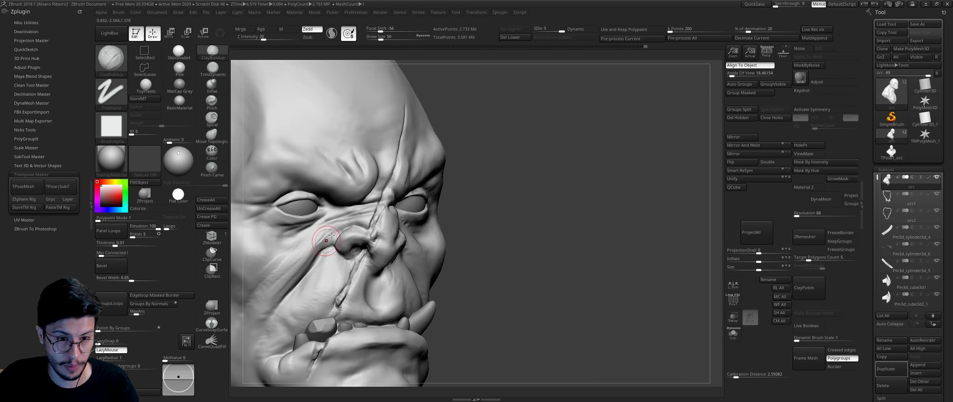
right_click_drag(288, 274, 377, 249)
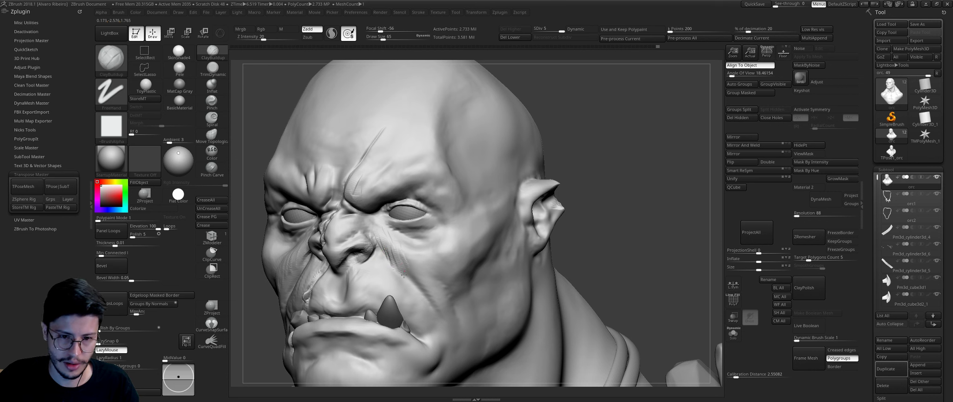
Step: Smooth beside the nose and work the brow wrinkles with ClayBuildup, Standard and DamStandard
mouse_move(417, 278)
right_mouse_down()
mouse_move(391, 250)
mouse_move(375, 207)
right_mouse_up()
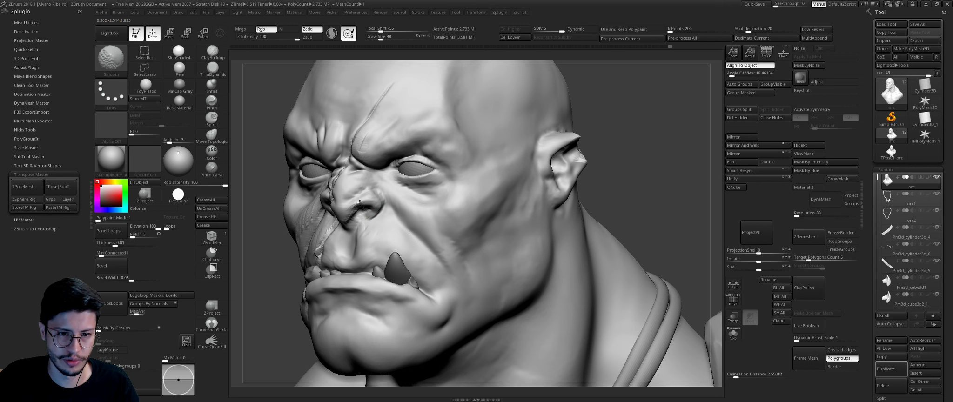
right_click_drag(255, 261, 348, 199)
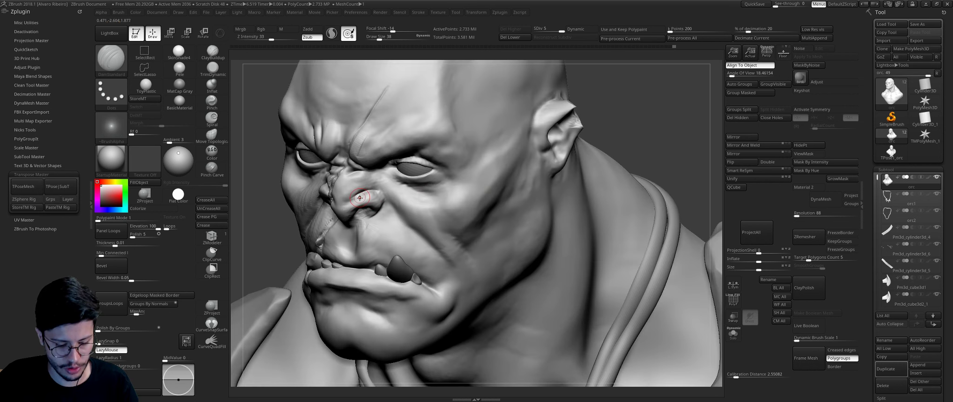
key("b")
key("c")
key("b")
key("b")
key("s")
key("t")
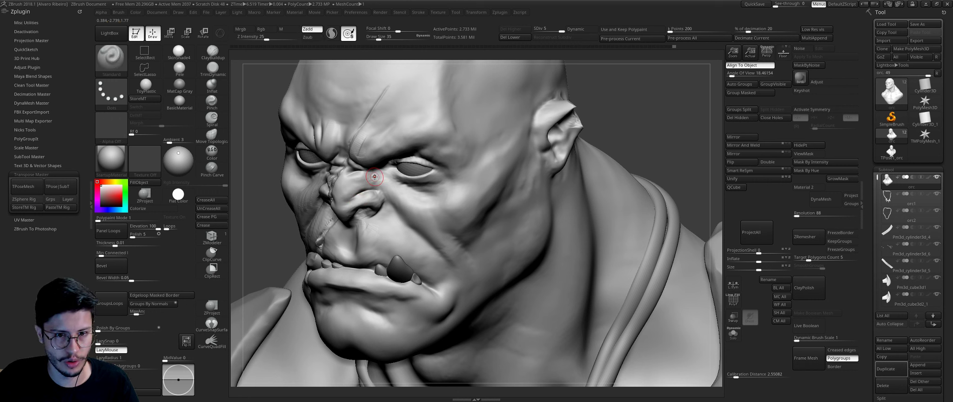
key("b")
key("d")
key("s")
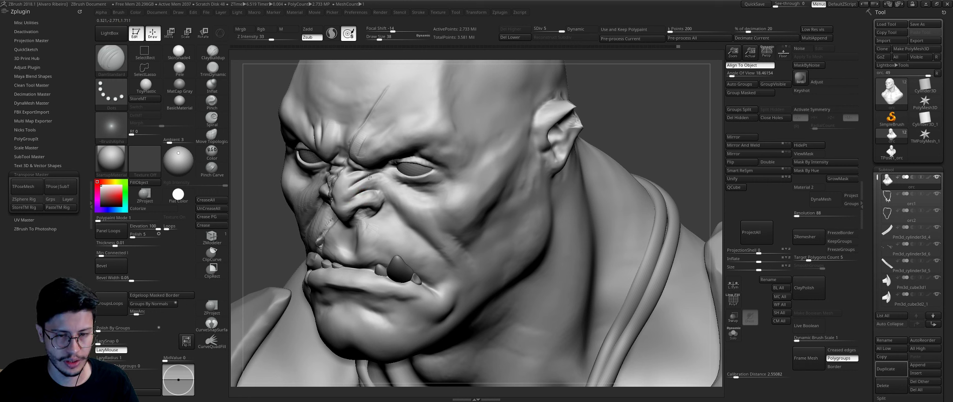
key("shift")
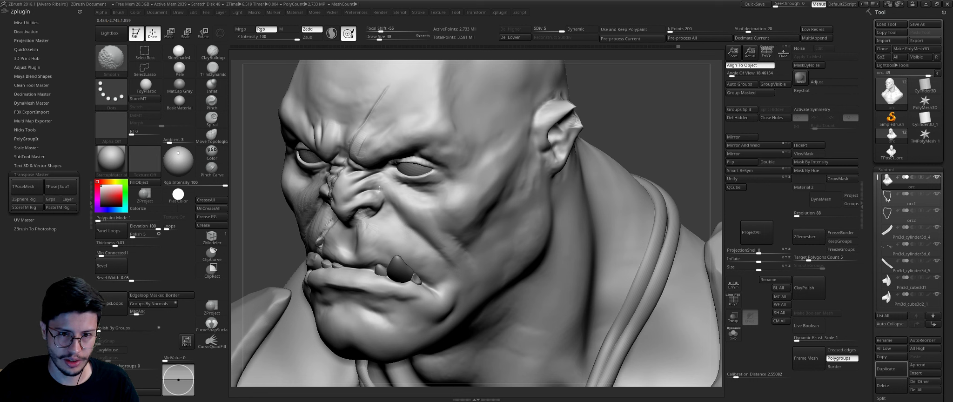
Step: Deepen the nose-bridge folds with ClayBuildup at size 42 and DamStandard, then zoom closer
key("b")
key("c")
key("b")
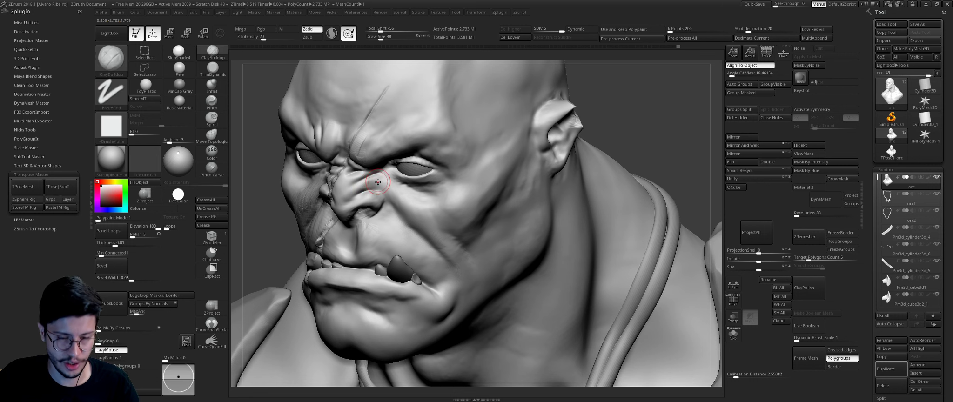
left_click_drag(364, 187, 373, 182)
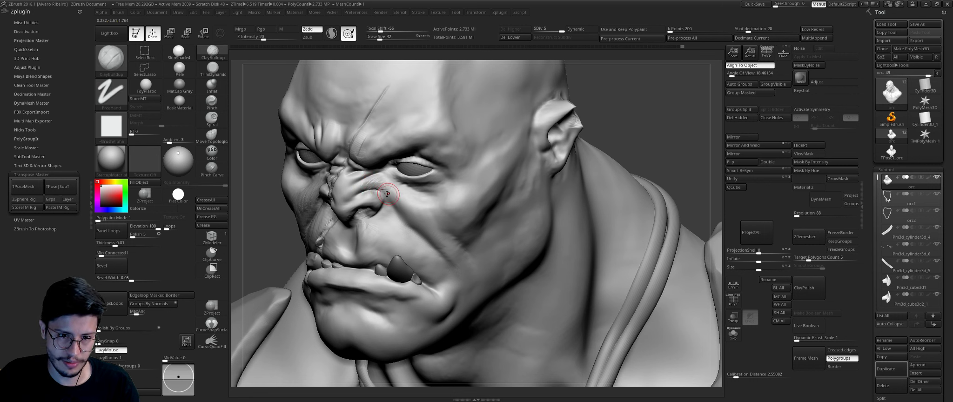
key("b")
key("d")
key("s")
left_click_drag(252, 265, 357, 219)
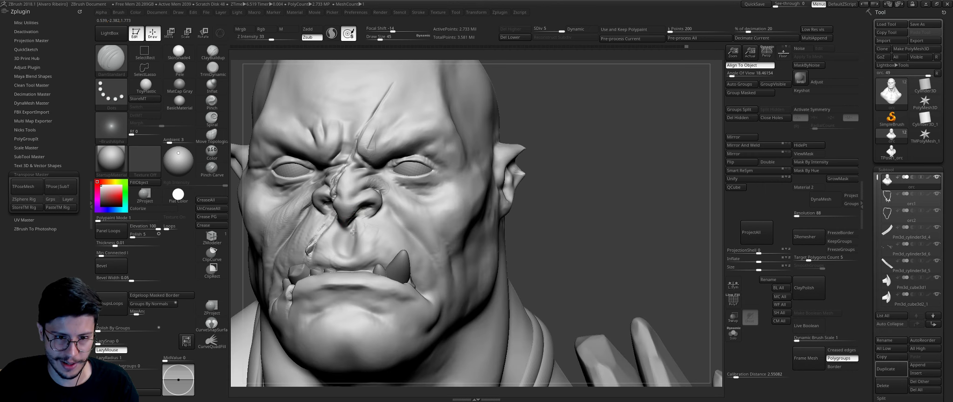
right_click_drag(358, 252, 316, 273)
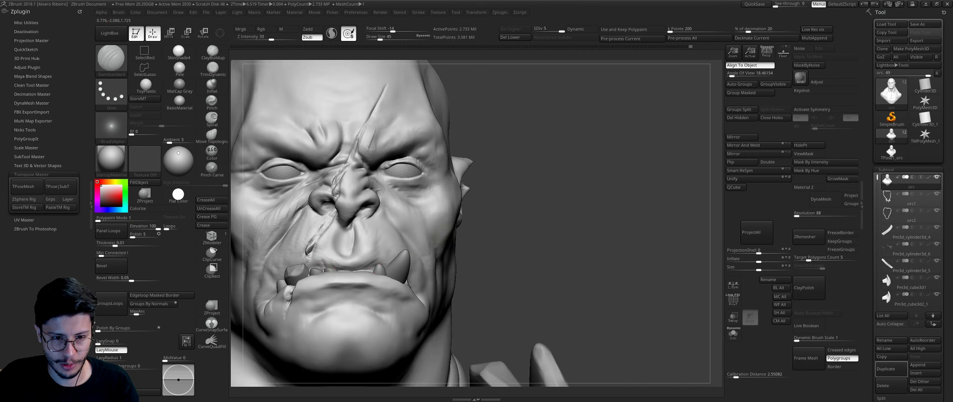
right_click_drag(711, 315, 403, 271)
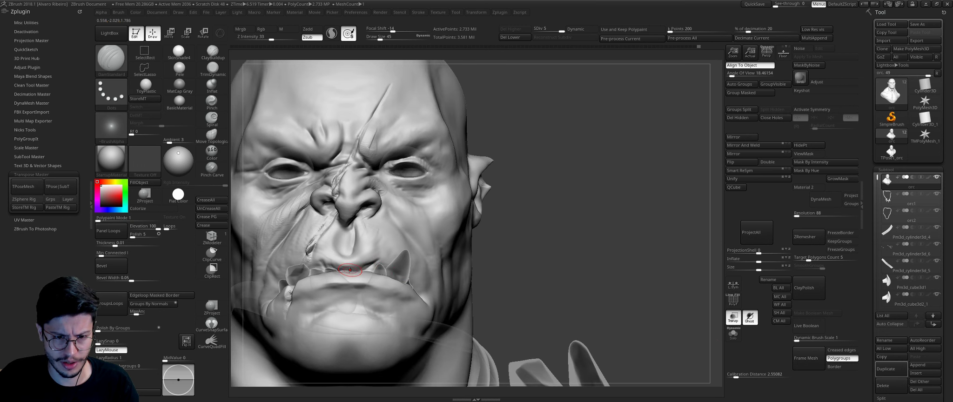
Step: Build up the orc's upper lip with ClayBuildup
right_click_drag(507, 242, 340, 279)
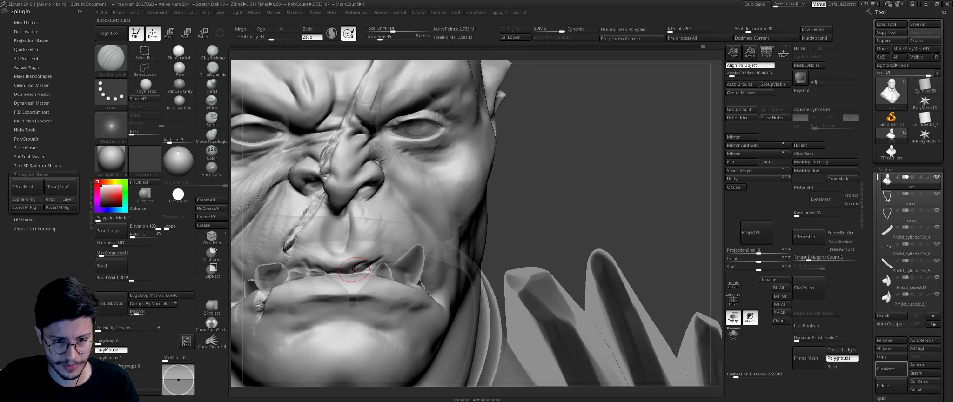
key("b")
key("c")
key("b")
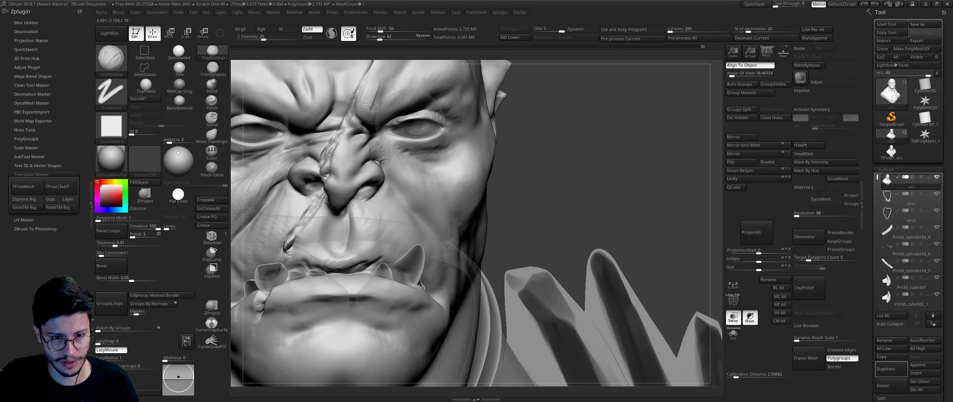
right_click_drag(388, 266, 467, 217)
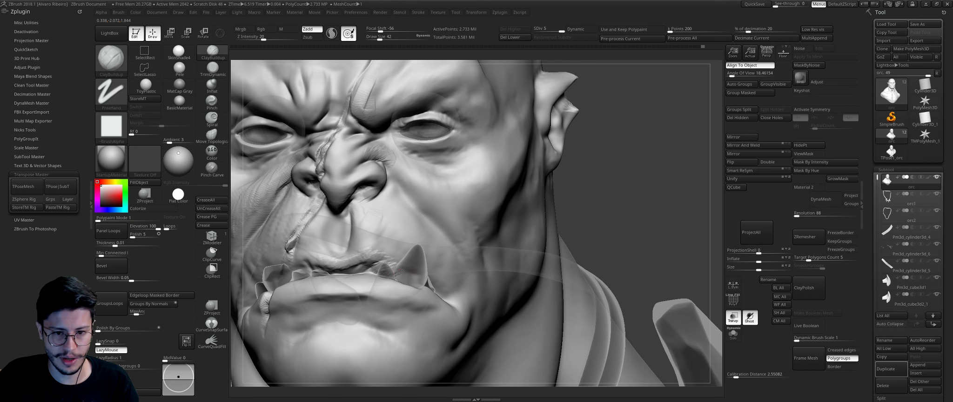
right_click_drag(619, 213, 354, 251)
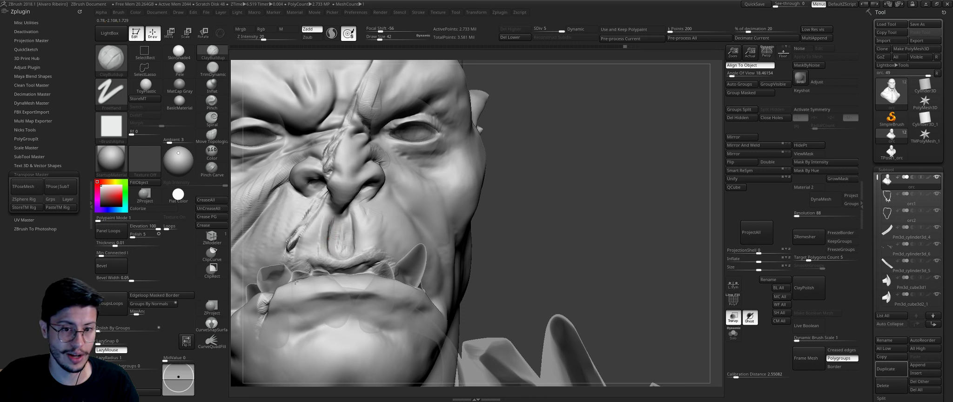
Step: Carve the cheek fold beside the lower tusk with DamStandard
right_click_drag(436, 202, 372, 247)
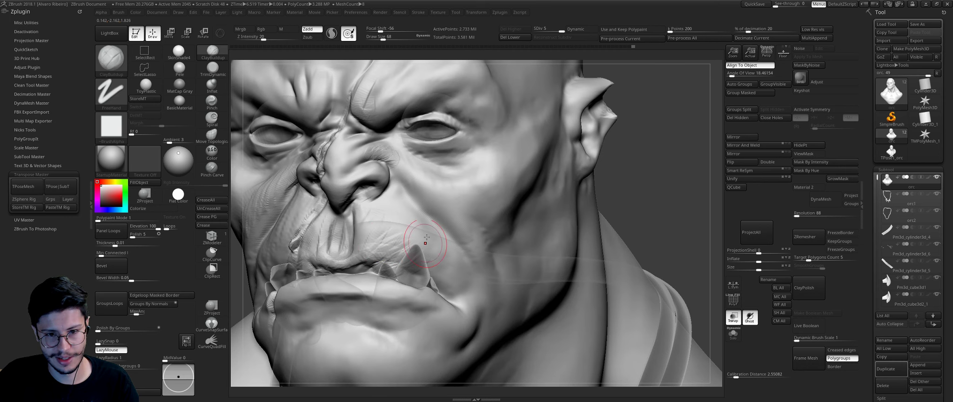
right_click_drag(636, 180, 412, 190)
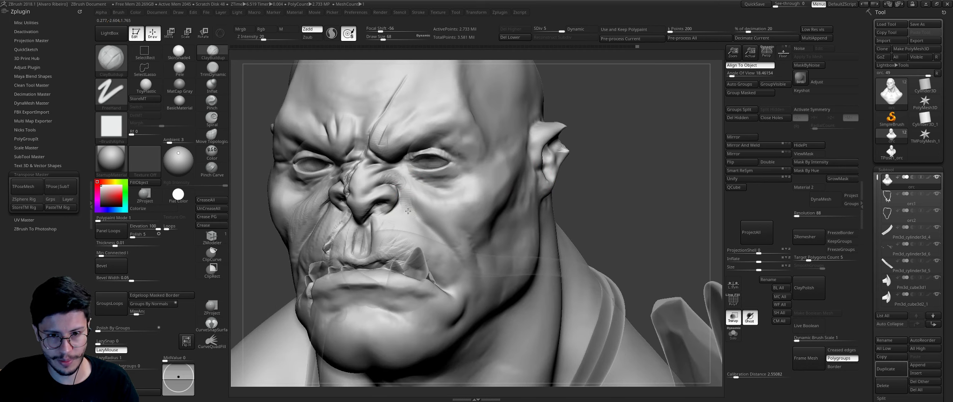
key("b")
key("d")
key("s")
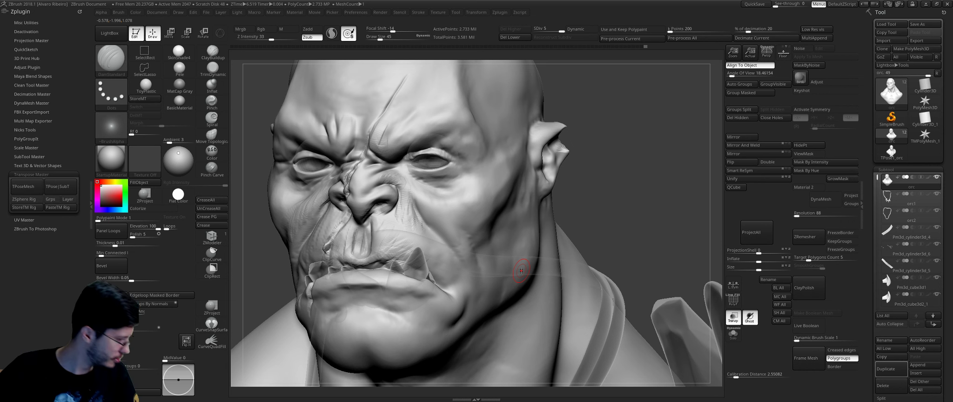
mouse_move(599, 130)
left_mouse_down()
mouse_move(636, 209)
mouse_move(582, 212)
left_mouse_up()
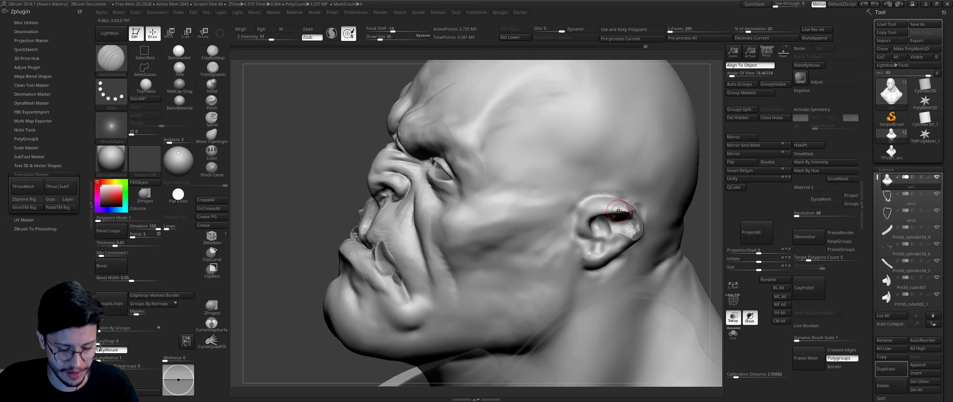
Step: Switch to ClayBuildup with a larger brush and orbit to a frontal view of the face
key("b")
key("c")
key("b")
key("bracketright")
mouse_move(324, 198)
left_mouse_down()
mouse_move(419, 205)
mouse_move(427, 255)
left_mouse_up()
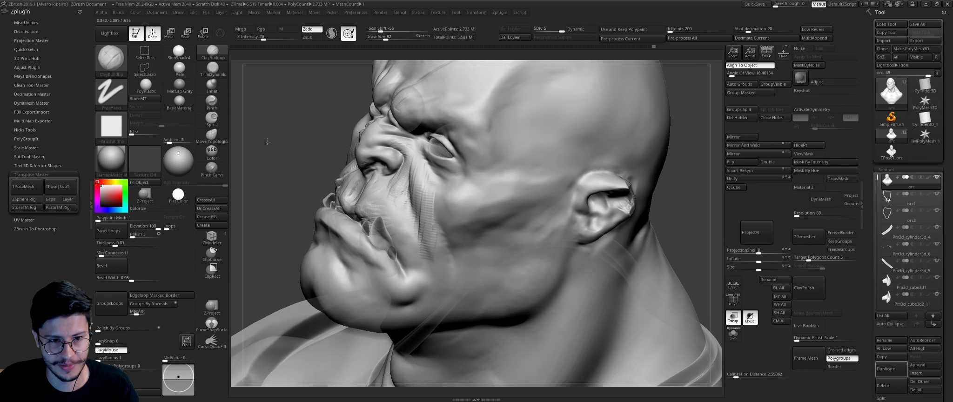
mouse_move(331, 214)
left_mouse_down()
mouse_move(421, 256)
mouse_move(442, 283)
mouse_move(422, 239)
left_mouse_up()
key("bracketright")
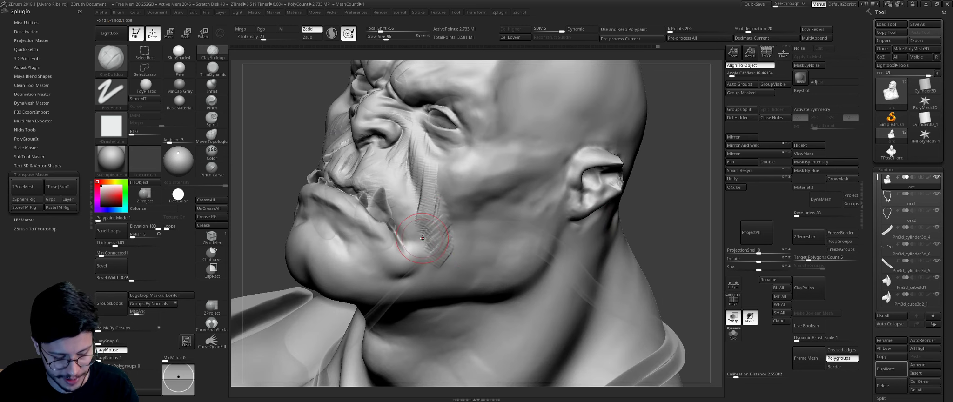
Step: Switch to DamStandard at size 48 and sculpt a small adjustment on the mouth
key("b")
key("d")
key("s")
left_click_drag(403, 247, 396, 260)
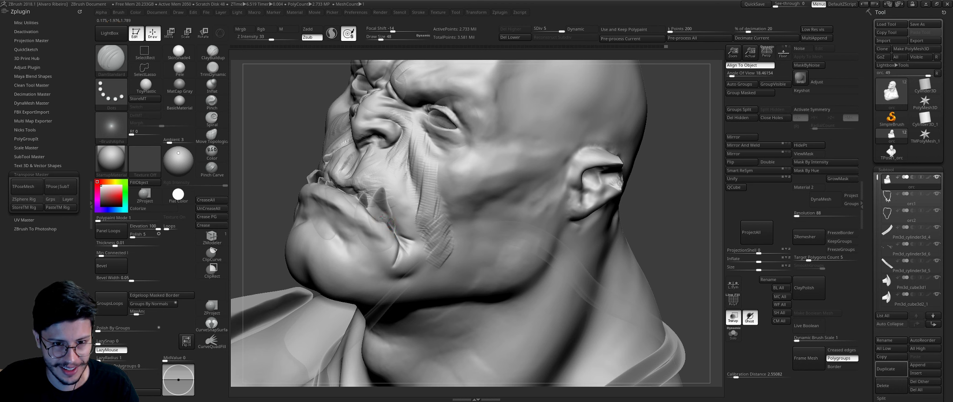
right_click_drag(388, 225, 383, 228)
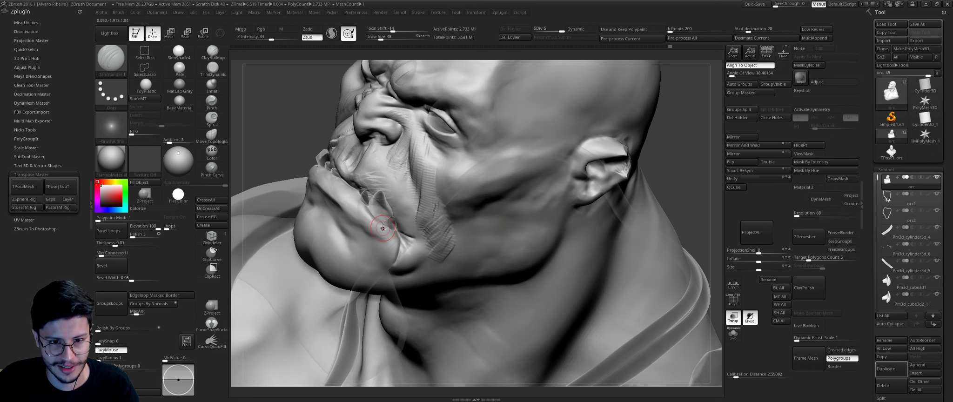
right_click_drag(674, 177, 605, 171)
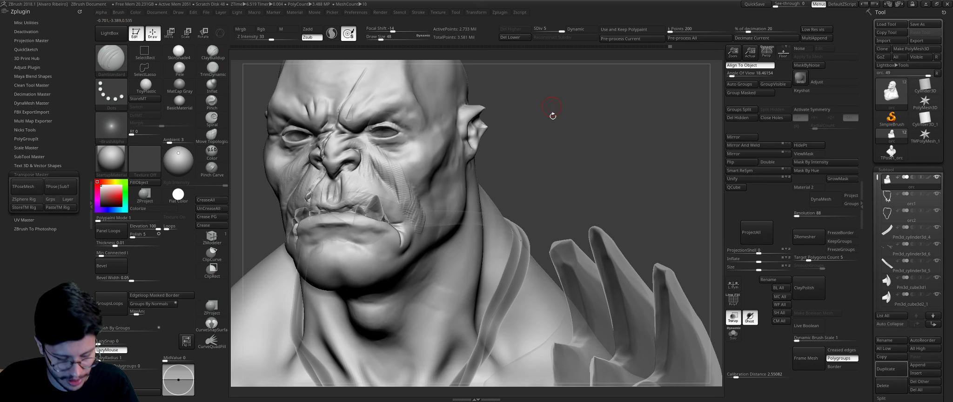
right_click_drag(549, 115, 353, 212)
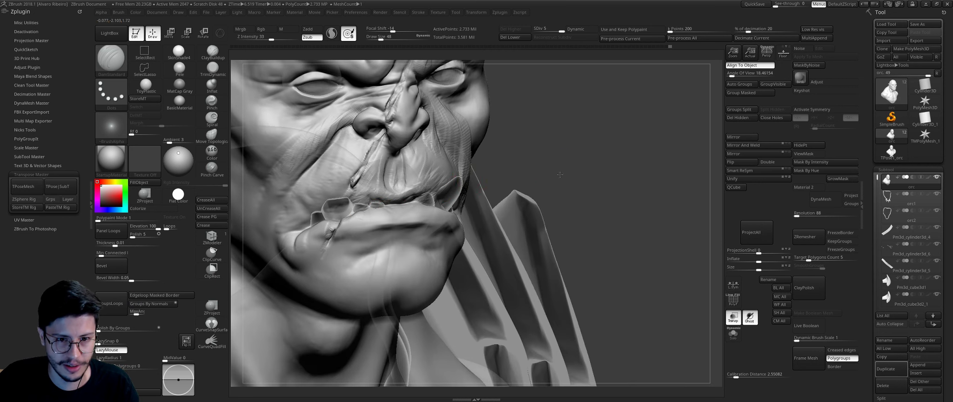
right_click_drag(354, 214, 387, 207)
left_click_drag(395, 202, 391, 209)
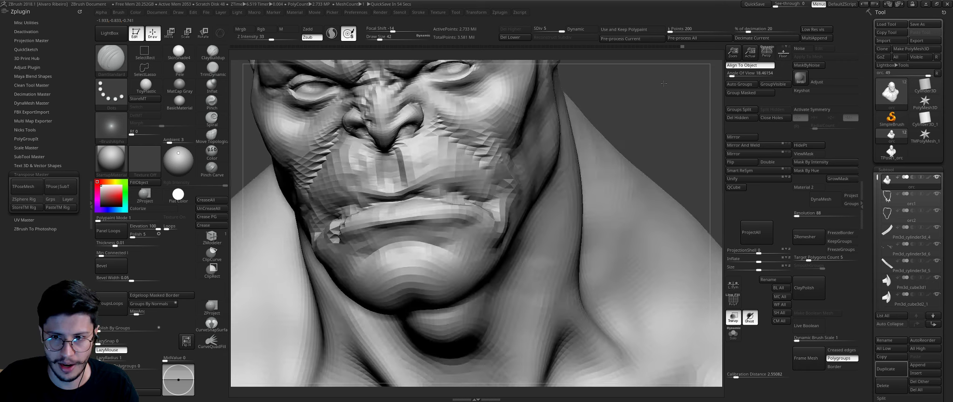
Step: Build up clay at the corner of the lips with ClayBuildup, zoomed in on the mouth
right_click_drag(689, 156, 441, 191)
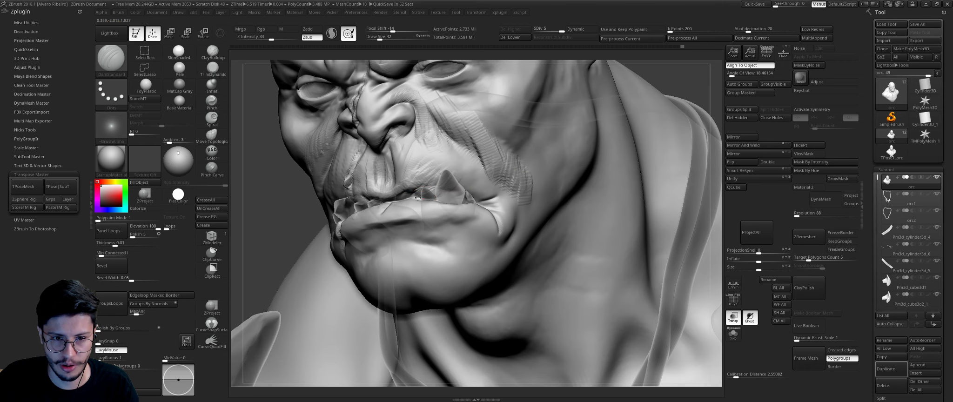
right_click_drag(257, 217, 405, 191)
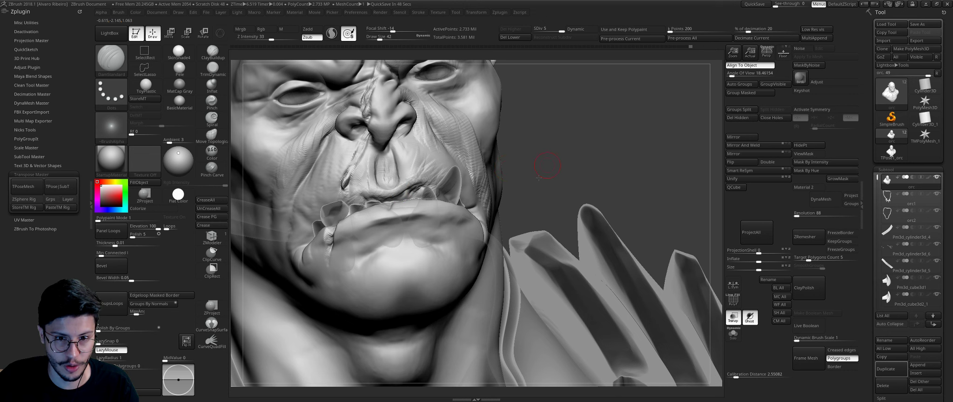
right_click_drag(538, 178, 469, 209)
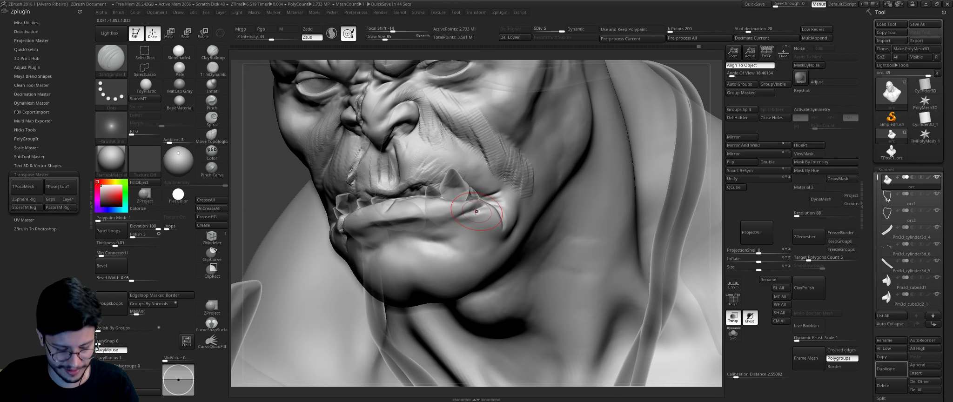
key("b")
key("c")
key("b")
mouse_move(456, 203)
right_mouse_down()
mouse_move(251, 173)
mouse_move(436, 213)
right_mouse_up()
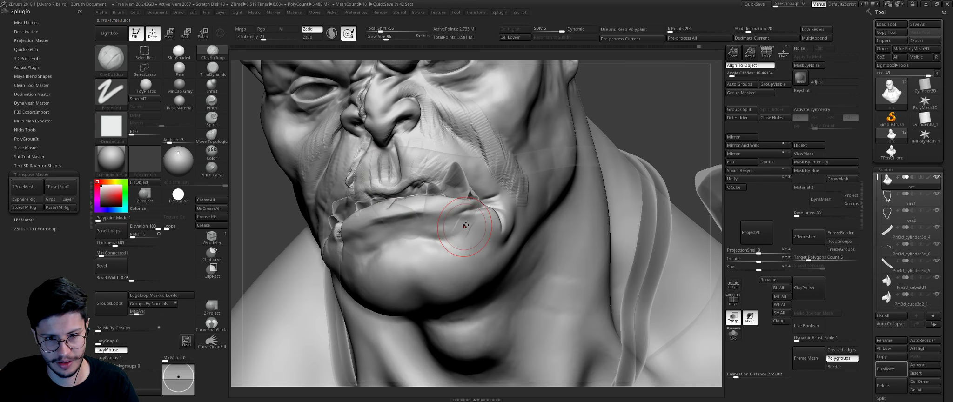
left_click_drag(466, 221, 478, 202)
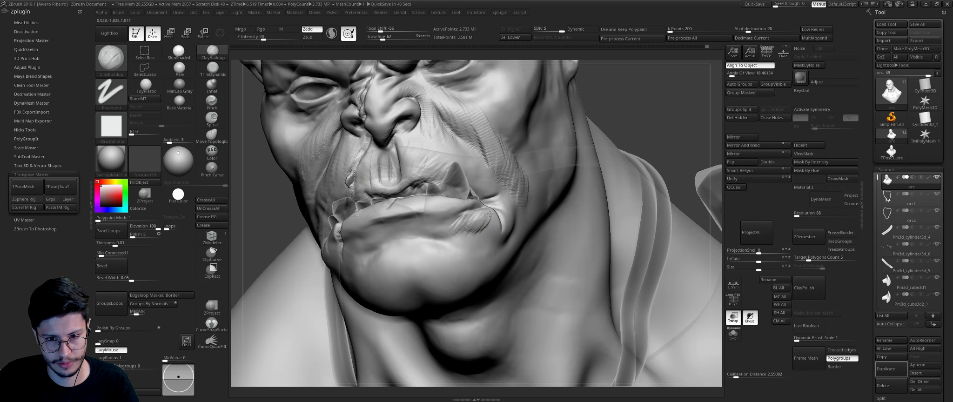
right_click_drag(478, 202, 385, 213)
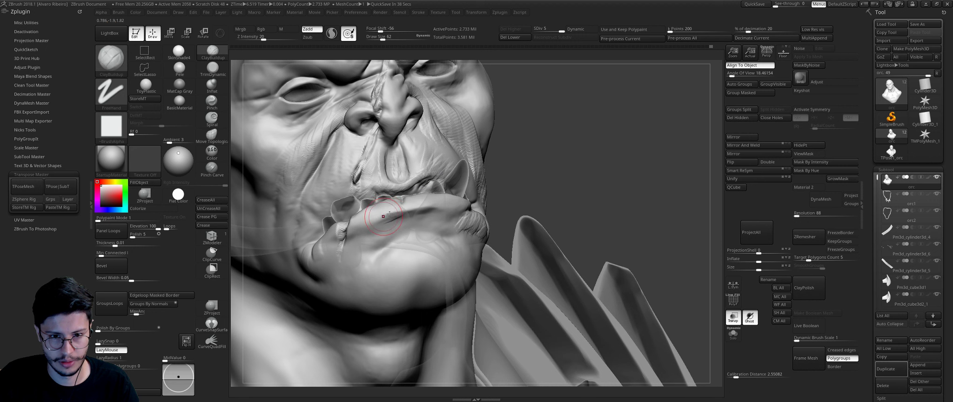
mouse_move(524, 149)
right_mouse_down()
mouse_move(417, 192)
mouse_move(396, 242)
right_mouse_up()
Step: Frame the bust and alternate DamStandard and ClayBuildup while turning to a three-quarter face view
key("f")
key("b")
key("d")
key("s")
mouse_move(581, 205)
right_mouse_down()
mouse_move(618, 204)
mouse_move(423, 189)
right_mouse_up()
key("b")
key("c")
key("l")
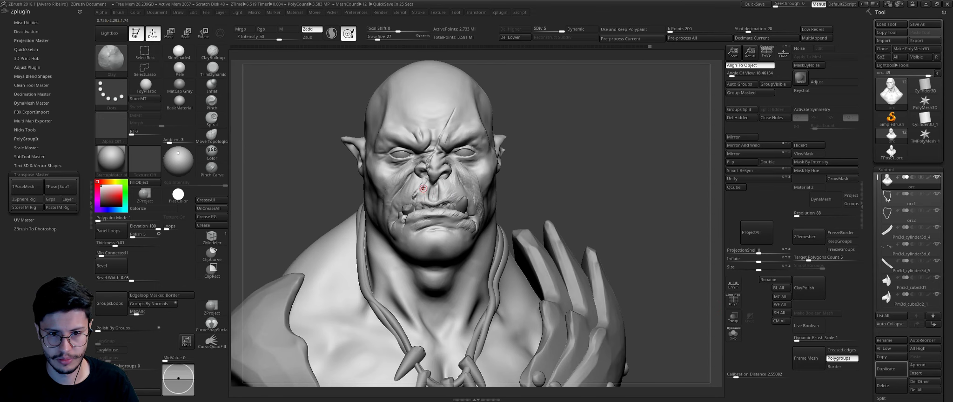
mouse_move(423, 199)
right_mouse_down()
mouse_move(575, 170)
mouse_move(462, 206)
right_mouse_up()
Step: Carve a fine DamStandard crease near the lips, viewed close from the far cheek
key("b")
key("d")
key("s")
right_click_drag(570, 221, 398, 240)
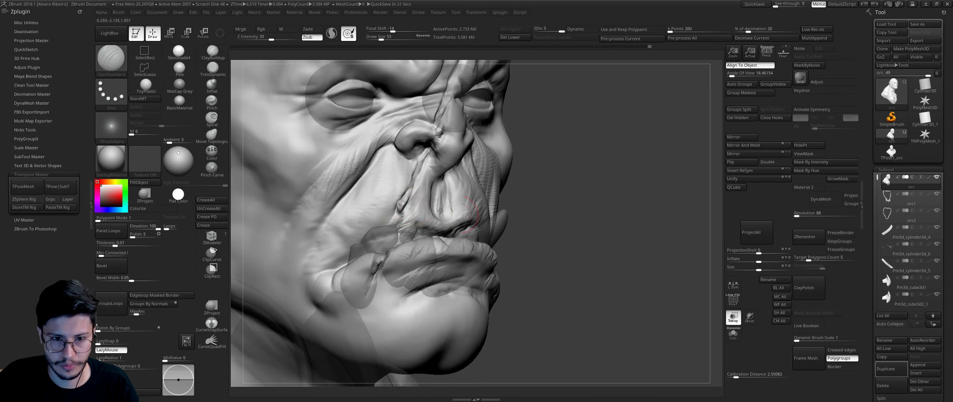
key("l")
right_click_drag(555, 228, 416, 235)
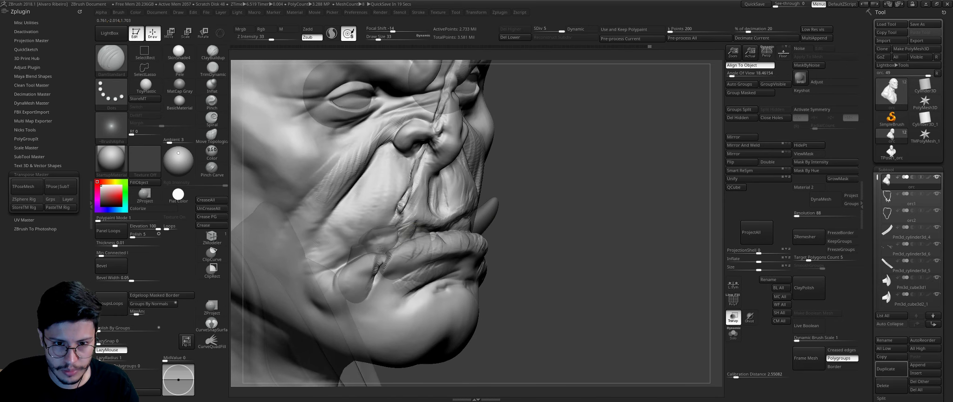
left_click_drag(391, 229, 355, 259)
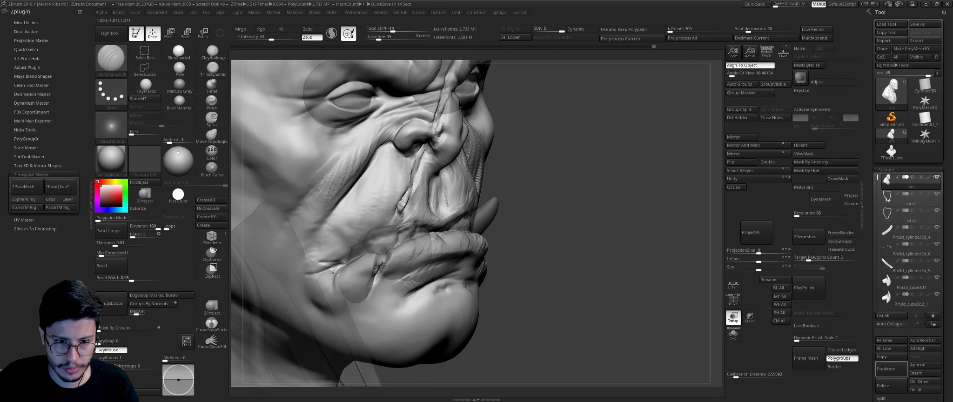
Step: Enlarge the ClayBuildup brush, then turn off Transp so every bust part shows solid
mouse_move(334, 273)
right_mouse_down()
mouse_move(328, 228)
mouse_move(318, 268)
right_mouse_up()
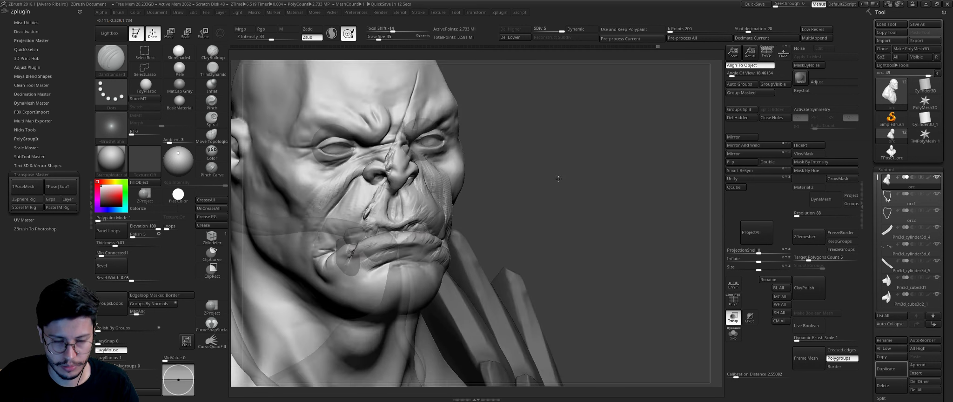
key("b")
key("c")
key("b")
key("s")
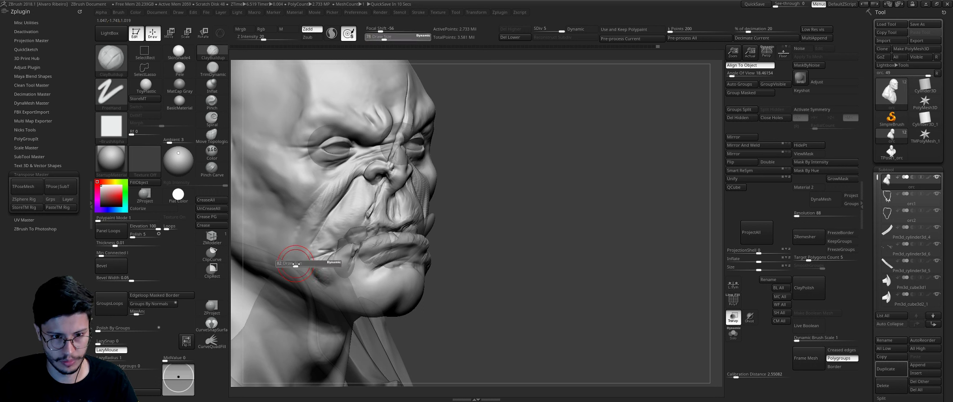
left_click_drag(319, 278, 325, 278)
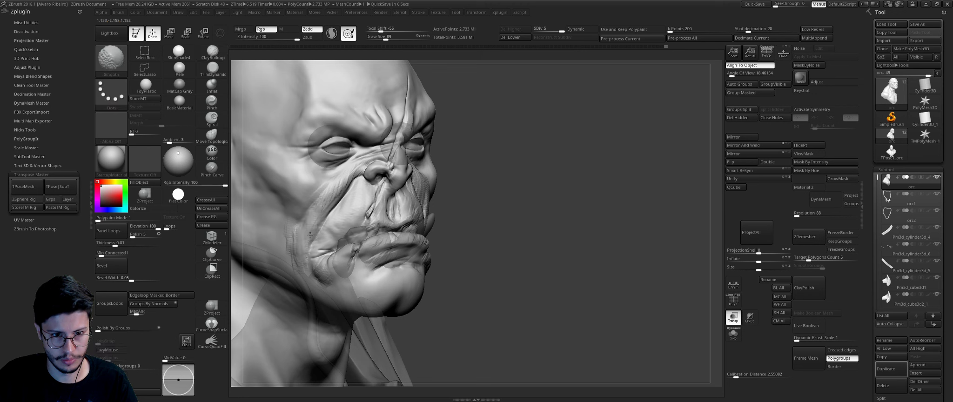
key("f")
left_click(732, 314)
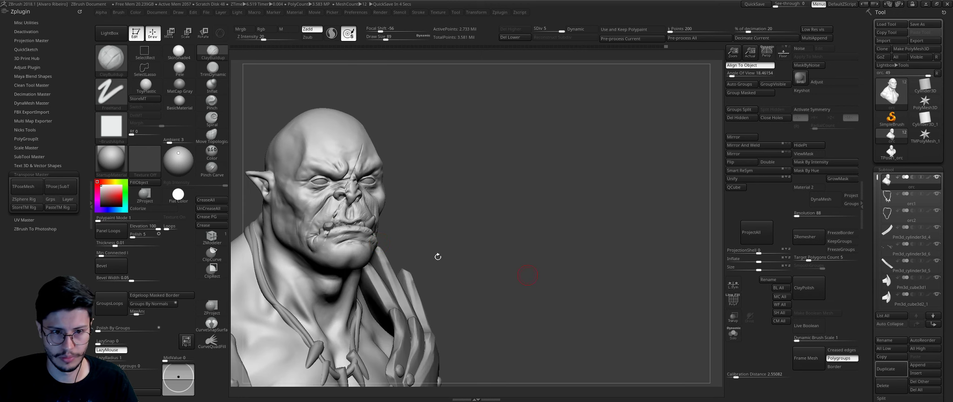
mouse_move(436, 257)
left_mouse_down("shift")
mouse_move(430, 183)
mouse_move(453, 174)
left_mouse_up("shift")
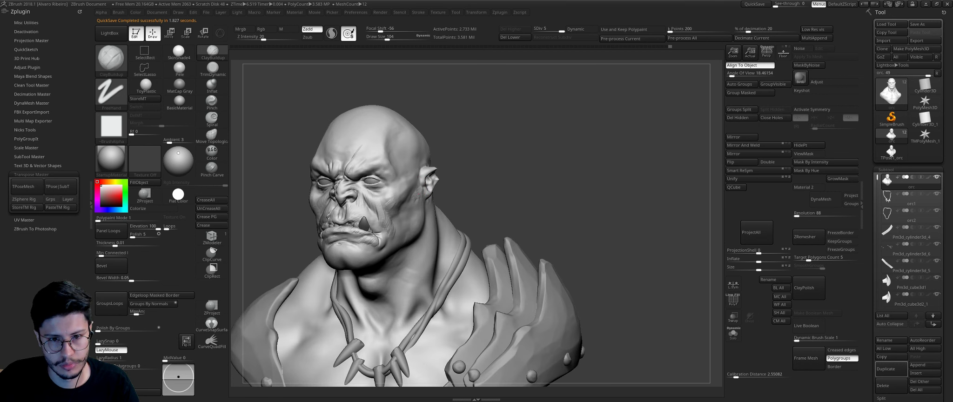
Step: Carve a DamStandard crease from the outer eye corner down the cheek with a smaller brush
key("bracketright")
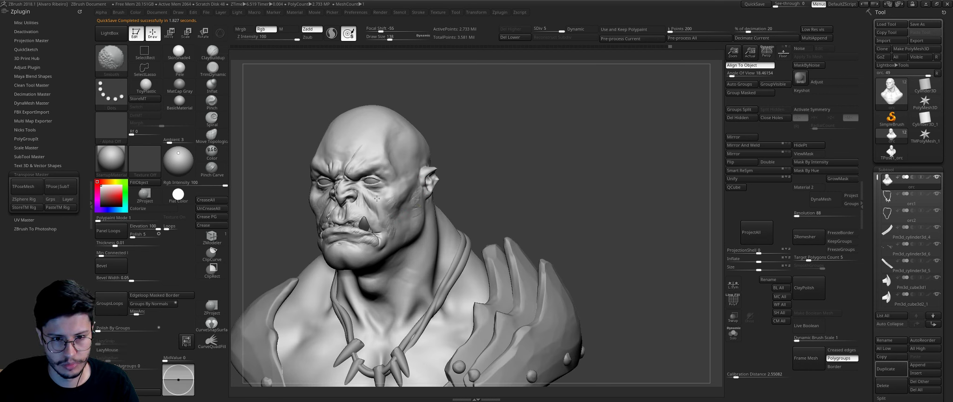
mouse_move(388, 203)
left_mouse_down()
mouse_move(553, 177)
mouse_move(385, 158)
left_mouse_up()
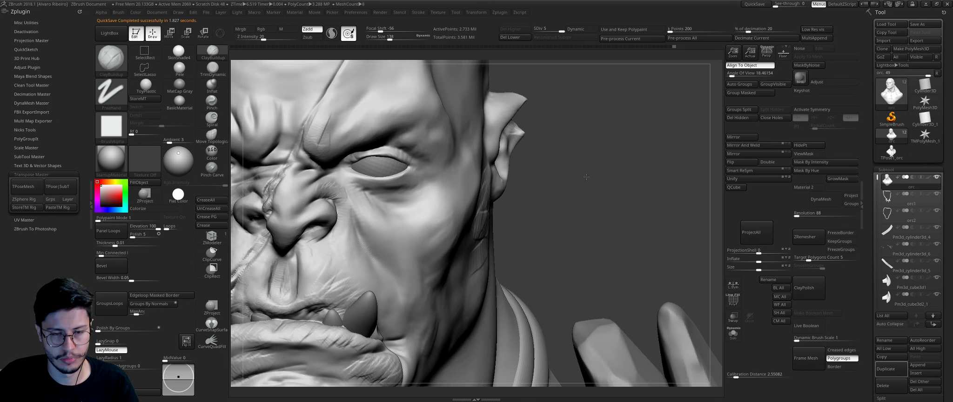
key("b")
key("d")
key("s")
key("bracketleft")
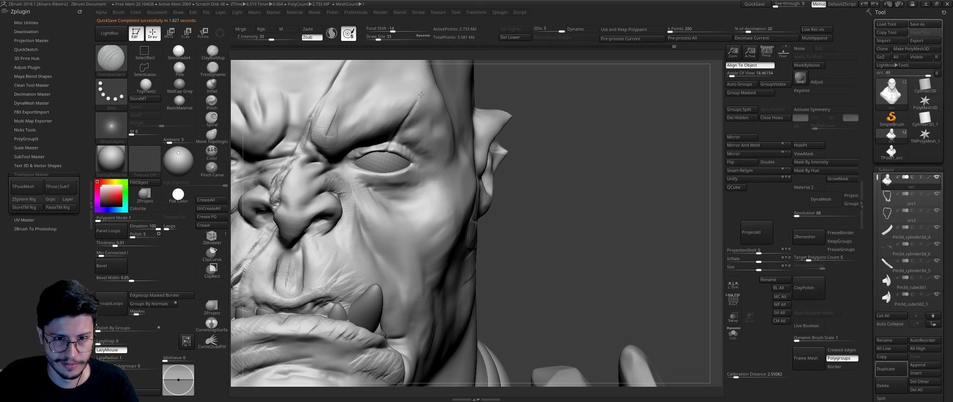
left_click_drag(377, 174, 367, 203)
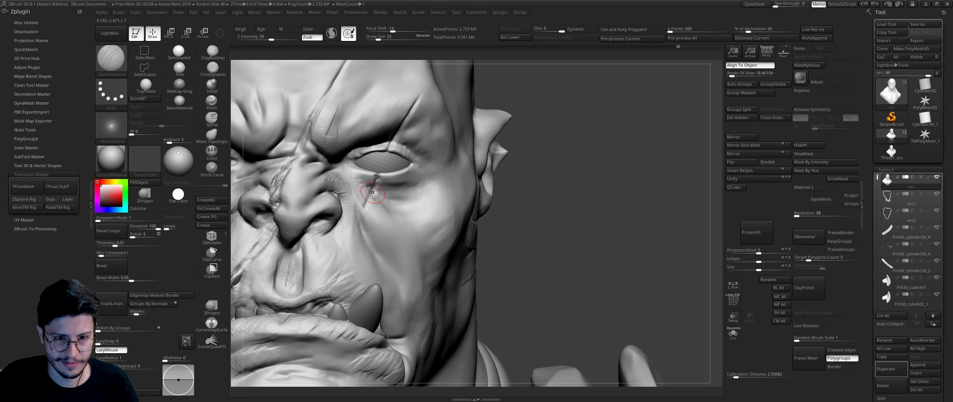
Step: Shrink the brush to a small size and carve a DamStandard crease along the lower eyelid
key("f")
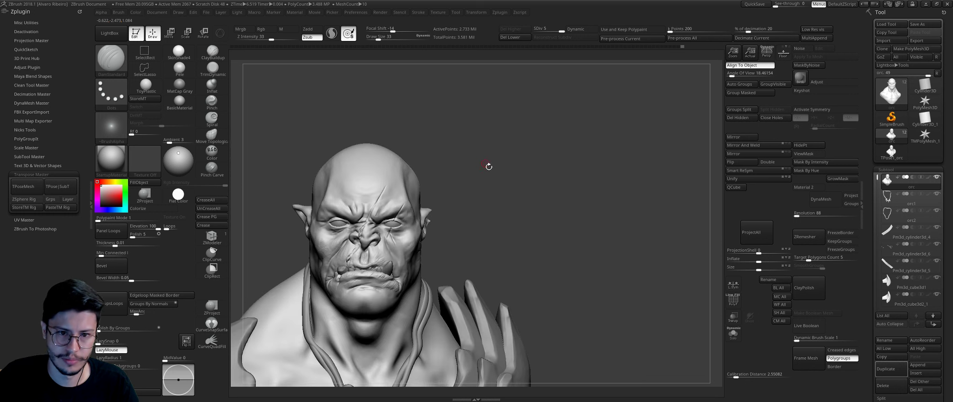
key("b")
key("c")
key("b")
key("s")
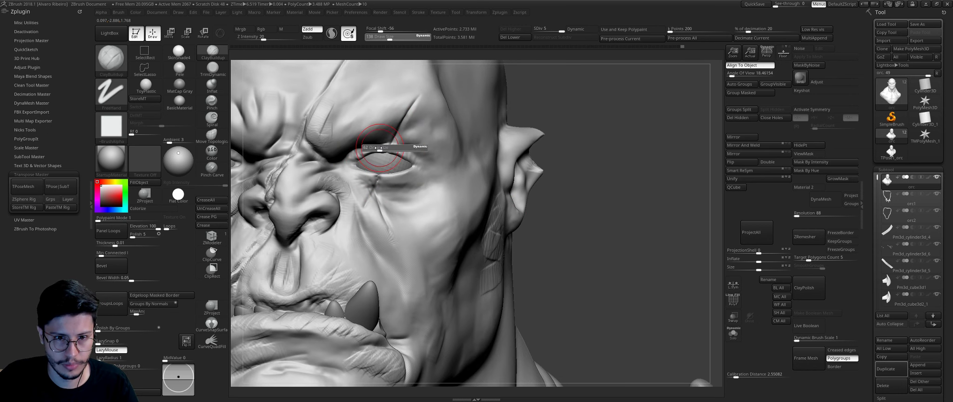
left_click_drag(375, 148, 368, 148)
key("b")
key("d")
key("s")
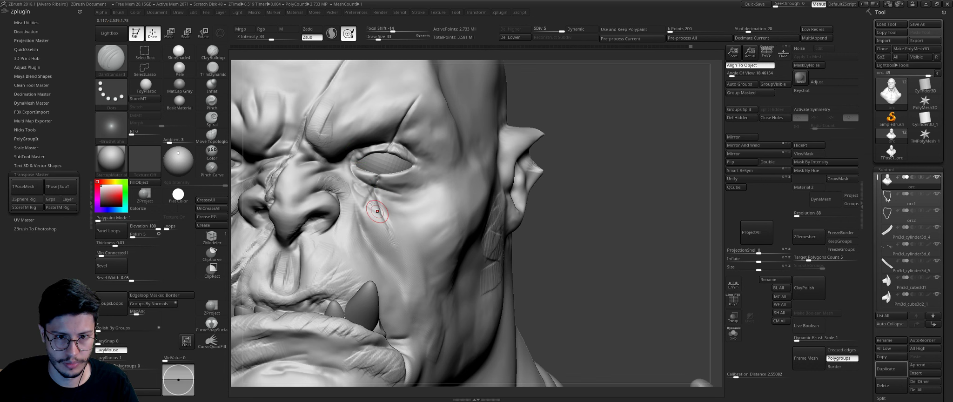
left_click_drag(442, 186, 389, 192)
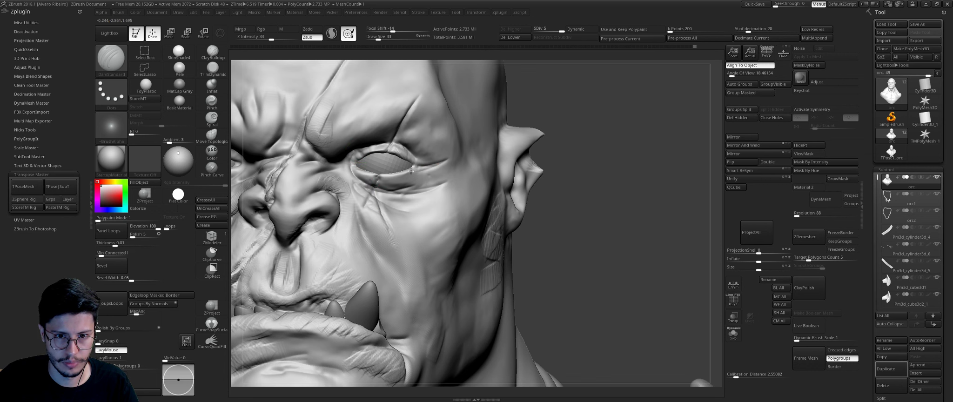
key("b")
key("c")
key("b")
left_click_drag(549, 205, 392, 193)
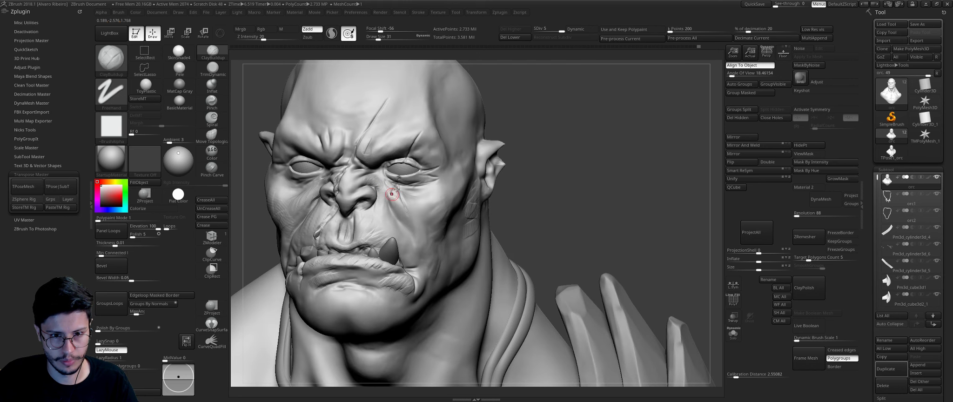
Step: Enlarge the brush and check the head from three-quarter and front angles, then pick ClayBuildup
key("s")
left_click(410, 192)
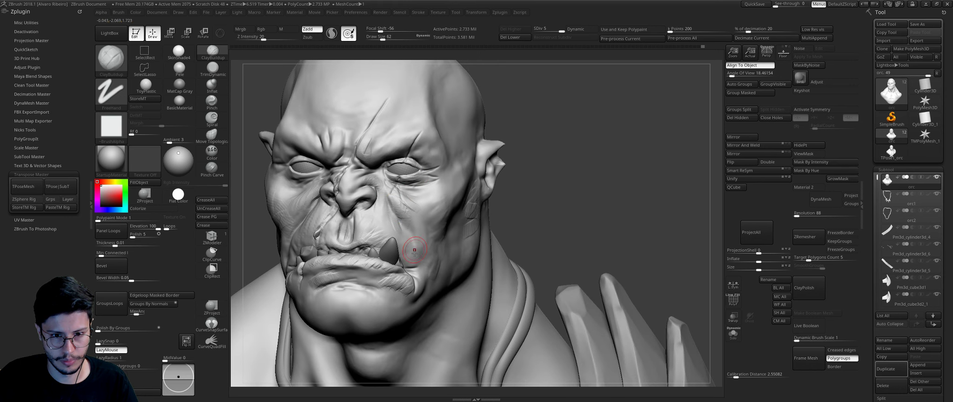
right_click_drag(415, 251, 506, 224)
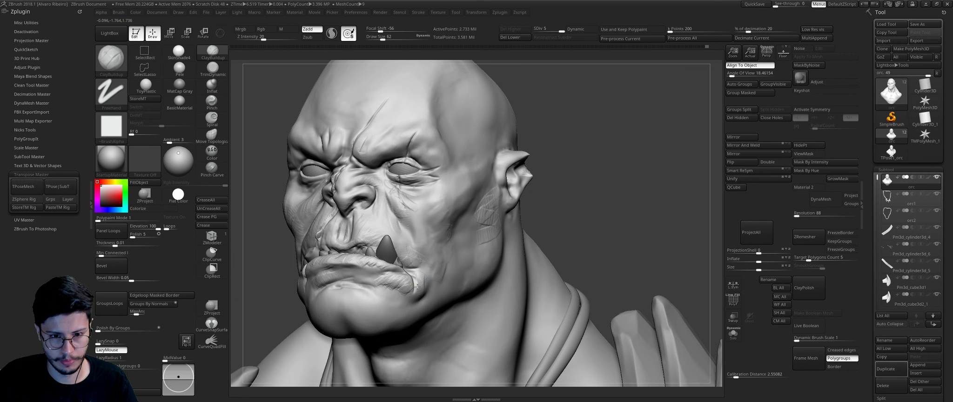
mouse_move(417, 288)
right_mouse_down()
mouse_move(386, 279)
mouse_move(386, 296)
right_mouse_up()
key("s")
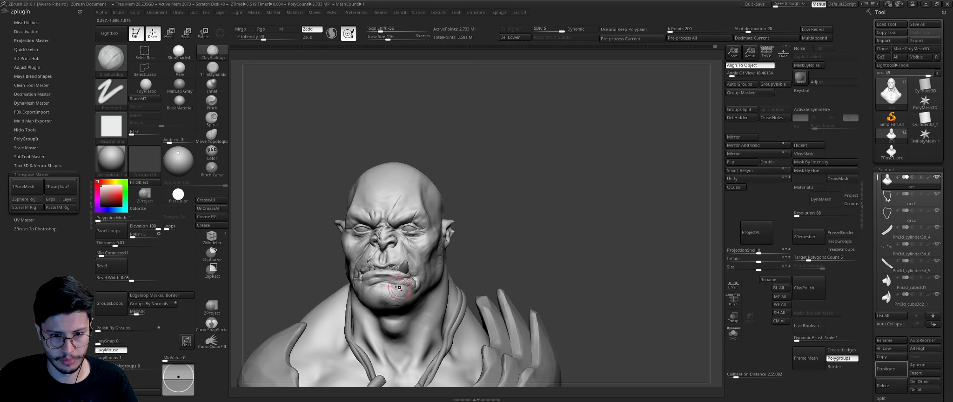
right_click_drag(398, 288, 453, 229)
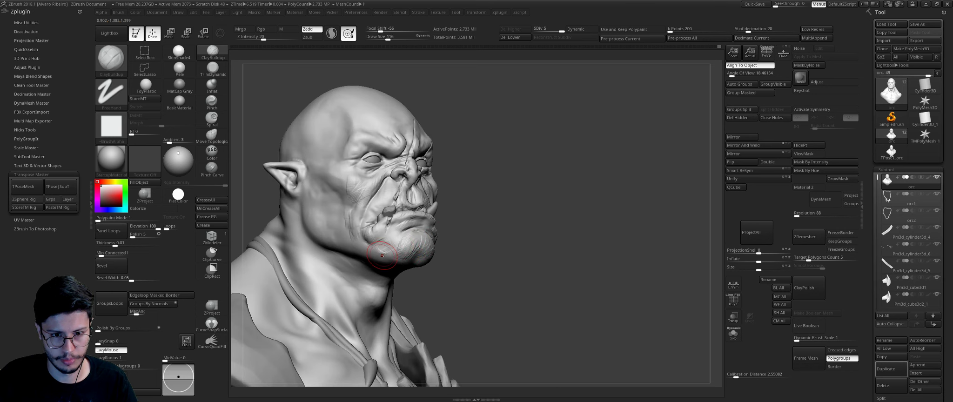
mouse_move(403, 258)
right_mouse_down("shift")
mouse_move(396, 245)
mouse_move(418, 243)
mouse_move(412, 265)
mouse_move(420, 251)
right_mouse_up("shift")
key("b")
key("c")
key("b")
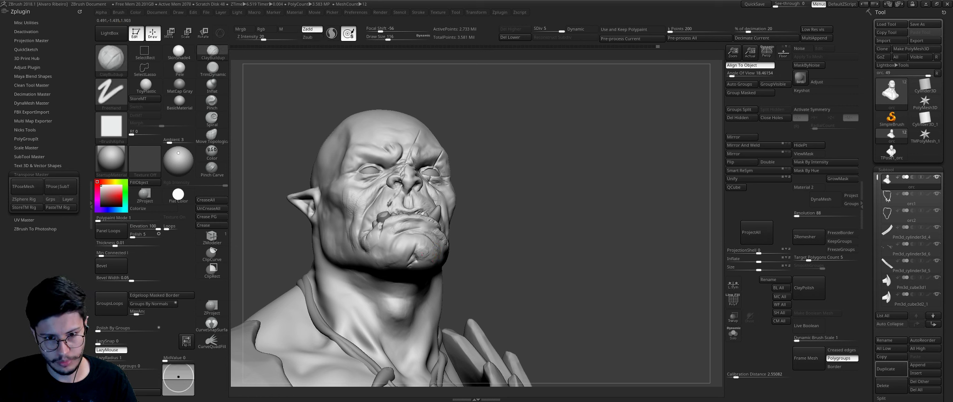
right_click_drag(407, 249, 403, 247)
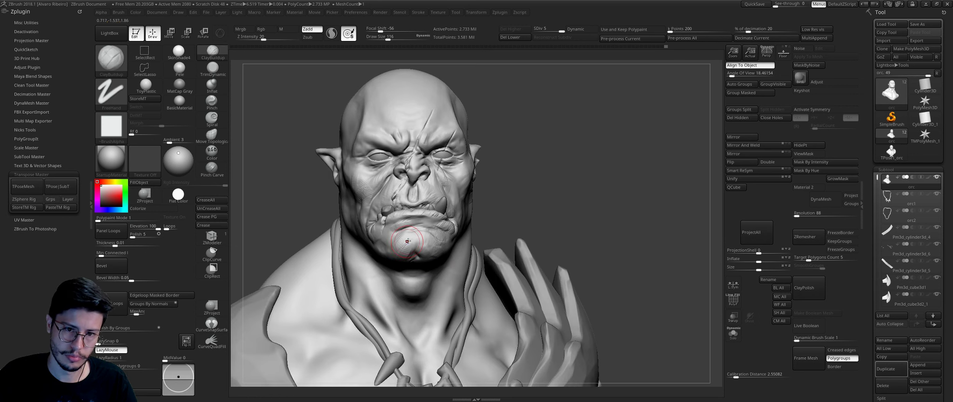
Step: Alternate DamStandard and ClayBuildup on the lower face while orbiting toward the left profile
key("b")
key("d")
key("s")
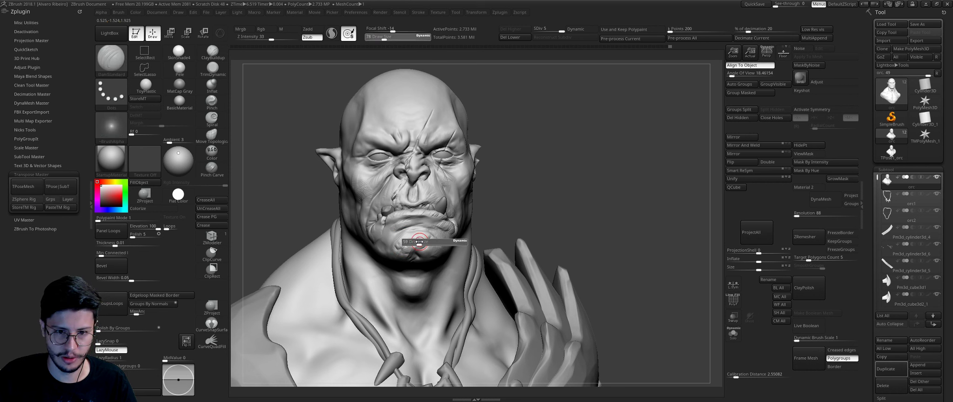
mouse_move(417, 253)
right_mouse_down()
mouse_move(478, 203)
mouse_move(517, 194)
right_mouse_up()
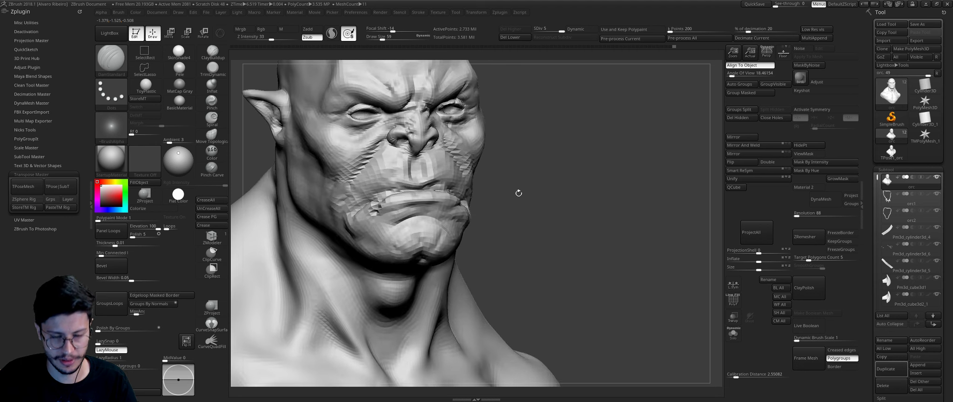
key("b")
key("c")
key("b")
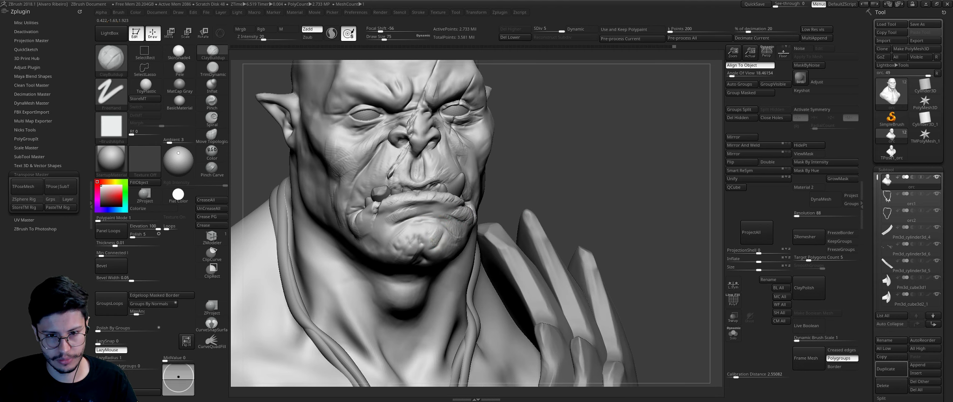
right_click_drag(407, 232, 594, 157)
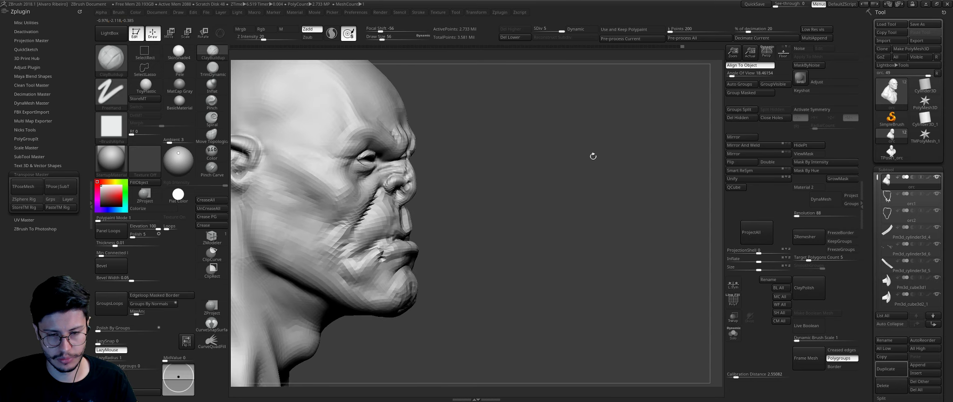
Step: Switch to the Move brush at size 167 and check the lips from frontal and three-quarter angles
key("b")
key("m")
key("v")
key("s")
left_click_drag(403, 248, 393, 247)
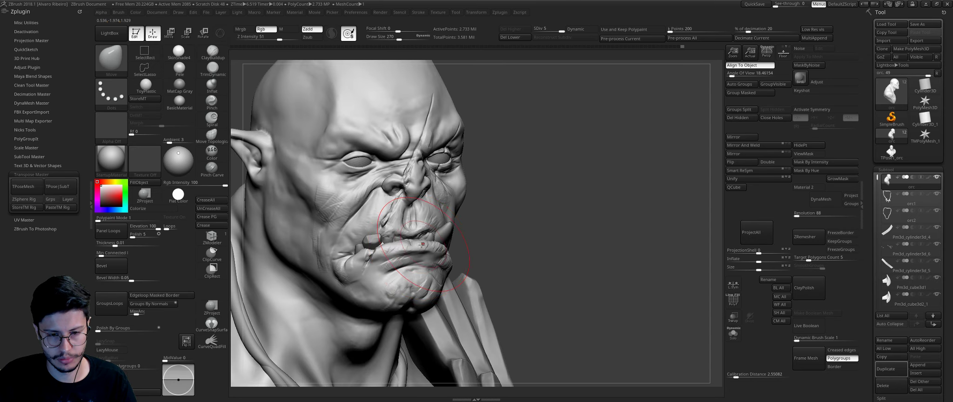
right_click_drag(393, 233, 411, 246)
right_click_drag(466, 226, 398, 214)
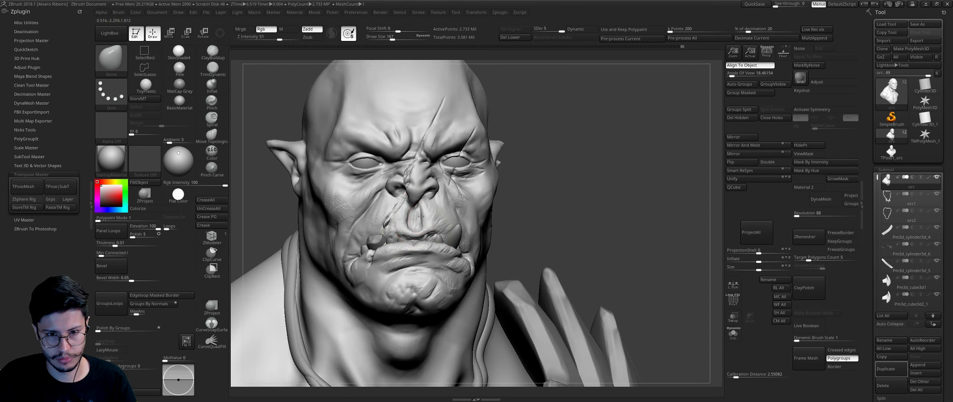
mouse_move(430, 186)
right_mouse_down()
mouse_move(409, 191)
mouse_move(489, 139)
right_mouse_up()
right_click_drag(574, 149, 537, 121)
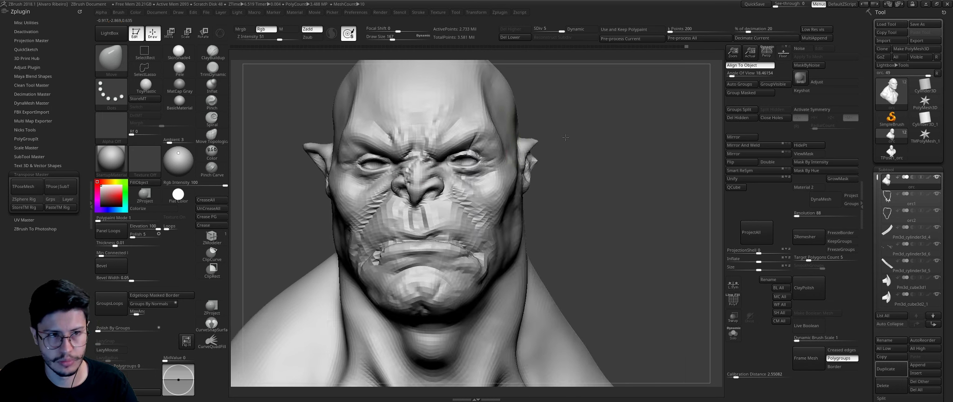
Step: Set up ClayBuildup, enlarging the brush to 71 and then shrinking it to 38
key("b")
key("c")
key("b")
key("bracketright")
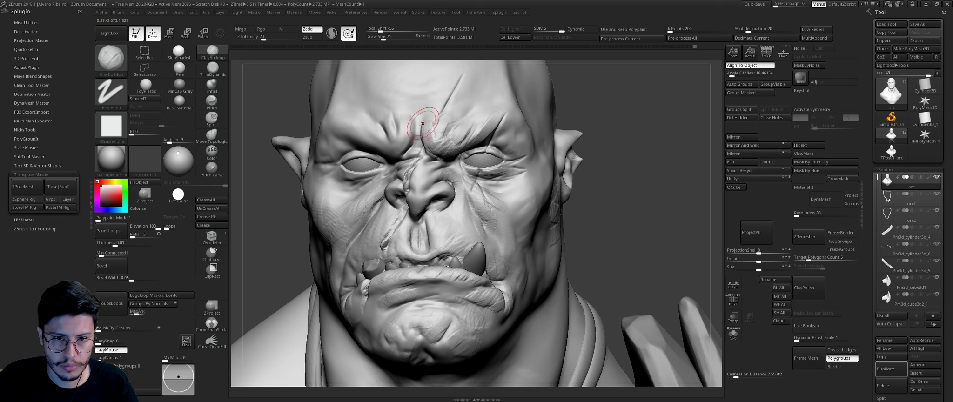
key("bracketleft")
key("bracketleft")
Step: Carve a DamStandard crease across the forehead, undoing and redrawing the first groove
key("b")
key("d")
key("s")
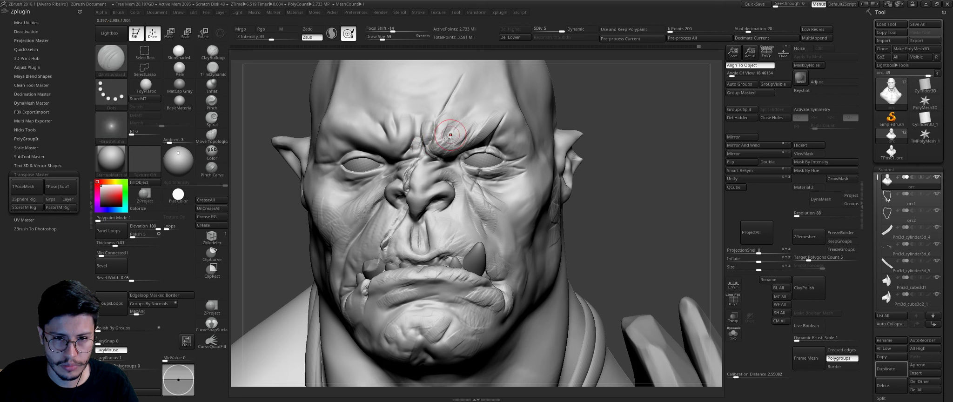
key("shift")
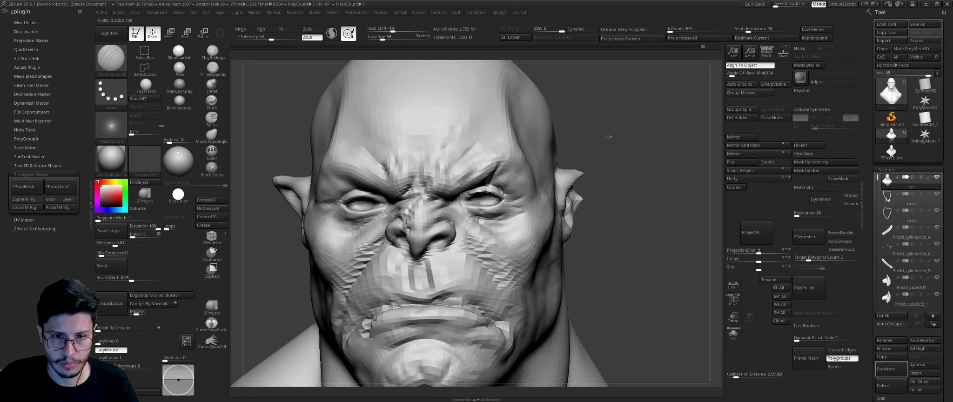
right_click_drag(610, 138, 600, 177, "ctrl")
left_click_drag(456, 154, 507, 134)
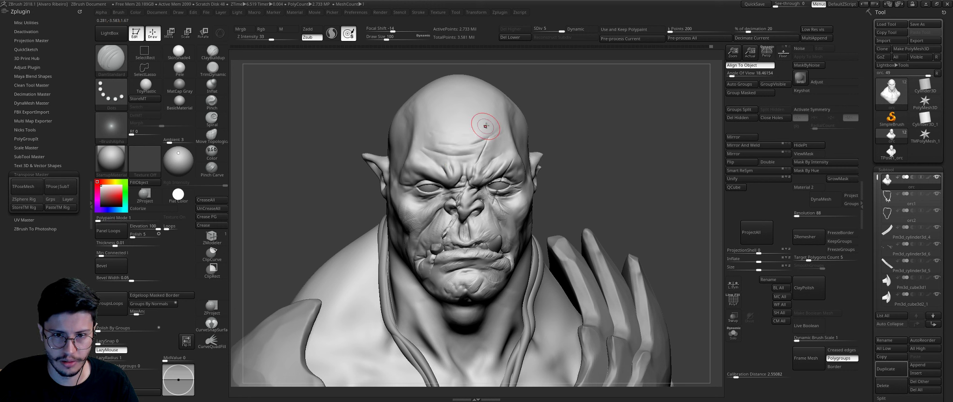
key("ctrl+z")
left_click_drag(431, 162, 509, 140)
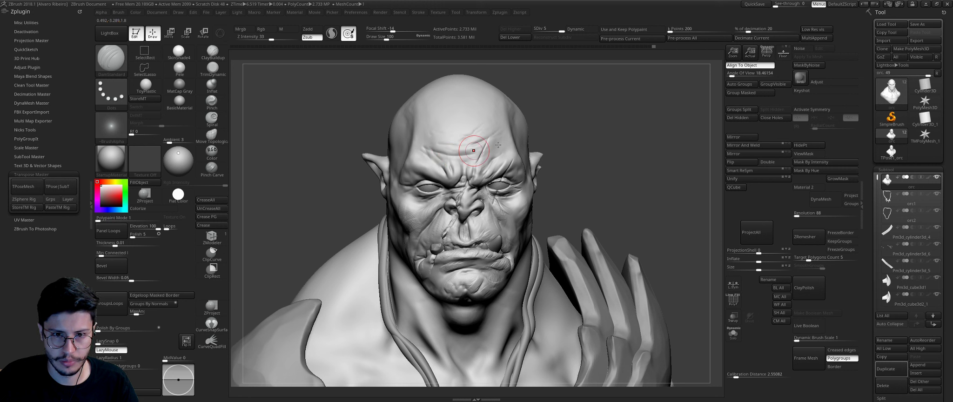
Step: Build up and smooth the side of the head and brow with ClayBuildup, orbiting around the bust
key("b")
key("c")
key("b")
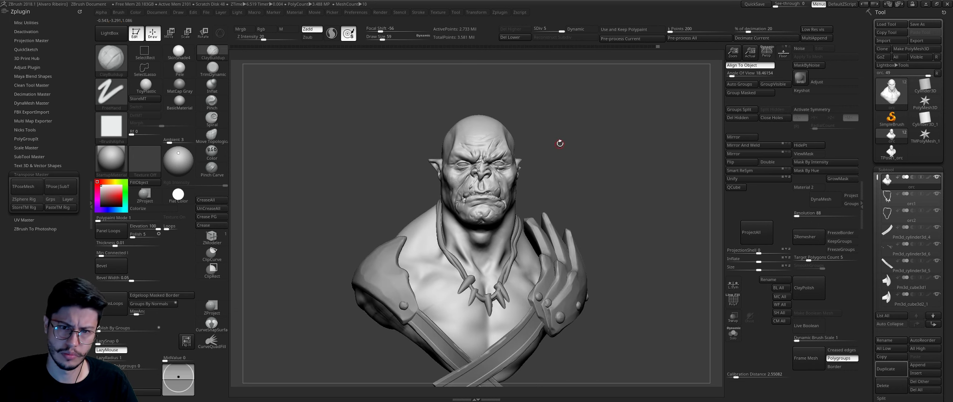
mouse_move(557, 144)
left_mouse_down()
mouse_move(584, 126)
mouse_move(586, 134)
left_mouse_up()
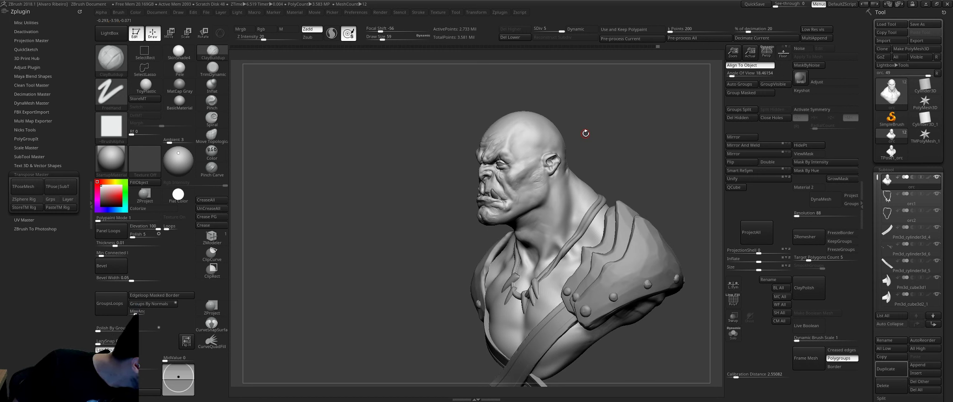
mouse_move(550, 102)
left_mouse_down()
mouse_move(532, 145)
mouse_move(602, 142)
mouse_move(596, 153)
mouse_move(557, 128)
mouse_move(479, 200)
left_mouse_up()
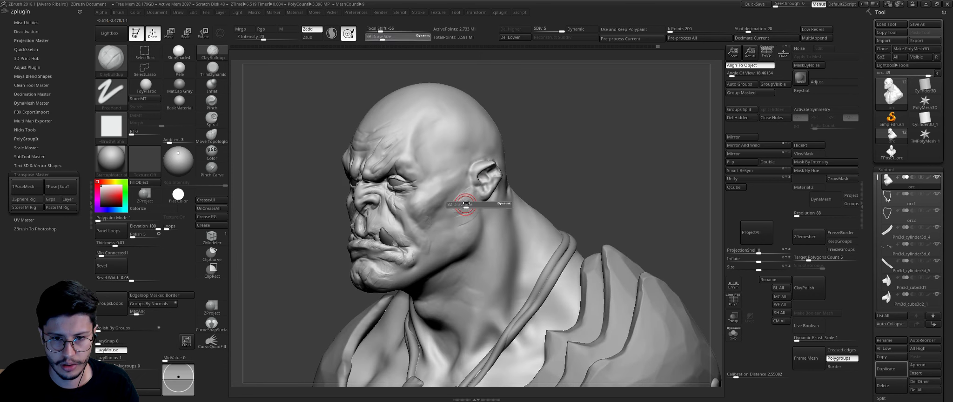
key("shift")
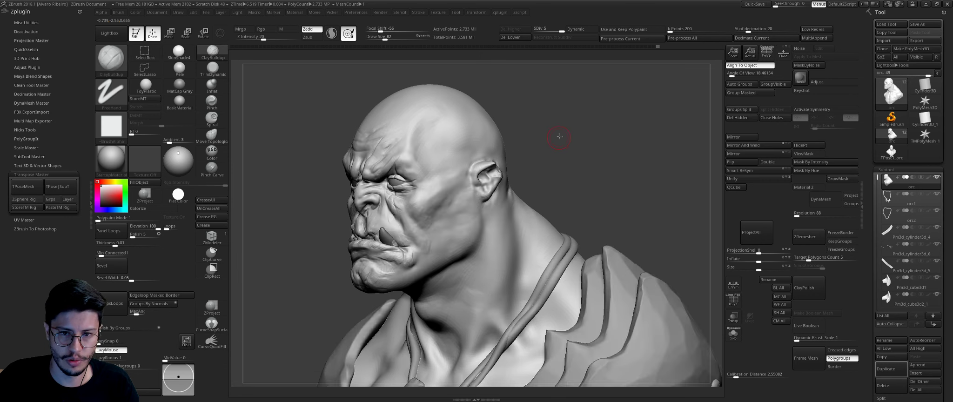
left_click_drag(559, 149, 484, 149)
key("s")
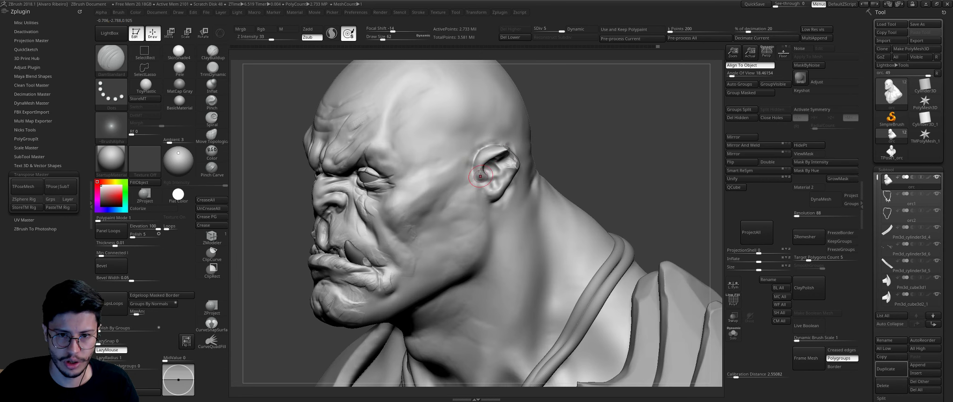
key("f")
key("b")
key("c")
key("b")
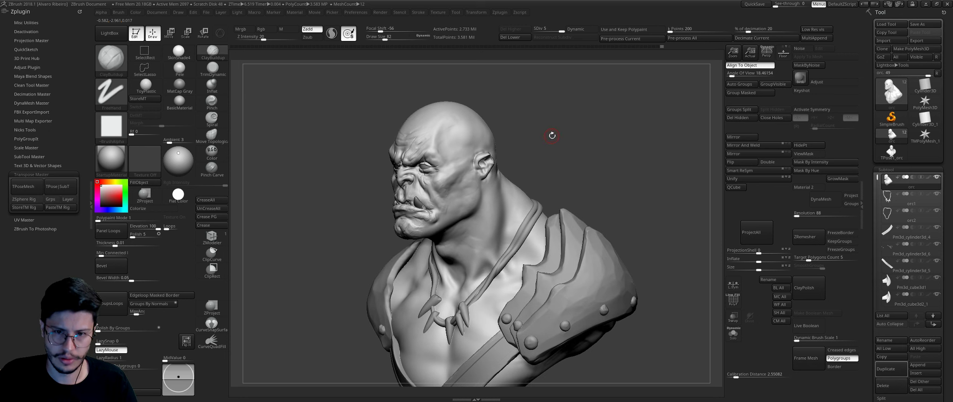
mouse_move(553, 141)
left_mouse_down()
mouse_move(572, 141)
mouse_move(432, 106)
mouse_move(489, 100)
mouse_move(535, 109)
mouse_move(534, 96)
mouse_move(538, 107)
left_mouse_up()
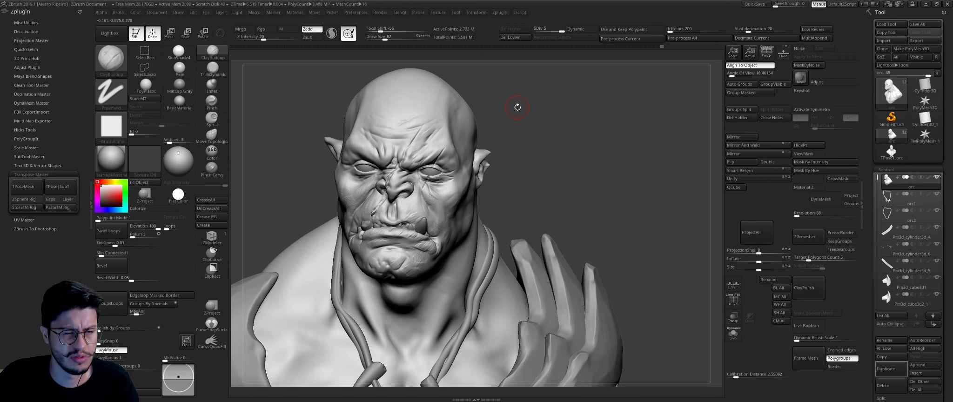
mouse_move(517, 107)
left_mouse_down()
mouse_move(446, 102)
mouse_move(481, 103)
left_mouse_up()
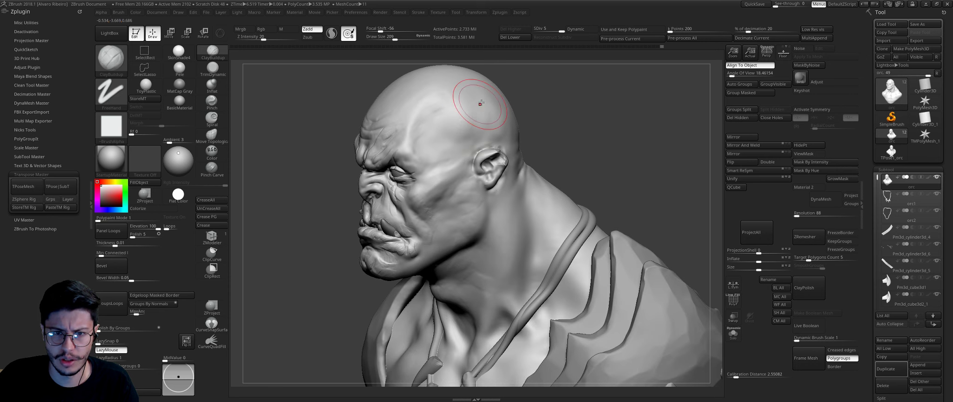
right_click_drag(481, 103, 472, 119)
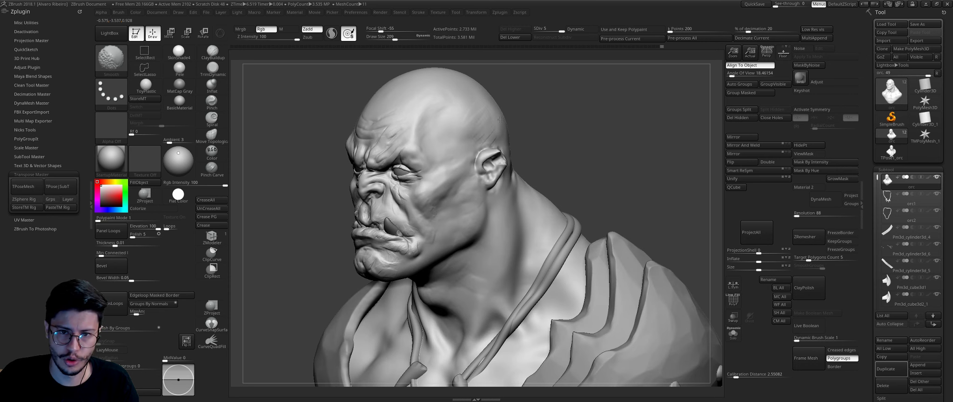
left_click_drag(501, 120, 534, 105)
Step: Push forms with the Move brush, then switch to ClayBuildup at size 42 for the cheek
key("b")
key("m")
key("v")
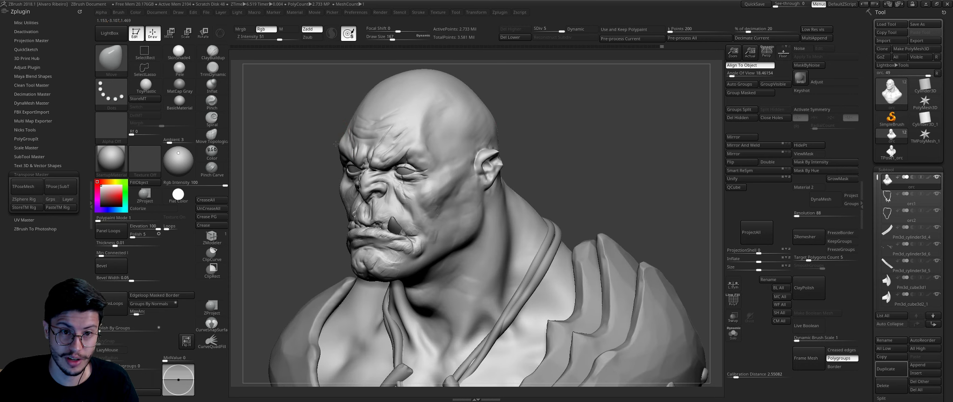
mouse_move(335, 145)
left_mouse_down()
mouse_move(415, 138)
mouse_move(515, 149)
mouse_move(450, 191)
left_mouse_up()
key("b")
key("c")
key("b")
key("bracketleft")
key("bracketleft")
key("bracketleft")
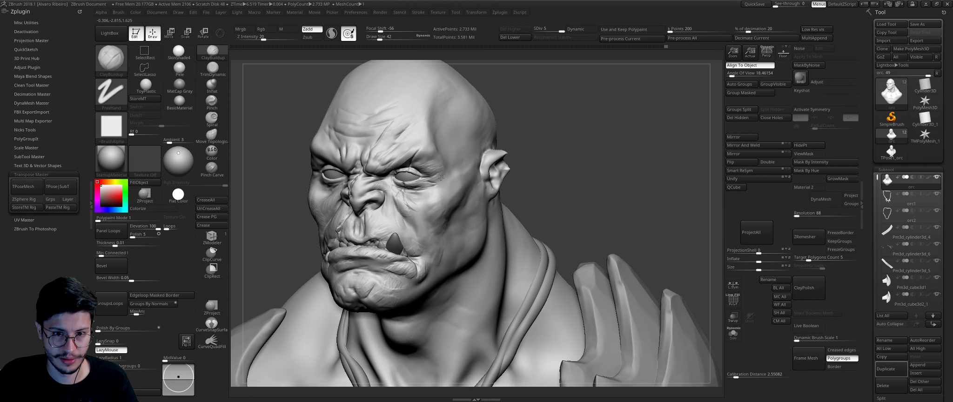
right_click_drag(452, 192, 438, 234)
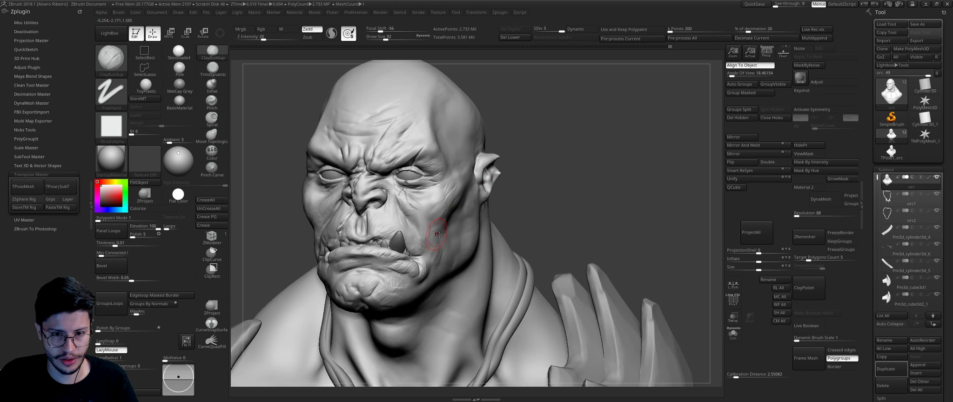
Step: Smooth the cheek and reshape the face with the Move brush at size 45
key("shift")
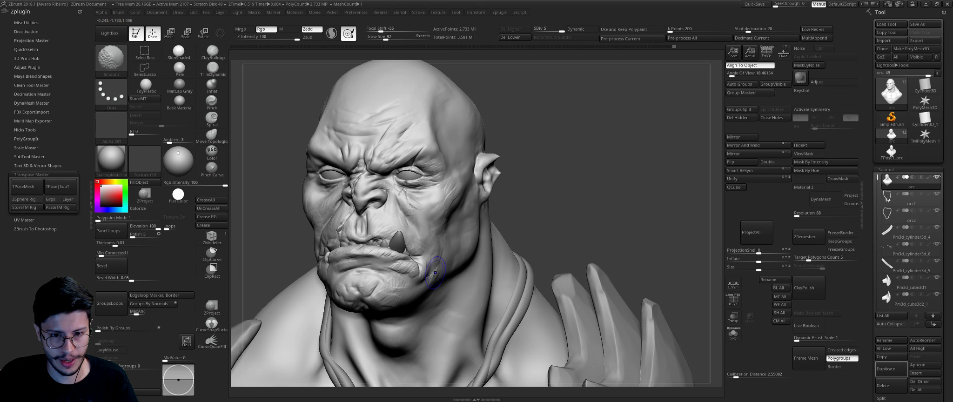
key("b")
key("m")
key("v")
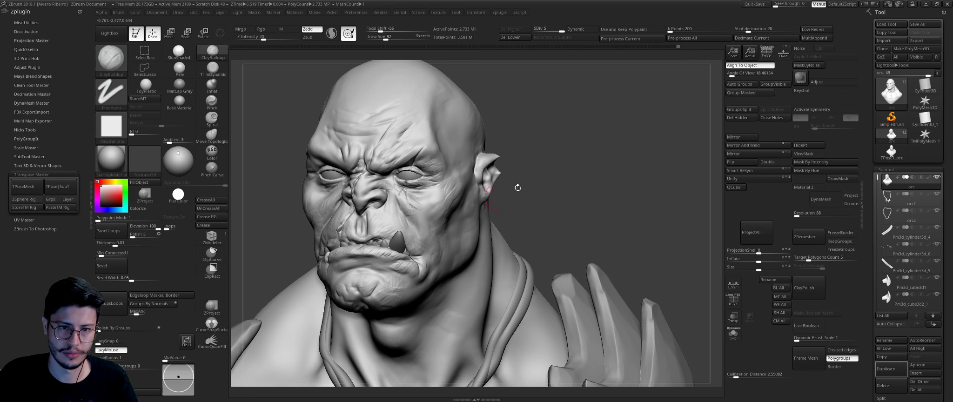
key("f")
left_click_drag(581, 233, 432, 148, "alt")
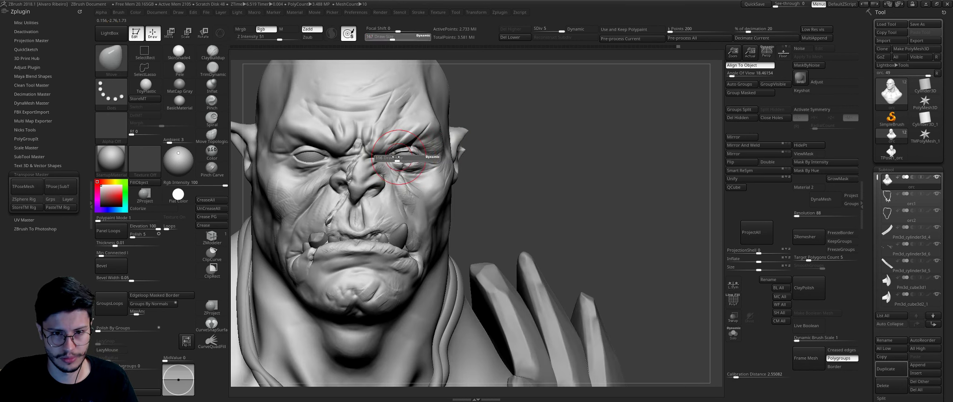
key("bracketleft")
key("bracketleft")
key("bracketleft")
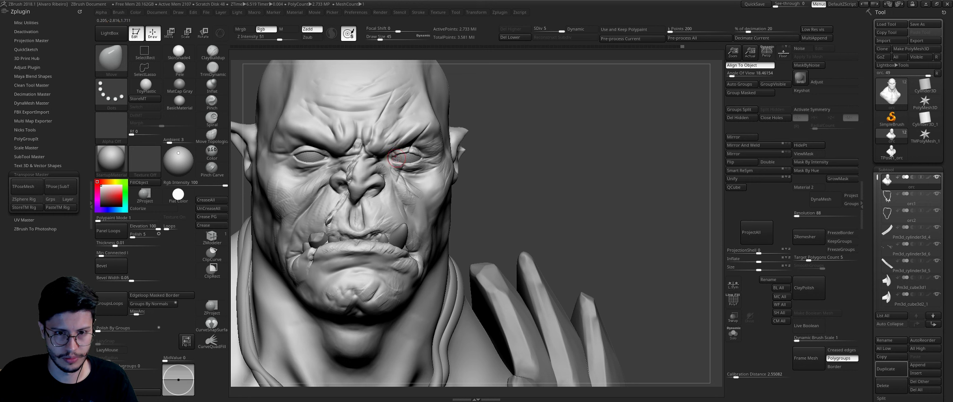
mouse_move(408, 165)
right_mouse_down()
mouse_move(487, 162)
mouse_move(336, 166)
mouse_move(516, 154)
right_mouse_up()
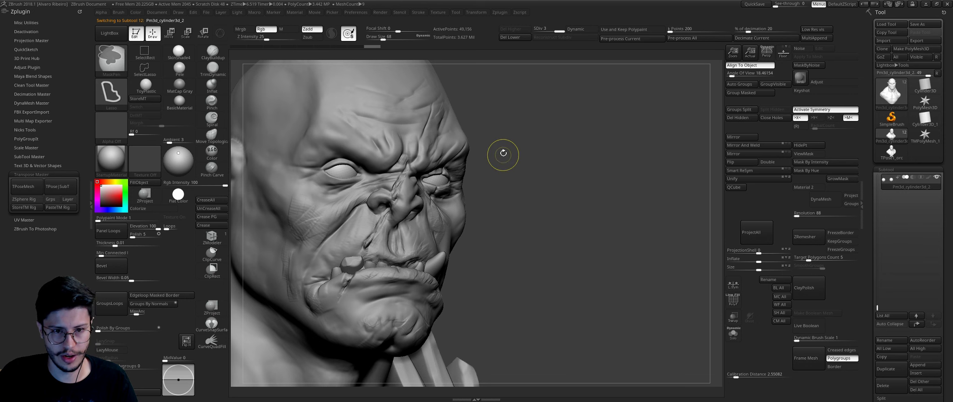
Step: Subdivide the orc mesh with Ctrl+D, turn off symmetry, and frame the bust
key("ctrl+d")
key("ctrl+d")
right_click_drag(519, 153, 365, 182, "ctrl")
key("x")
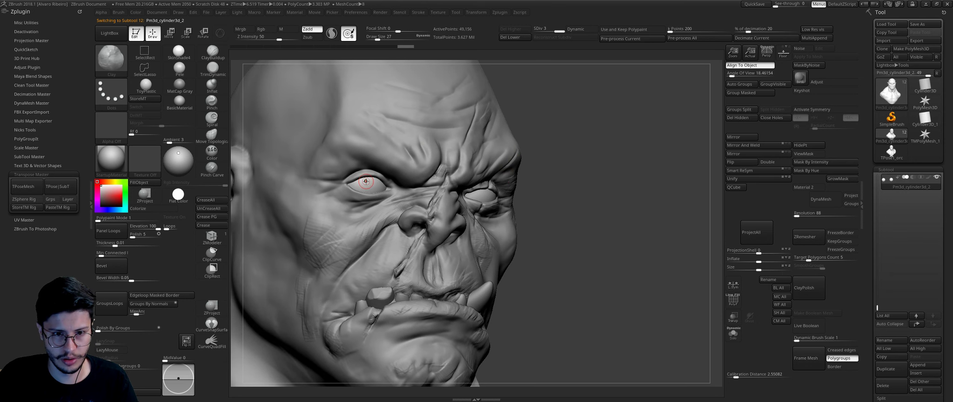
key("]")
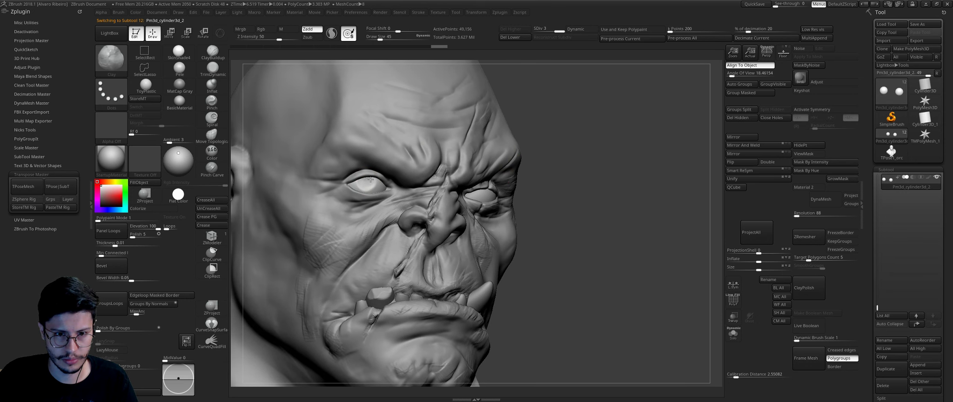
key("f")
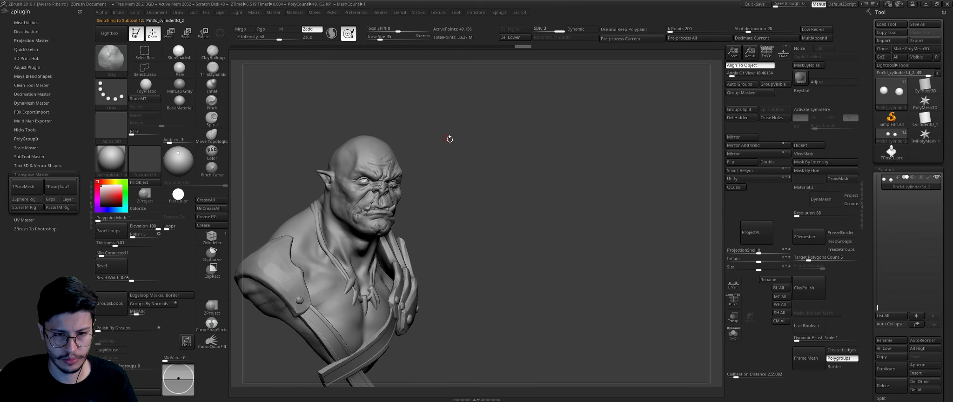
mouse_move(449, 141)
right_mouse_down()
mouse_move(498, 154)
mouse_move(362, 180)
right_mouse_up()
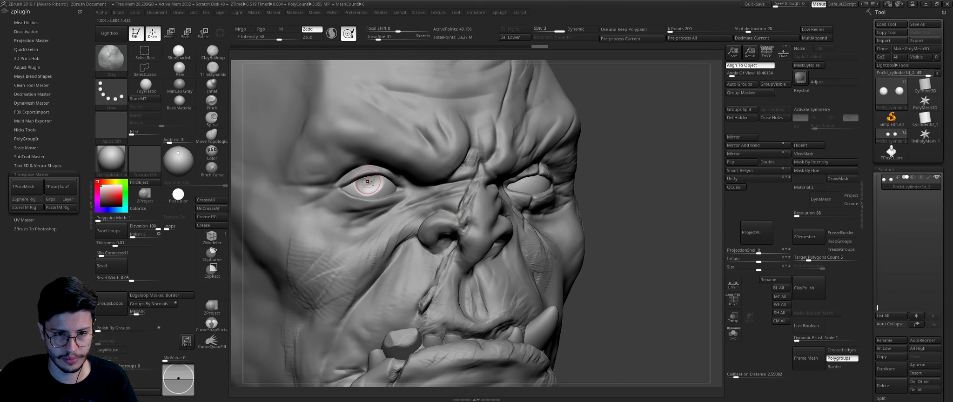
Step: Toggle Transp on to check the eyeballs through the face, then turn it off
left_click(733, 317)
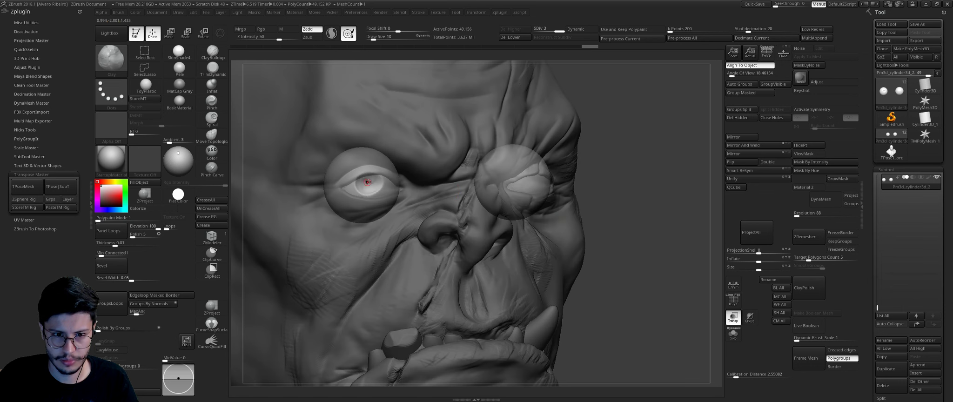
key("bracketright")
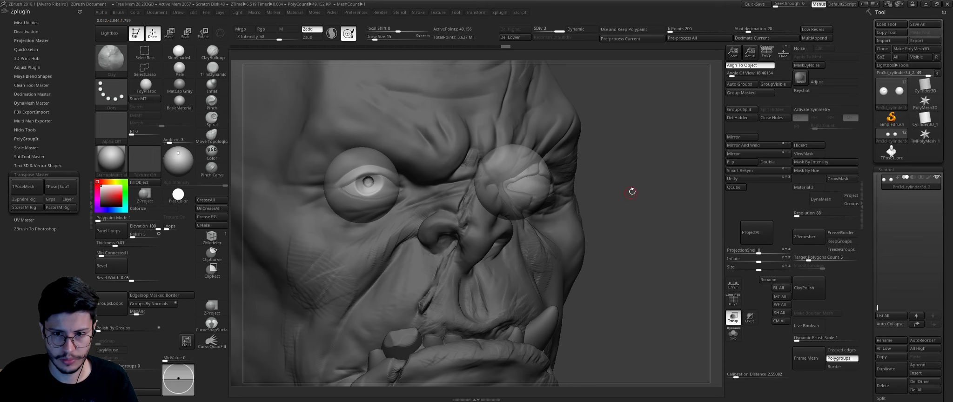
left_click_drag(631, 192, 702, 287)
left_click(733, 316)
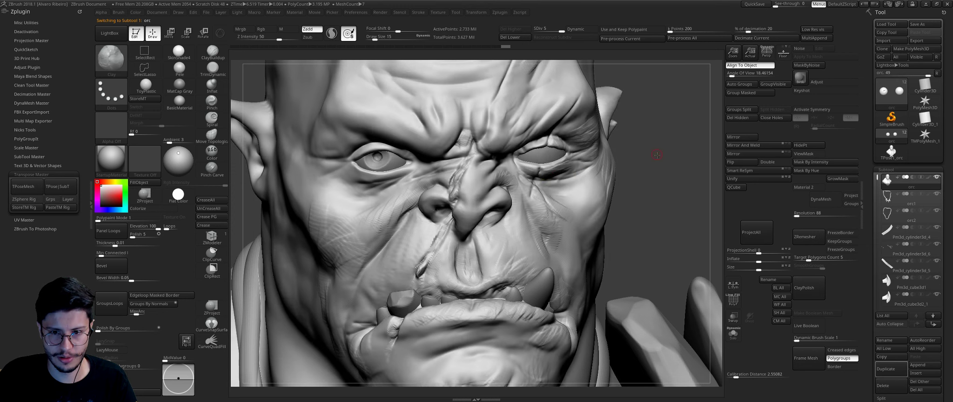
Step: Carve a crease beneath the orc's eye with a slightly smaller DamStandard brush
left_click_drag(657, 155, 608, 166)
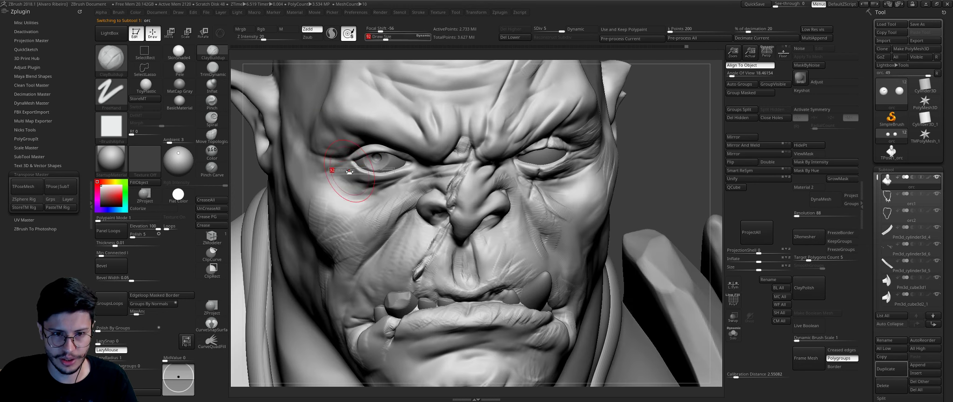
key("bracketleft")
key("bracketleft")
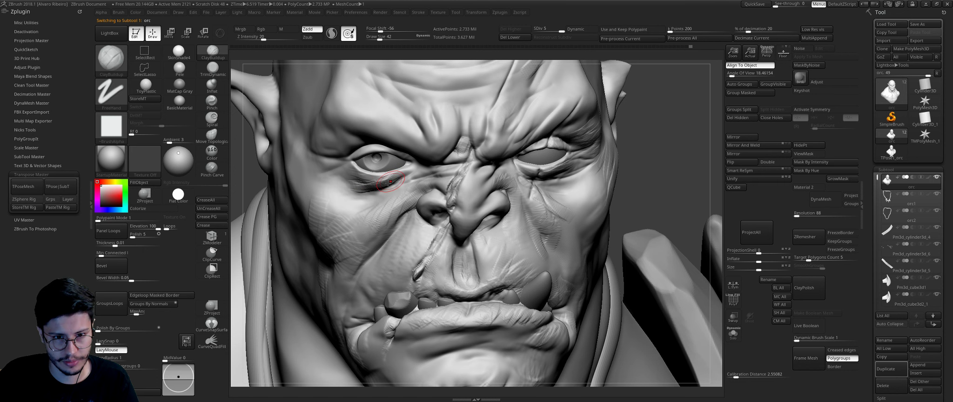
left_click_drag(244, 144, 359, 182)
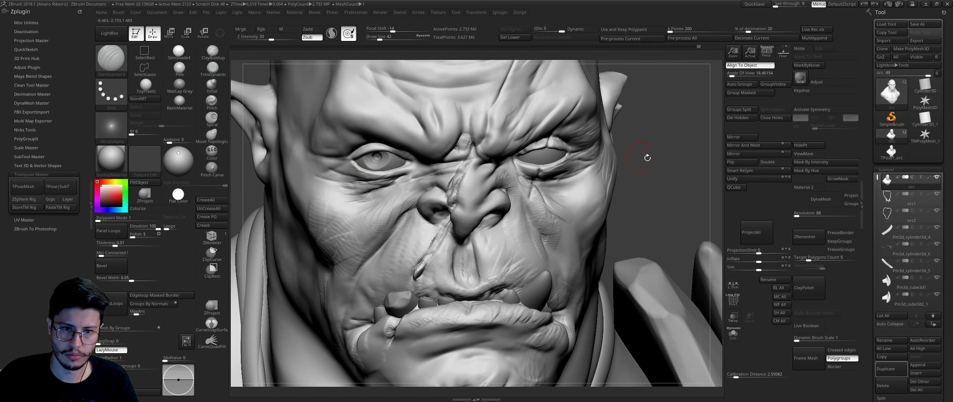
mouse_move(342, 172)
left_mouse_down("alt")
mouse_move(527, 137)
mouse_move(519, 157)
mouse_move(519, 144)
mouse_move(540, 164)
mouse_move(484, 176)
left_mouse_up("alt")
Step: Build up clay along the side of the neck with ClayBuildup
key("b")
key("c")
key("b")
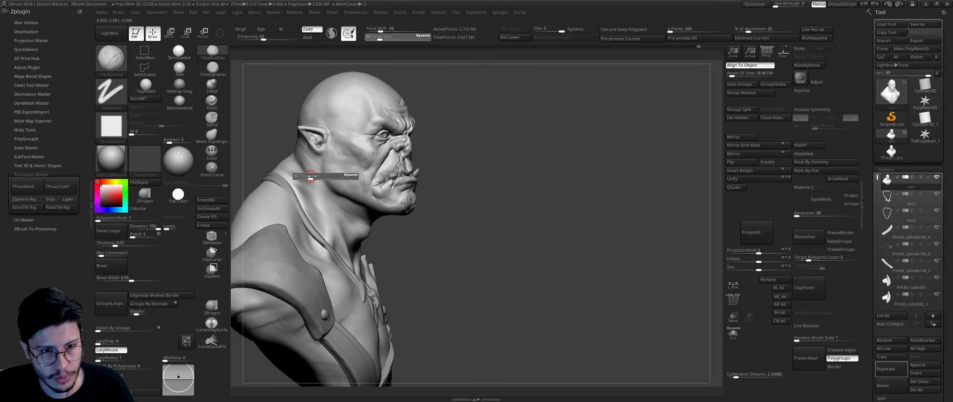
left_click_drag(324, 204, 313, 177)
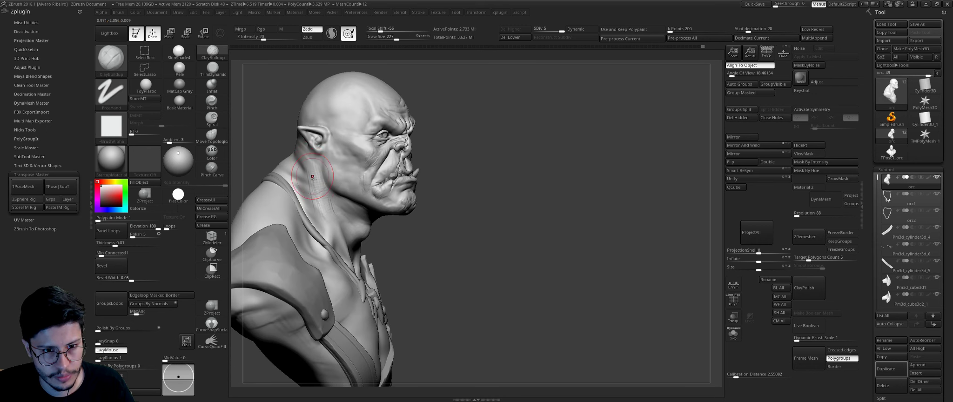
left_click_drag(328, 212, 325, 196)
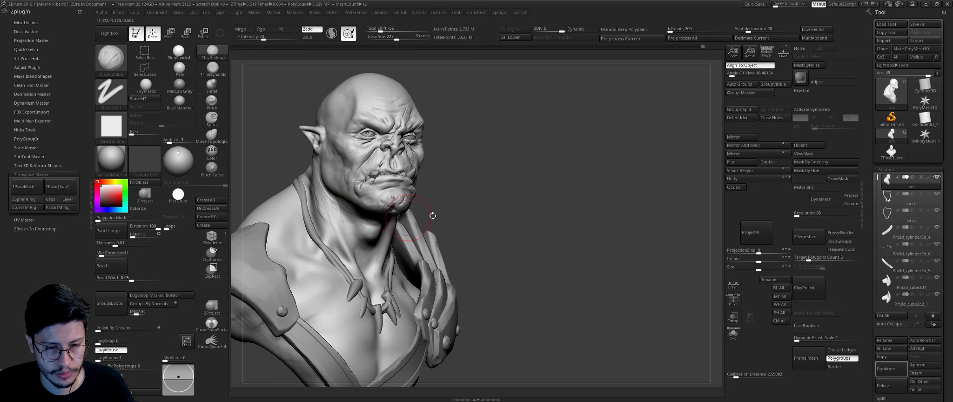
left_click_drag(432, 215, 515, 150)
Step: Carve neck folds with an enlarged DamStandard brush, then step down one subdivision level
key("b")
key("d")
key("s")
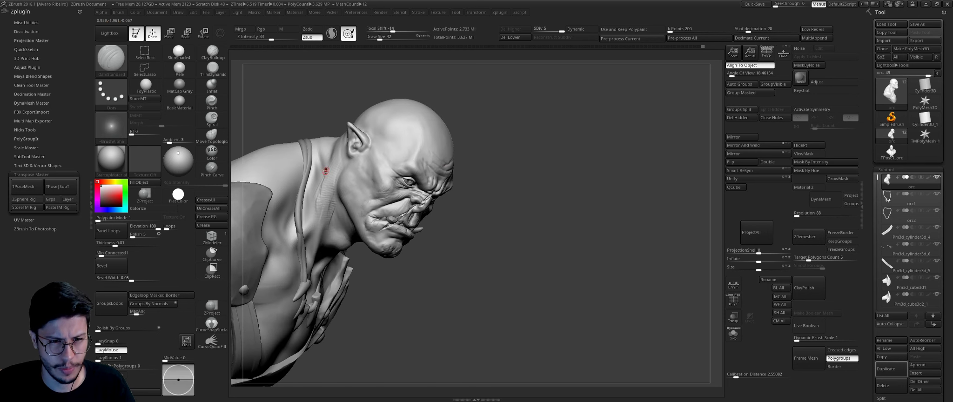
key("s")
left_click_drag(325, 158, 344, 158)
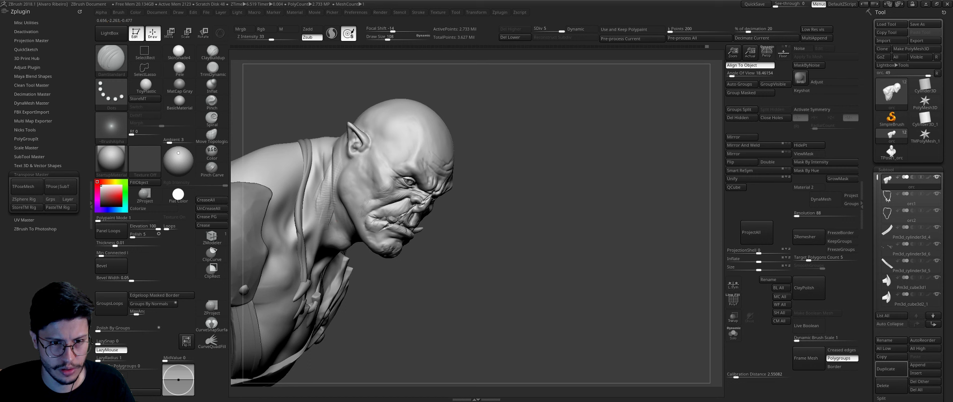
left_click_drag(328, 181, 348, 246)
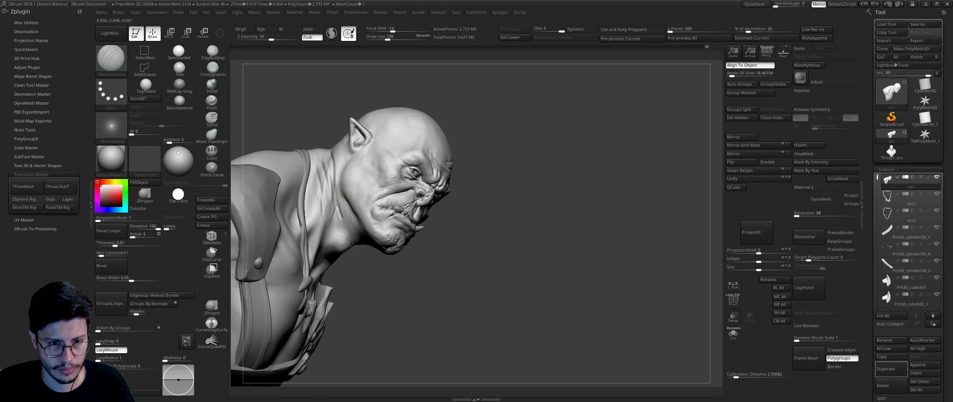
mouse_move(311, 179)
right_mouse_down("shift")
mouse_move(316, 143)
mouse_move(334, 189)
right_mouse_up("shift")
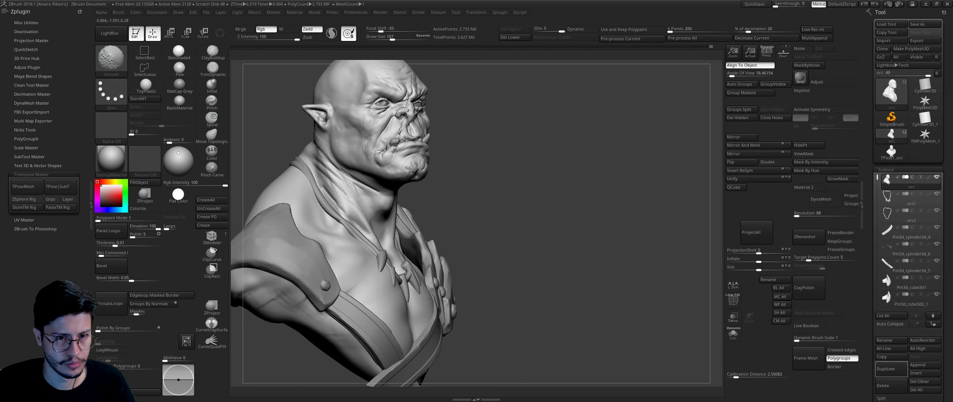
key("shift+d")
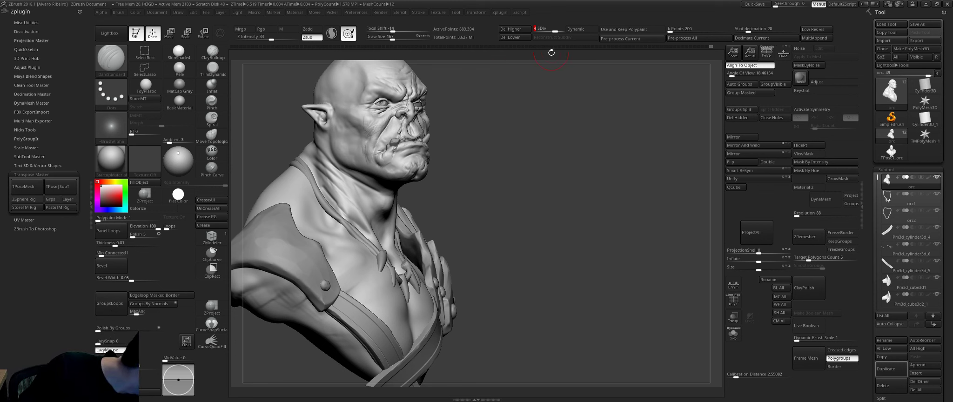
Step: Set a larger brush size and switch to the DamStandard crease brush
mouse_move(549, 221)
left_mouse_down()
mouse_move(546, 182)
mouse_move(506, 196)
mouse_move(479, 187)
left_mouse_up()
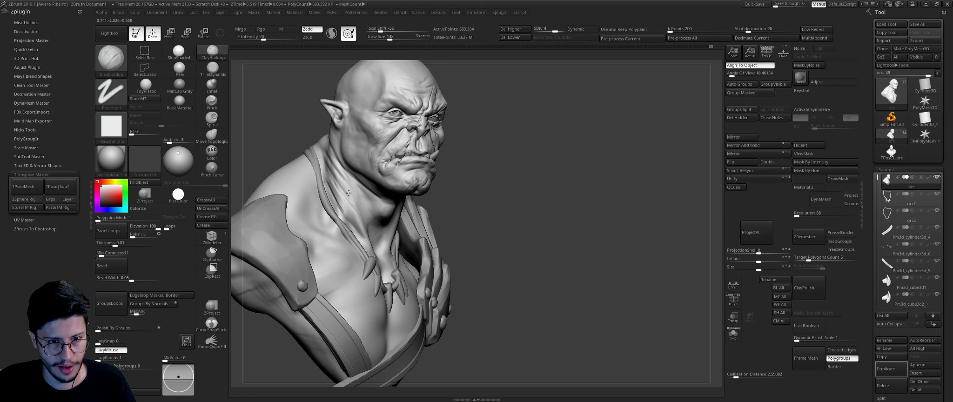
mouse_move(510, 186)
left_mouse_down()
mouse_move(530, 192)
mouse_move(291, 209)
left_mouse_up()
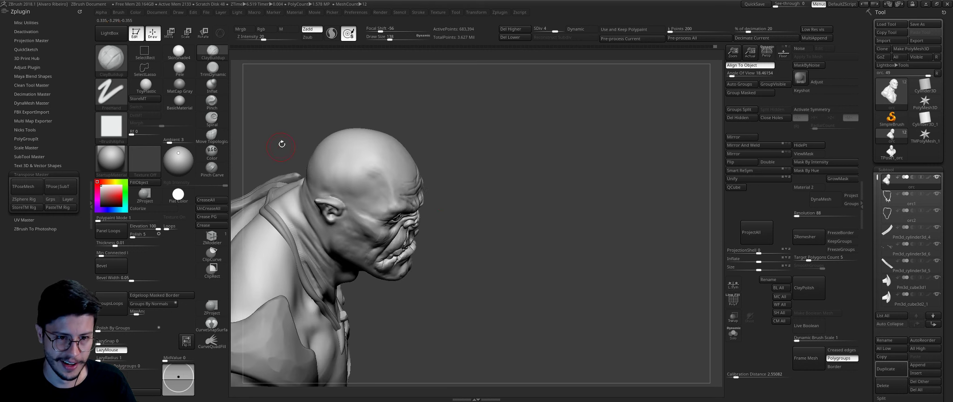
key("s")
left_click(292, 210)
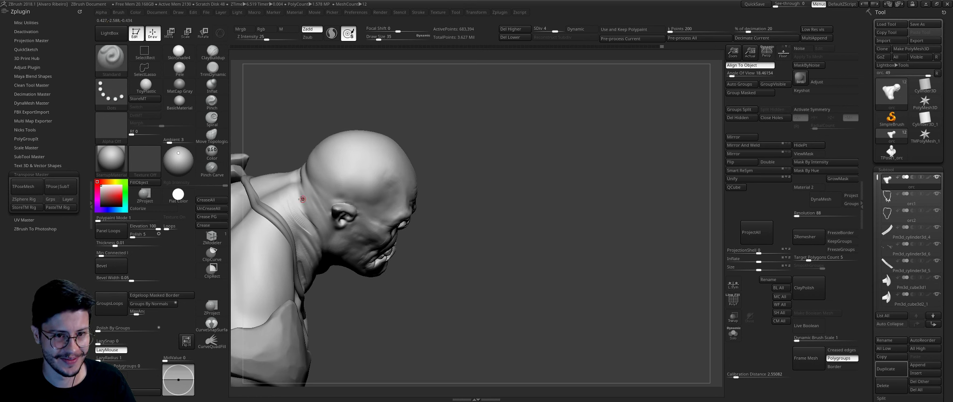
key("bracketright")
key("bracketright")
key("bracketright")
key("b")
key("d")
key("s")
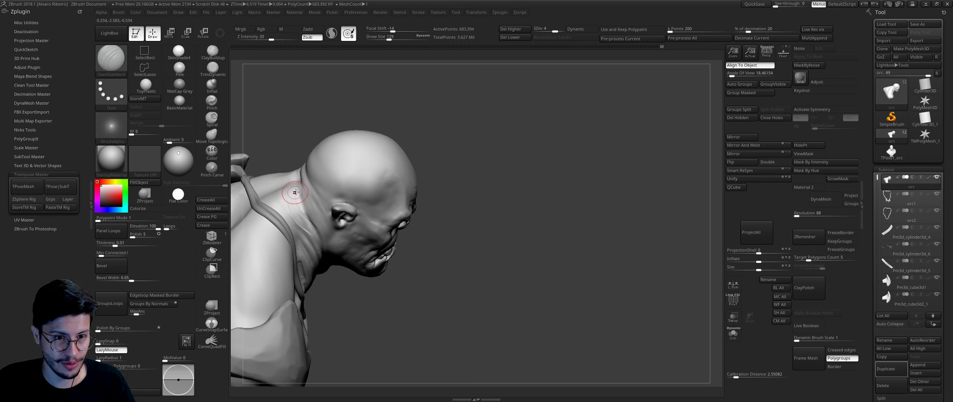
Step: Smooth the side of the orc's head in profile
left_click_drag(369, 284, 279, 209)
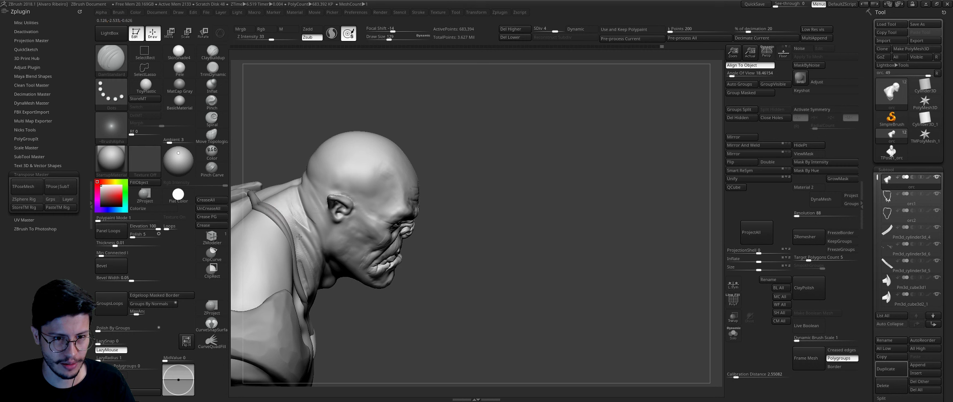
left_click_drag(347, 295, 288, 213)
key("shift")
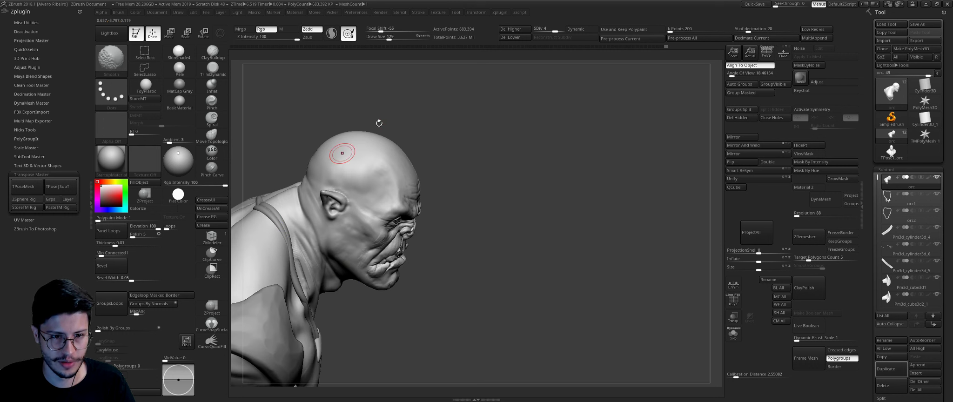
mouse_move(340, 153)
left_mouse_down()
mouse_move(310, 123)
mouse_move(310, 226)
left_mouse_up()
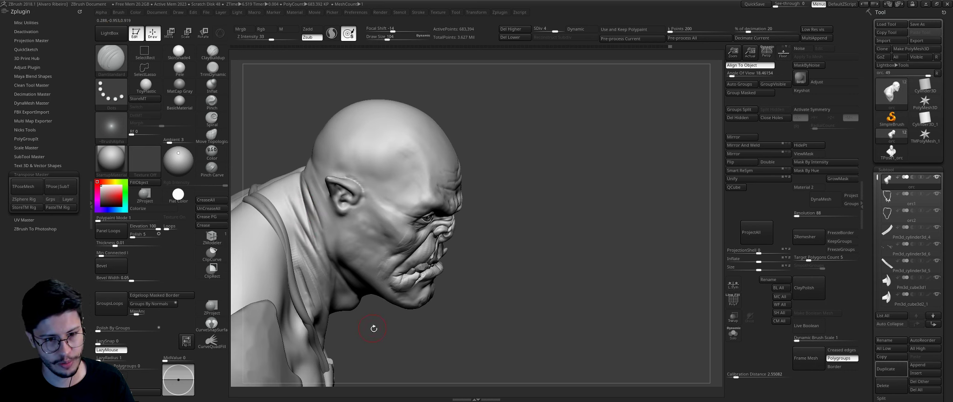
left_click_drag(372, 326, 307, 217)
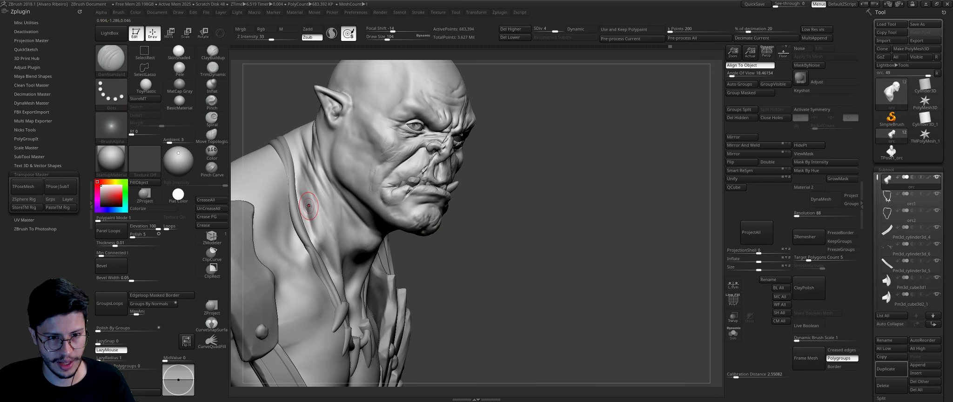
Step: Solo the orc body, work the neck with ClayBuildup, then show the accessories again
left_click(733, 334)
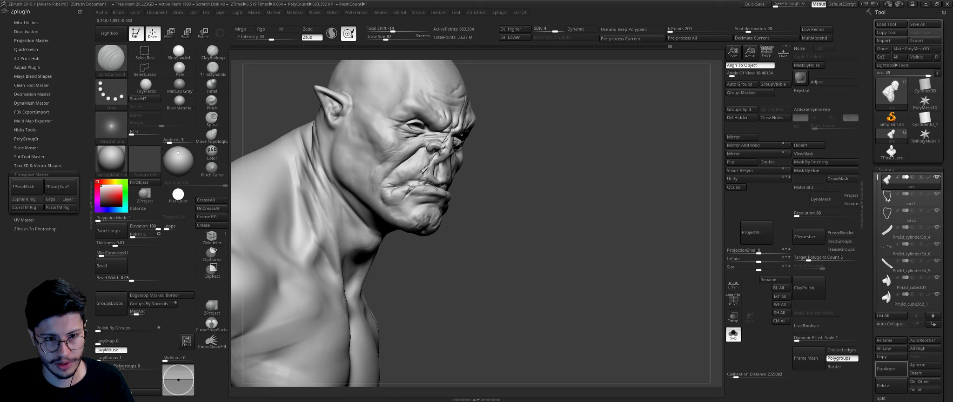
mouse_move(458, 265)
left_mouse_down()
mouse_move(535, 226)
mouse_move(447, 299)
mouse_move(436, 265)
left_mouse_up()
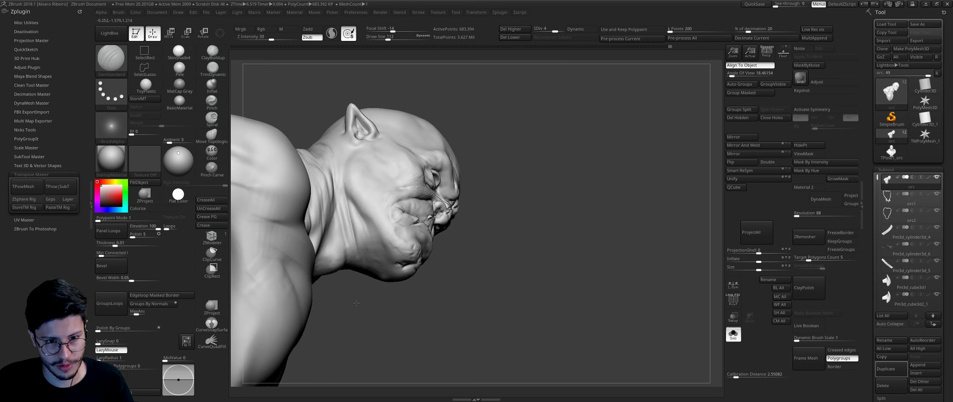
right_click_drag(344, 205, 334, 196)
left_click_drag(341, 316, 332, 186)
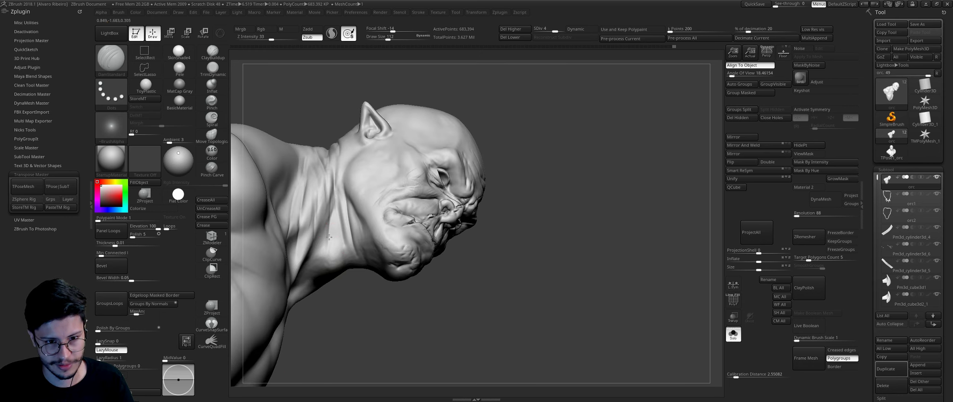
key("b")
key("c")
key("b")
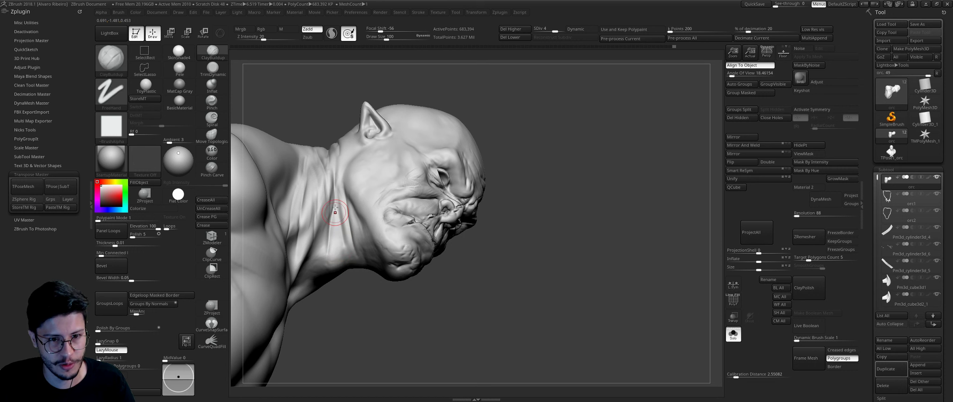
right_click_drag(347, 302, 331, 213, "shift")
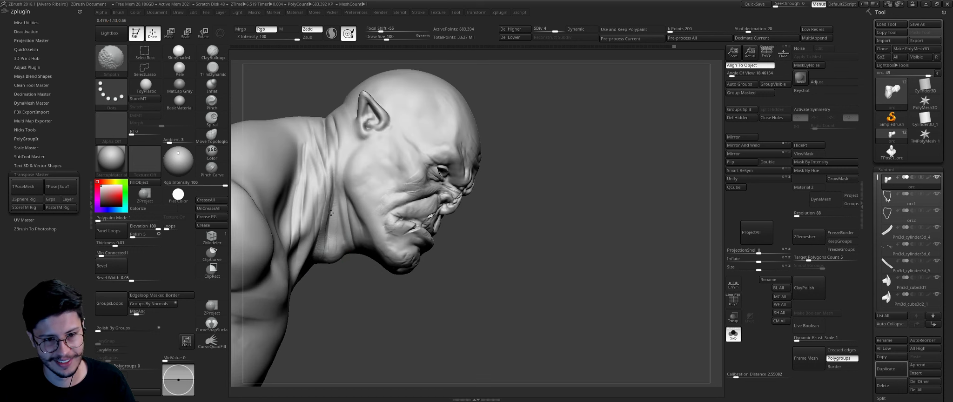
mouse_move(343, 260)
right_mouse_down("ctrl")
mouse_move(432, 315)
mouse_move(470, 257)
mouse_move(379, 243)
mouse_move(312, 254)
right_mouse_up("ctrl")
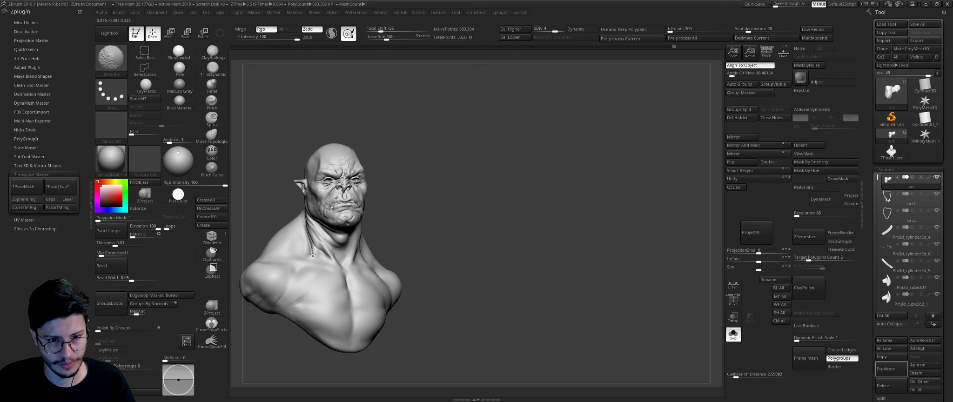
left_click(733, 333)
Step: Carve a short vertical crease at the chest centre and shrink the brush
mouse_move(538, 236)
right_mouse_down()
mouse_move(348, 219)
mouse_move(386, 196)
right_mouse_up()
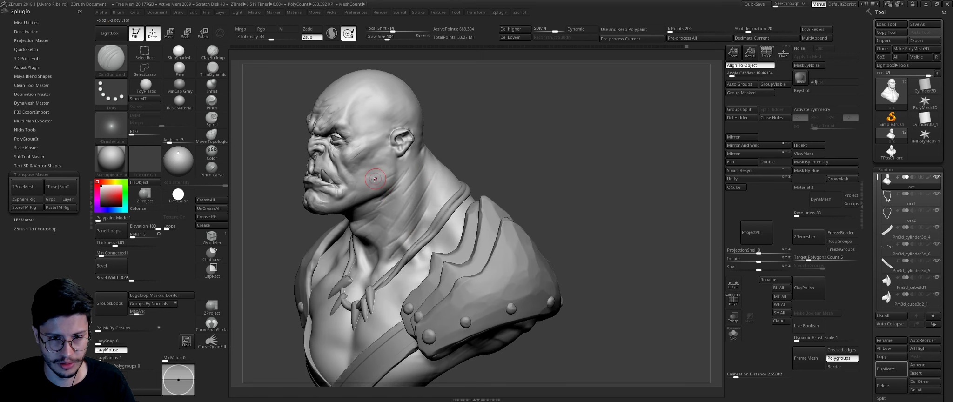
left_click_drag(377, 172, 404, 216)
key("shift")
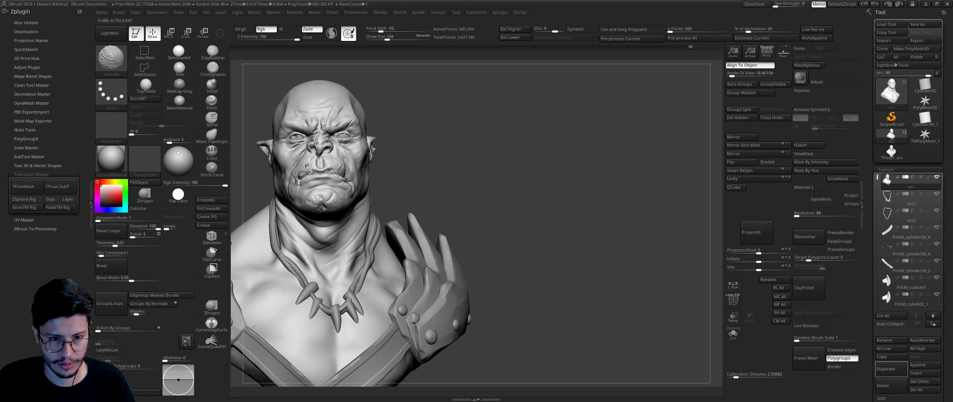
mouse_move(333, 252)
left_mouse_down("alt")
mouse_move(434, 162)
mouse_move(262, 218)
left_mouse_up("alt")
key("s")
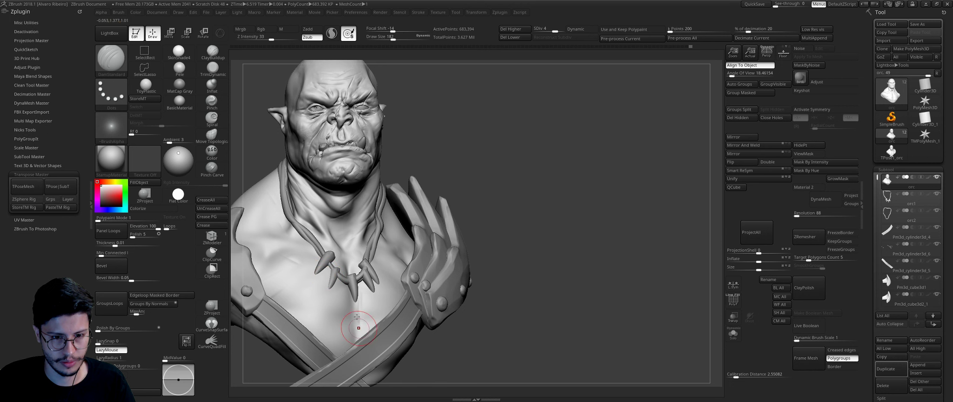
left_click_drag(356, 317, 352, 321)
key("bracketleft")
key("bracketleft")
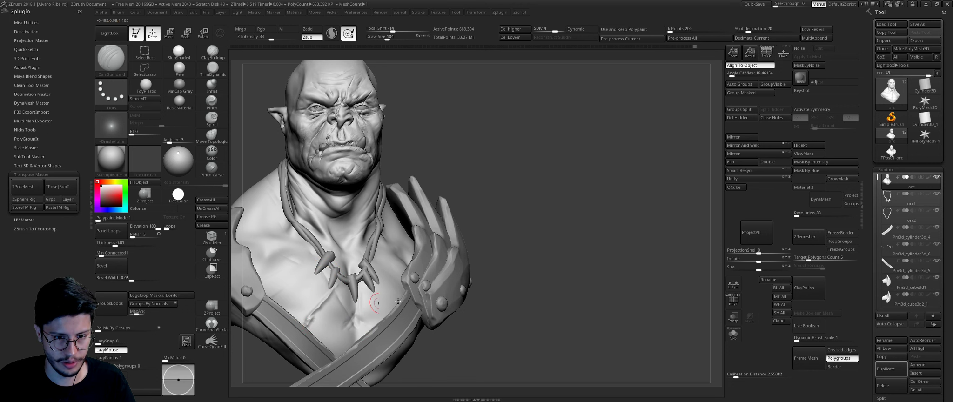
right_click_drag(398, 302, 587, 287)
left_click_drag(587, 287, 340, 250, "alt")
Step: Build a raised ClayBuildup strip along the chest crease at Draw Size 56
key("b")
key("c")
key("b")
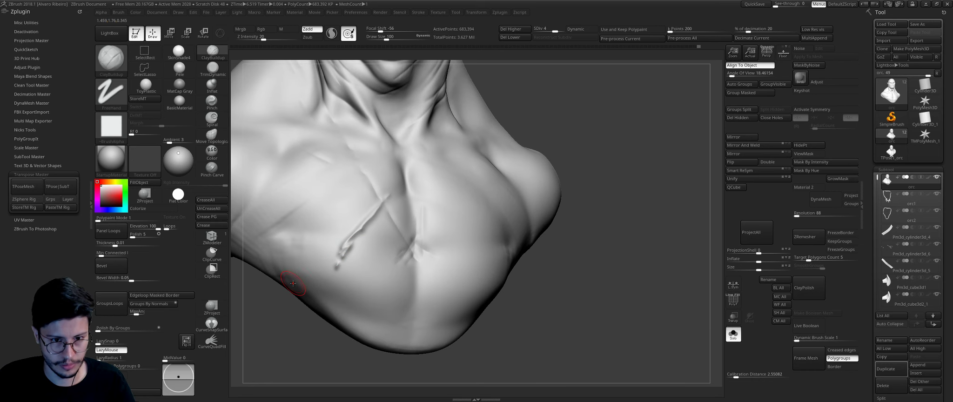
key("bracketleft")
key("bracketleft")
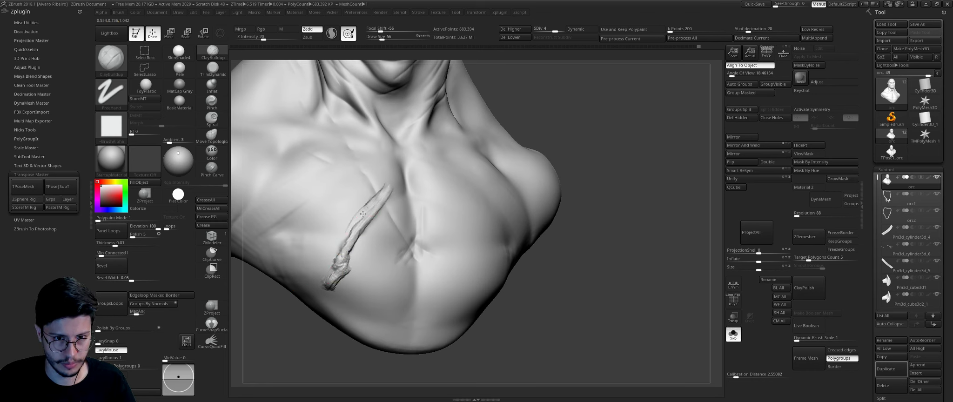
left_click_drag(390, 184, 347, 251)
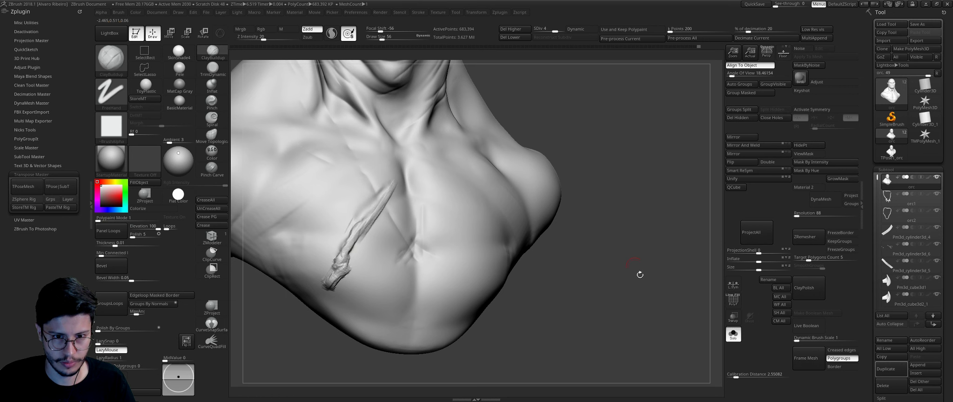
Step: Turn Solo off to show the necklace, shoulder pads and straps, and frame the face
left_click_drag(638, 273, 747, 341)
left_click(733, 334)
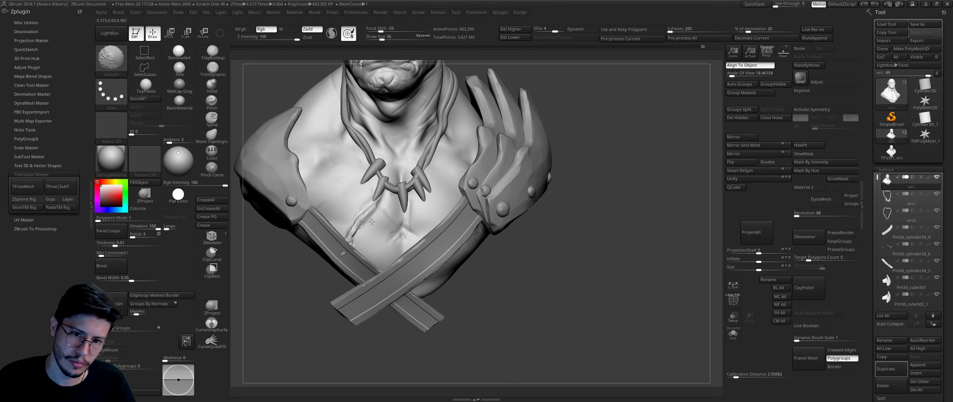
left_click_drag(555, 236, 421, 205)
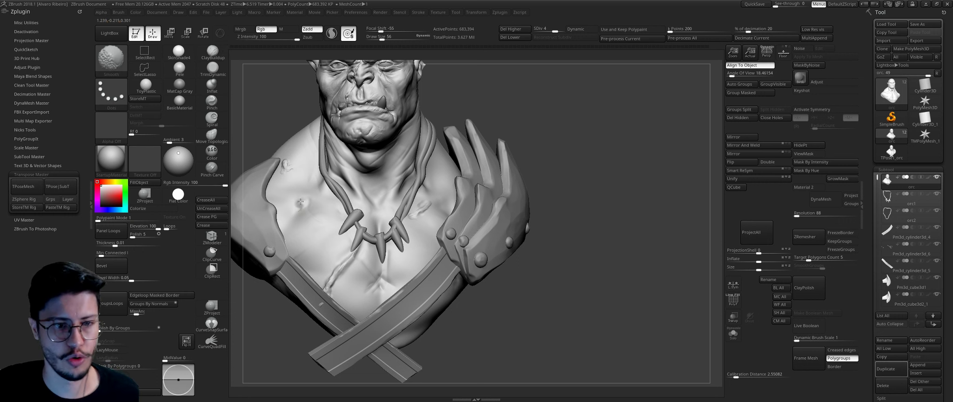
key("f")
right_click_drag(568, 164, 493, 159, "ctrl")
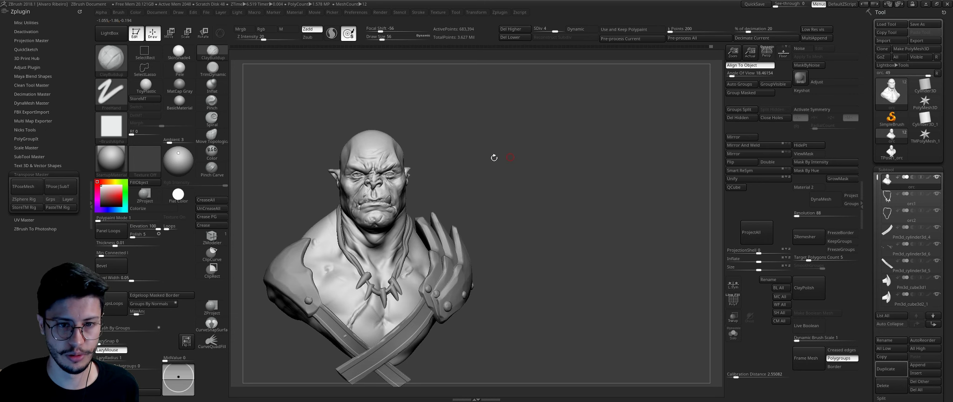
right_click_drag(457, 118, 504, 140, "ctrl")
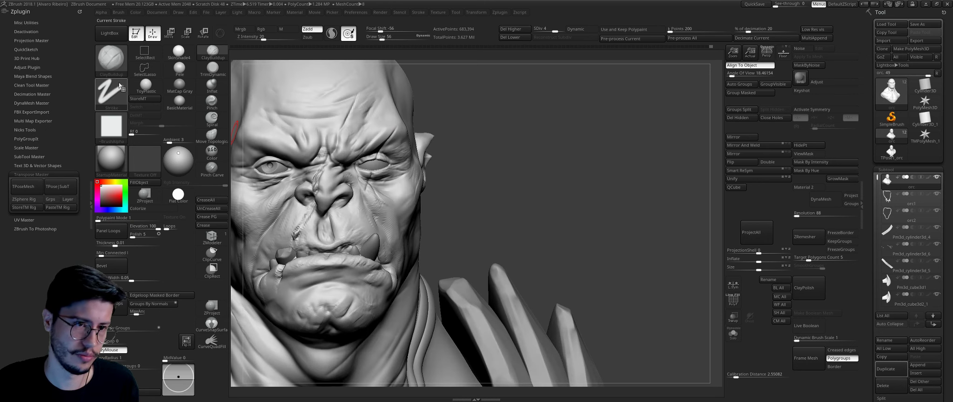
Step: Insert a Ring3D subtool, solo it, and thicken it with Inflate
left_click(913, 373)
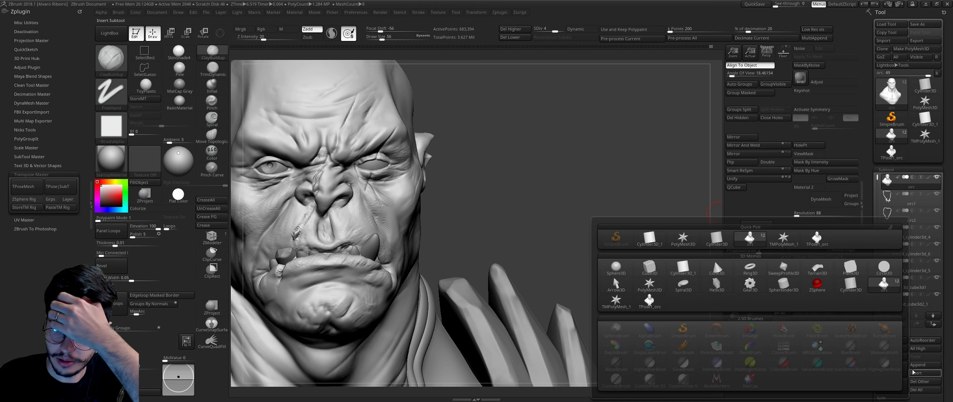
left_click(749, 267)
key("f")
left_click(733, 334)
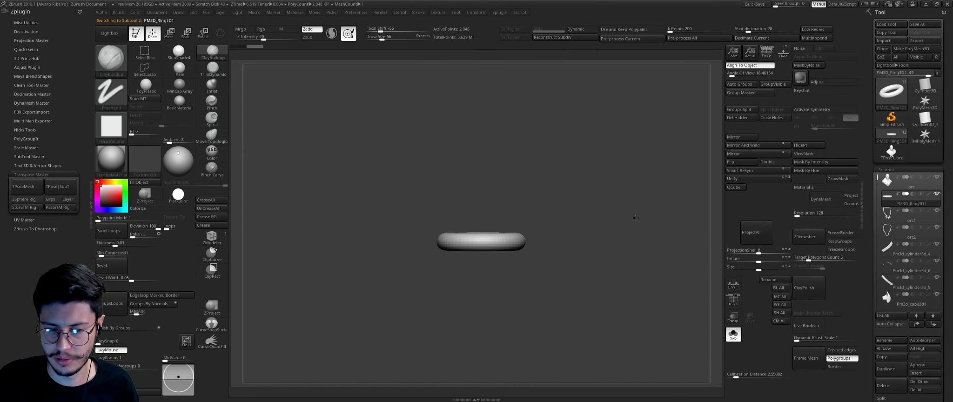
left_click_drag(758, 262, 776, 261)
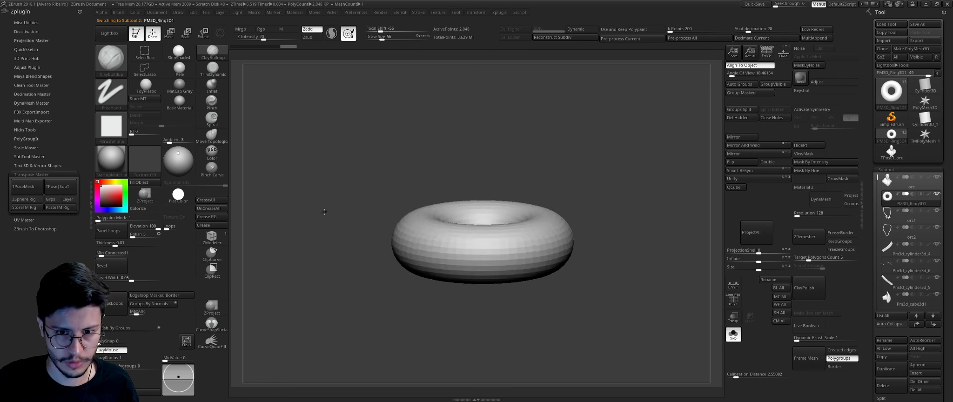
left_click_drag(343, 302, 436, 118)
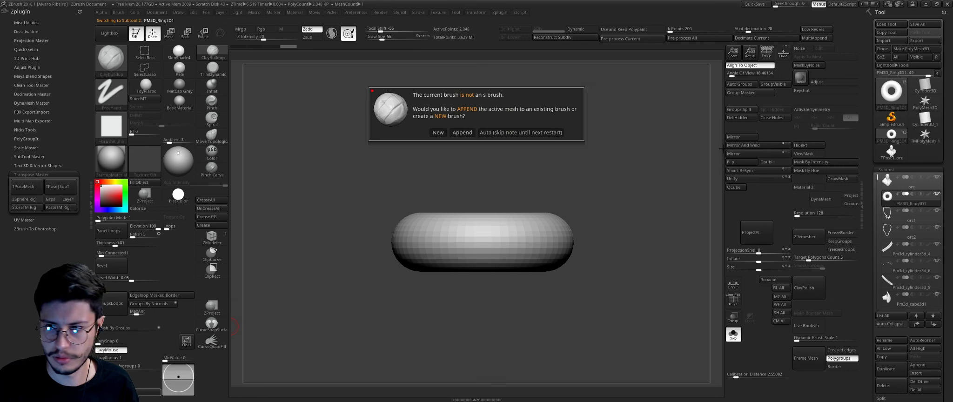
Step: Create a new InsertMesh brush from the ring and reselect the orc body
left_click(438, 132)
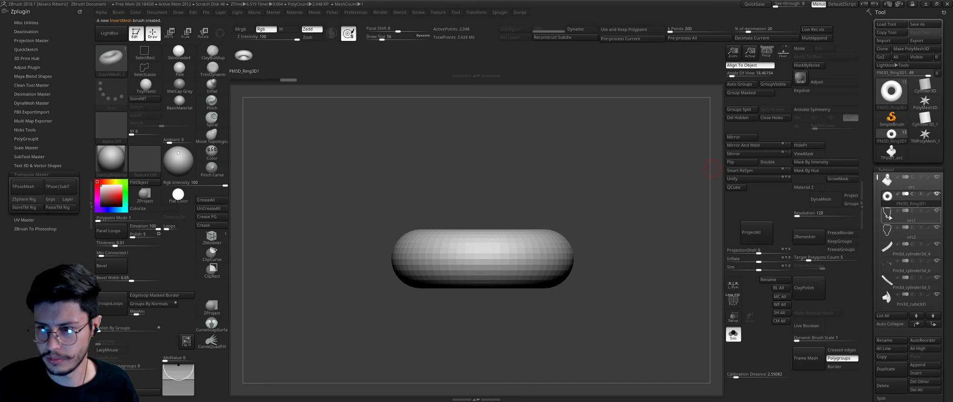
key("Down")
left_click(733, 336)
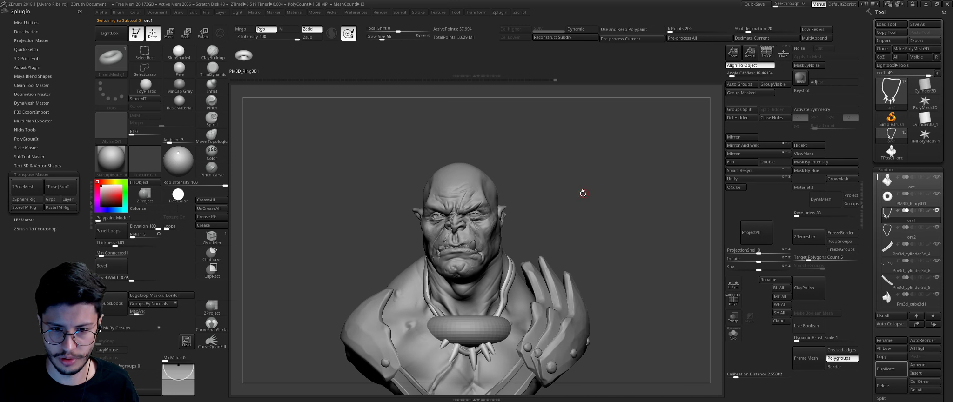
Step: Delete the ring subtool and draw the ring insert onto the orc's nose
left_click(888, 197)
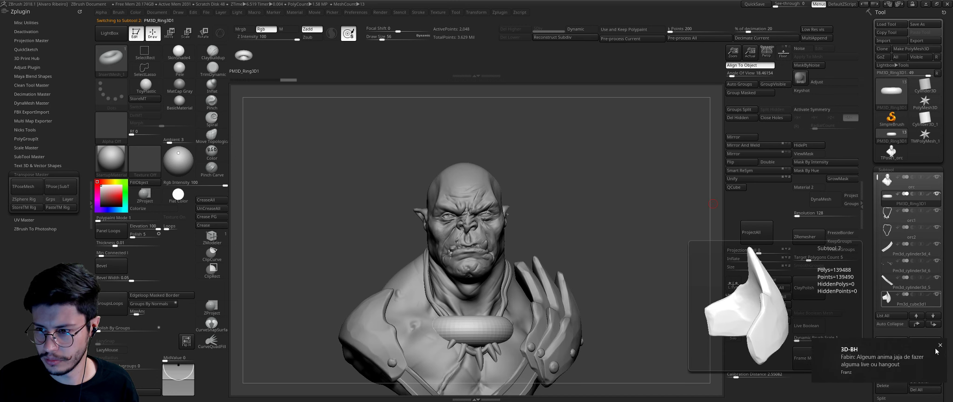
left_click(890, 387)
left_click(820, 393)
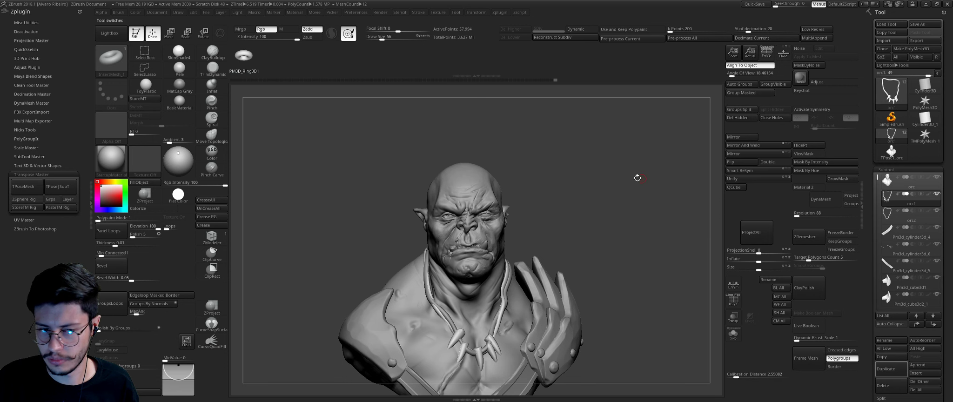
right_click_drag(637, 178, 608, 161, "ctrl")
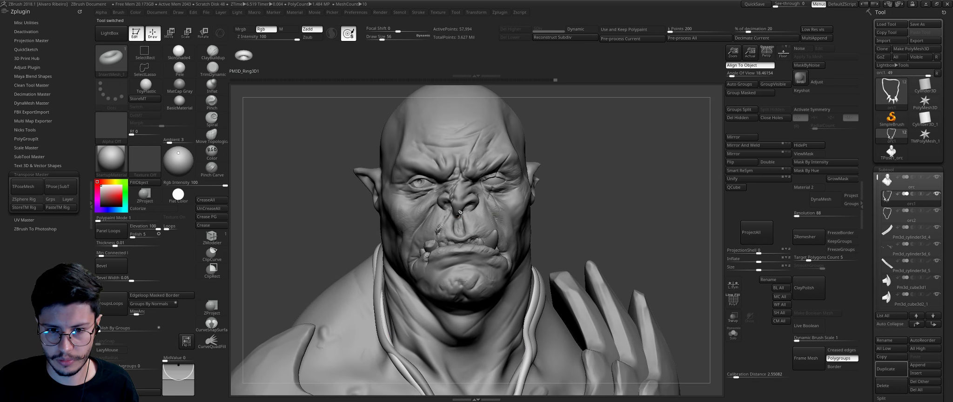
left_click_drag(462, 218, 464, 217)
Step: Reposition the nose ring with Transpose Move and Rotate
key("w")
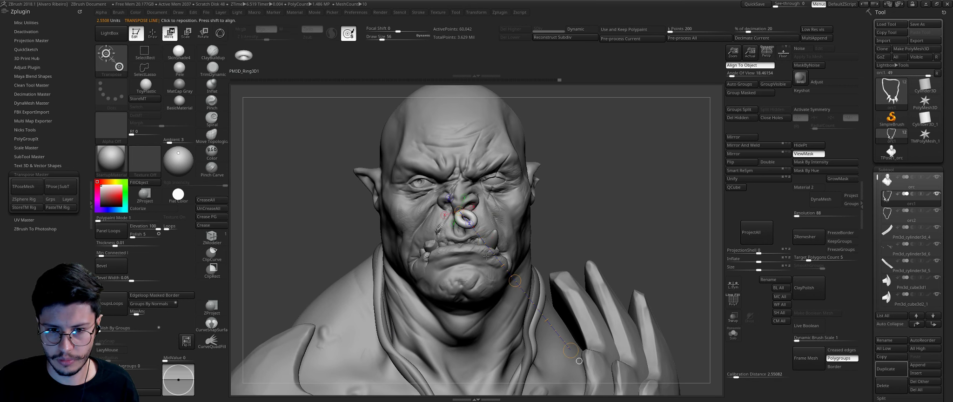
left_click_drag(485, 259, 489, 290)
left_click_drag(605, 279, 512, 279, "shift")
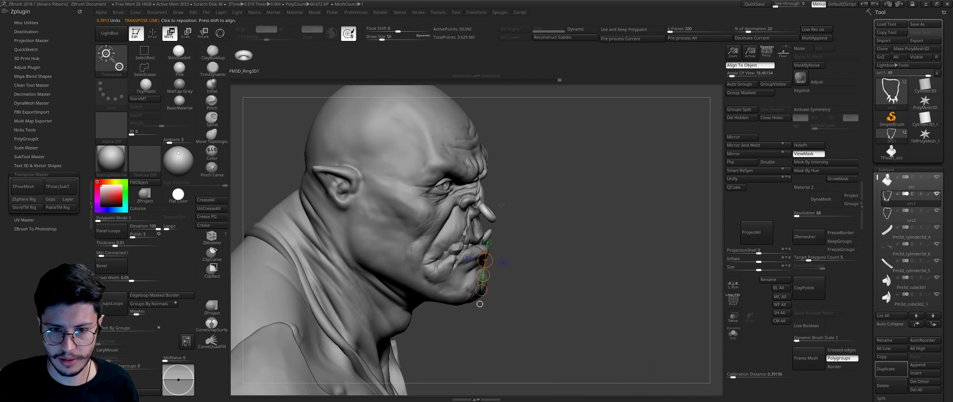
left_click_drag(483, 212, 558, 213)
key("r")
key("w")
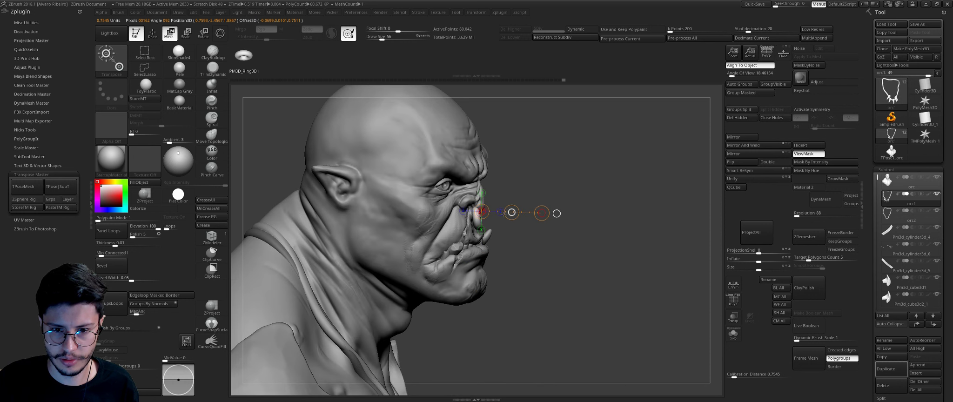
left_click_drag(605, 303, 674, 297)
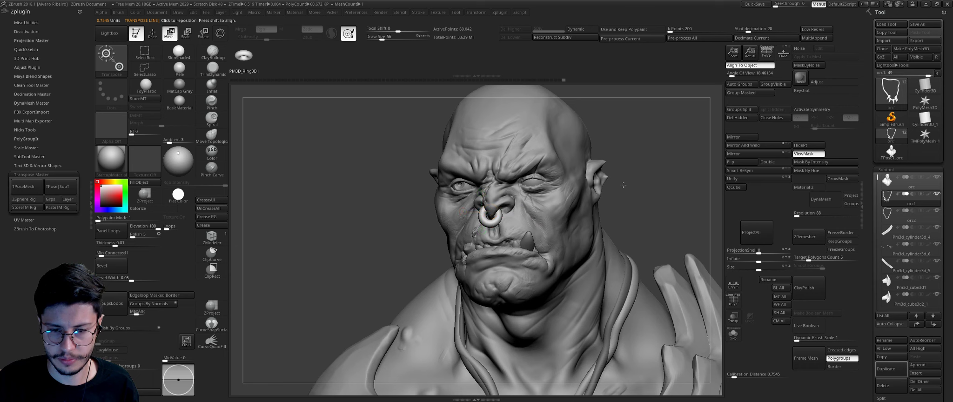
left_click_drag(623, 185, 619, 116)
key("r")
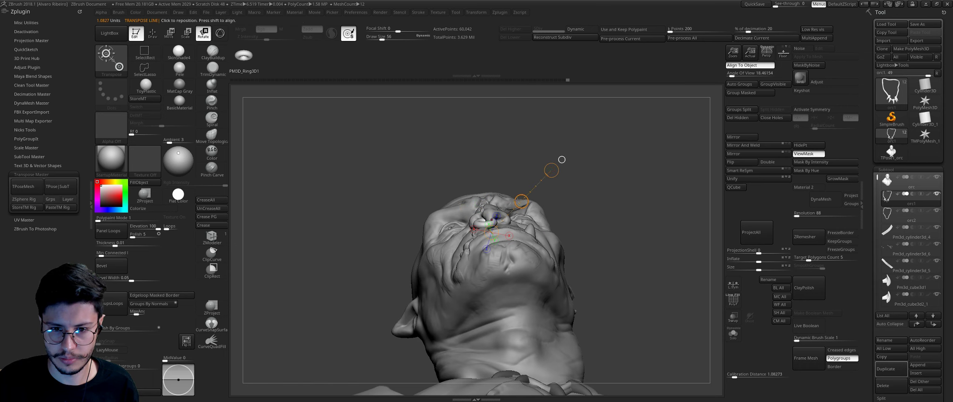
key("w")
left_click_drag(605, 195, 500, 208)
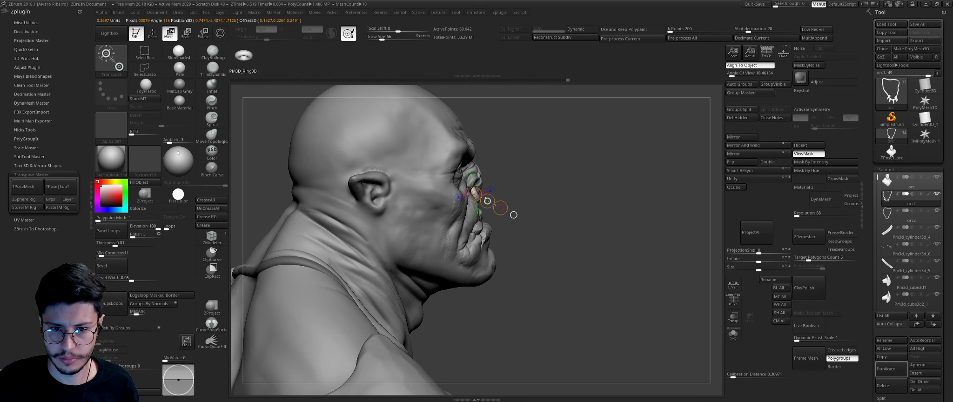
left_click_drag(513, 214, 577, 176)
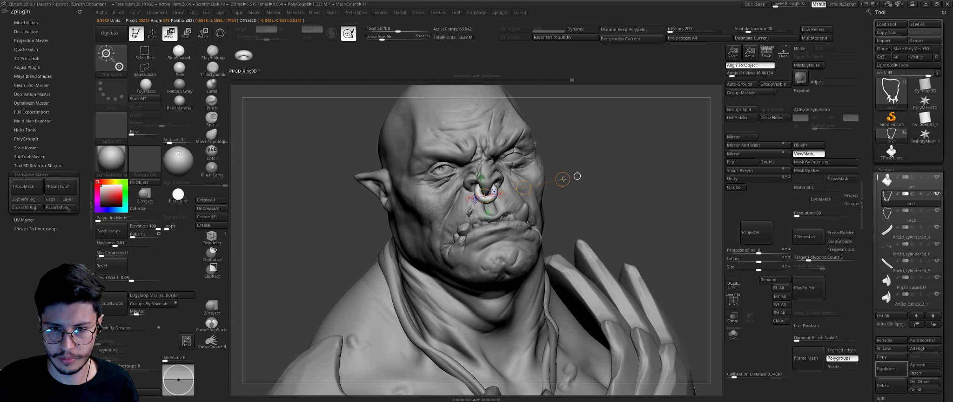
Step: Move the ring onto the orc's ear with Transpose Move
key("q")
mouse_move(577, 176)
left_mouse_down()
mouse_move(375, 214)
mouse_move(334, 211)
left_mouse_up()
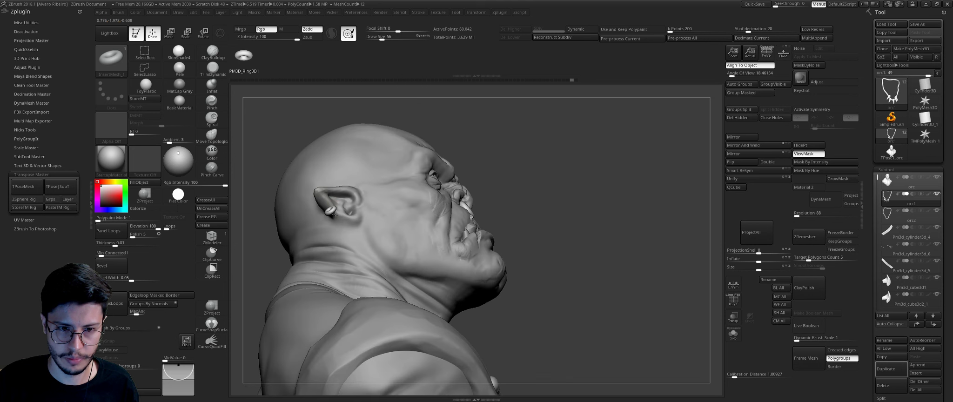
mouse_move(467, 209)
left_mouse_down()
mouse_move(446, 174)
mouse_move(383, 279)
left_mouse_up()
key("w")
mouse_move(347, 228)
left_mouse_down()
mouse_move(390, 211)
mouse_move(445, 227)
mouse_move(338, 233)
mouse_move(559, 213)
mouse_move(521, 219)
left_mouse_up()
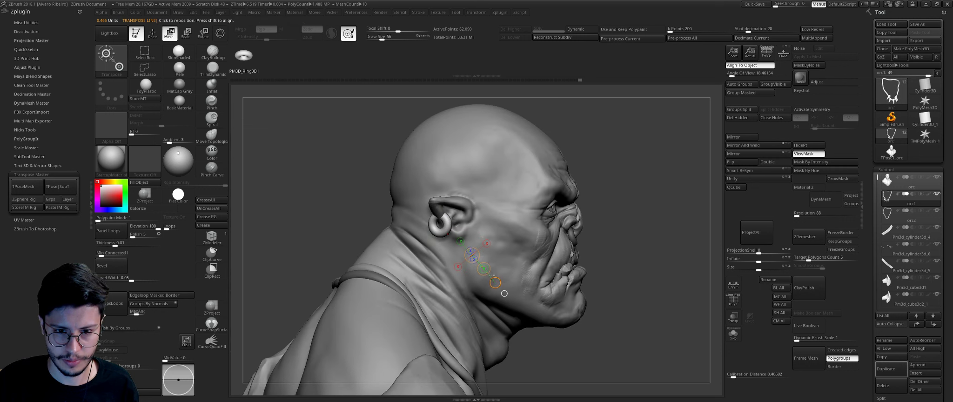
left_click_drag(461, 241, 484, 268)
mouse_move(450, 232)
left_mouse_down()
mouse_move(605, 160)
mouse_move(402, 211)
mouse_move(410, 242)
left_mouse_up()
Step: Scale and rotate the ear ring to sit through the ear, then select the orc body
key("e")
left_click_drag(484, 217, 423, 206)
mouse_move(459, 241)
left_mouse_down()
mouse_move(359, 208)
mouse_move(398, 193)
left_mouse_up()
key("r")
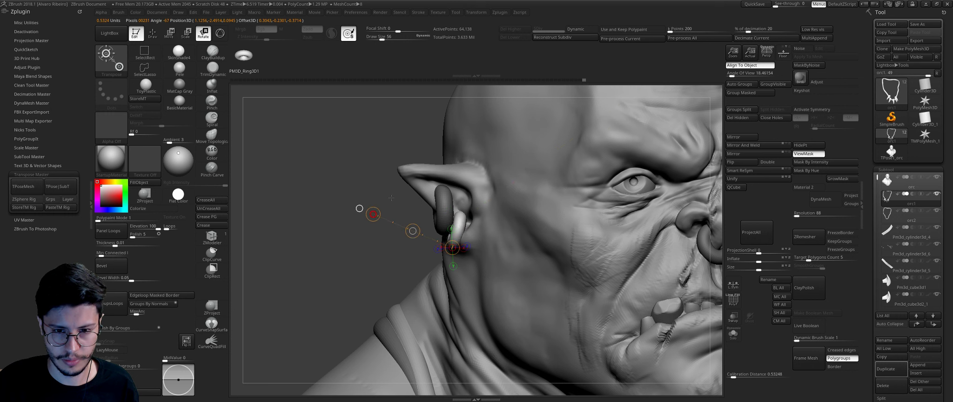
key("w")
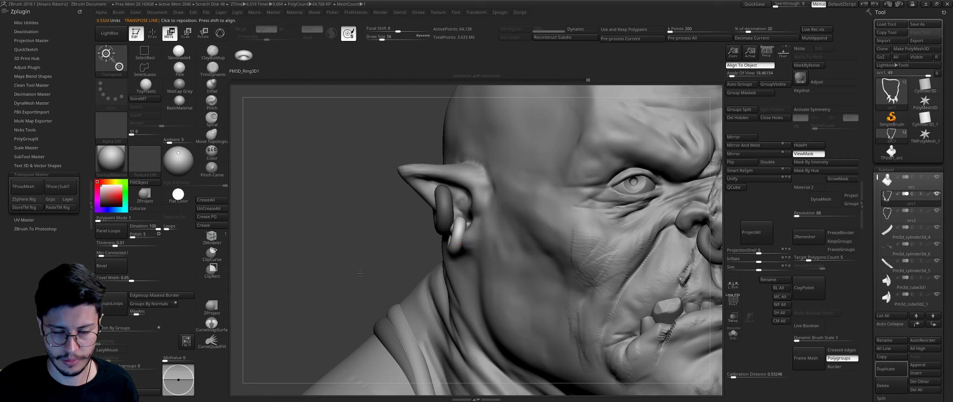
mouse_move(360, 273)
left_mouse_down()
mouse_move(640, 190)
mouse_move(551, 154)
mouse_move(553, 140)
mouse_move(504, 164)
mouse_move(485, 134)
mouse_move(514, 143)
mouse_move(583, 192)
mouse_move(568, 188)
mouse_move(554, 159)
left_mouse_up()
key("q")
mouse_move(529, 216)
left_mouse_down()
mouse_move(585, 177)
mouse_move(585, 186)
mouse_move(505, 215)
mouse_move(638, 177)
mouse_move(739, 340)
left_mouse_up()
left_click(504, 215, "alt")
Step: Solo the orc body and sculpt the neck and shoulders with an enlarged Standard brush
key("f")
key("b")
key("s")
key("t")
left_click(733, 333)
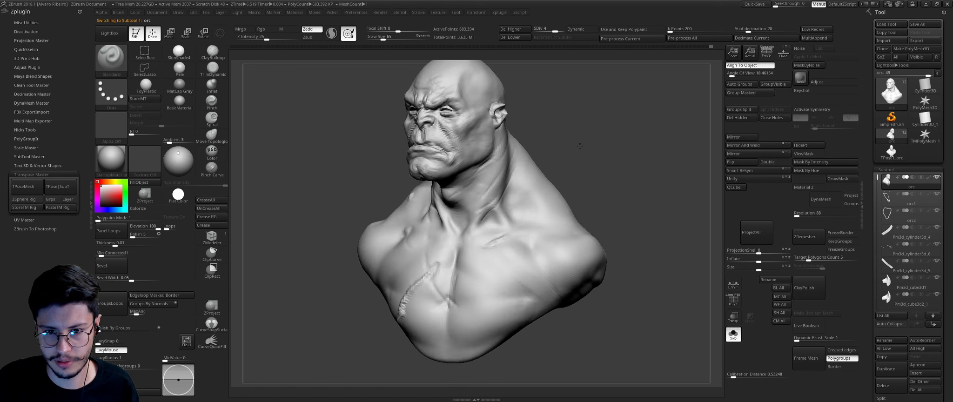
left_click_drag(629, 210, 518, 209)
key("bracketright")
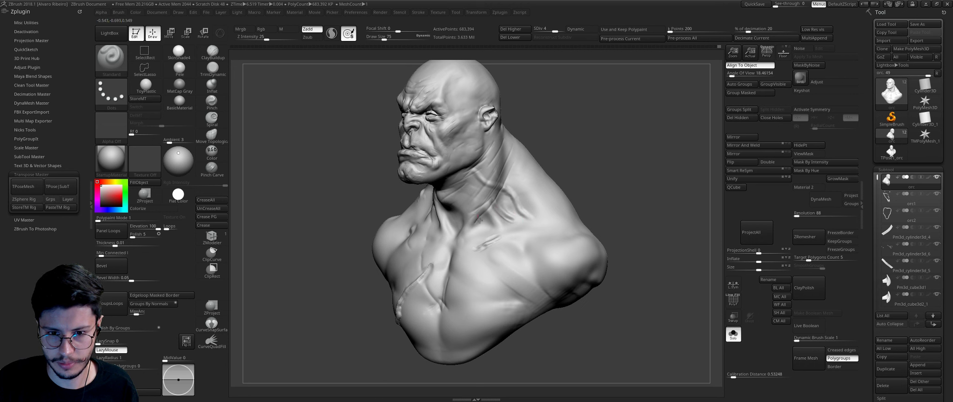
mouse_move(500, 197)
right_mouse_down()
mouse_move(479, 173)
mouse_move(430, 180)
right_mouse_up()
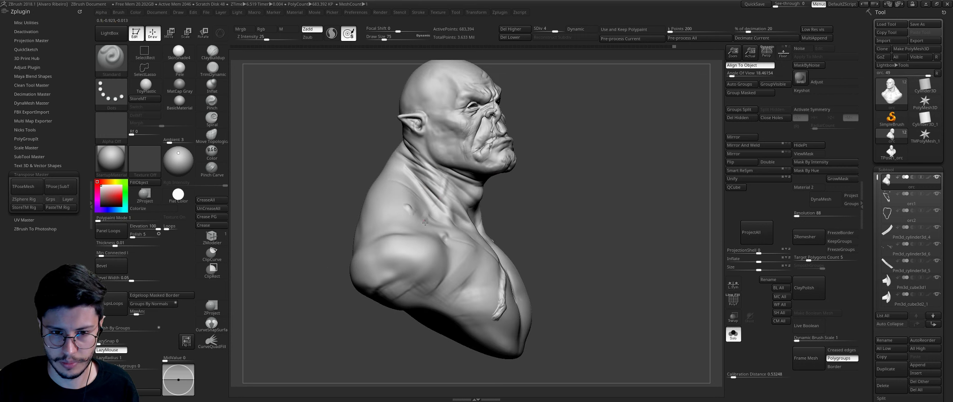
right_click_drag(425, 222, 431, 209)
right_click_drag(372, 167, 410, 187)
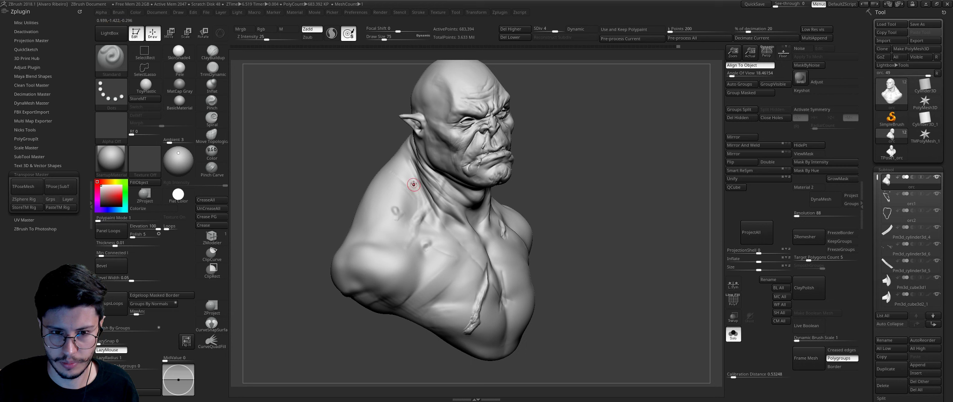
Step: Smooth and refine the face and brow with Draw Size around 56
key("shift")
mouse_move(417, 186)
right_mouse_down()
mouse_move(528, 191)
mouse_move(512, 162)
mouse_move(469, 164)
right_mouse_up()
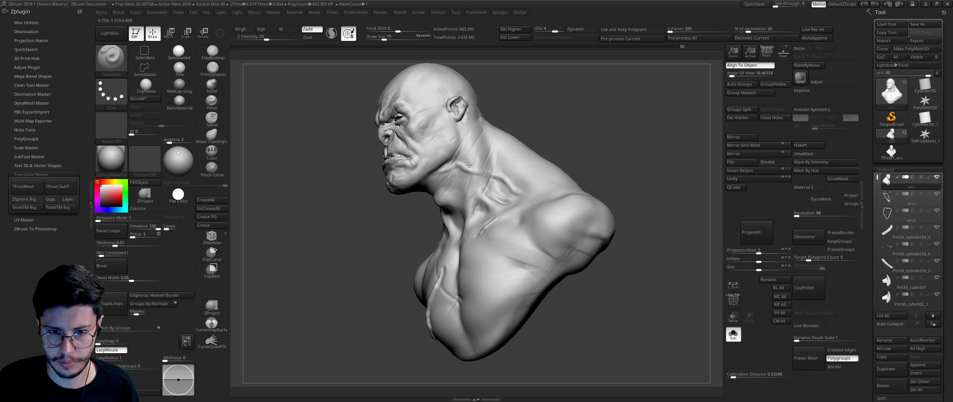
key("s")
left_click(458, 176)
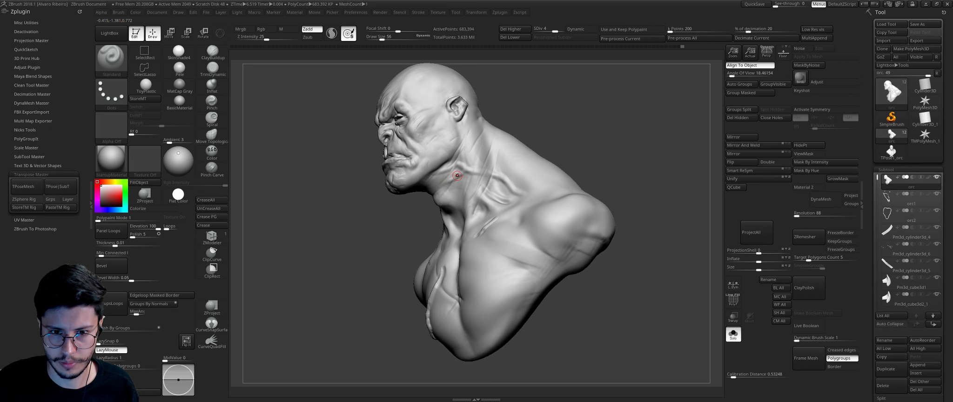
mouse_move(412, 204)
right_mouse_down()
mouse_move(446, 177)
mouse_move(464, 102)
mouse_move(391, 133)
right_mouse_up()
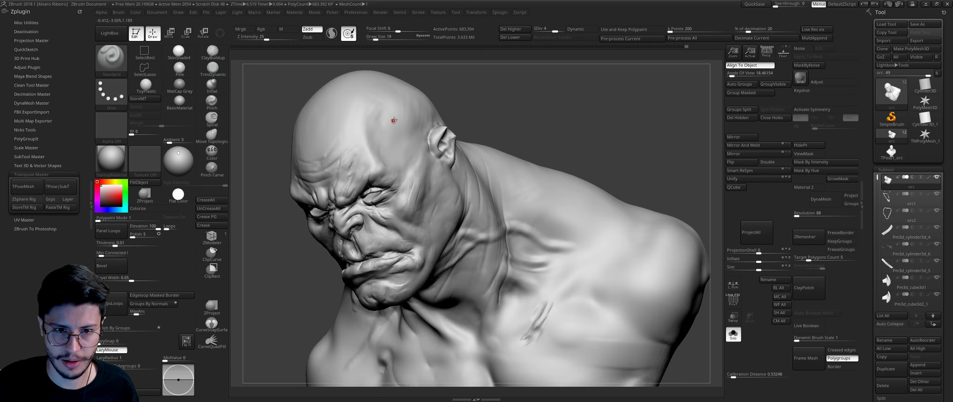
key("s")
left_click(391, 129)
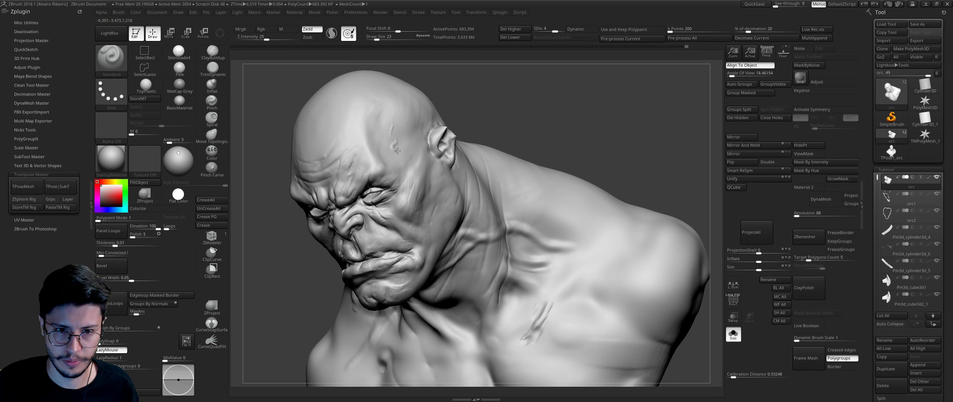
key("shift")
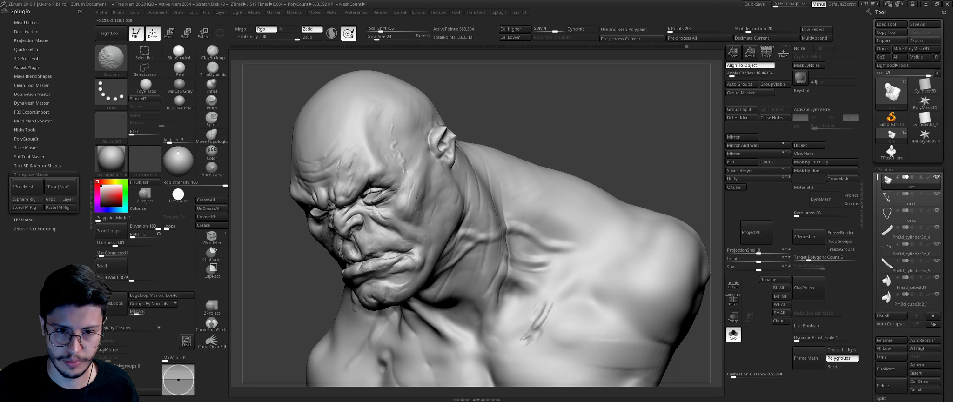
mouse_move(421, 116)
right_mouse_down()
mouse_move(308, 160)
mouse_move(347, 126)
right_mouse_up()
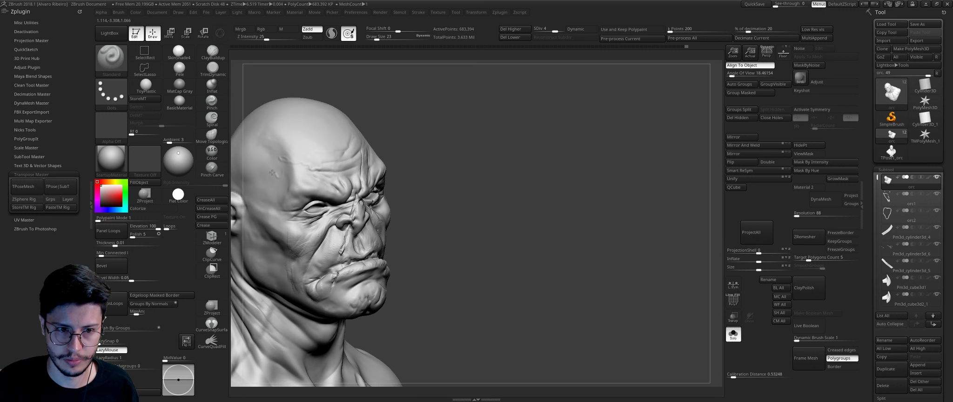
key("bracketright")
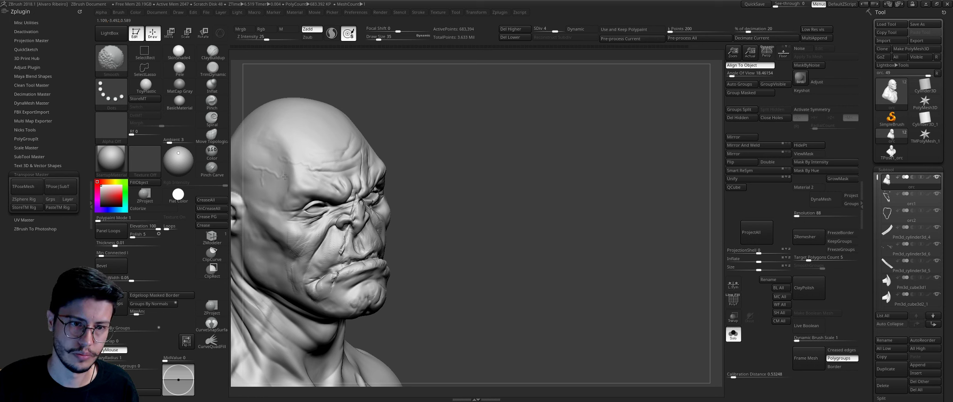
Step: Unsolo to show the armor, necklace and straps, then open the Append mesh list
mouse_move(318, 142)
right_mouse_down("ctrl")
mouse_move(430, 149)
mouse_move(580, 180)
right_mouse_up("ctrl")
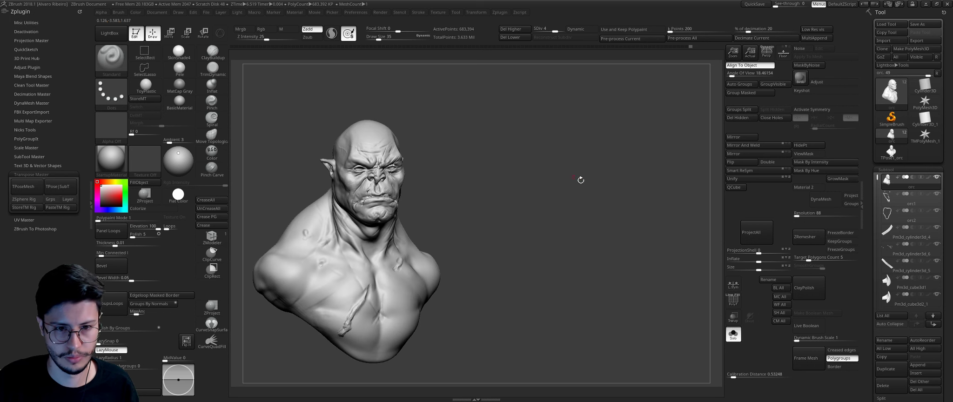
left_click(733, 338)
mouse_move(545, 228)
right_mouse_down()
mouse_move(583, 185)
mouse_move(573, 199)
right_mouse_up()
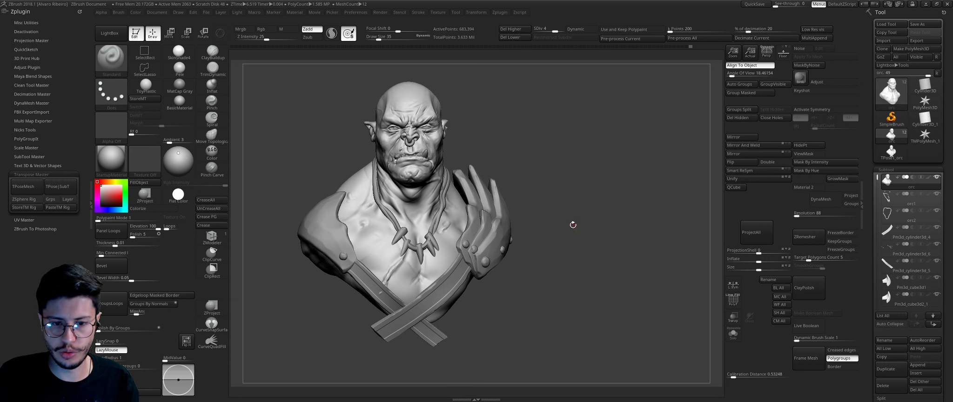
right_click_drag(662, 254, 602, 253, "ctrl")
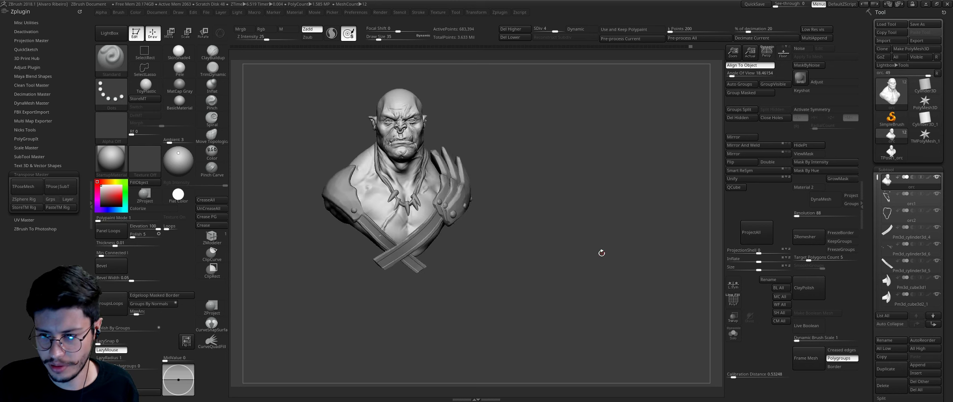
left_click(925, 365)
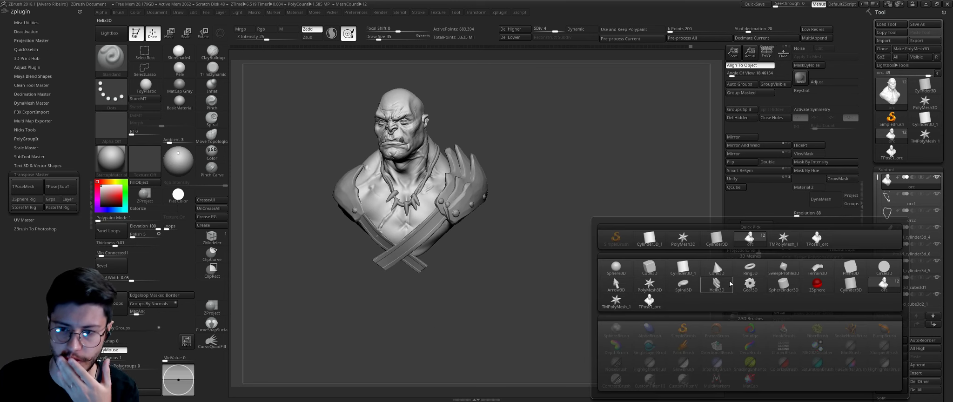
Step: Append a Cylinder3D subtool, solo it, and move it down below the bust
left_click(683, 269)
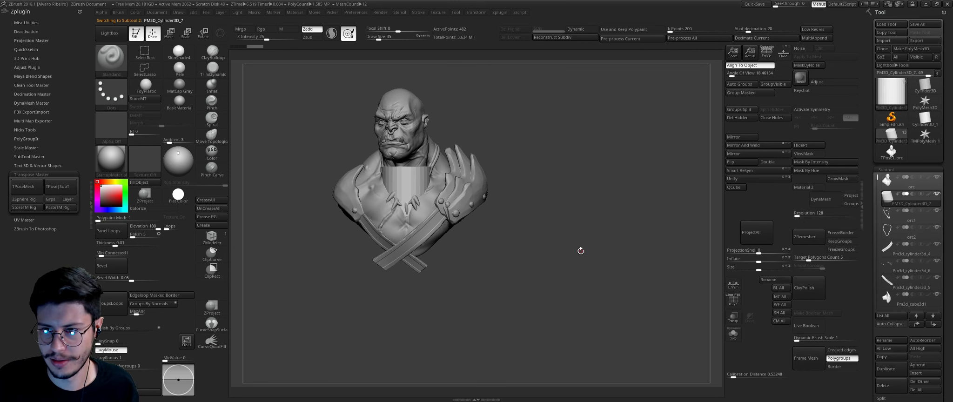
left_click_drag(581, 251, 717, 344)
left_click(731, 338)
key("w")
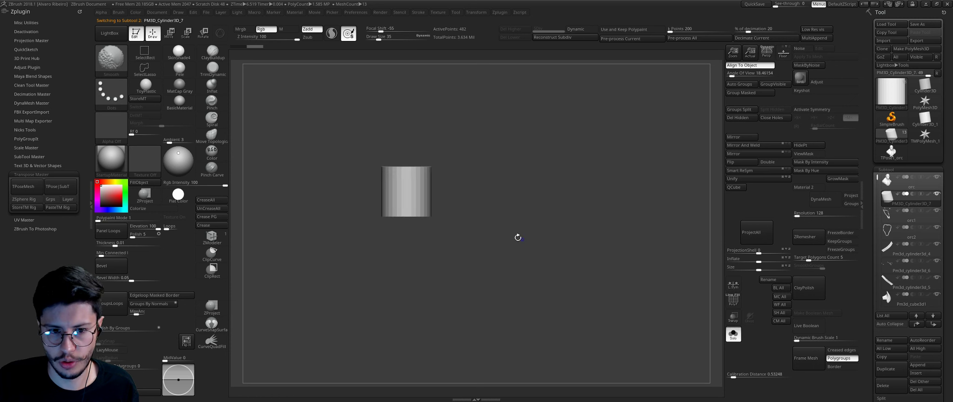
left_click_drag(410, 149, 420, 251)
left_click_drag(418, 222, 420, 274)
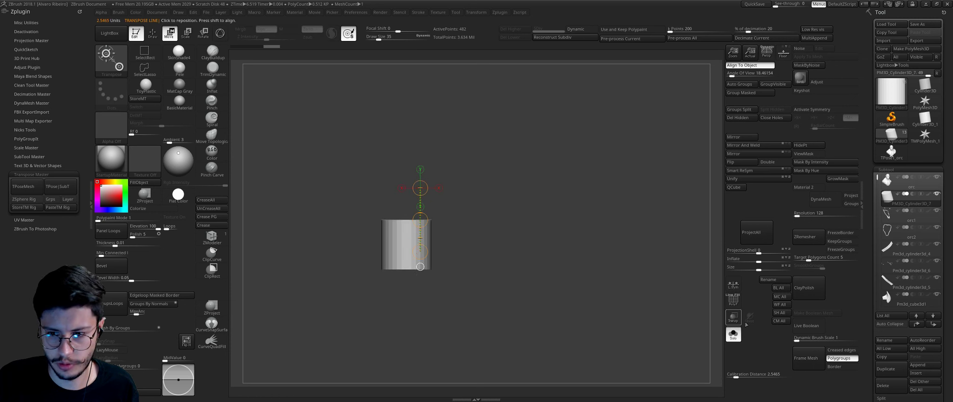
left_click(733, 300)
key("f")
Step: Delete six horizontal edge loops from the cylinder with ZModeler's Delete EdgeLoop
left_click(212, 236)
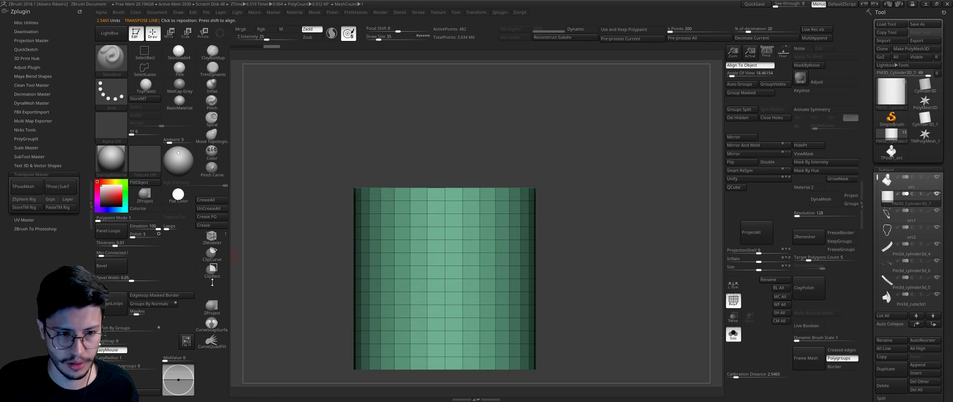
key("space")
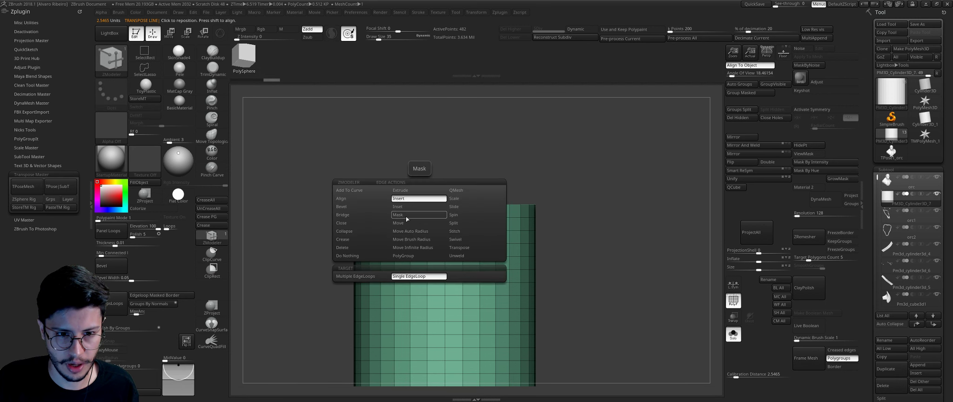
left_click(410, 199)
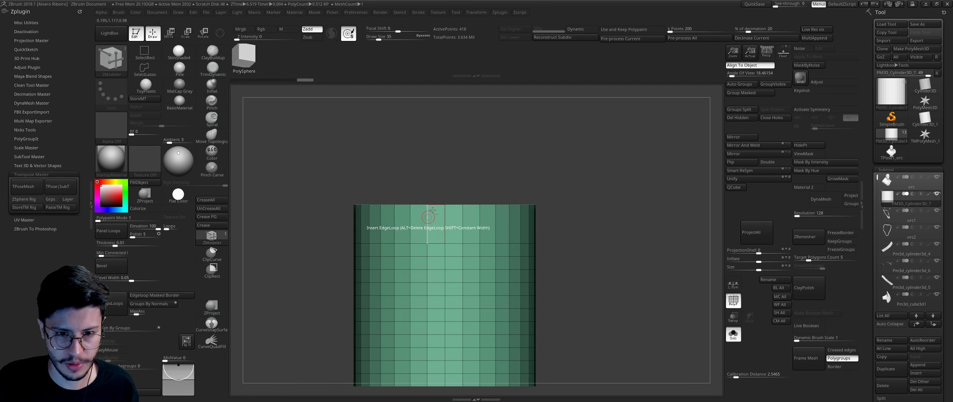
key("ctrl+z")
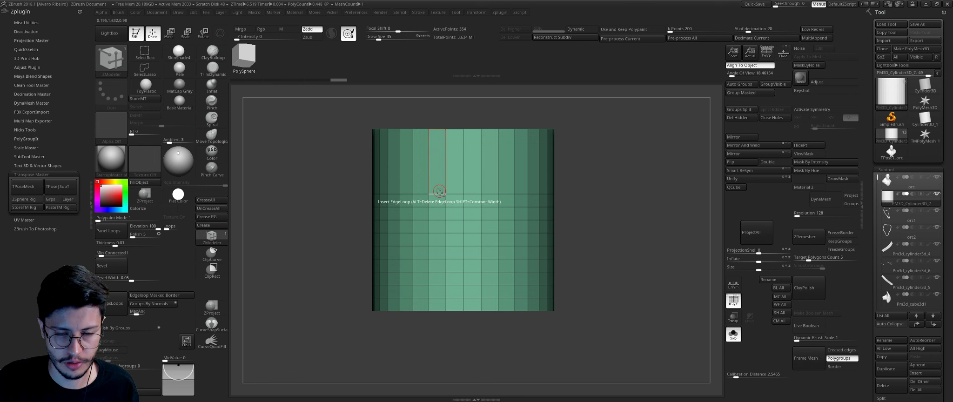
left_click(437, 210, "alt")
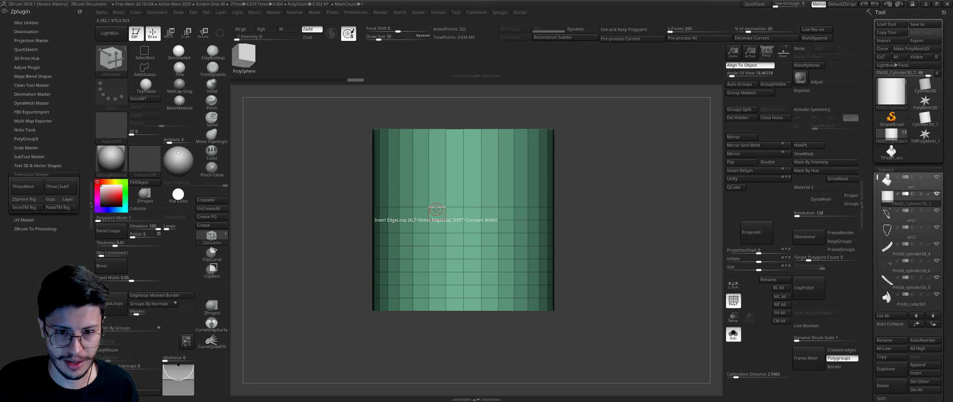
left_click(437, 233, "alt")
left_click(436, 254, "alt")
left_click(435, 268, "alt")
left_click(434, 278, "alt")
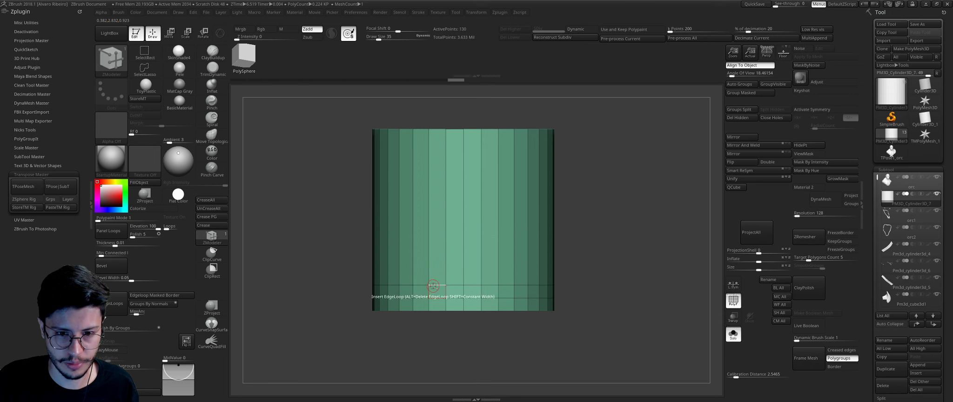
left_click(433, 285, "alt")
Step: Mask the cylinder and Transpose-move its top down into a thin disc
left_click_drag(499, 176, 645, 164, "ctrl")
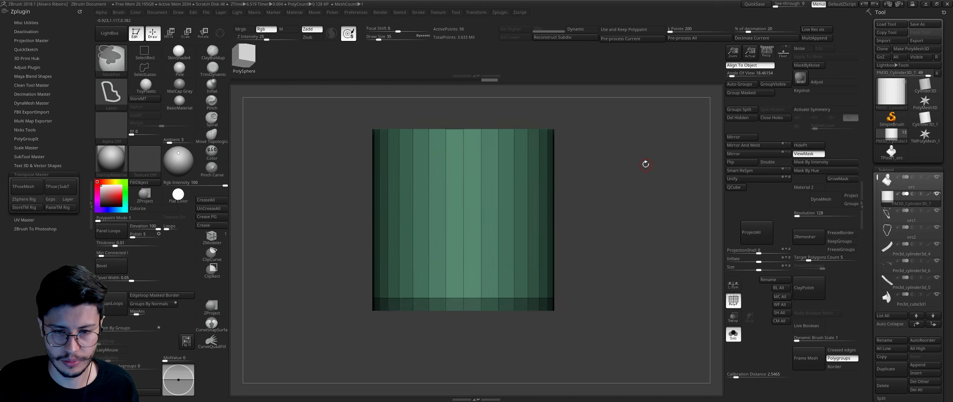
key("w")
mouse_move(444, 256)
left_mouse_down()
mouse_move(445, 319)
mouse_move(510, 269)
left_mouse_up()
mouse_move(456, 217)
left_mouse_down()
mouse_move(565, 225)
mouse_move(550, 225)
left_mouse_up()
key("e")
left_click_drag(470, 201, 544, 227)
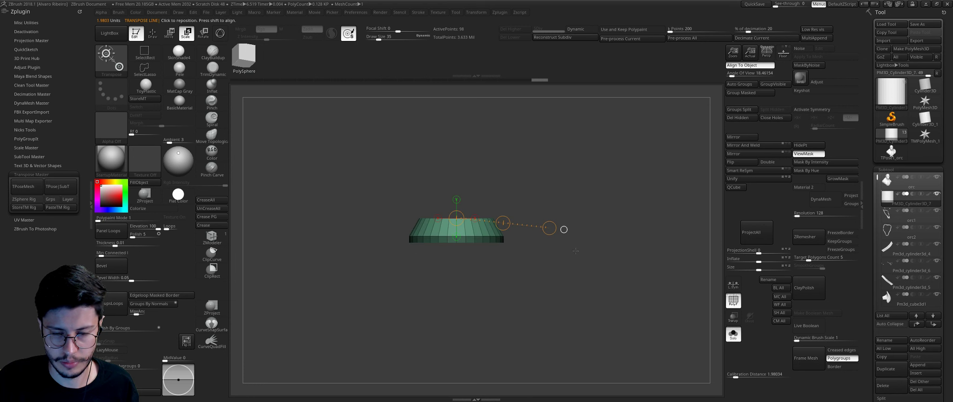
key("w")
left_click_drag(476, 229, 477, 282)
key("ctrl+z")
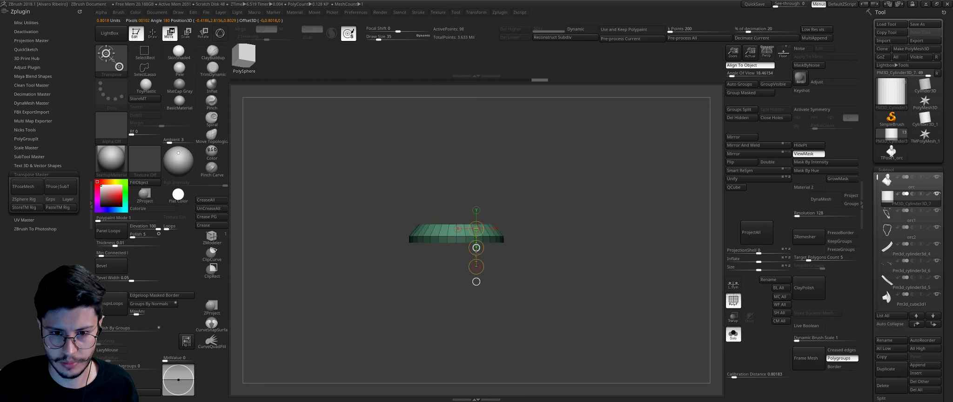
key("ctrl+shift+s")
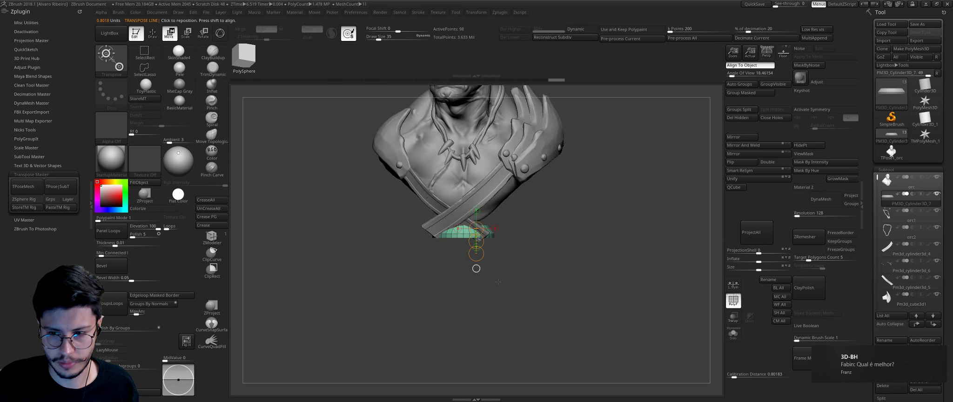
Step: Scale the cylinder into a wide disc and move it beneath the orc bust
left_click_drag(569, 275, 569, 335, "shift")
key("e")
left_click_drag(463, 254, 641, 137)
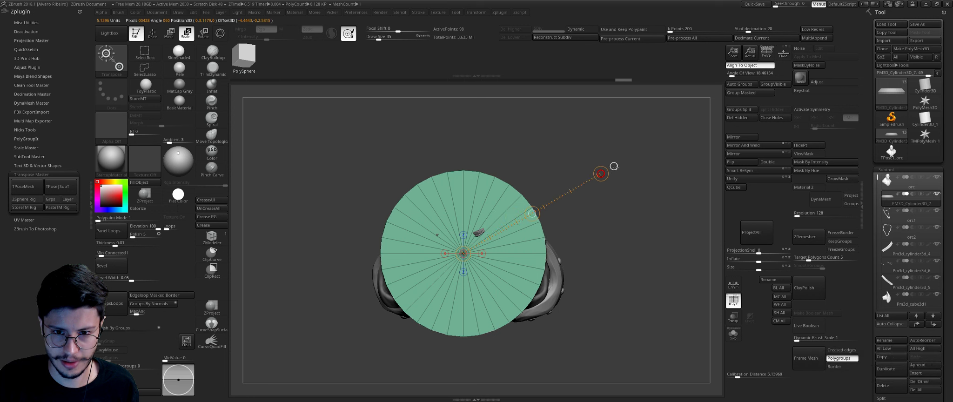
mouse_move(608, 261)
left_mouse_down("shift")
mouse_move(607, 174)
mouse_move(500, 202)
left_mouse_up("shift")
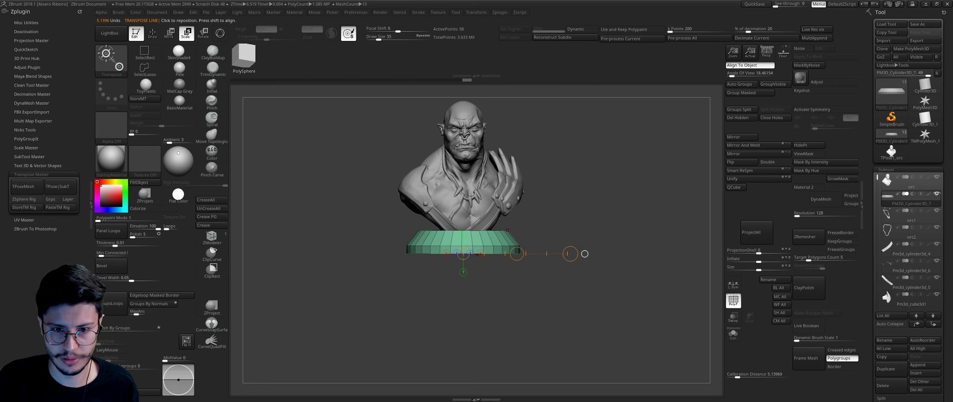
key("w")
mouse_move(484, 269)
left_mouse_down()
mouse_move(488, 283)
mouse_move(554, 241)
mouse_move(647, 205)
mouse_move(650, 240)
left_mouse_up()
key("e")
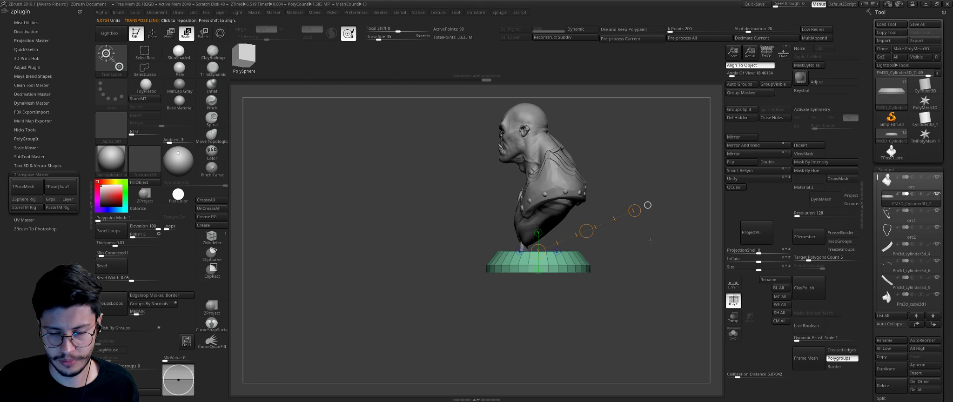
mouse_move(604, 280)
left_mouse_down("shift")
mouse_move(592, 149)
mouse_move(611, 273)
mouse_move(572, 278)
left_mouse_up("shift")
key("w")
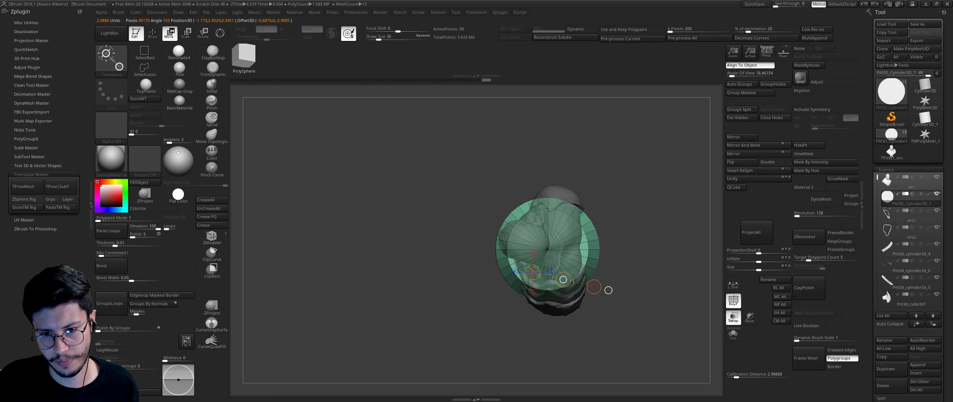
left_click_drag(572, 278, 606, 283)
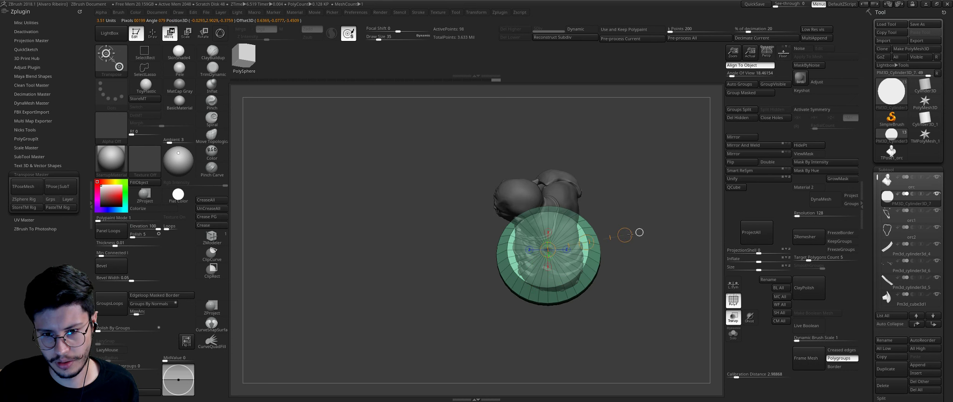
key("e")
left_click_drag(626, 312, 645, 266, "shift")
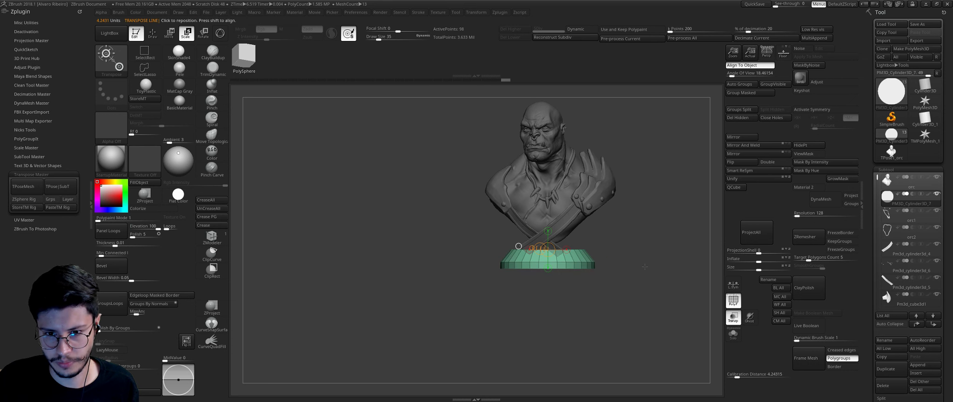
Step: Turn off PolyF and Transp, then select the crossed strap piece
left_click(574, 202, "alt")
left_click(736, 299)
left_click(733, 318)
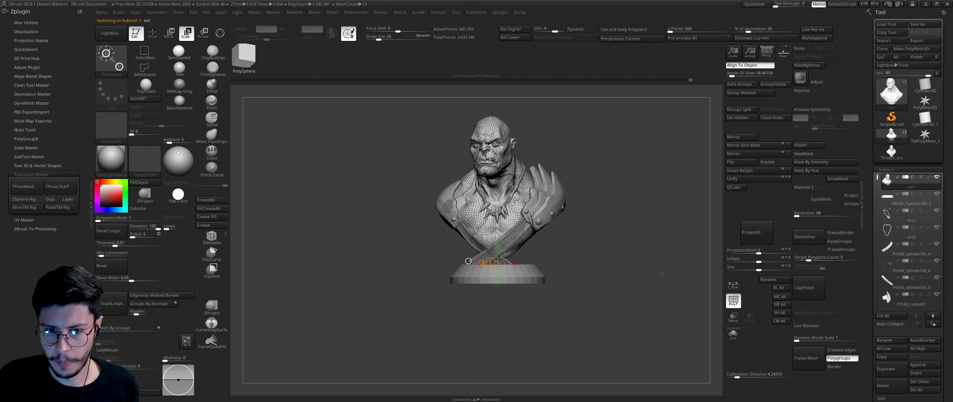
key("q")
mouse_move(623, 243)
left_mouse_down()
mouse_move(622, 256)
mouse_move(577, 280)
left_mouse_up()
key("w")
left_click(536, 260, "alt")
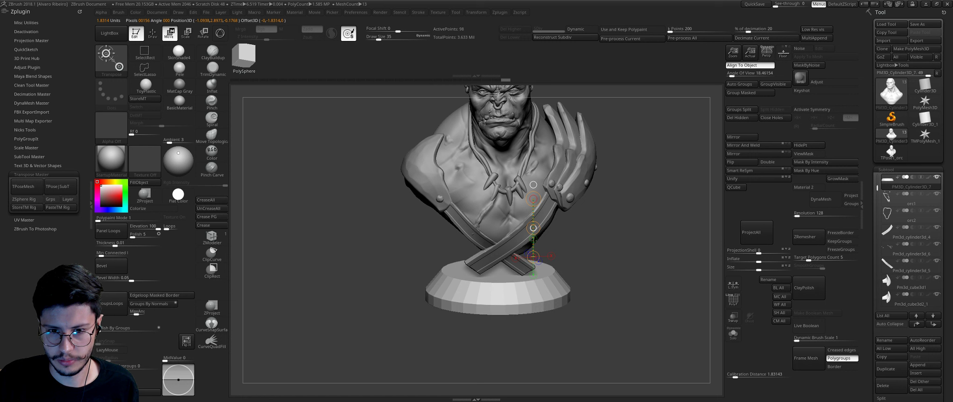
mouse_move(580, 265)
left_mouse_down()
mouse_move(582, 241)
mouse_move(615, 256)
left_mouse_up()
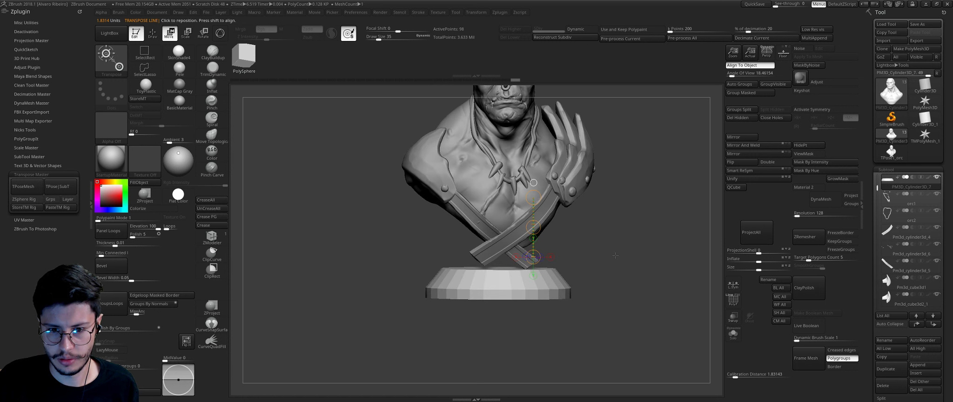
Step: Solo the base, give it a new polygroup, and crease its rim edges with ZModeler
left_click(734, 334)
left_click(734, 300)
key("f")
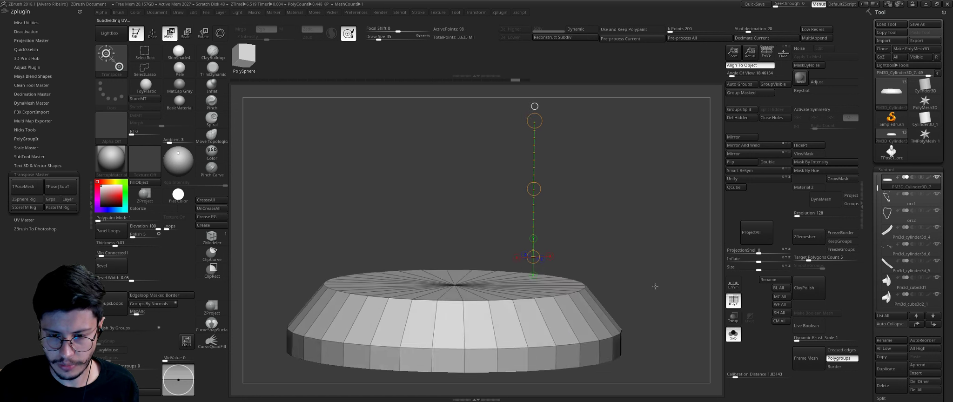
key("ctrl+w")
left_click_drag(409, 116, 408, 142)
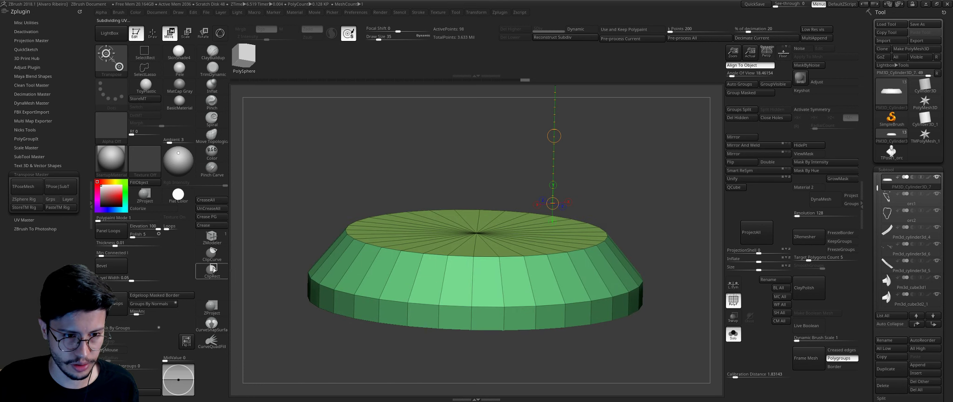
key("b")
key("z")
key("m")
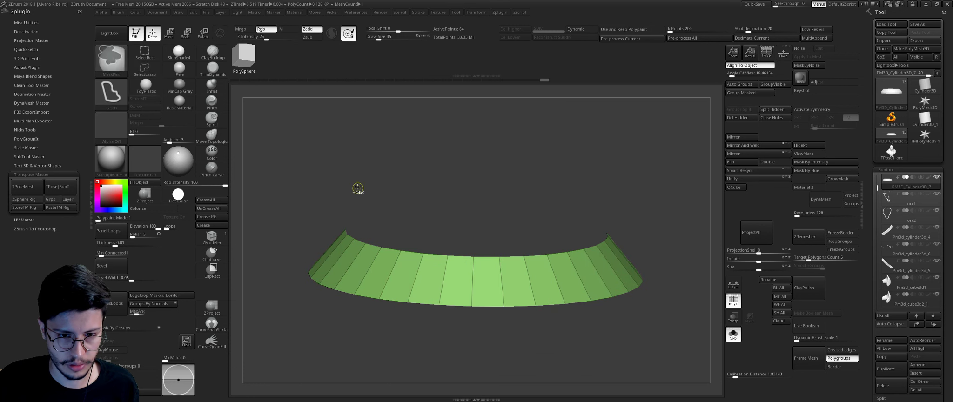
left_click(214, 225)
Step: Subdivide the base twice, pick the TrimDynamic brush, and convert it to DynaMesh
key("ctrl+d")
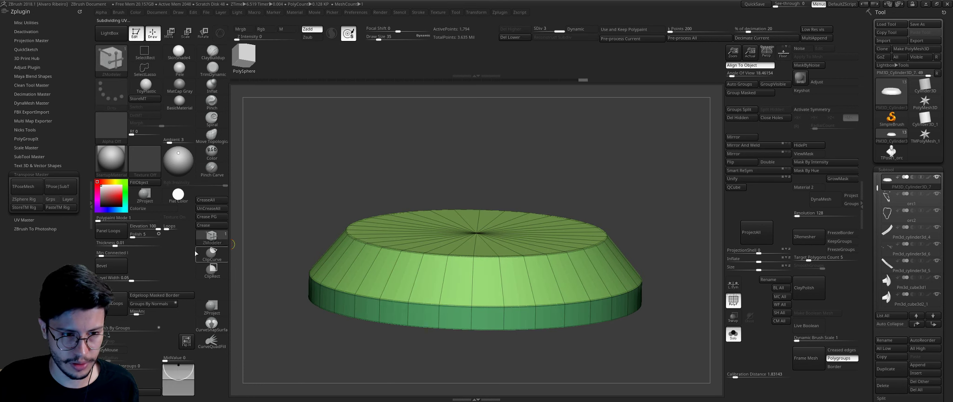
left_click(733, 301)
key("ctrl+d")
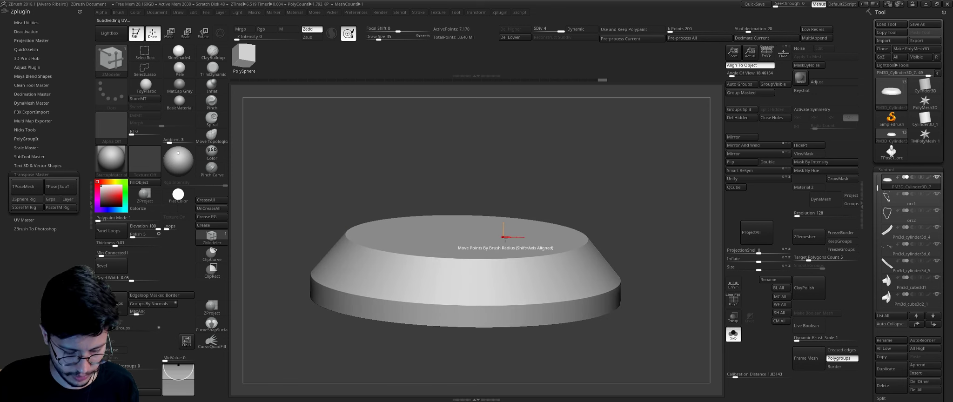
key("b")
key("t")
key("d")
left_click_drag(607, 185, 767, 229)
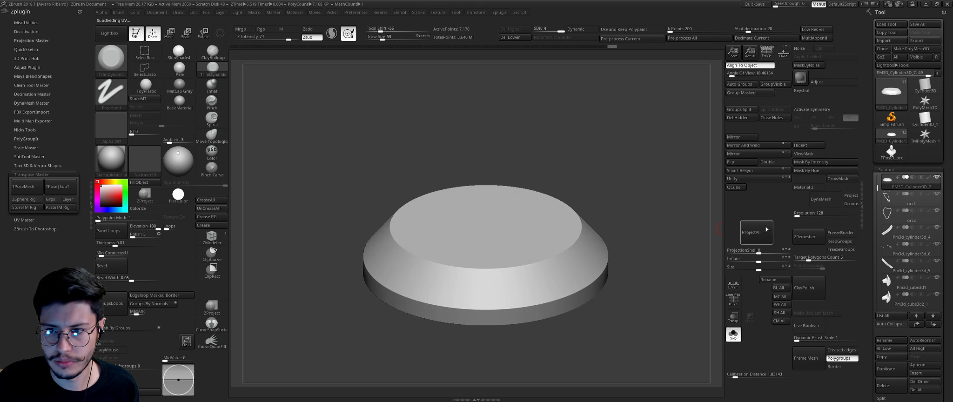
left_click(812, 199)
left_click(801, 217)
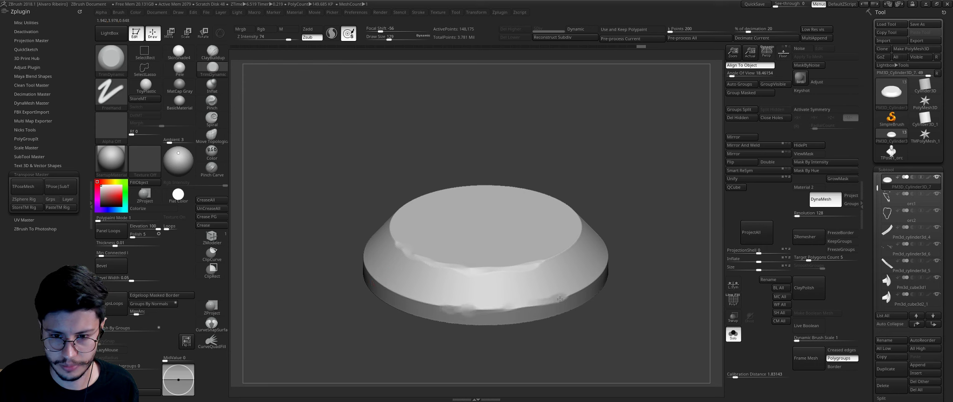
Step: Chip the base's rim with rough TrimDynamic cuts from several angles, then unsolo
left_click_drag(560, 299, 631, 271)
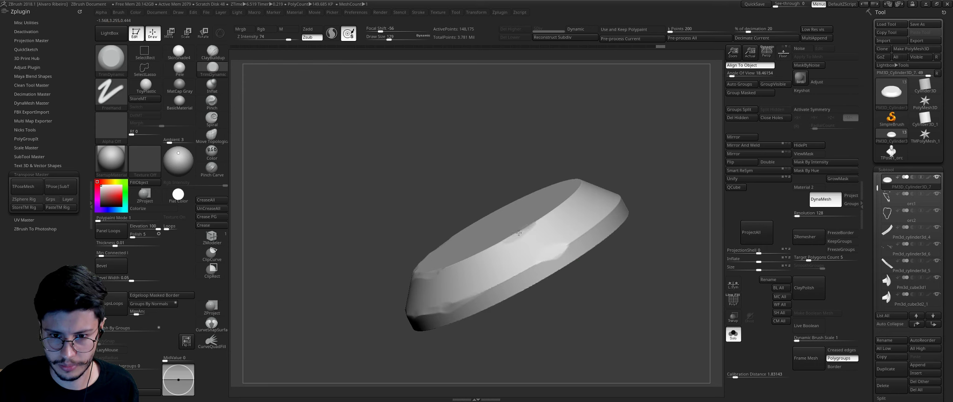
left_click_drag(553, 212, 569, 179)
mouse_move(577, 131)
left_mouse_down()
mouse_move(617, 136)
mouse_move(391, 230)
left_mouse_up()
mouse_move(399, 206)
left_mouse_down()
mouse_move(334, 230)
mouse_move(340, 258)
left_mouse_up()
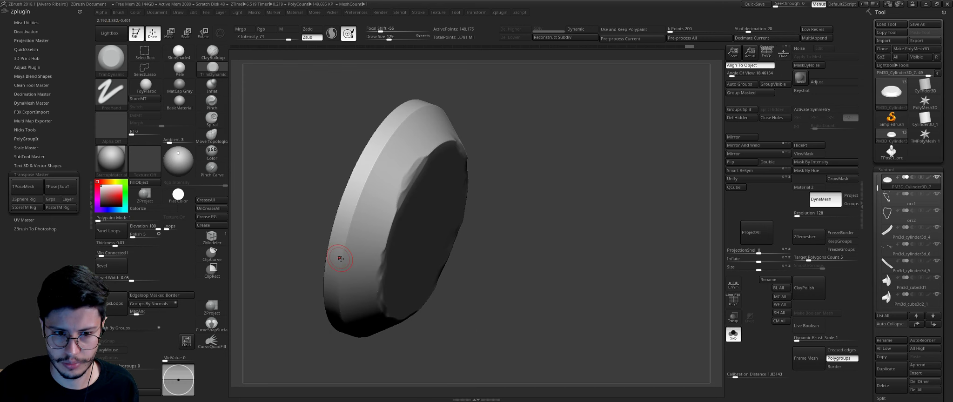
left_click_drag(413, 107, 451, 100)
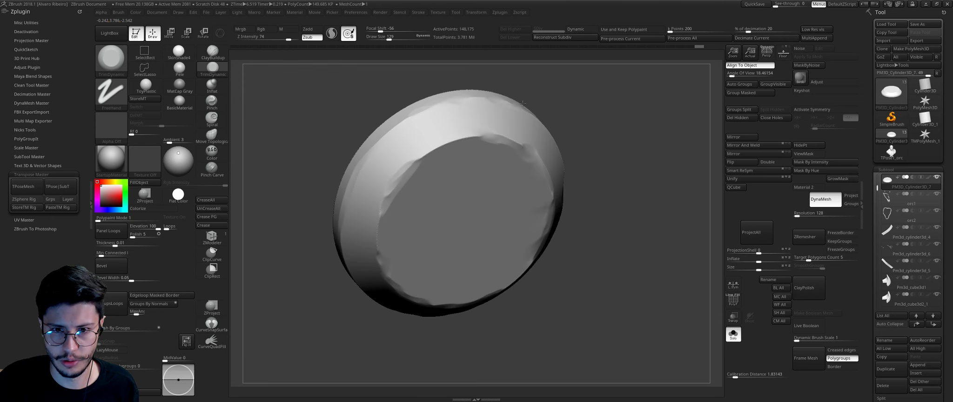
left_click_drag(522, 103, 420, 155)
left_click_drag(557, 265, 367, 227)
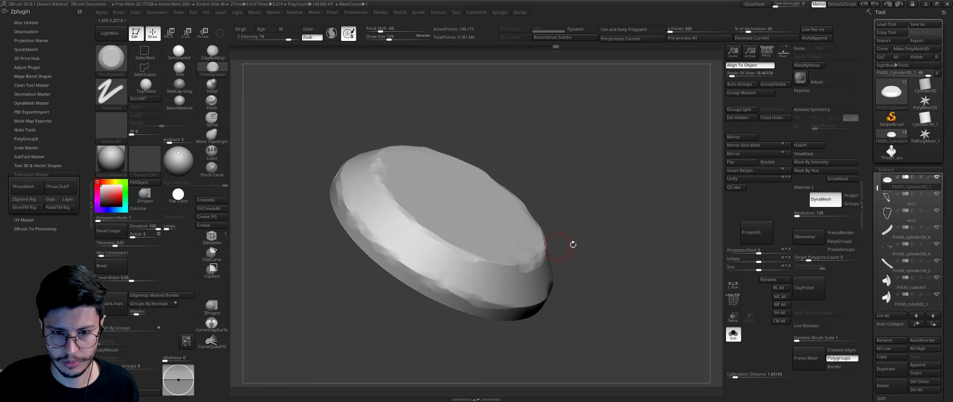
left_click_drag(573, 244, 568, 205, "shift")
key("shift+ctrl+s")
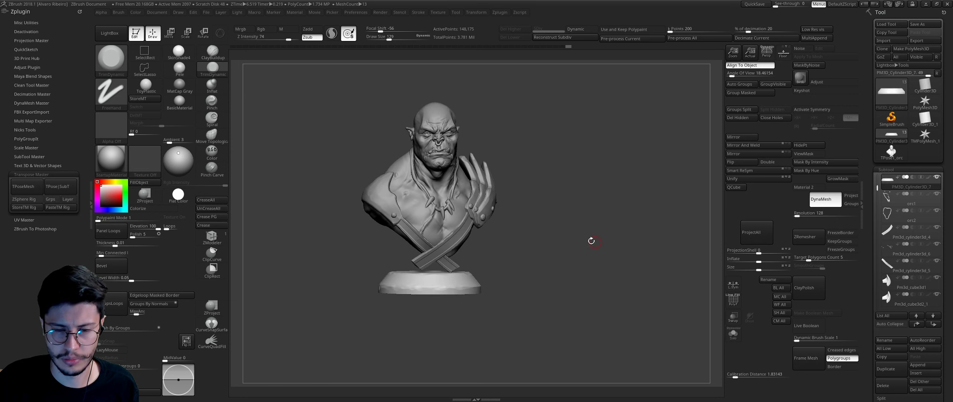
Step: Move the base subtool up under the bust, then select the shoulder piece
mouse_move(591, 240)
left_mouse_down()
mouse_move(538, 221)
mouse_move(580, 233)
mouse_move(571, 249)
left_mouse_up()
key("w")
left_click_drag(481, 271, 485, 251)
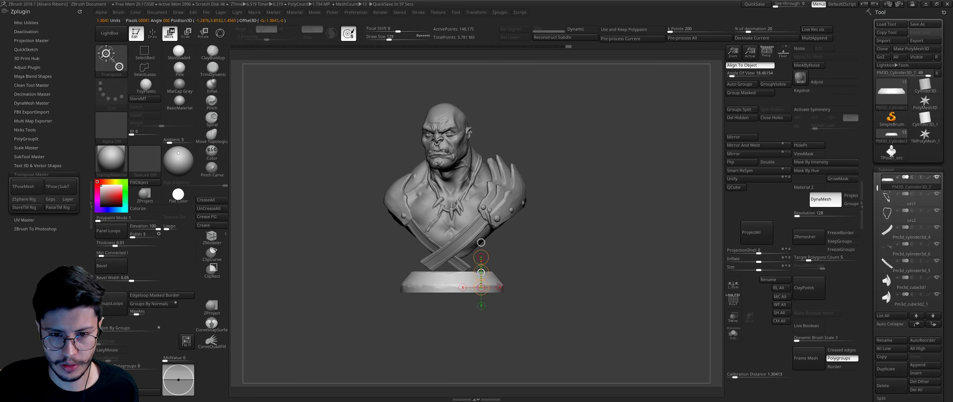
left_click(491, 210, "alt")
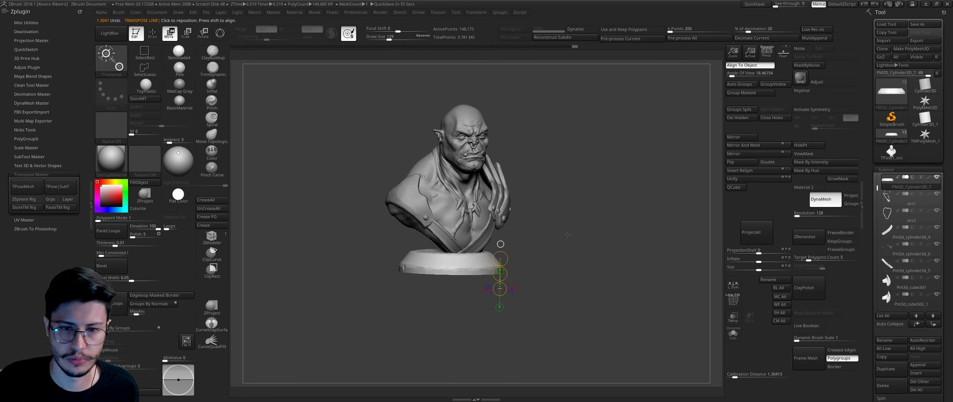
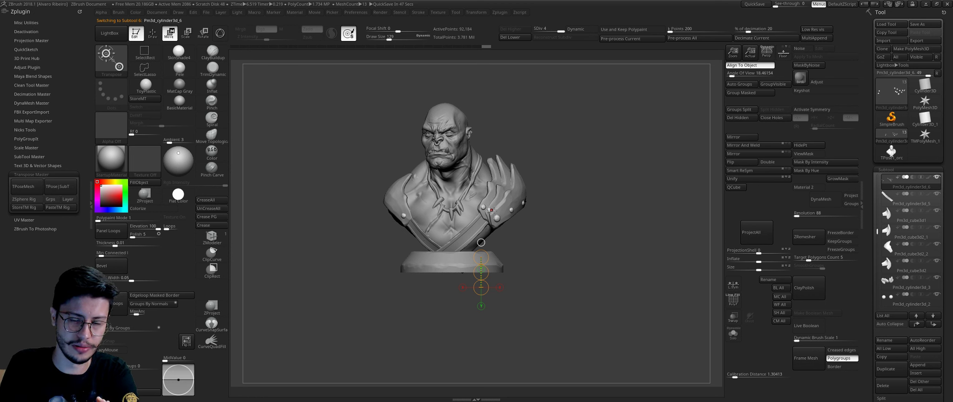
Step: Reshape the crease where the strap meets the orc's head with the Draw brush
mouse_move(564, 221)
left_mouse_down()
mouse_move(506, 215)
mouse_move(455, 194)
left_mouse_up()
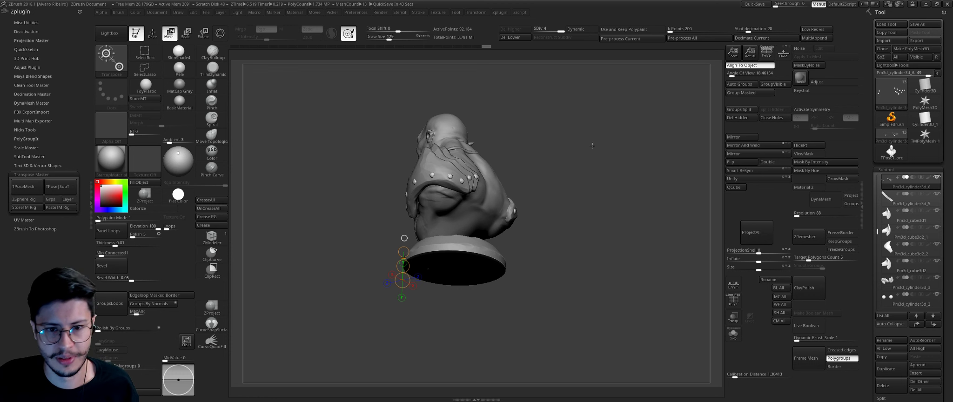
left_click_drag(592, 146, 472, 127)
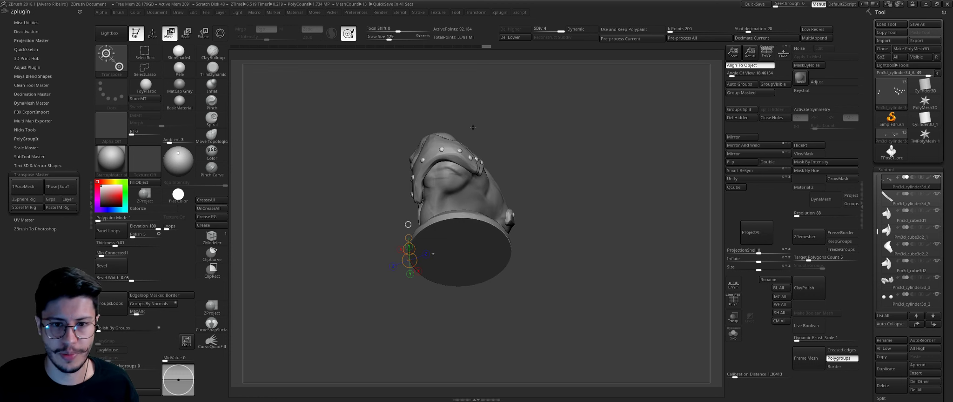
left_click_drag(444, 171, 413, 133)
key("q")
left_click_drag(395, 177, 392, 179)
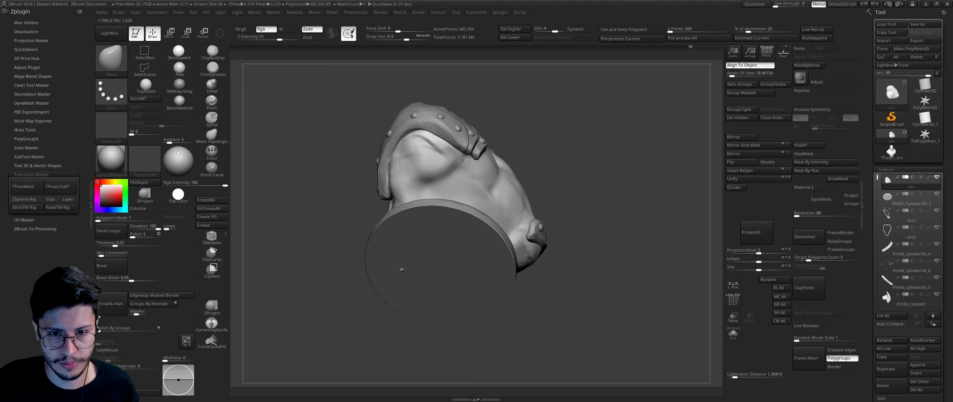
mouse_move(588, 192)
left_mouse_down()
mouse_move(557, 138)
mouse_move(655, 119)
left_mouse_up()
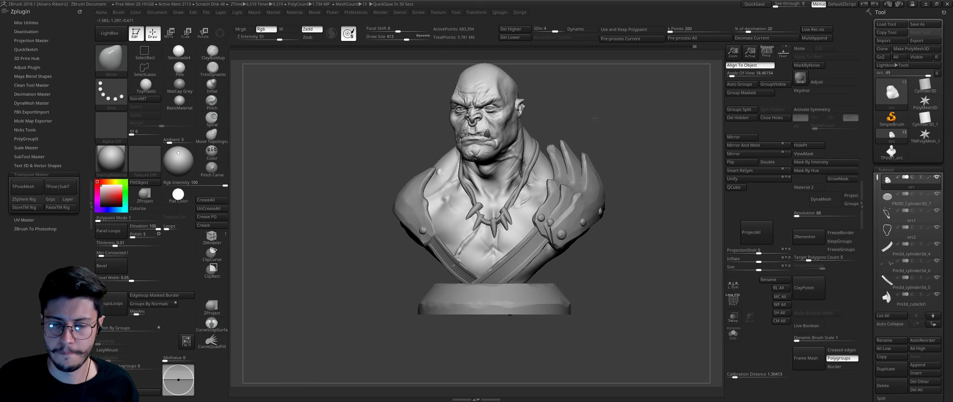
Step: Save the bust as orc.ZTL, overwriting the existing file
left_click(912, 26)
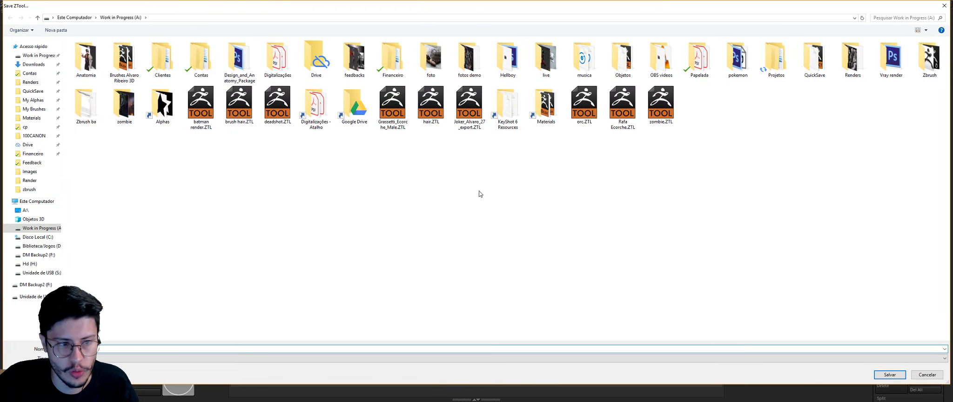
left_click(896, 378)
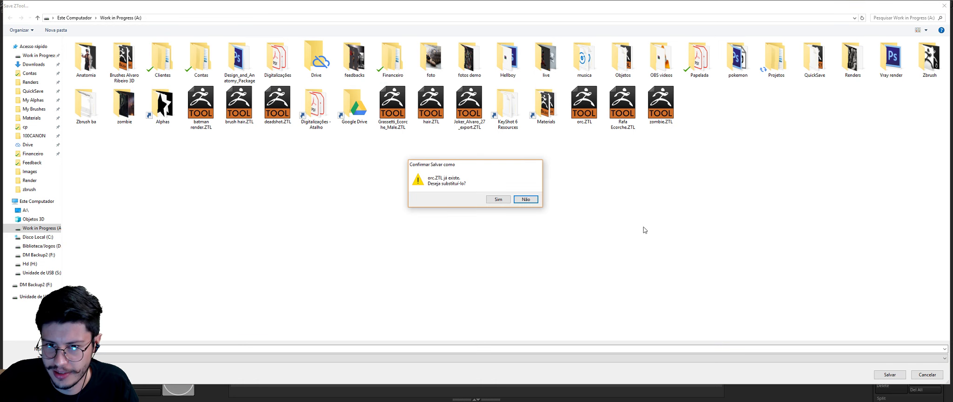
left_click(497, 201)
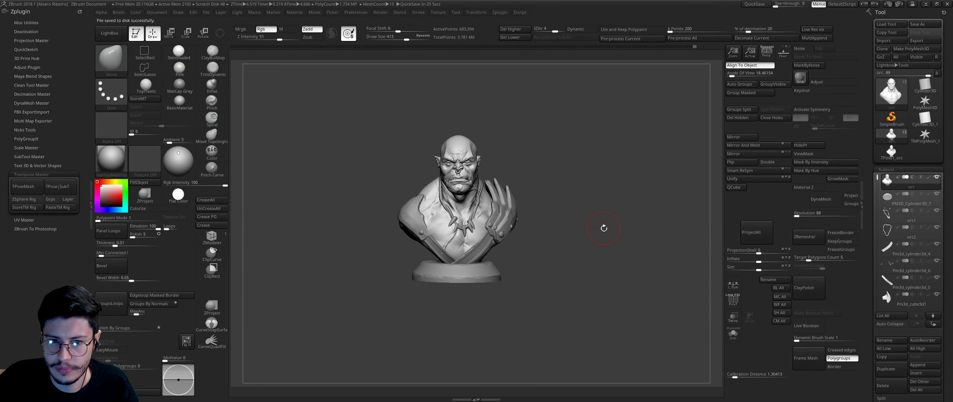
Step: Select the cylinder subtool and merge it down into the next subtool
left_click(888, 197)
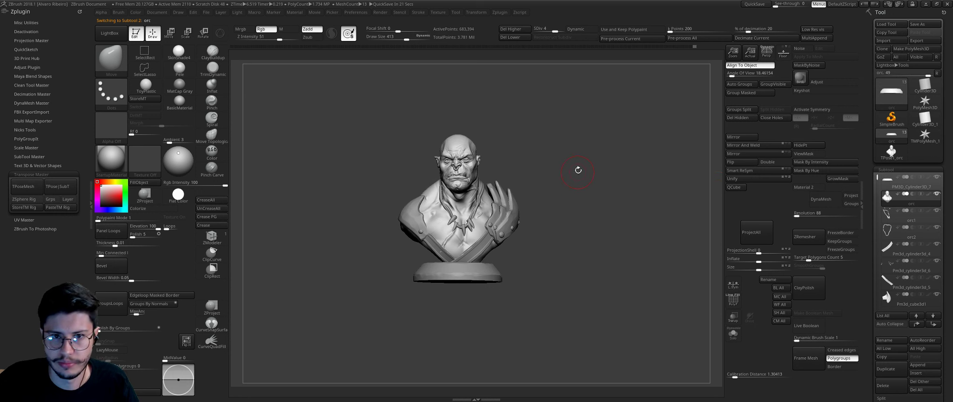
mouse_move(553, 61)
left_mouse_down("alt")
mouse_move(560, 157)
mouse_move(574, 149)
mouse_move(752, 182)
left_mouse_up("alt")
scroll(951, 287, "down", 2)
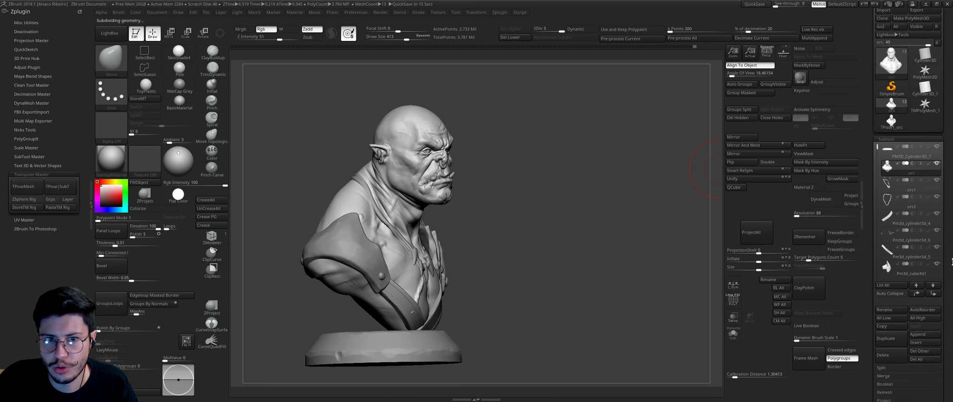
left_click(884, 372)
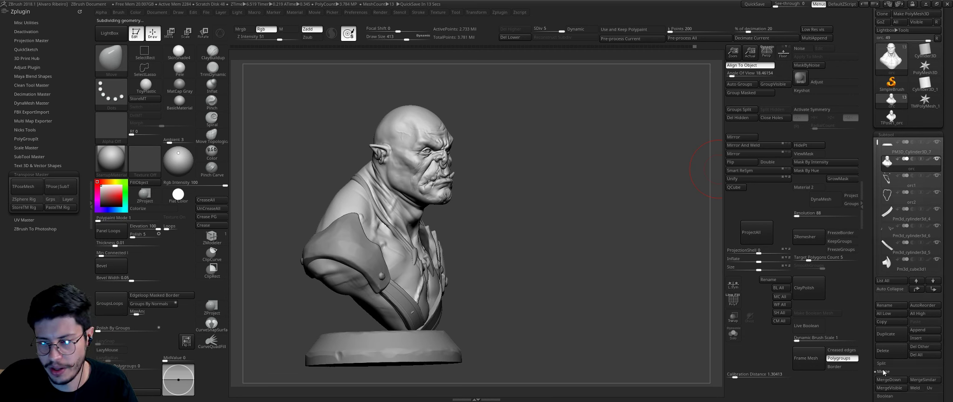
left_click(887, 380)
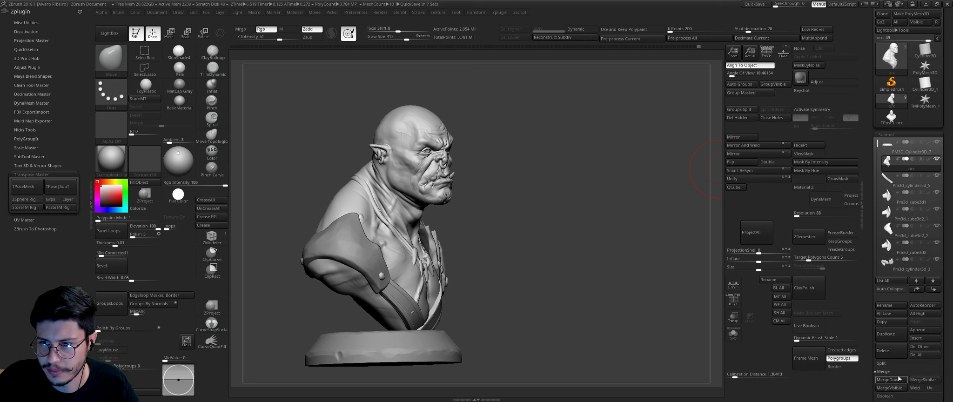
Step: MergeDown several more subtools in a row, then orbit to check the merged bust
left_click(887, 372)
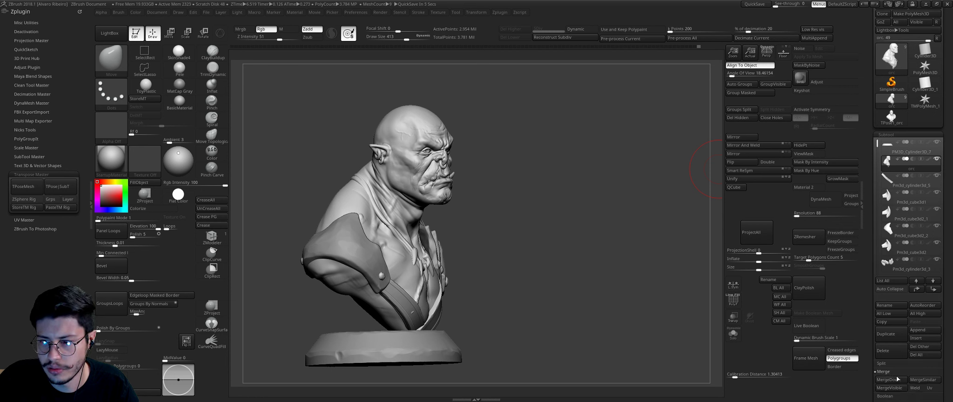
left_click(881, 379)
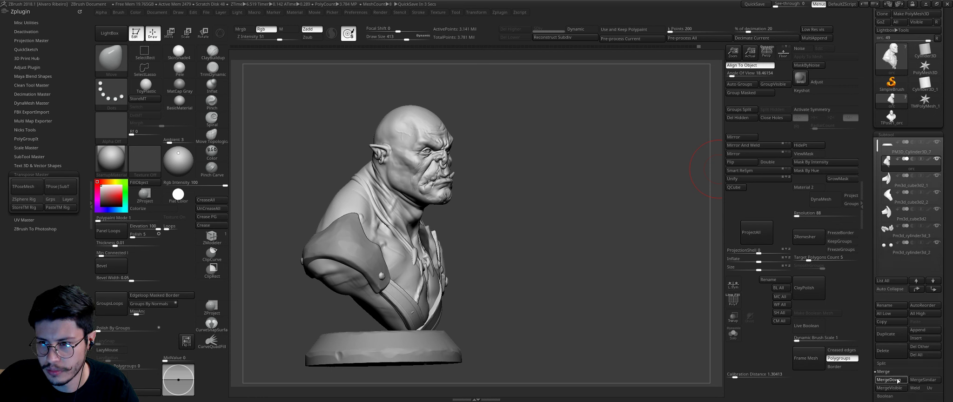
left_click(887, 380)
left_click(890, 380)
left_click(893, 379)
left_click(896, 379)
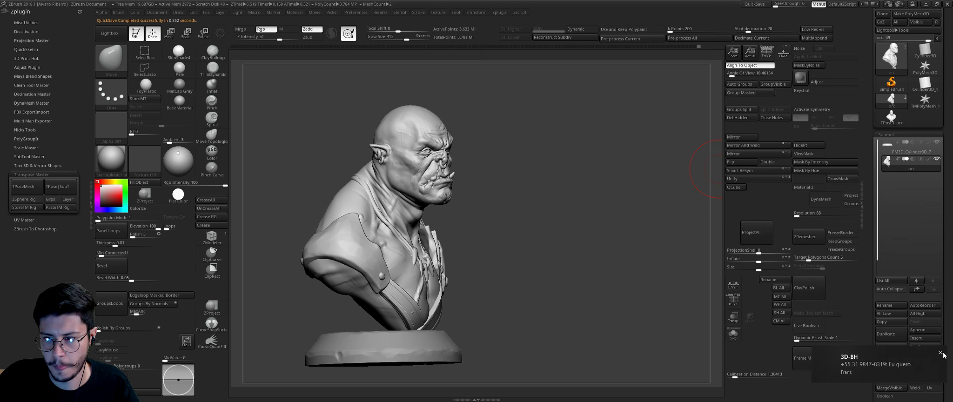
left_click(940, 353)
left_click_drag(605, 228, 546, 228)
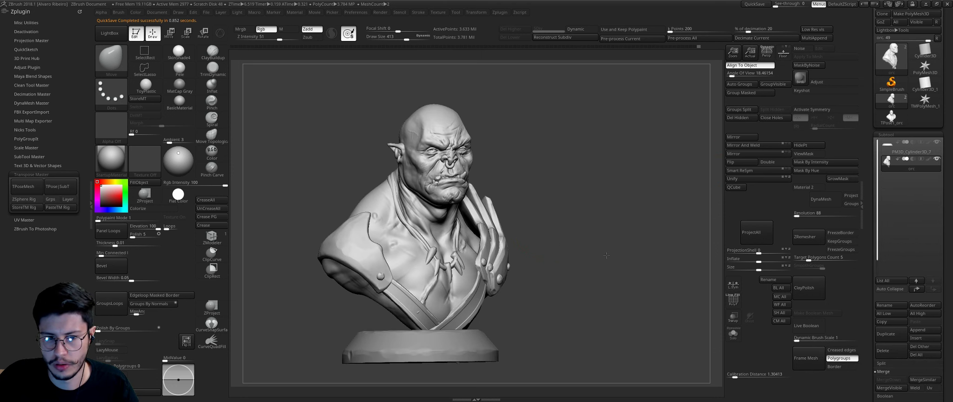
left_click_drag(606, 255, 629, 254)
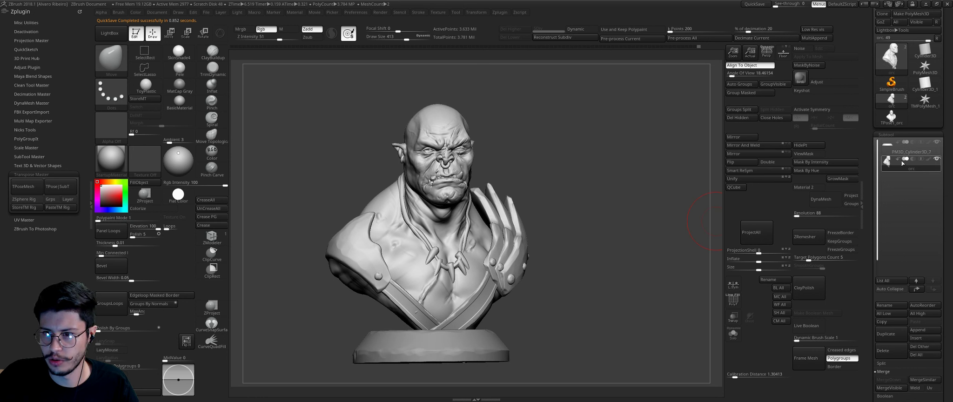
left_click_drag(596, 262, 581, 241)
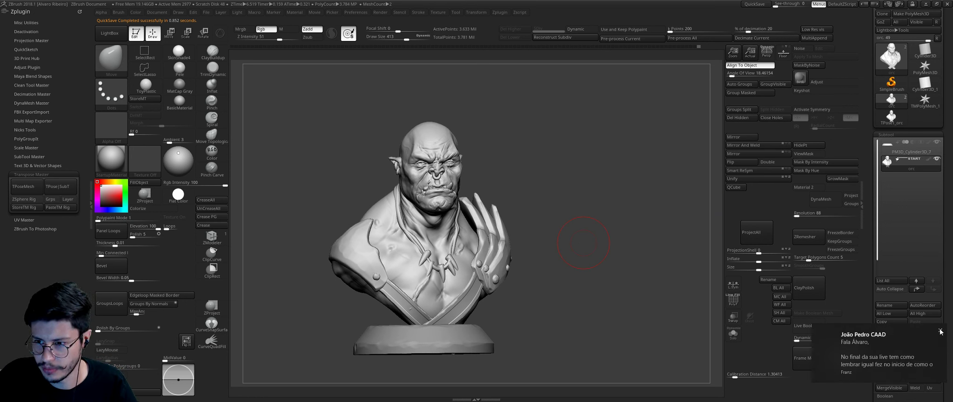
left_click(940, 332)
Step: Append a Cylinder3D subtool, subdivide it once and solo it
left_click(917, 329)
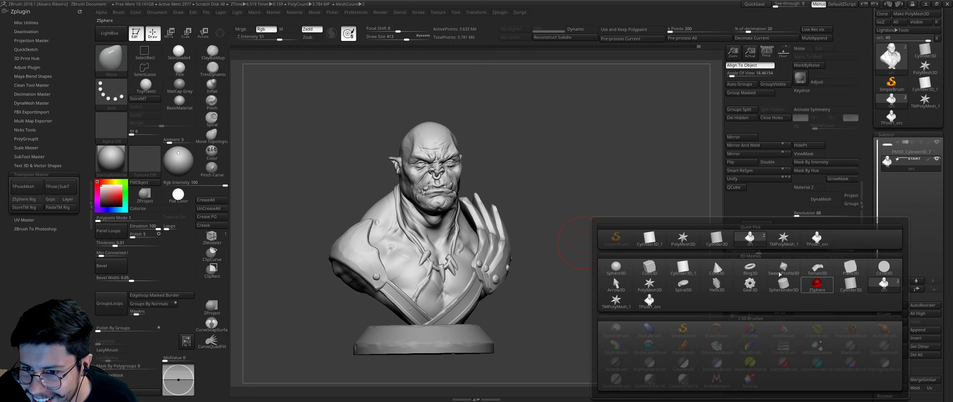
mouse_move(683, 268)
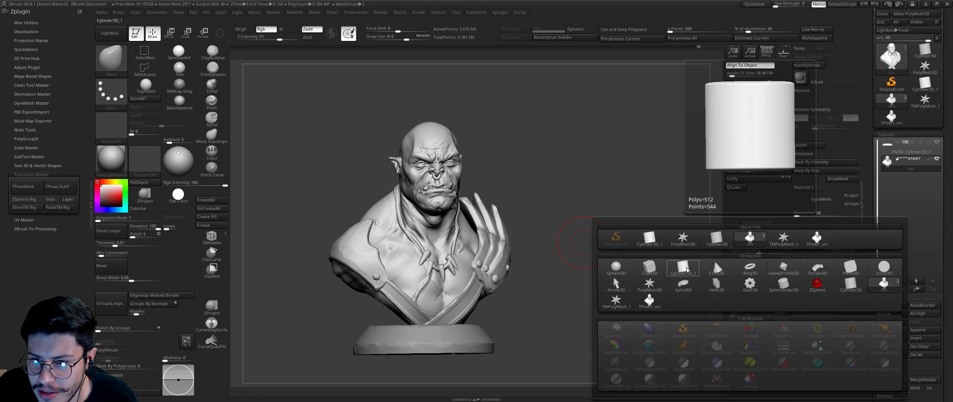
left_click(683, 267)
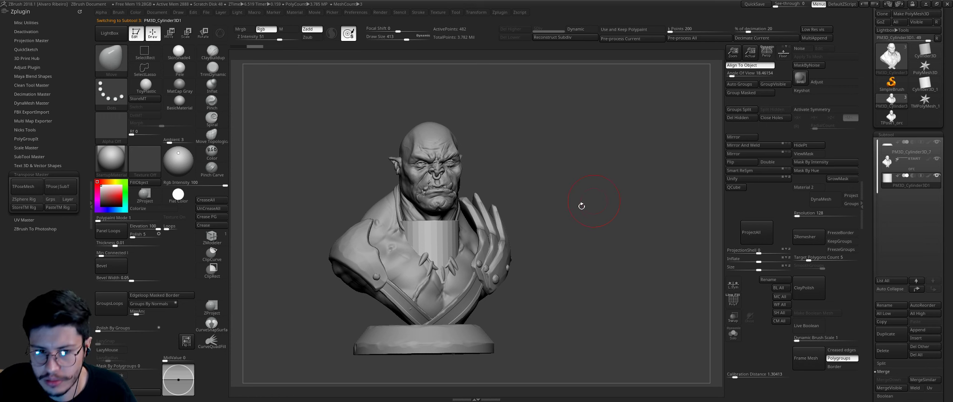
left_click_drag(581, 205, 602, 234)
key("ctrl+d")
left_click(734, 334)
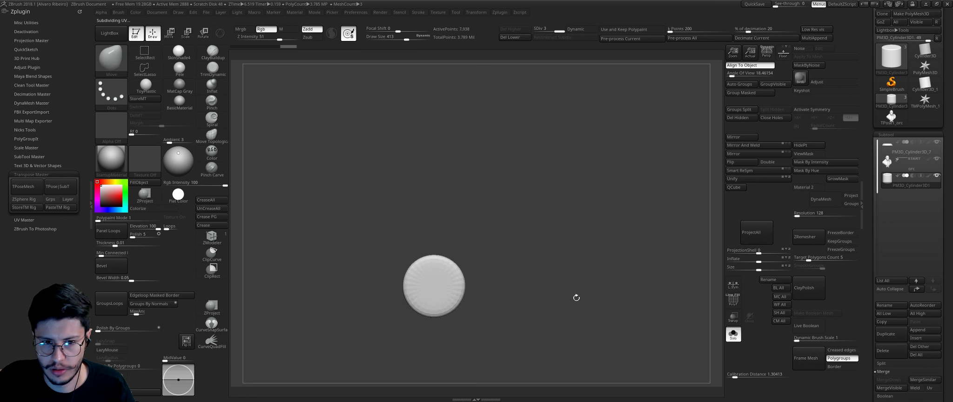
Step: Rotate the new cylinder side-on with Transpose and bring the bust back into view
key("w")
left_click_drag(434, 286, 674, 302)
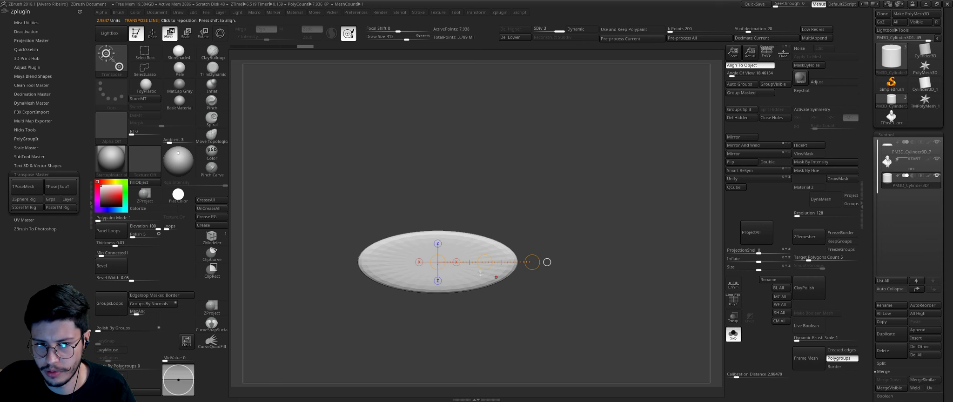
key("r")
left_click_drag(574, 250, 493, 142)
left_click_drag(573, 250, 535, 245)
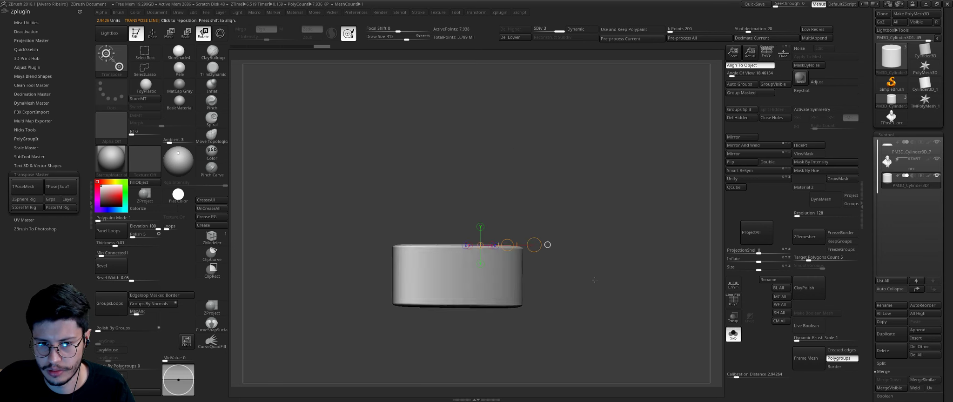
mouse_move(459, 288)
left_mouse_down()
mouse_move(543, 275)
mouse_move(572, 198)
left_mouse_up()
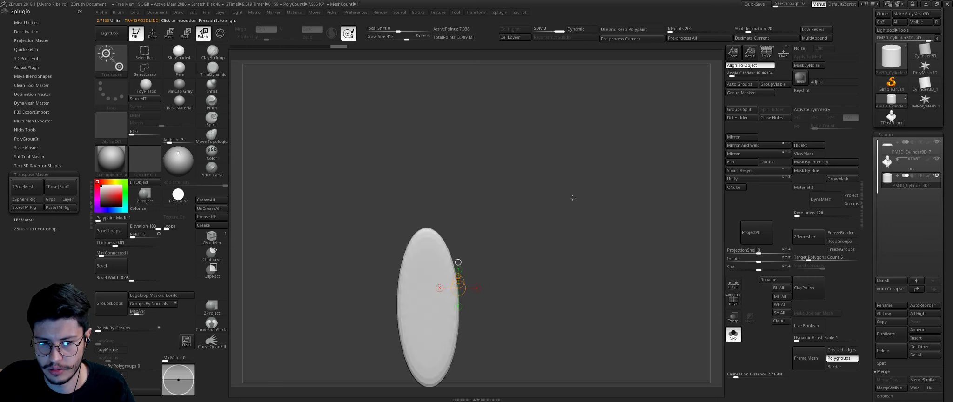
left_click(732, 337)
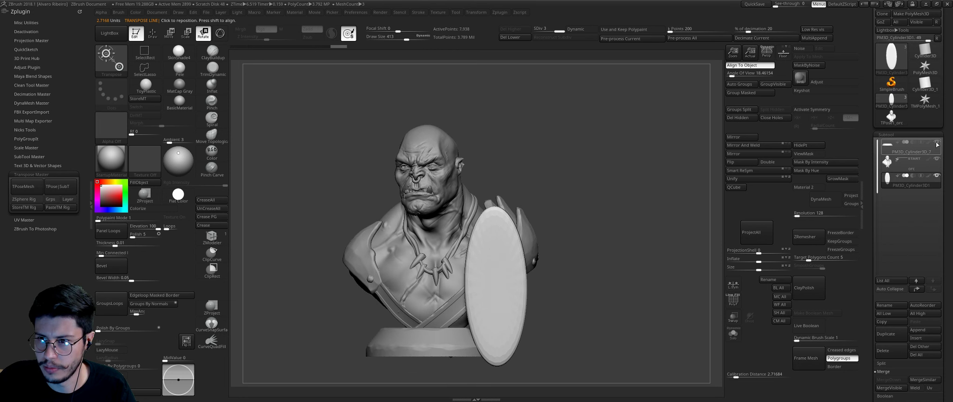
Step: Stretch the cylinder into a long tube lying beneath the bust
left_click_drag(642, 149, 670, 107)
mouse_move(530, 265)
left_mouse_down()
mouse_move(607, 283)
mouse_move(537, 301)
left_mouse_up()
key("w")
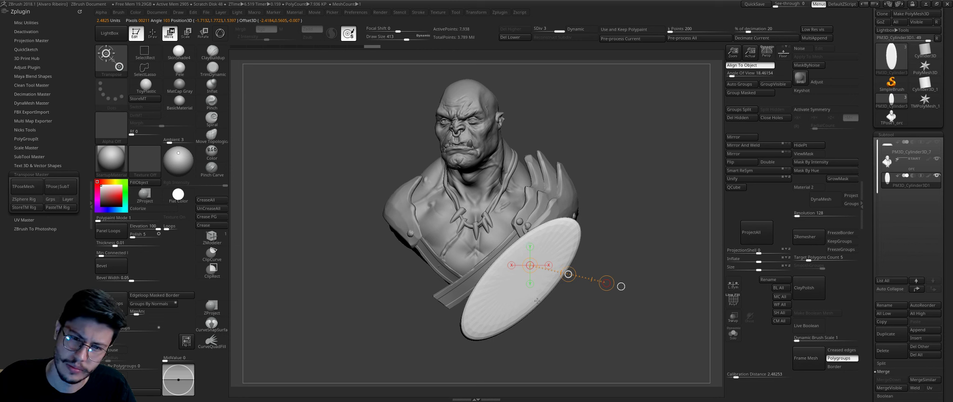
left_click_drag(605, 279, 626, 212)
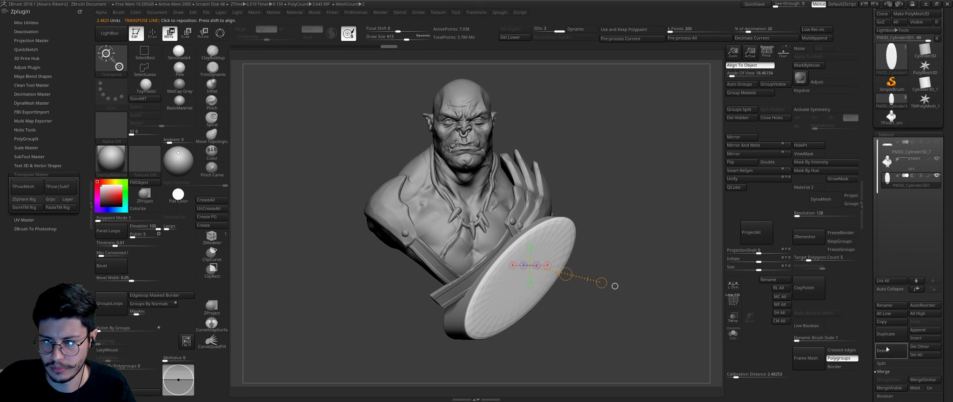
left_click_drag(615, 286, 593, 271)
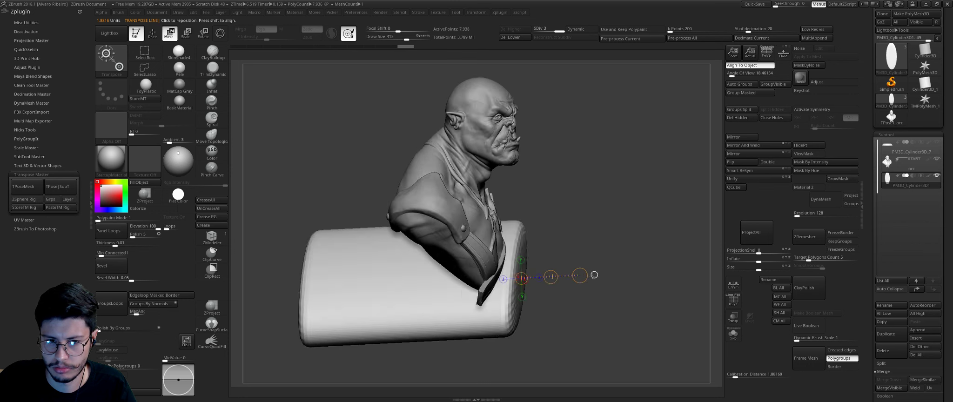
key("r")
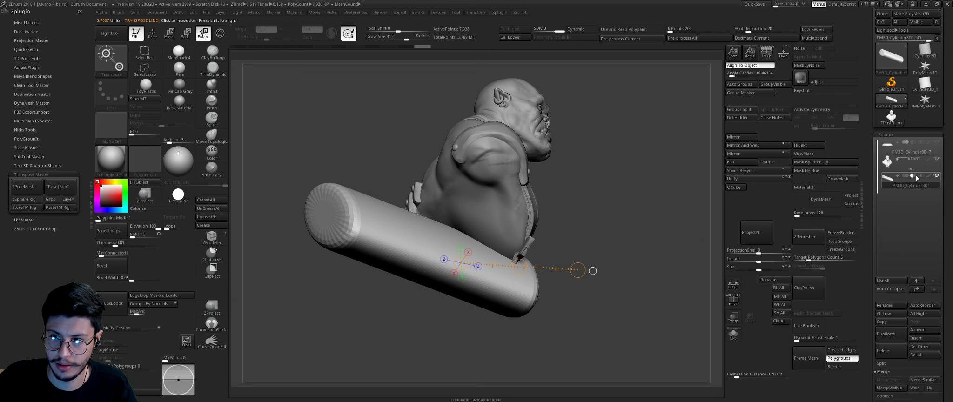
mouse_move(907, 178)
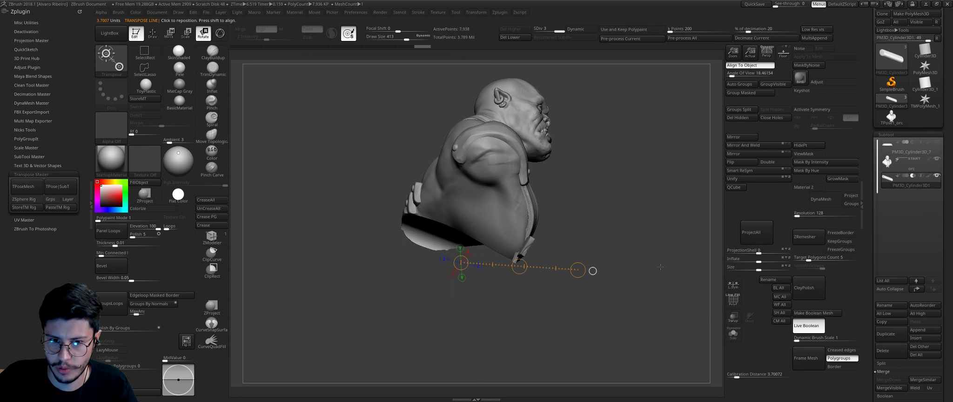
Step: Show the cutter disc beside the bust and position it with Transpose Move
mouse_move(591, 270)
left_mouse_down()
mouse_move(666, 193)
mouse_move(733, 329)
left_mouse_up()
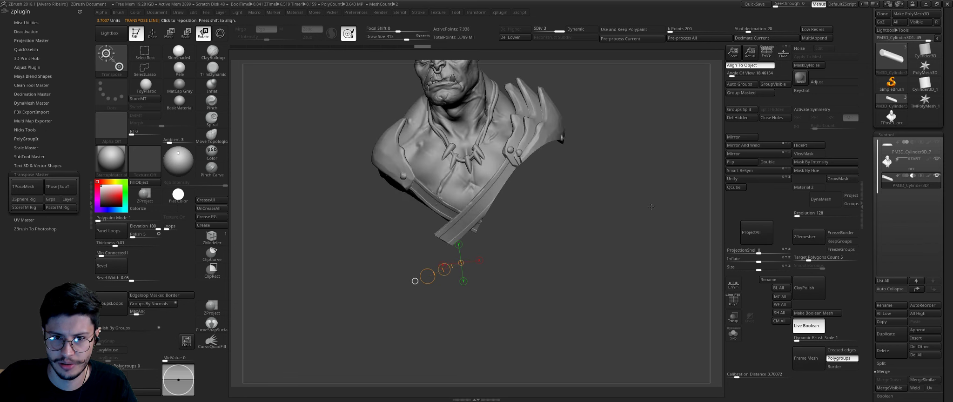
left_click(733, 329)
left_click_drag(628, 261, 605, 254)
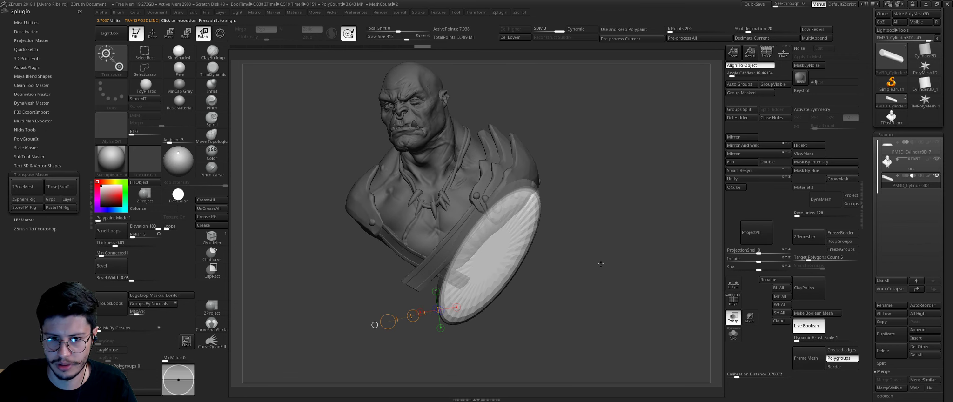
left_click_drag(458, 300, 564, 149)
key("w")
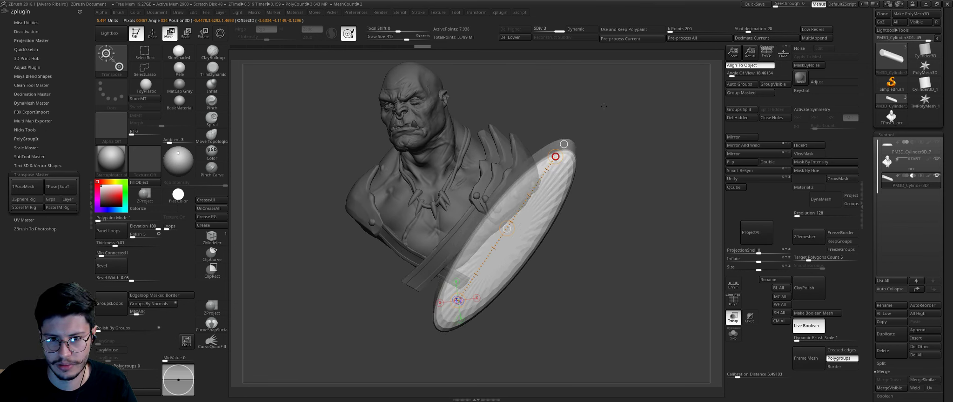
left_click(733, 317)
left_click_drag(645, 250, 705, 266)
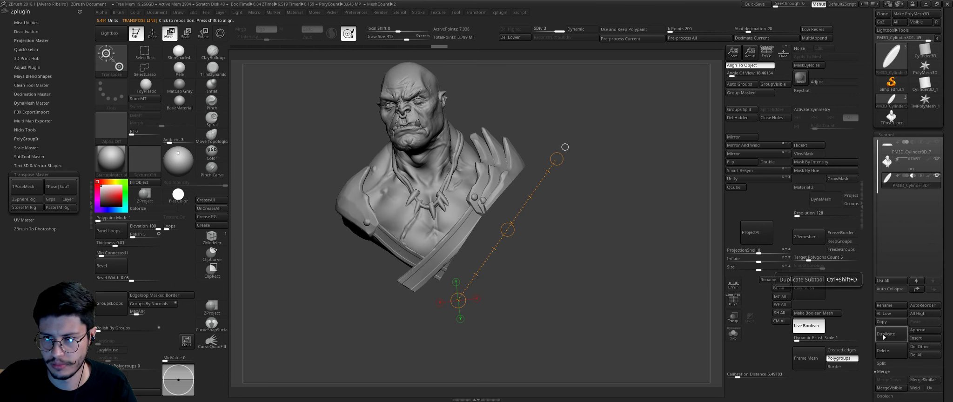
Step: Duplicate the disc, mirror the copy on X, and preview the cut with Live Boolean
left_click(733, 335)
left_click_drag(510, 249, 512, 250, "ctrl")
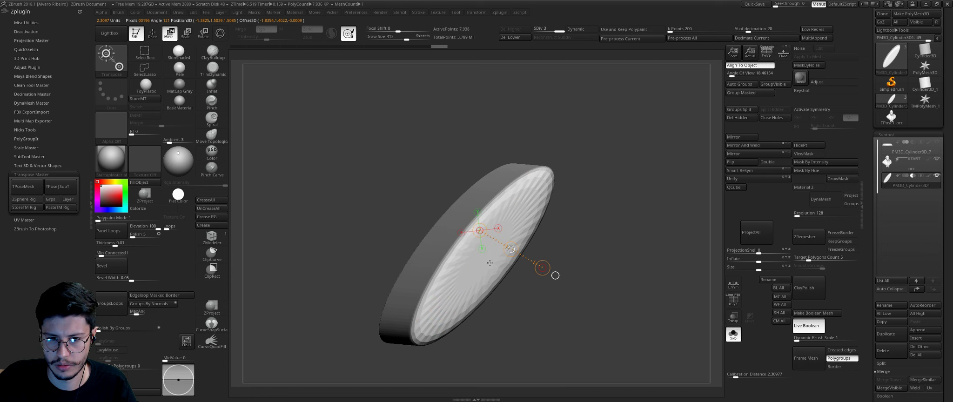
left_click(885, 337)
left_click(724, 154)
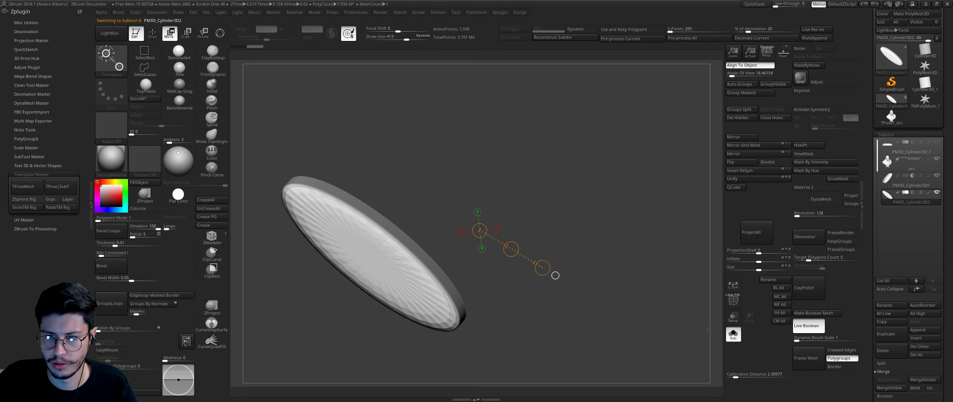
left_click(729, 336)
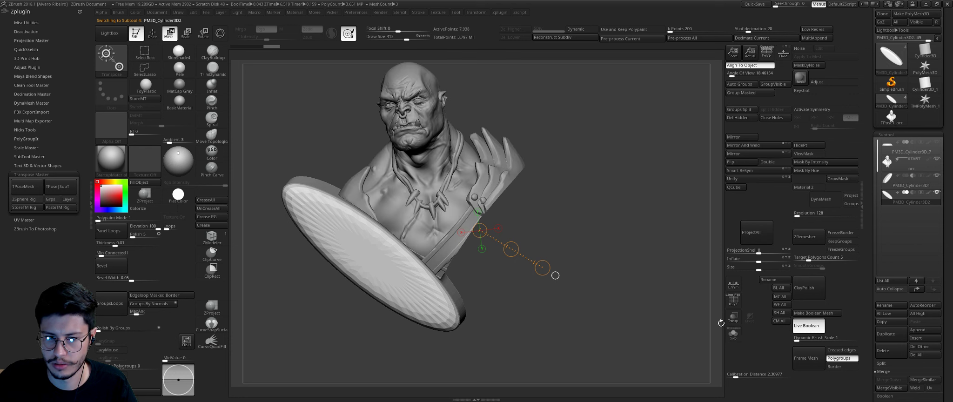
left_click(799, 327)
Step: Tilt the left cutter disc with Rotate while viewing it see-through over the bust
left_click_drag(604, 230, 468, 290)
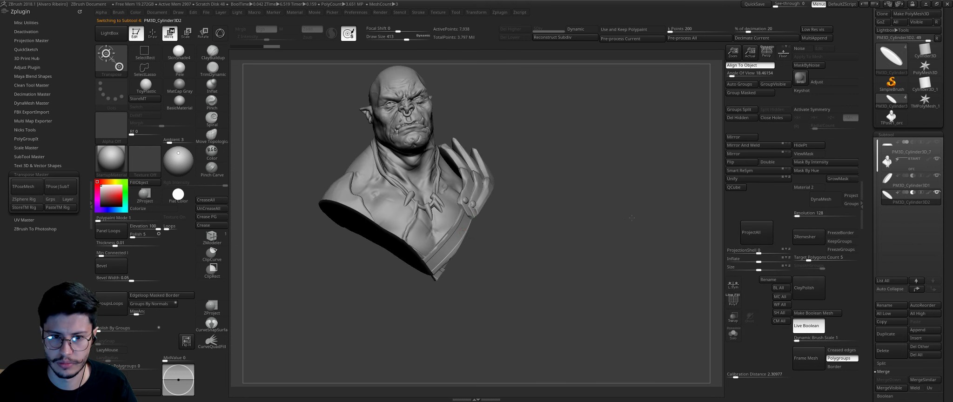
left_click_drag(583, 183, 579, 225)
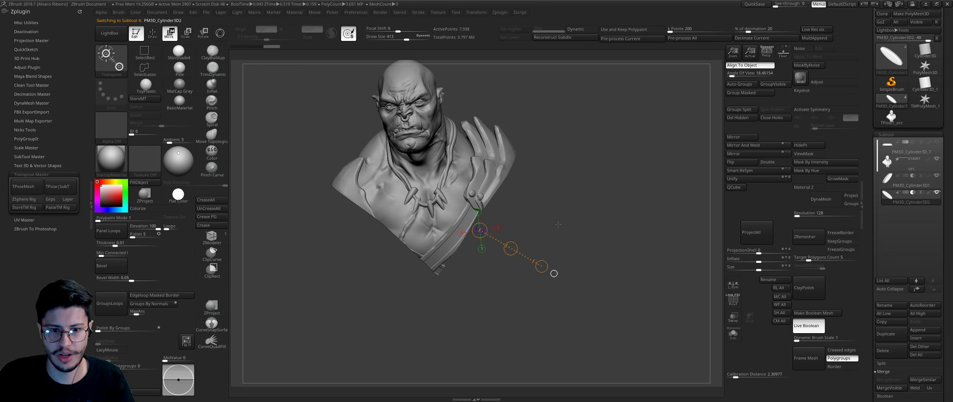
left_click_drag(492, 183, 583, 216)
left_click(734, 317)
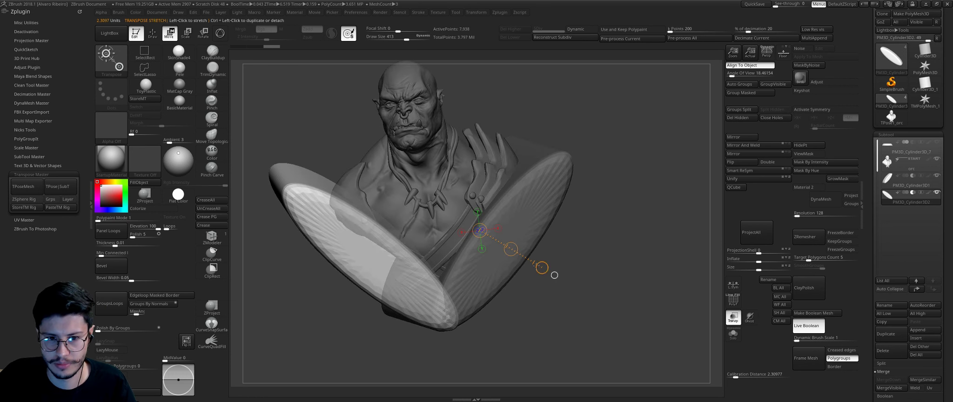
key("r")
mouse_move(436, 315)
left_mouse_down()
mouse_move(554, 319)
mouse_move(546, 301)
left_mouse_up()
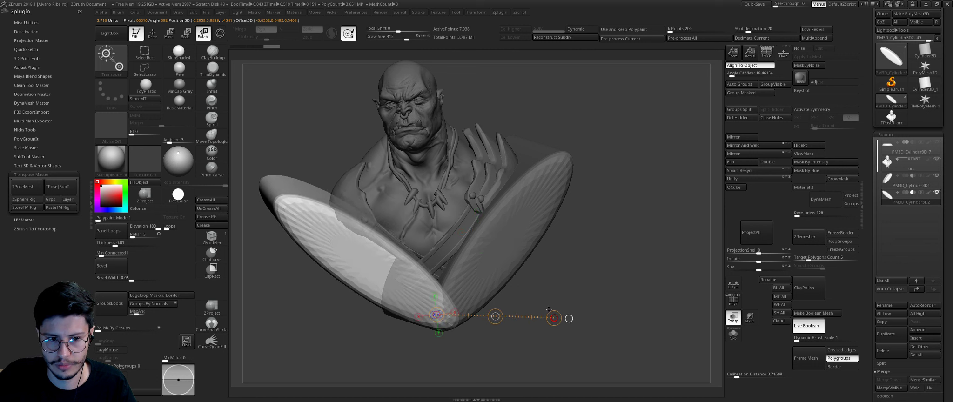
left_click_drag(334, 210, 575, 270)
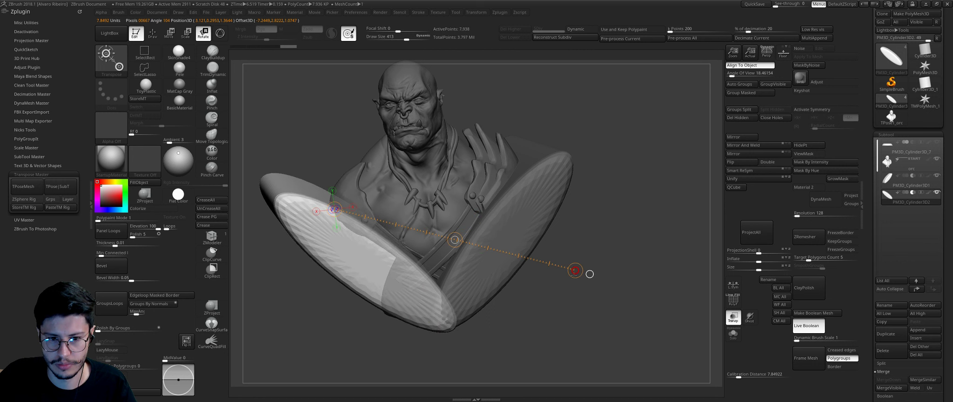
Step: Return to solid display and set a new transform axis along the lower chest and shoulder
left_click(749, 318)
left_click(733, 317)
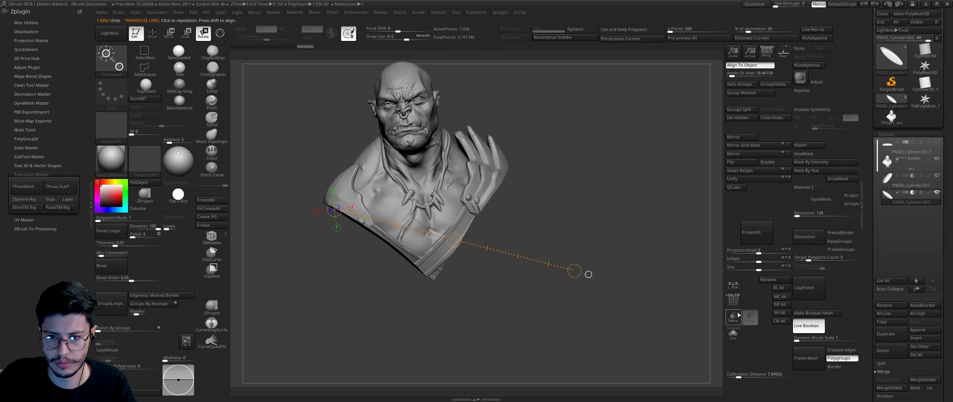
mouse_move(637, 296)
left_mouse_down()
mouse_move(585, 272)
mouse_move(584, 199)
mouse_move(554, 233)
left_mouse_up()
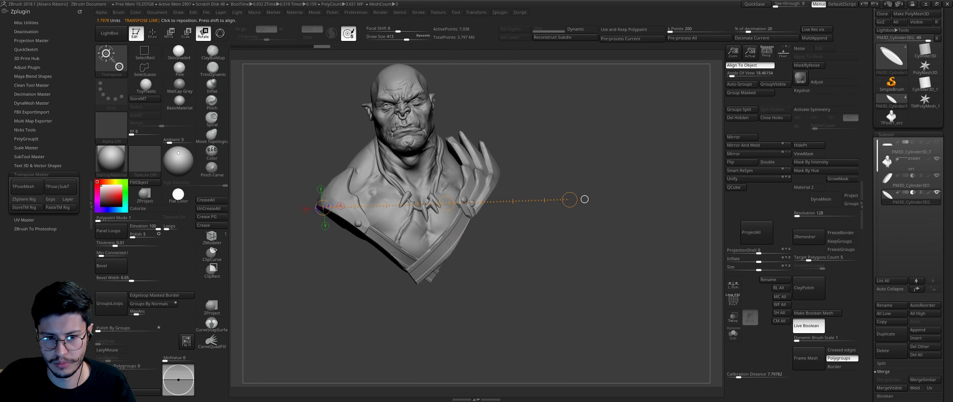
mouse_move(414, 284)
left_mouse_down()
mouse_move(551, 251)
mouse_move(540, 252)
left_mouse_up()
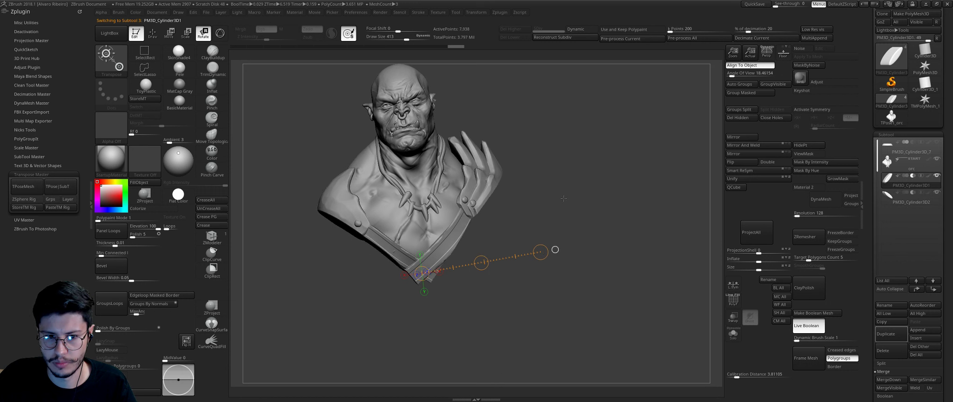
mouse_move(556, 249)
left_mouse_down()
mouse_move(565, 196)
mouse_move(440, 252)
left_mouse_up()
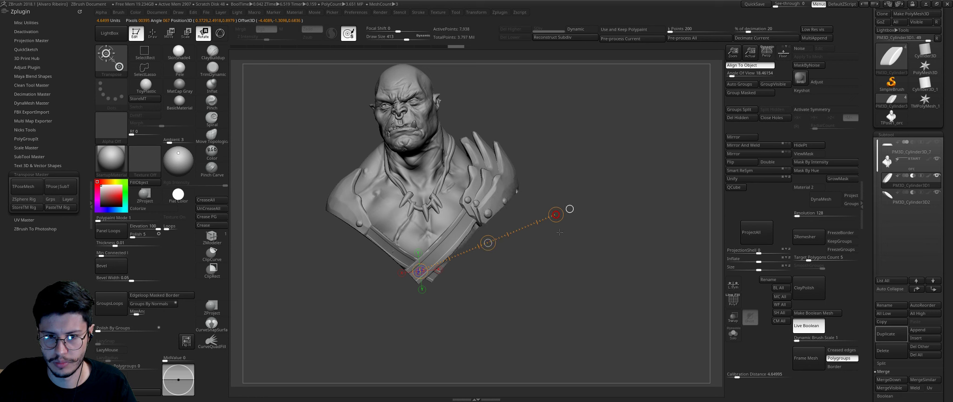
mouse_move(516, 195)
left_mouse_down()
mouse_move(595, 205)
mouse_move(462, 212)
mouse_move(489, 219)
left_mouse_up()
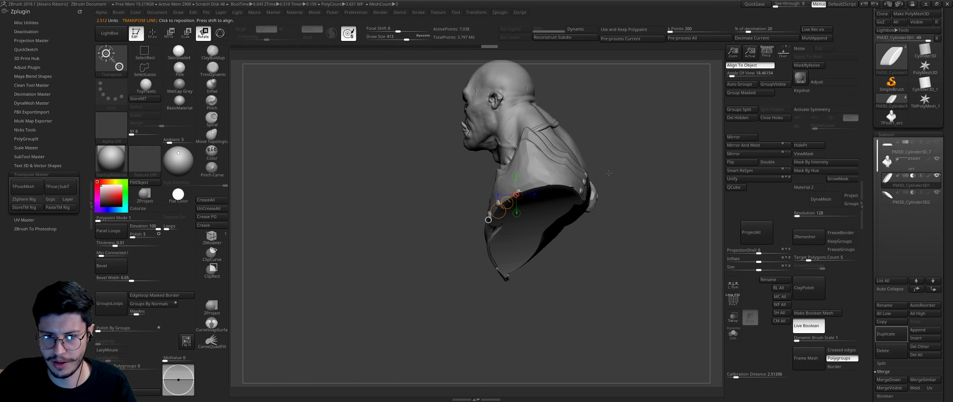
Step: Duplicate the disc as another subtool and turn the cylinder upright beneath the bust
left_click(886, 334)
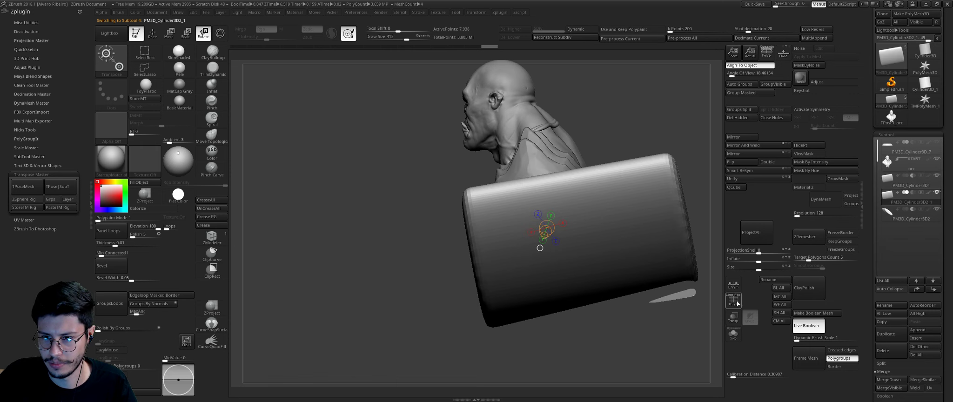
left_click(737, 303)
mouse_move(716, 326)
left_mouse_down()
mouse_move(676, 349)
mouse_move(607, 276)
left_mouse_up()
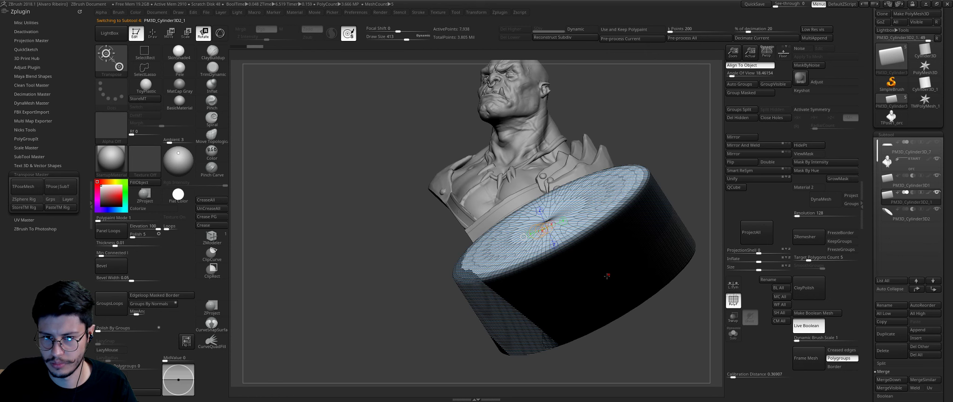
left_click(739, 336)
key("w")
mouse_move(592, 278)
left_mouse_down()
mouse_move(620, 326)
mouse_move(603, 250)
left_mouse_up()
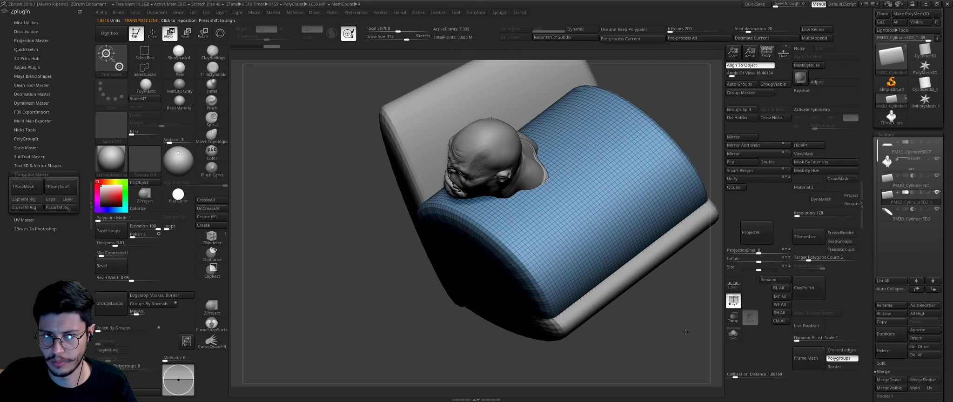
key("r")
left_click_drag(661, 278, 680, 135)
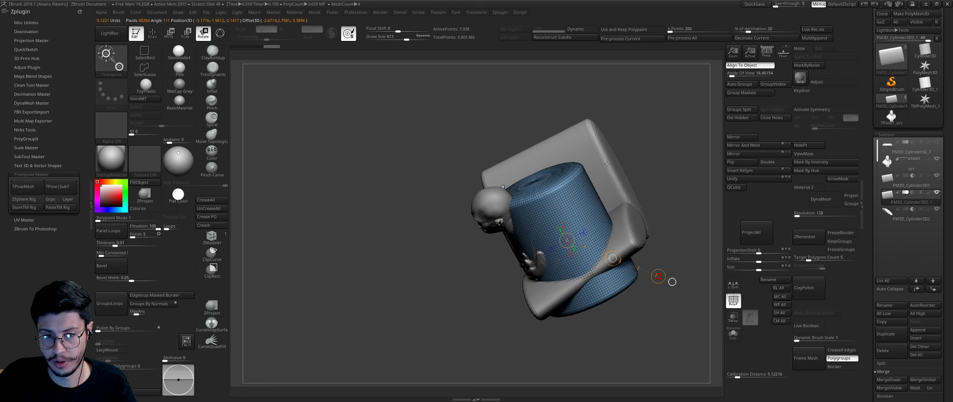
Step: Slide and rotate the blue cylinder, then turn on the Live Boolean preview
mouse_move(628, 249)
left_mouse_down()
mouse_move(551, 139)
mouse_move(600, 260)
left_mouse_up()
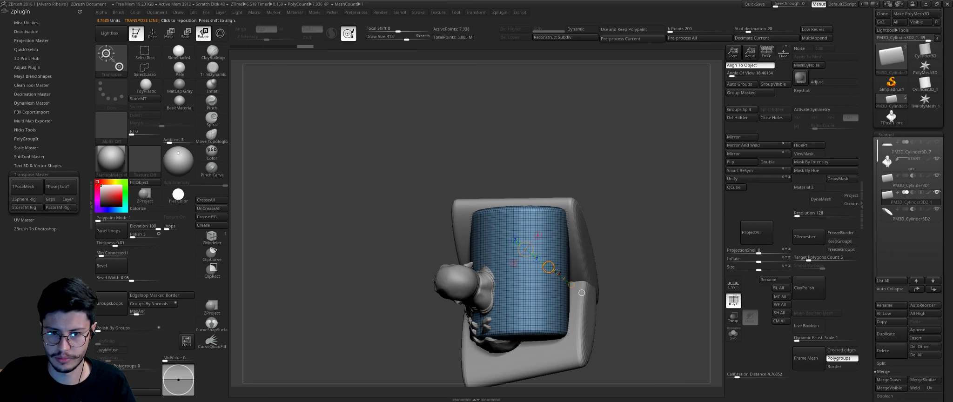
key("w")
left_click_drag(591, 298, 602, 302)
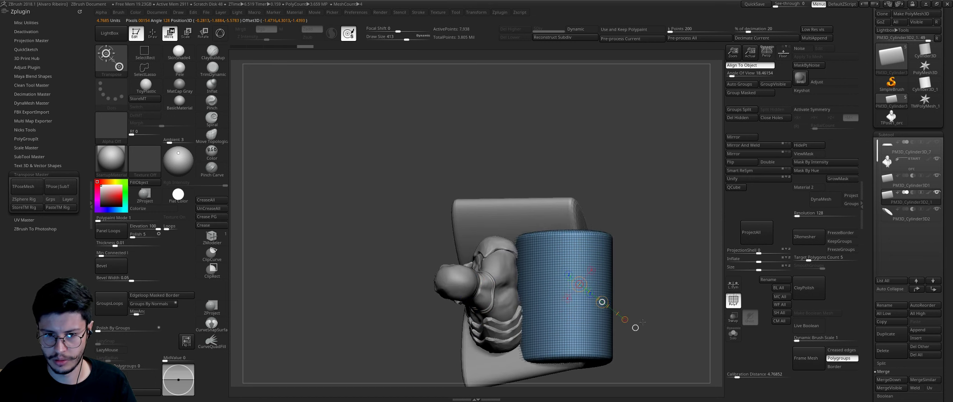
key("e")
left_click_drag(676, 257, 668, 278)
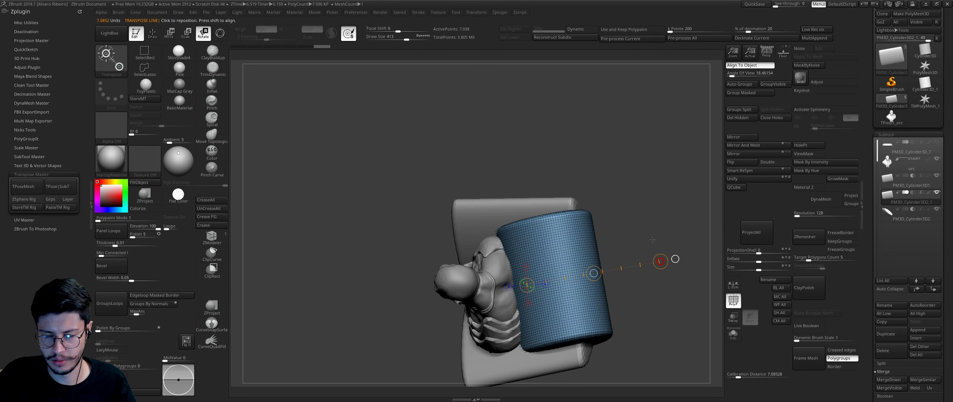
left_click(806, 325)
Step: Select PM3D_Cylinder3D2_1 and rotate its face toward the left
left_click_drag(652, 335, 656, 289)
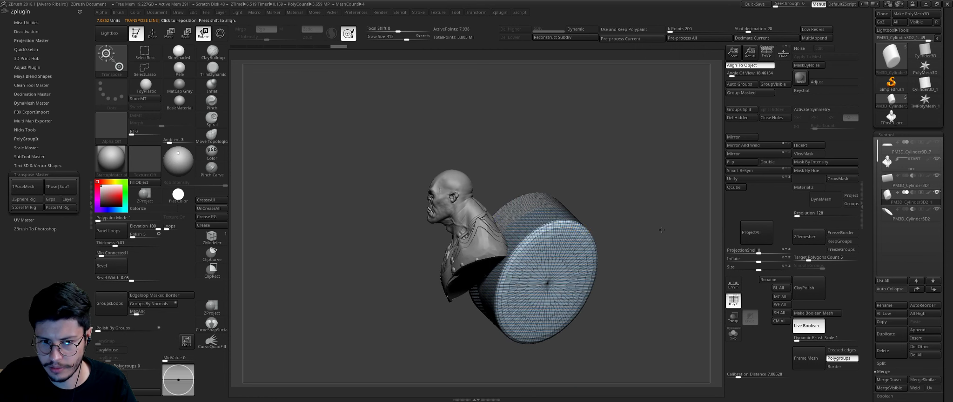
left_click(912, 198)
left_click_drag(646, 217, 619, 261)
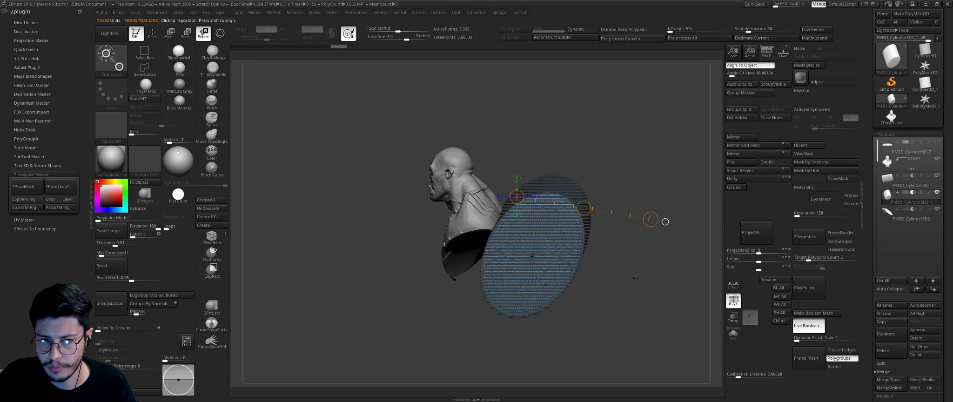
left_click_drag(540, 251, 584, 311)
key("w")
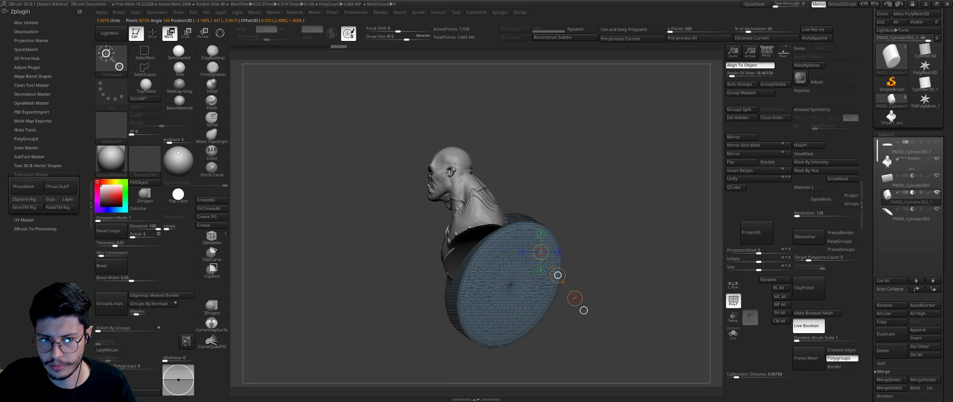
Step: Turn off PolyF and draw a rotation axis from the bust's lower back
left_click_drag(651, 270, 706, 265)
left_click(733, 302)
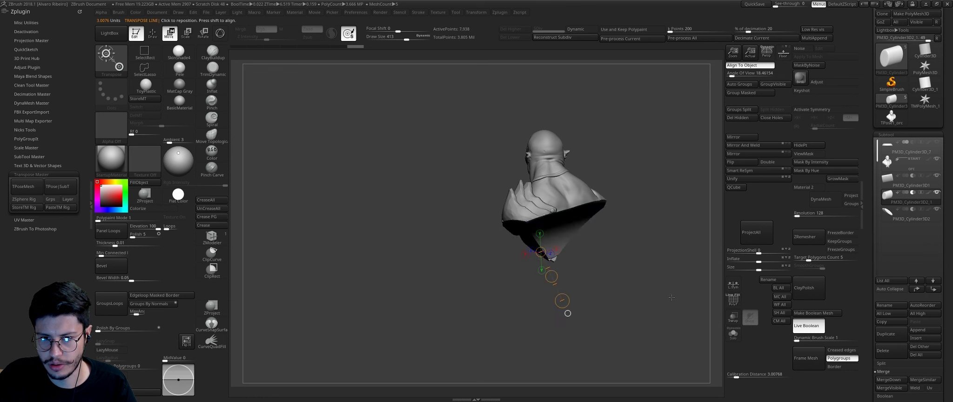
left_click_drag(688, 308, 673, 324)
mouse_move(599, 200)
left_mouse_down()
mouse_move(675, 221)
mouse_move(676, 146)
mouse_move(927, 149)
left_mouse_up()
key("r")
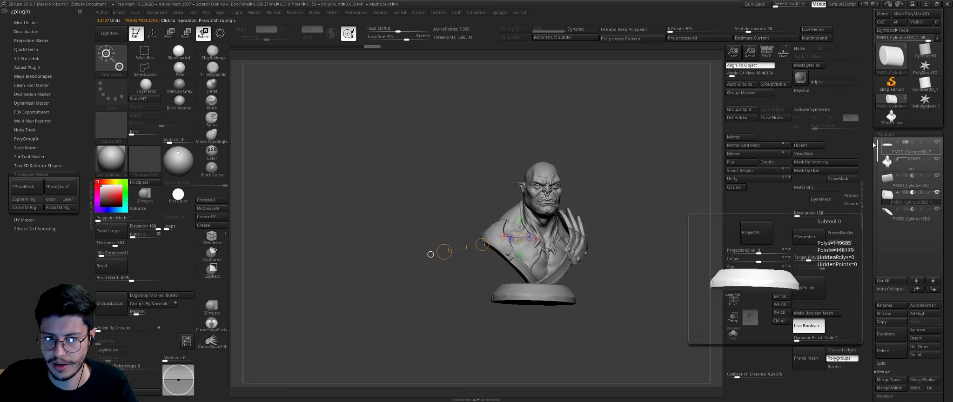
Step: Select PM3D_Cylinder3D2 and rotate the shoulder armour piece so its collar reaches lower
mouse_move(605, 209)
left_mouse_down()
mouse_move(674, 211)
mouse_move(671, 230)
mouse_move(694, 210)
left_mouse_up()
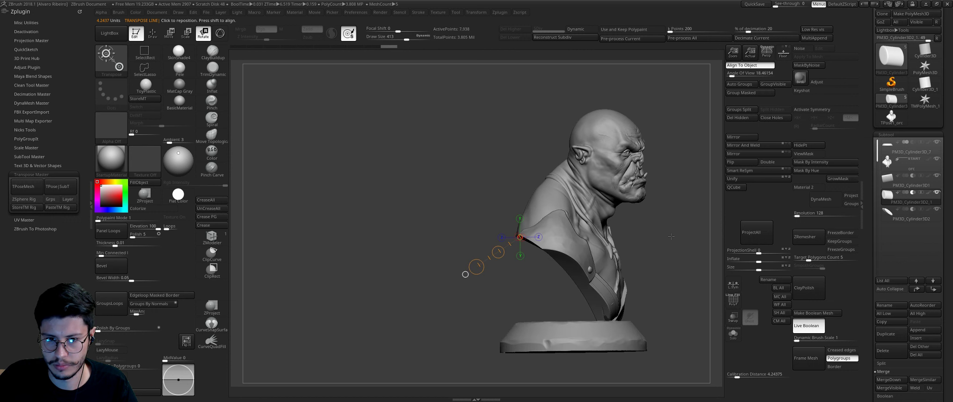
key("Down")
left_click_drag(513, 231, 543, 231)
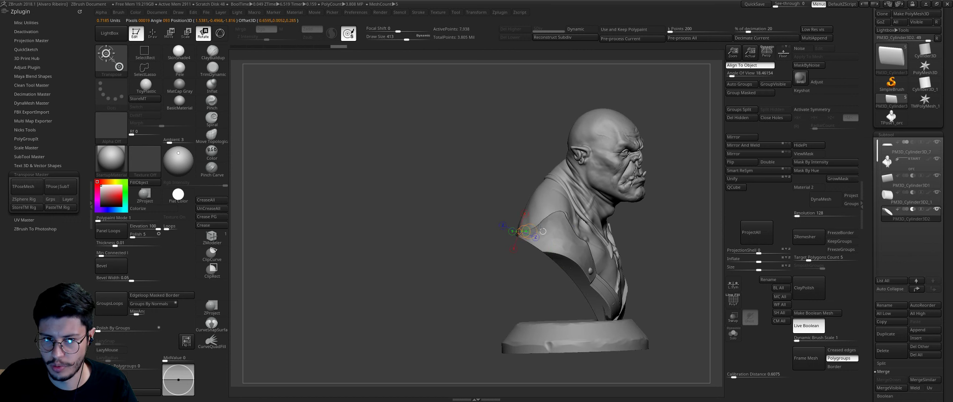
mouse_move(598, 222)
left_mouse_down()
mouse_move(665, 232)
mouse_move(679, 202)
left_mouse_up()
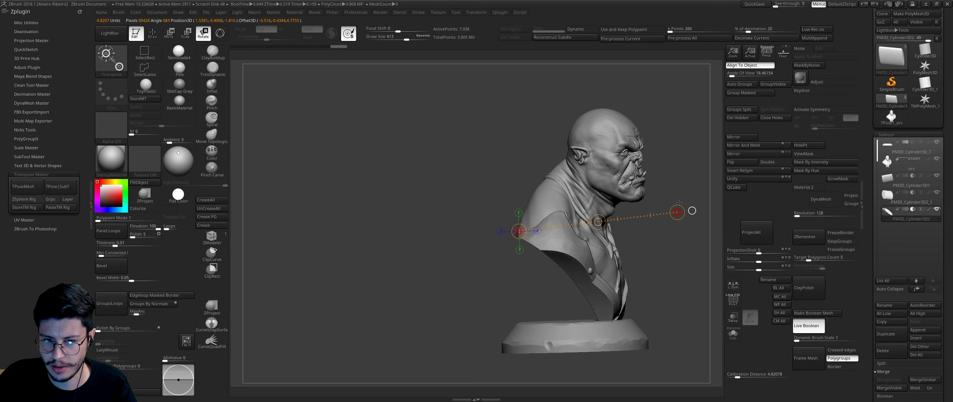
mouse_move(684, 270)
left_mouse_down()
mouse_move(650, 270)
mouse_move(646, 301)
left_mouse_up()
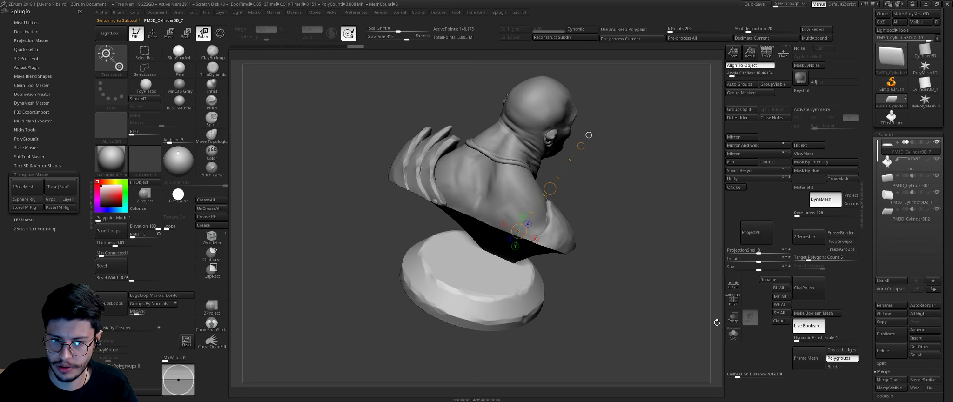
Step: Solo the base disc to inspect it from above and below, then restore the full bust
left_click(733, 340)
mouse_move(577, 289)
left_mouse_down("shift")
mouse_move(568, 237)
mouse_move(621, 287)
left_mouse_up("shift")
left_click(734, 334)
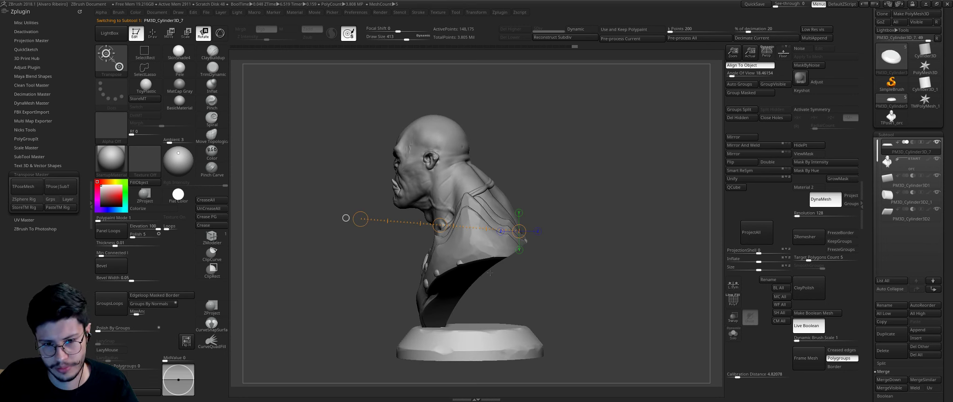
right_click_drag(483, 278, 543, 229)
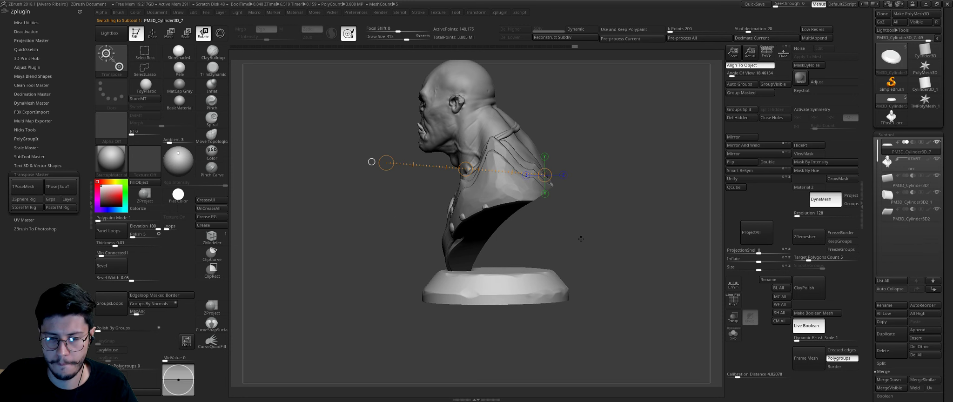
Step: Insert a Sphere3D from the 3D Meshes picker as the new PM3D_Sphere3D1 subtool
left_click(919, 339)
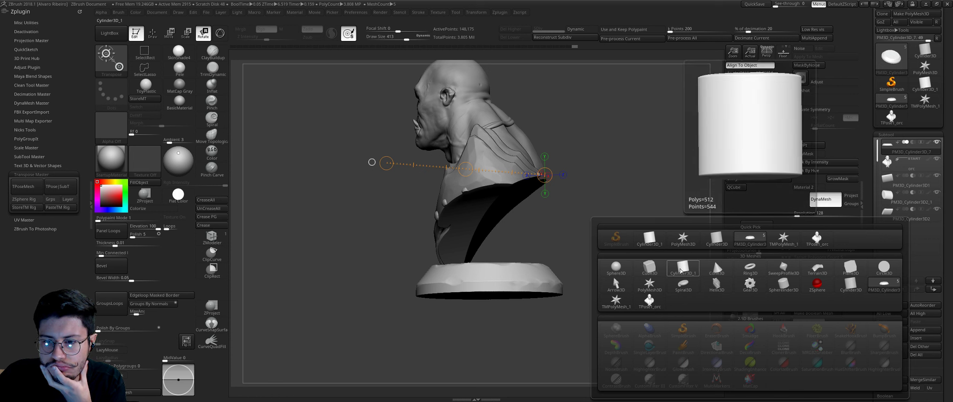
mouse_move(615, 268)
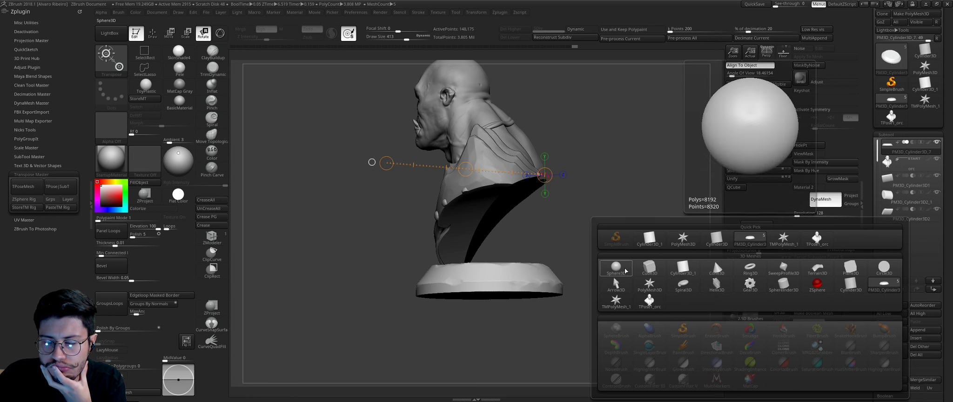
left_click(625, 271)
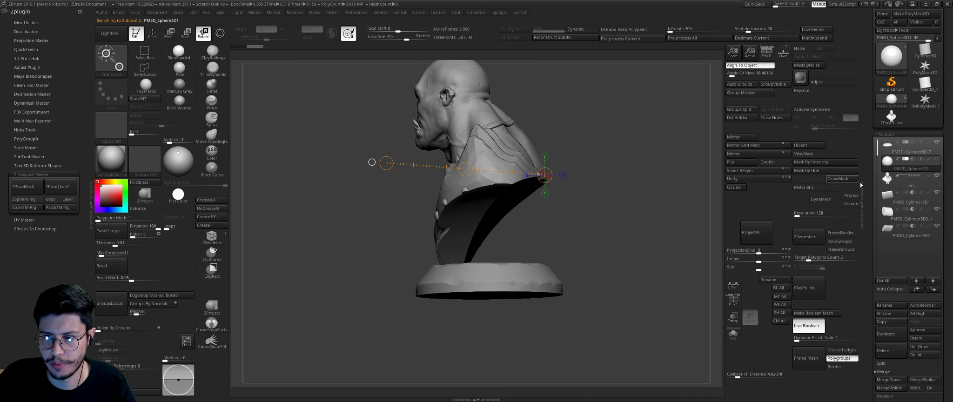
scroll(656, 201, "down", 3)
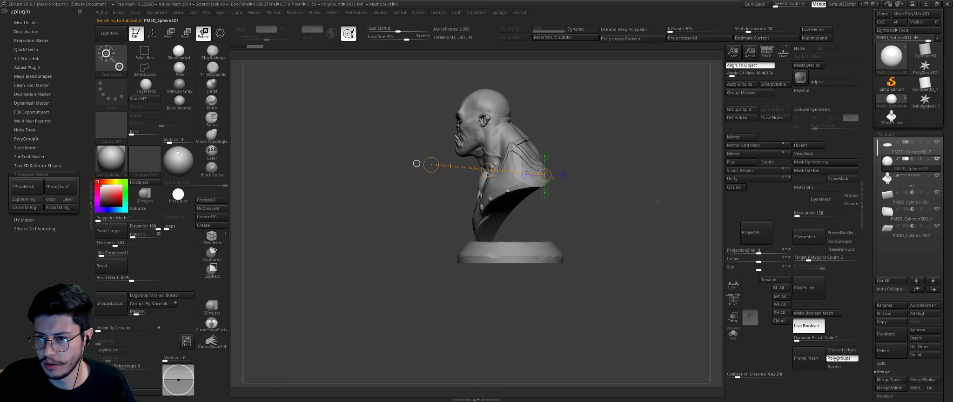
Step: Move the sphere below the chest and switch to the Move brush at size 988
key("w")
left_click_drag(493, 200, 537, 235)
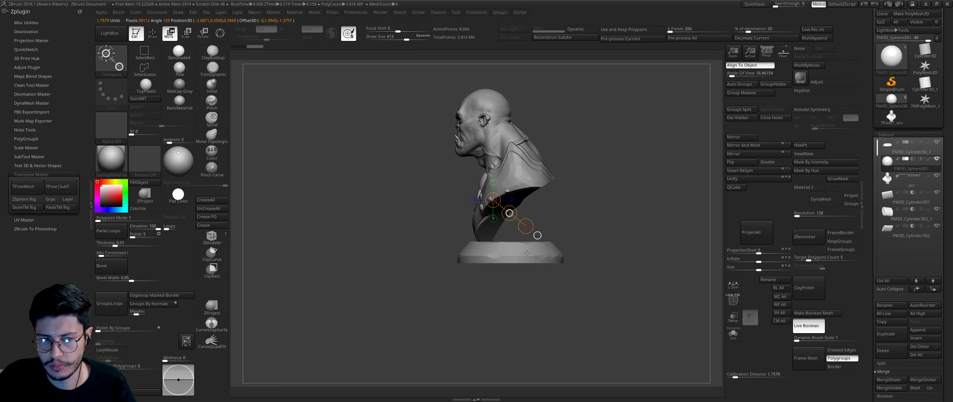
mouse_move(510, 213)
left_mouse_down()
mouse_move(522, 228)
mouse_move(531, 220)
left_mouse_up()
key("q")
key("b")
key("m")
key("v")
key("s")
mouse_move(539, 223)
right_mouse_down()
mouse_move(525, 225)
mouse_move(559, 223)
mouse_move(551, 240)
mouse_move(567, 228)
mouse_move(540, 237)
right_mouse_up()
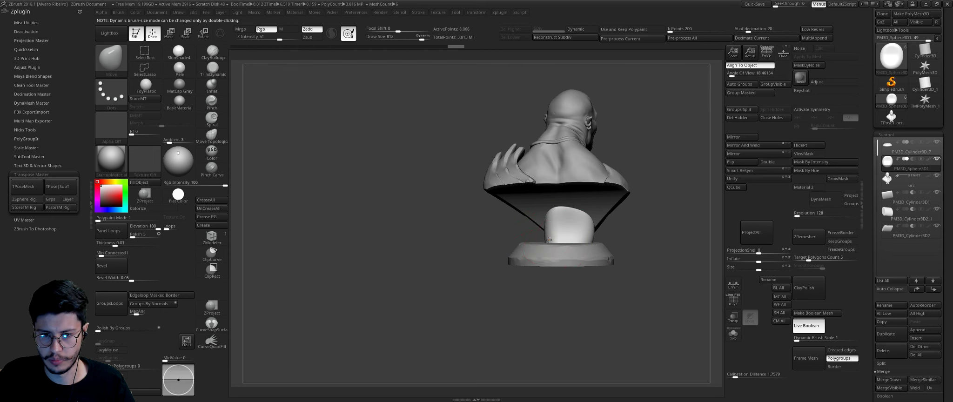
Step: Sculpt the sphere into a support block with the Move brush at sizes 1000, then 880
key("s")
left_click_drag(516, 213, 536, 210)
right_click_drag(596, 234, 573, 220)
key("s")
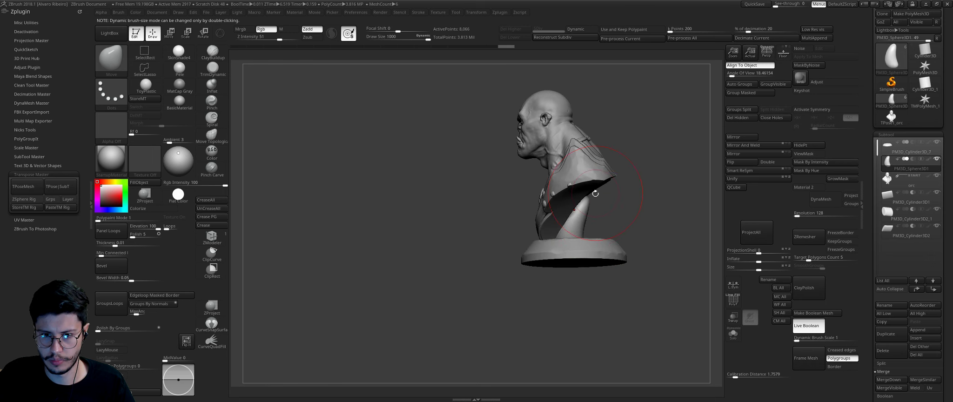
right_click_drag(595, 193, 572, 197)
right_click_drag(624, 220, 577, 205)
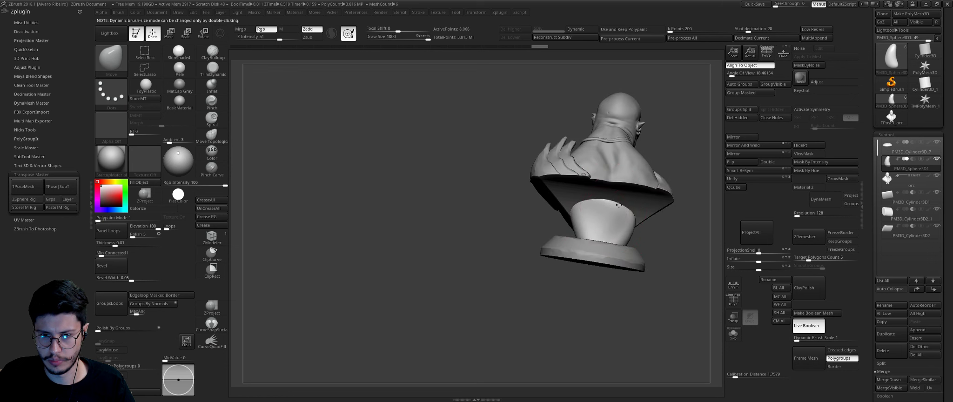
right_click_drag(670, 240, 593, 247)
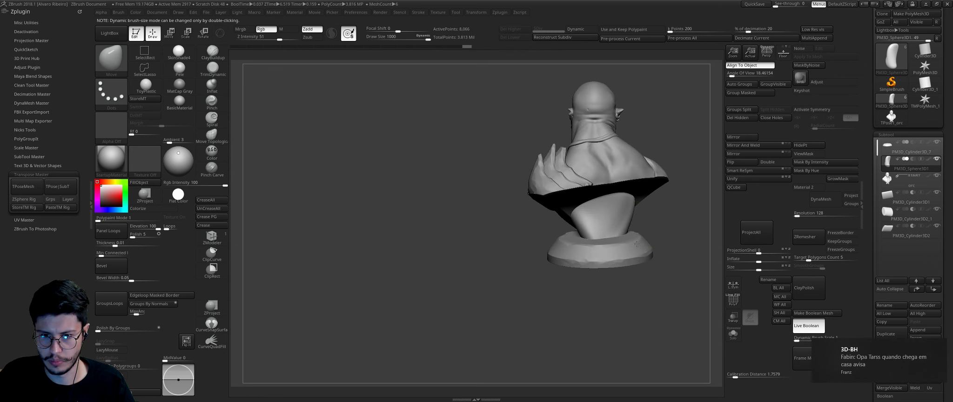
key("s")
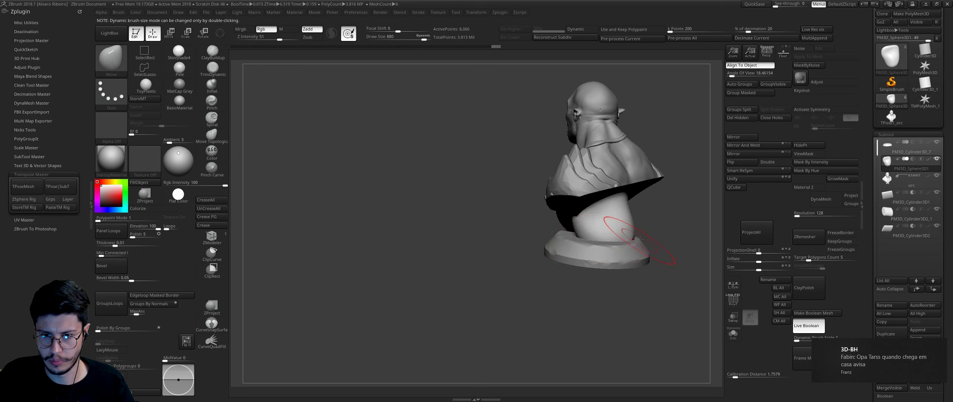
mouse_move(604, 233)
right_mouse_down()
mouse_move(558, 235)
mouse_move(633, 227)
right_mouse_up()
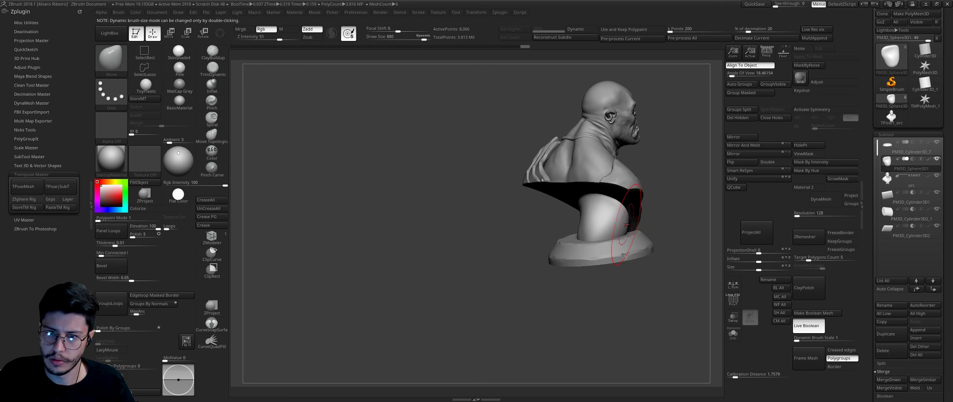
right_click_drag(683, 187, 717, 188)
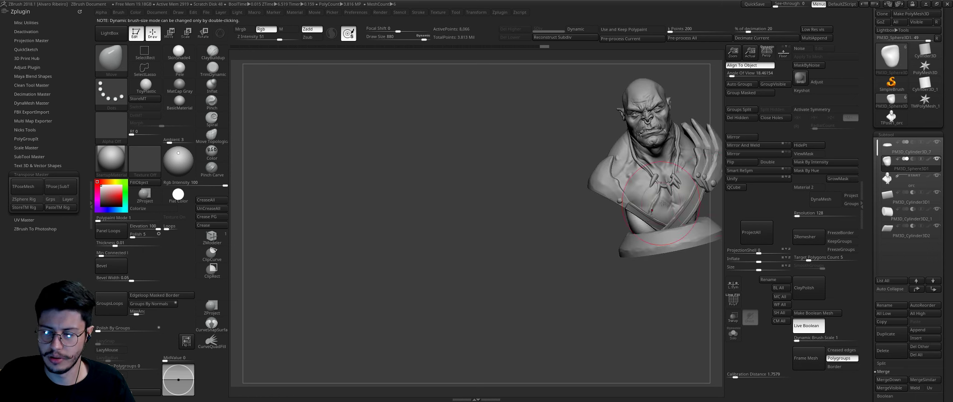
Step: DynaMesh the sphere piece for even topology
left_click(815, 199)
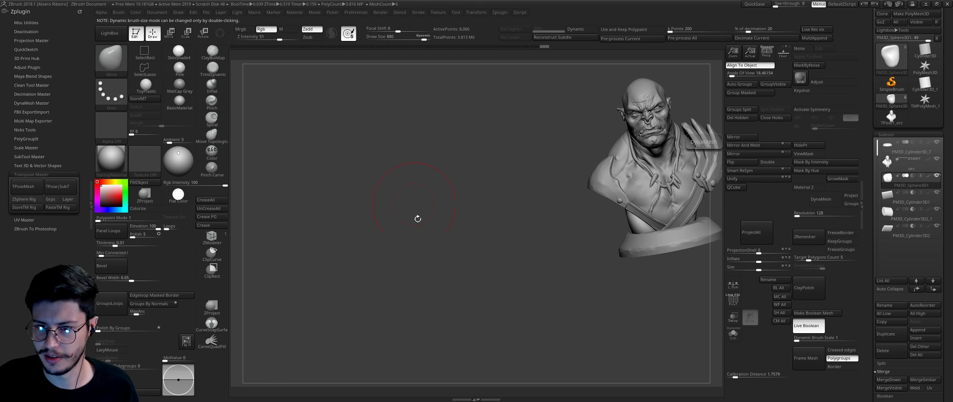
mouse_move(417, 220)
right_mouse_down()
mouse_move(490, 248)
mouse_move(566, 227)
right_mouse_up()
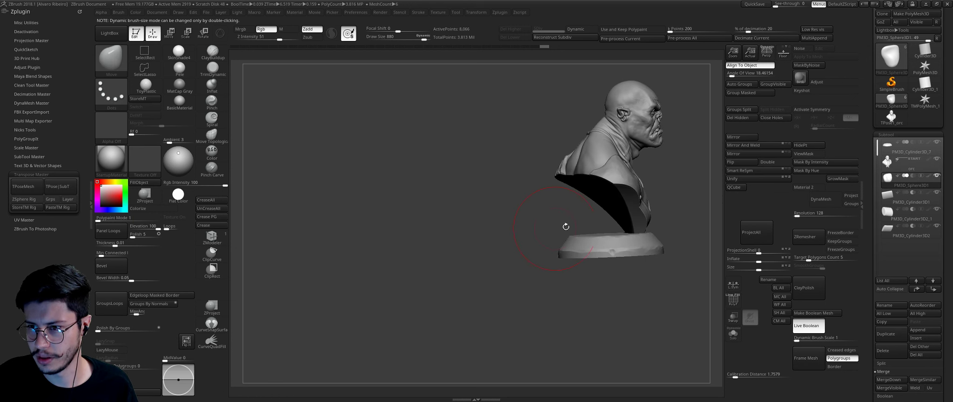
mouse_move(596, 293)
right_mouse_down()
mouse_move(649, 222)
mouse_move(685, 219)
right_mouse_up()
Step: Select PM3D_Cylinder3D2 and draw a rotation axis across the bust
left_click(649, 222, "alt")
key("r")
left_click_drag(587, 169, 682, 172)
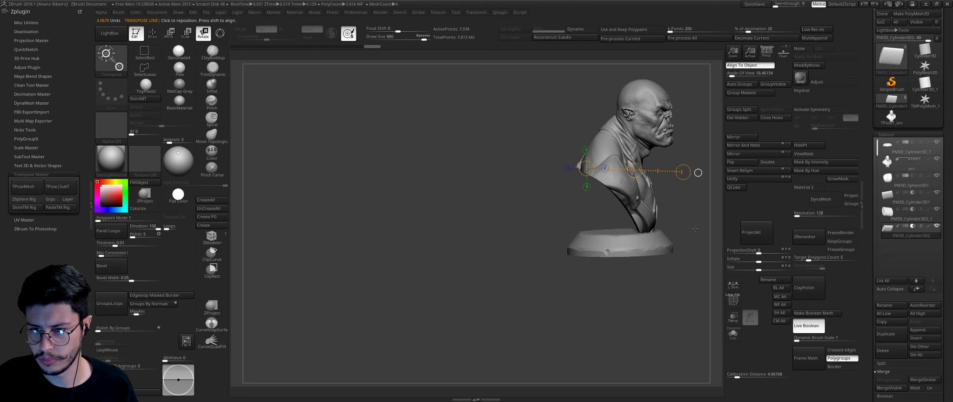
Step: Check overlaps in Transp mode, then select PM3D_Sphere3D1, solo it and delete it
left_click(733, 318)
mouse_move(675, 329)
right_mouse_down()
mouse_move(707, 322)
mouse_move(695, 304)
mouse_move(656, 291)
right_mouse_up()
left_click(733, 318)
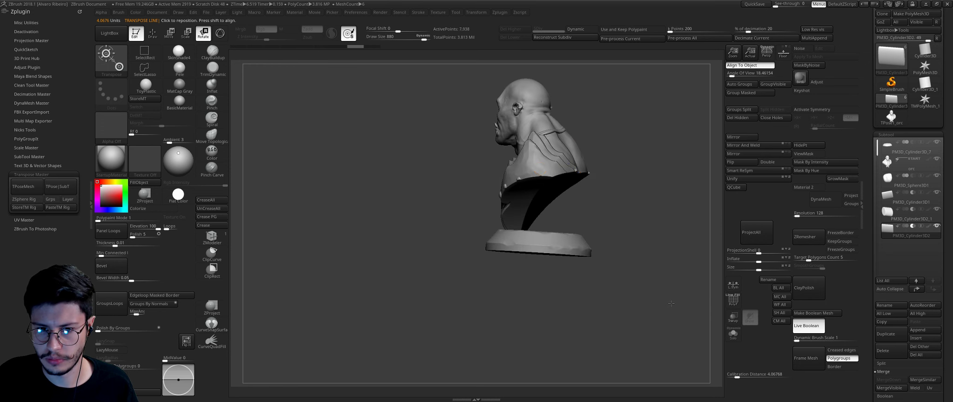
left_click(911, 181)
left_click(733, 333)
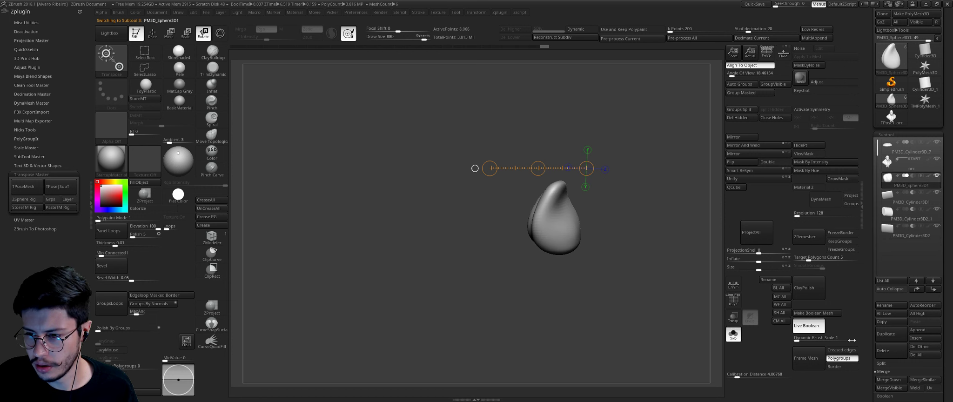
left_click(881, 353)
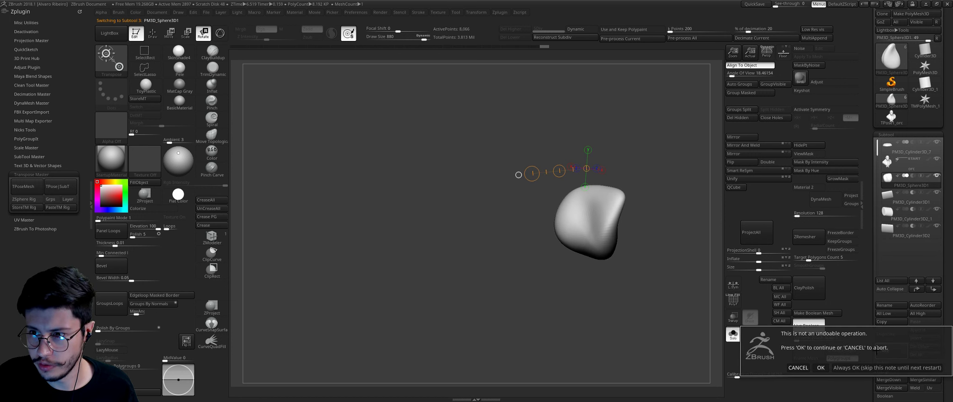
Step: Confirm the sphere deletion, turn Solo off, and hide the pedestal base subtool
left_click(820, 367)
left_click(737, 339)
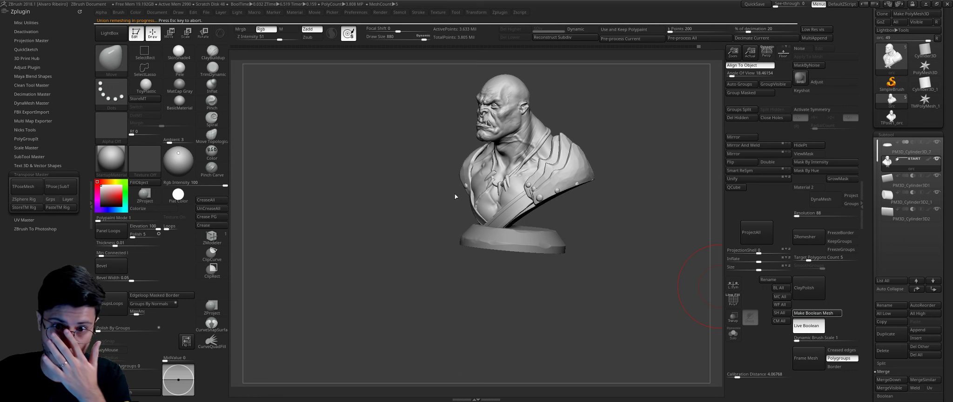
left_click_drag(608, 197, 700, 216)
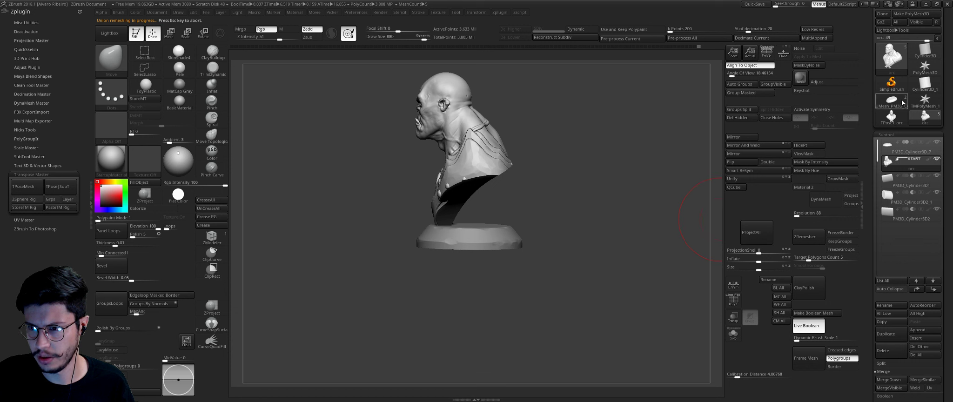
mouse_move(892, 117)
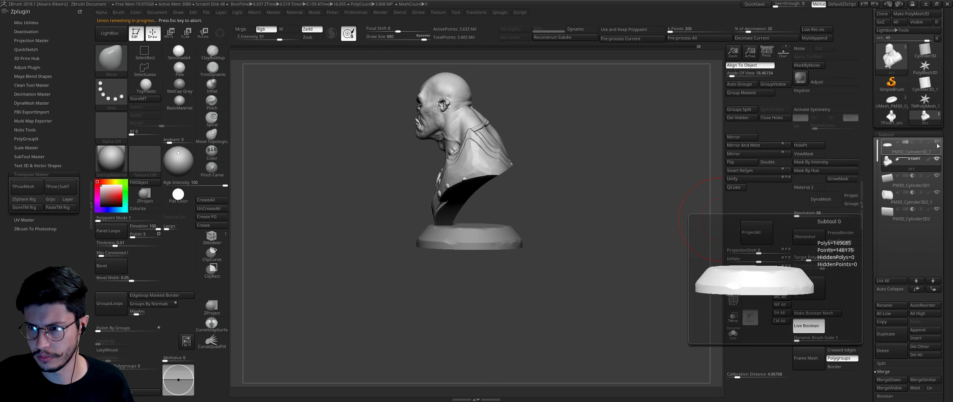
left_click(937, 142)
Step: Insert a copy of the orc mesh as a new subtool
left_click_drag(684, 193, 684, 208)
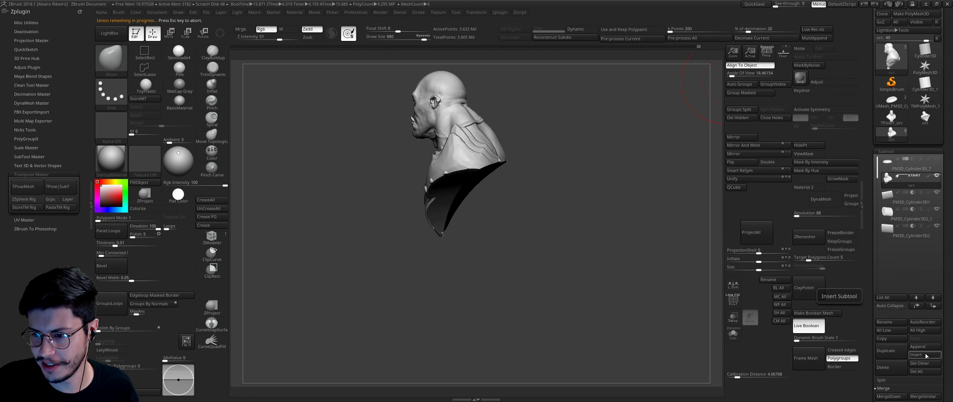
left_click(924, 354)
left_click(880, 245)
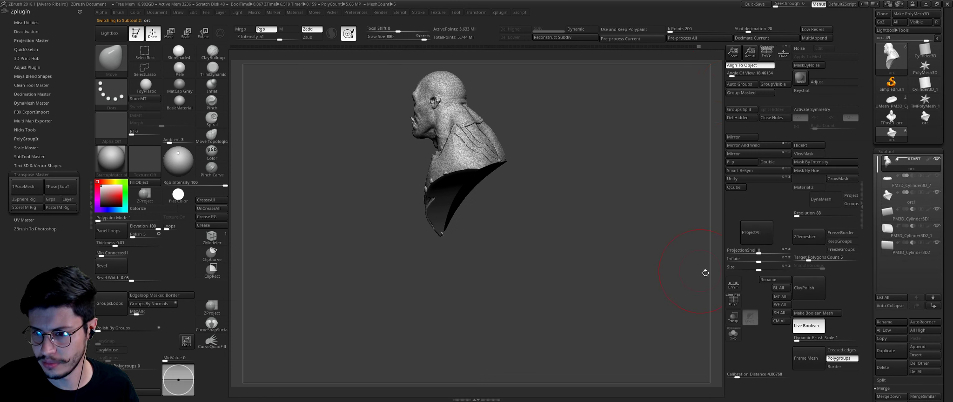
Step: Turn off Live Boolean and make PM3D_Cylinder3D_7 the active subtool, shown solo
left_click(814, 331)
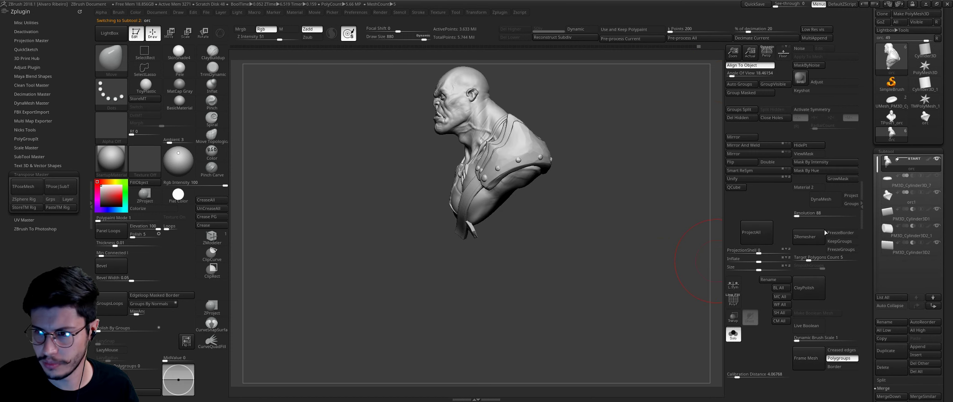
mouse_move(905, 201)
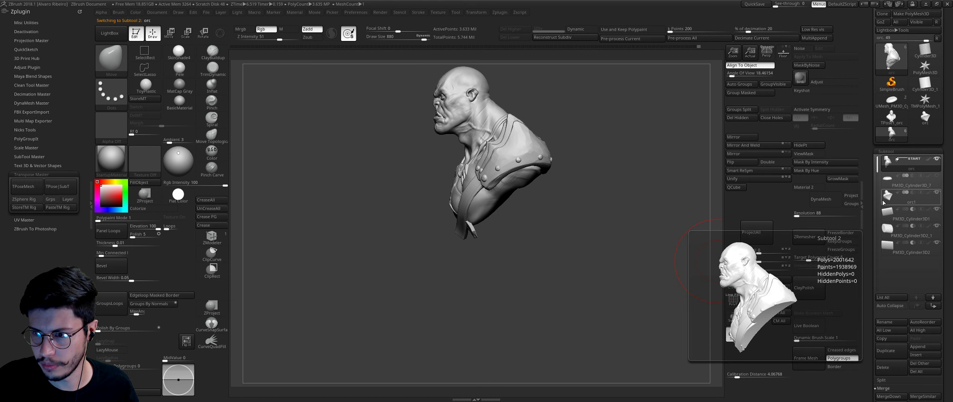
left_click(887, 197)
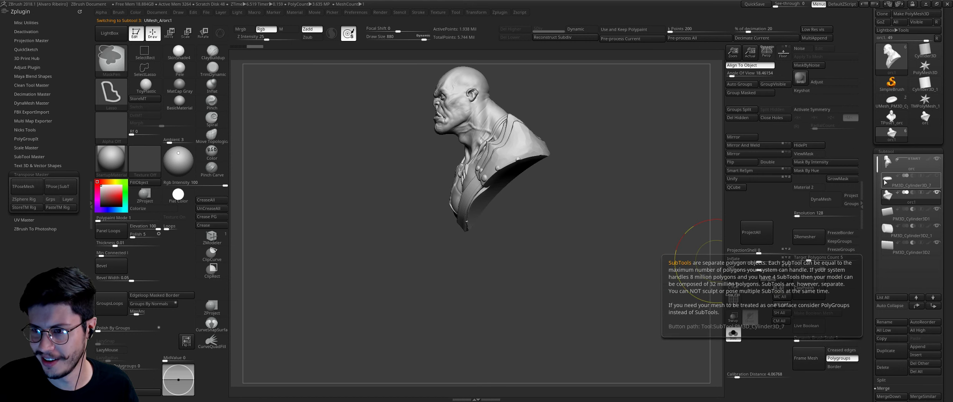
left_click(885, 182)
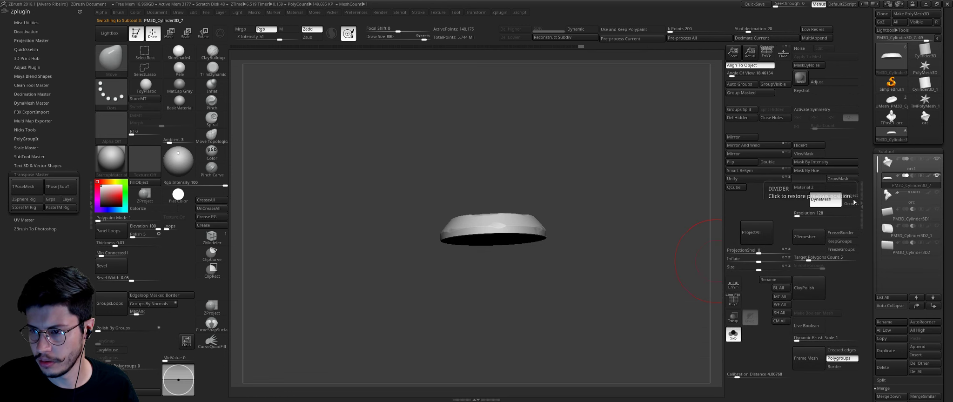
Step: Turn Solo off and show polygroups to view bust and cylinder from the side
left_click(733, 334)
mouse_move(575, 238)
left_mouse_down("alt")
mouse_move(636, 241)
mouse_move(695, 273)
mouse_move(692, 257)
left_mouse_up("alt")
key("shift+f")
mouse_move(623, 178)
left_mouse_down()
mouse_move(519, 228)
mouse_move(606, 315)
mouse_move(638, 300)
mouse_move(632, 295)
mouse_move(619, 324)
left_mouse_up()
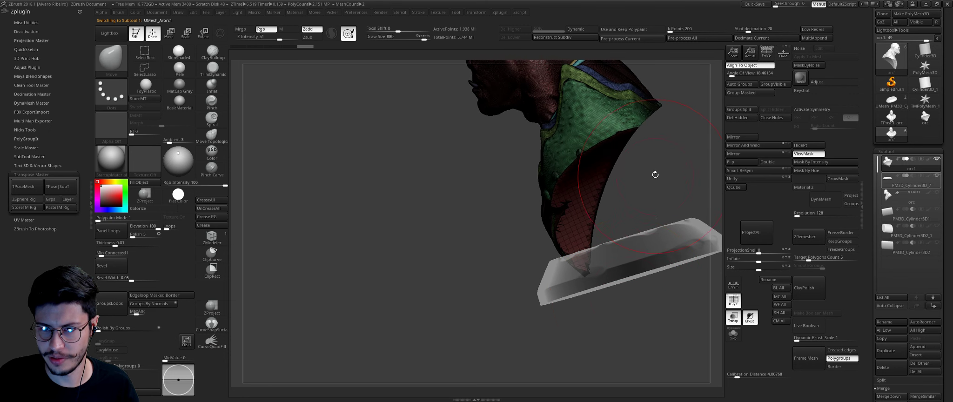
Step: Rotate the orc bust around a neck axis and nudge it slightly right
key("r")
left_click_drag(634, 128, 700, 138)
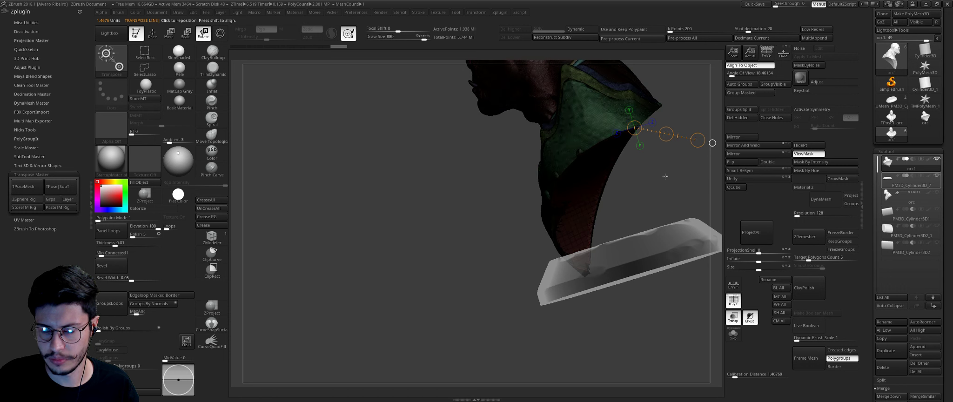
key("w")
left_click_drag(666, 135, 679, 131)
key("r")
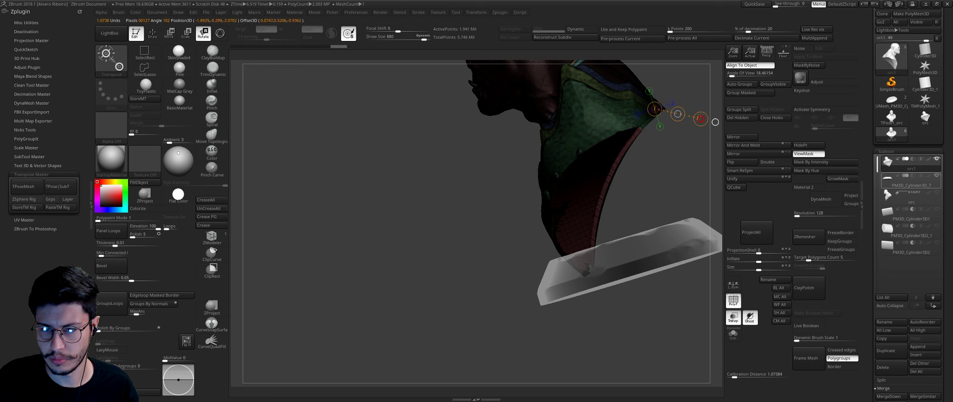
Step: Turn off PolyF and Transp, then orbit around to the back of the bust
left_click(733, 300)
left_click(733, 318)
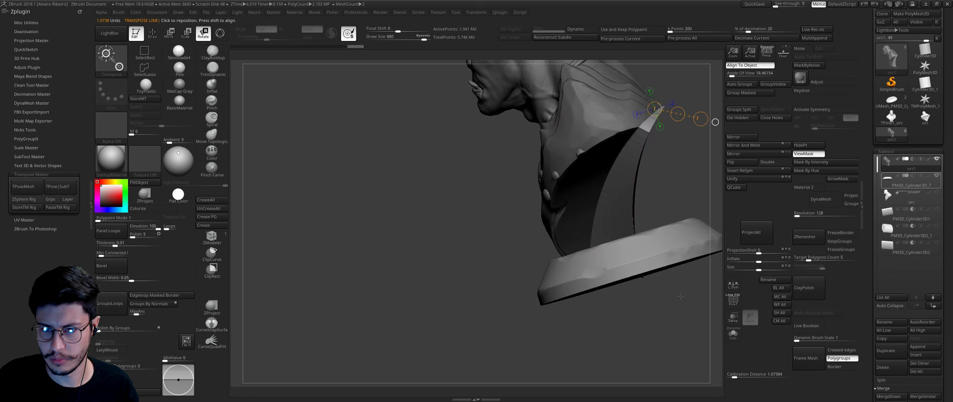
right_click_drag(699, 316, 665, 314, "ctrl")
mouse_move(665, 314)
left_mouse_down()
mouse_move(565, 311)
mouse_move(599, 250)
mouse_move(538, 209)
left_mouse_up()
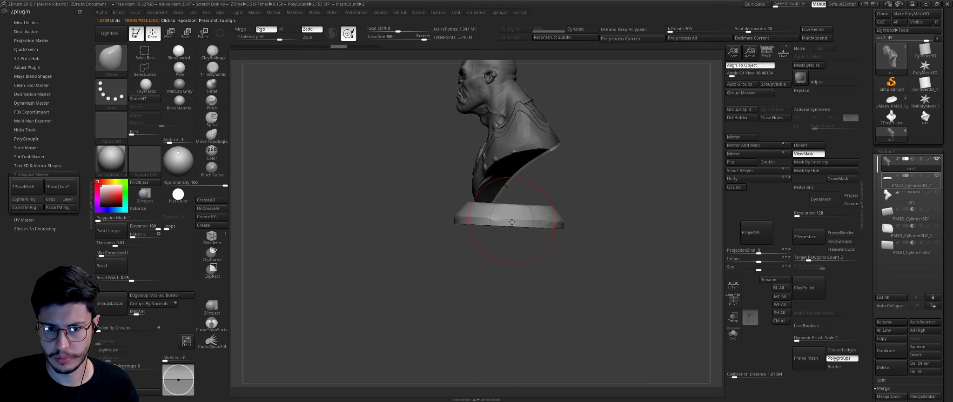
Step: Switch to the Move brush at size 1000 and isolate the base cylinder
key("q")
key("]")
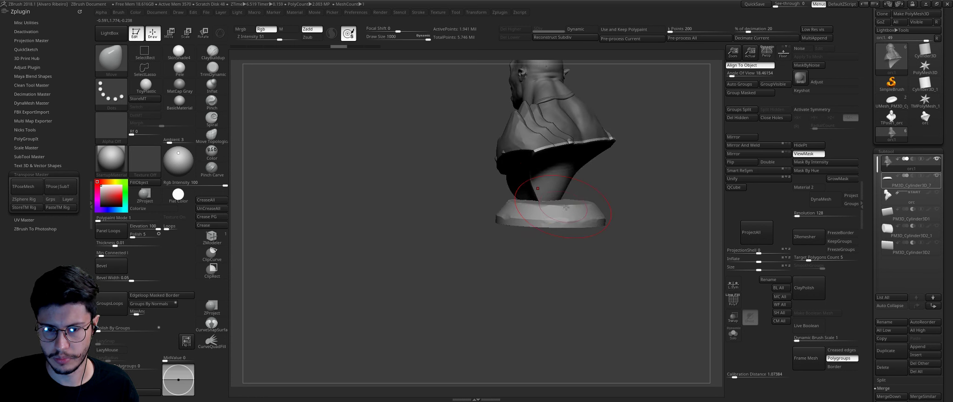
left_click(742, 338)
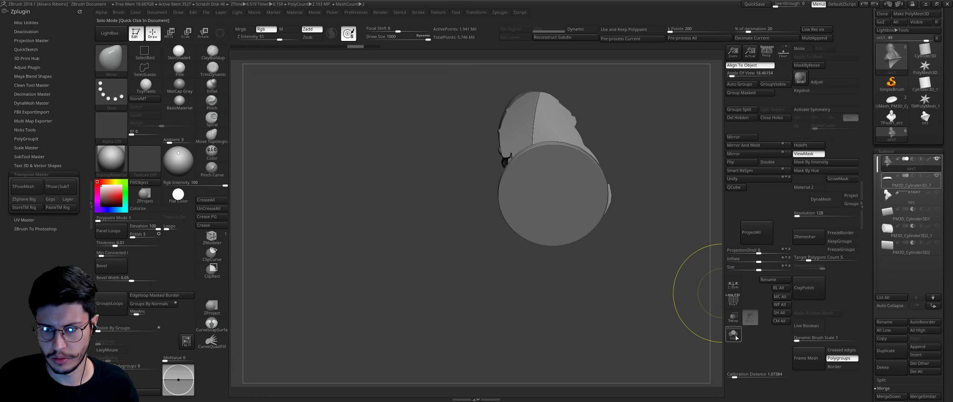
mouse_move(705, 294)
left_mouse_down()
mouse_move(645, 161)
mouse_move(594, 150)
left_mouse_up()
Step: Set Dynamic Brush Scale to 2
key("s")
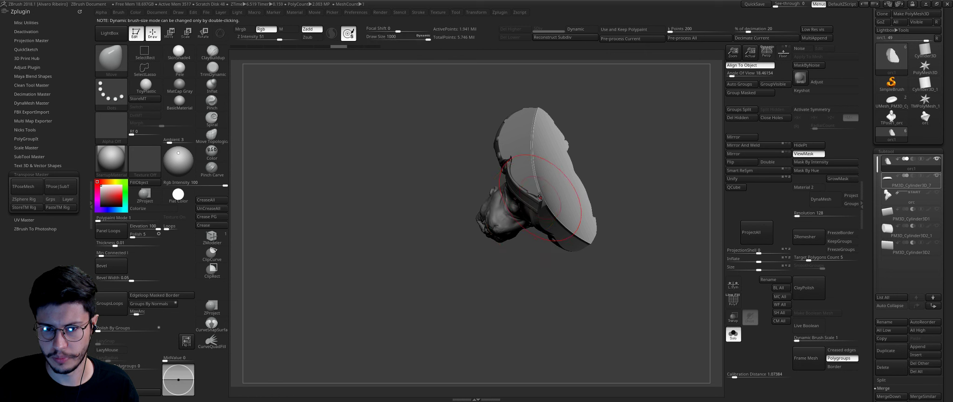
left_click_drag(797, 339, 803, 338)
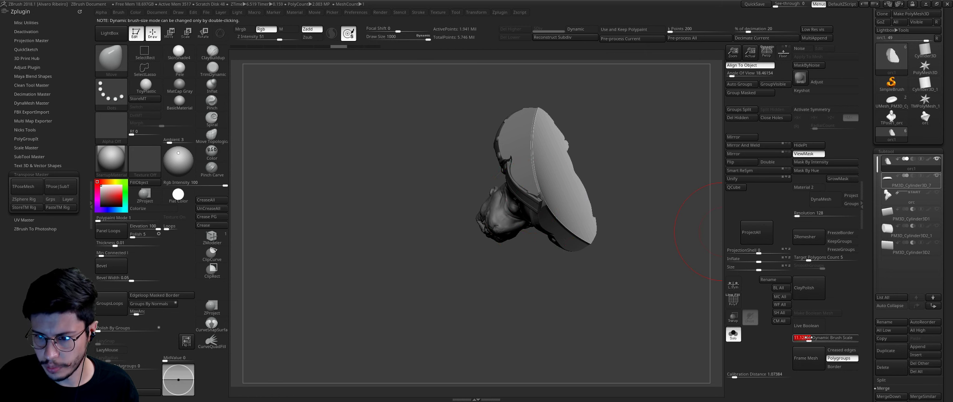
type("2")
key("Return")
key("s")
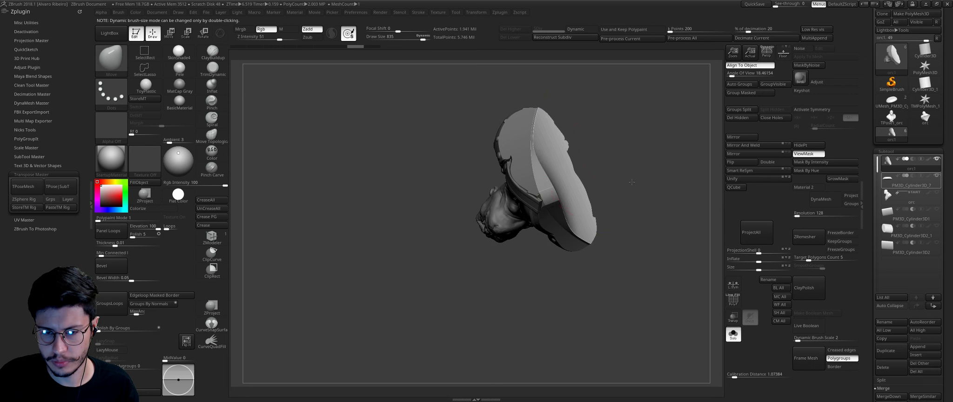
Step: Isolate the curved vest polygroup and smooth its edges with a size 96 brush
left_click_drag(631, 182, 673, 240)
mouse_move(698, 321)
left_mouse_down()
mouse_move(659, 204)
mouse_move(643, 187)
mouse_move(681, 238)
left_mouse_up()
key("shift+f")
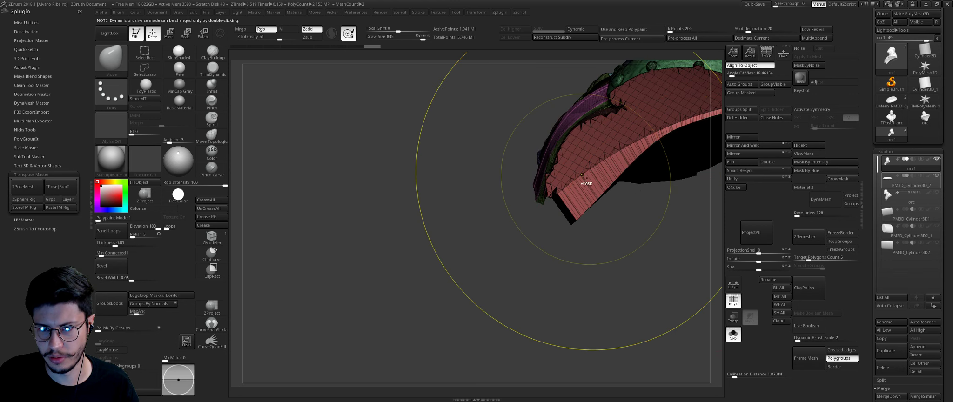
left_click(597, 170, "ctrl+shift")
mouse_move(598, 170)
left_mouse_down()
mouse_move(611, 165)
mouse_move(600, 177)
left_mouse_up()
key("s")
left_click_drag(581, 205, 563, 205)
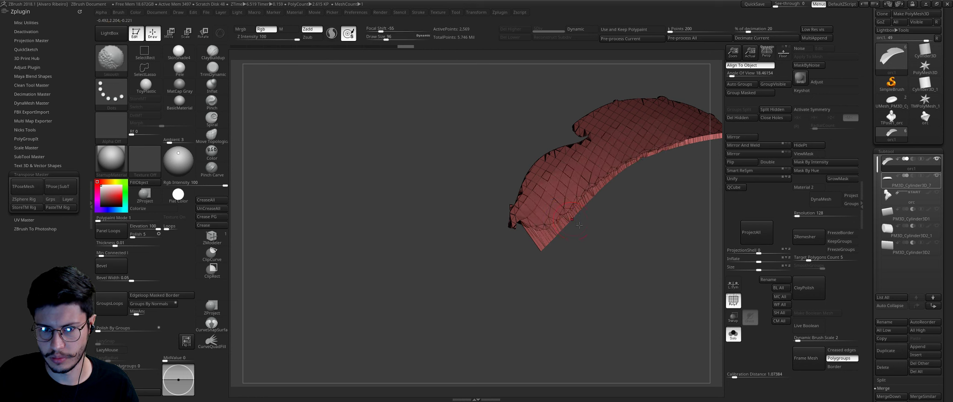
Step: Isolate the green vest strip and smooth the facets along its length
left_click(670, 236, "ctrl+shift")
left_click(550, 224, "ctrl+shift")
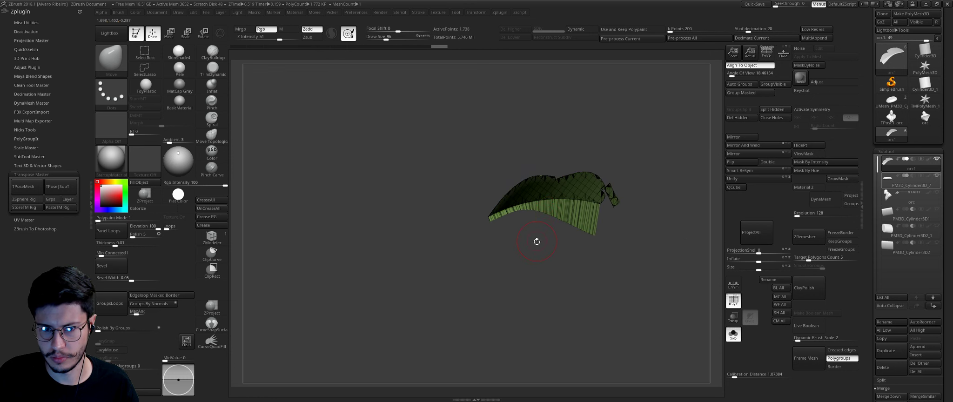
left_click(527, 279, "ctrl+shift")
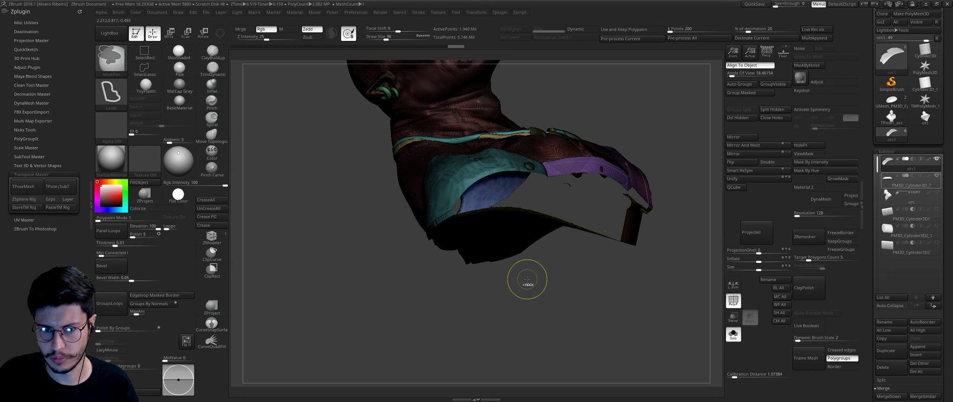
left_click(527, 279, "ctrl+shift")
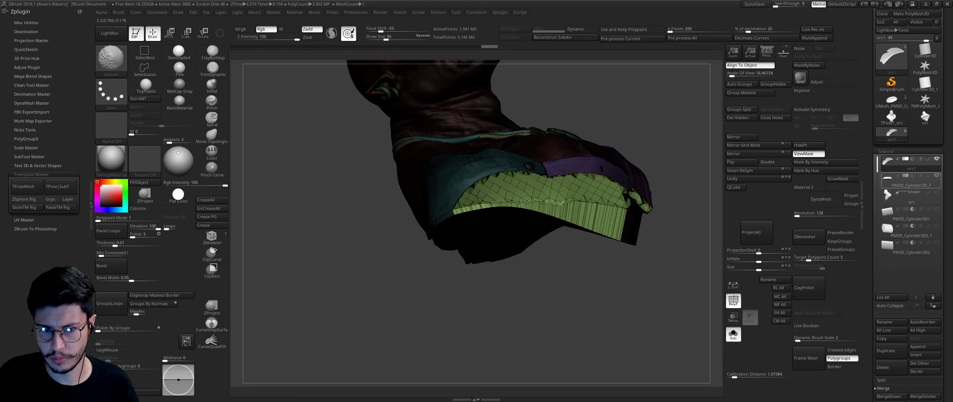
left_click_drag(542, 193, 603, 209, "shift")
left_click_drag(532, 189, 477, 199, "shift")
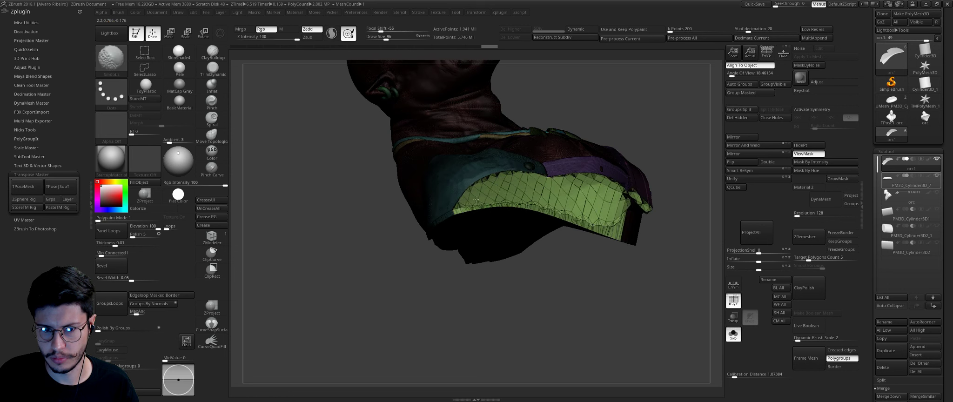
Step: Return to the Move brush, hide the polygroup wireframe and show the full model
key("b")
key("m")
key("v")
key("shift+f")
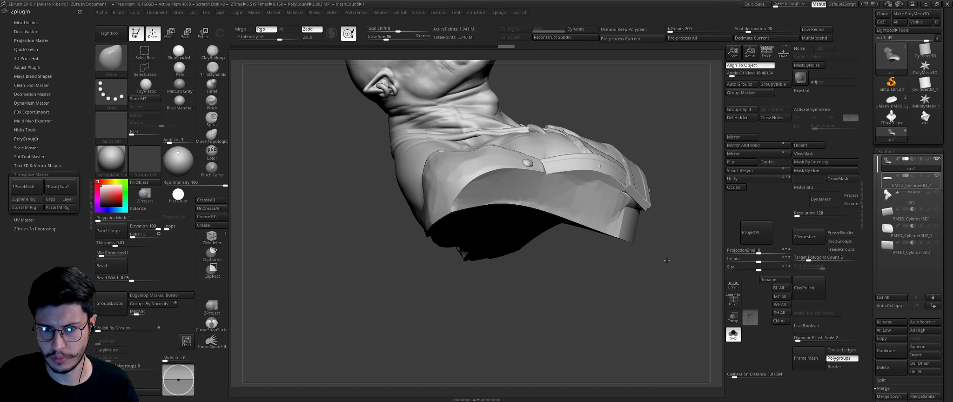
Step: Frame the orc bust and orbit to a close three-quarter view, clearing a stray mask
key("f")
mouse_move(656, 302)
left_mouse_down()
mouse_move(680, 268)
mouse_move(644, 231)
mouse_move(672, 234)
mouse_move(619, 230)
left_mouse_up()
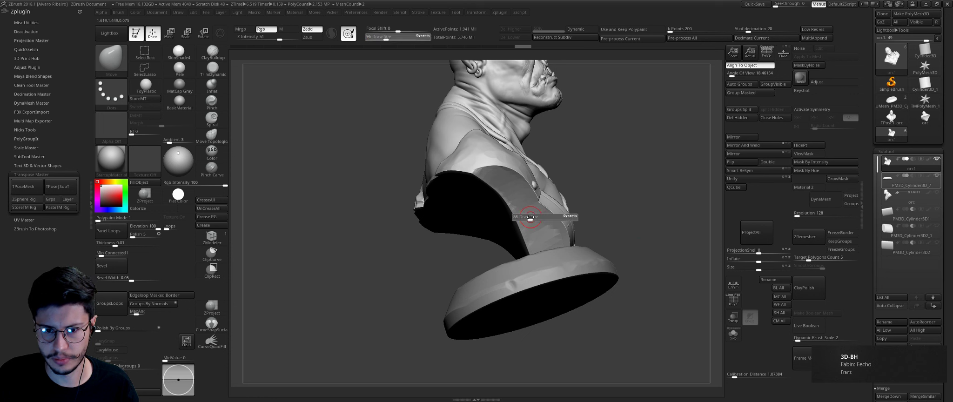
left_click(604, 236, "ctrl")
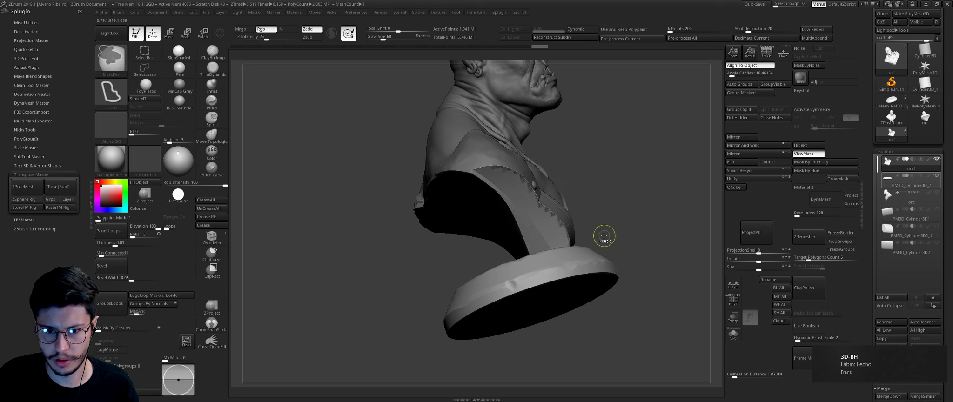
mouse_move(606, 215)
left_mouse_down()
mouse_move(654, 210)
mouse_move(640, 251)
mouse_move(640, 104)
mouse_move(504, 177)
left_mouse_up()
key("f")
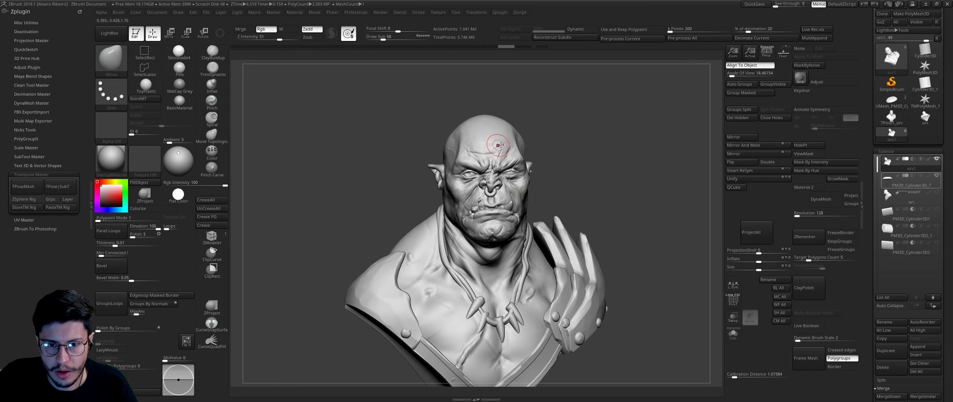
mouse_move(562, 131)
left_mouse_down()
mouse_move(547, 127)
mouse_move(551, 213)
mouse_move(562, 202)
mouse_move(443, 268)
left_mouse_up()
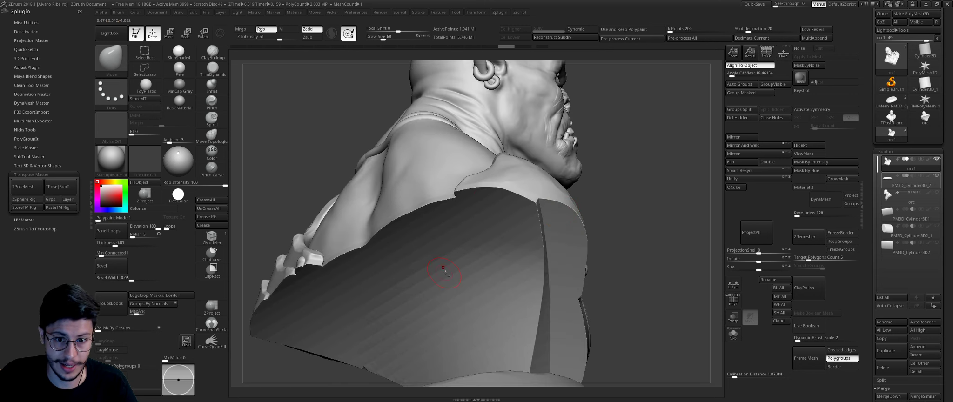
Step: Turn on Sculptris Pro and shrink the brush to size 15
left_click(345, 38)
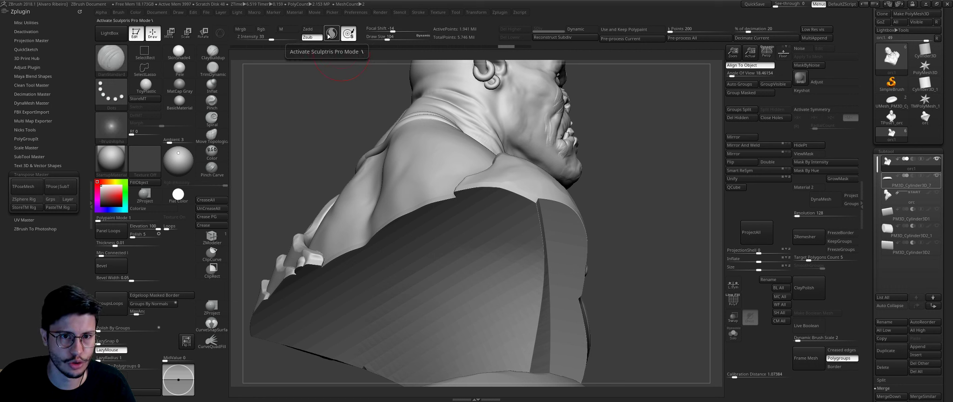
key("s")
left_click_drag(445, 254, 435, 249)
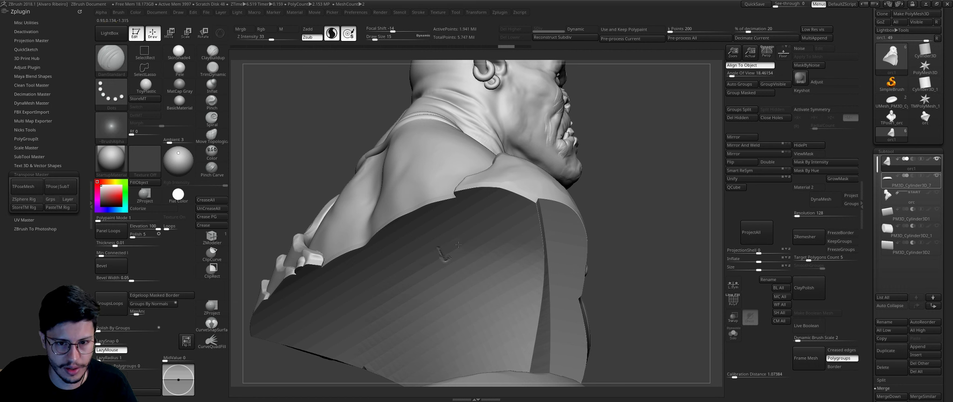
right_click_drag(509, 268, 606, 211)
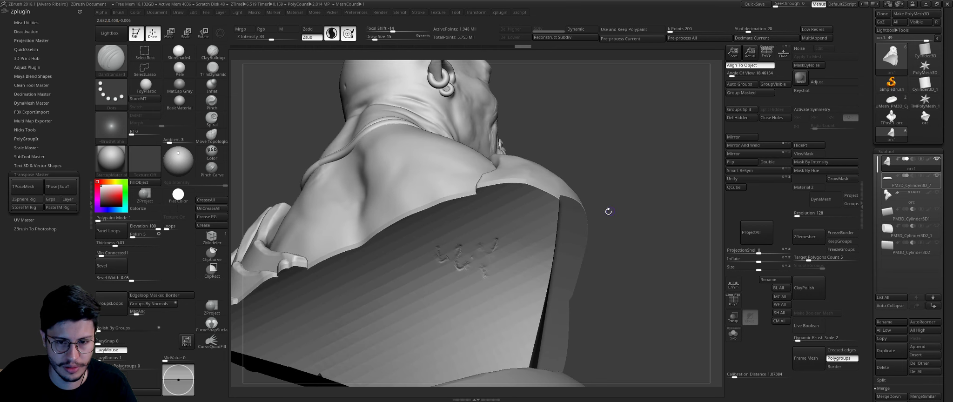
Step: Switch Sculptris Pro off, frame the bust, and orbit around its back and front
left_click(348, 34)
key("f")
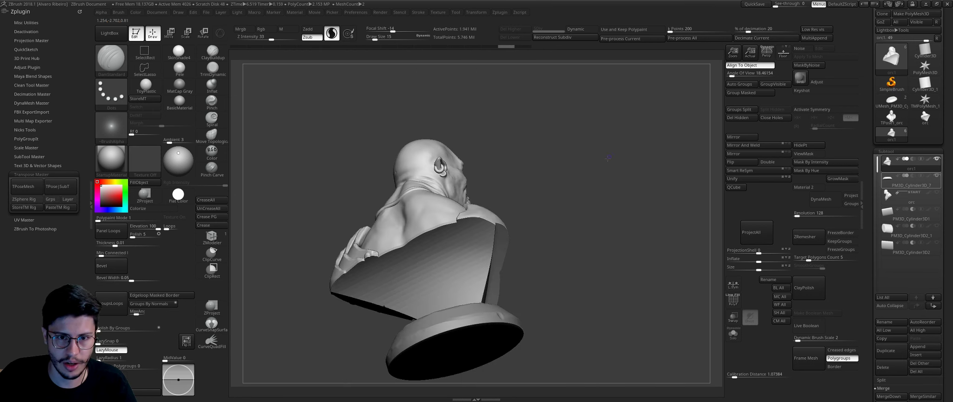
right_click_drag(639, 170, 588, 159)
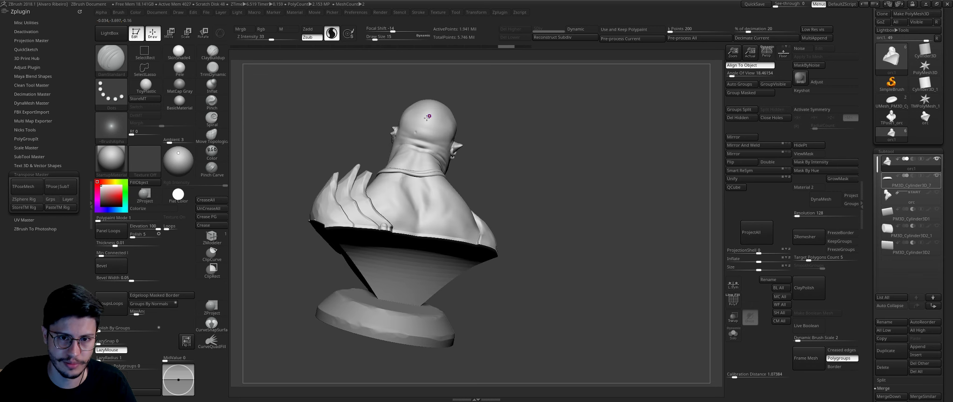
mouse_move(426, 117)
right_mouse_down()
mouse_move(555, 154)
mouse_move(544, 149)
right_mouse_up()
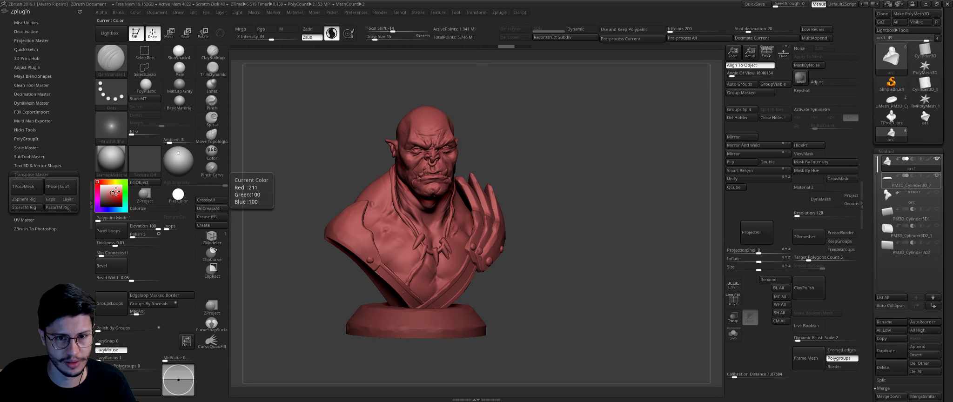
Step: Preview cmt_deep_bronze with a white colour, then MatCap GreenClay on the bust
left_click(111, 159)
left_click(227, 259)
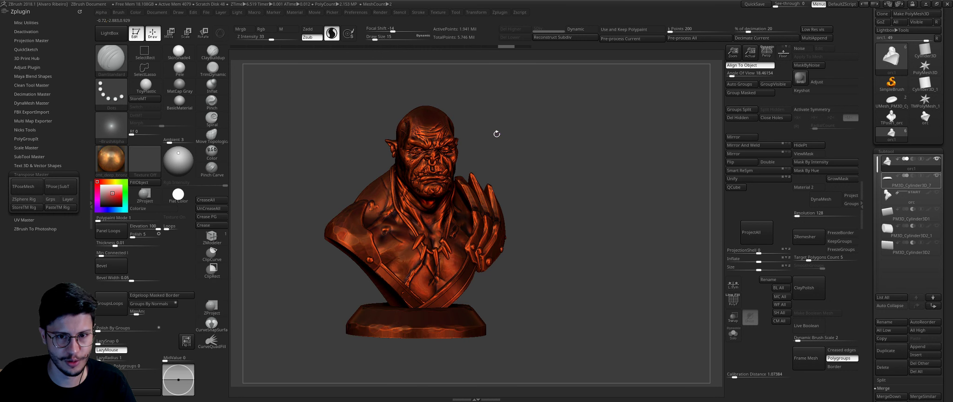
left_click_drag(121, 197, 101, 185)
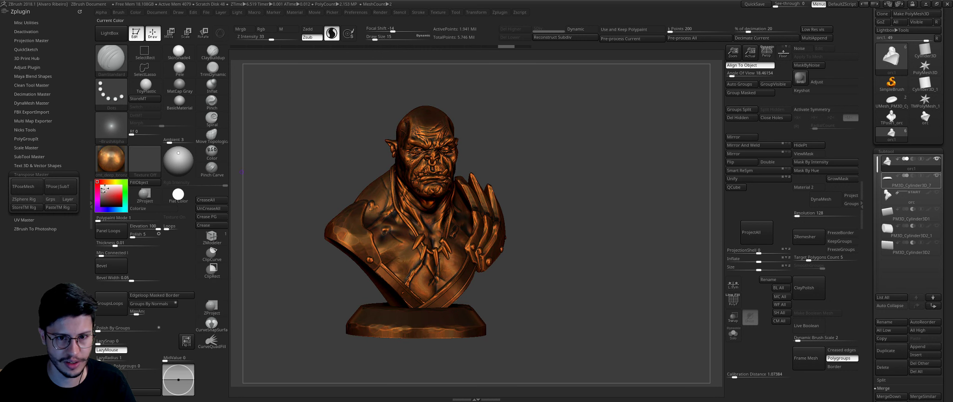
left_click(111, 163)
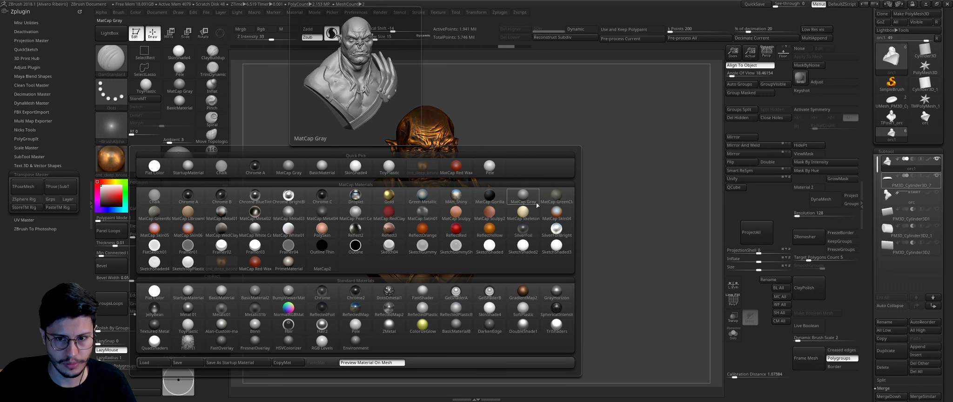
left_click(556, 195)
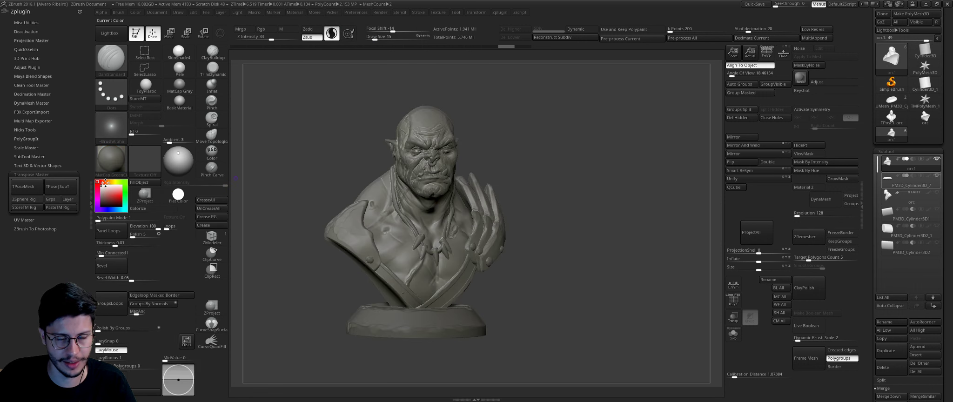
Step: Try the MAH_Shiny, MatCap Satin01 and finally FastShader materials
left_click(121, 163)
left_click(445, 196)
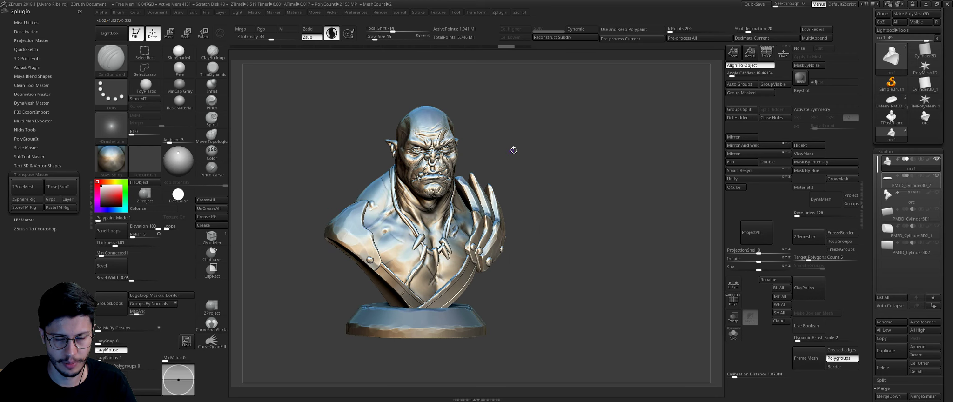
left_click(111, 161)
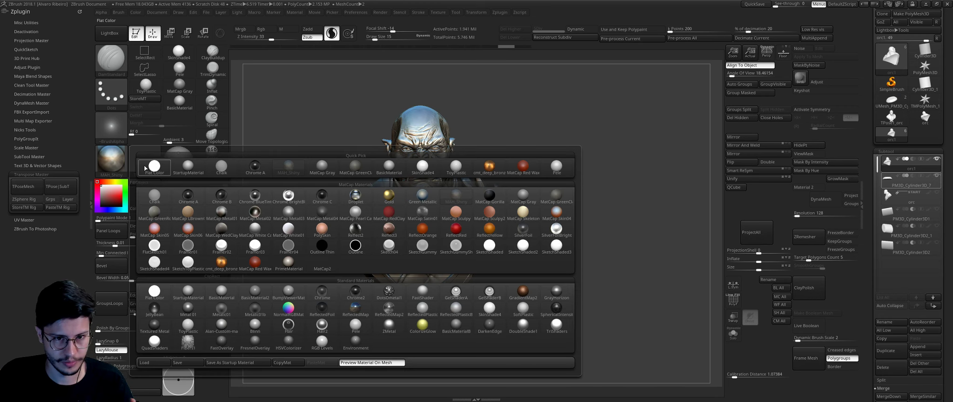
left_click(422, 215)
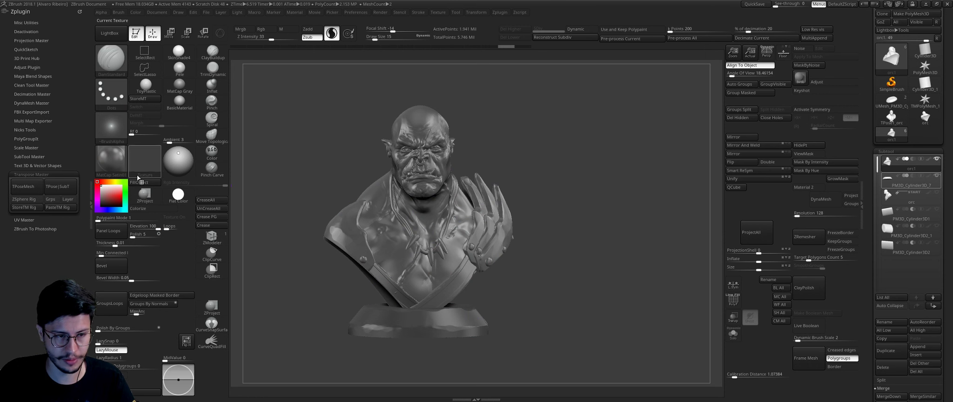
left_click(114, 161)
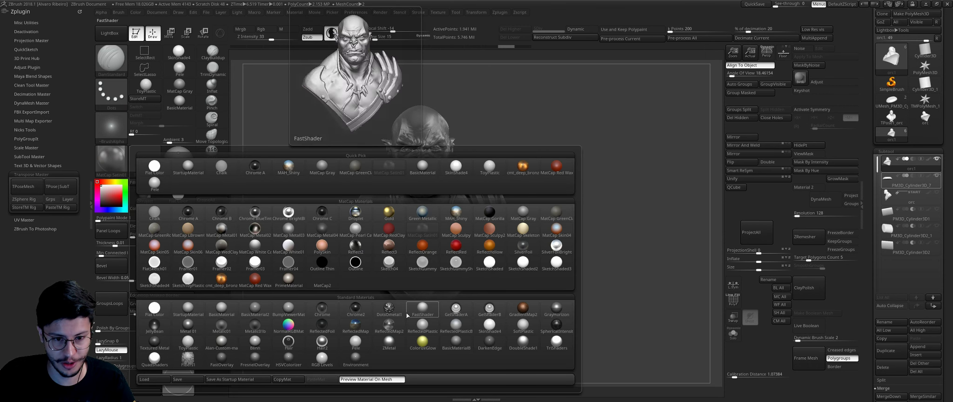
left_click(218, 308)
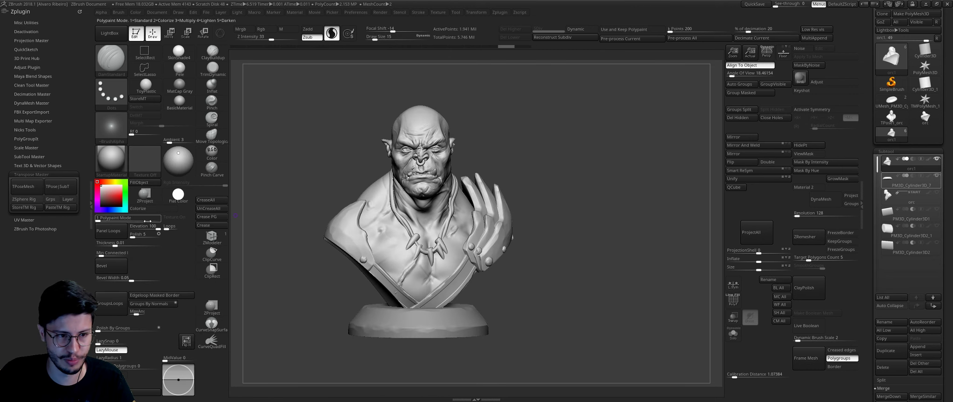
Step: Tint the FastShader bust a saturated green
left_click(110, 193)
left_click(111, 182)
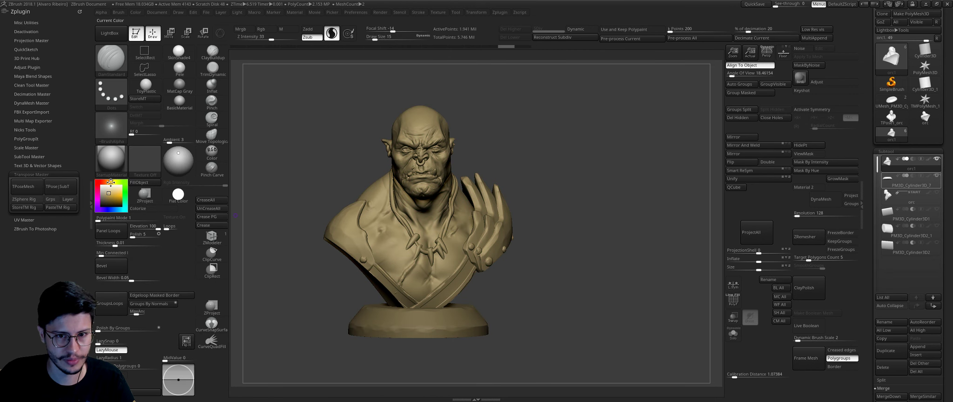
left_click_drag(122, 182, 125, 197)
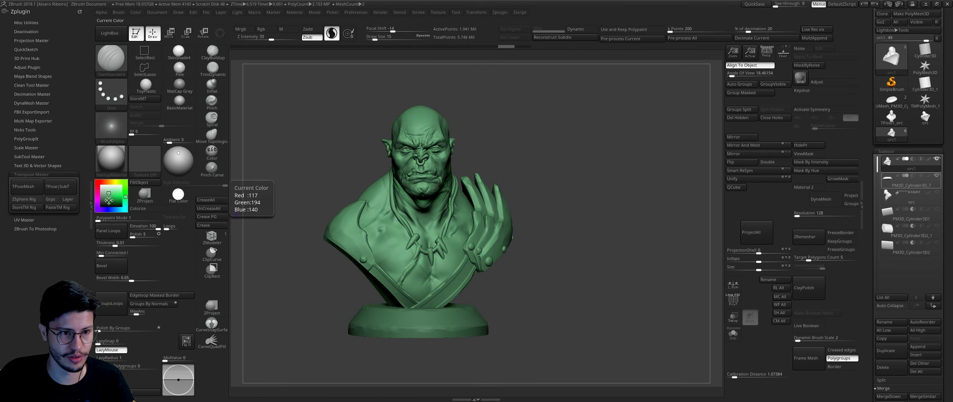
left_click(109, 195)
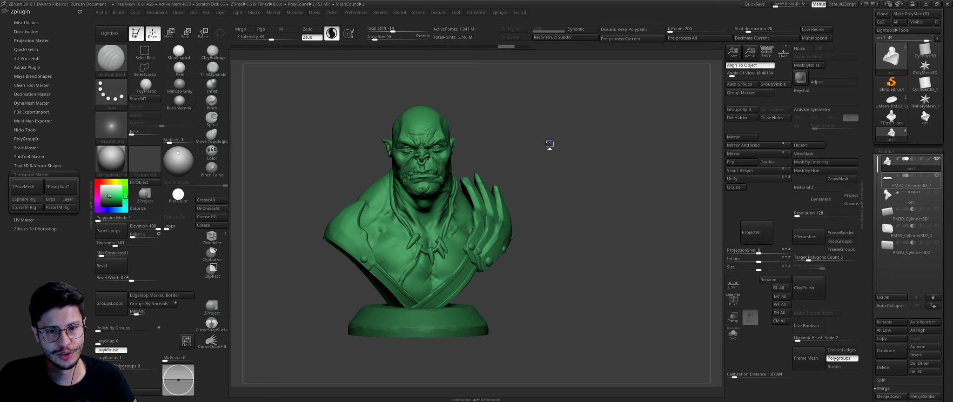
Step: Recolour the bust a darker olive green
left_click(119, 182)
left_click(109, 194)
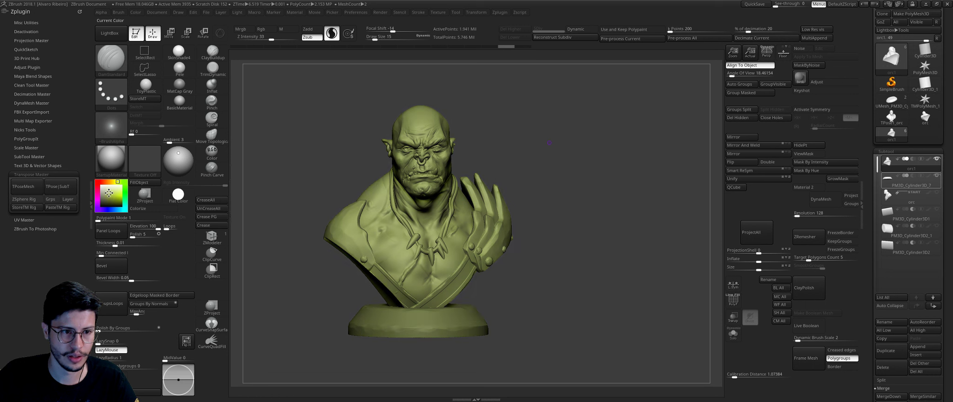
left_click_drag(108, 194, 106, 195)
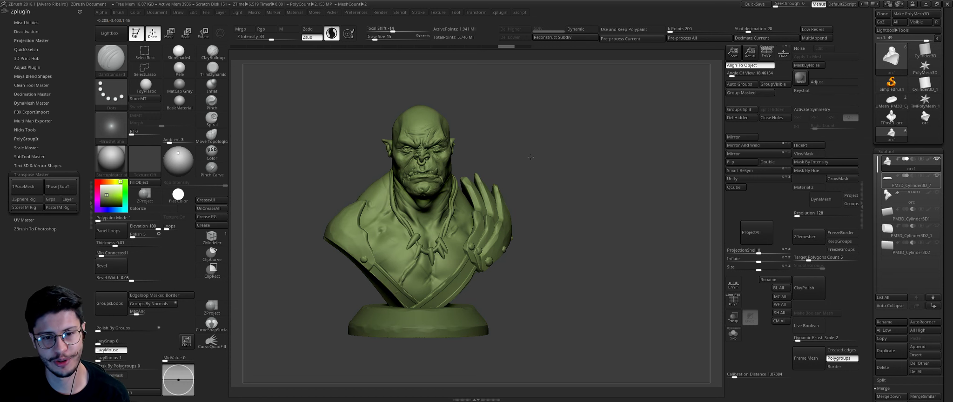
Step: Select the pedestal base with Move, reselect orc1 for a profile view, then switch to Chrome
mouse_move(526, 149)
left_mouse_down()
mouse_move(518, 149)
mouse_move(568, 149)
left_mouse_up()
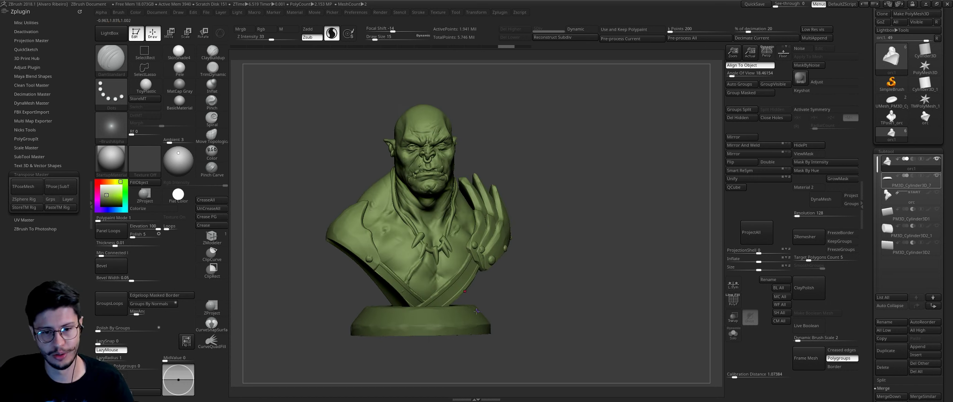
left_click(498, 219, "alt")
left_click_drag(525, 290, 548, 286)
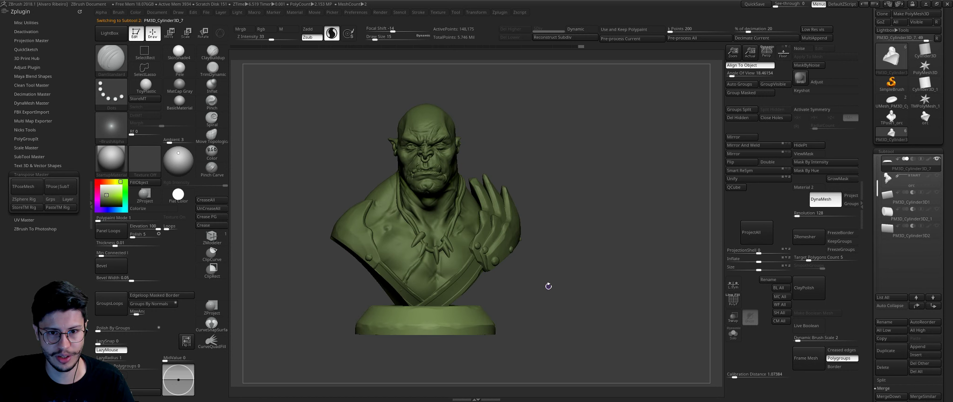
key("w")
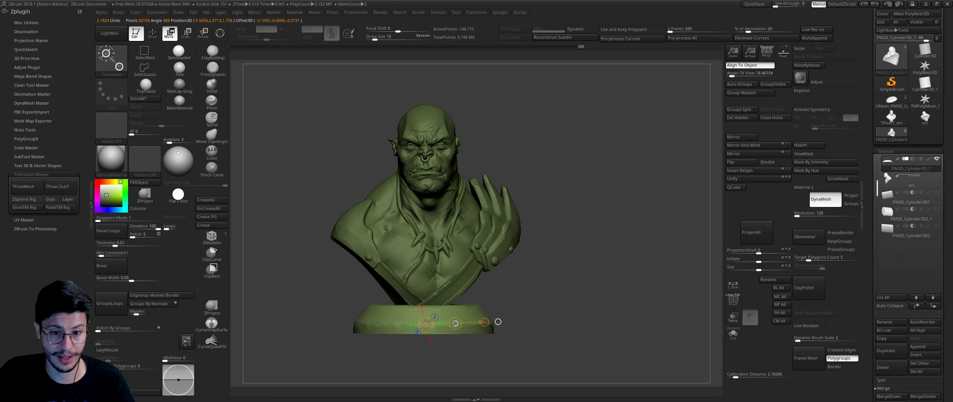
left_click(499, 245, "alt")
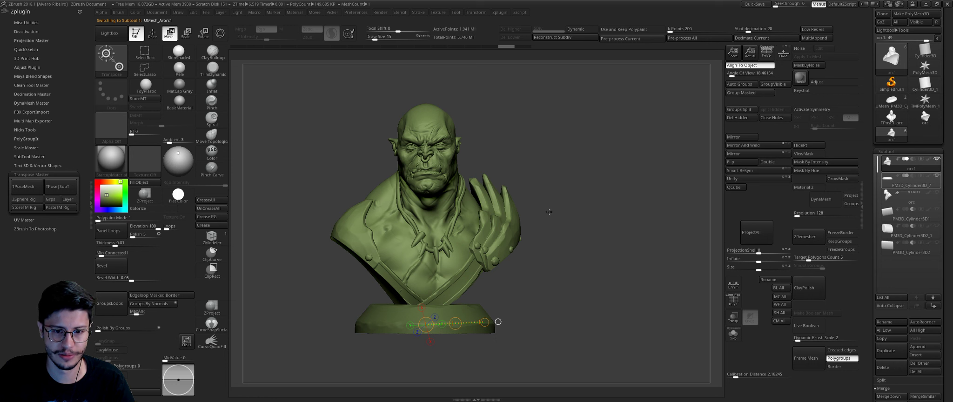
left_click_drag(554, 208, 568, 205)
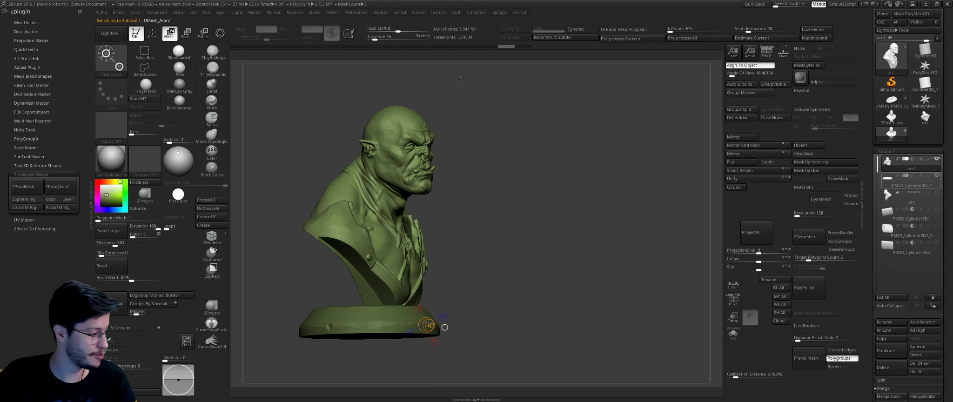
key("alt+Tab")
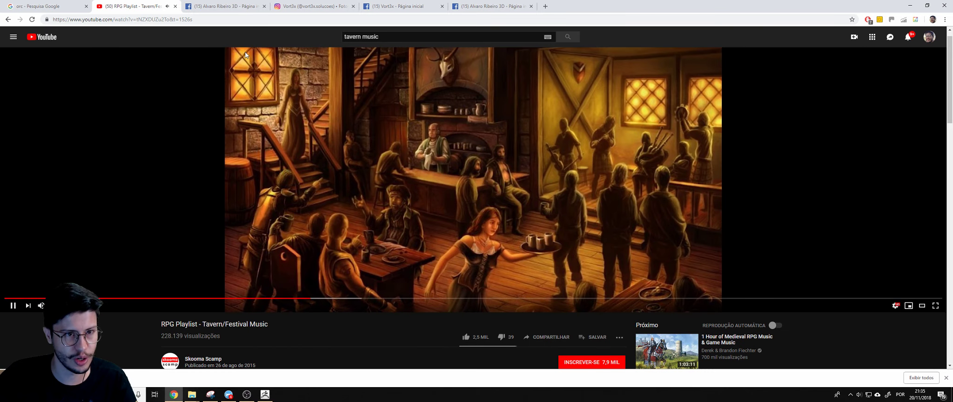
Step: Open the shared photo of the printed bust from Messenger
left_click(228, 394)
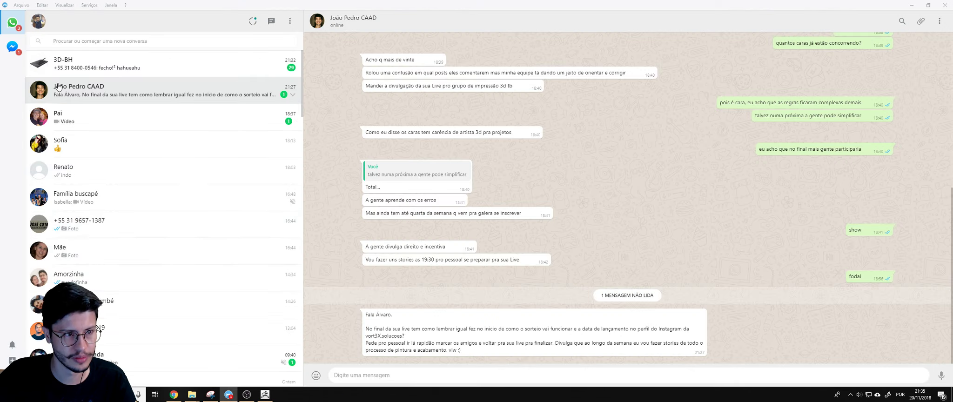
left_click(12, 47)
left_click(278, 189)
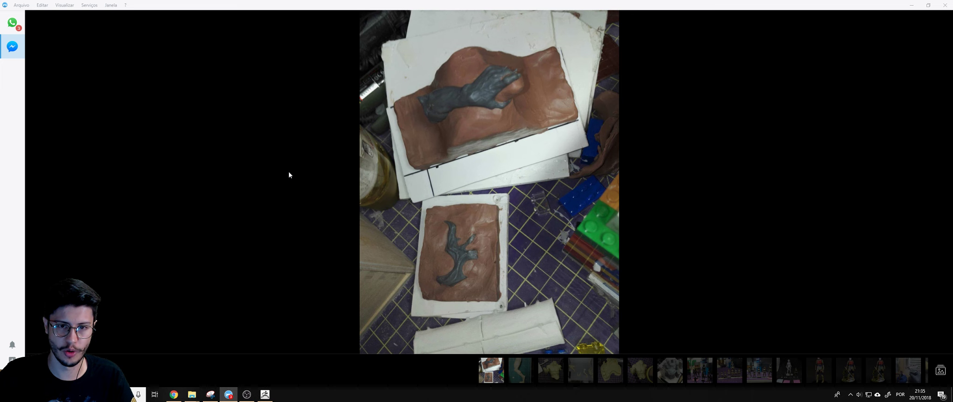
Step: Browse through the next four photos, then return to ZBrush
key("Right")
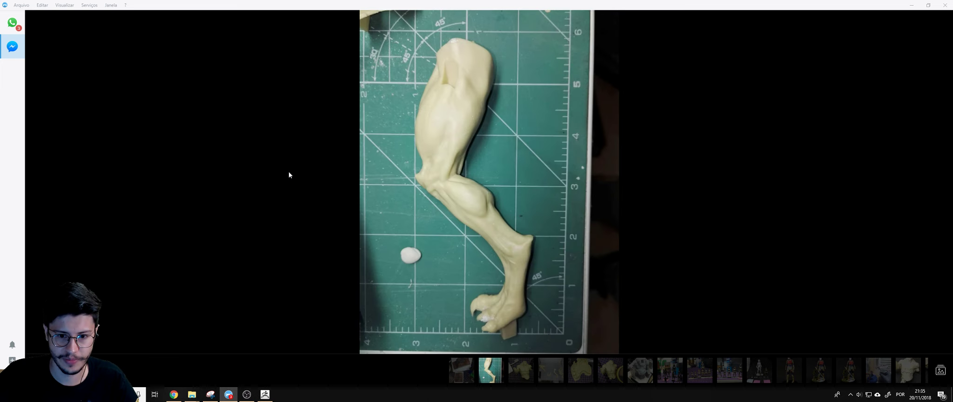
key("Right")
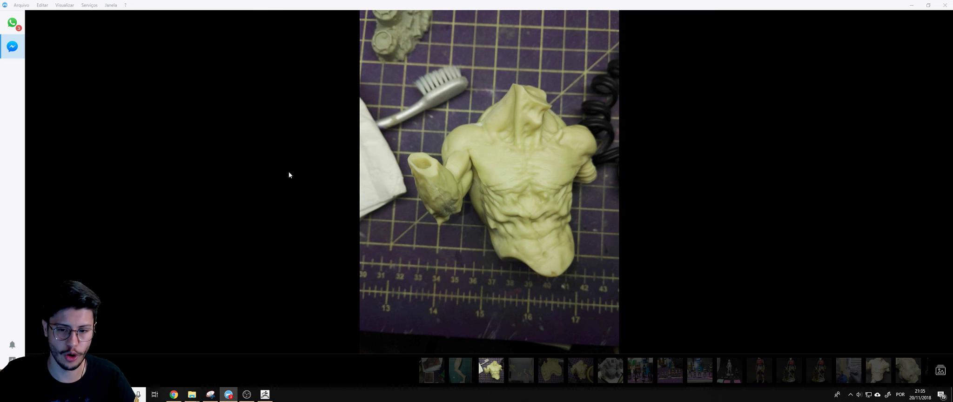
key("Right")
key("Right")
key("Right")
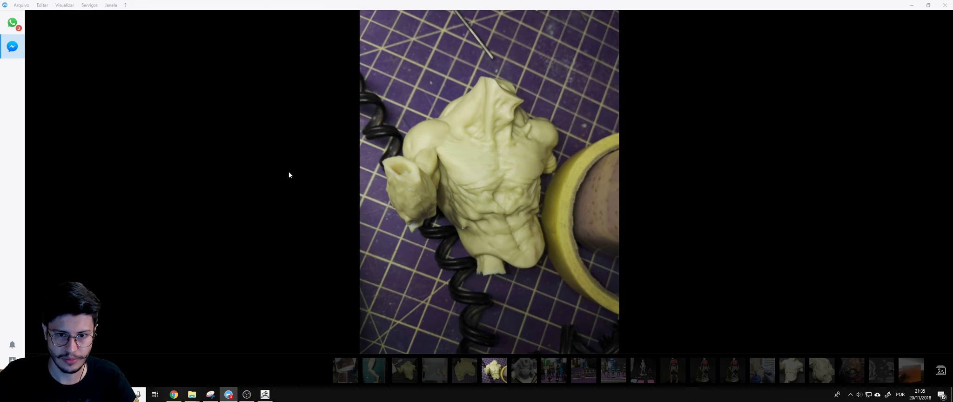
key("Right")
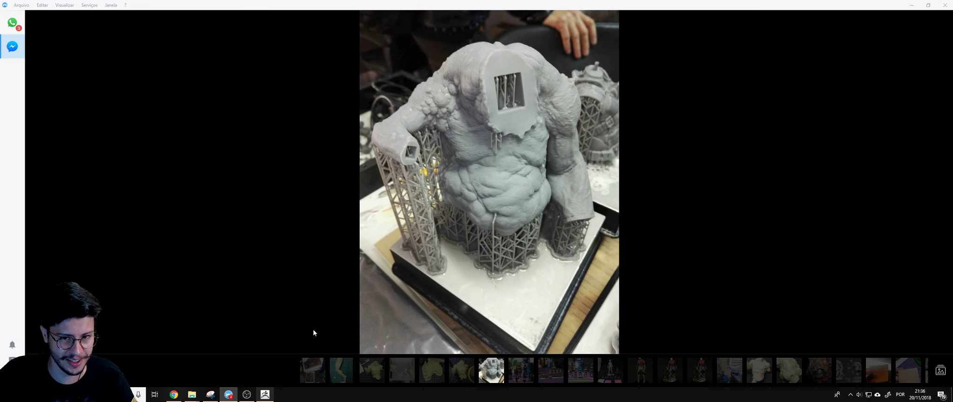
left_click(265, 395)
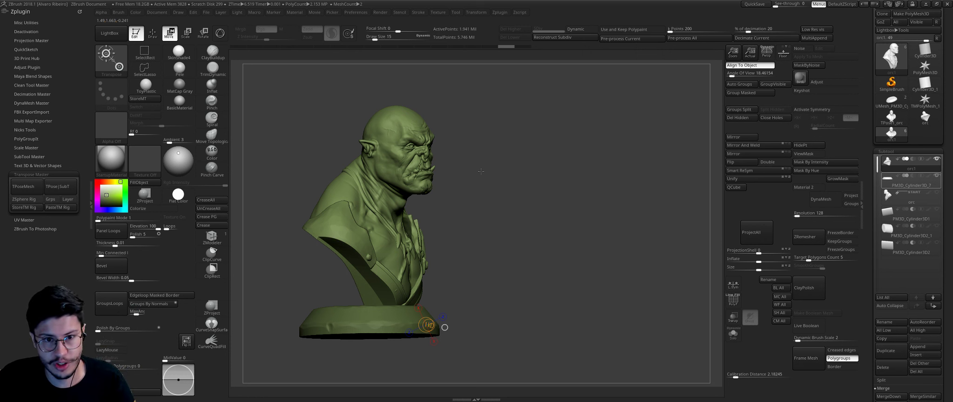
Step: Orbit the olive-green bust to inspect its back, then turn it back to the front
mouse_move(419, 195)
left_mouse_down()
mouse_move(509, 192)
mouse_move(597, 170)
left_mouse_up()
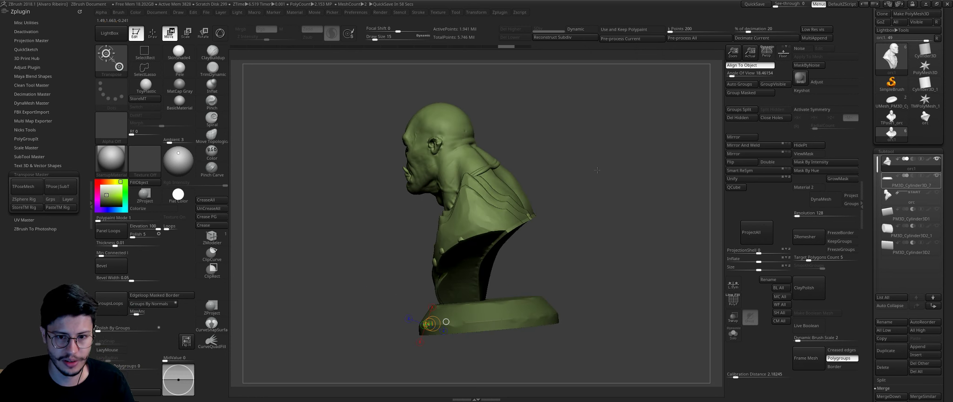
left_click_drag(533, 162, 620, 166)
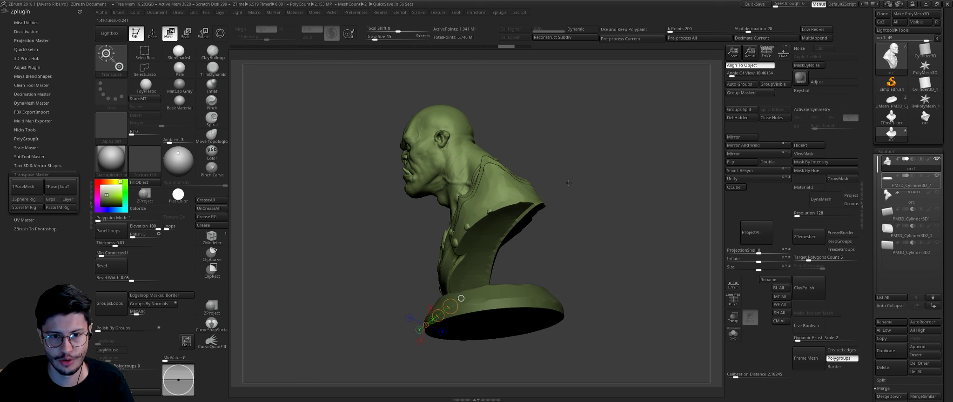
key("super")
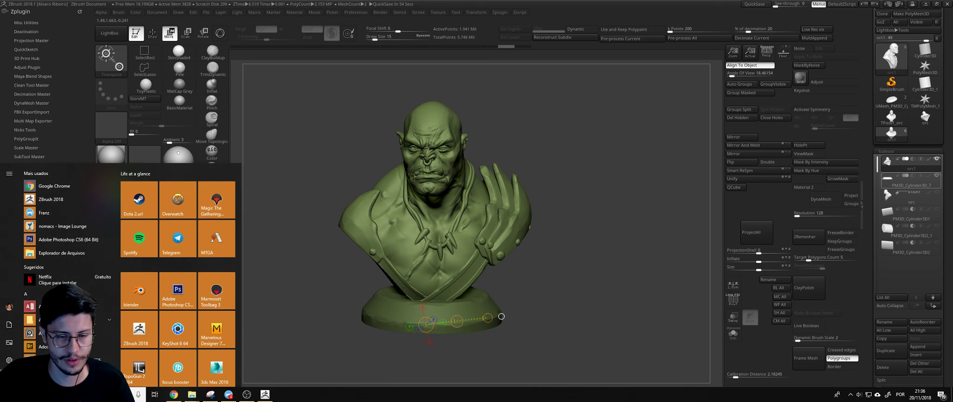
key("super")
left_click_drag(577, 135, 558, 118)
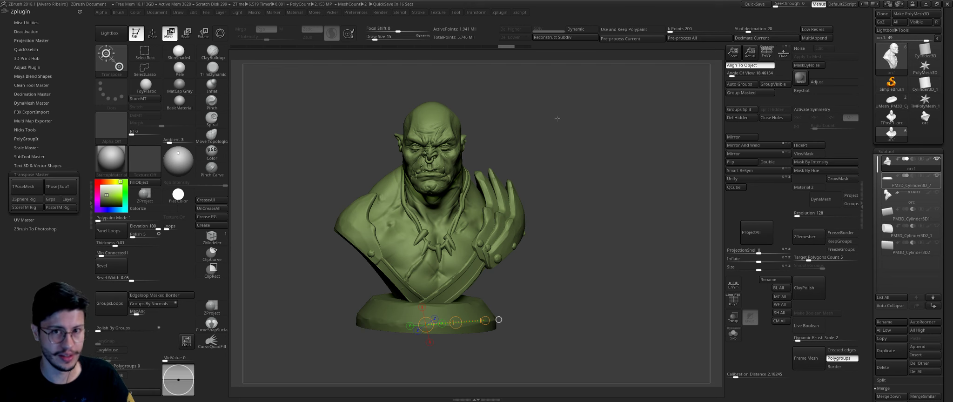
Step: View the Vort3x Instagram page, then the Vort3x Facebook page in Chrome
key("alt+Tab")
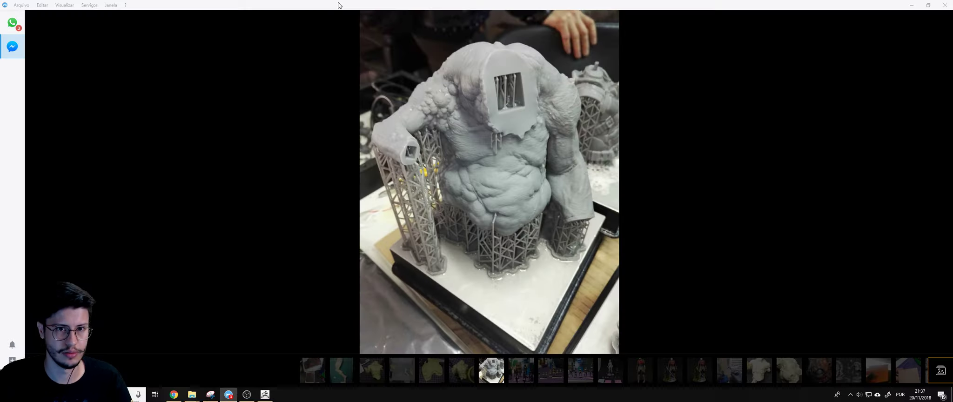
key("alt+Tab")
key("alt+Tab")
left_click(322, 3)
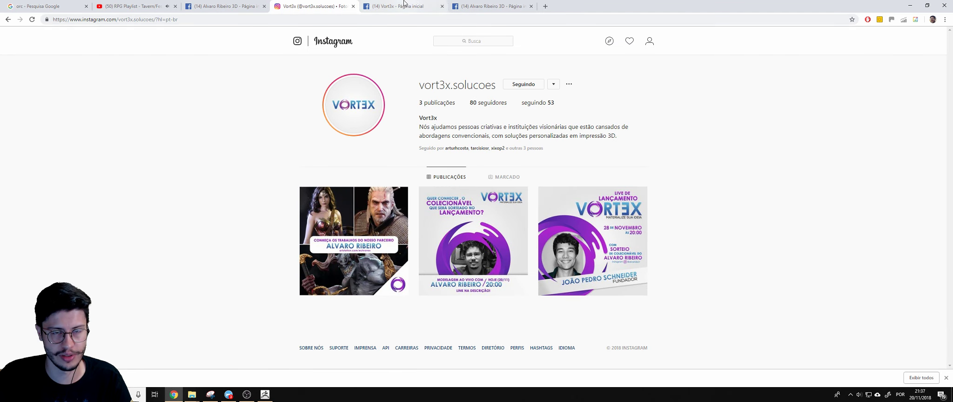
left_click(424, 4)
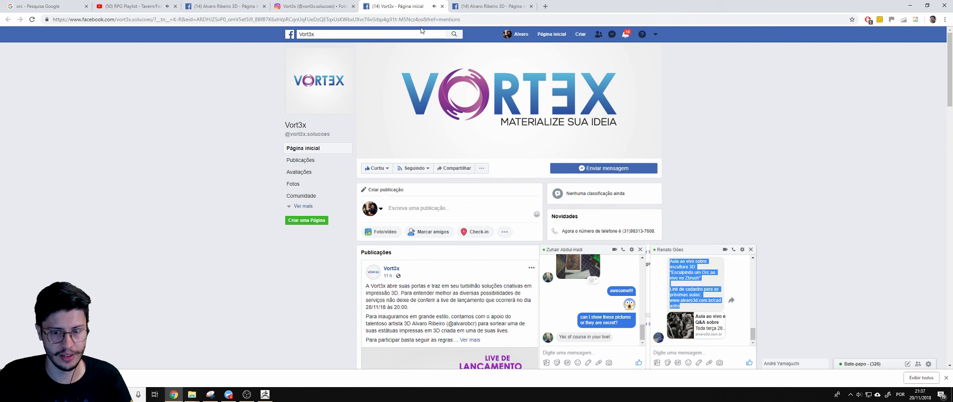
Step: Close both Messenger chat boxes and go back to ZBrush
left_click(641, 250)
left_click(751, 250)
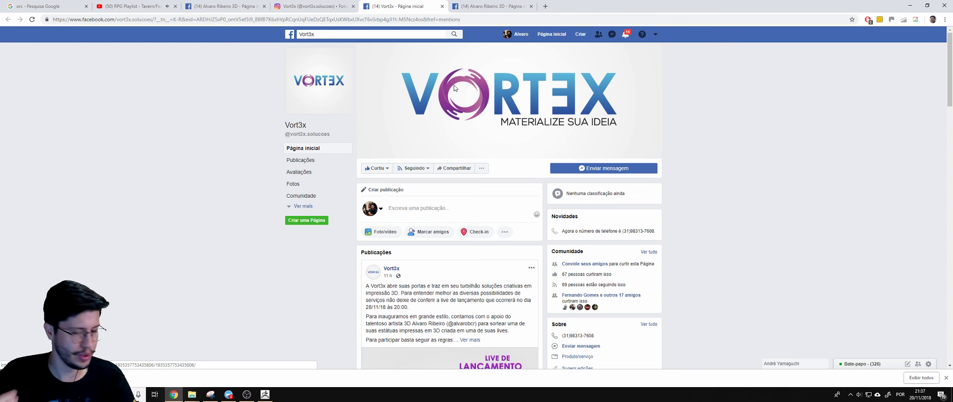
left_click(265, 395)
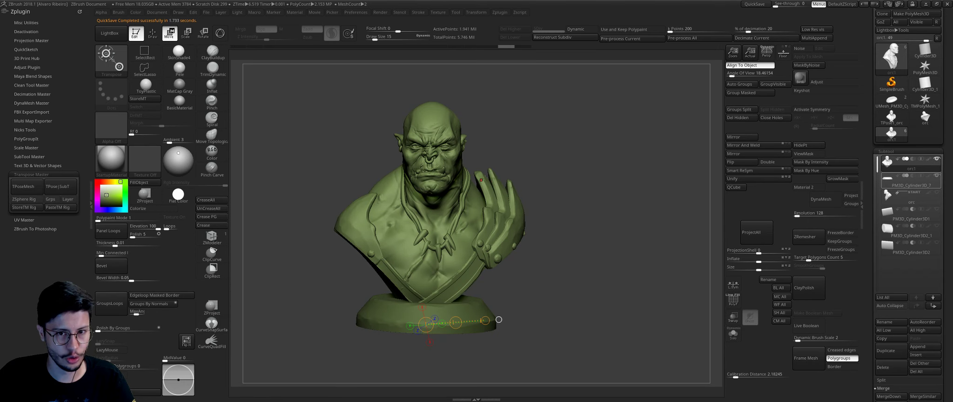
Step: Switch to Draw mode with Q, then orbit and zoom to review the bust's profiles, front and base
left_click_drag(549, 156, 530, 155)
key("q")
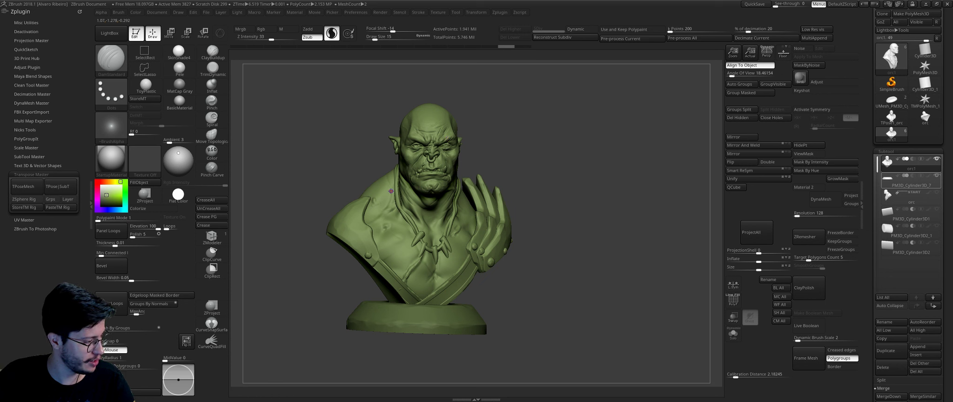
mouse_move(460, 182)
left_mouse_down()
mouse_move(523, 144)
mouse_move(551, 163)
mouse_move(517, 164)
mouse_move(542, 164)
left_mouse_up()
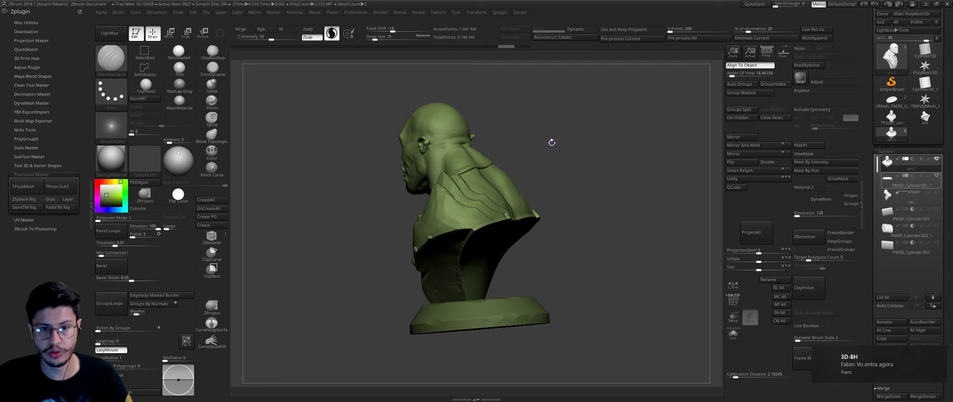
mouse_move(551, 142)
left_mouse_down()
mouse_move(598, 136)
mouse_move(517, 126)
left_mouse_up()
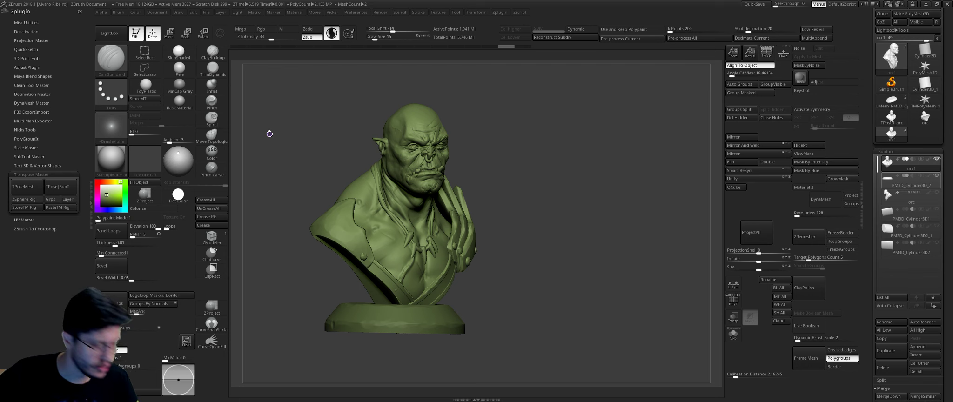
left_click_drag(270, 134, 545, 127)
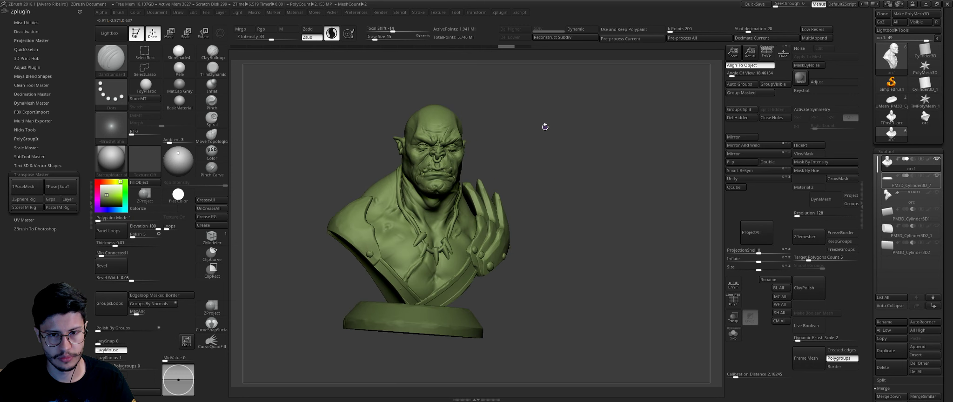
scroll(572, 146, "up", 5)
scroll(645, 141, "down", 3)
scroll(602, 196, "down", 3)
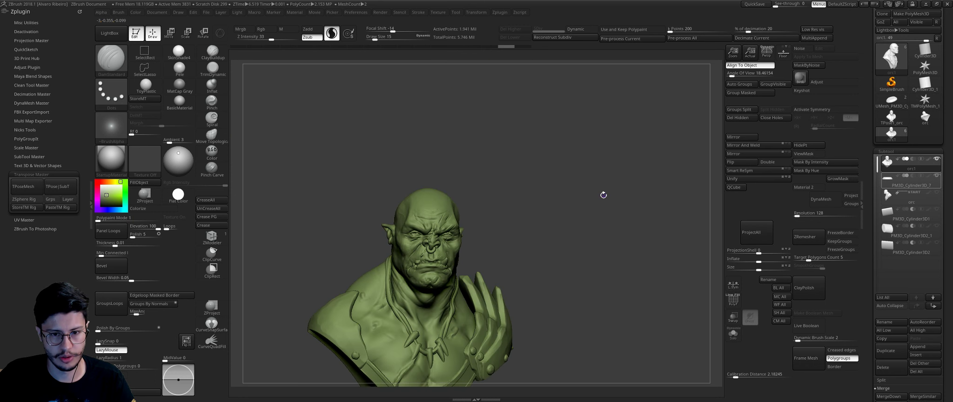
left_click_drag(603, 153, 600, 135)
Step: Recolour the orc bust from green to tan brown and turn it to face the front
left_click(105, 183)
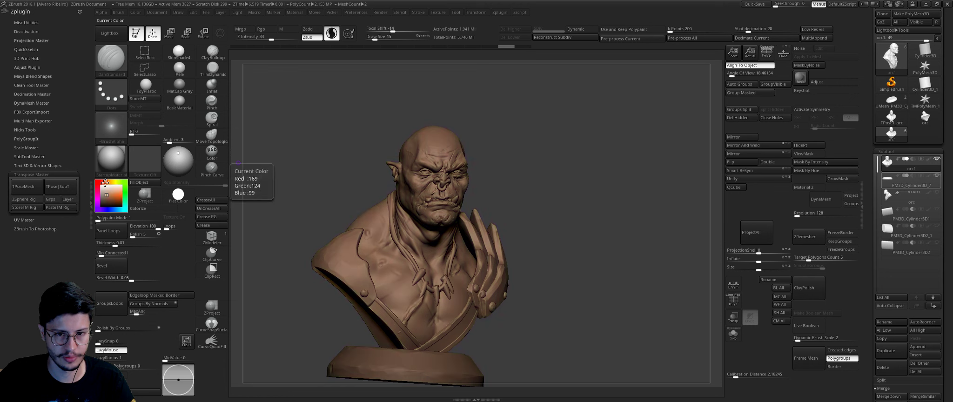
mouse_move(376, 117)
left_mouse_down()
mouse_move(539, 157)
mouse_move(555, 183)
mouse_move(559, 172)
left_mouse_up()
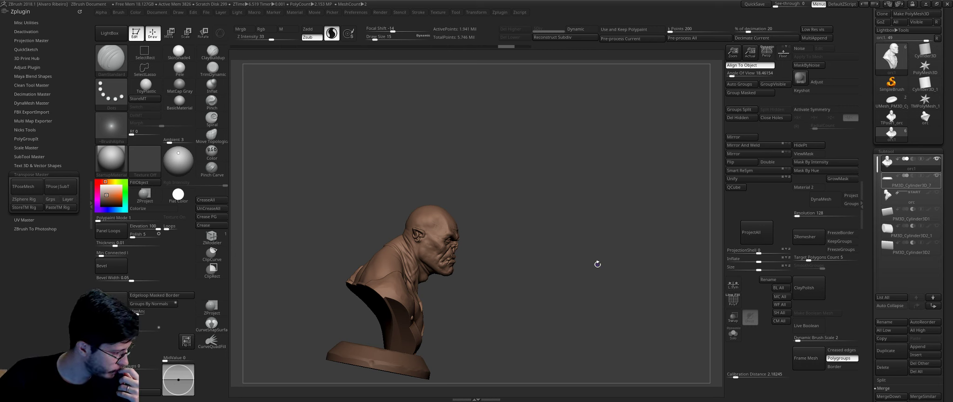
mouse_move(600, 261)
left_mouse_down()
mouse_move(566, 241)
mouse_move(598, 220)
mouse_move(593, 234)
mouse_move(581, 227)
left_mouse_up()
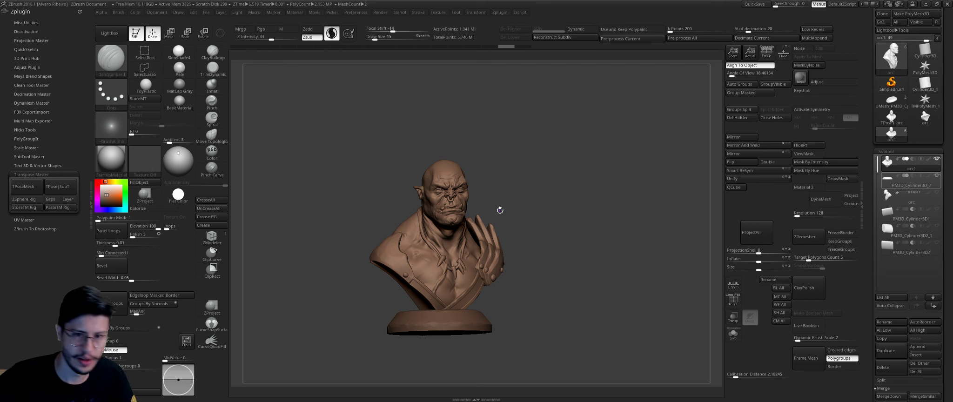
Step: Search Google for 'from2' in a new Chrome tab
key("alt+Tab")
left_click(545, 6)
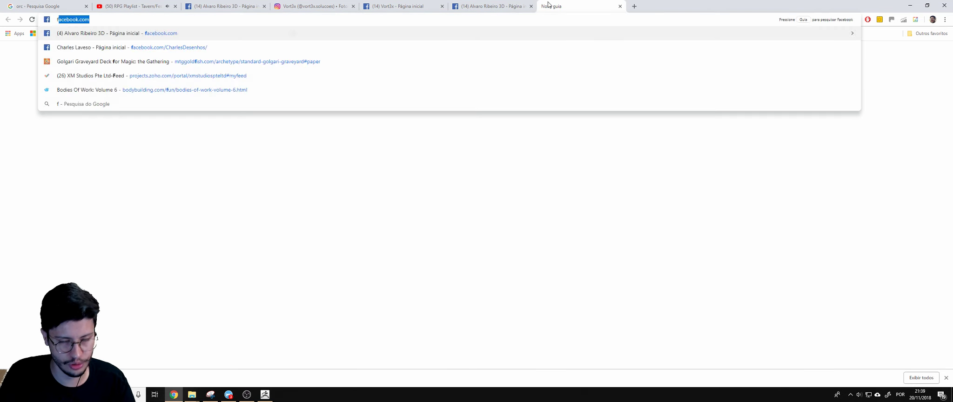
type("from2")
key("Return")
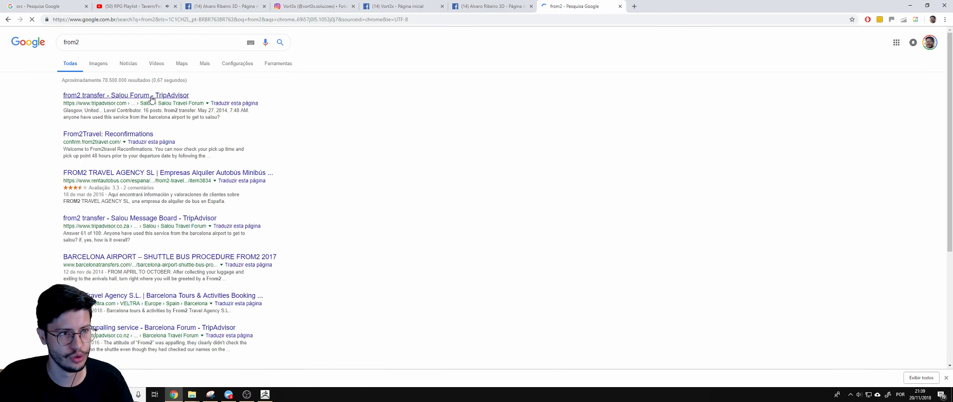
Step: Show Google Images results for 'form2 formlabs', open a Form 2 printer photo, and select the query
left_click(107, 72)
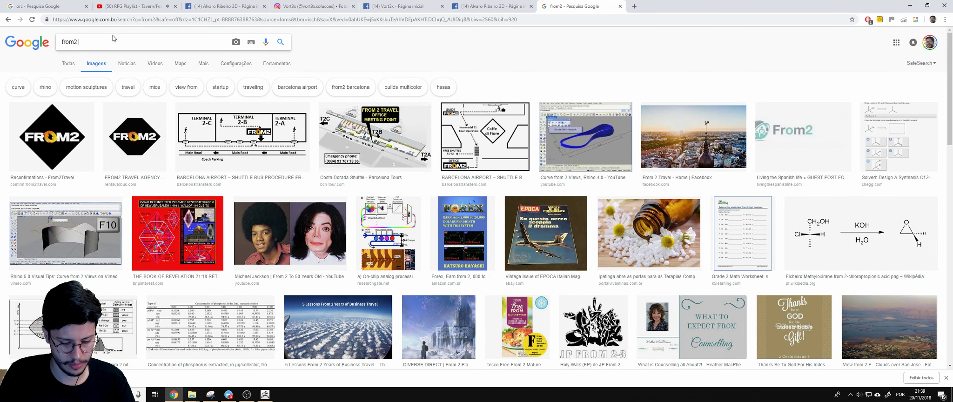
type("formlabs")
key("Return")
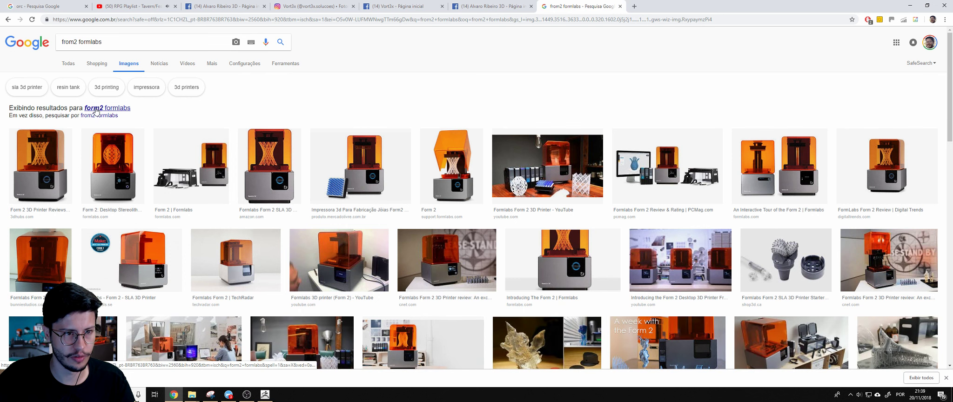
scroll(95, 128, "down", 1)
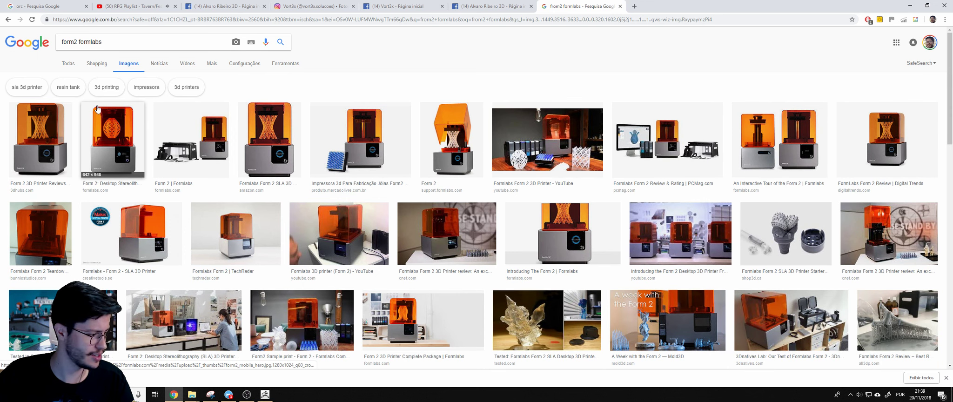
left_click(97, 109)
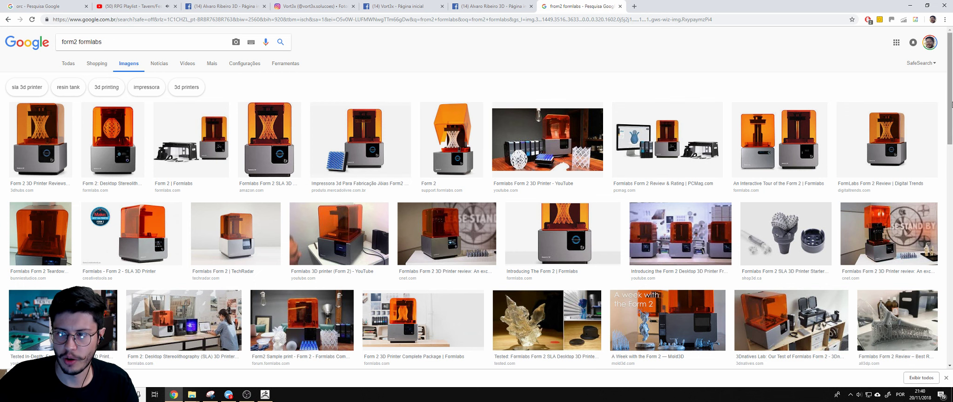
triple_click(140, 41)
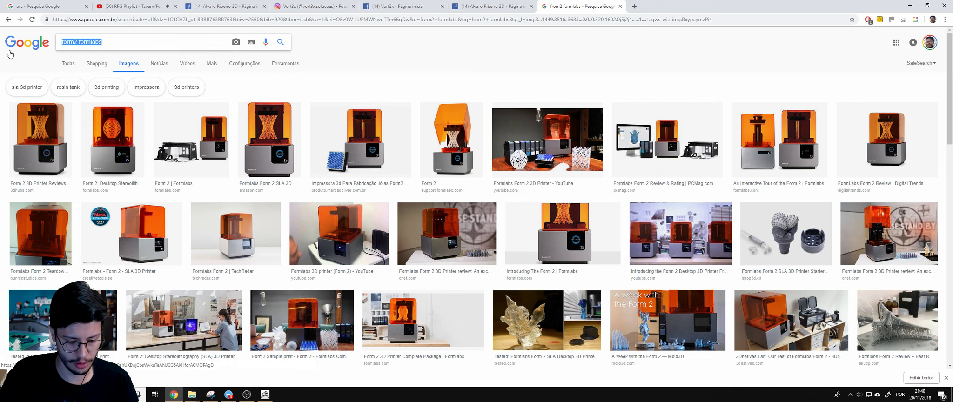
Step: Search Google Images for 'anycubic photon' printers
type("anyc")
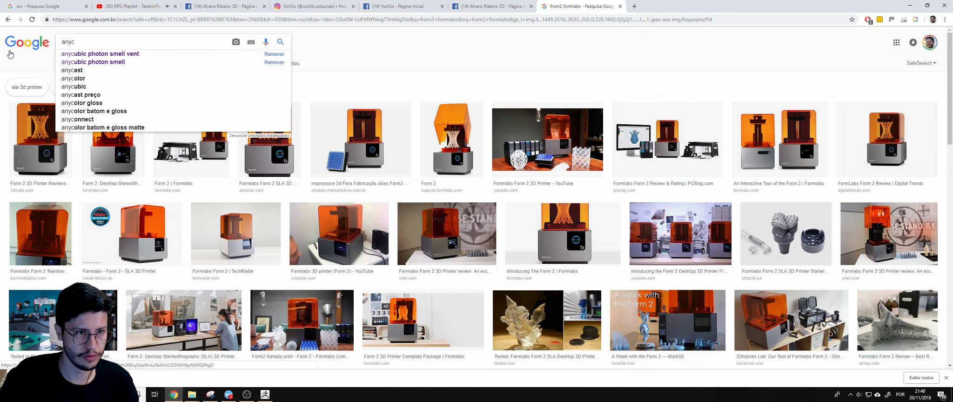
key("Down")
key("BackSpace")
key("BackSpace")
key("BackSpace")
key("BackSpace")
key("BackSpace")
key("BackSpace")
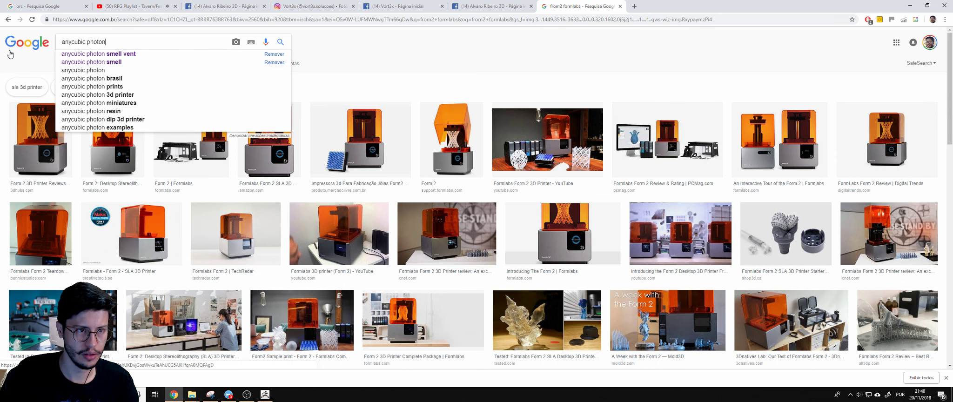
key("Return")
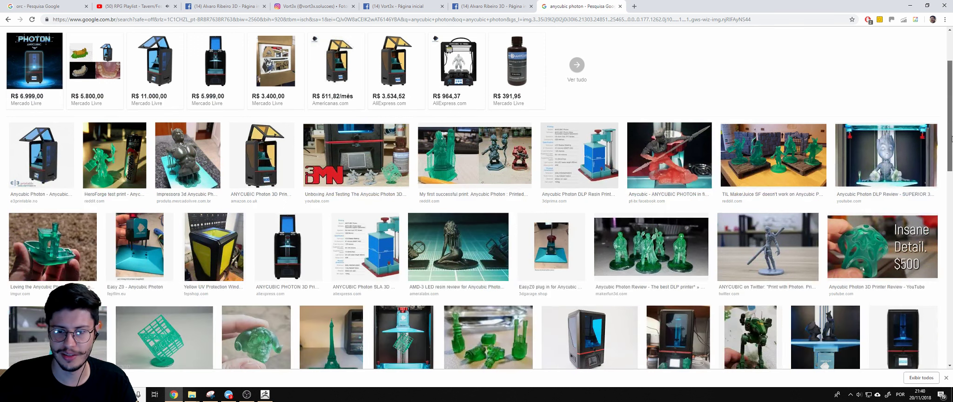
Step: Browse the Anycubic Photon image results, then return to the orc bust in ZBrush
mouse_move(951, 112)
left_mouse_down()
mouse_move(952, 140)
mouse_move(920, 188)
left_mouse_up()
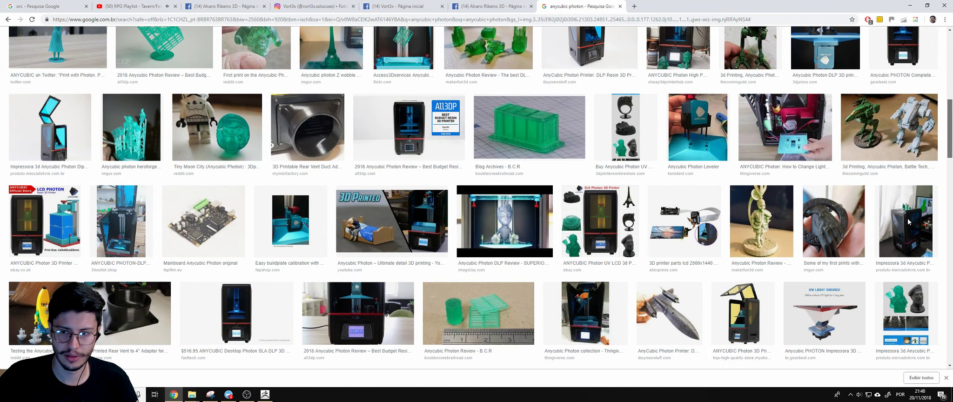
left_click_drag(920, 187, 902, 222)
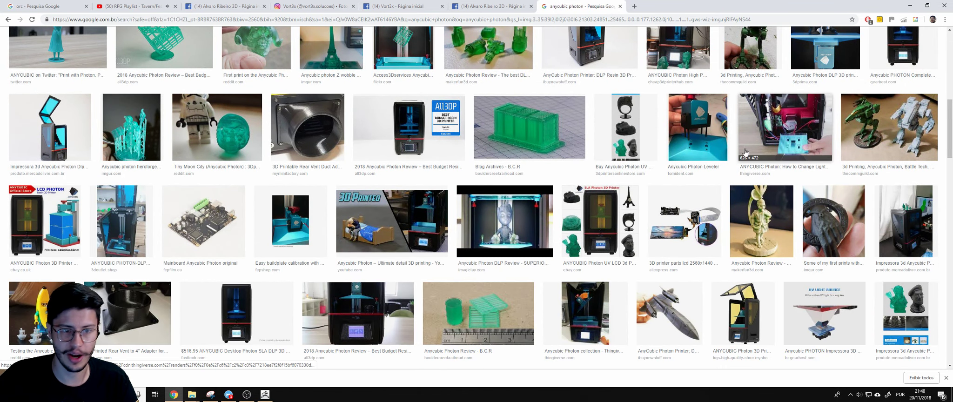
left_click_drag(951, 129, 933, 179)
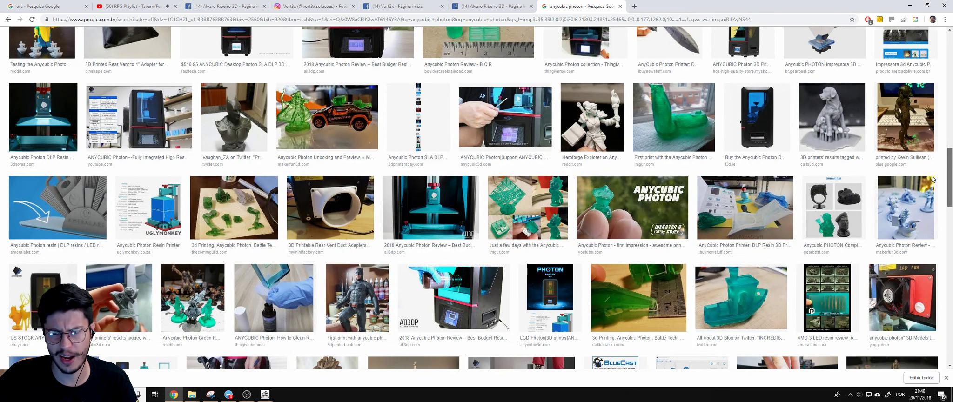
scroll(926, 186, "down", 3)
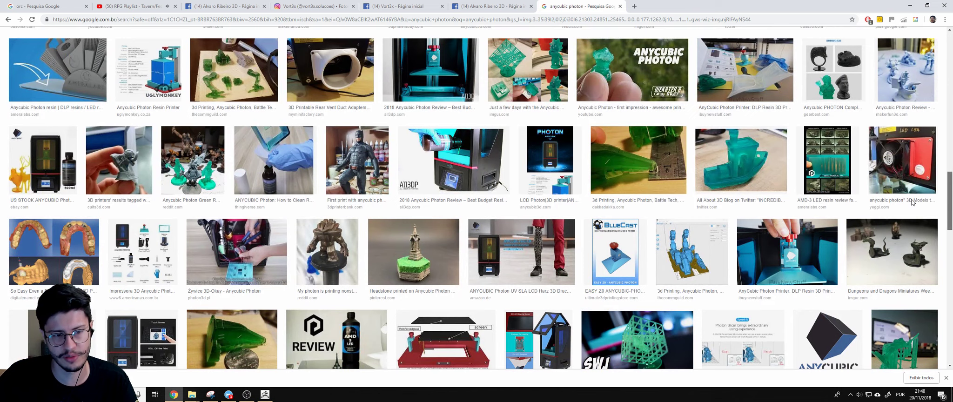
scroll(912, 203, "down", 3)
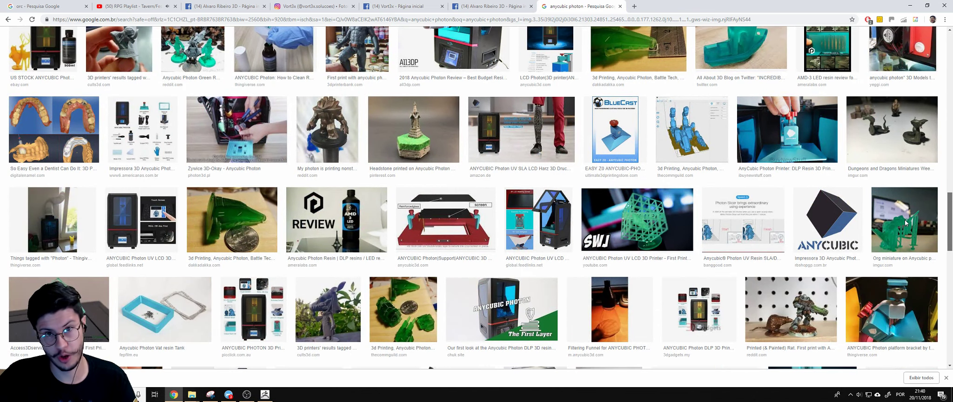
scroll(906, 223, "down", 3)
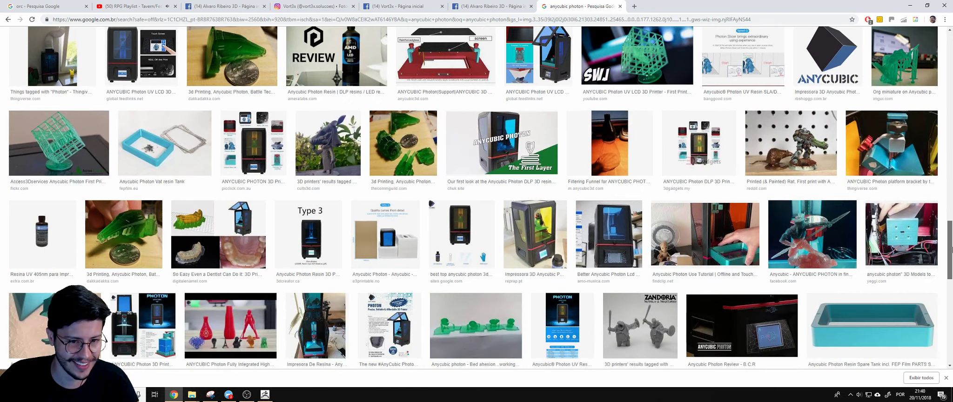
left_click_drag(951, 237, 951, 116)
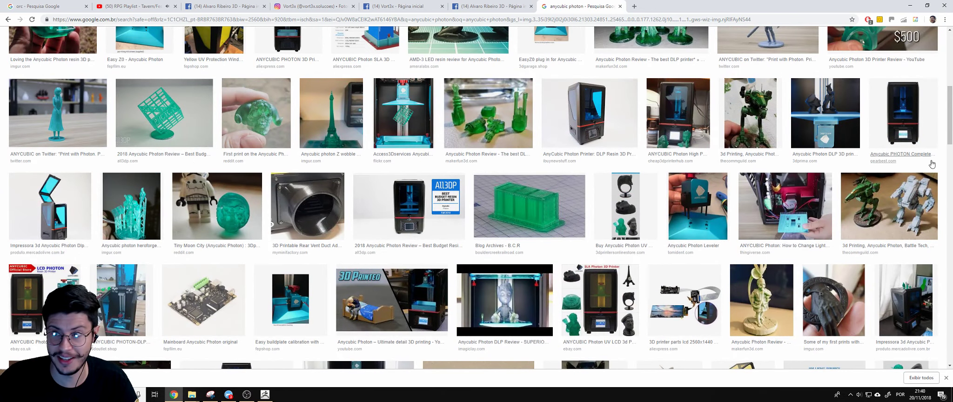
scroll(898, 135, "up", 5)
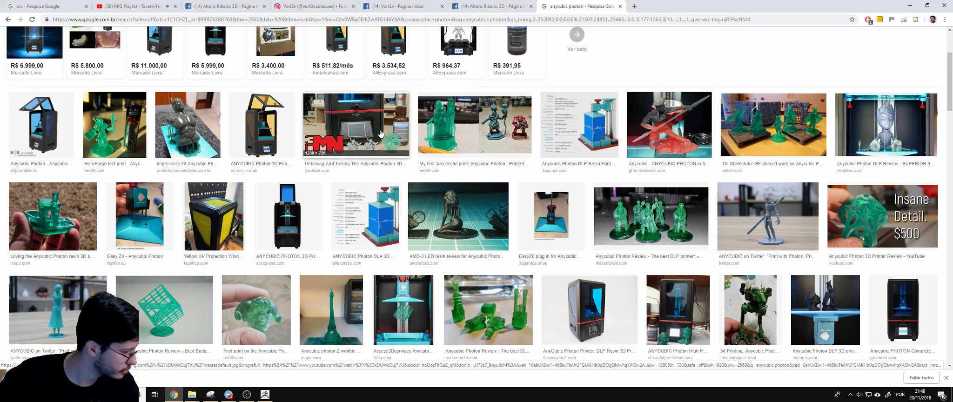
left_click(265, 394)
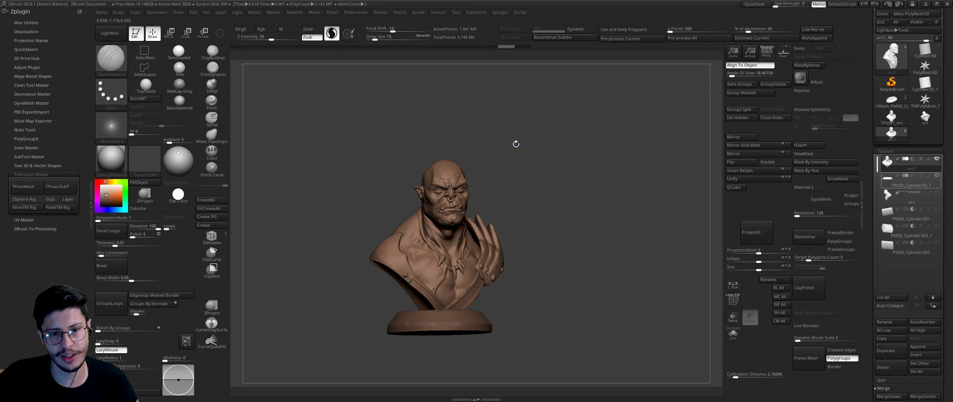
Step: Recolour the orc bust olive-tan and check it from the front and side
mouse_move(567, 184)
left_mouse_down()
mouse_move(541, 186)
mouse_move(590, 148)
mouse_move(467, 184)
left_mouse_up()
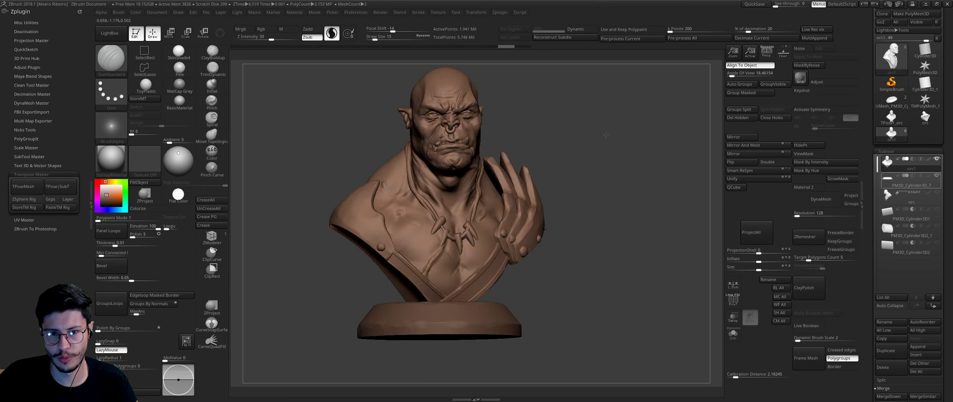
left_click(108, 182)
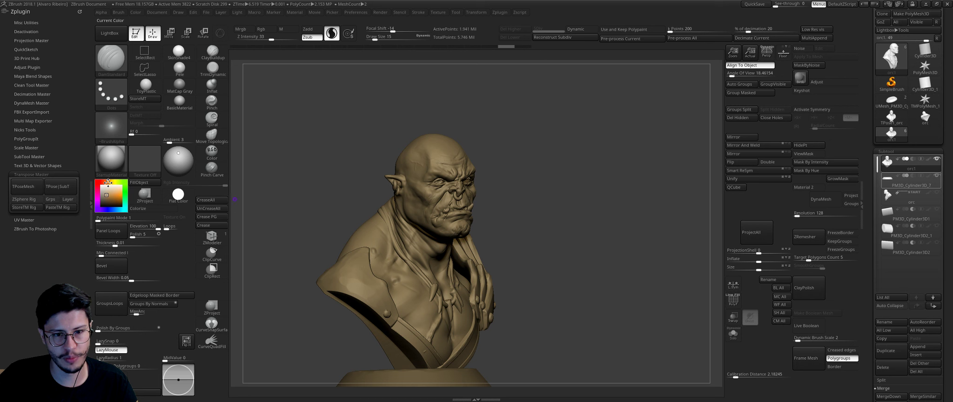
left_click_drag(255, 138, 532, 137)
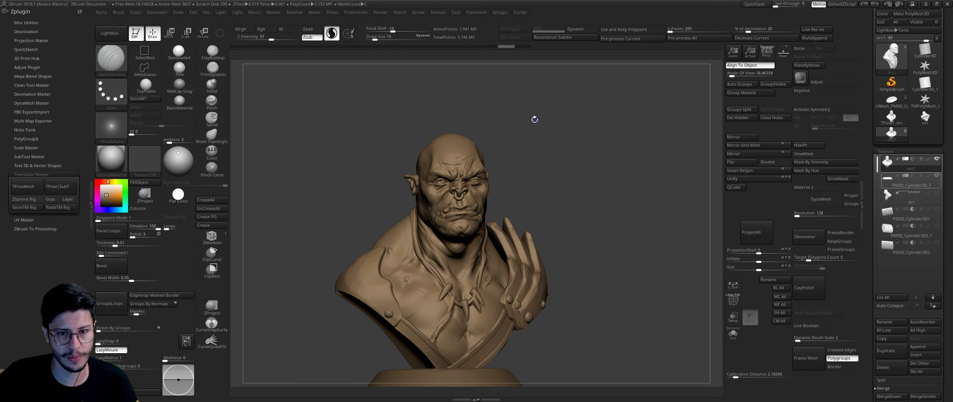
mouse_move(535, 119)
left_mouse_down("alt")
mouse_move(555, 179)
mouse_move(602, 188)
mouse_move(585, 196)
left_mouse_up("alt")
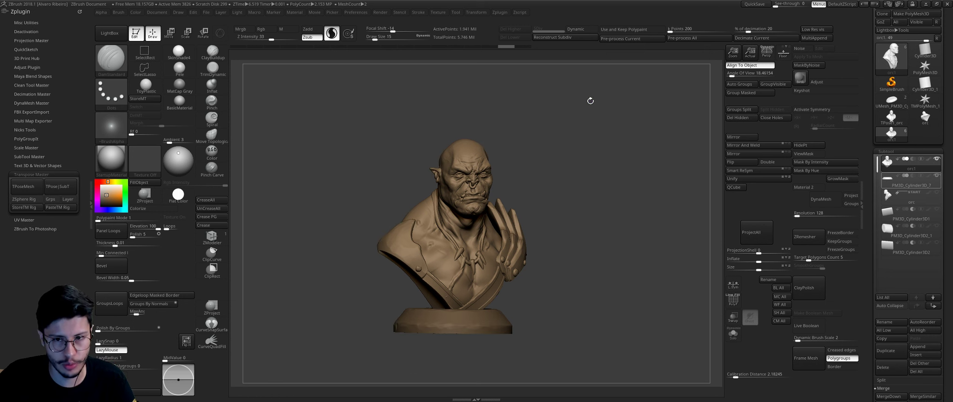
Step: Switch to perspective view and orbit the bust to a three-quarter view facing right
key("p")
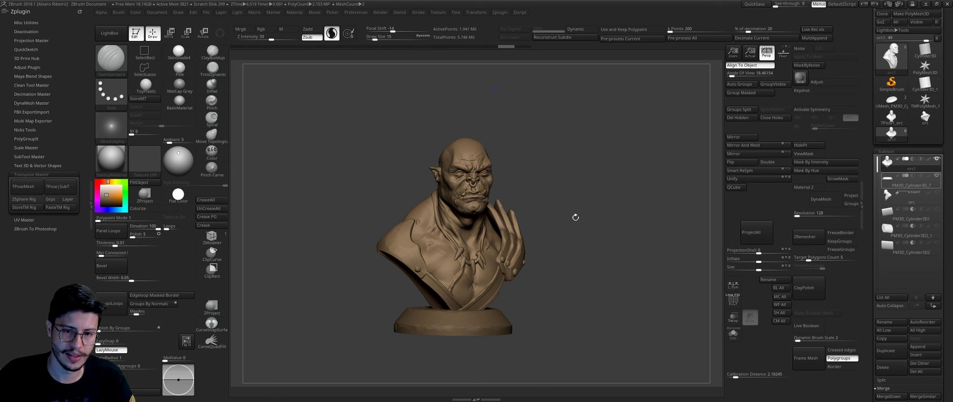
mouse_move(596, 228)
left_mouse_down()
mouse_move(589, 199)
mouse_move(609, 178)
left_mouse_up()
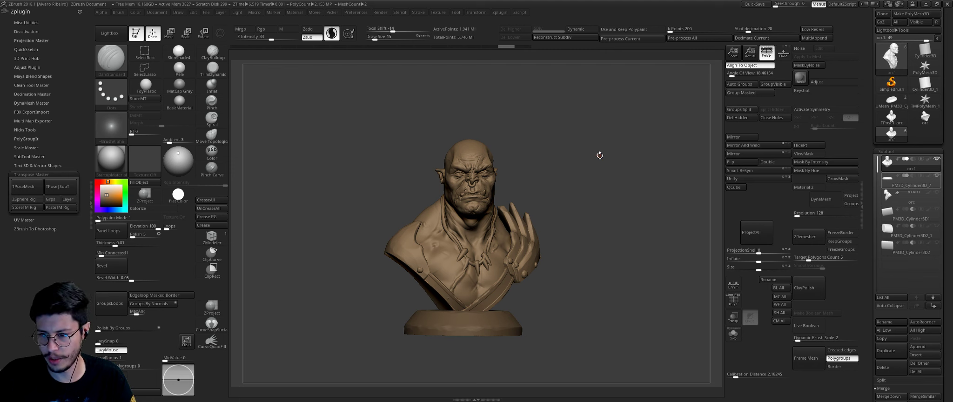
key("super")
mouse_move(519, 140)
left_mouse_down()
mouse_move(531, 141)
mouse_move(512, 126)
left_mouse_up()
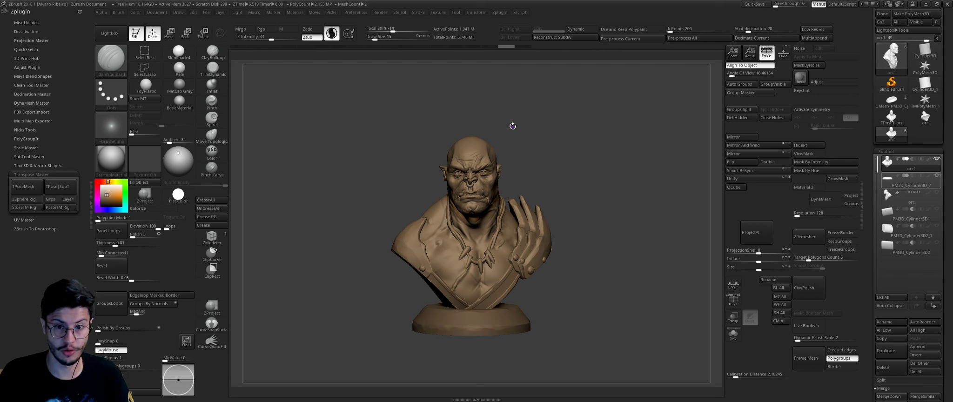
mouse_move(560, 161)
left_mouse_down()
mouse_move(508, 155)
mouse_move(562, 189)
left_mouse_up()
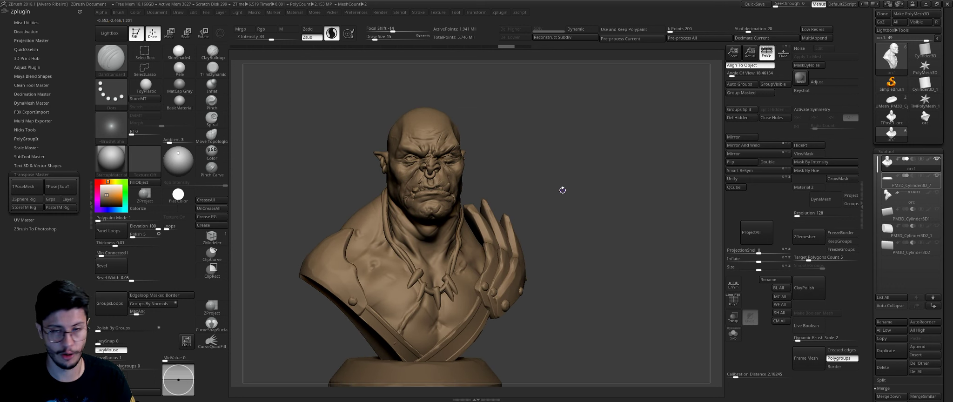
mouse_move(509, 157)
left_mouse_down()
mouse_move(537, 156)
mouse_move(547, 139)
left_mouse_up()
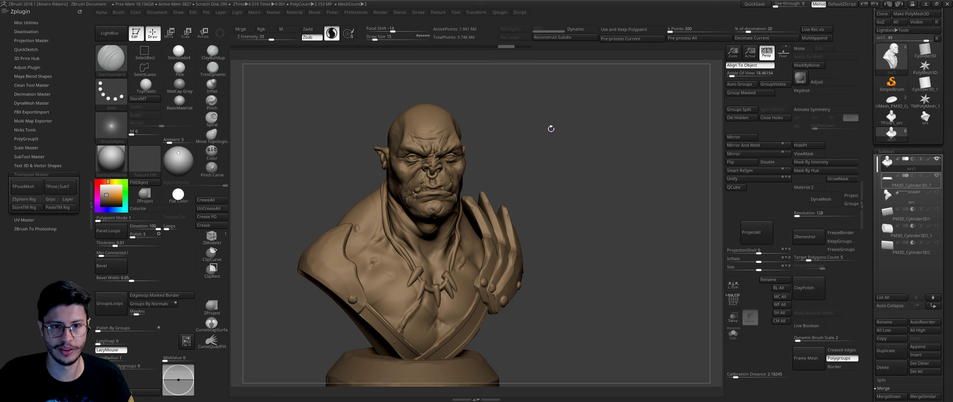
left_click_drag(551, 129, 603, 204)
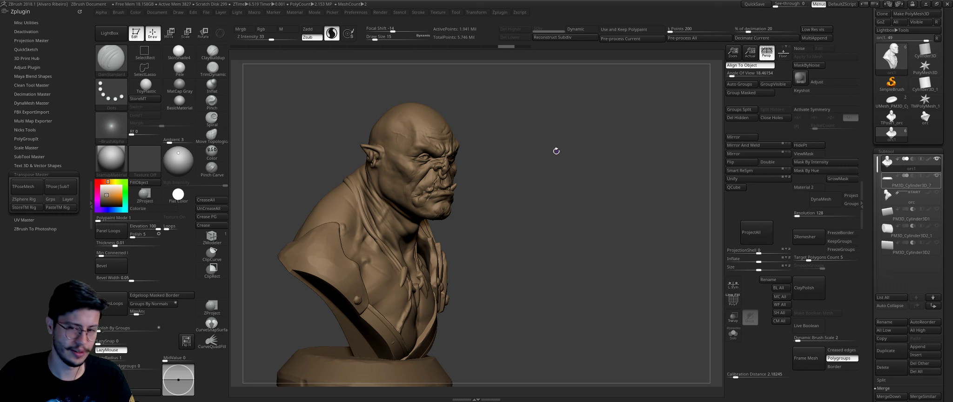
Step: Open instagram.com in a new Chrome tab
key("alt+Tab")
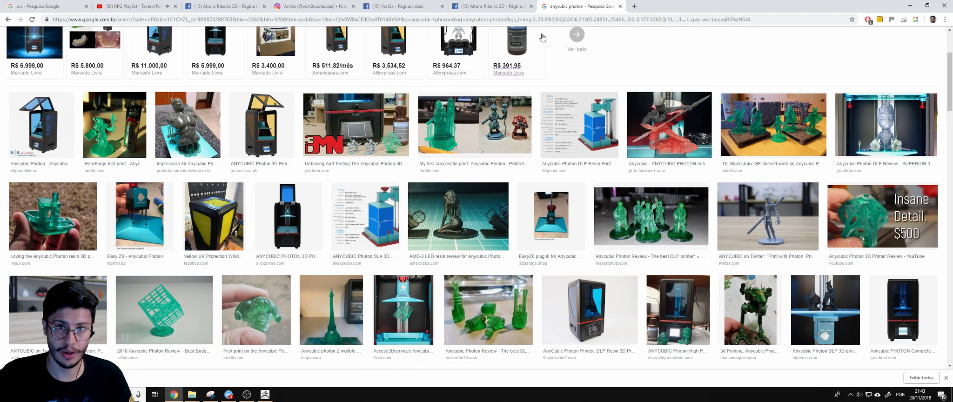
left_click(634, 6)
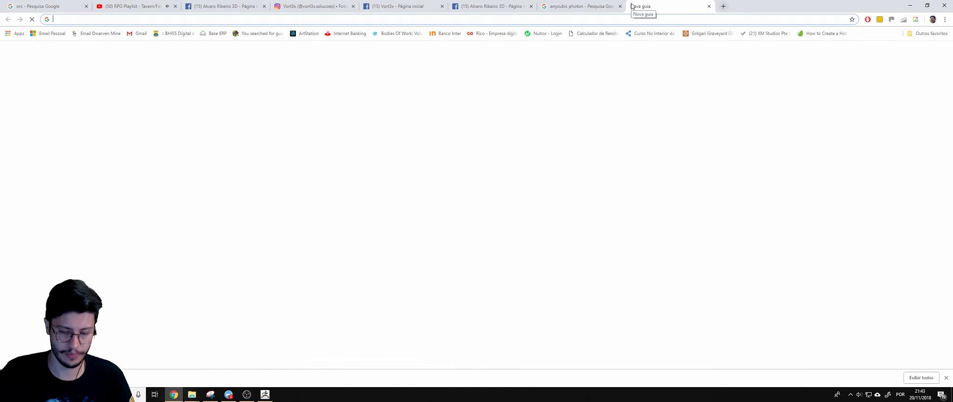
type("instagram.com/?hl=pt-br")
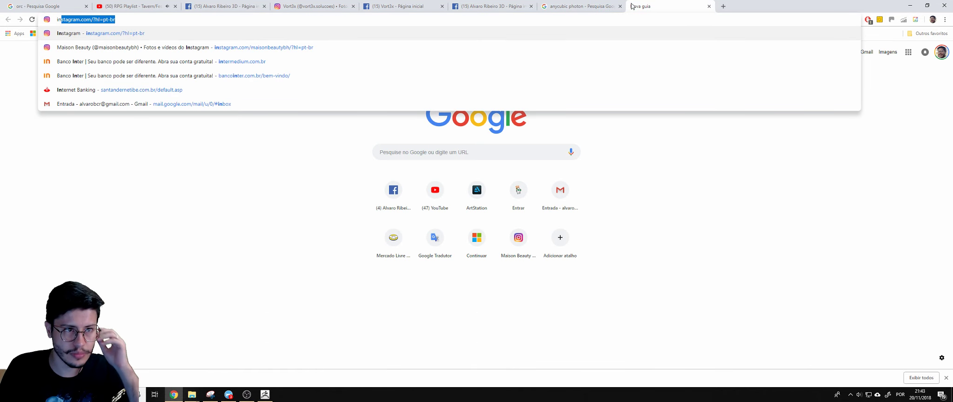
key("Return")
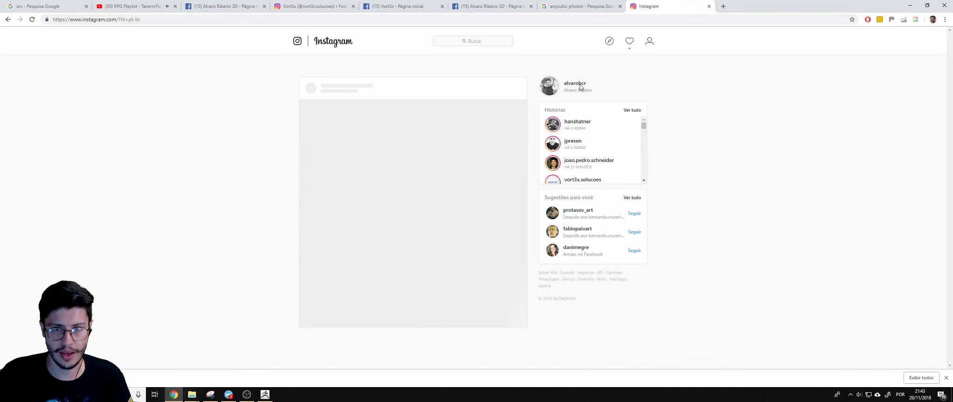
Step: View the Instagram profile page, turn the bust frontward in ZBrush, then bring OBS Studio forward
left_click(580, 80)
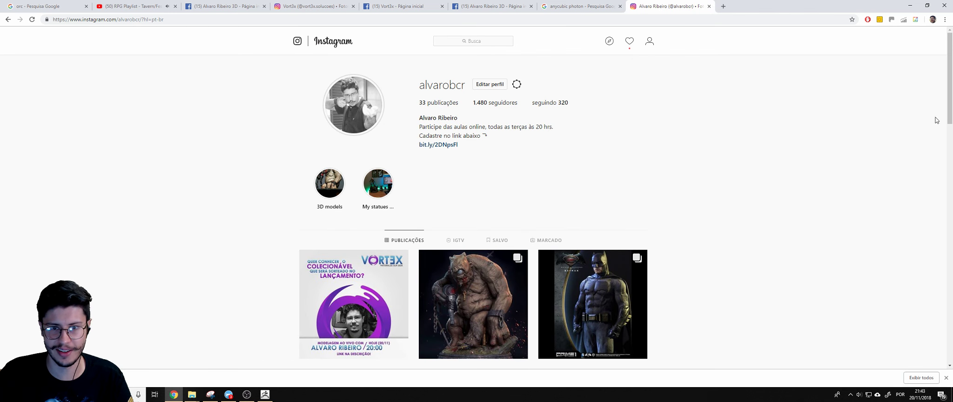
mouse_move(947, 73)
left_mouse_down()
mouse_move(947, 96)
mouse_move(948, 72)
left_mouse_up()
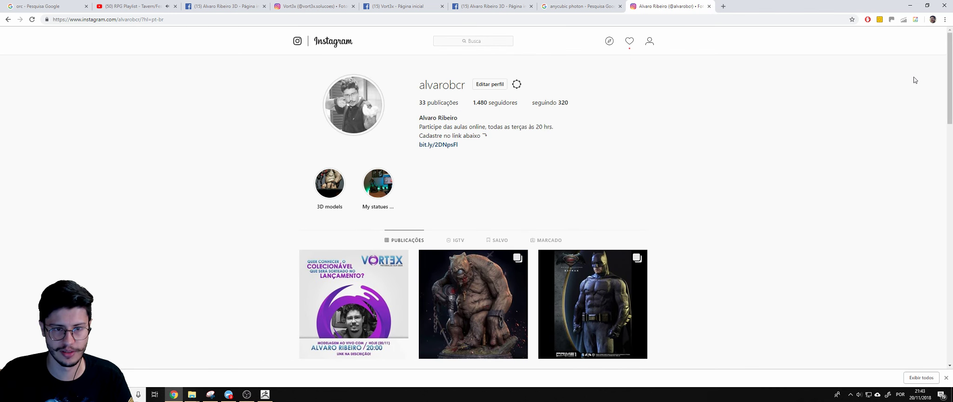
key("alt+Tab")
left_click_drag(541, 153, 533, 147)
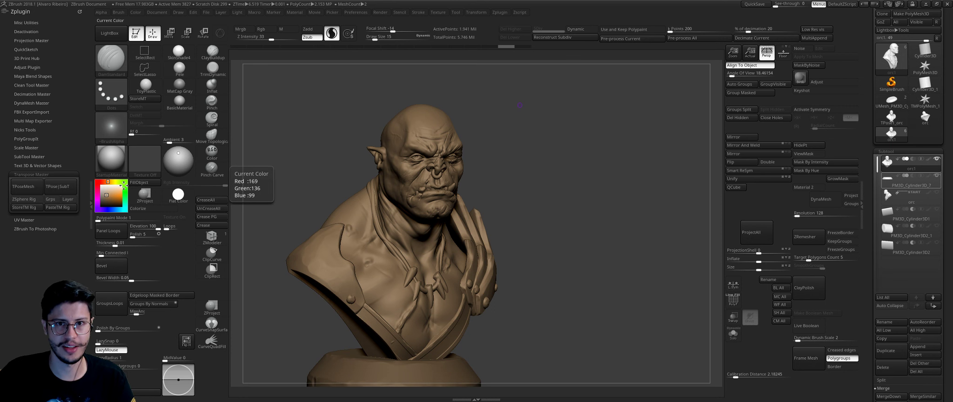
key("super")
left_click(246, 395)
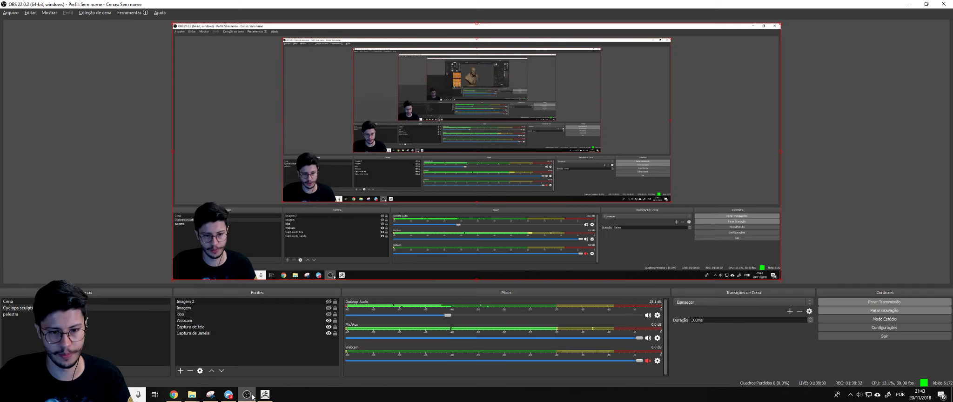